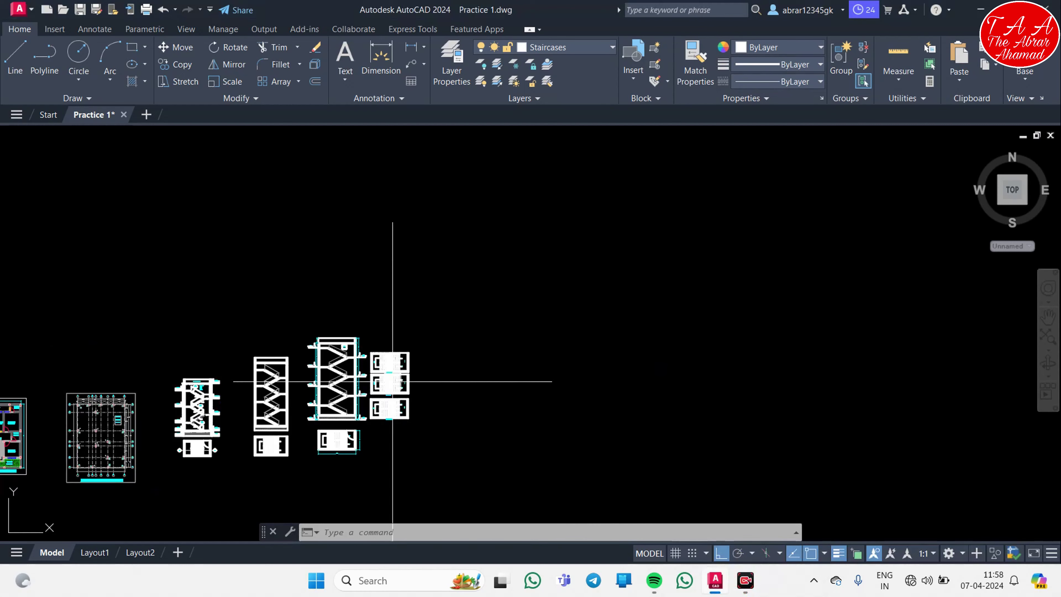
- Pan and zoom so the ground, first and second floor stair plans sit left, with empty space beside them
middle_drag(392, 381, 562, 355)
scroll(562, 355, up, 5)
mouse_move(585, 321)
middle_down()
mouse_move(444, 310)
mouse_move(390, 291)
middle_up()
middle_drag(729, 296, 416, 325)
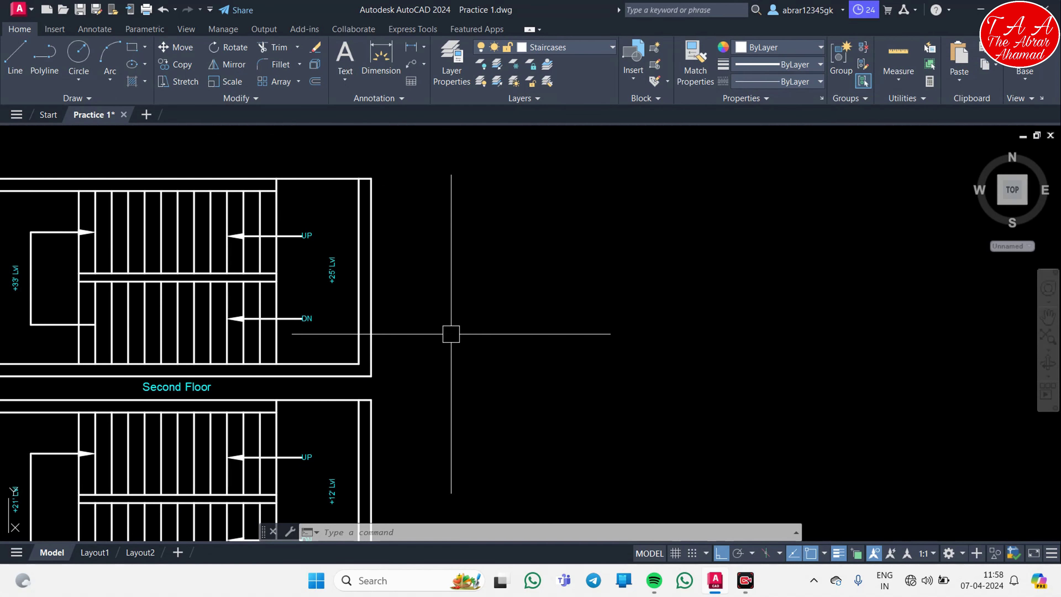
scroll(451, 333, down, 2)
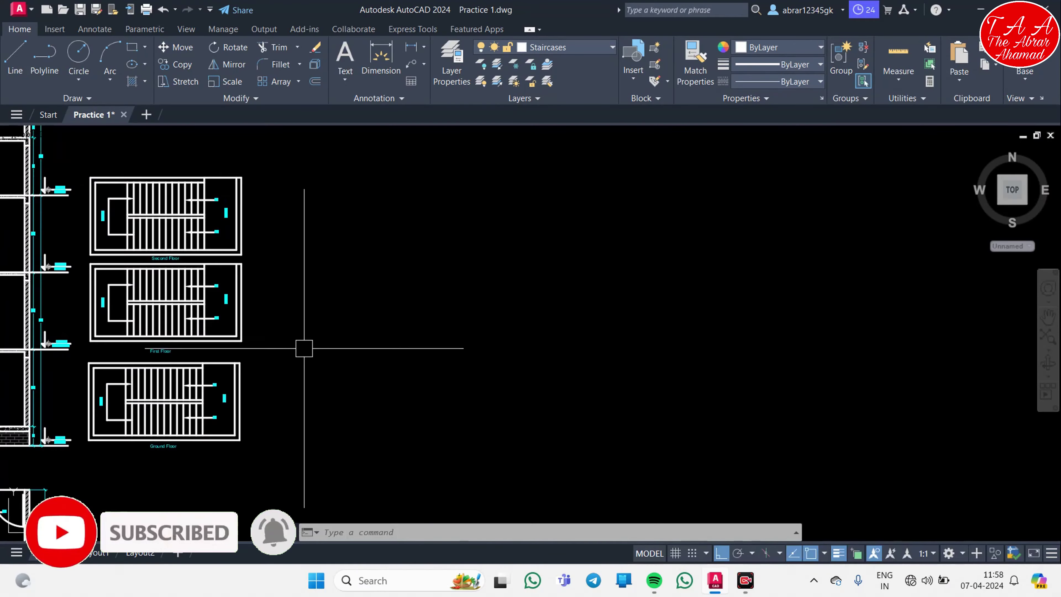
middle_drag(394, 428, 199, 410)
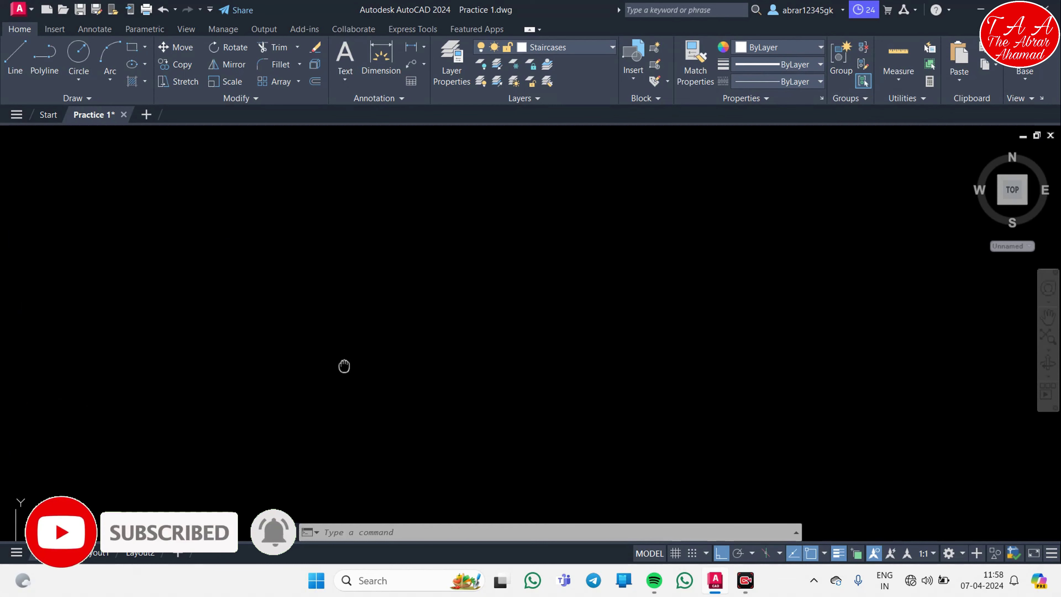
middle_drag(344, 366, 416, 379)
key(Escape)
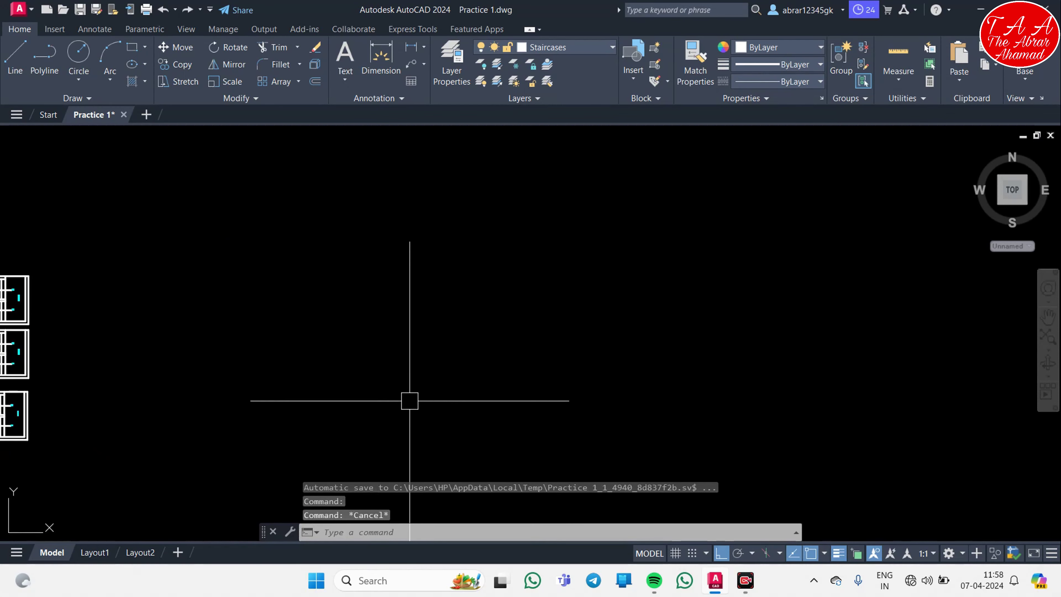
- Launch Windows Calculator and multiply 10 × 12 to get 120
click(316, 580)
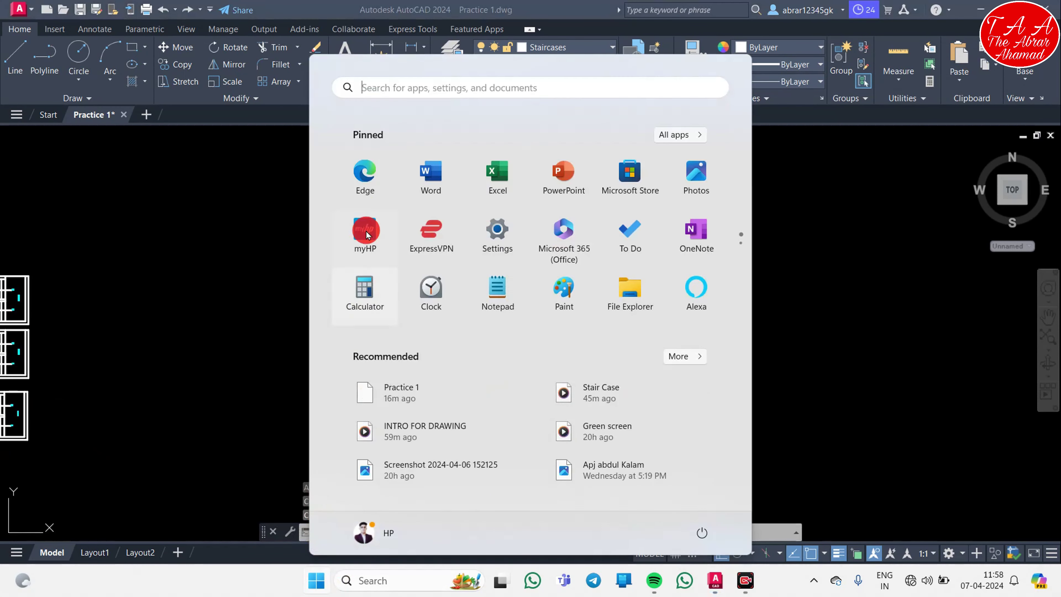
click(364, 286)
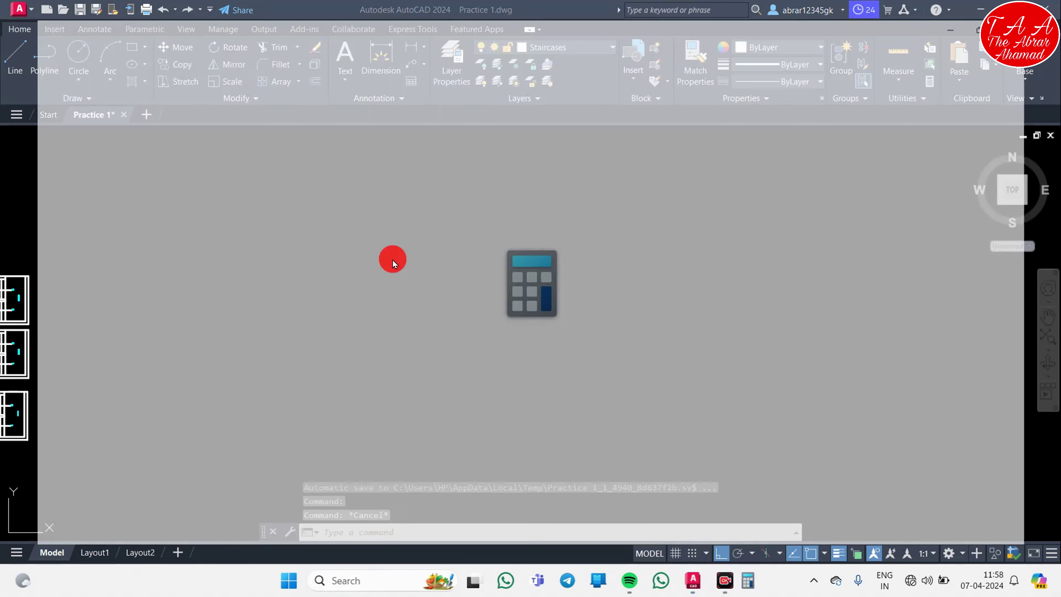
text(1)
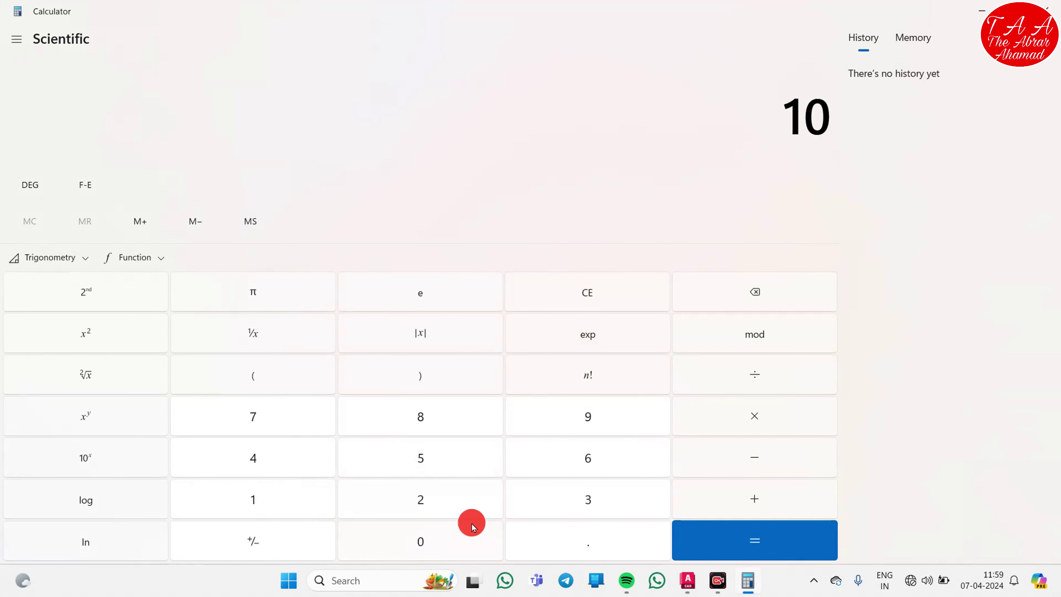
click(447, 509)
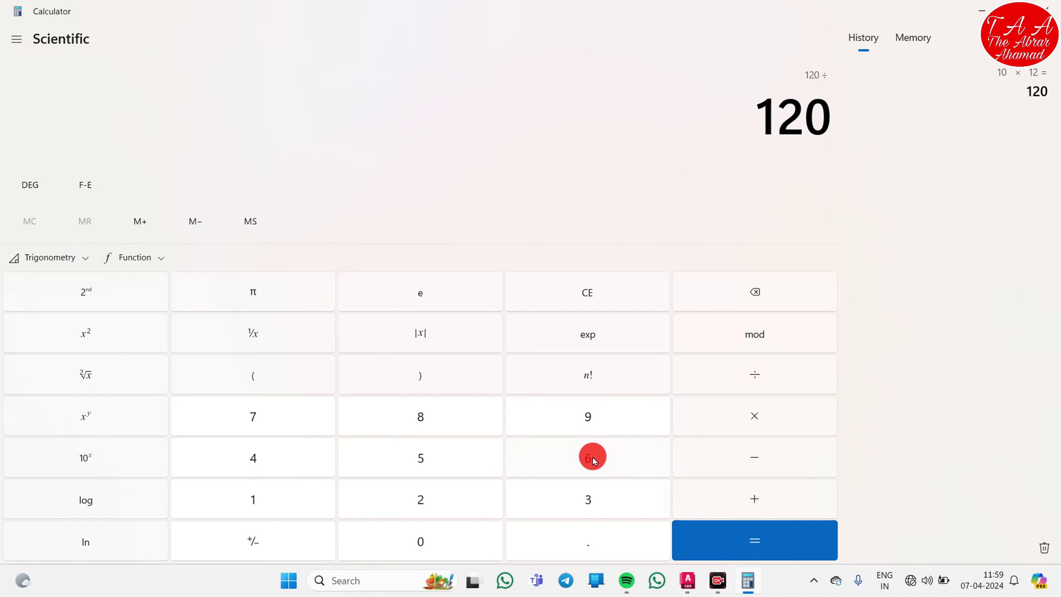
- Divide 120 by 6 to get 20, recall the 120 result, then close Calculator
click(784, 541)
click(857, 144)
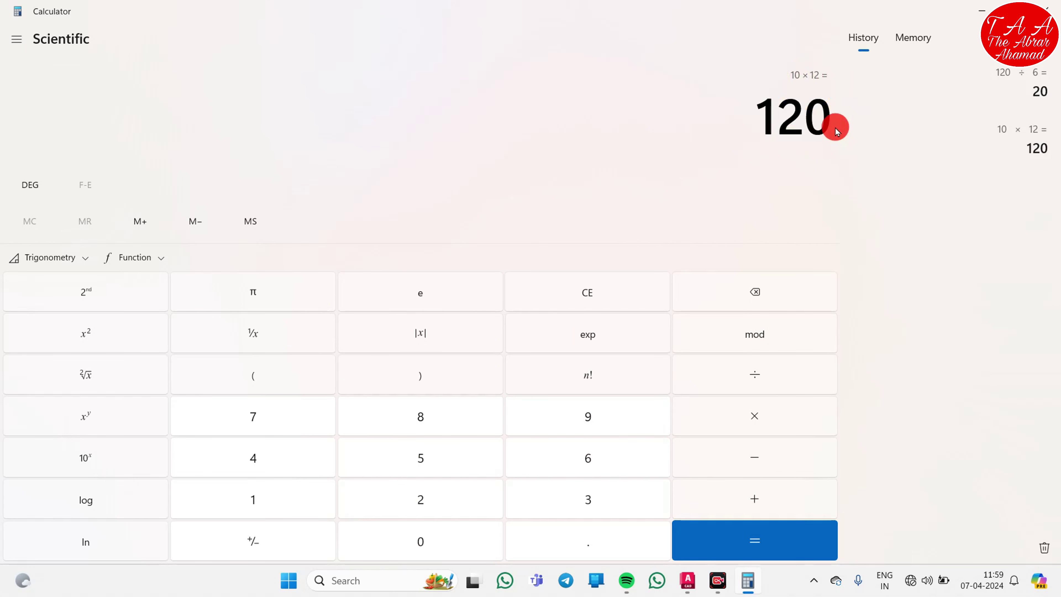
click(701, 122)
key(alt+F4)
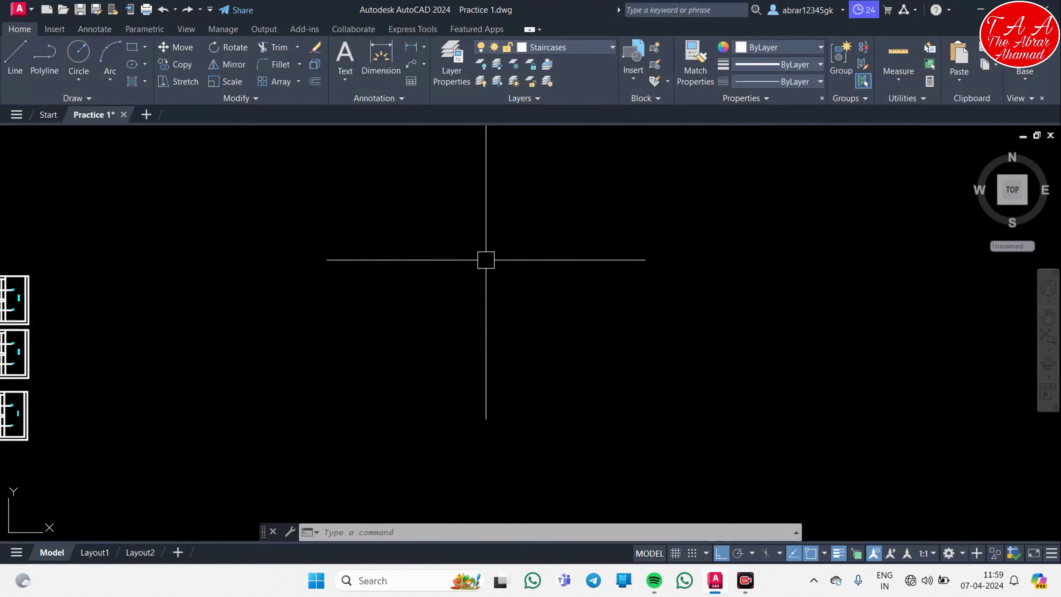
scroll(334, 309, down, 4)
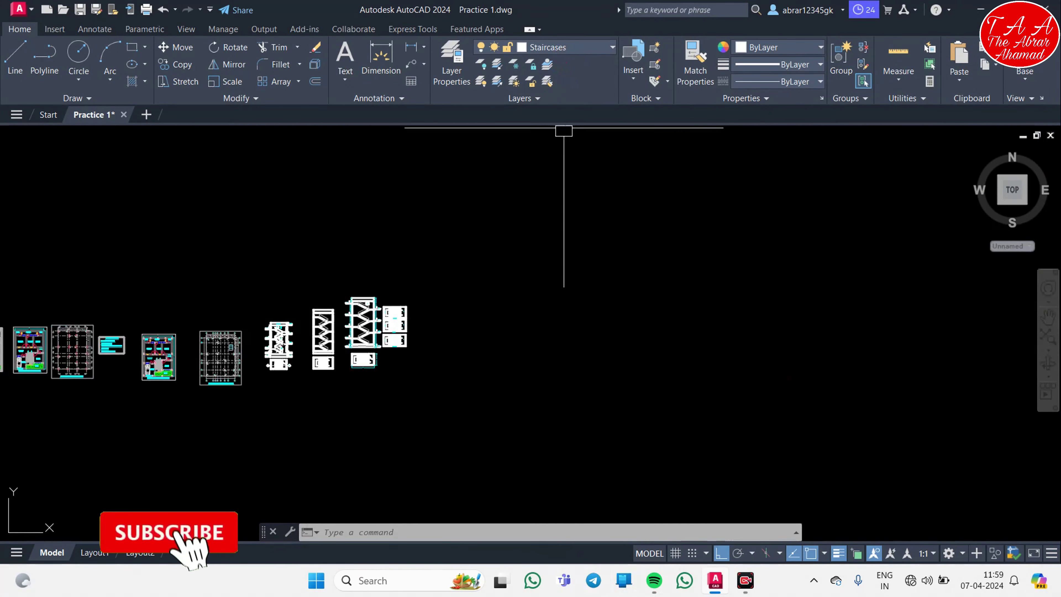
click(600, 50)
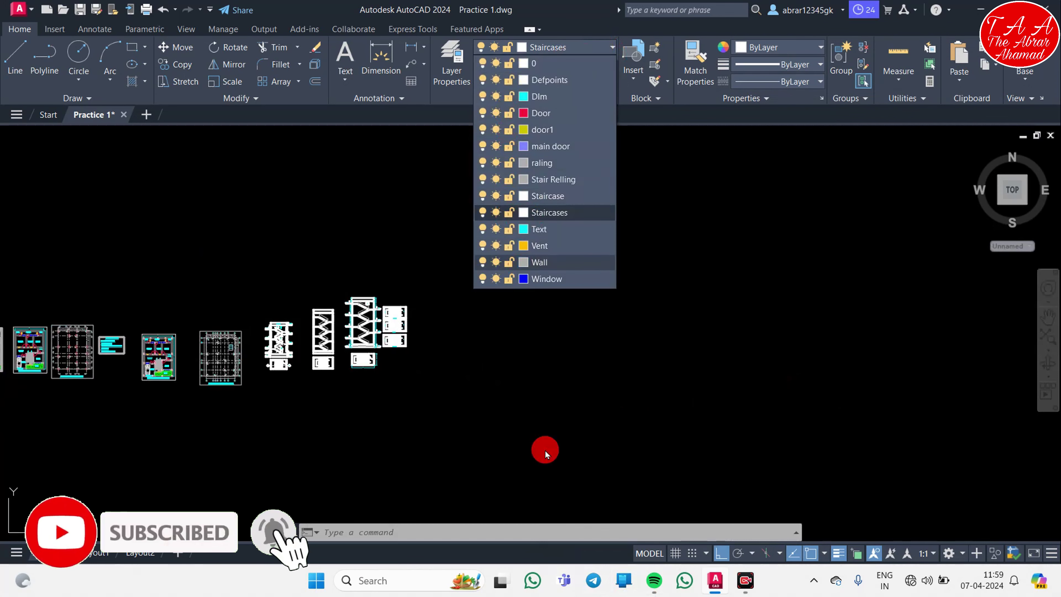
click(546, 452)
scroll(359, 368, up, 4)
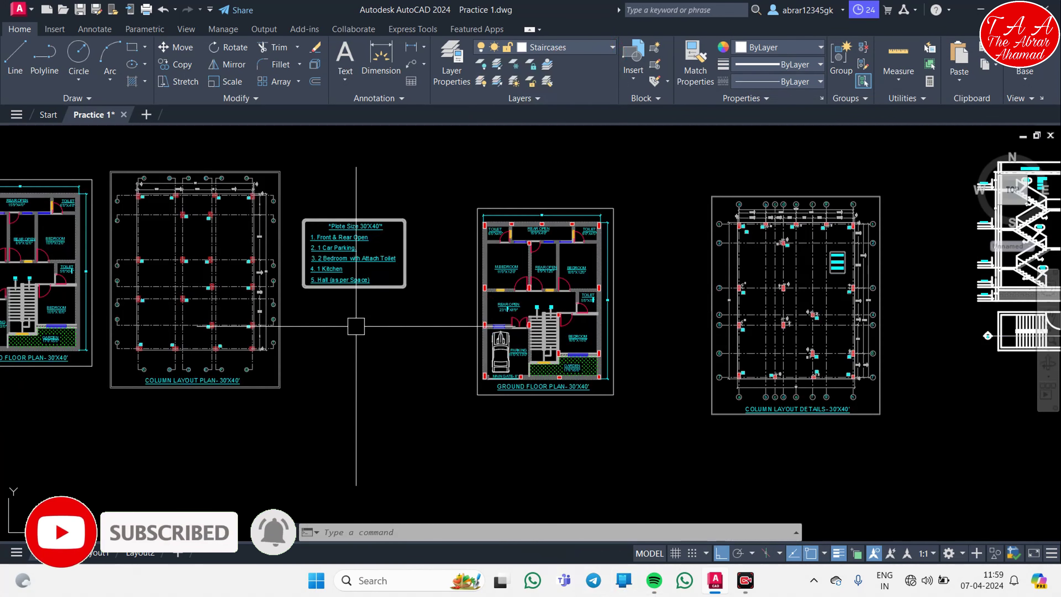
scroll(690, 376, up, 2)
middle_drag(690, 376, 459, 408)
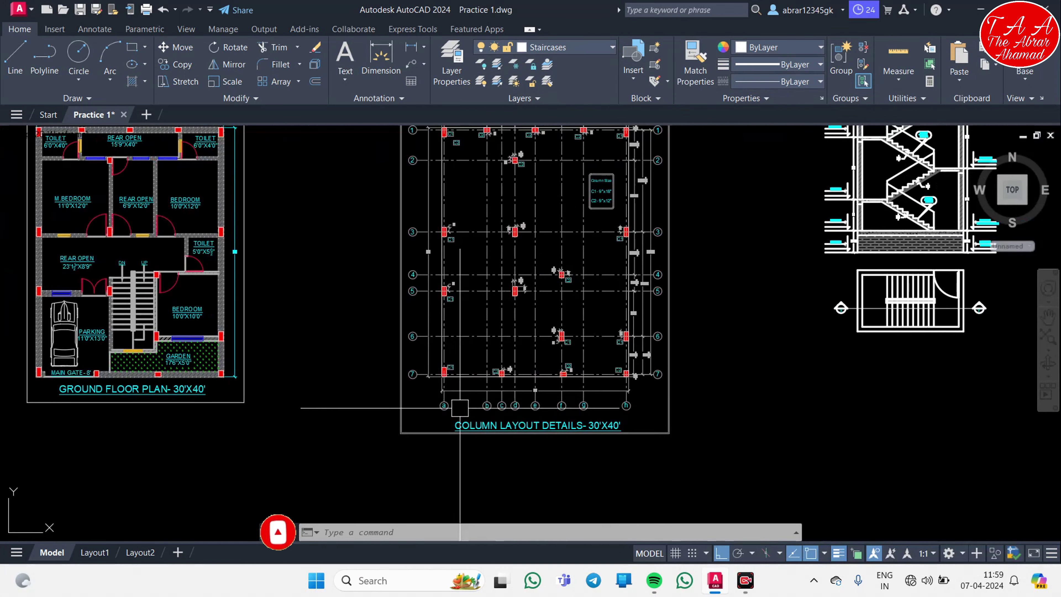
middle_drag(639, 356, 234, 364)
scroll(438, 390, up, 2)
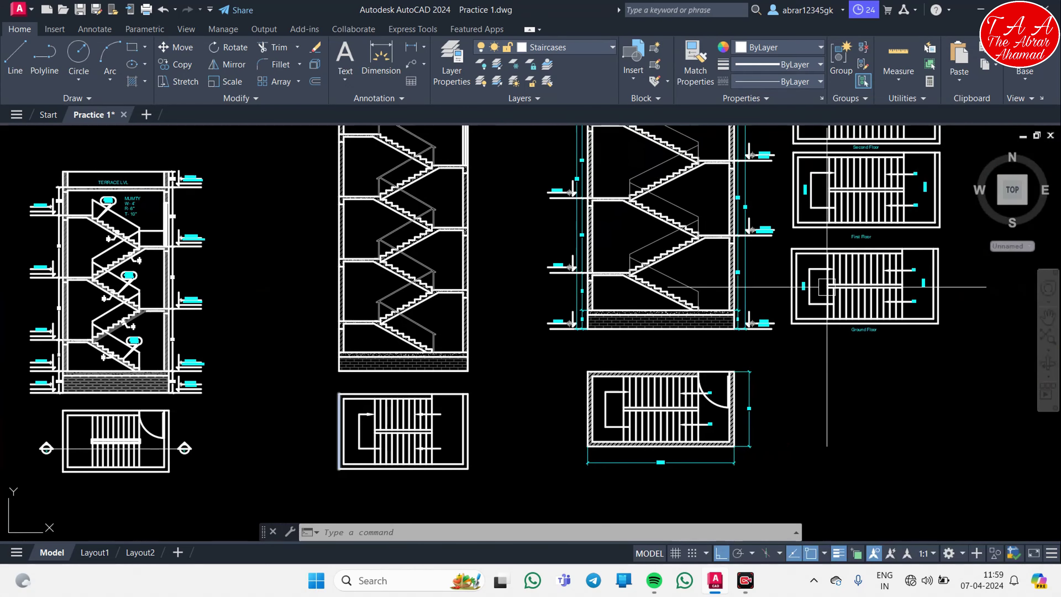
middle_drag(790, 376, 399, 384)
middle_drag(564, 324, 351, 377)
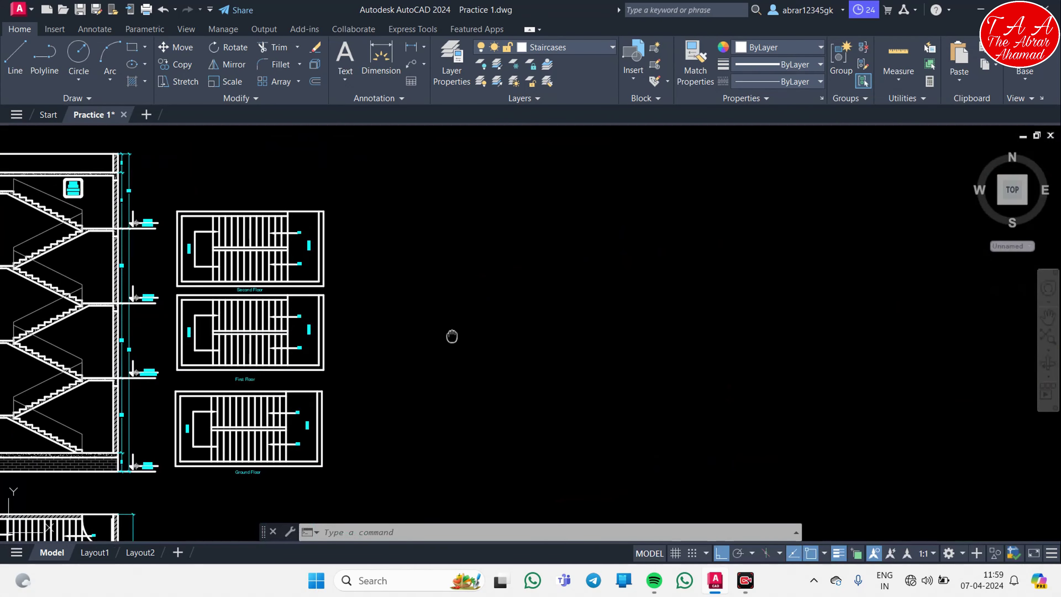
middle_drag(450, 334, 218, 374)
middle_drag(543, 376, 324, 380)
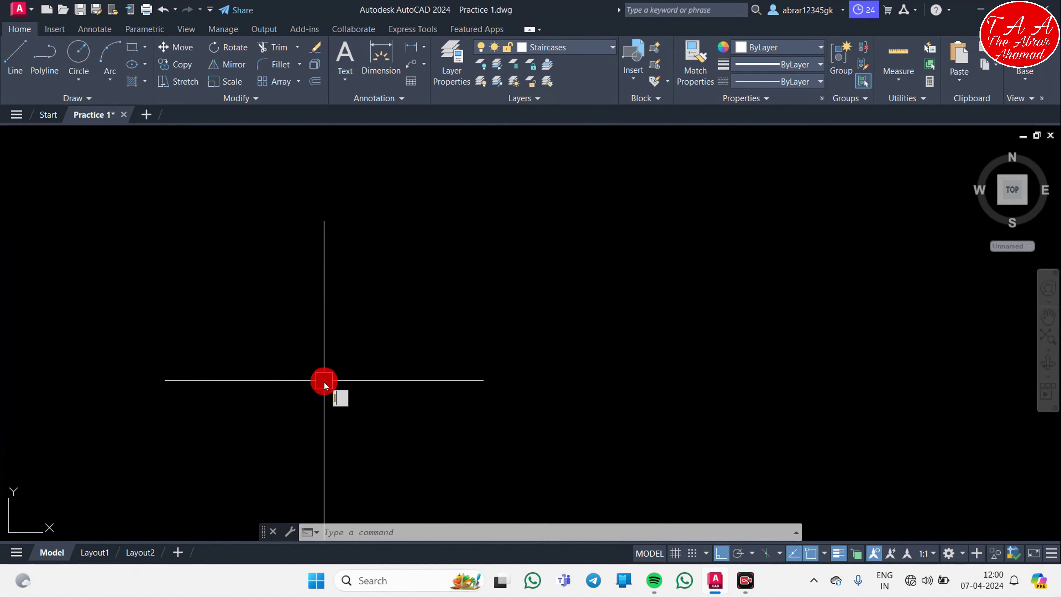
- Draw a 5' vertical line in the empty area as the first stair line
text(l)
key(Return)
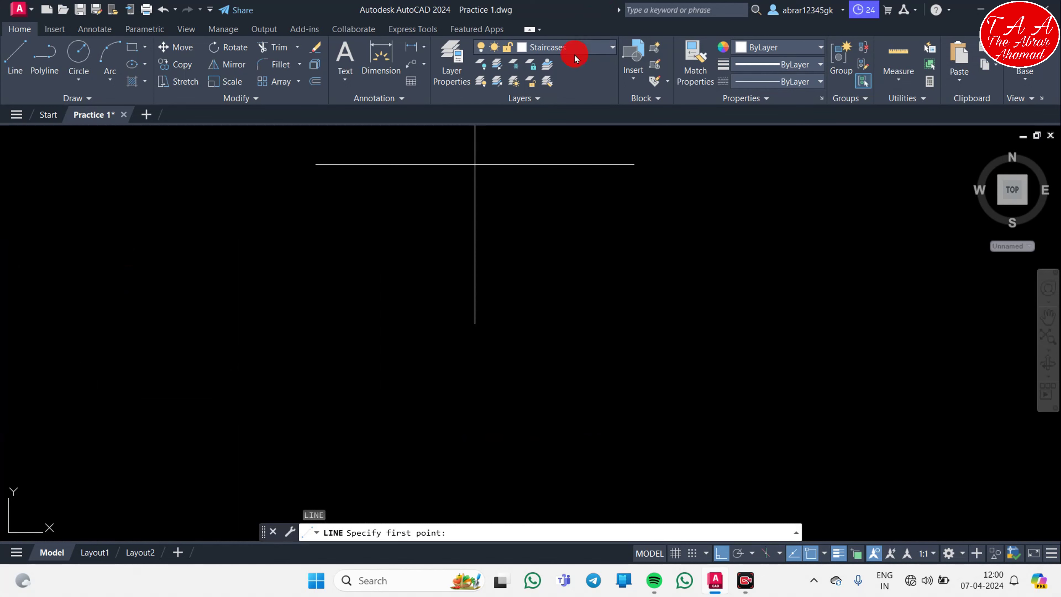
click(331, 403)
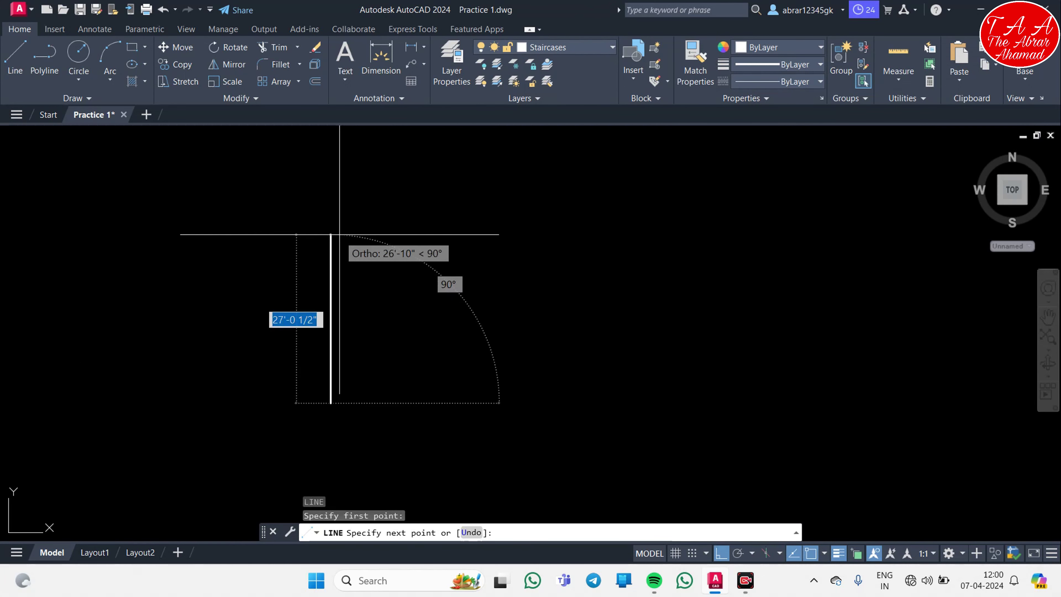
key(Return)
key(Escape)
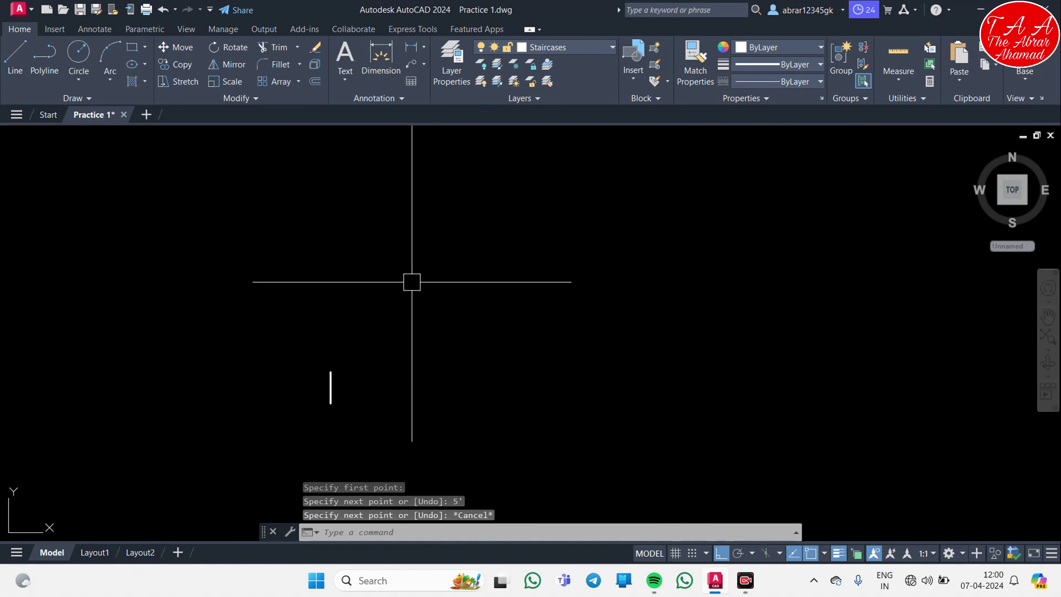
scroll(384, 341, up, 4)
middle_drag(384, 342, 390, 272)
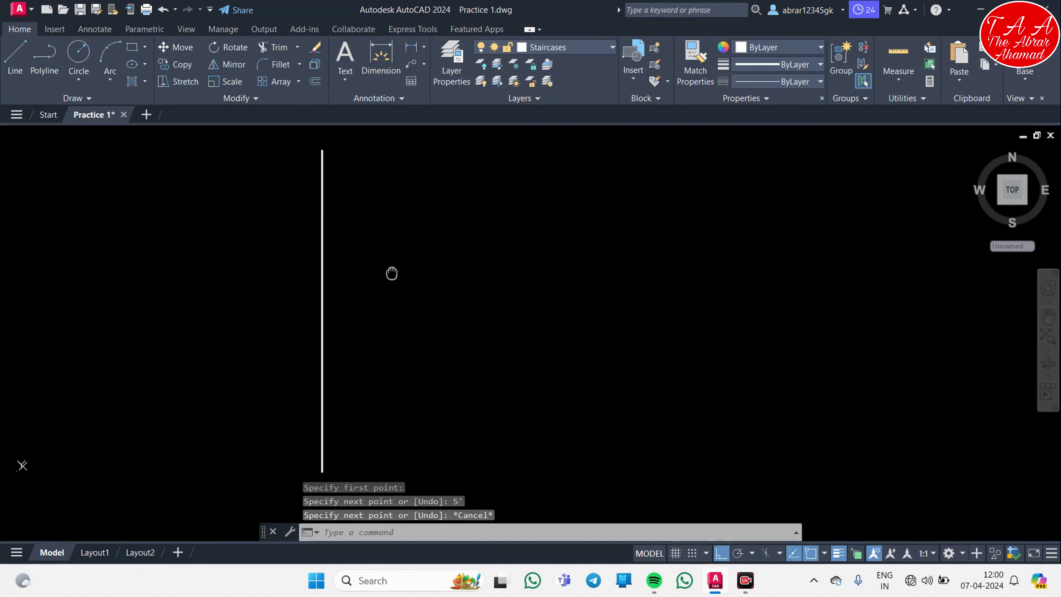
scroll(372, 269, down, 4)
- Offset the vertical line 5' to the right
text(o)
key(Return)
text(5;)
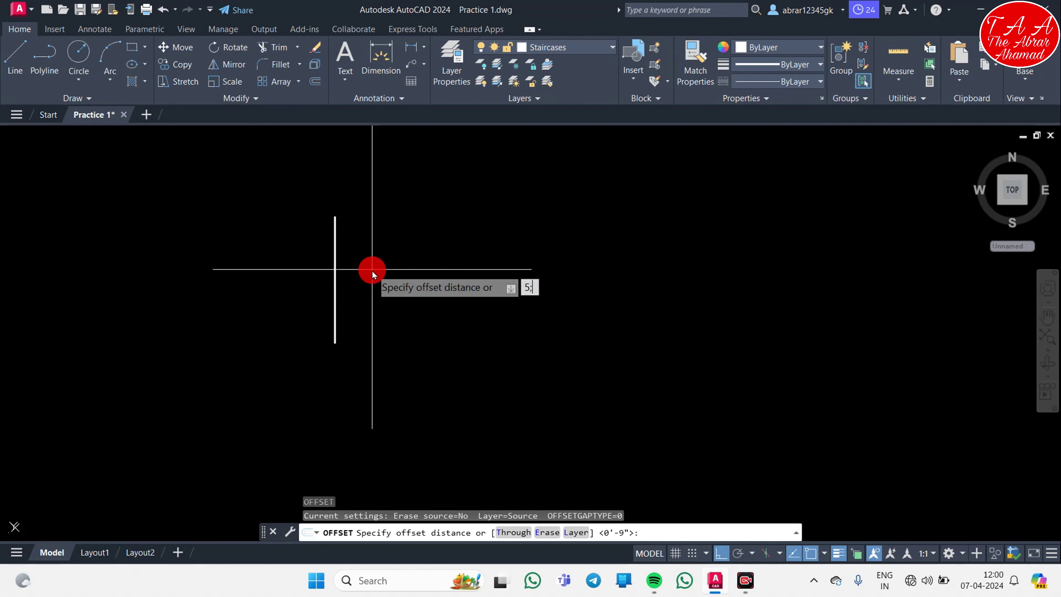
key(Return)
click(335, 270)
click(458, 270)
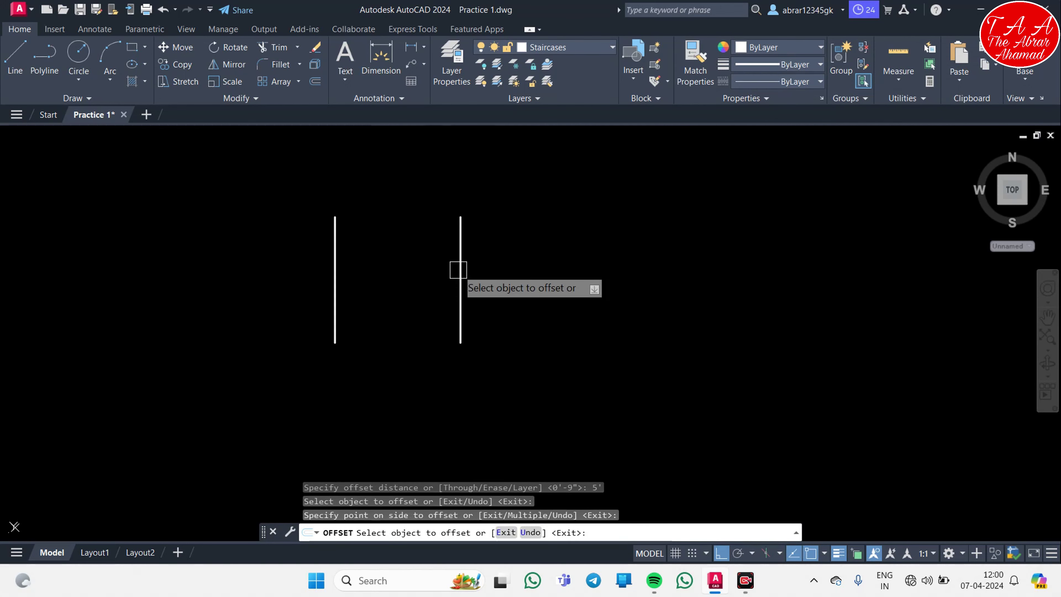
key(Escape)
- Create a row of vertical tread lines spaced 10" apart with repeated offsets
text(o)
key(Return)
text(10")
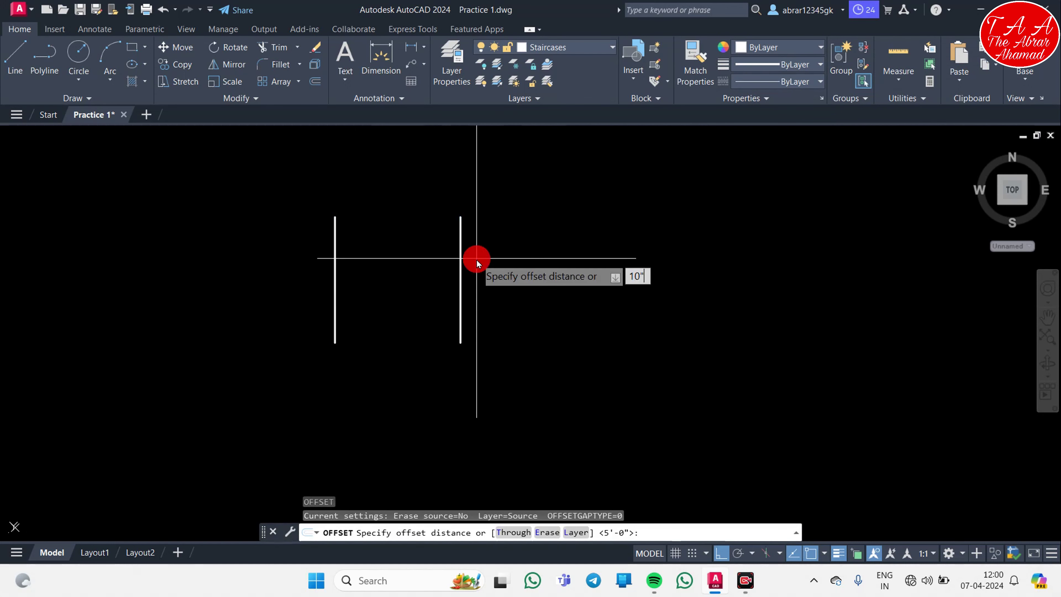
key(Return)
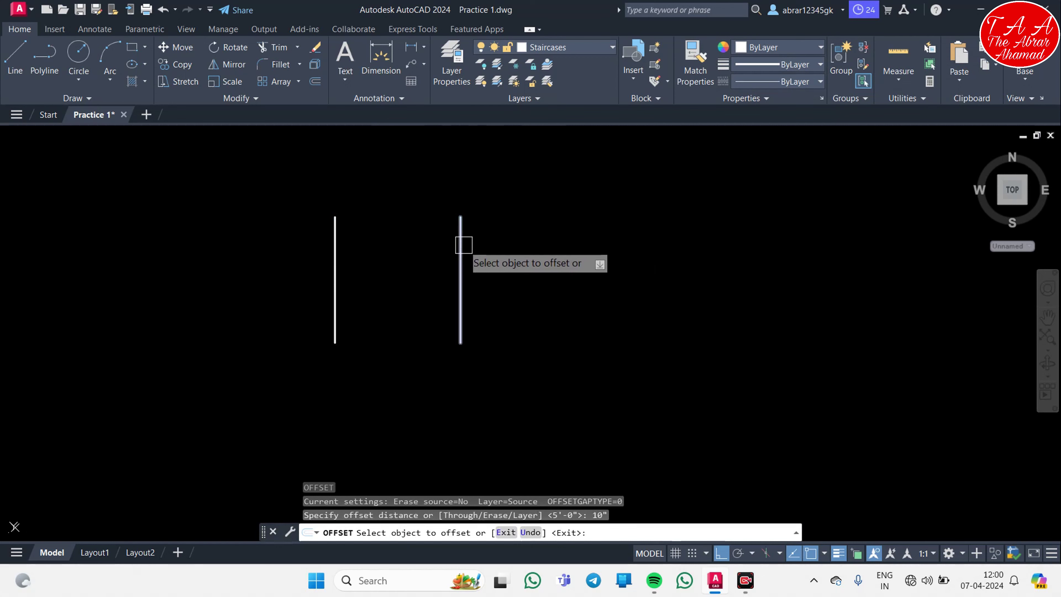
click(462, 245)
click(494, 253)
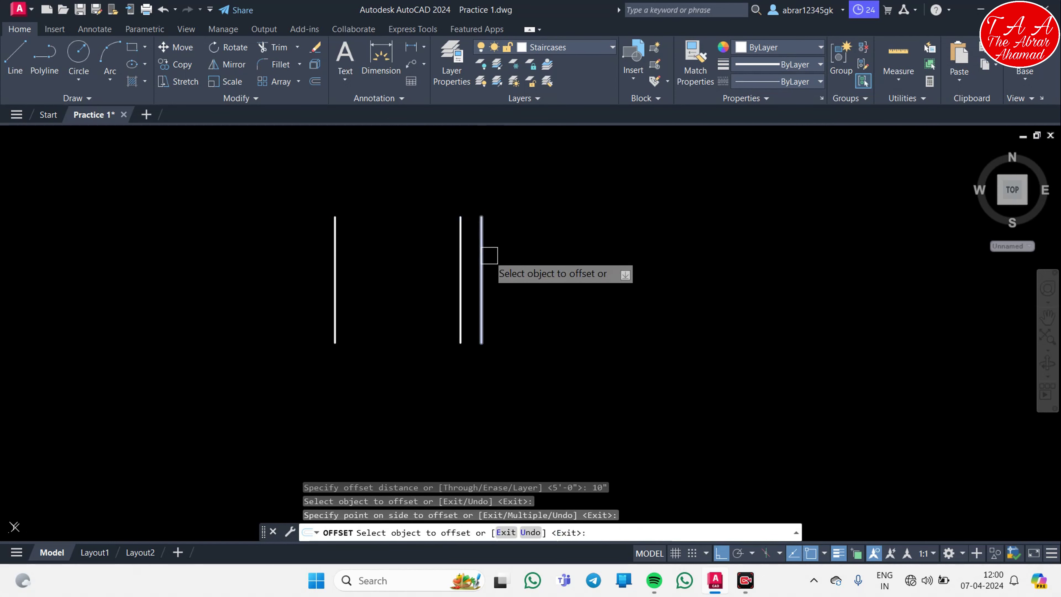
click(481, 234)
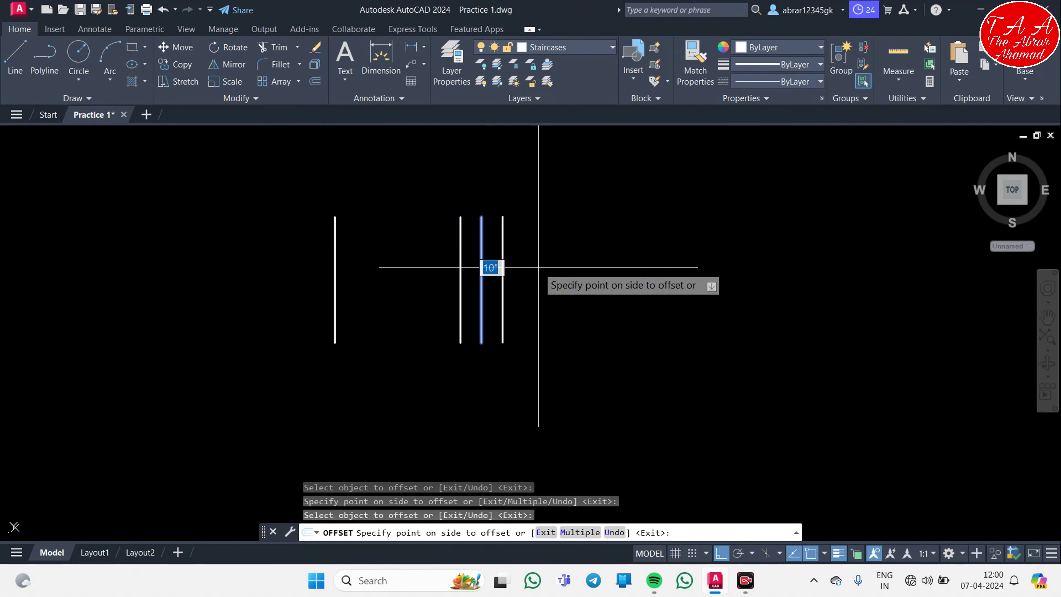
text(m)
key(Return)
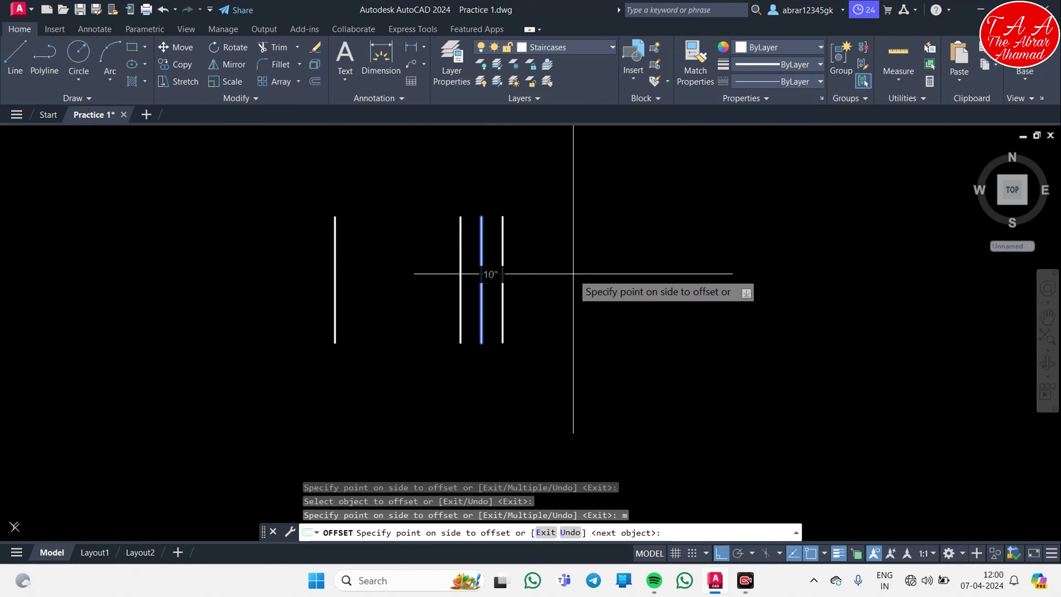
click(572, 272)
click(576, 274)
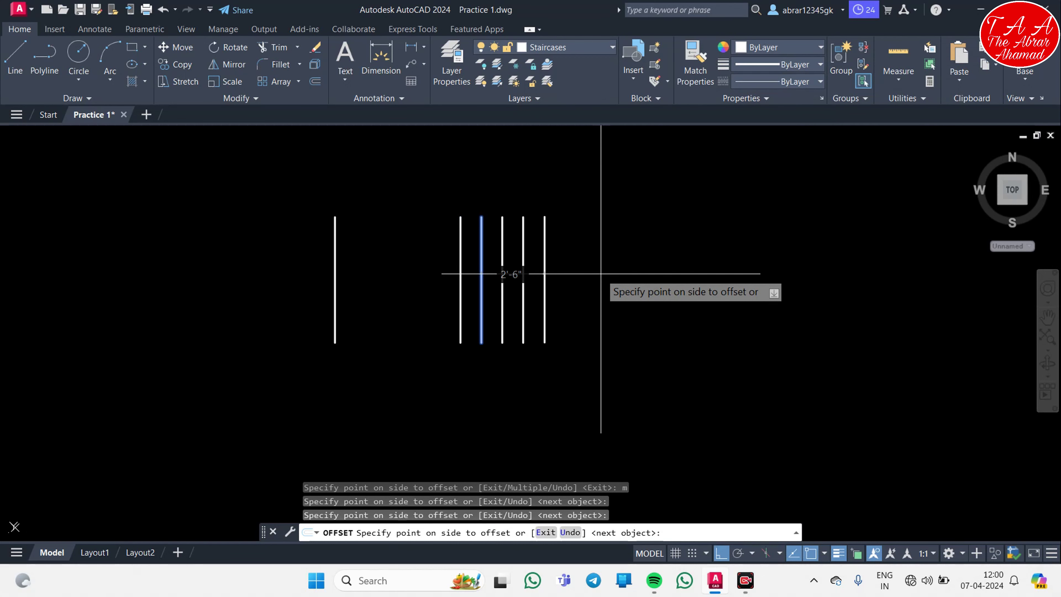
click(606, 275)
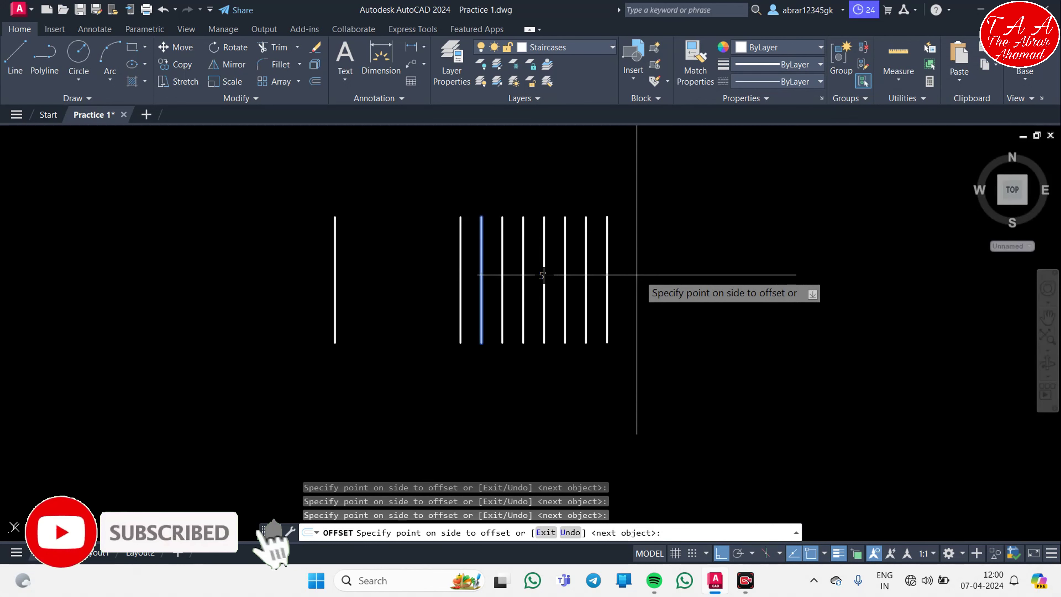
click(654, 280)
key(Escape)
key(Escape)
key(Escape)
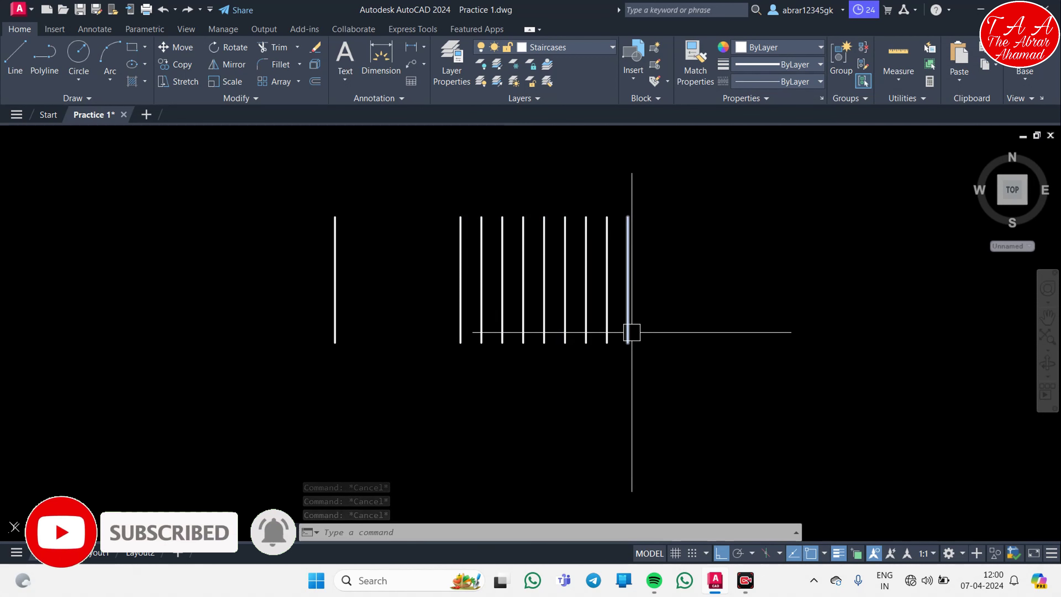
- Add one more tread line 10" to the right of the last tread
text(o)
key(Return)
text(10)
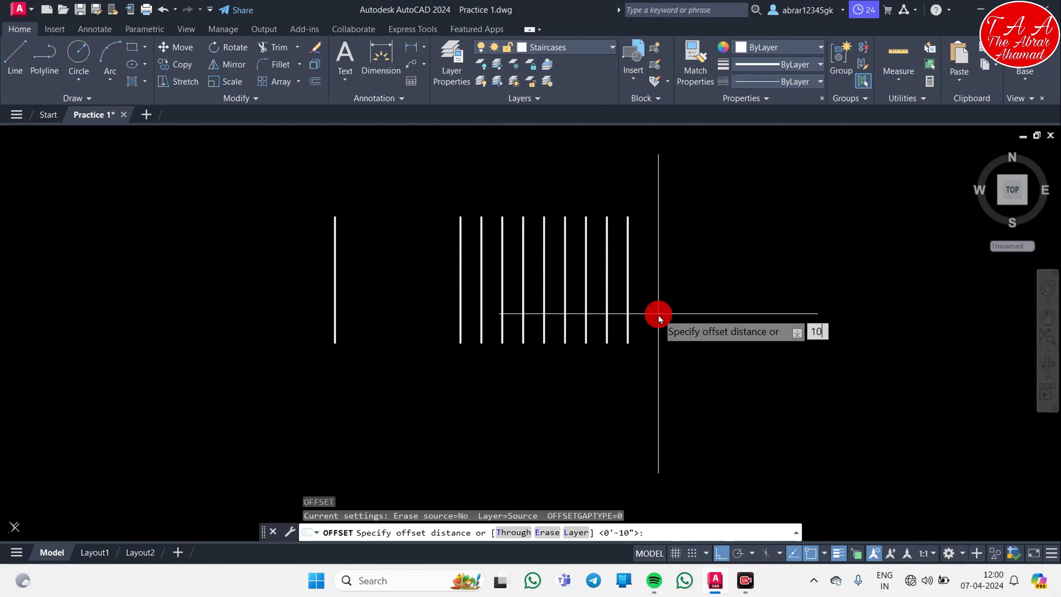
key(Return)
click(627, 250)
click(665, 264)
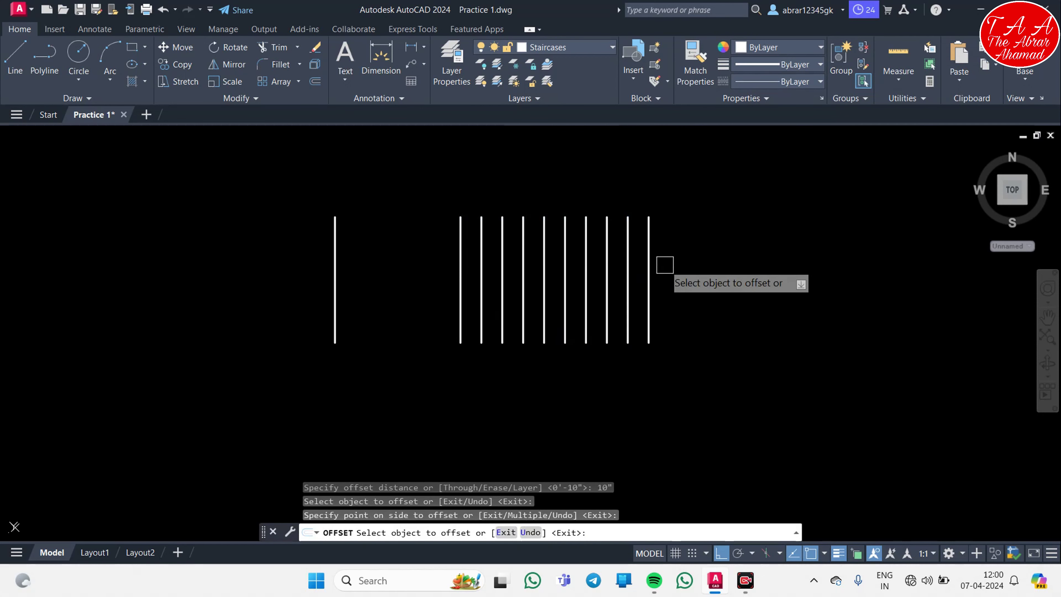
key(Escape)
- Offset the newest tread line 5' right to form the landing edge, then begin selecting the lines
key(Return)
text(5)
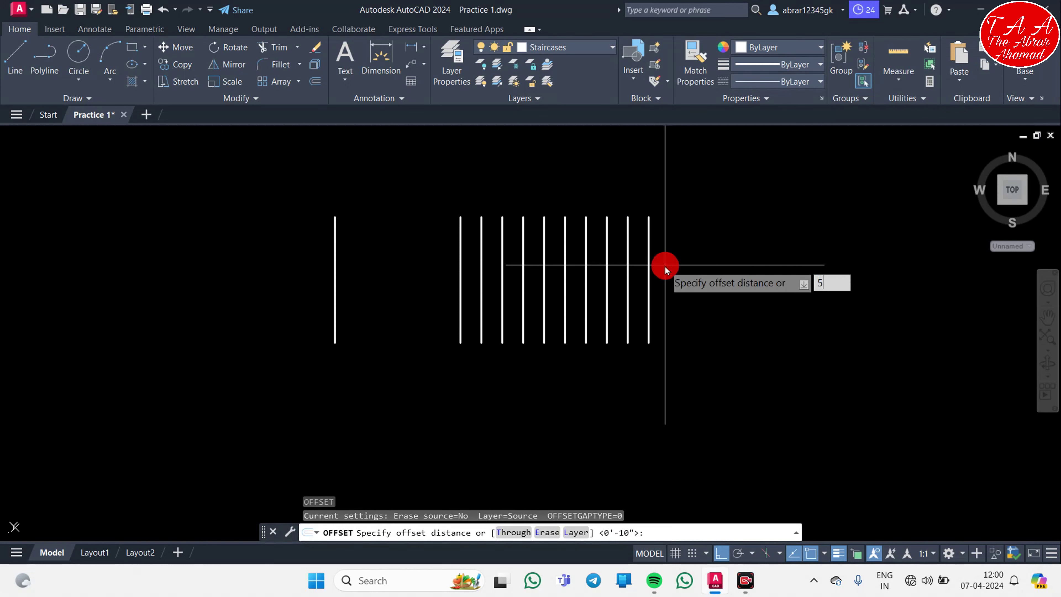
key(Return)
click(649, 239)
click(689, 275)
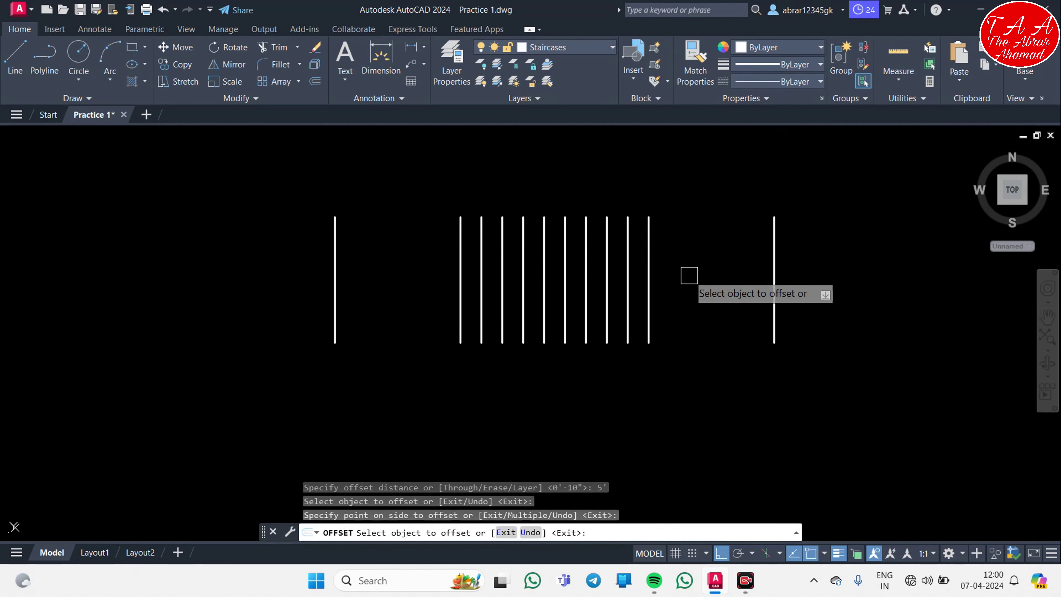
key(Escape)
key(Escape)
middle_drag(689, 274, 600, 278)
click(765, 474)
- Copy all twelve vertical stair lines 5'6" straight up with Ortho on for the second flight
click(174, 282)
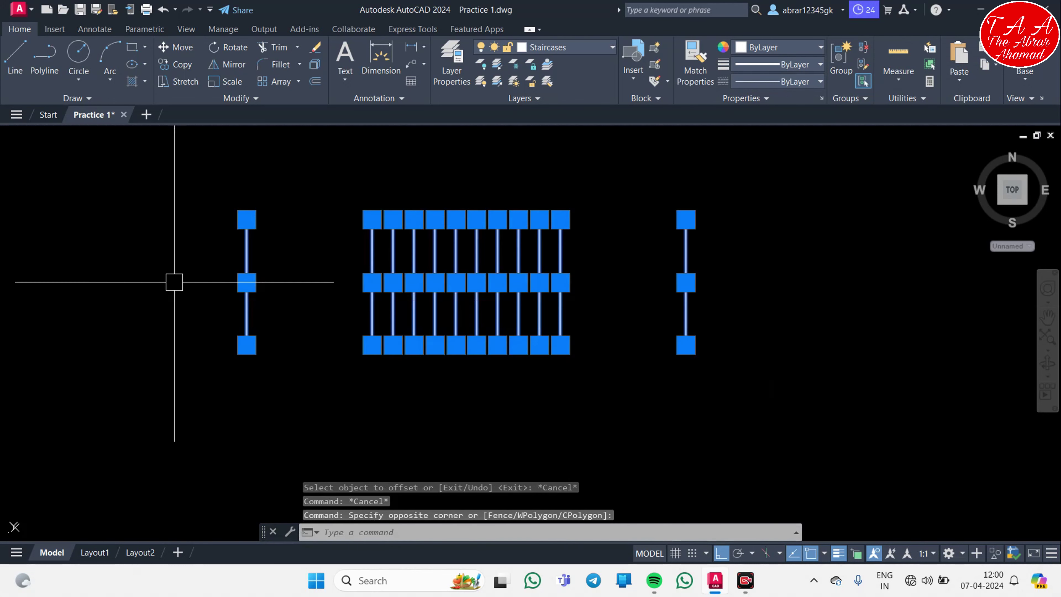
text(co)
key(Return)
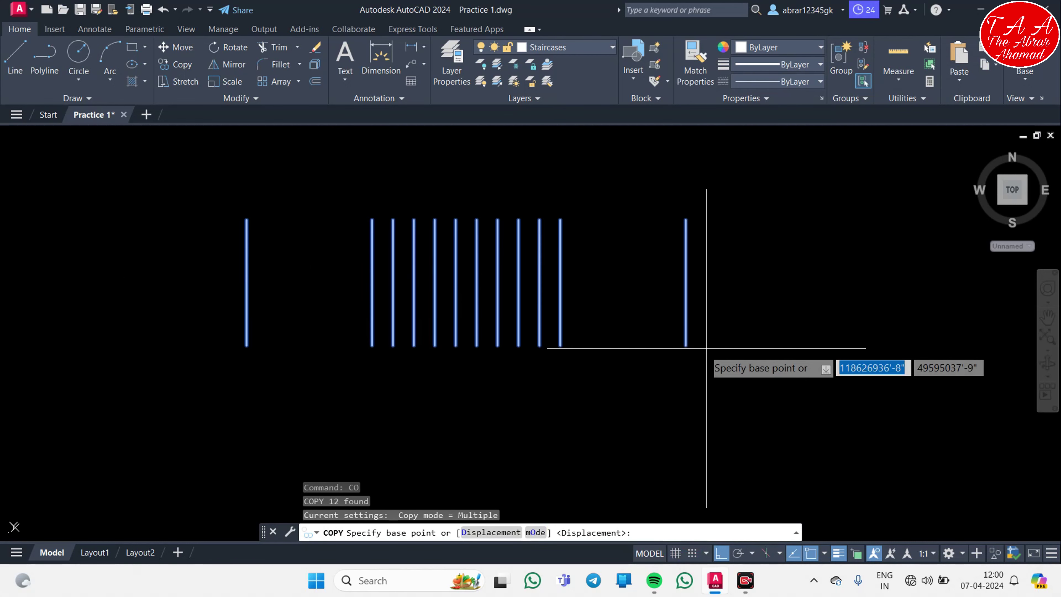
click(686, 344)
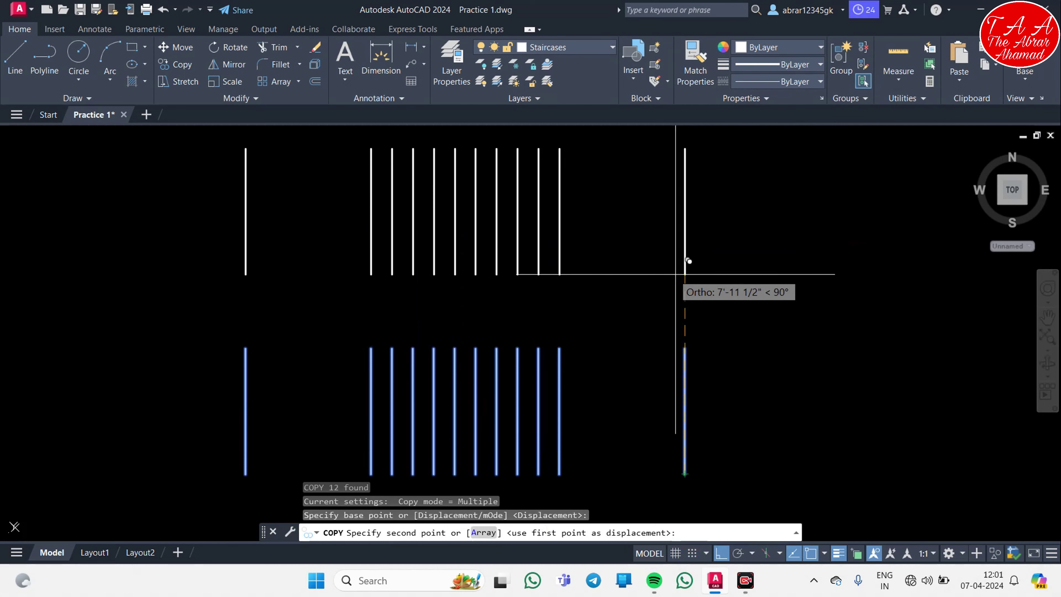
key(F8)
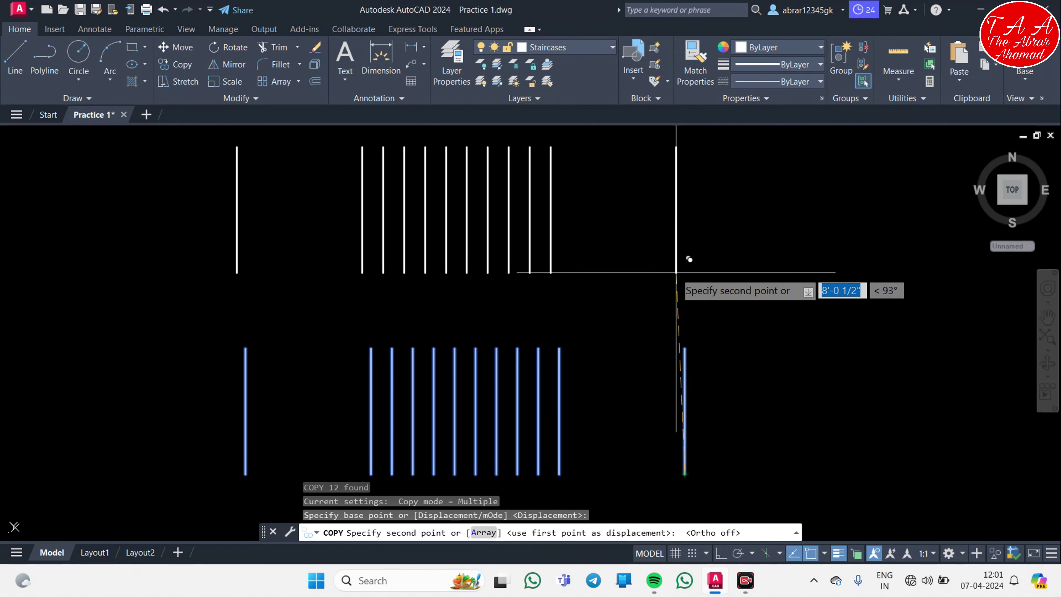
key(F8)
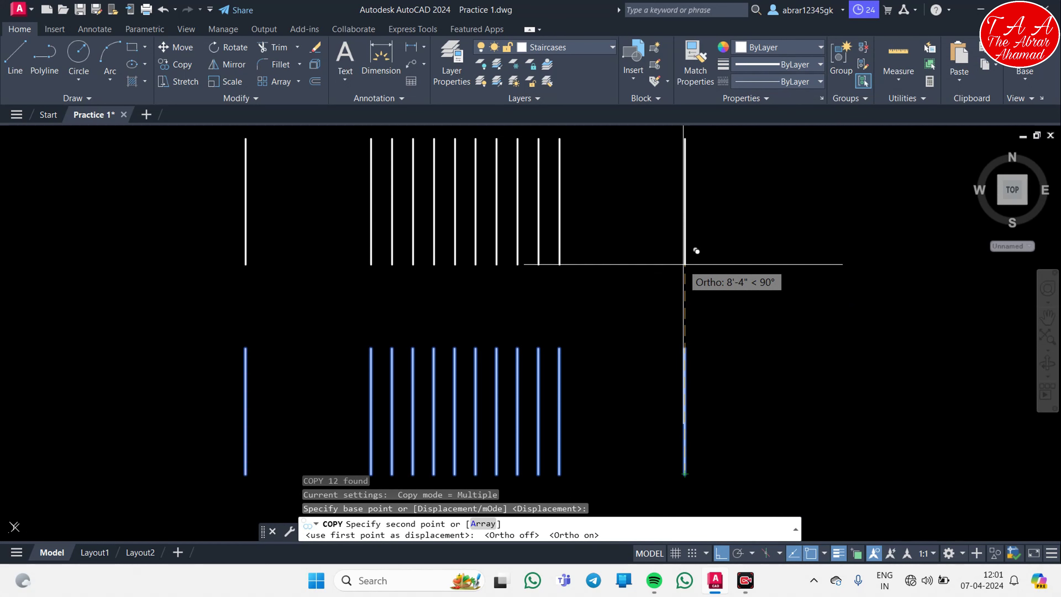
text(5'6")
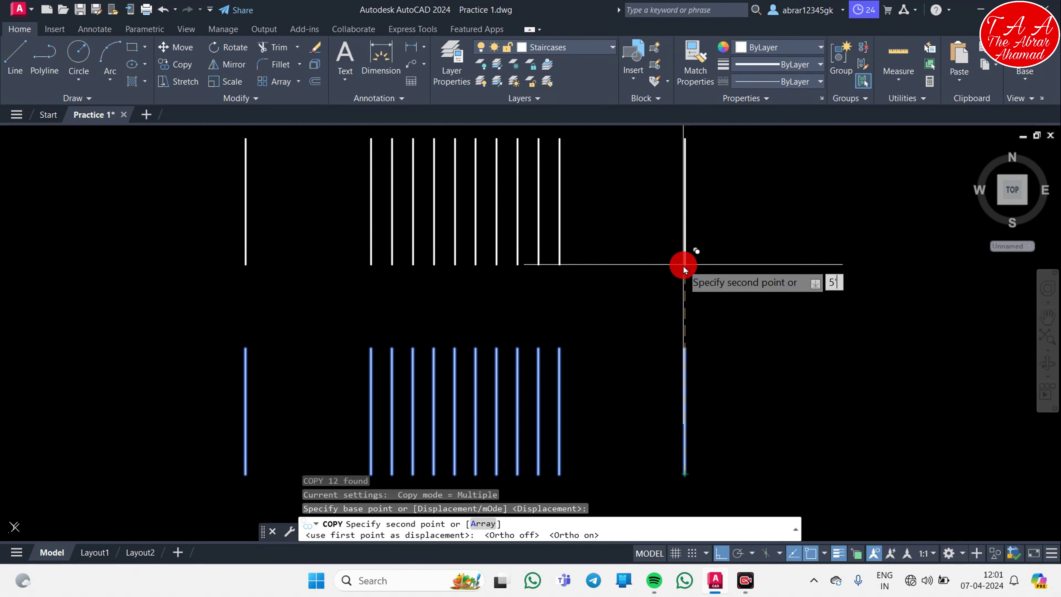
key(Return)
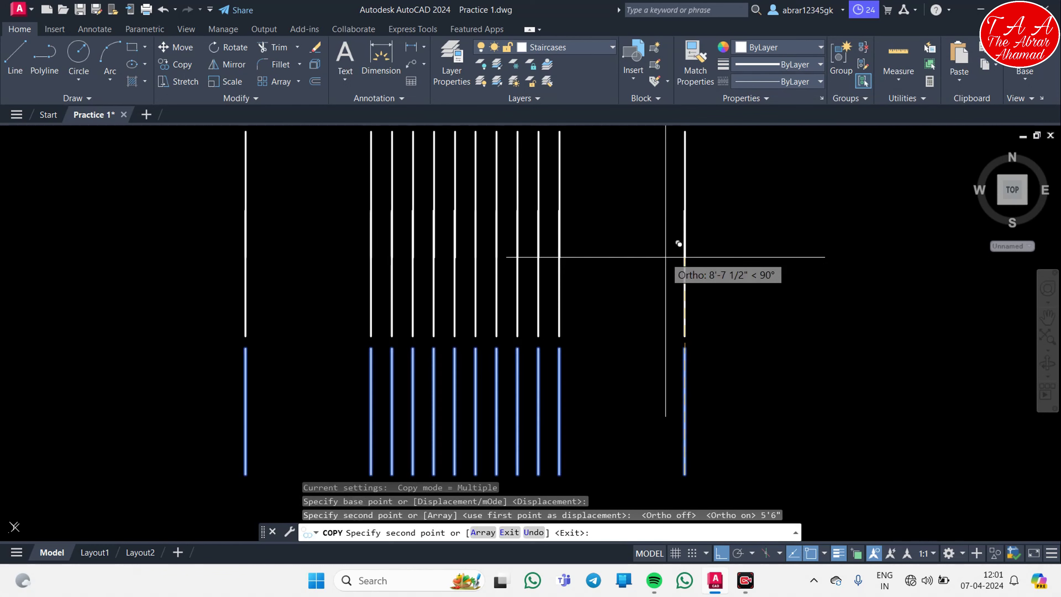
key(Escape)
key(Escape)
key(Escape)
key(Escape)
- Join the upper and lower outer left lines, and the outer right lines, into continuous lines
text(j)
key(Return)
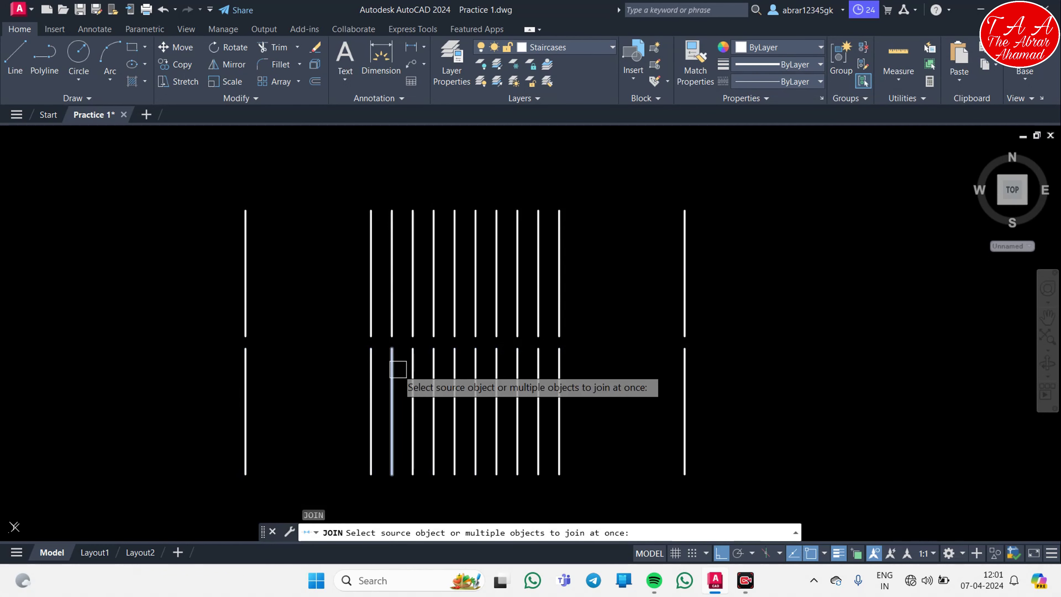
click(245, 378)
click(246, 294)
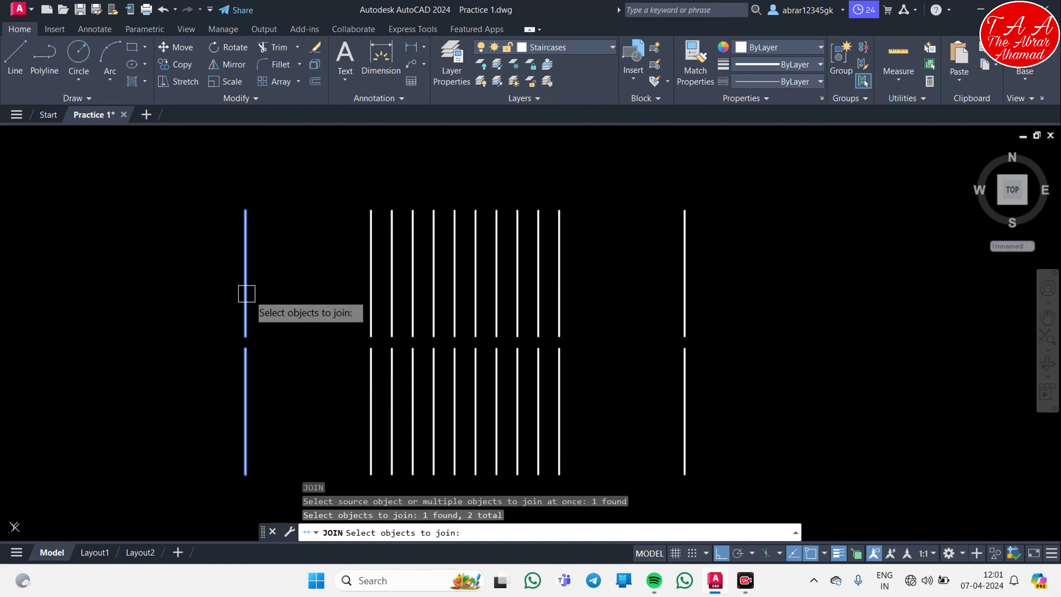
key(Return)
key(Return)
click(690, 381)
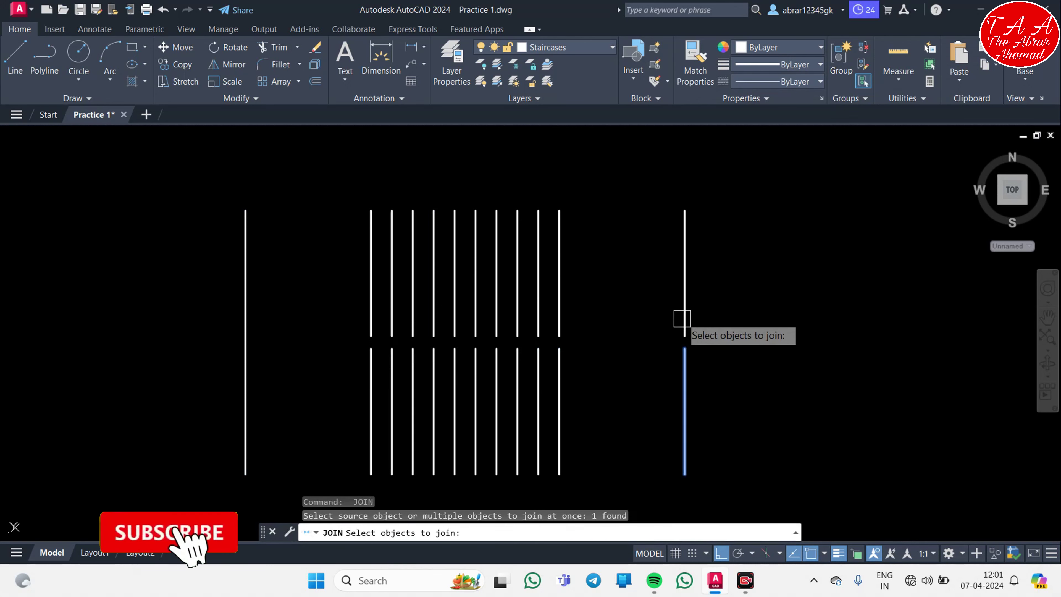
click(681, 260)
key(Return)
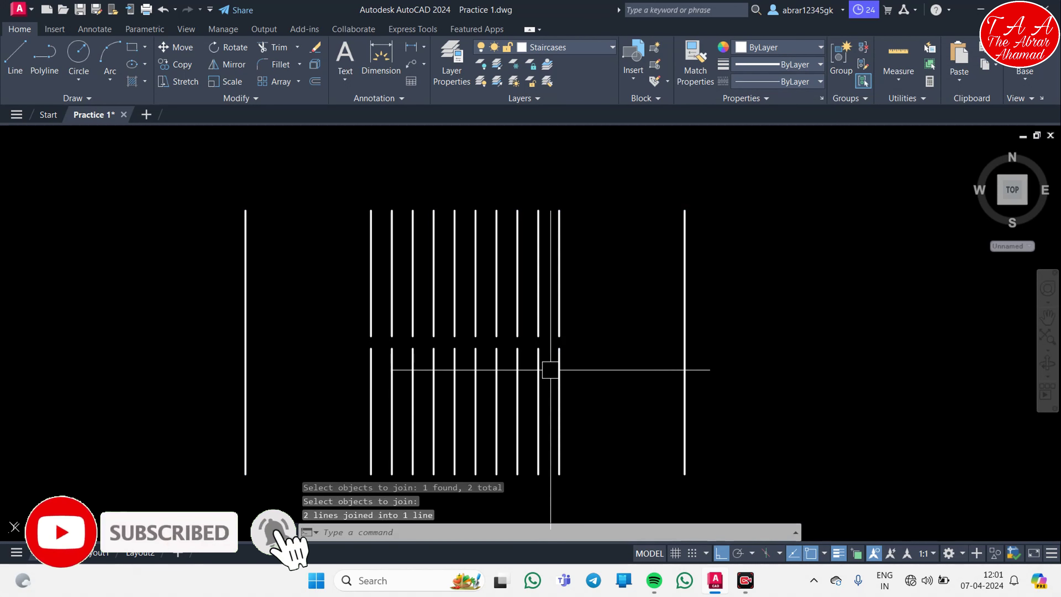
- Draw horizontal lines across the top and bottom ends of the stair outline
key(Escape)
key(Escape)
text(l)
key(Return)
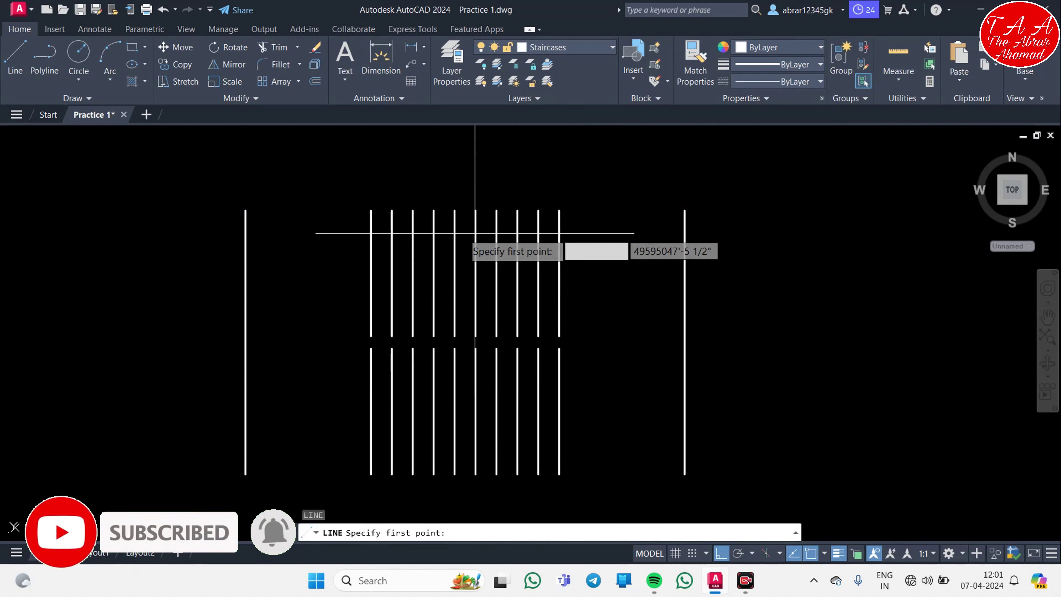
click(245, 211)
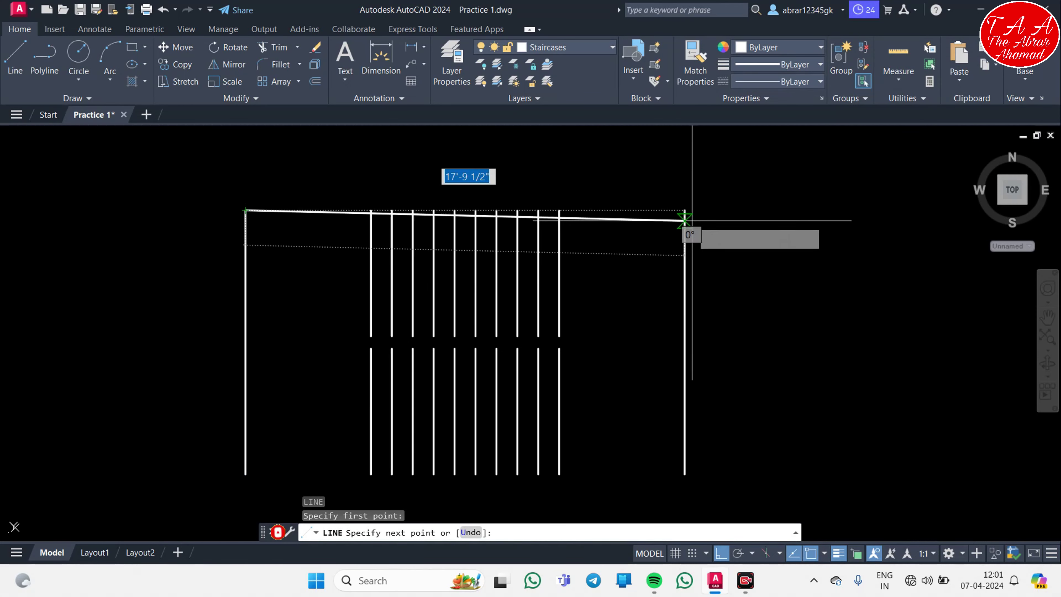
click(685, 210)
key(Escape)
middle_drag(272, 480, 317, 343)
text(l)
key(Return)
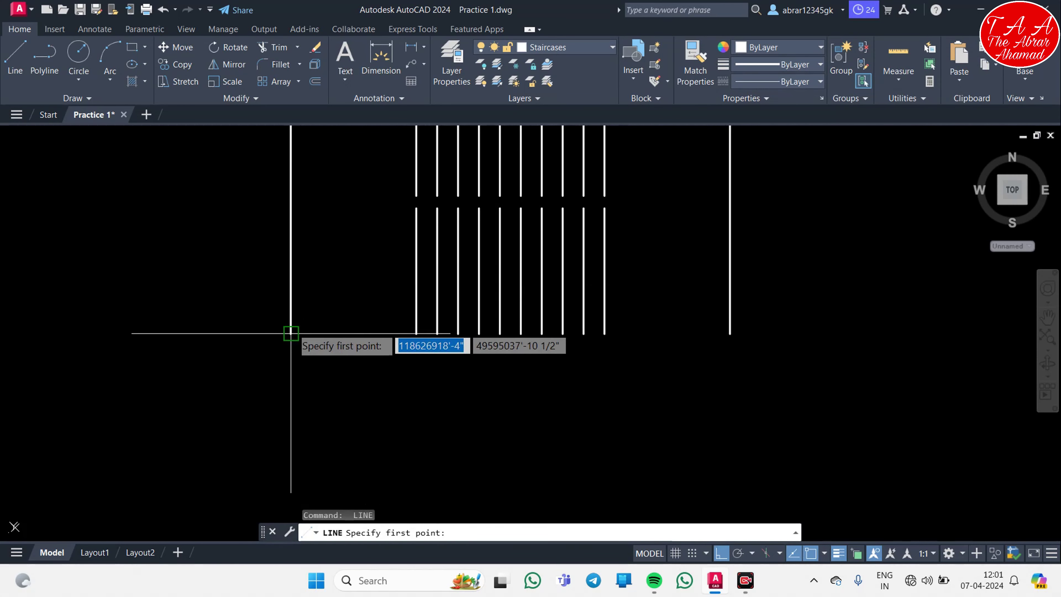
click(291, 334)
click(731, 333)
key(Escape)
key(Escape)
key(Escape)
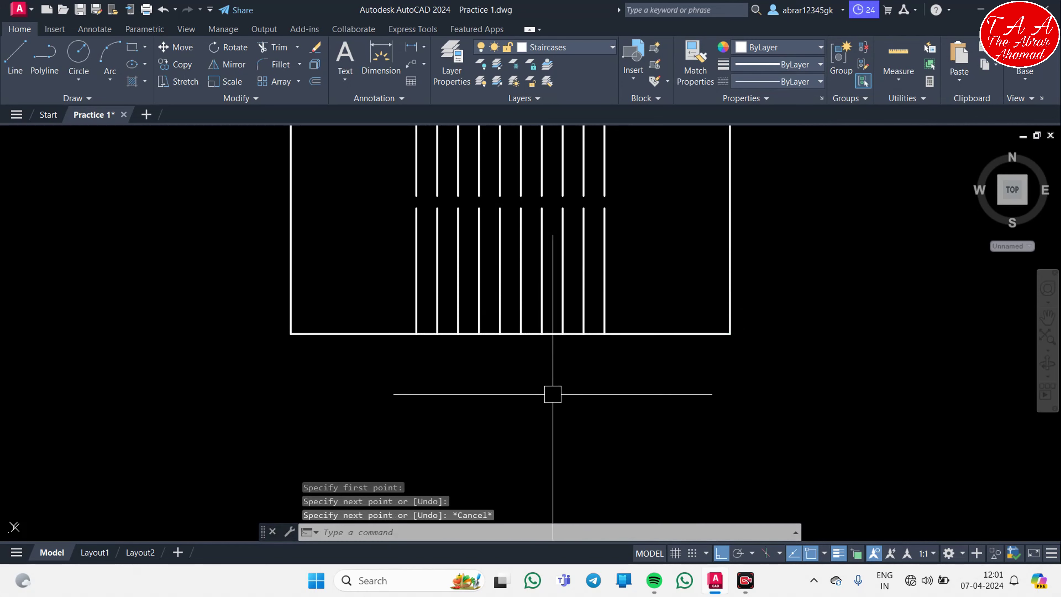
middle_drag(550, 391, 600, 351)
- Draw a 7'6" × 6" rectangular strip between the two flights
key(Return)
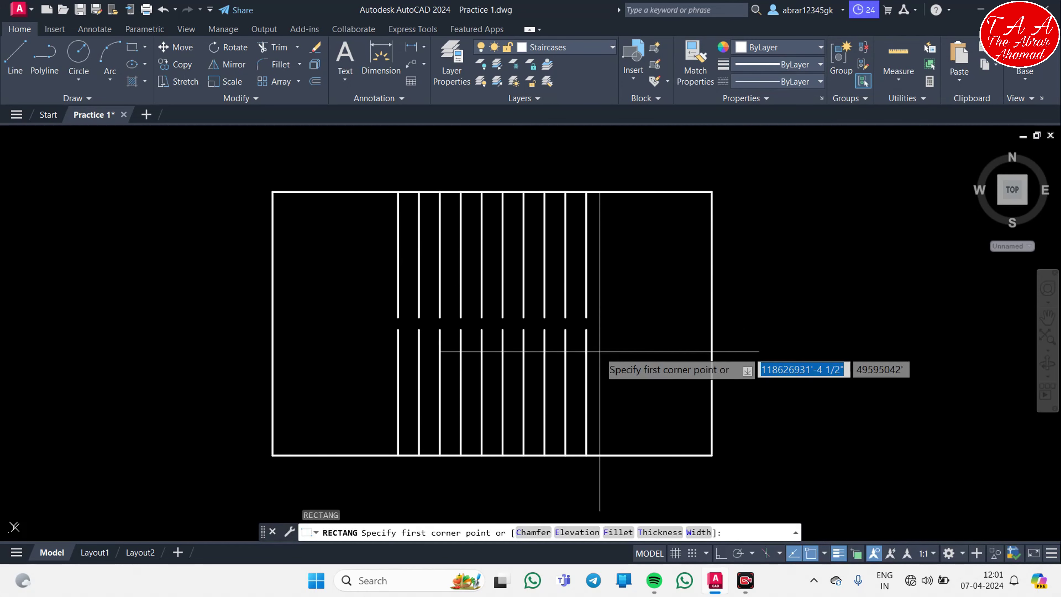
click(398, 316)
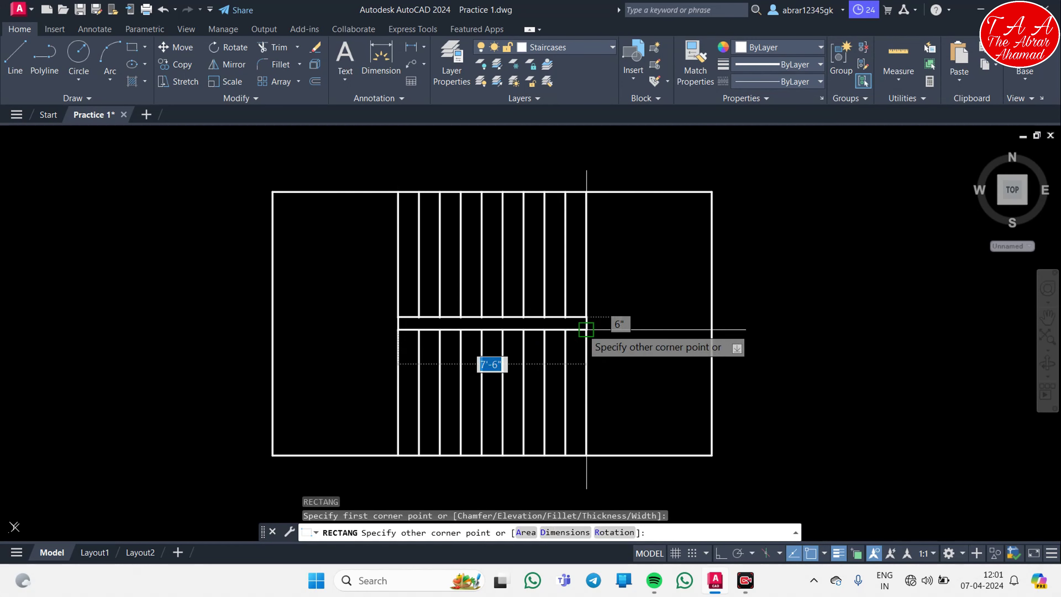
click(586, 329)
key(Escape)
key(Escape)
- Offset the strip by 2" to give the dividing wall a double outline
text(o)
key(Return)
text(2)
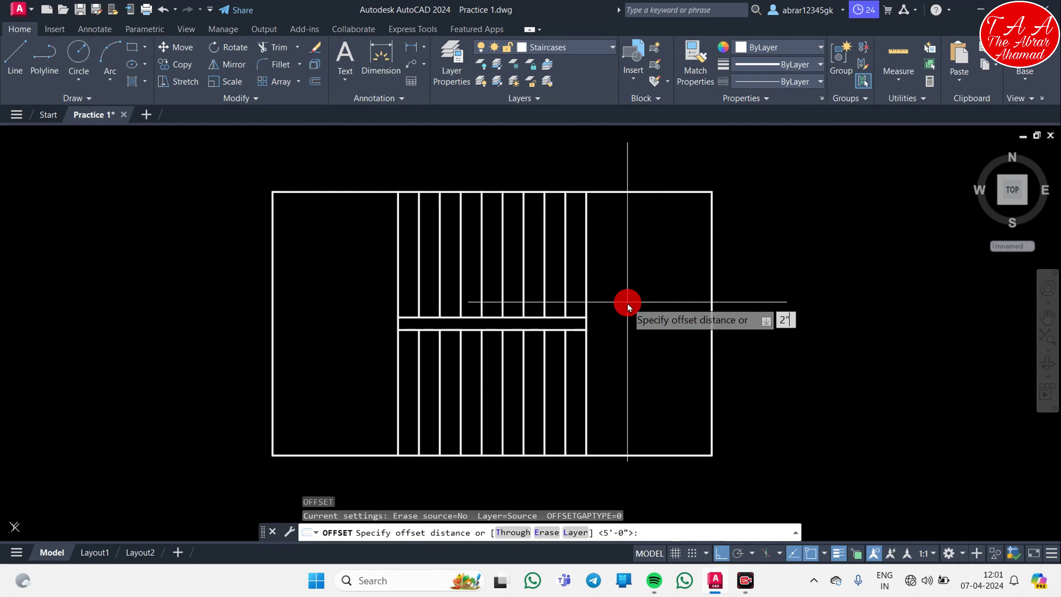
key(Return)
scroll(552, 309, up, 5)
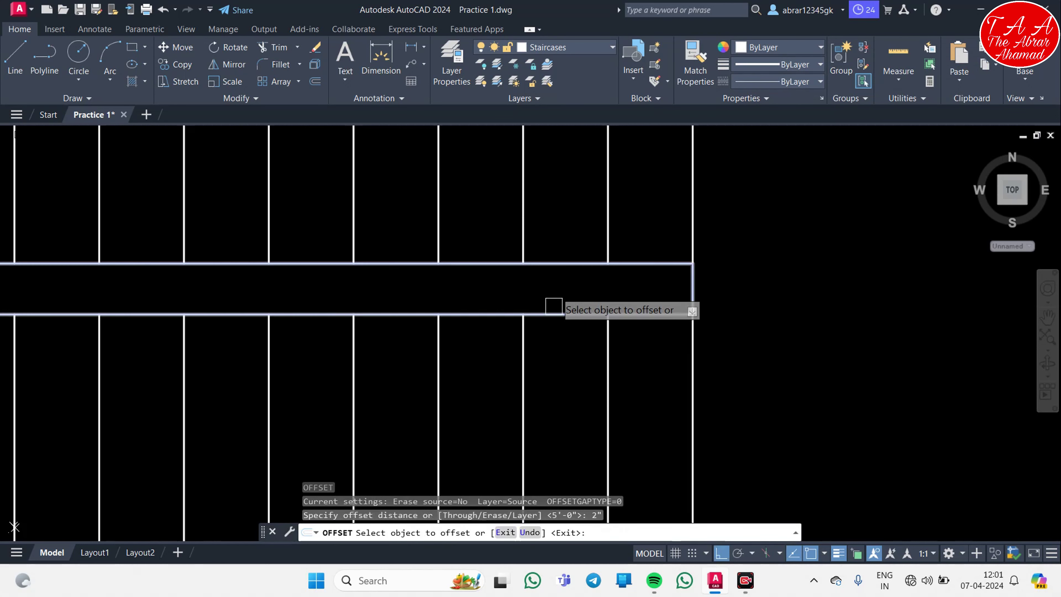
click(566, 262)
scroll(576, 259, down, 5)
click(587, 296)
key(Escape)
key(Escape)
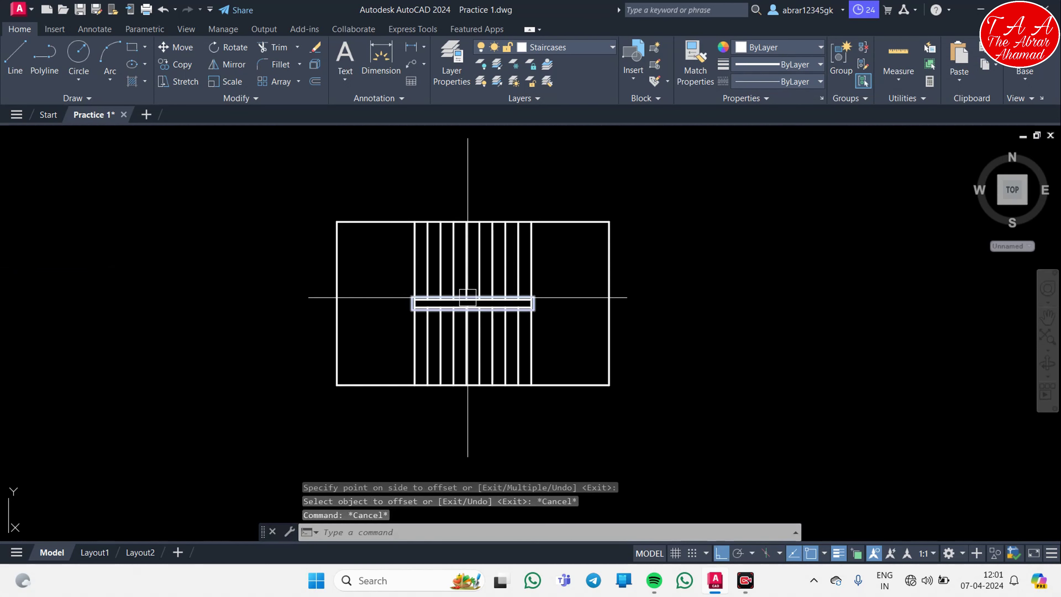
scroll(452, 311, up, 5)
scroll(594, 329, down, 5)
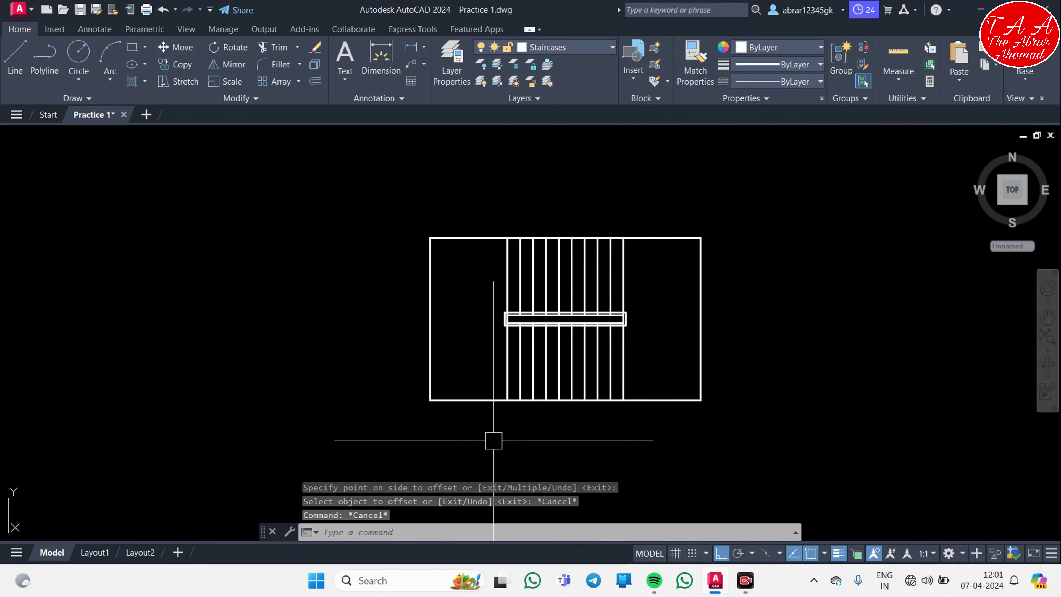
middle_drag(622, 311, 500, 311)
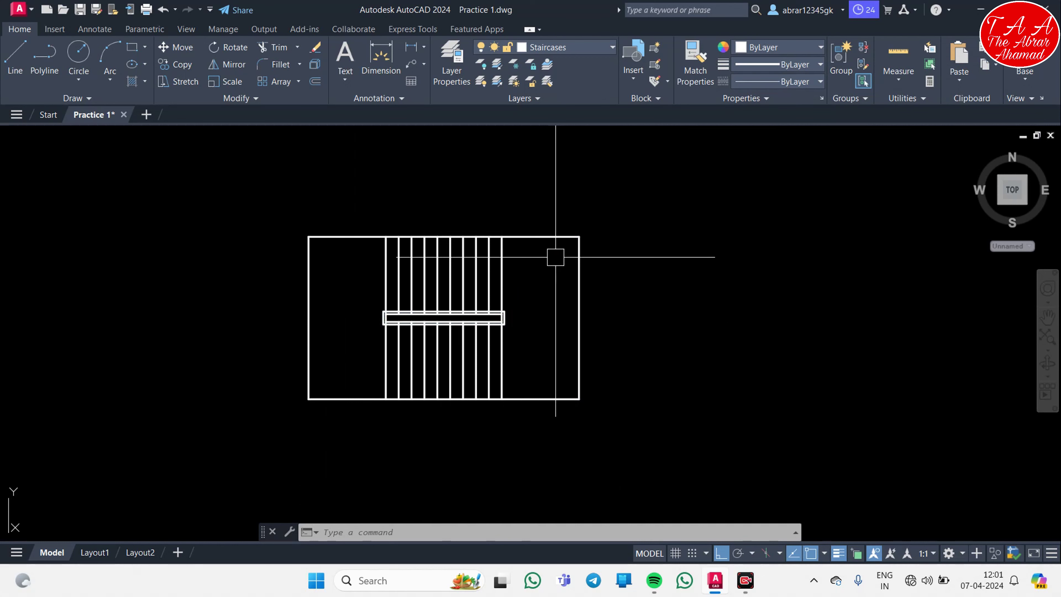
key(Escape)
key(Escape)
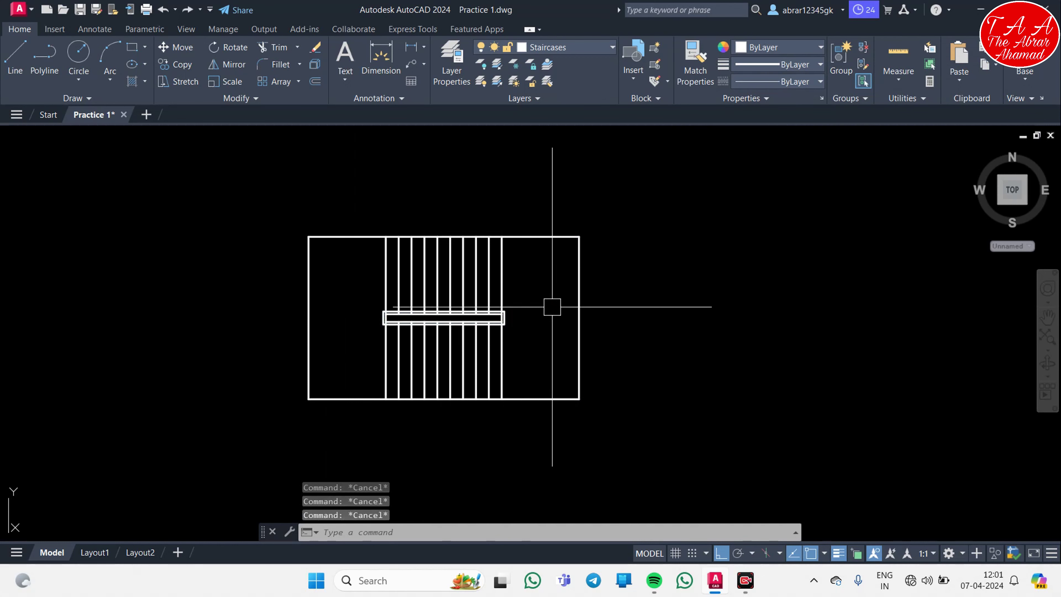
text(o)
- Offset the outline's right, top, left and bottom edges 9" outward as outer wall lines
key(Return)
key(Return)
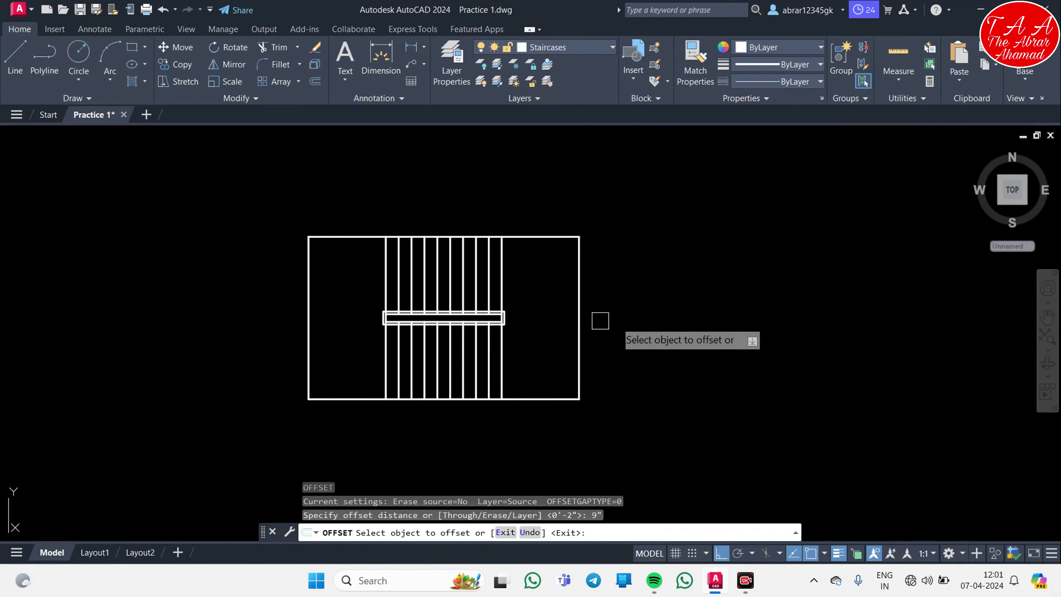
click(579, 301)
click(595, 288)
click(545, 237)
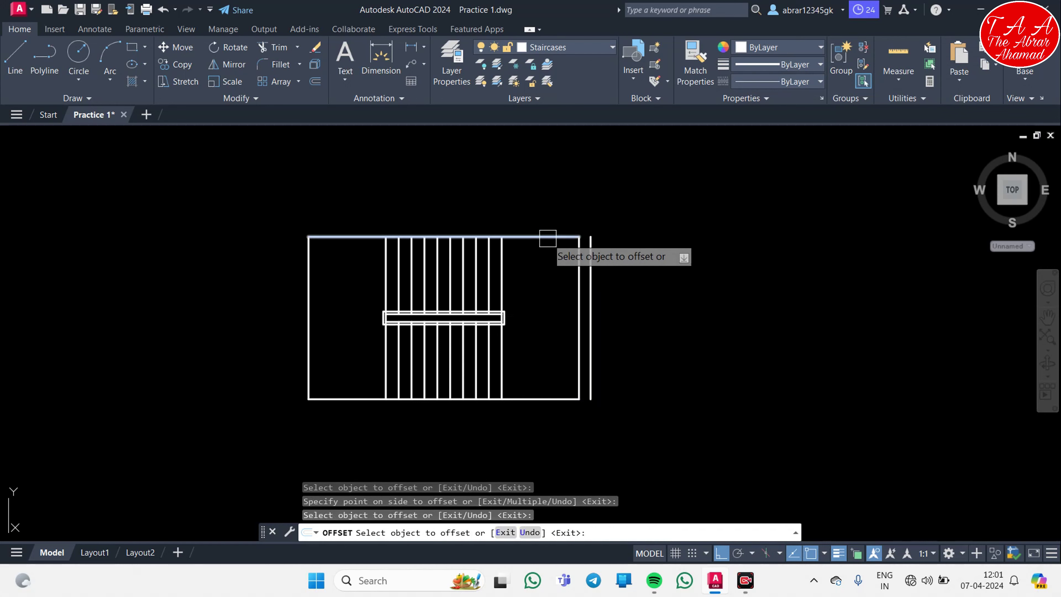
click(547, 175)
click(308, 272)
click(281, 292)
click(319, 399)
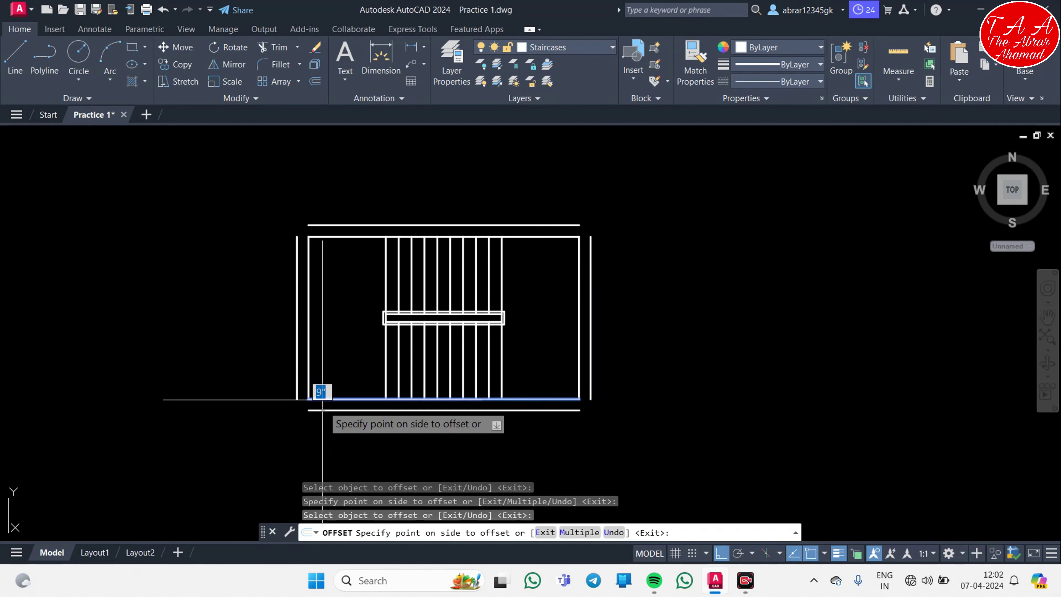
click(355, 418)
key(Escape)
- Join the bottom and left outer wall lines into a sharp corner with a zero-radius fillet
text(f)
key(Return)
text(r)
key(Return)
text(0)
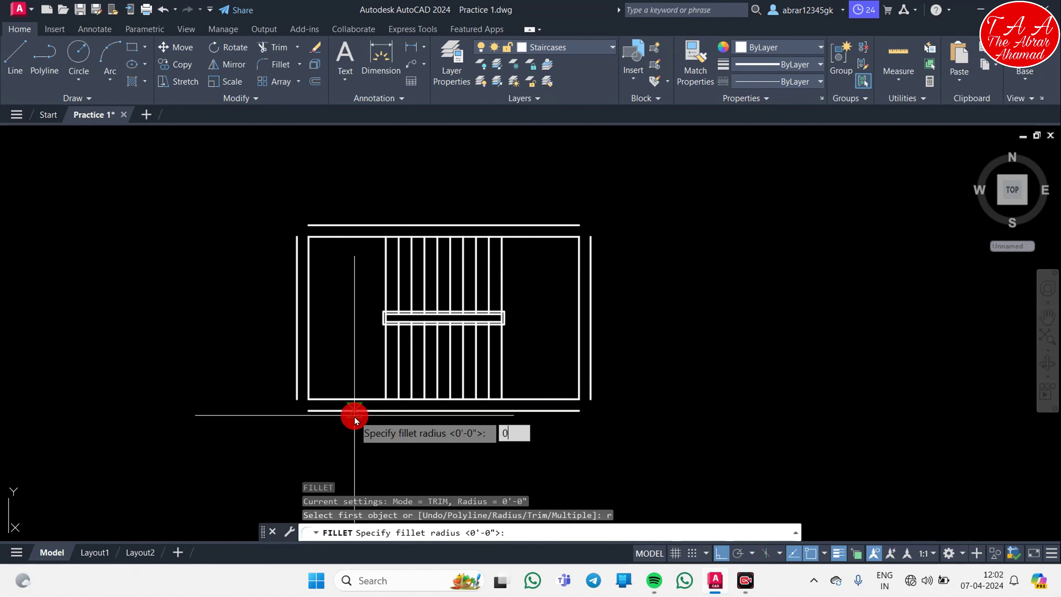
key(Return)
click(350, 411)
scroll(338, 411, up, 2)
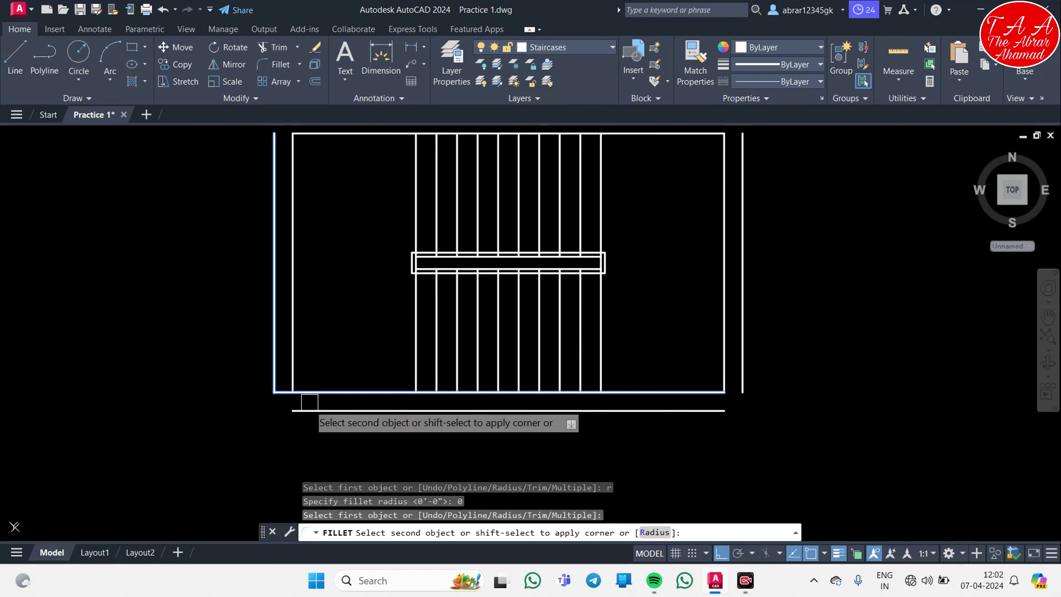
click(275, 385)
middle_drag(307, 249, 276, 353)
- Close the top-left and top-right outer wall corners with zero-radius fillets
key(Return)
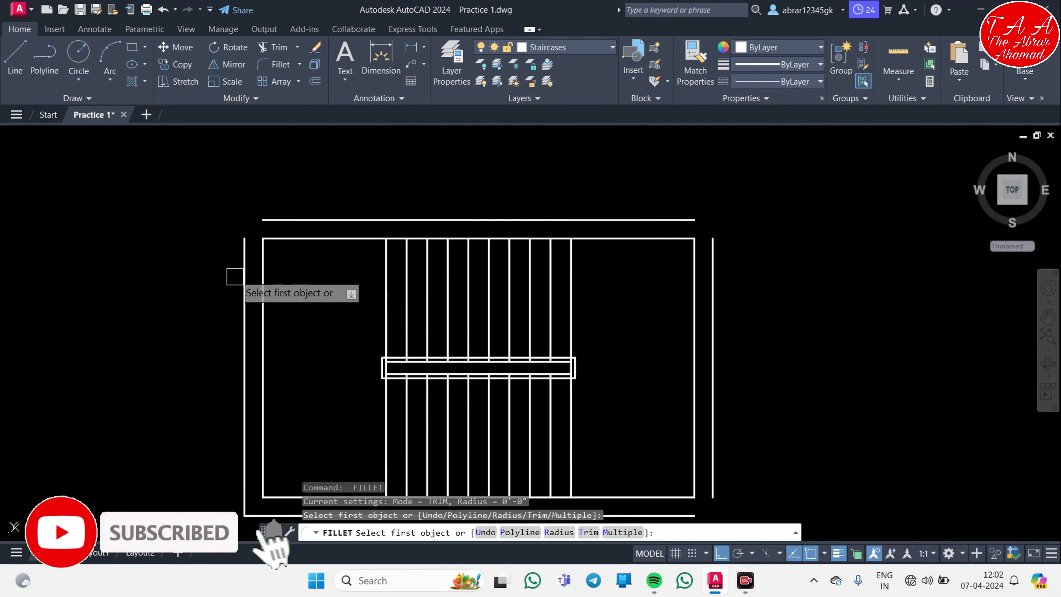
click(244, 277)
click(279, 220)
key(Return)
click(639, 220)
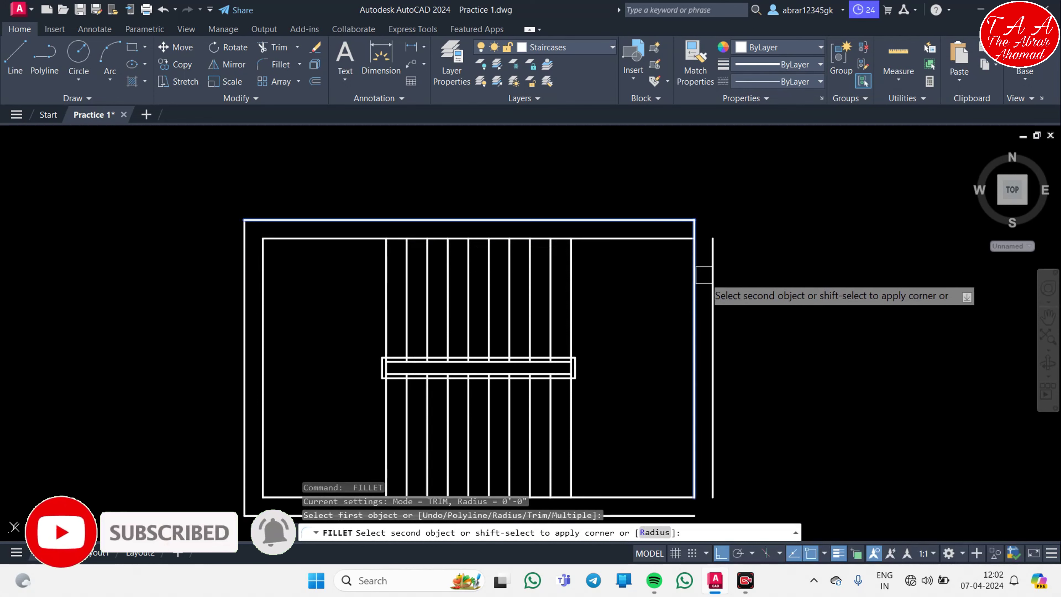
middle_drag(706, 400, 657, 272)
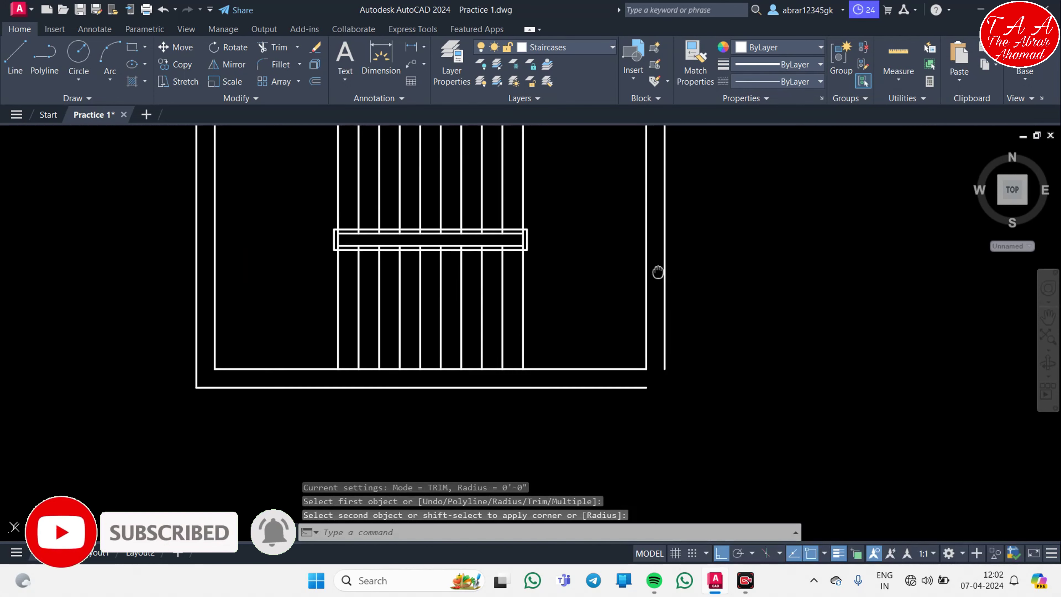
click(665, 332)
middle_drag(585, 256, 593, 522)
- Extend the rightmost and inner right lines up to the outer top wall line
text(ex)
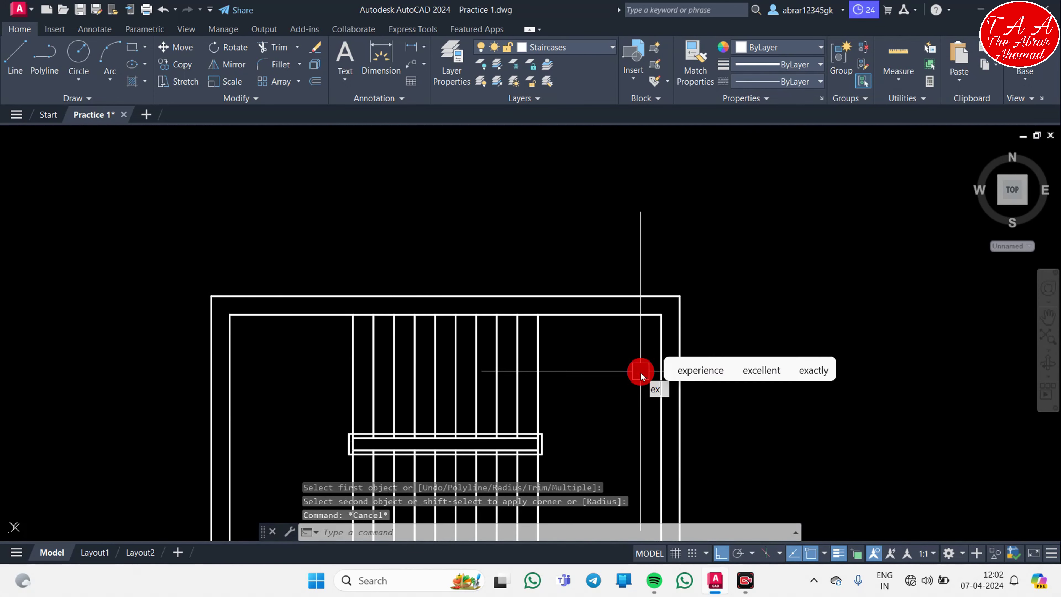
key(Return)
click(542, 351)
click(670, 359)
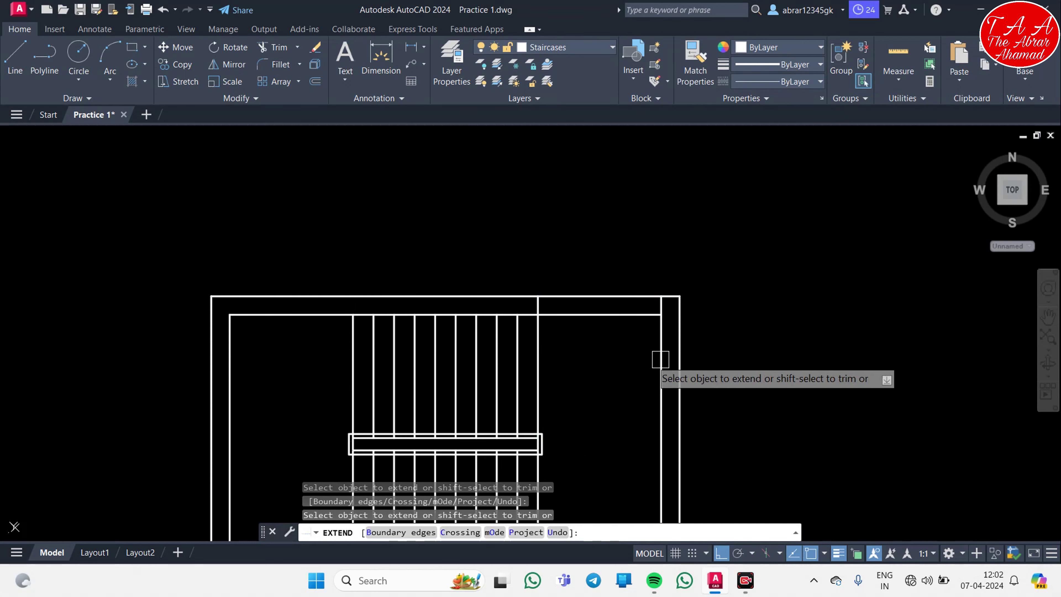
key(Escape)
- Trim the inner top wall line right of the stair to open a gap
text(tr)
key(Return)
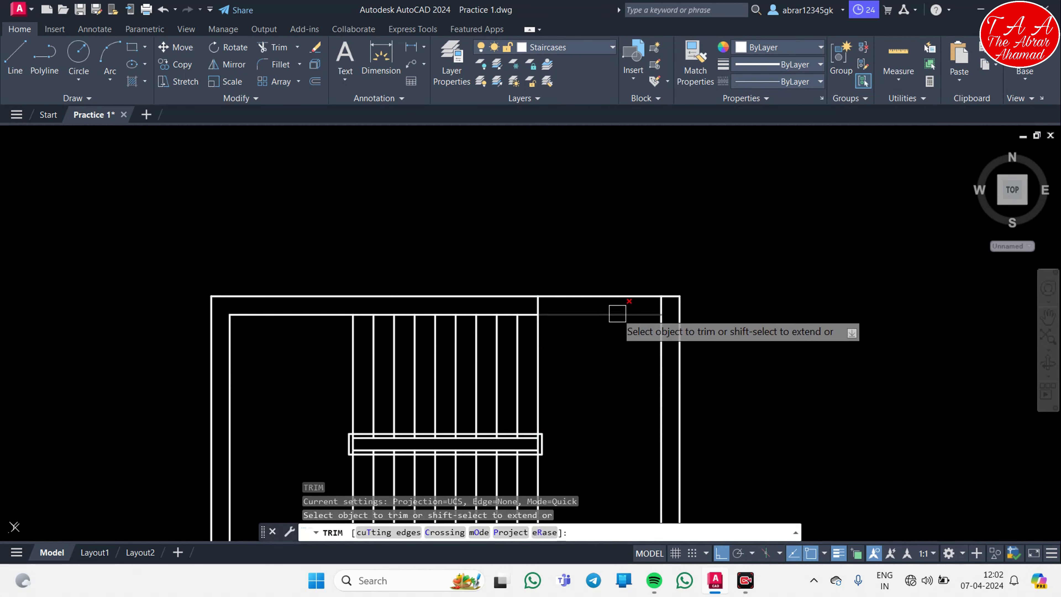
click(616, 313)
key(Escape)
middle_drag(746, 390, 544, 338)
key(Escape)
key(Escape)
scroll(545, 337, down, 2)
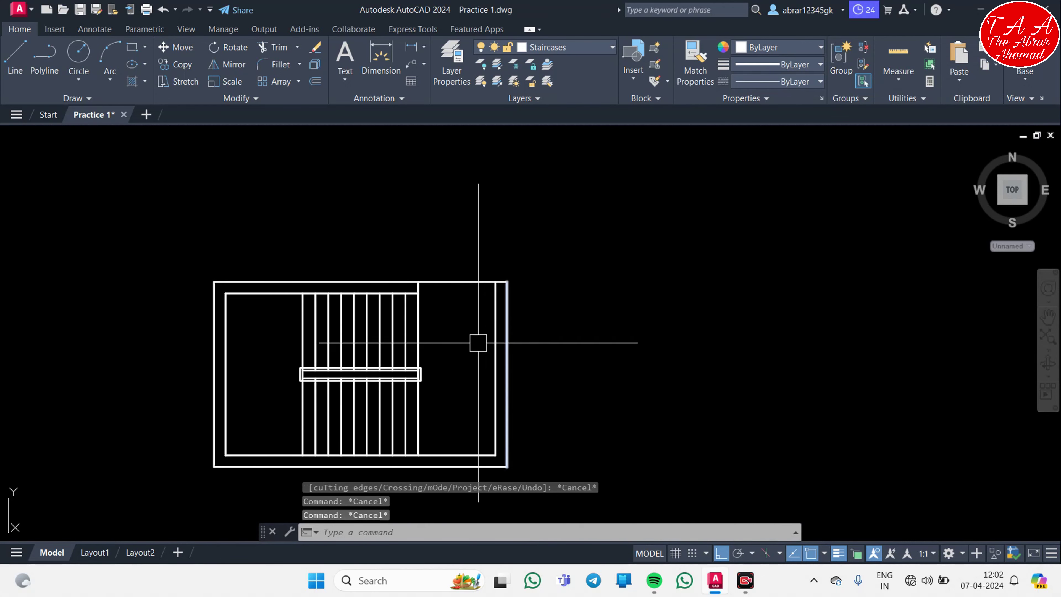
- Insert the Door - Imperial block from the Architectural tool palette
key(ctrl+3)
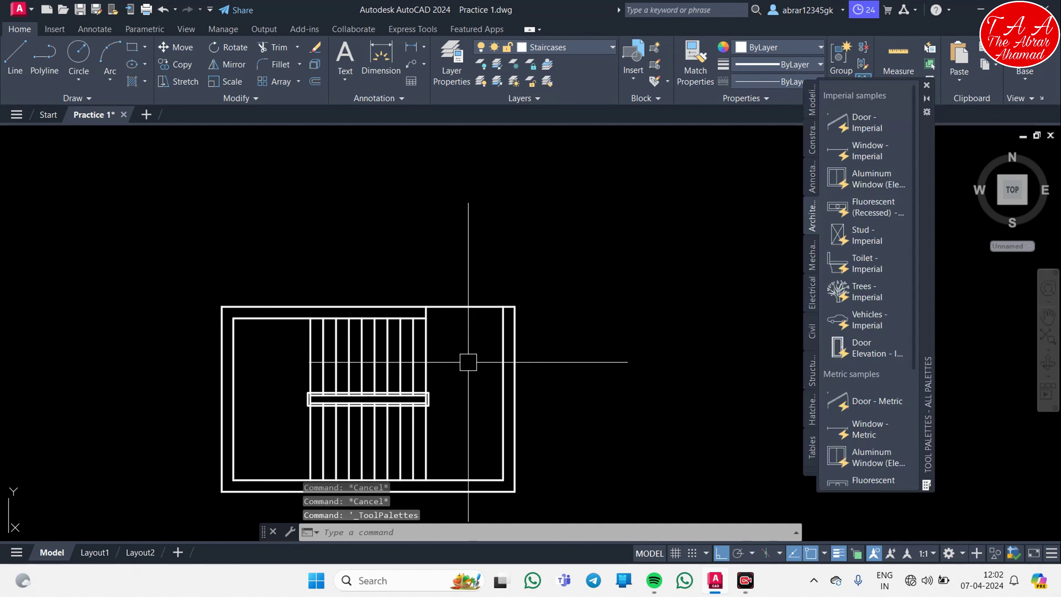
click(844, 123)
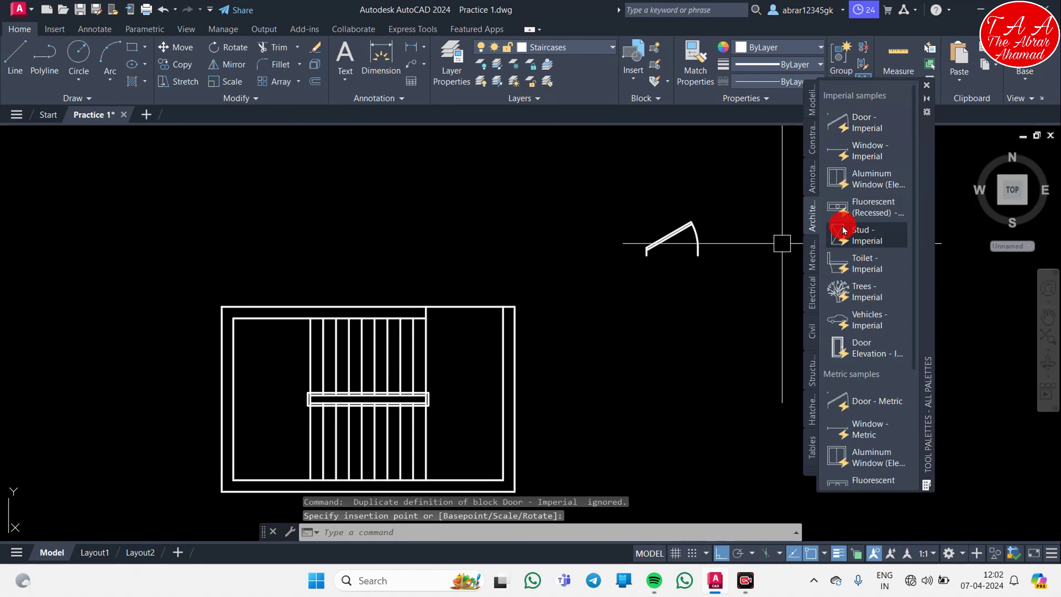
click(811, 180)
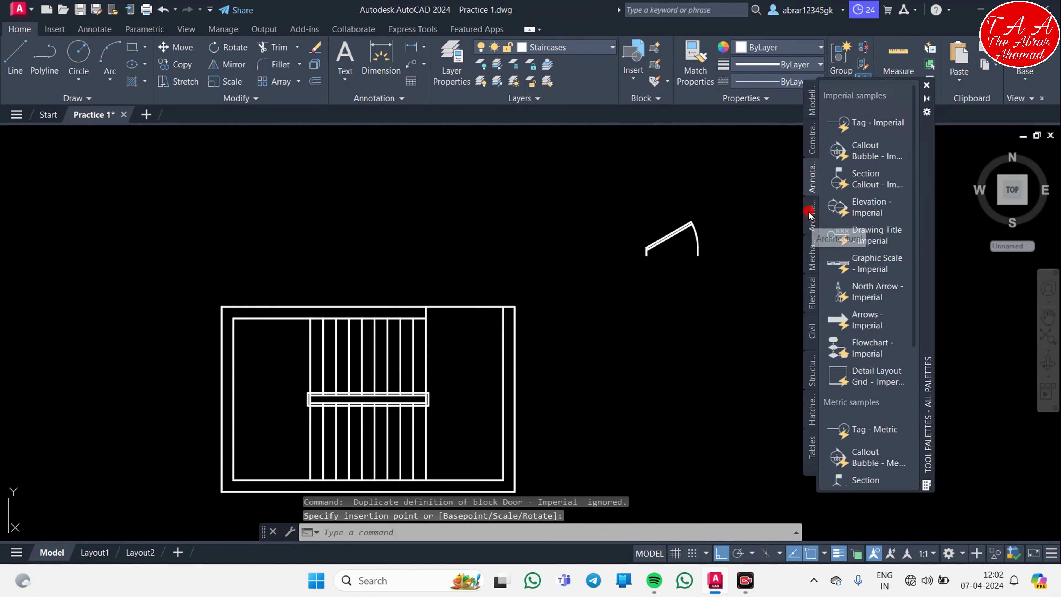
click(811, 215)
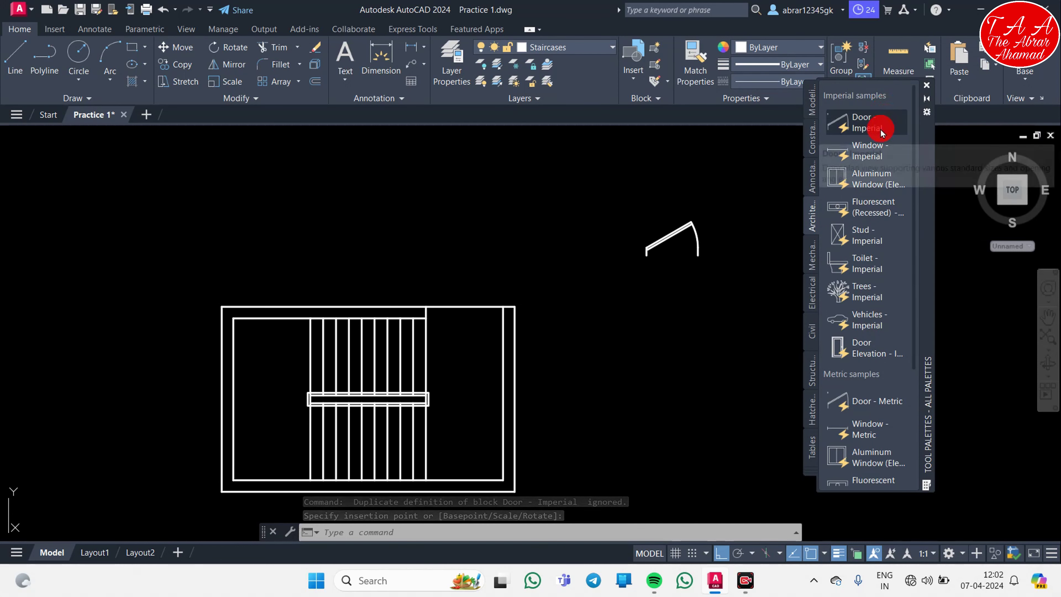
click(931, 90)
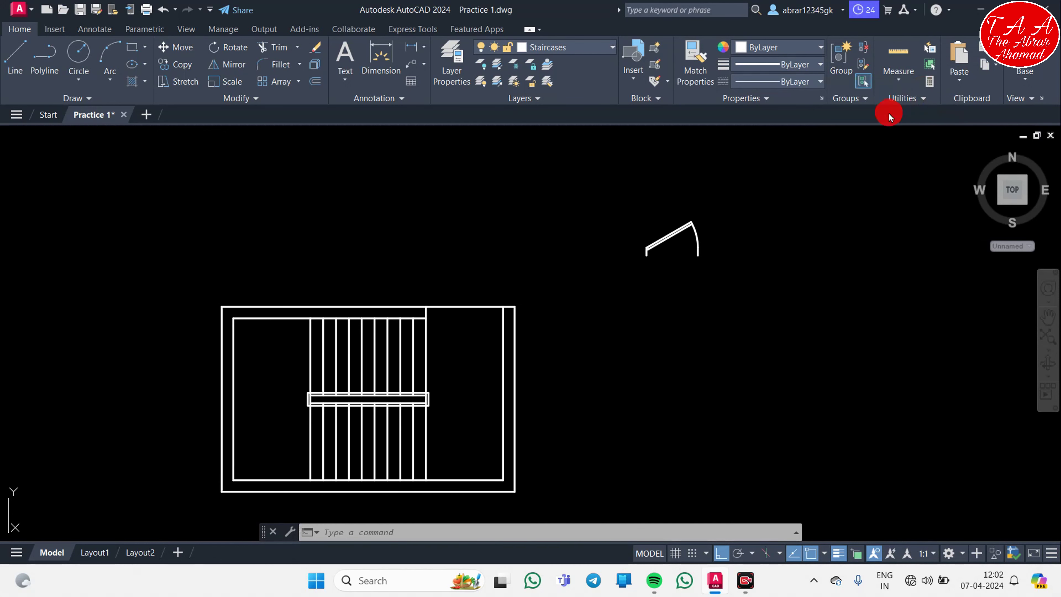
- Set the inserted door's swing to Open 90°
click(646, 247)
click(640, 228)
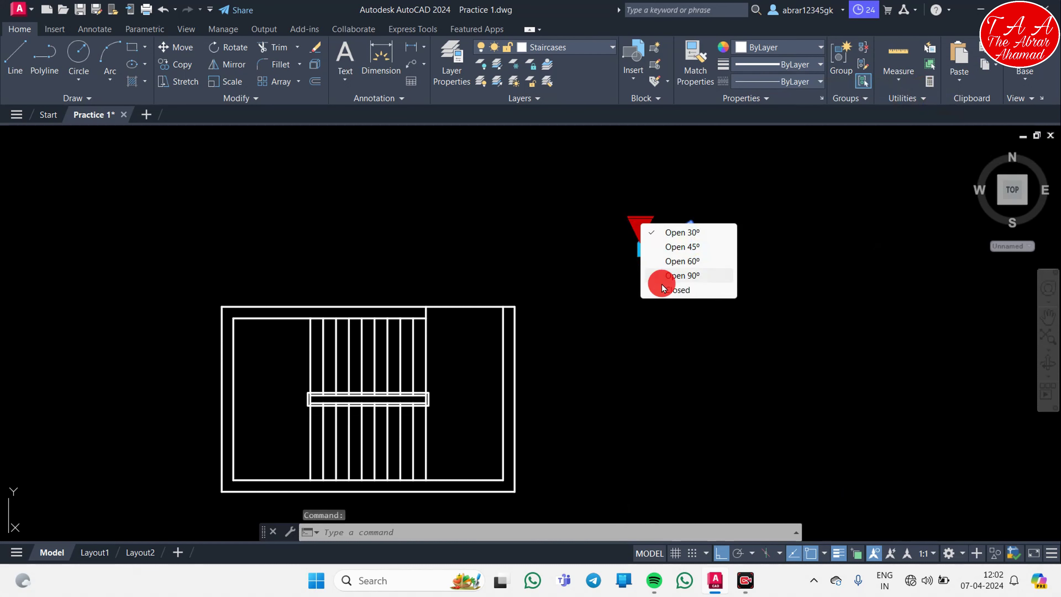
click(676, 276)
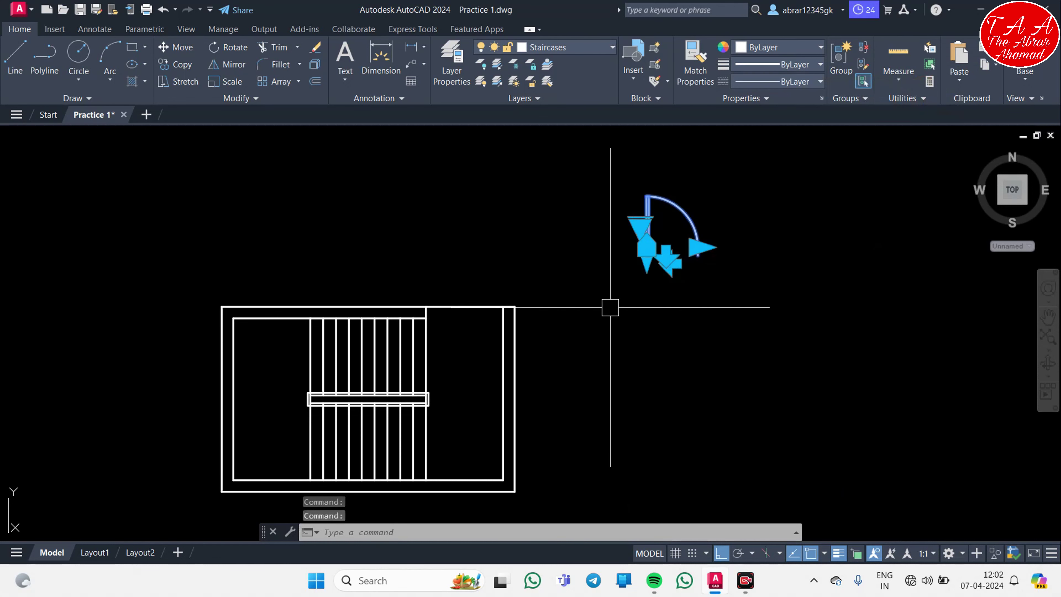
- Move the door from beside the plan onto the staircase's top wall
text(m)
key(Return)
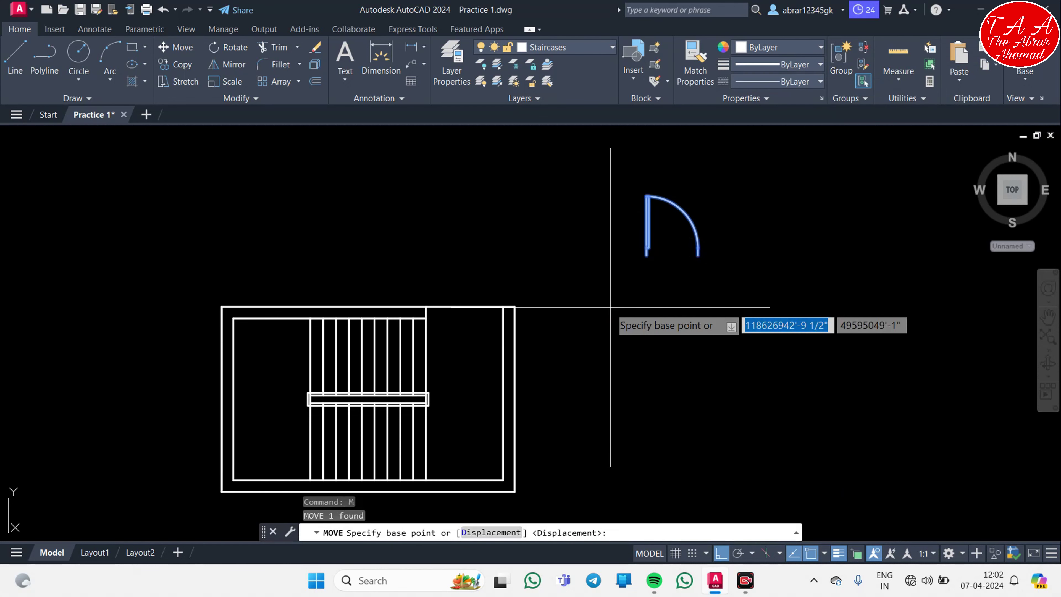
click(611, 307)
click(403, 407)
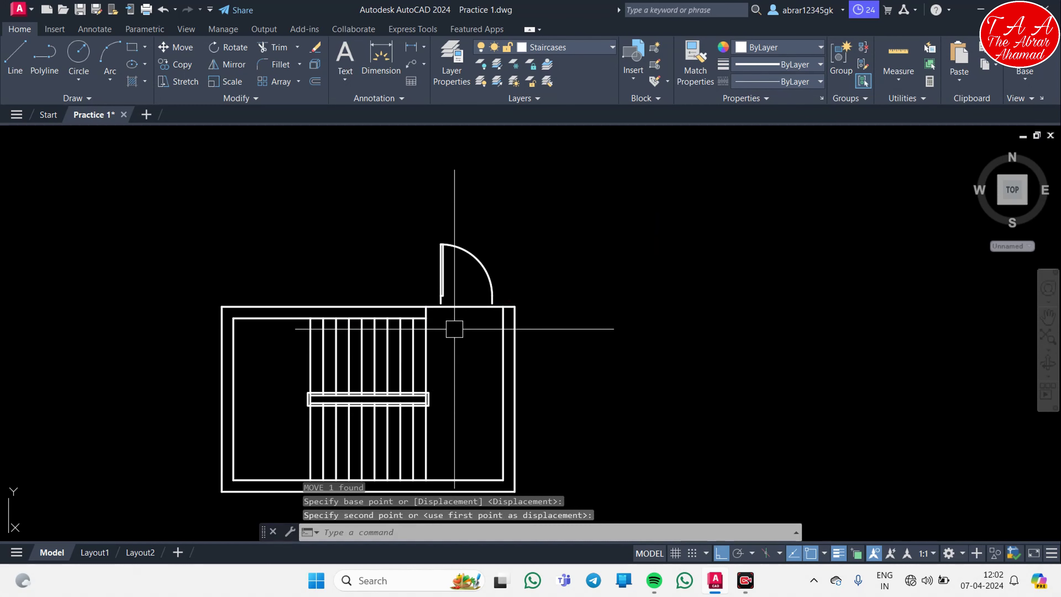
scroll(476, 379, up, 5)
scroll(393, 247, up, 1)
- Scale the door by reference so its width matches the wall opening
click(392, 247)
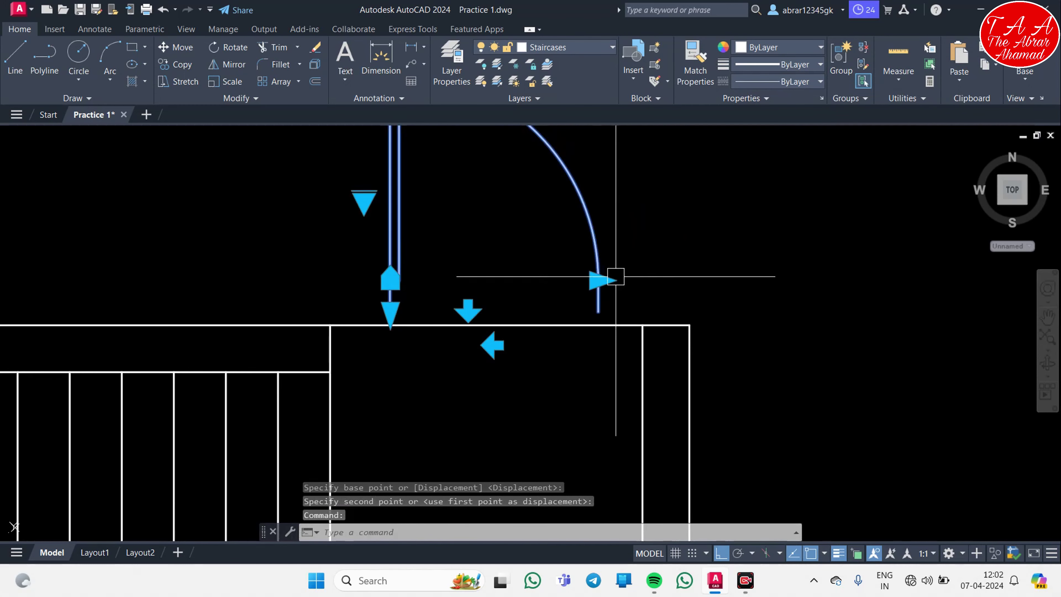
click(599, 280)
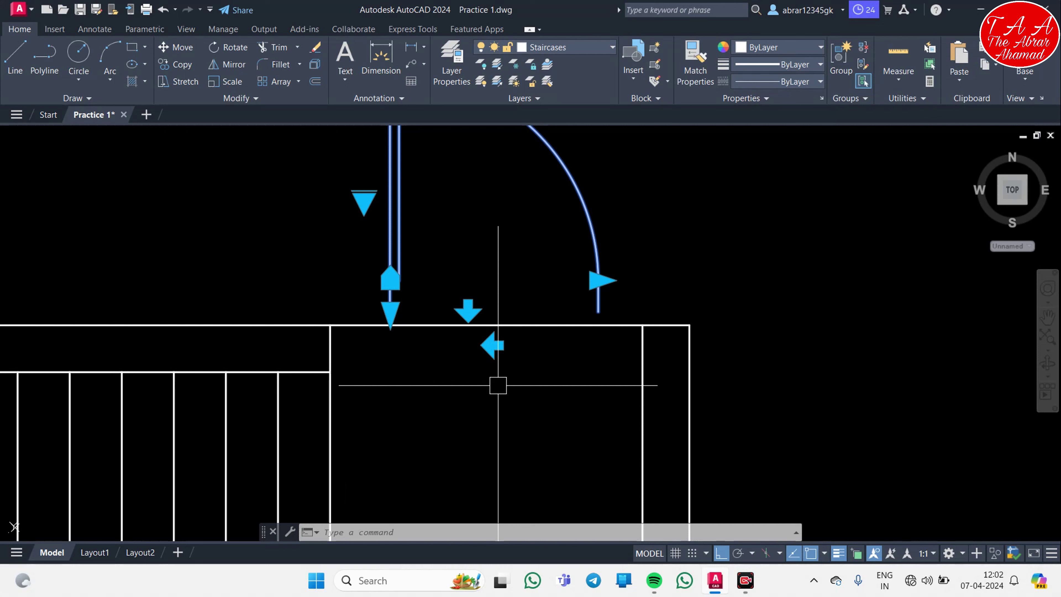
text(sc)
key(Return)
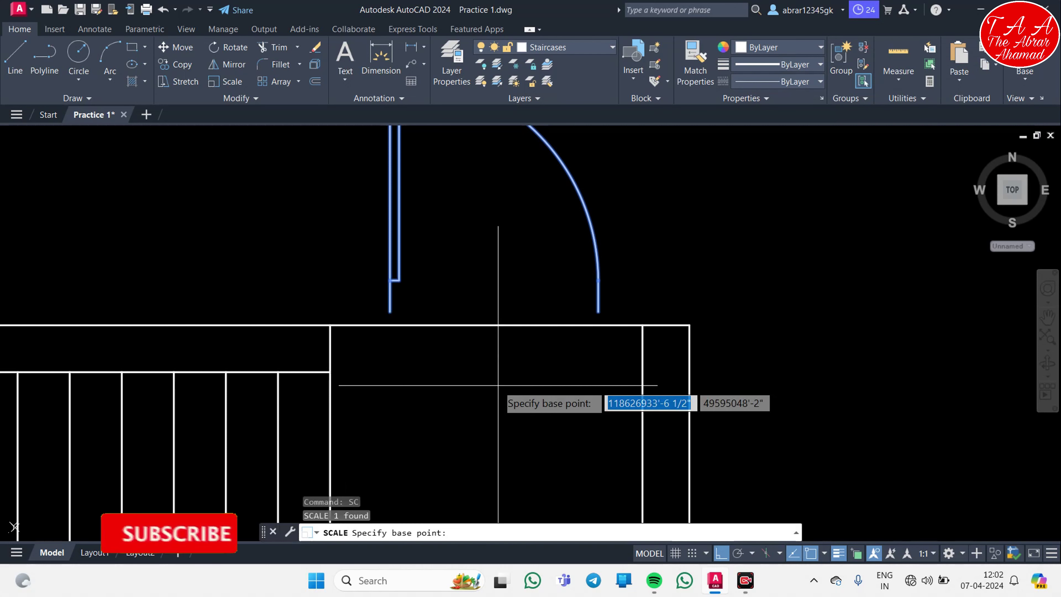
click(330, 325)
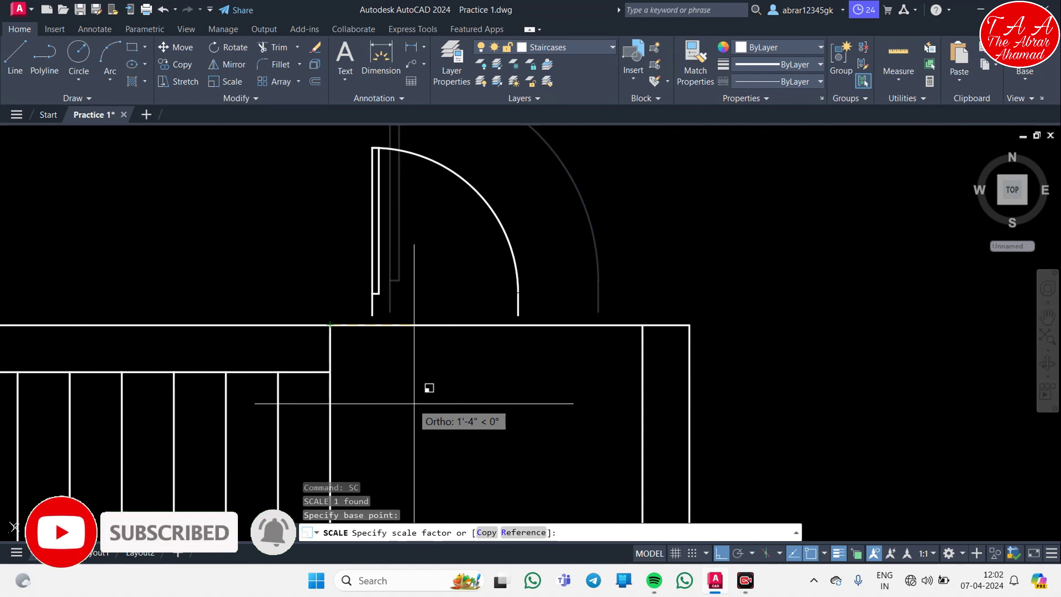
text(r)
key(Return)
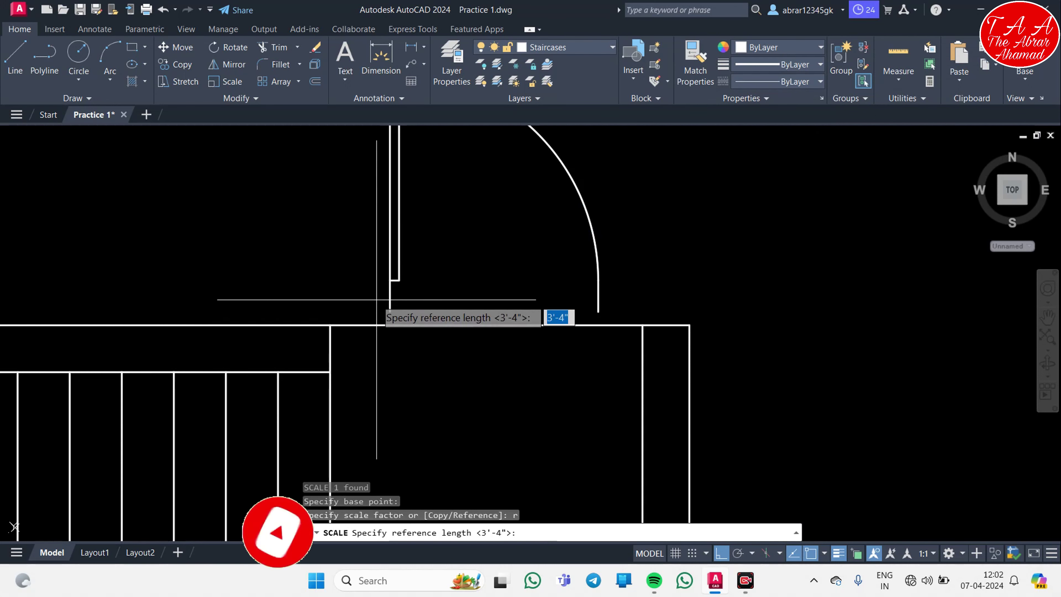
click(389, 311)
click(598, 311)
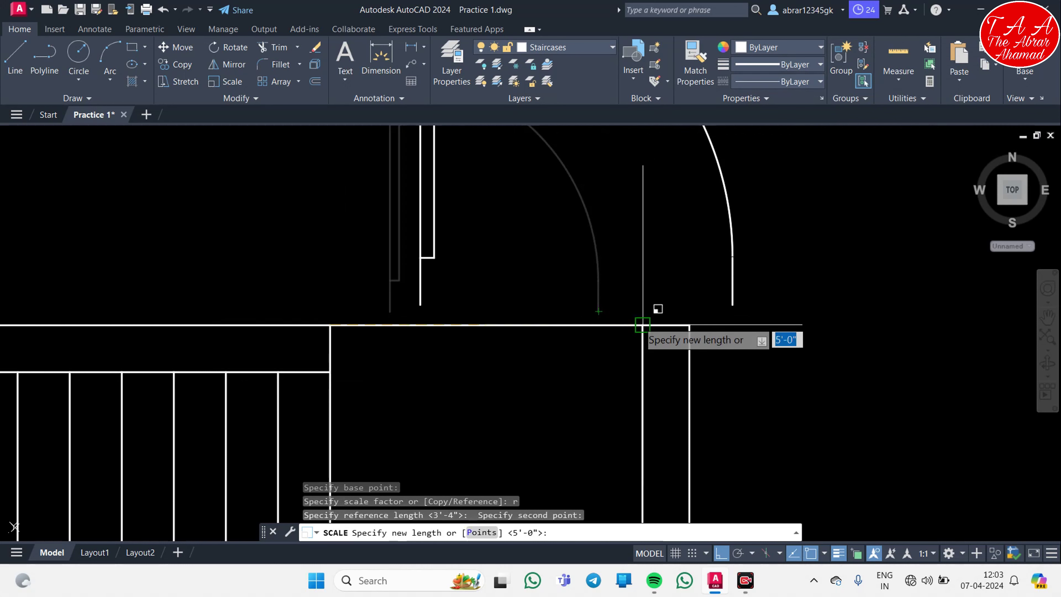
click(642, 324)
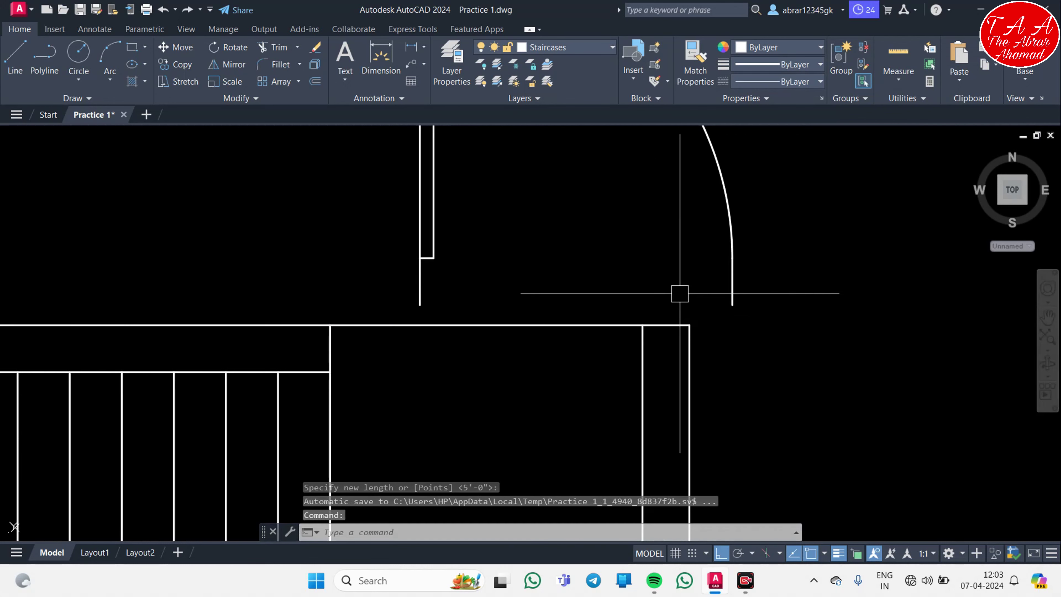
- Move the resized door so its arc end sits on the wall corner
click(732, 285)
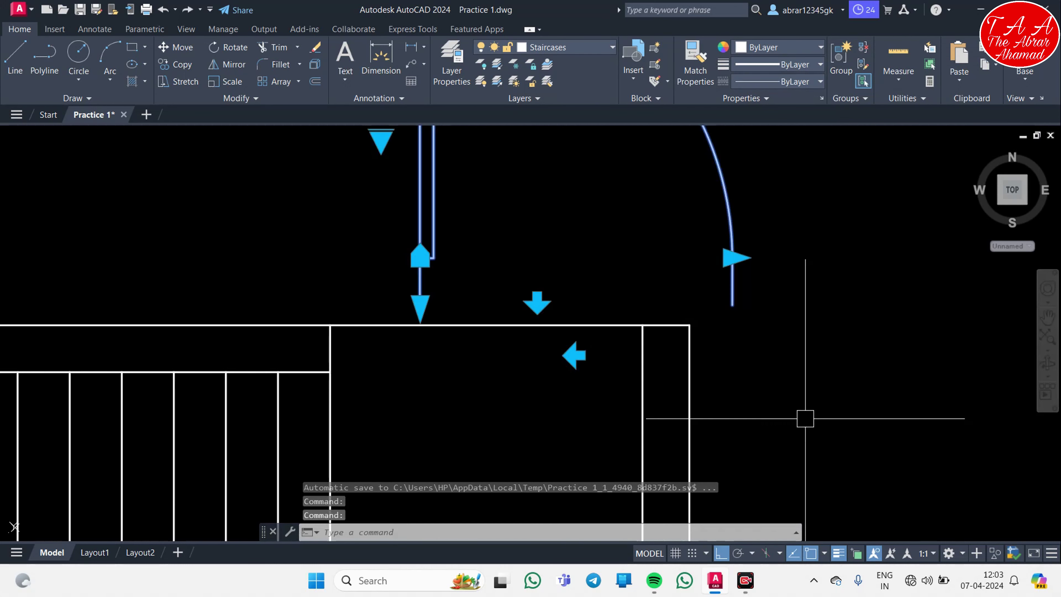
text(m)
key(Return)
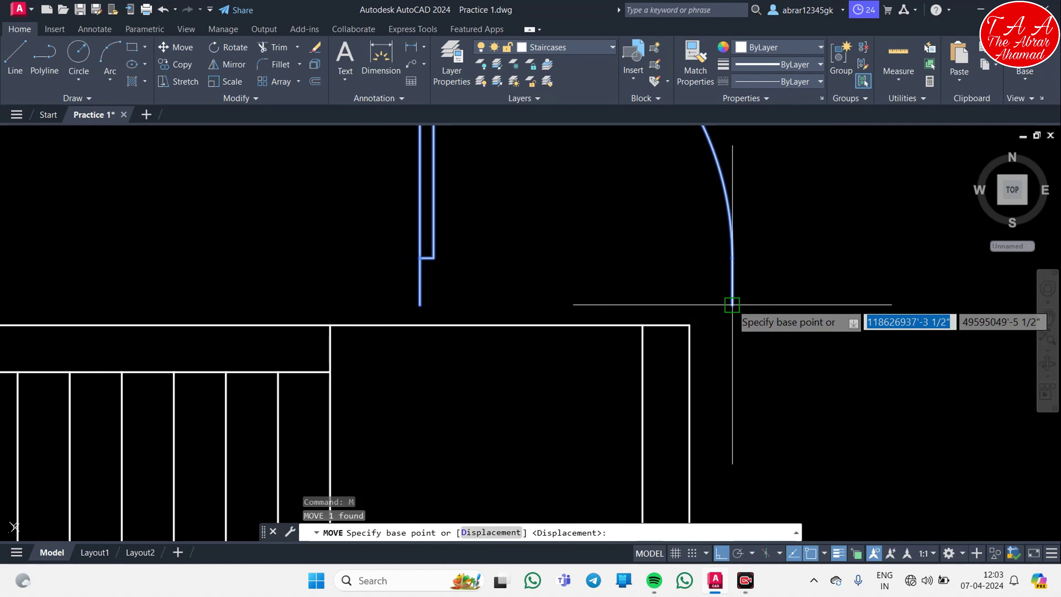
click(732, 303)
click(644, 326)
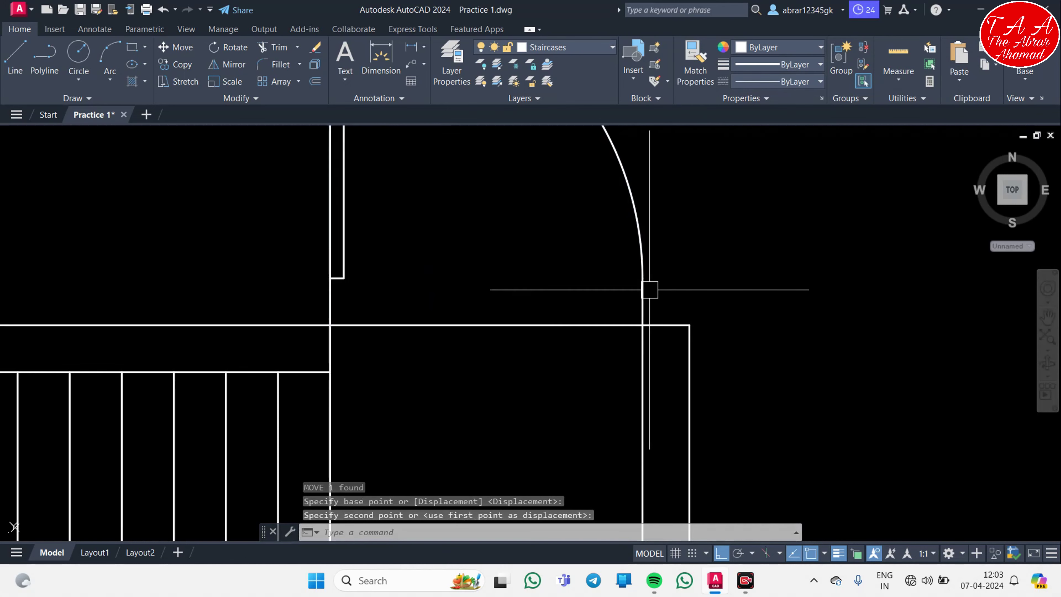
- Flip the door's swing vertically and horizontally so it opens inward
click(634, 268)
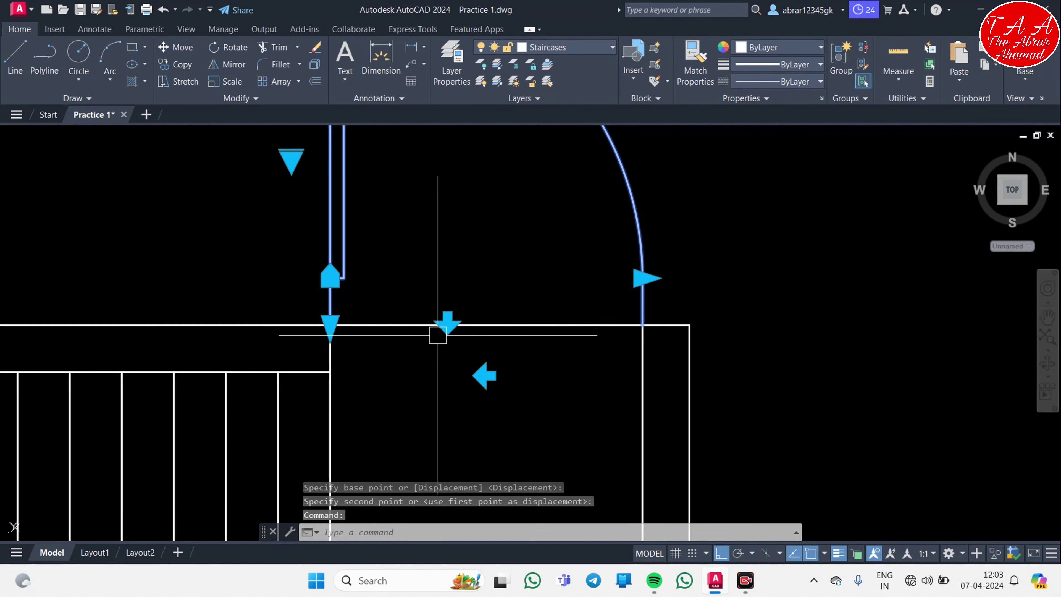
click(445, 322)
scroll(485, 227, down, 4)
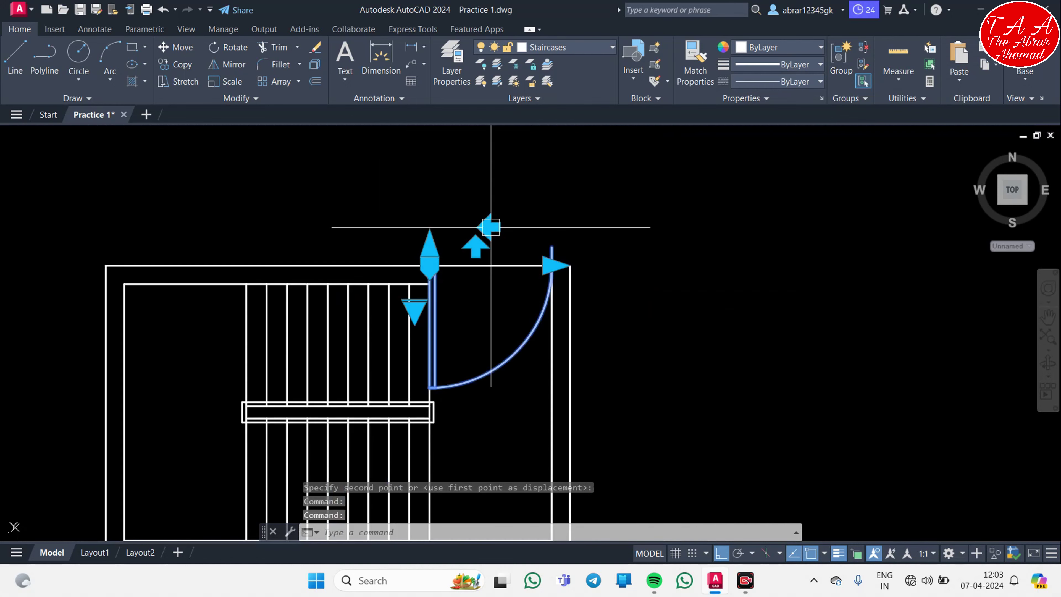
click(491, 227)
middle_drag(492, 302, 530, 277)
text(m)
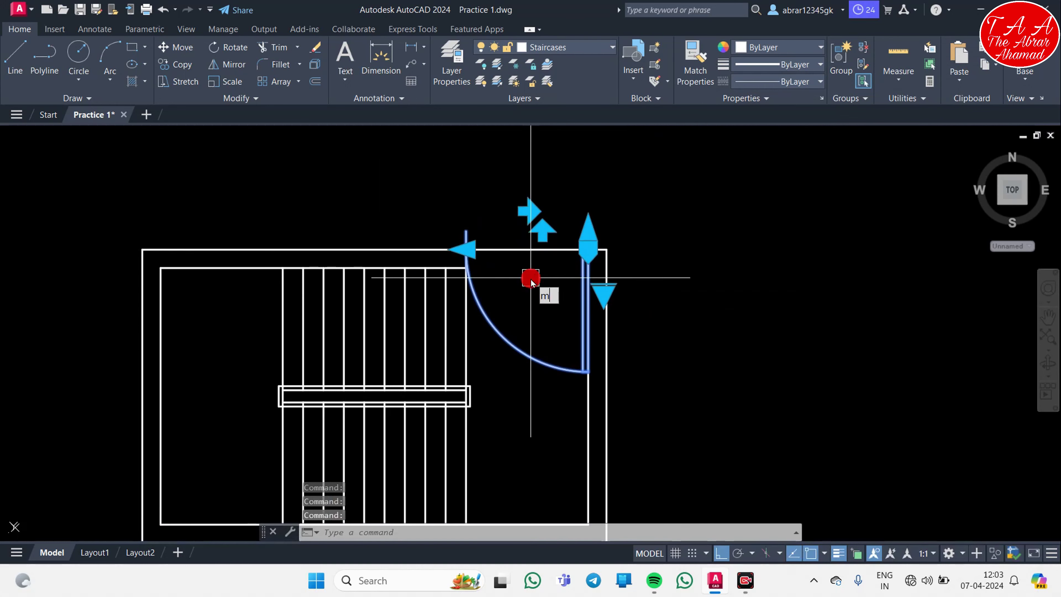
- Nudge the door into its final place in the top-right wall opening
key(Return)
scroll(584, 271, up, 3)
scroll(600, 179, up, 3)
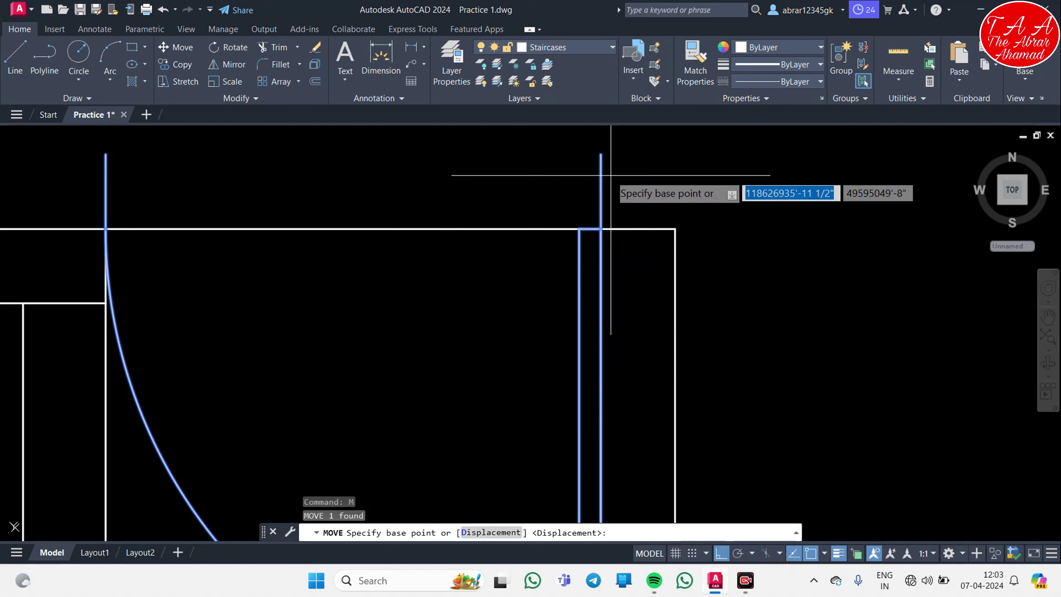
click(600, 154)
click(651, 163)
scroll(634, 321, down, 3)
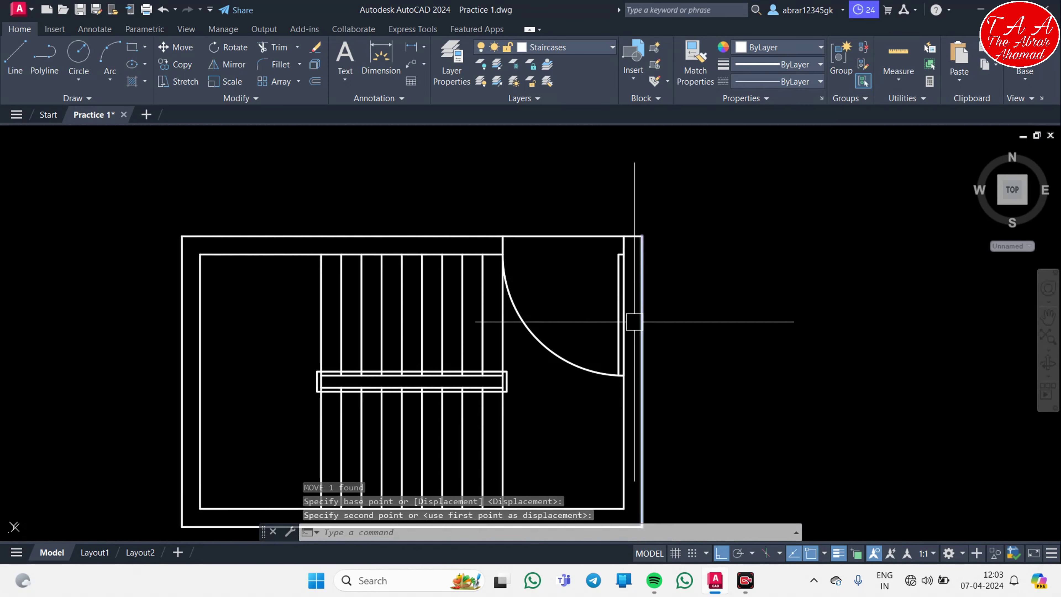
key(Escape)
scroll(601, 327, down, 5)
scroll(561, 265, up, 5)
mouse_move(558, 267)
middle_down()
mouse_move(641, 369)
mouse_move(455, 377)
middle_up()
- Draw a left-pointing leader arrow across the upper flight with no text
key(Escape)
text(le)
key(Return)
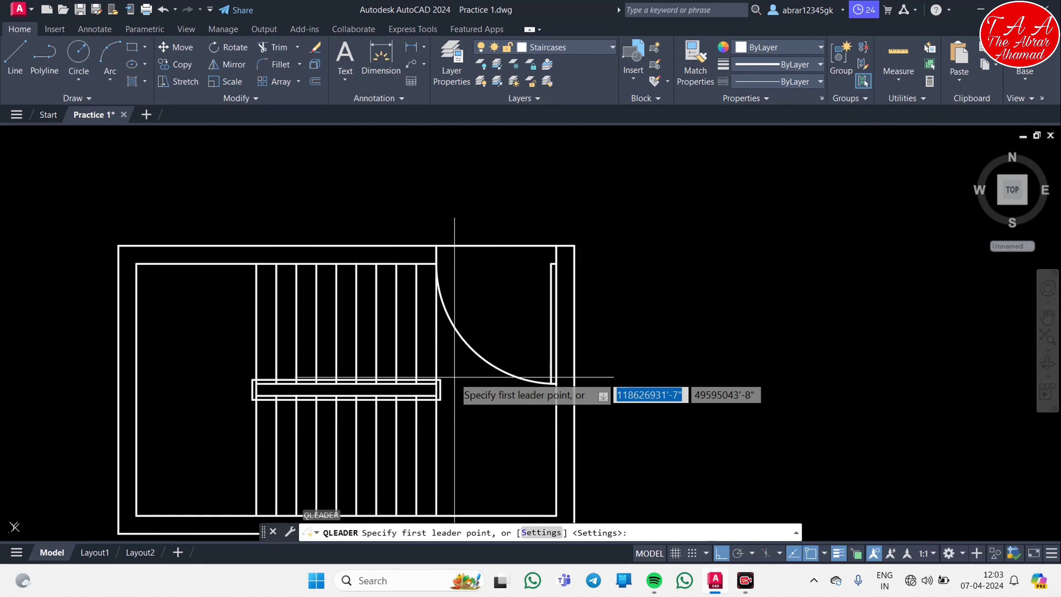
scroll(461, 393, up, 2)
scroll(552, 346, up, 2)
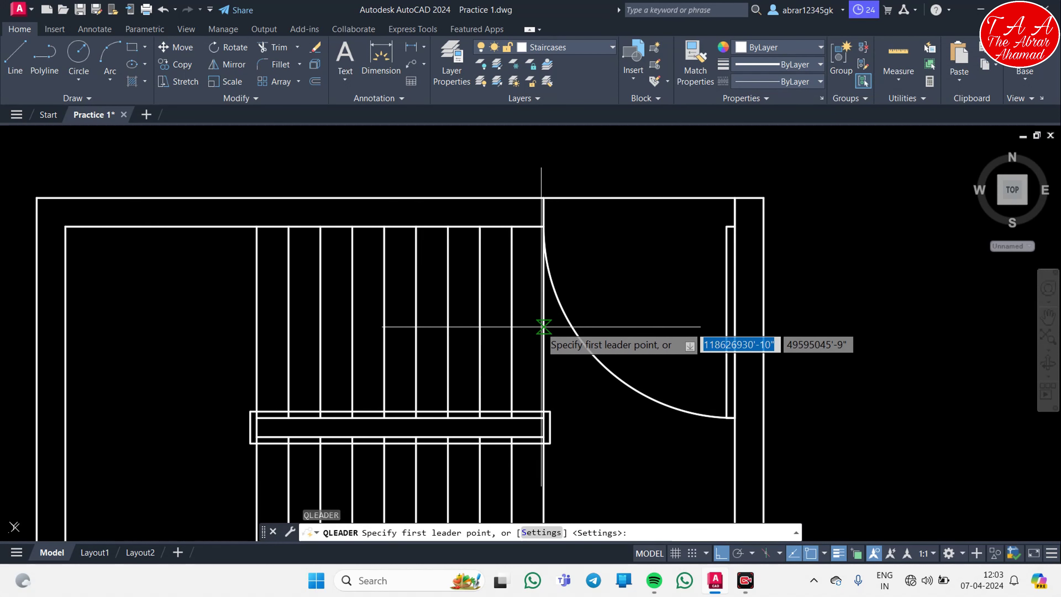
click(514, 321)
click(595, 322)
key(Escape)
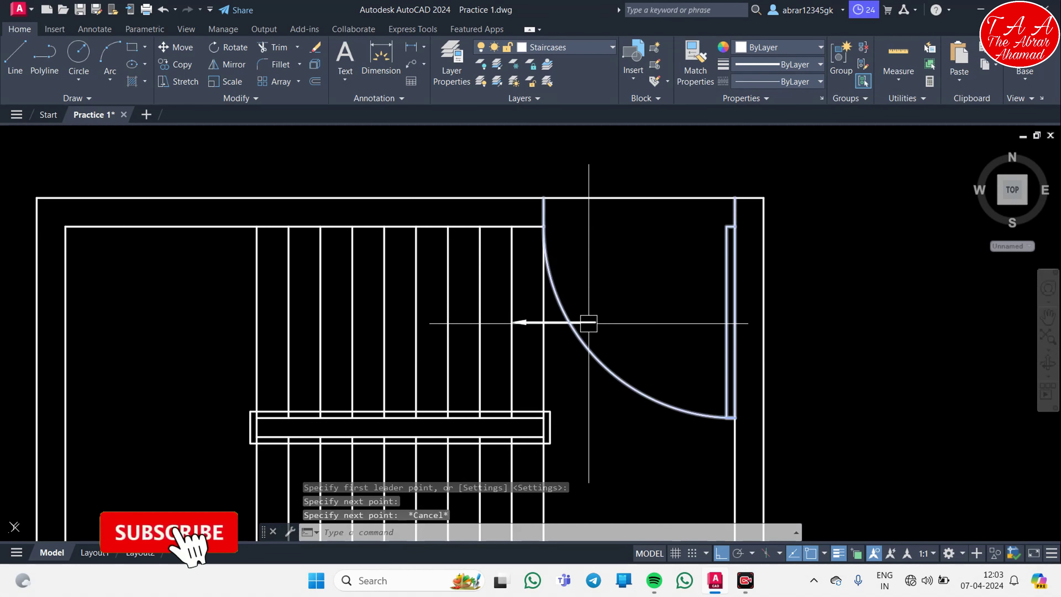
- Shift the arrow slightly left and shorten its tail with a grip
click(585, 322)
text(m)
key(Return)
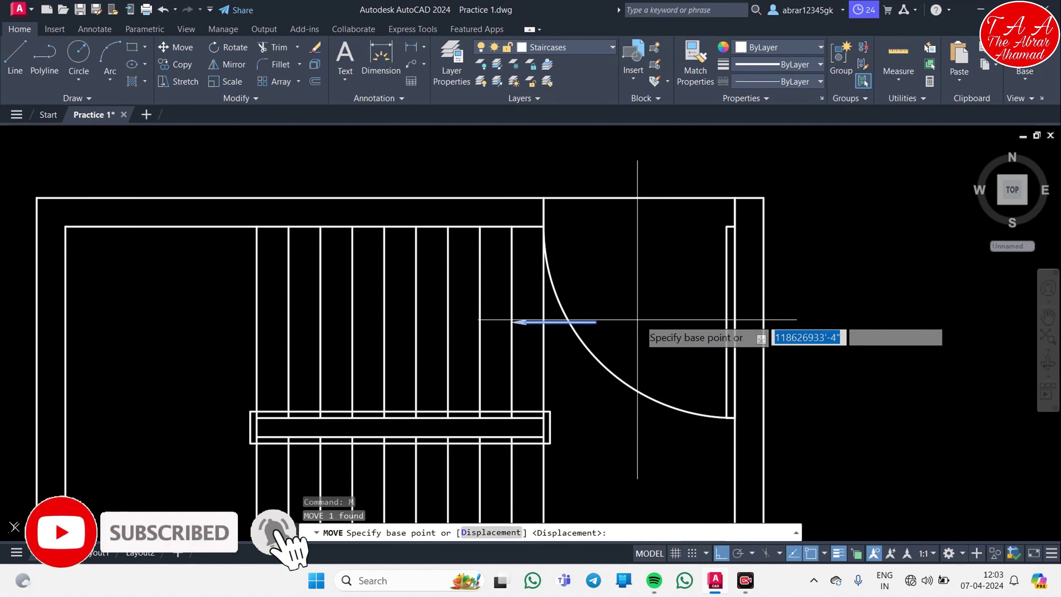
click(639, 318)
click(543, 321)
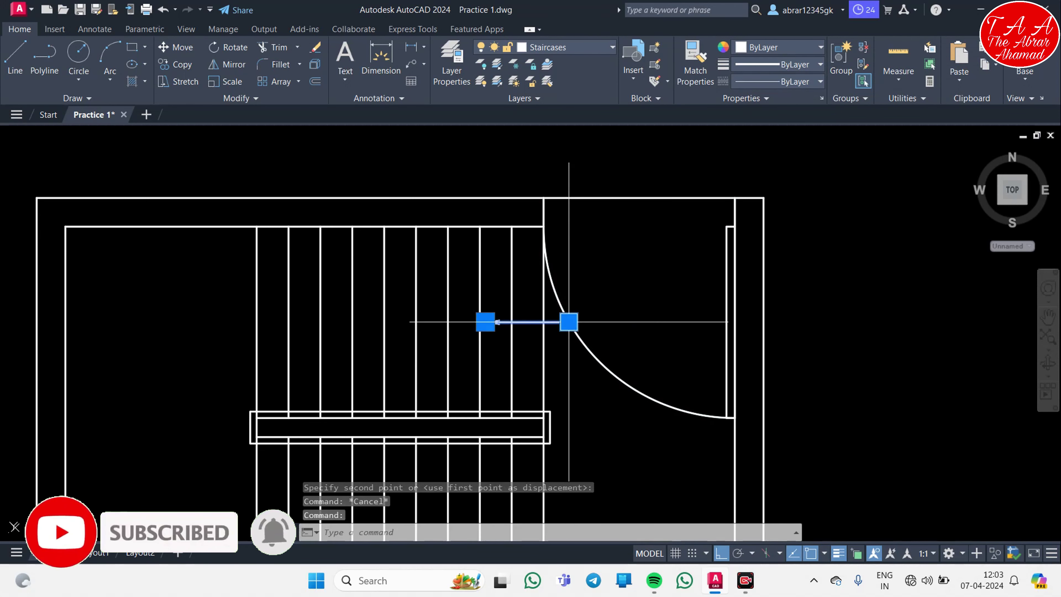
click(588, 322)
key(Escape)
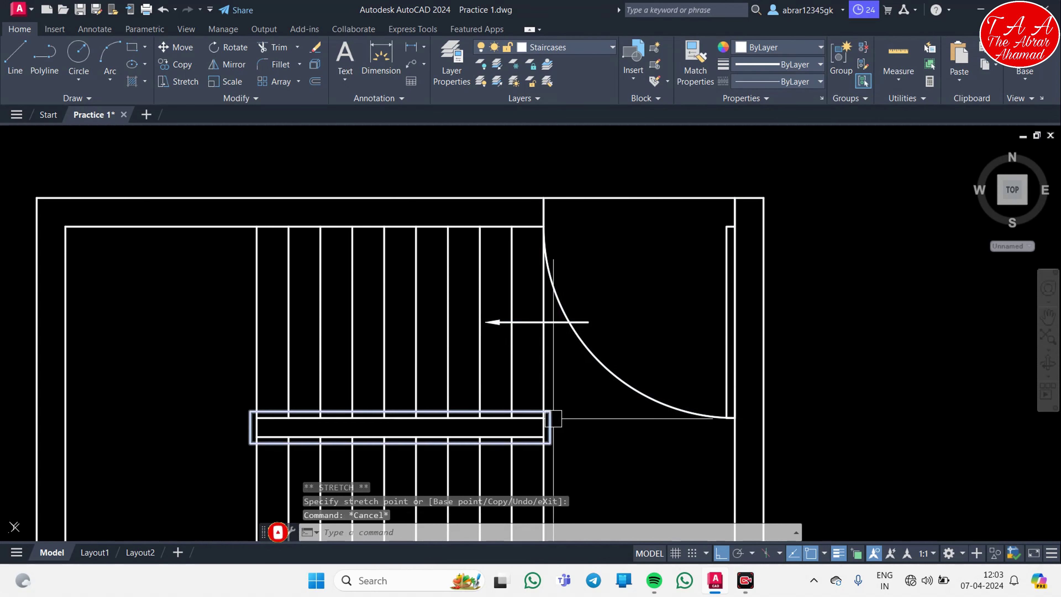
- Set the arrow's arrowhead size to 1/2" in Quick Properties
scroll(553, 419, up, 5)
click(543, 217)
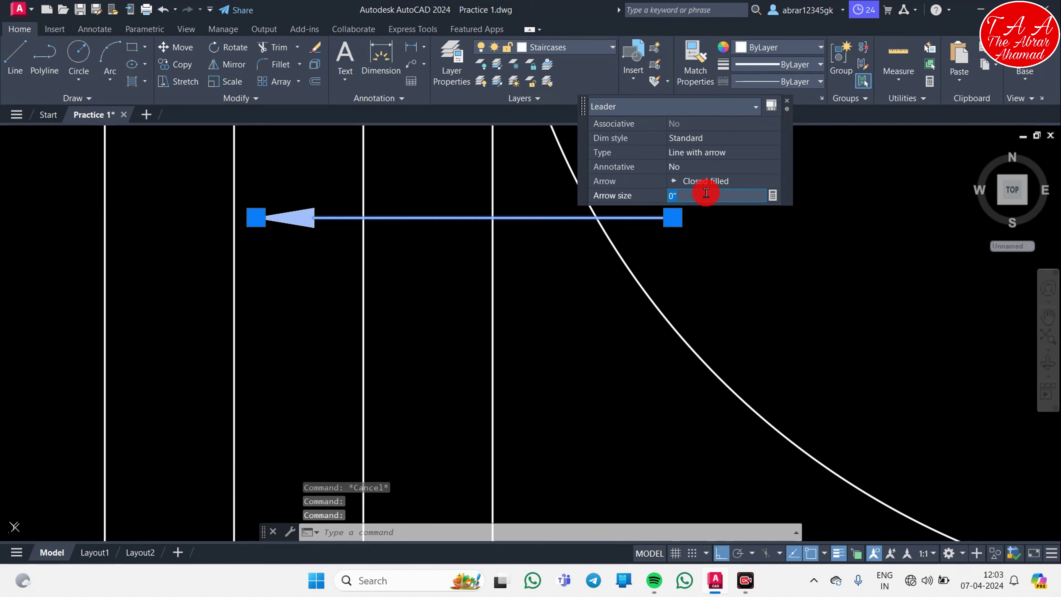
text(1/2)
key(Return)
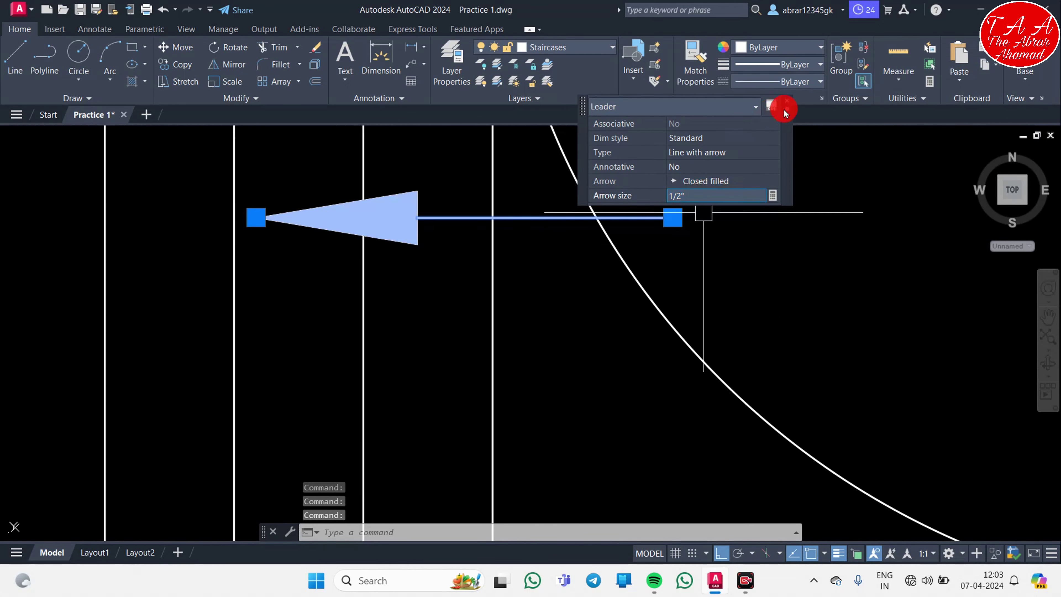
key(Escape)
scroll(600, 259, down, 5)
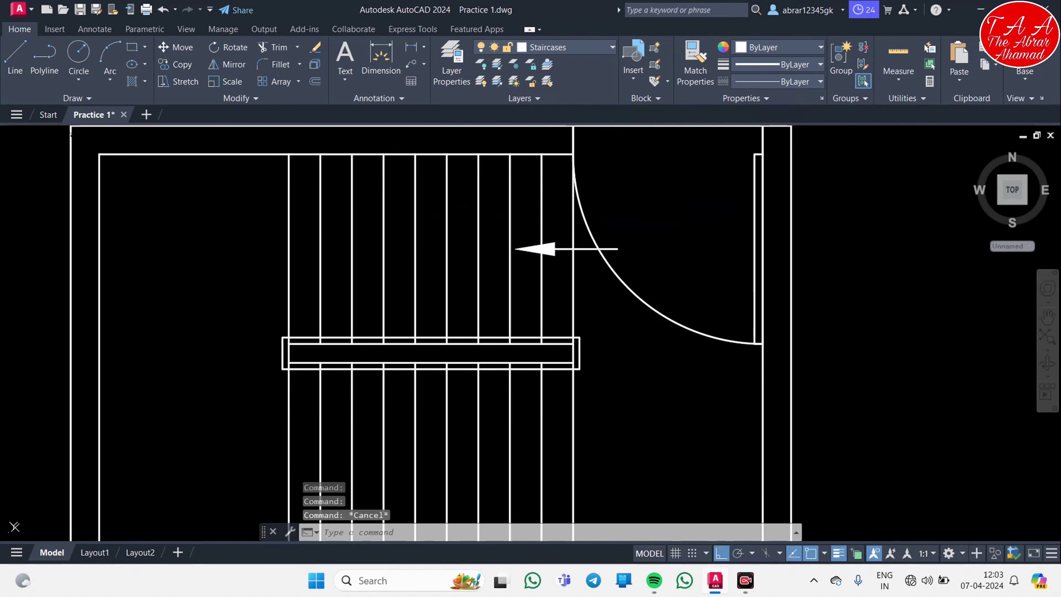
text(mi)
- Mirror the arrow across the landing onto the lower flight, keeping the original
key(Return)
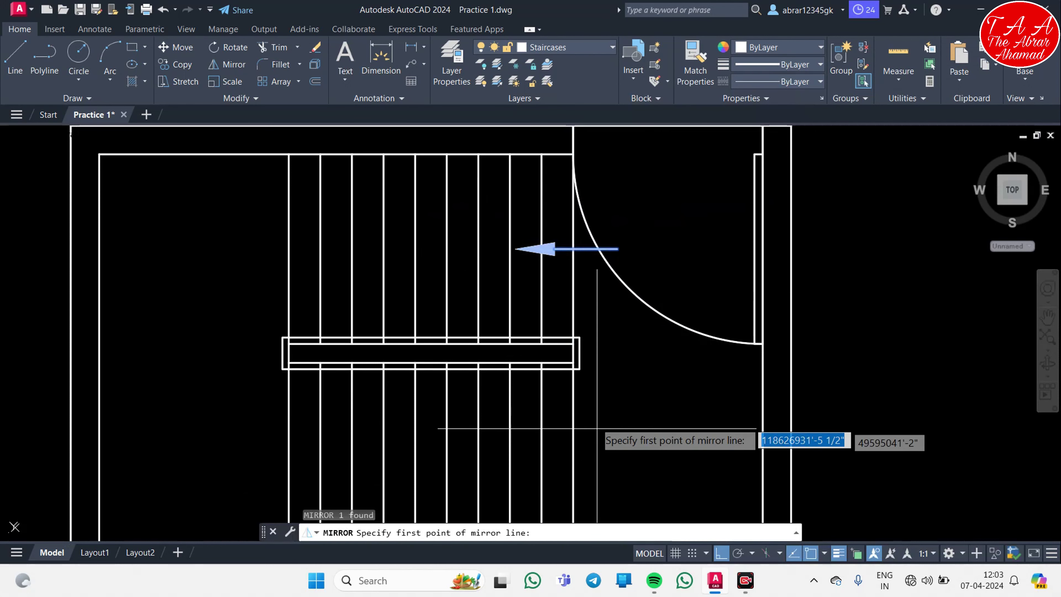
scroll(590, 418, up, 2)
click(568, 323)
click(620, 328)
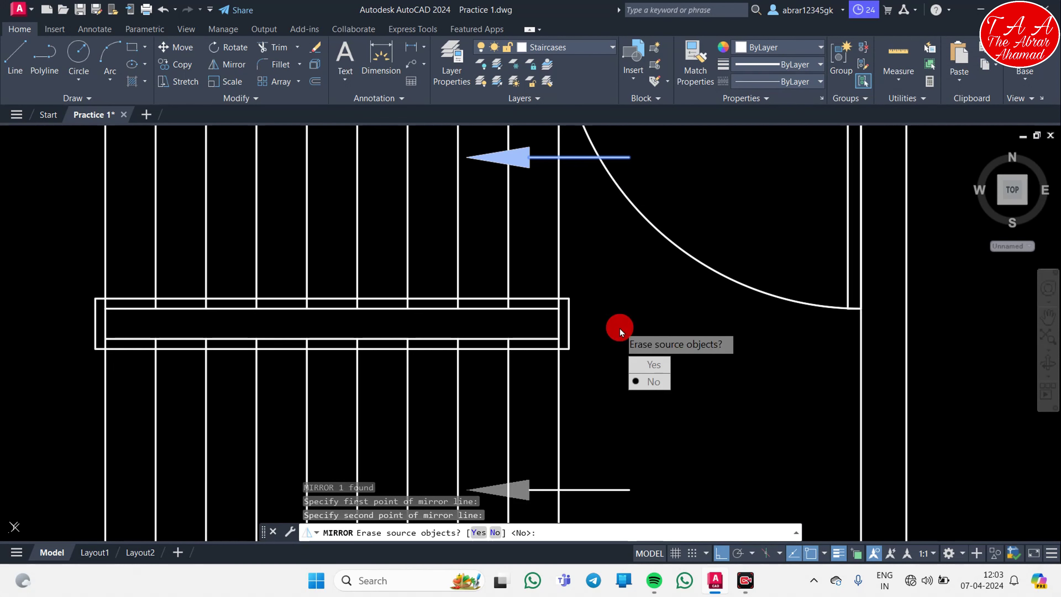
key(Return)
scroll(622, 322, down, 5)
key(Escape)
key(Escape)
key(Escape)
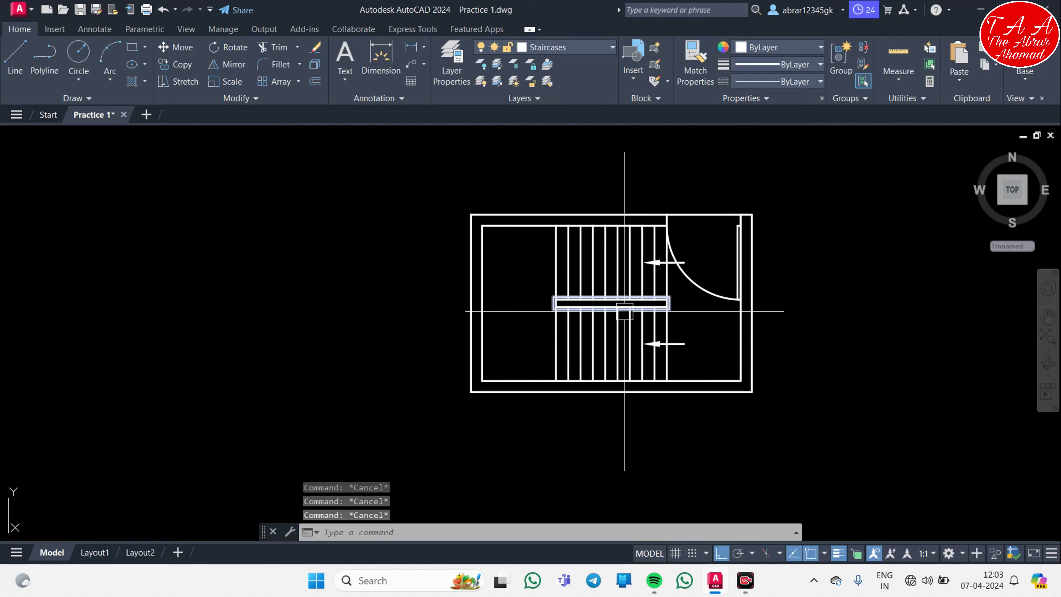
- Draw a trial leader toward the lower flight, then erase it
key(Return)
scroll(503, 251, up, 4)
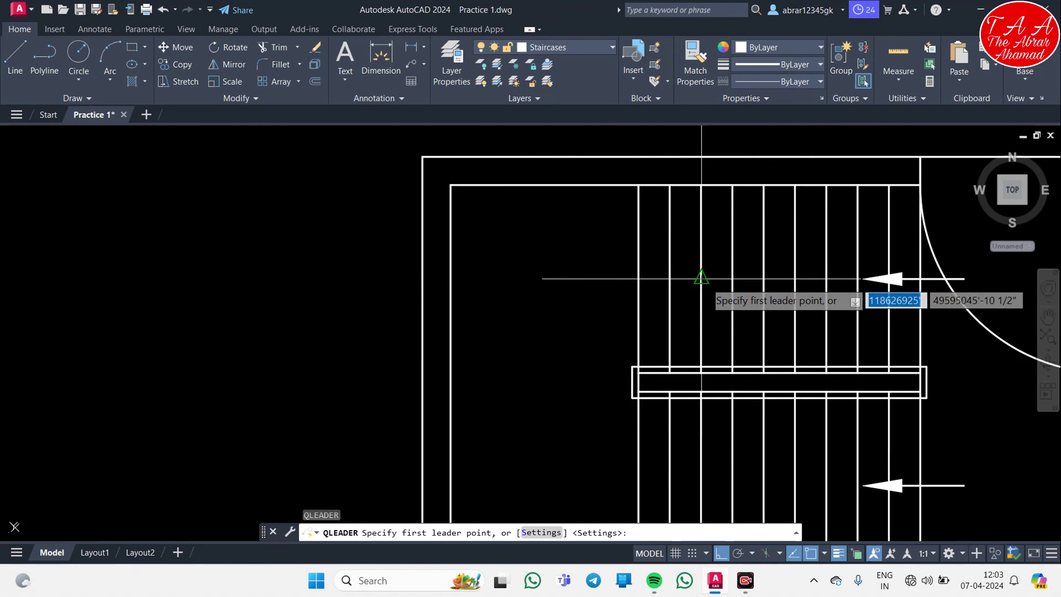
click(694, 278)
middle_drag(580, 497, 522, 287)
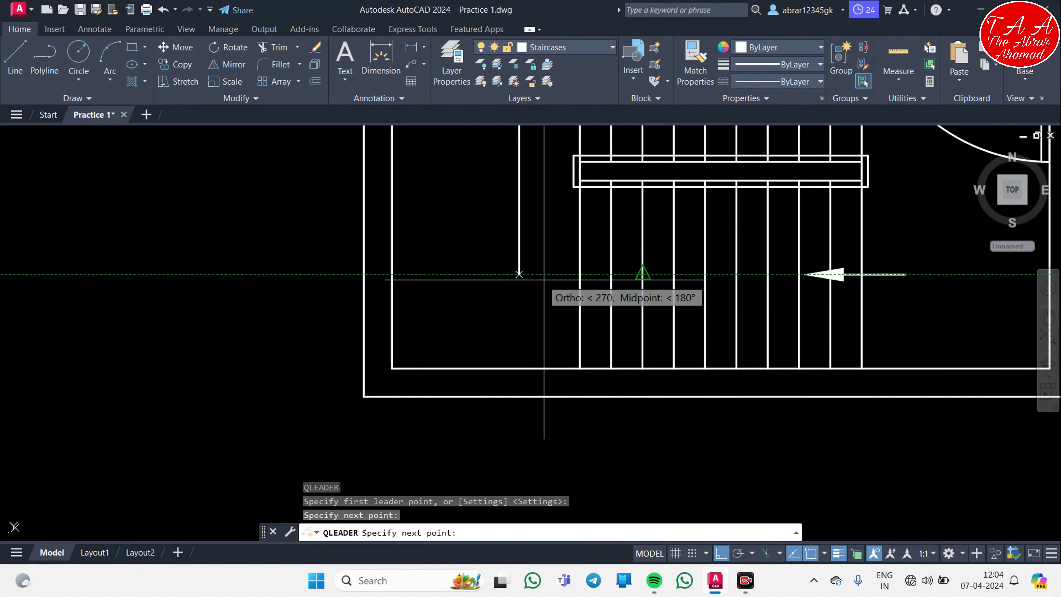
click(518, 274)
scroll(519, 274, down, 3)
key(Escape)
click(510, 285)
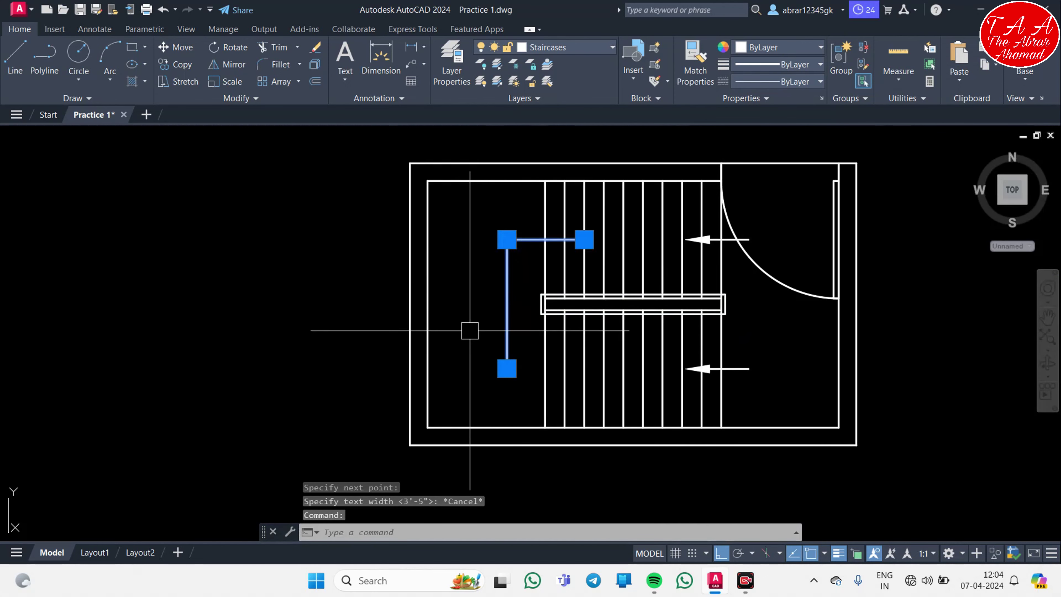
text(e)
key(Return)
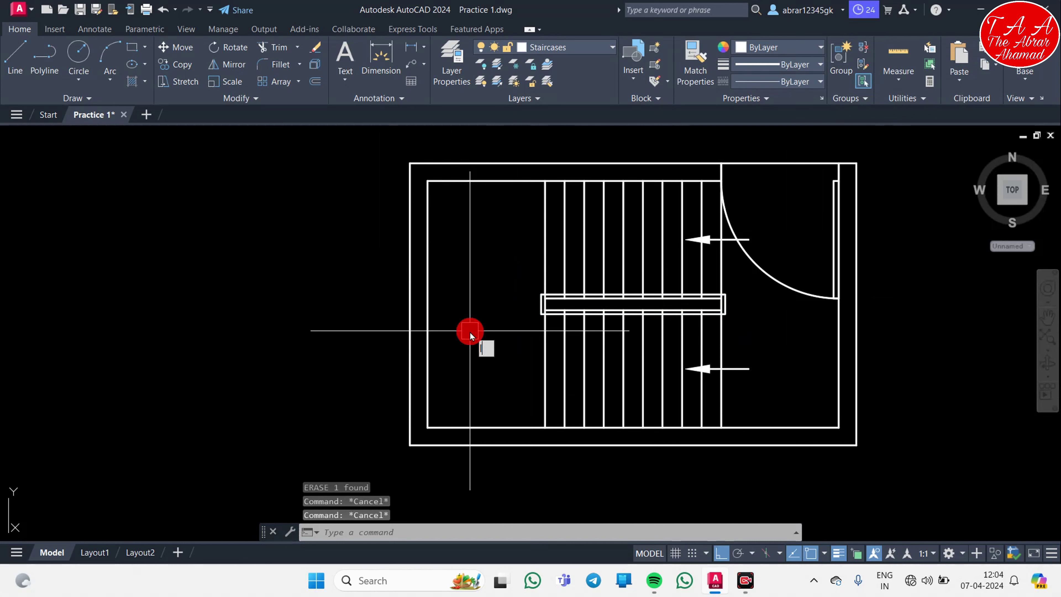
- Draw an L-shaped leader from the upper flight's left edge out and down to the lower flight
text(le)
key(Return)
click(561, 240)
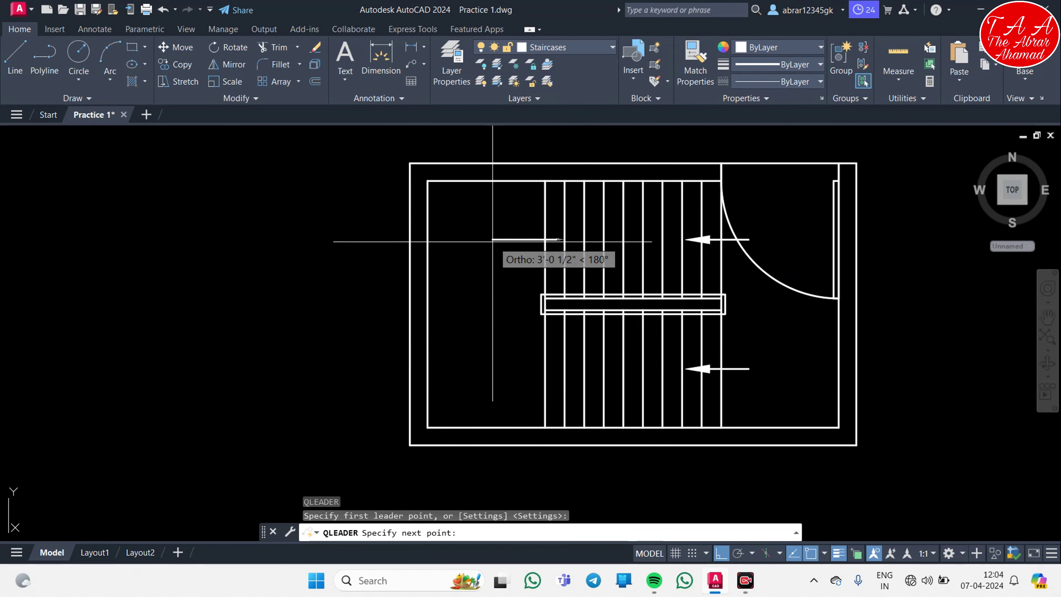
click(480, 250)
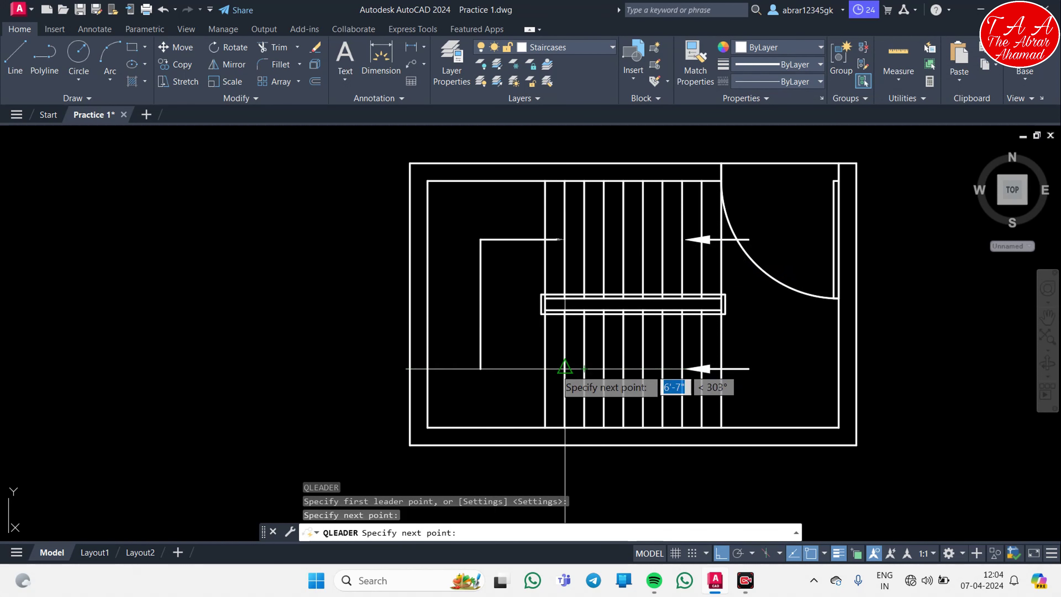
click(481, 369)
key(Escape)
text(l)
key(Return)
scroll(482, 369, up, 4)
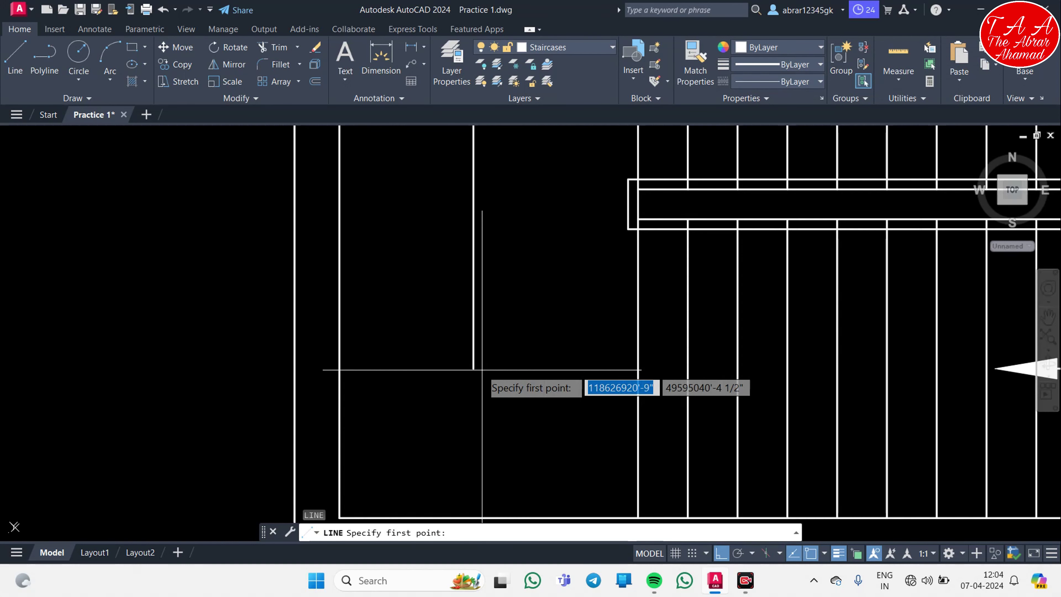
click(473, 367)
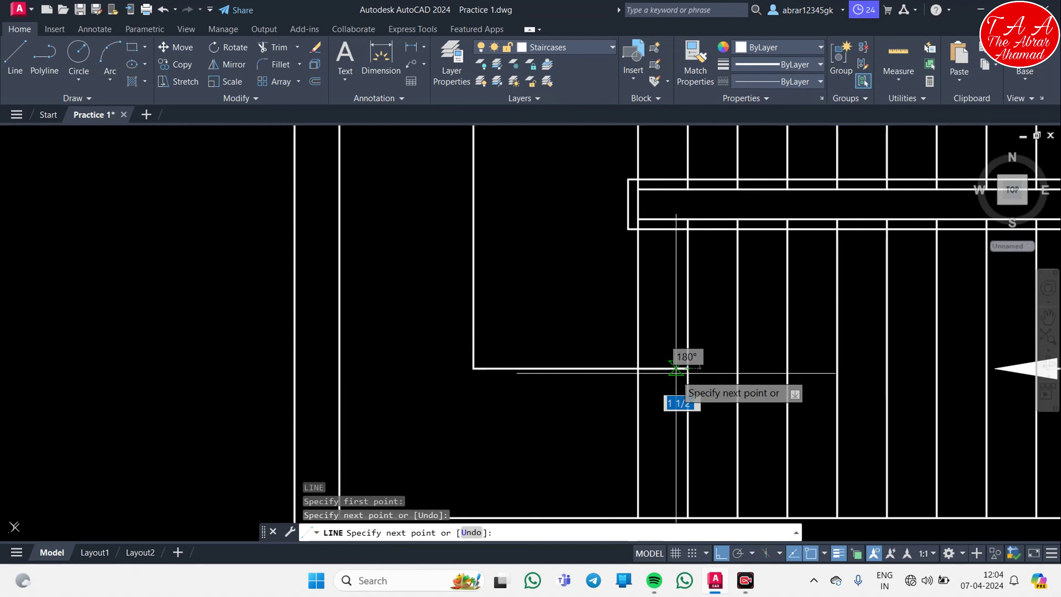
key(Escape)
key(Escape)
- Match the new leader's properties to an existing arrow with MATCHPROP
key(Return)
scroll(863, 386, down, 4)
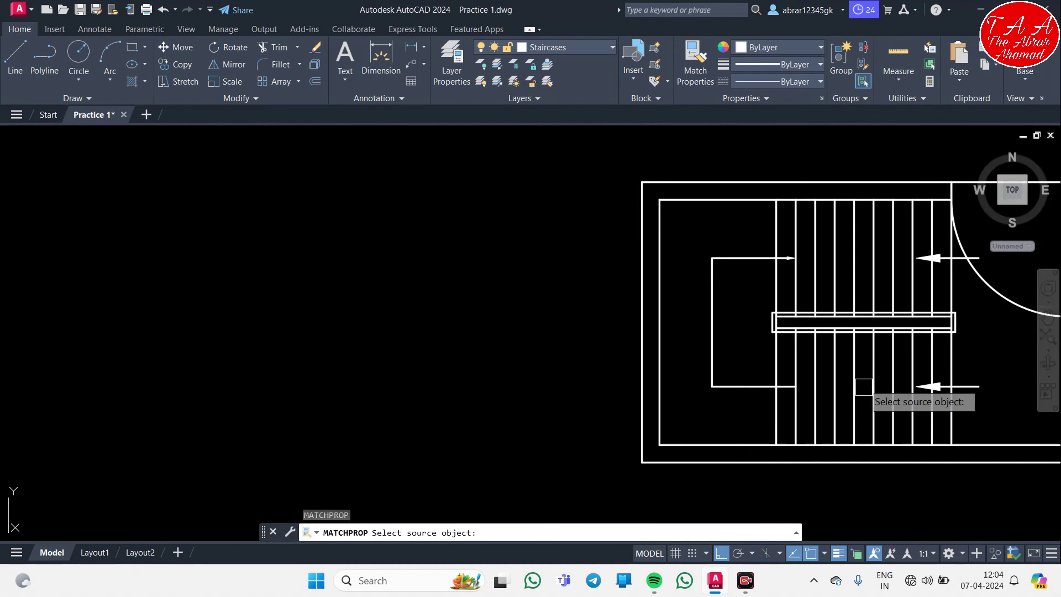
click(969, 390)
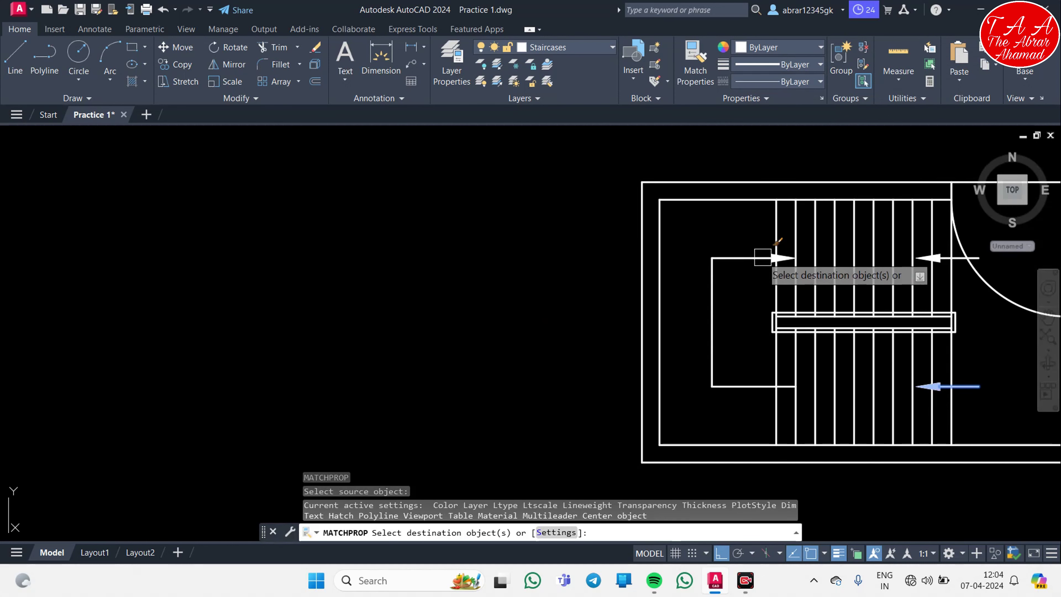
mouse_move(634, 367)
middle_down()
mouse_move(437, 367)
mouse_move(353, 347)
middle_up()
key(Escape)
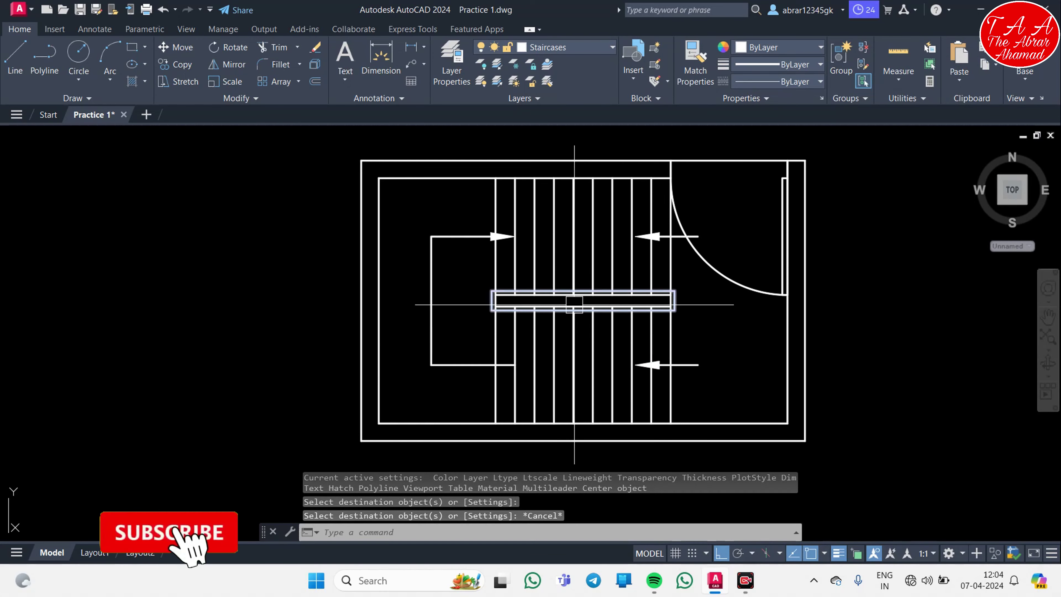
middle_drag(569, 367, 422, 308)
scroll(448, 300, down, 2)
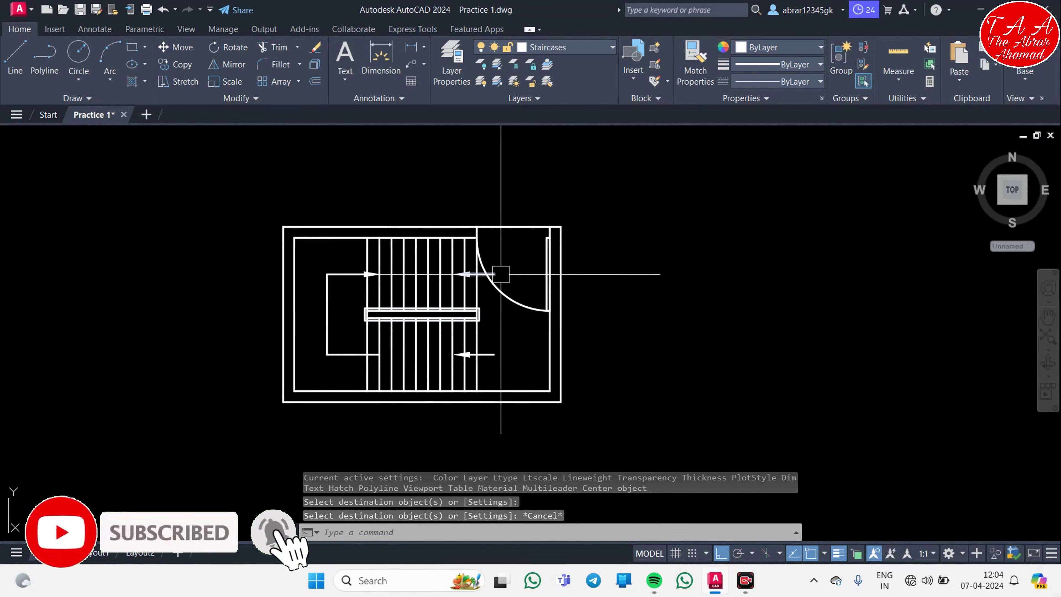
- Draw a multiline text box near the upper arrow and type 'Up' at 6" height
text(mt)
key(Return)
scroll(501, 278, up, 5)
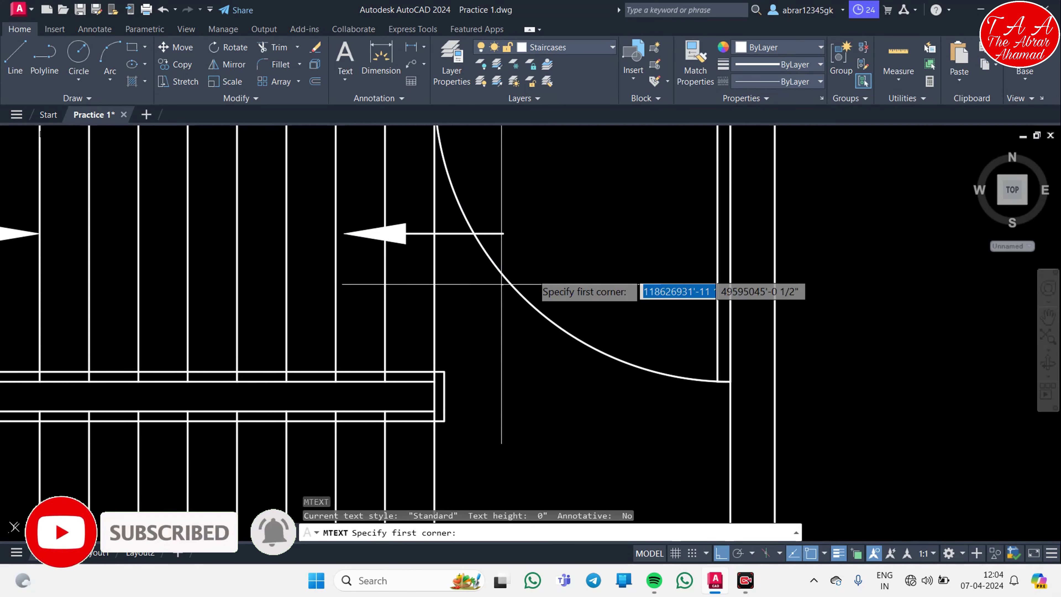
click(540, 209)
click(642, 295)
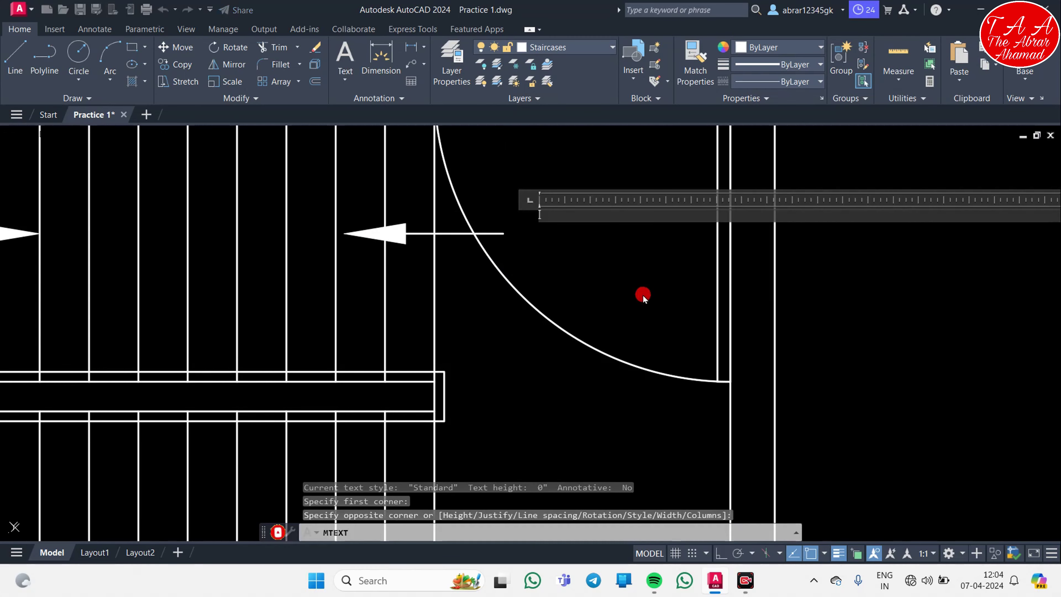
text(Up)
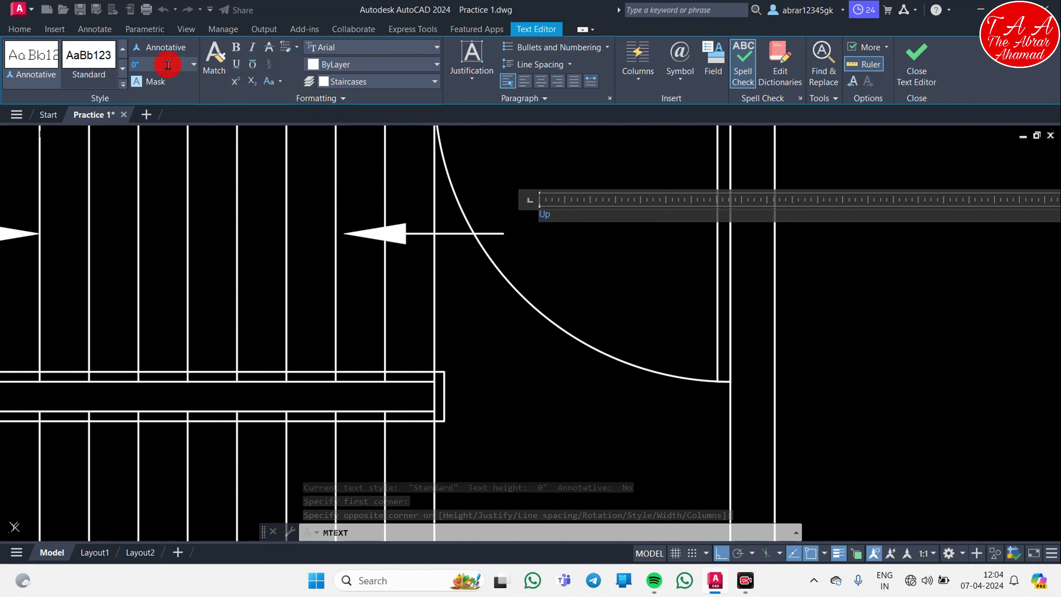
text(6)
key(Return)
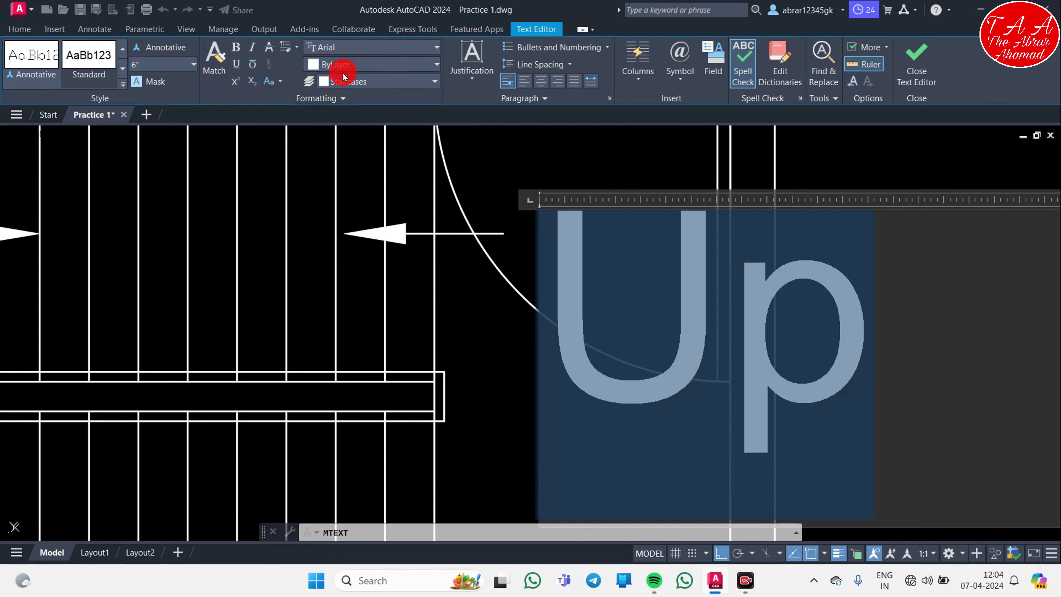
- Put the Up label on the Text layer, centre it, and select it
click(344, 77)
click(353, 245)
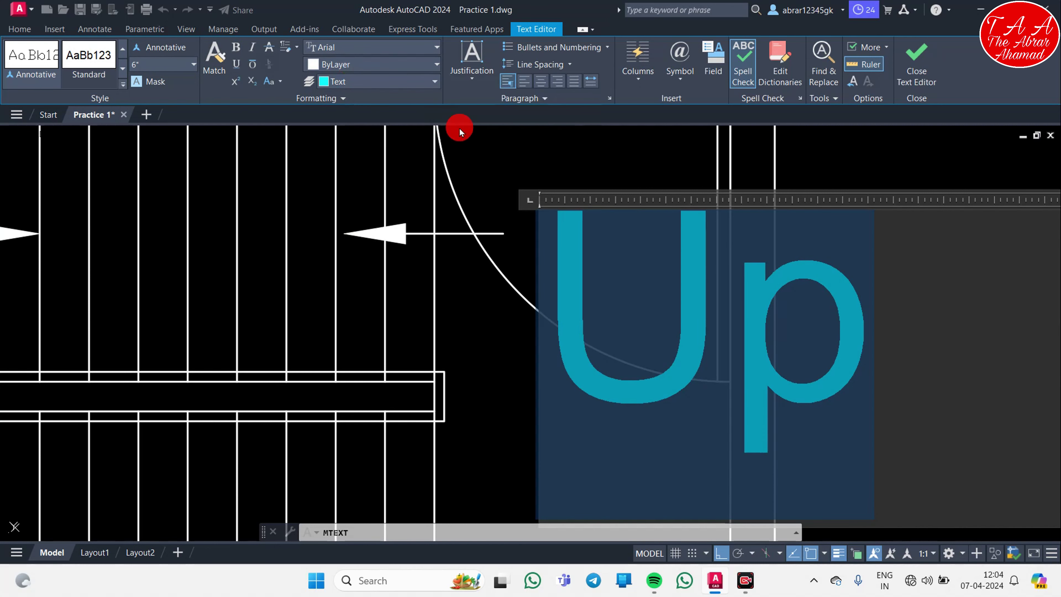
click(541, 82)
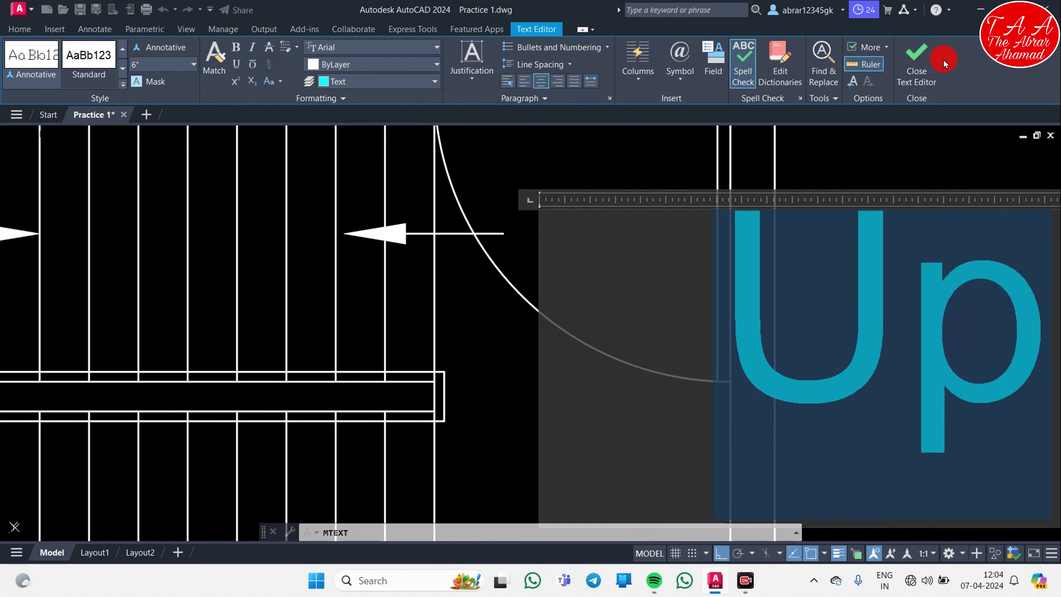
click(912, 67)
scroll(583, 309, down, 5)
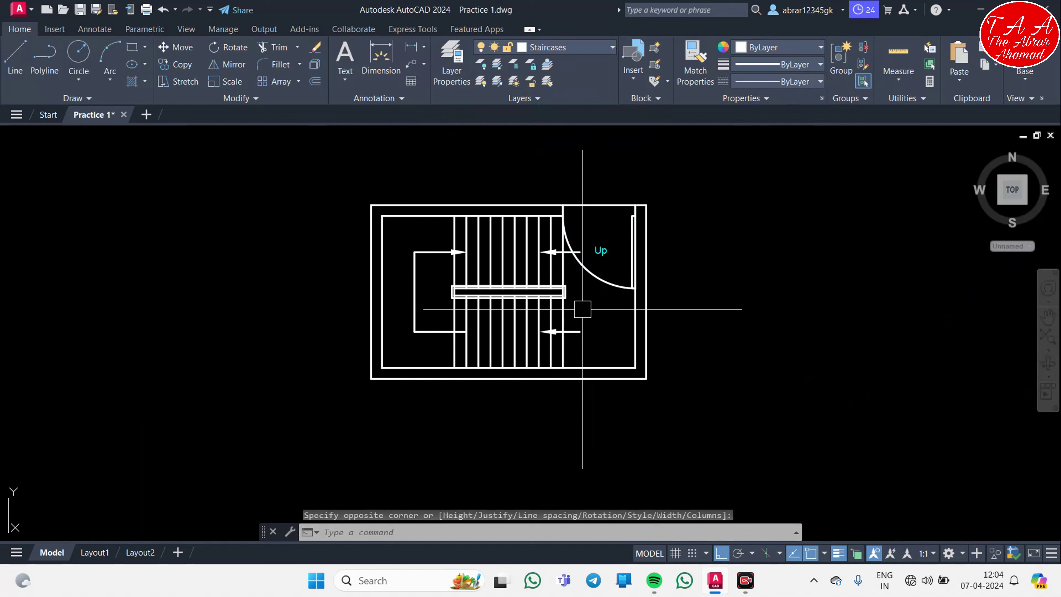
click(614, 246)
- Move the Up text beside the upper-flight arrow
text(m)
key(Return)
scroll(610, 188, up, 5)
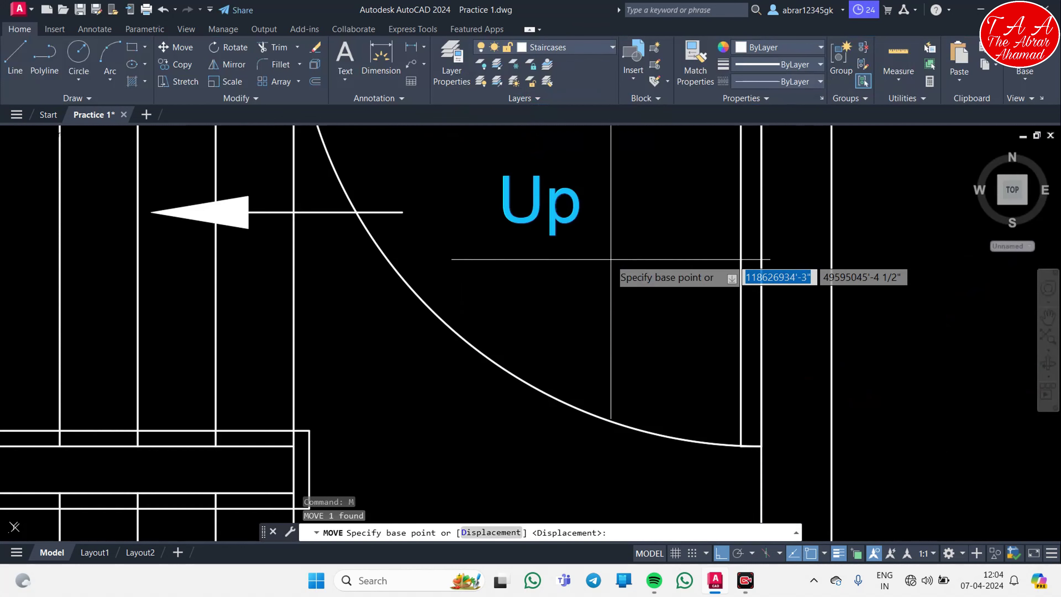
click(605, 237)
click(513, 249)
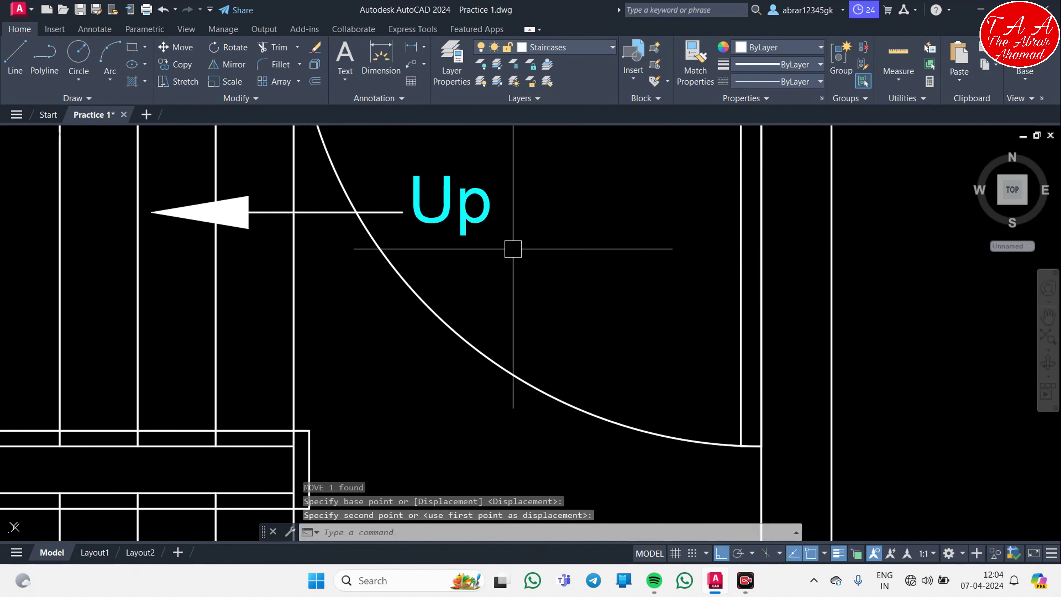
- Copy the Up text to sit beside the lower arrow
click(483, 220)
text(co)
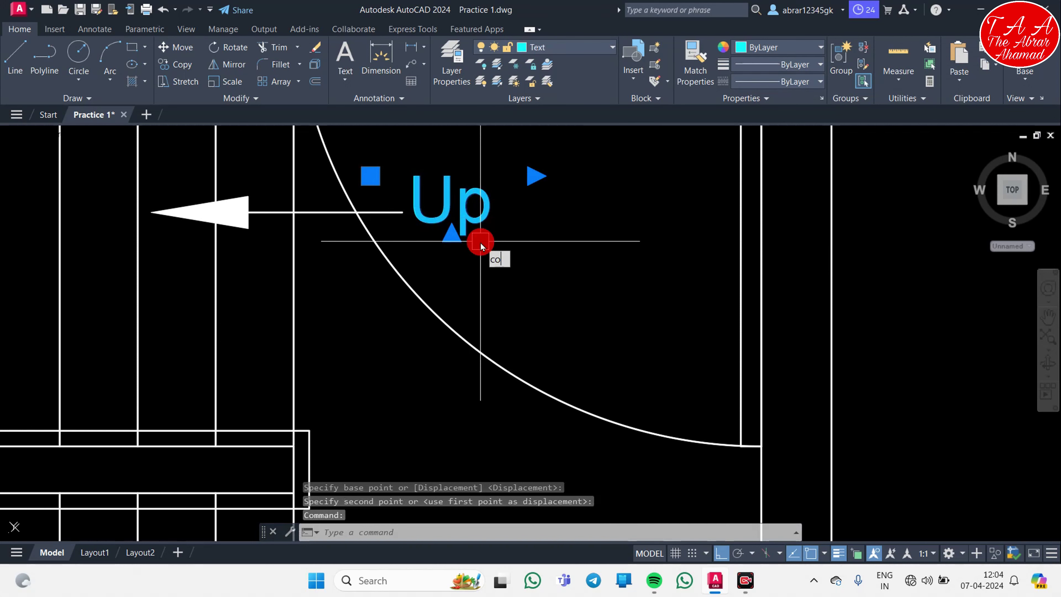
key(Return)
click(480, 241)
scroll(485, 250, down, 5)
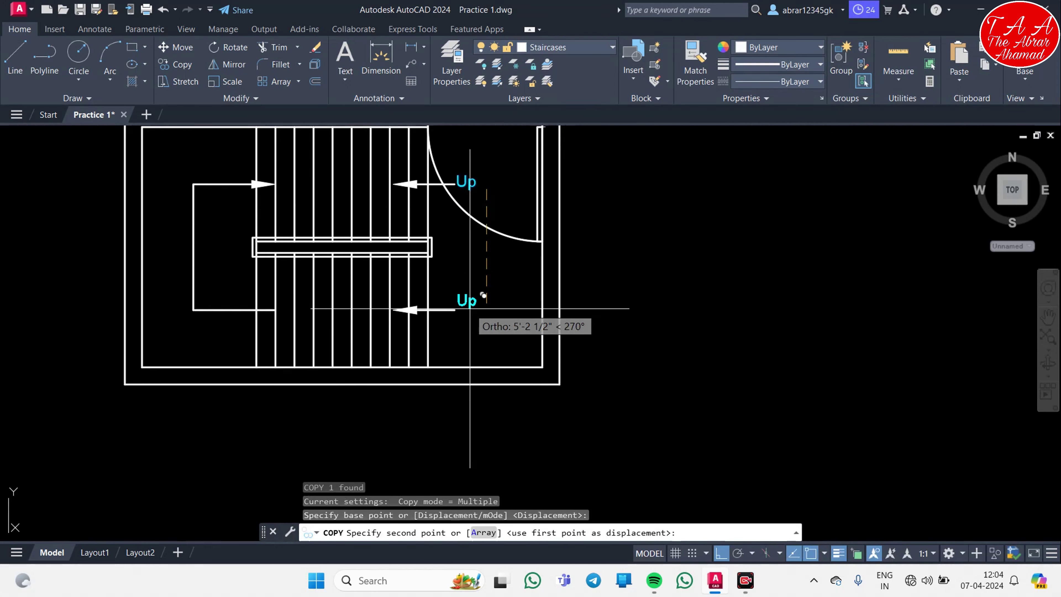
scroll(483, 295, up, 4)
click(485, 298)
key(Escape)
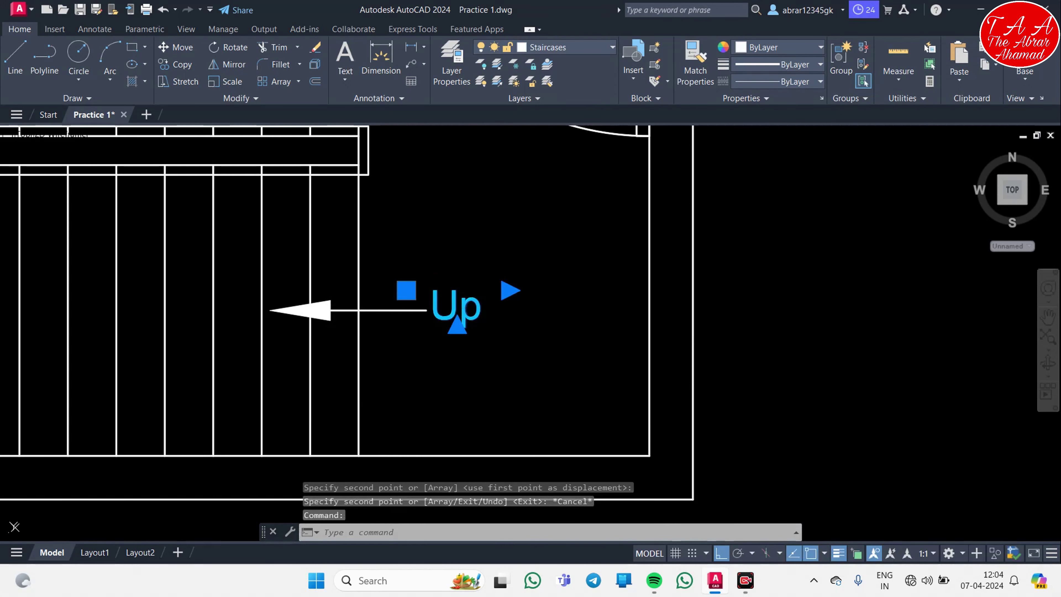
- Change the copied label's wording to DN
double_click(463, 309)
text(DN)
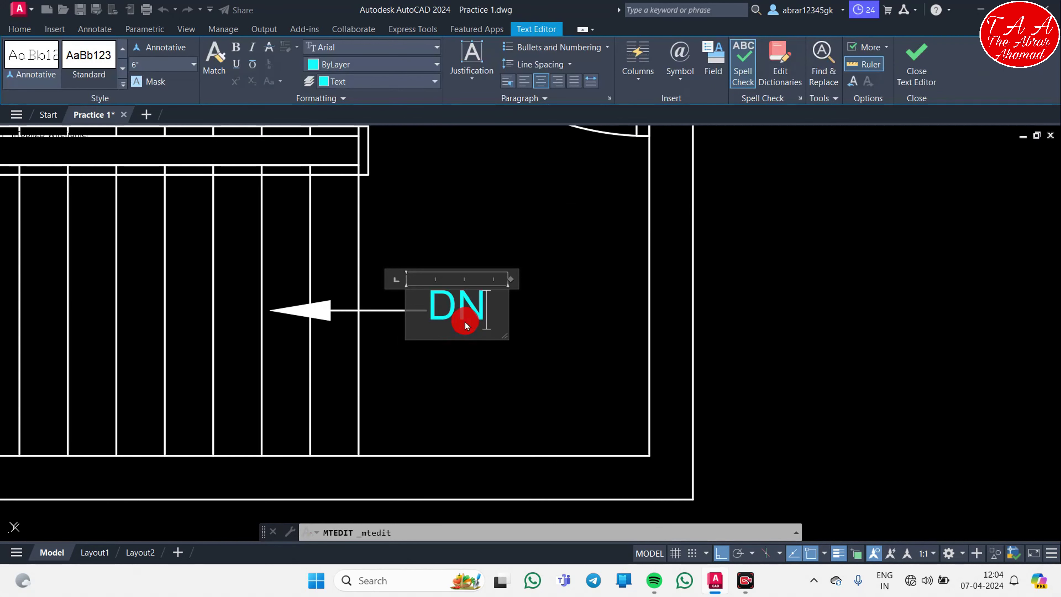
click(504, 366)
scroll(516, 376, down, 3)
scroll(481, 253, up, 3)
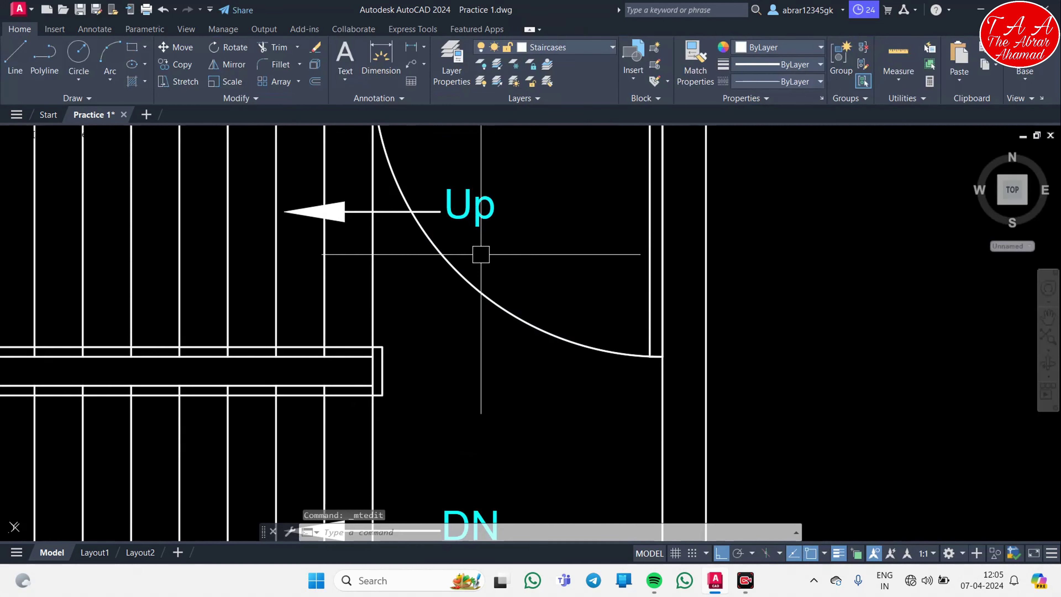
scroll(480, 254, up, 2)
scroll(497, 269, up, 2)
- Change the Up label to uppercase UP
double_click(499, 279)
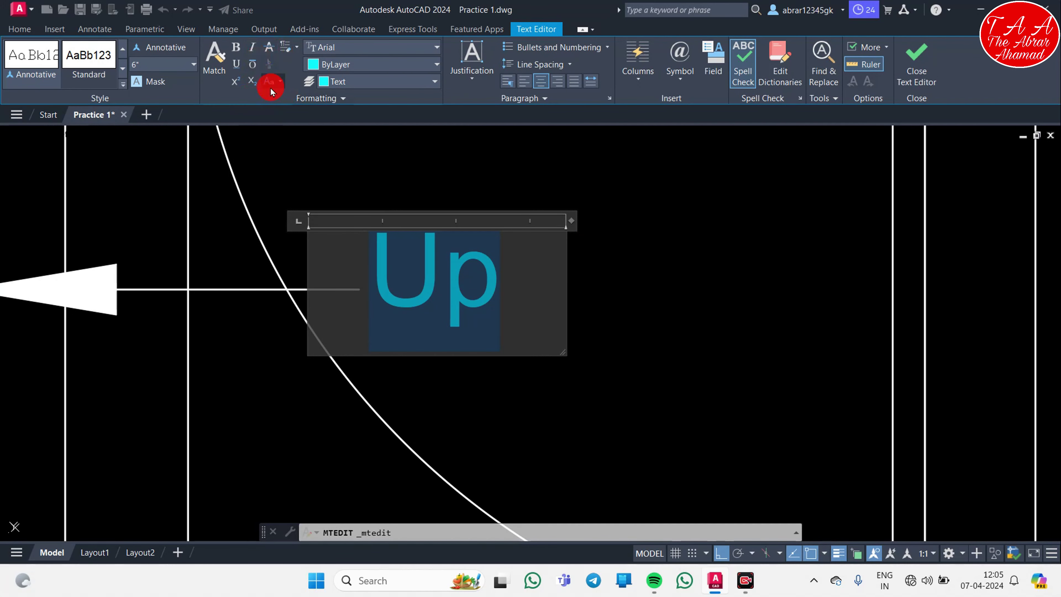
click(276, 81)
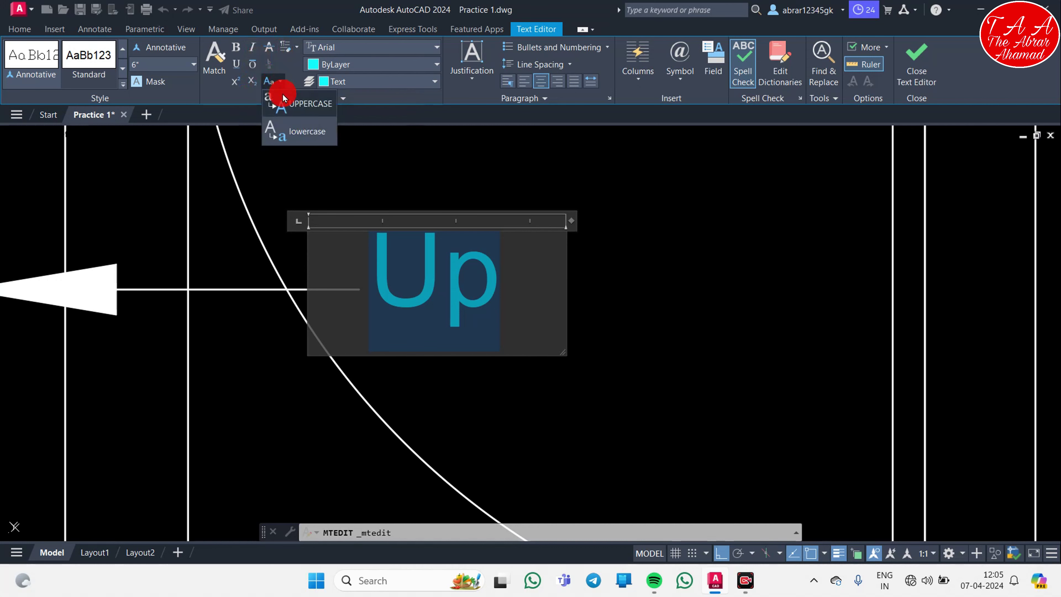
click(293, 106)
click(580, 296)
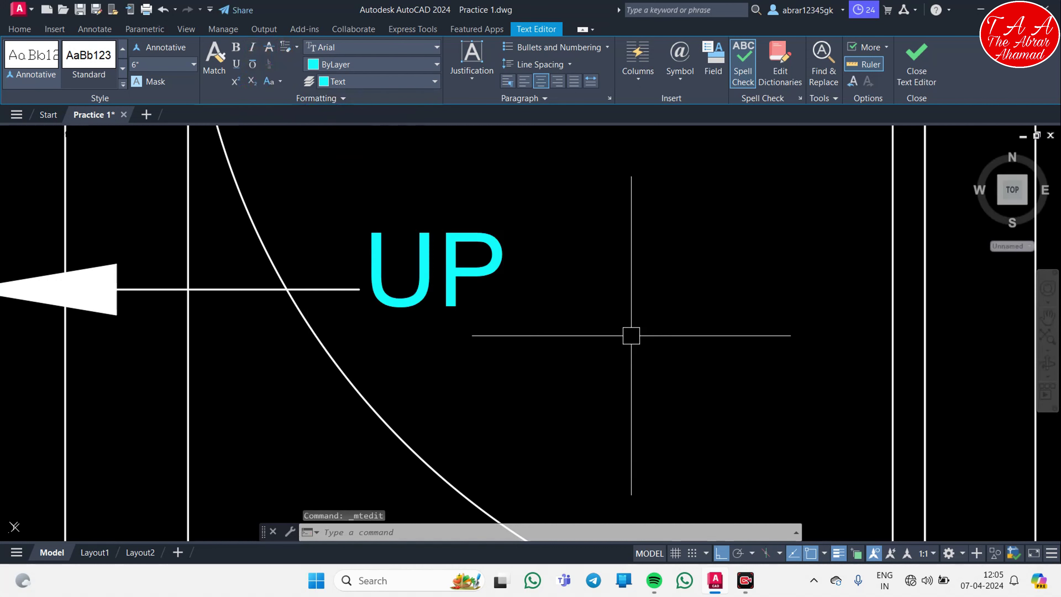
scroll(513, 318, down, 5)
scroll(508, 319, down, 4)
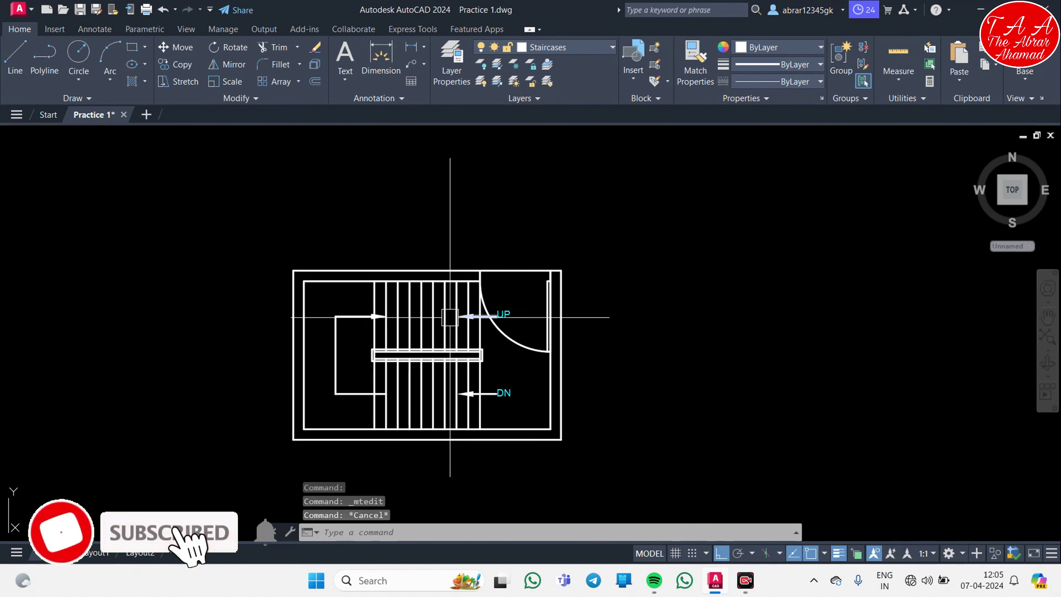
middle_drag(524, 309, 562, 312)
mouse_move(417, 307)
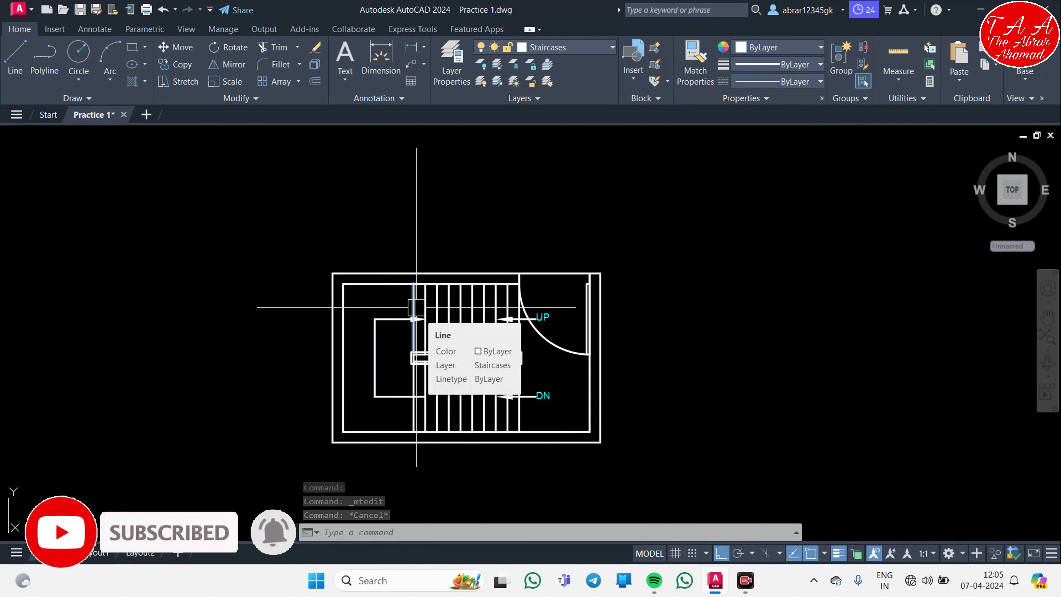
- Project vertical construction lines from the staircase's outer and inner left edges
key(Escape)
key(Escape)
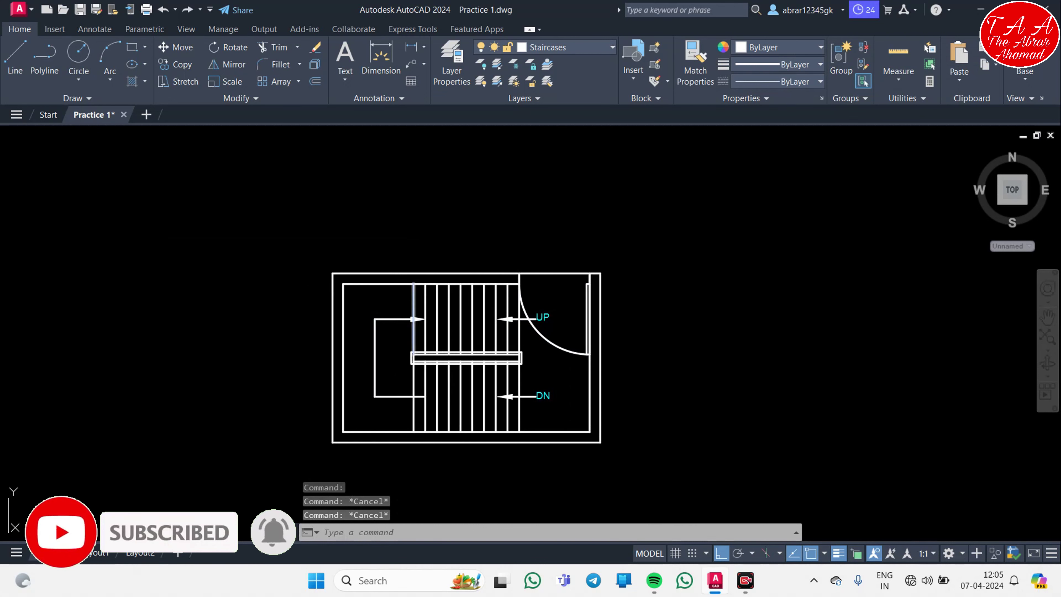
text(xl)
key(Return)
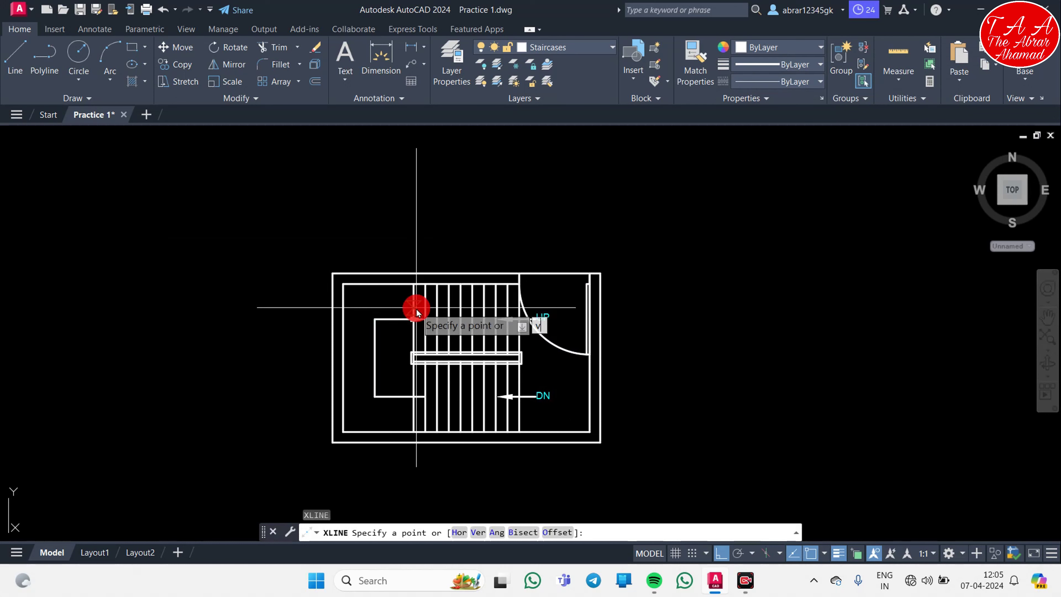
text(v)
key(Return)
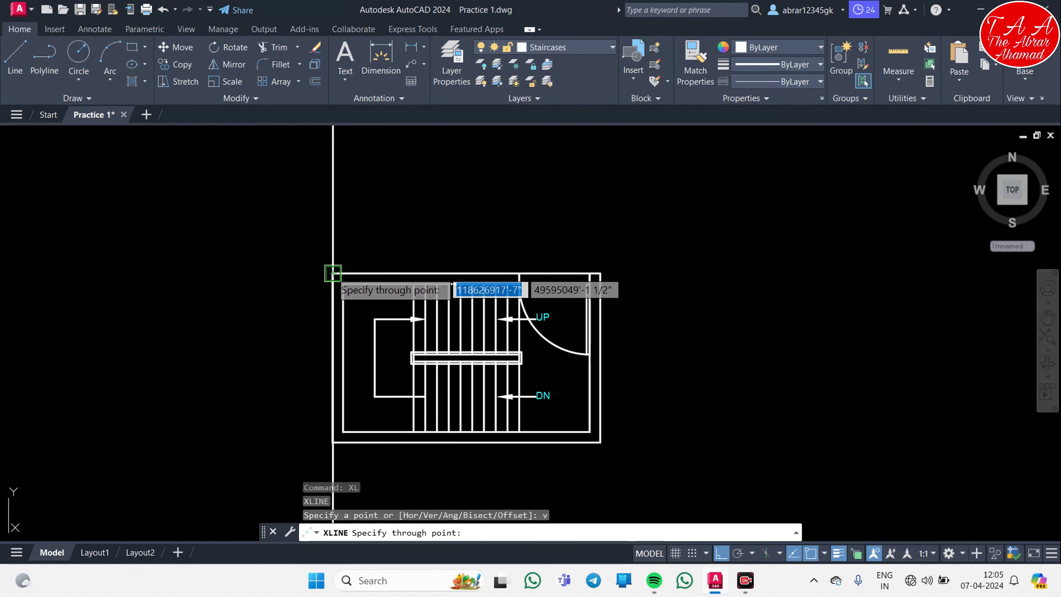
scroll(331, 274, up, 4)
click(331, 275)
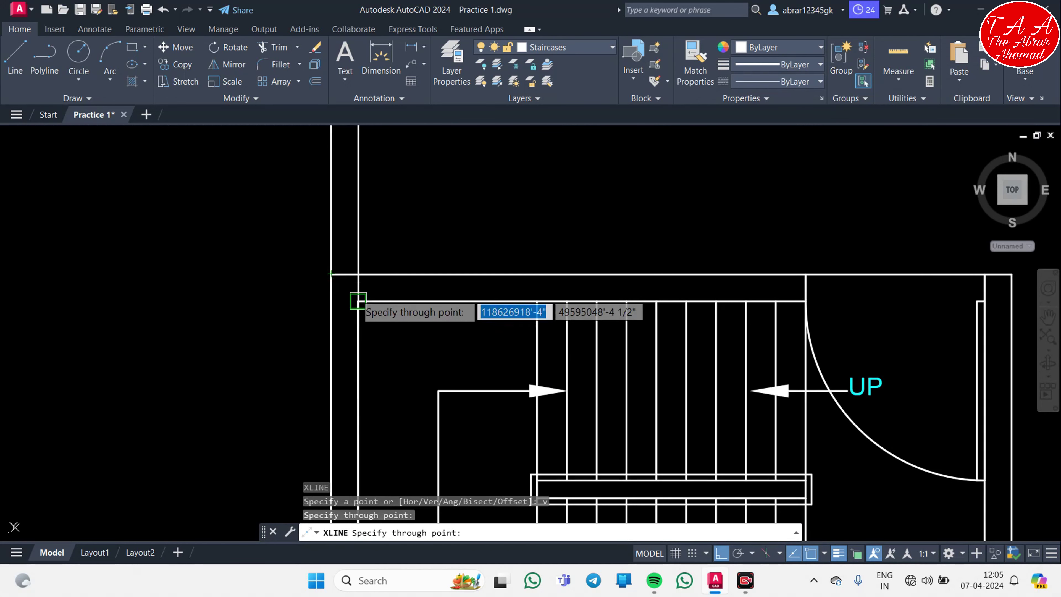
click(357, 301)
- Add vertical construction lines at the right edges and the flight's right edge
middle_drag(651, 360, 353, 310)
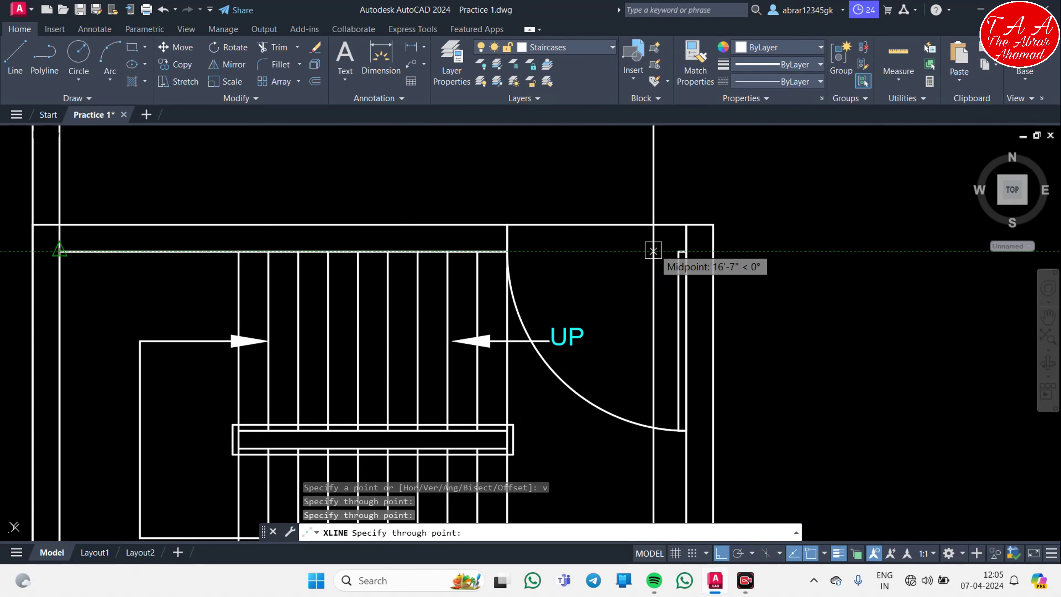
click(687, 225)
click(713, 225)
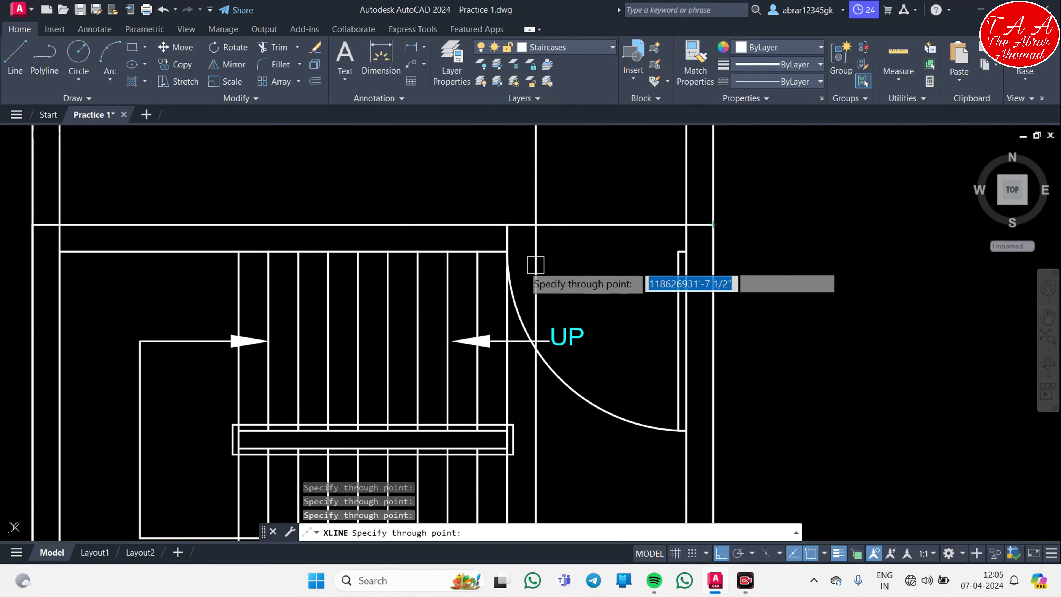
middle_drag(511, 286, 646, 311)
click(643, 248)
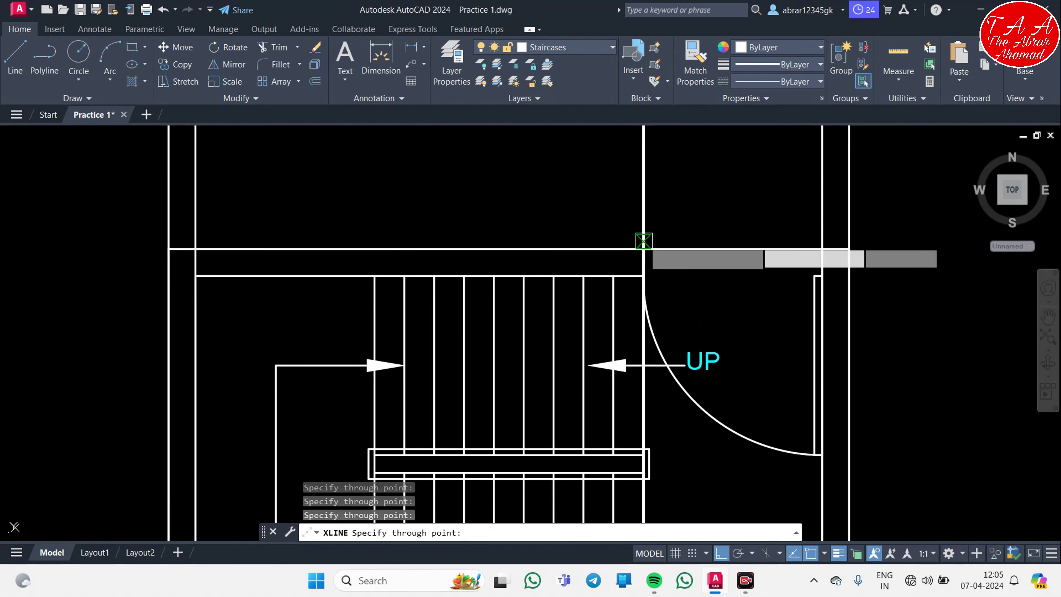
scroll(374, 275, down, 5)
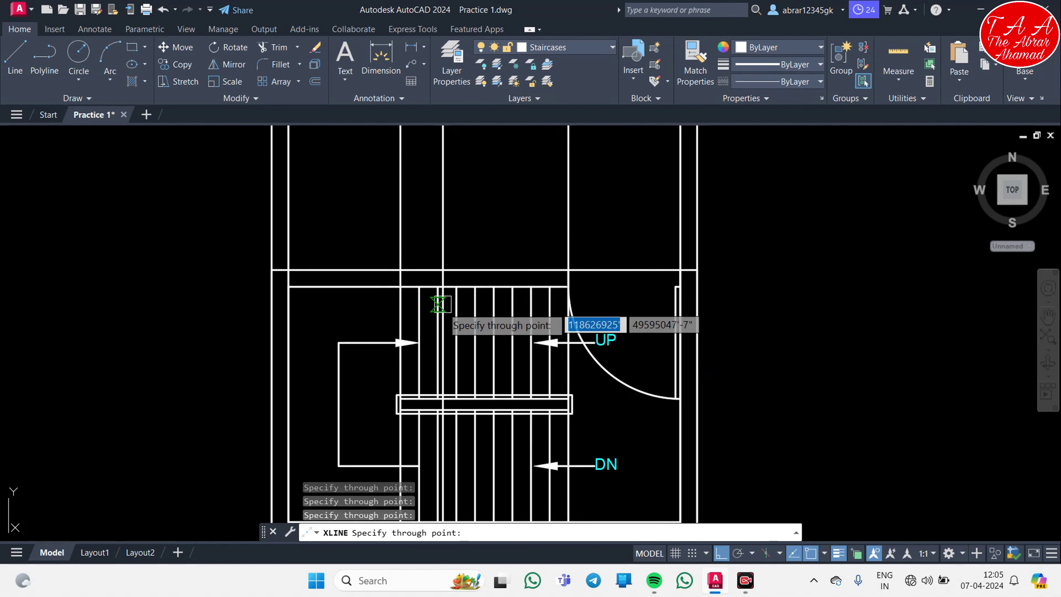
key(Escape)
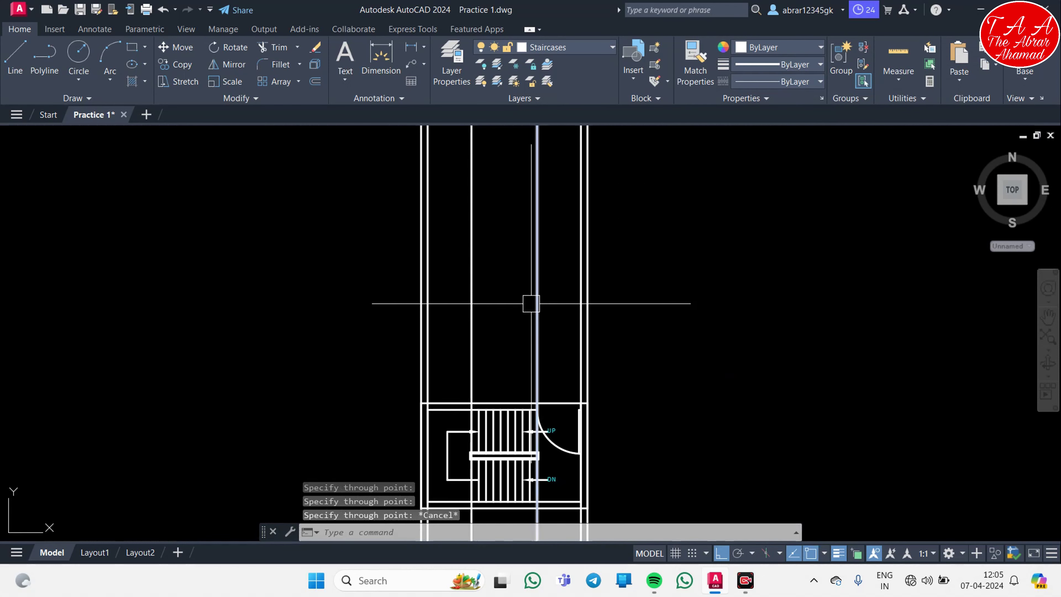
text(xl)
- Place a horizontal construction line above the staircase plan
key(Return)
text(h)
key(Return)
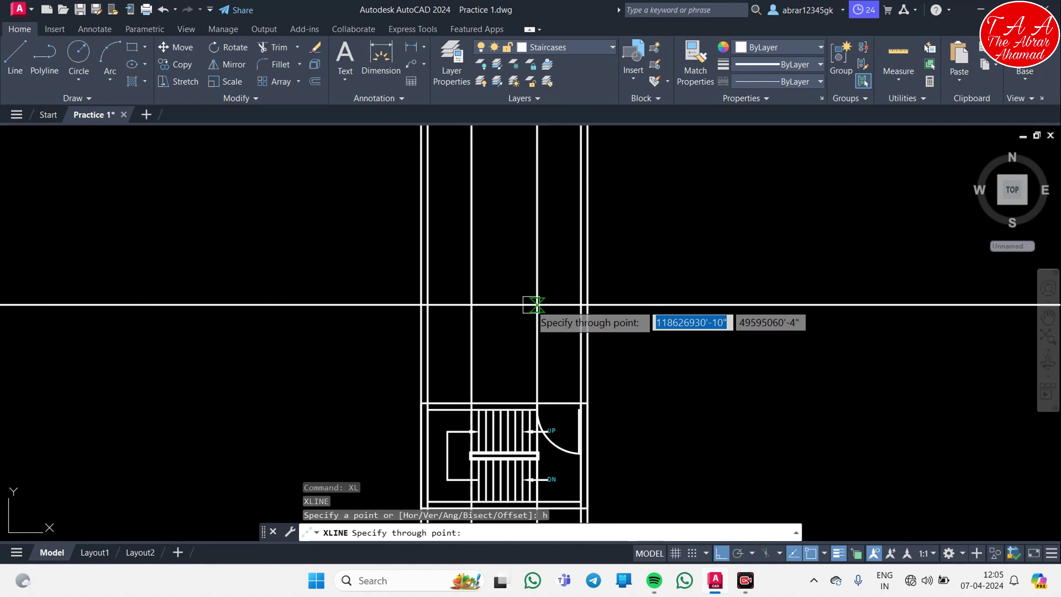
scroll(542, 361, up, 2)
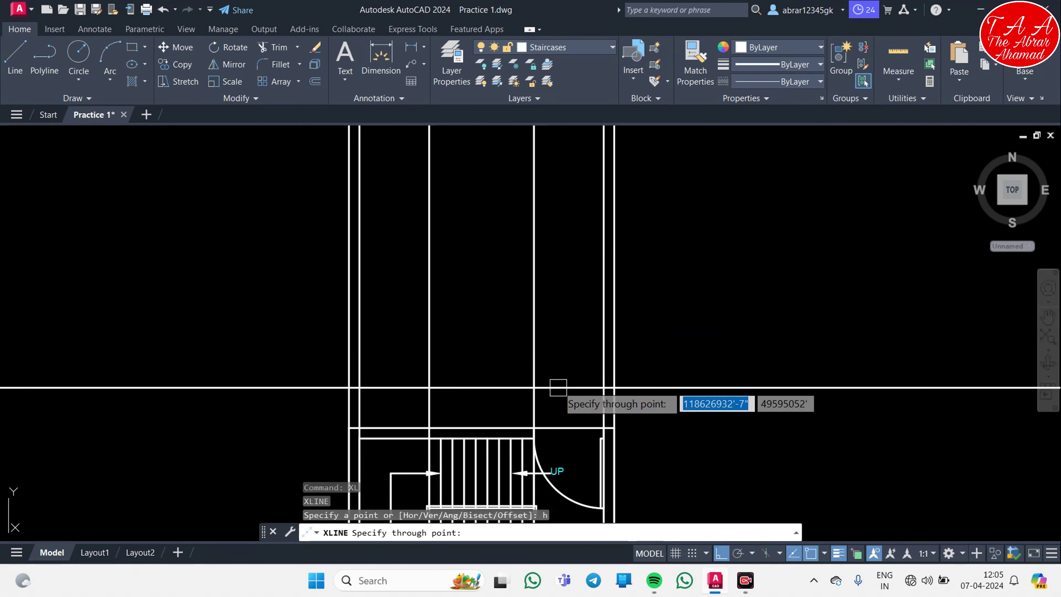
click(558, 367)
scroll(613, 404, up, 2)
key(Escape)
key(Escape)
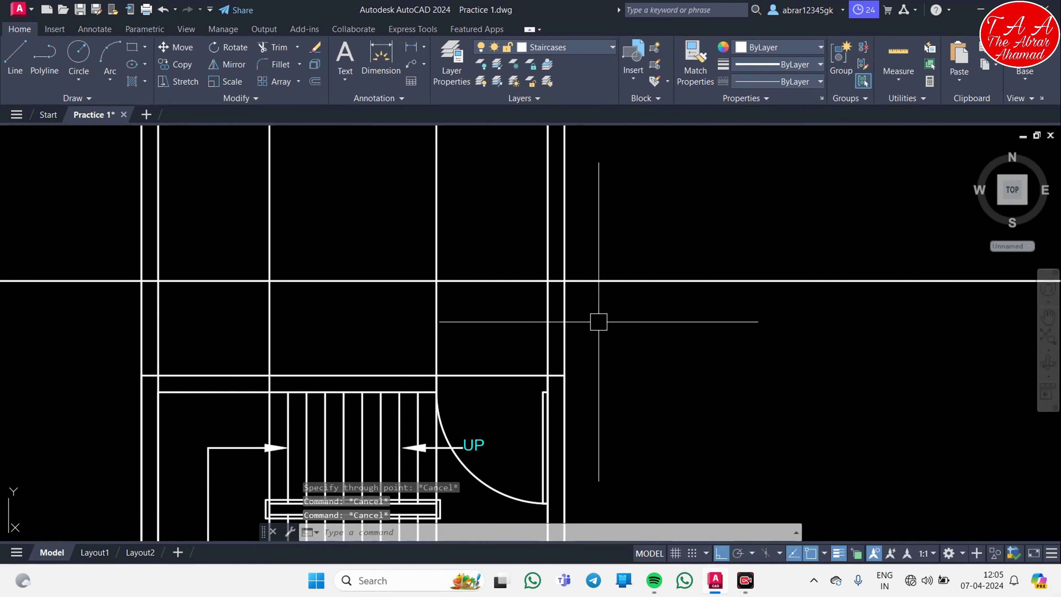
click(629, 280)
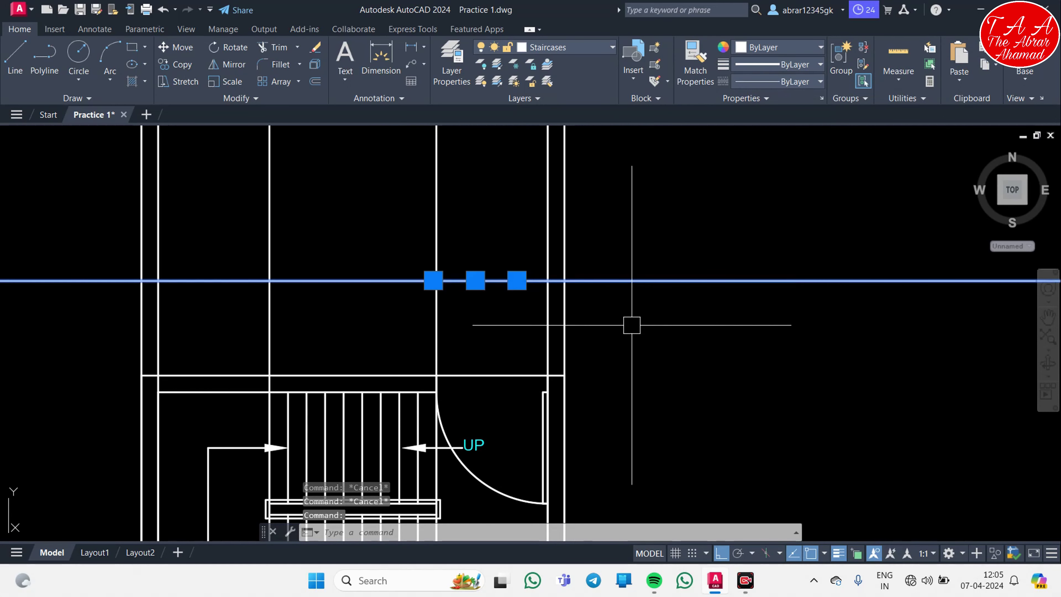
text(tr)
key(Return)
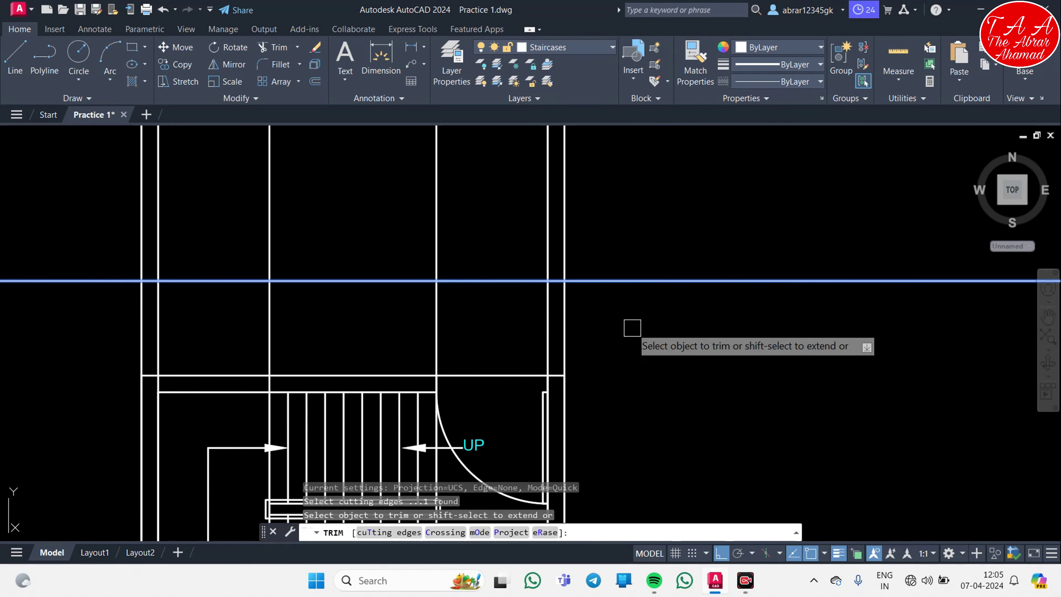
click(631, 328)
click(42, 296)
key(Return)
scroll(213, 339, down, 2)
scroll(496, 362, down, 2)
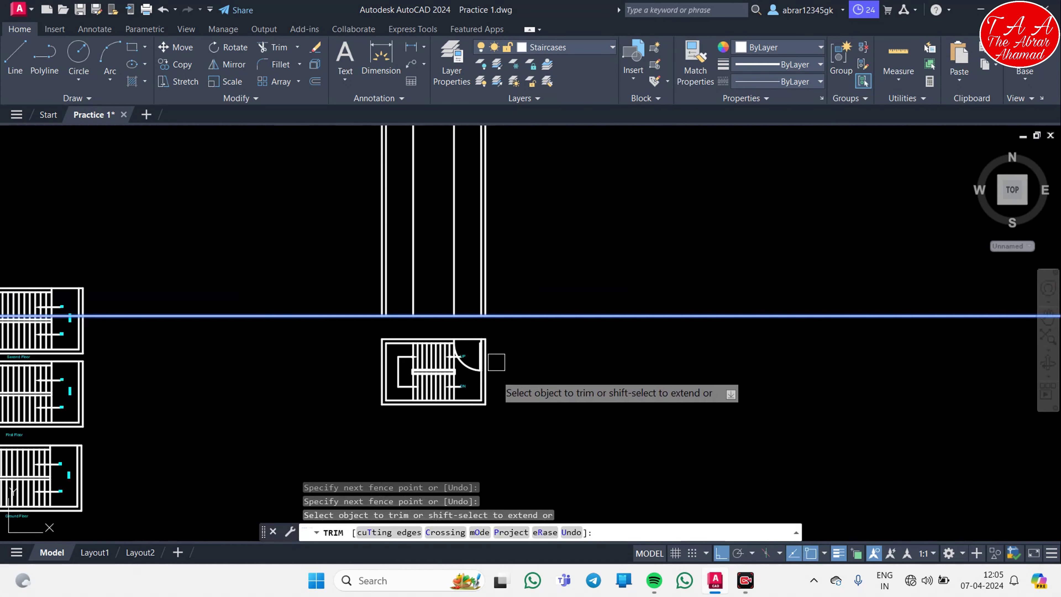
key(Escape)
scroll(364, 330, up, 4)
scroll(346, 294, up, 1)
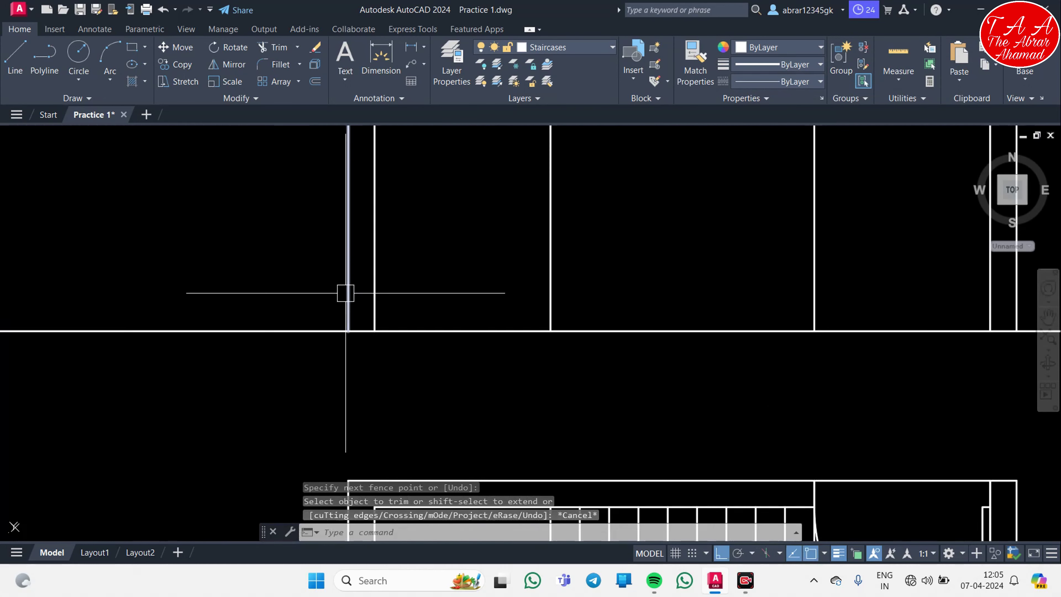
scroll(316, 350, down, 1)
click(150, 292)
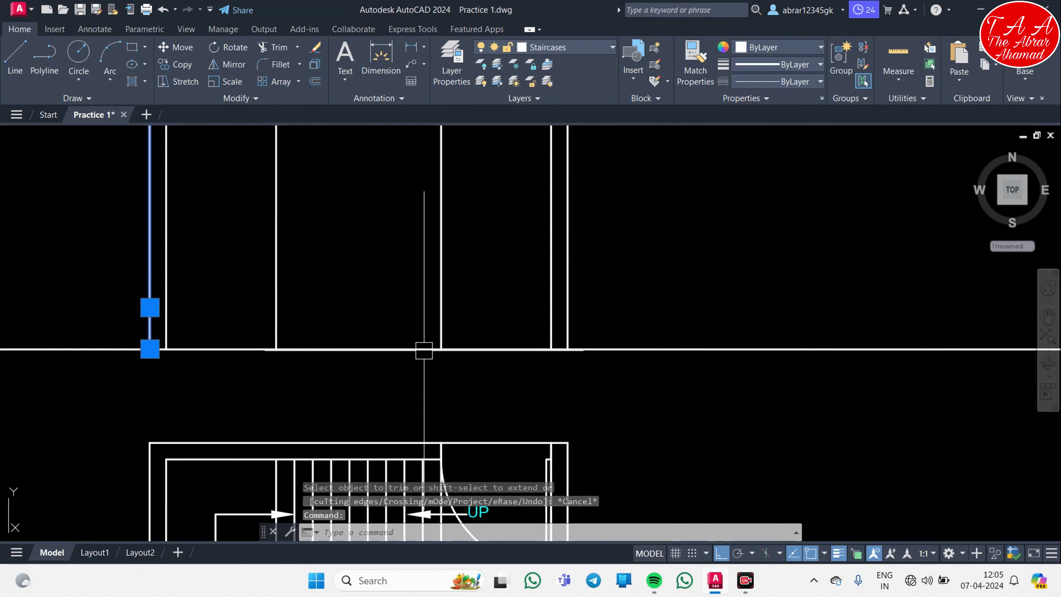
click(568, 298)
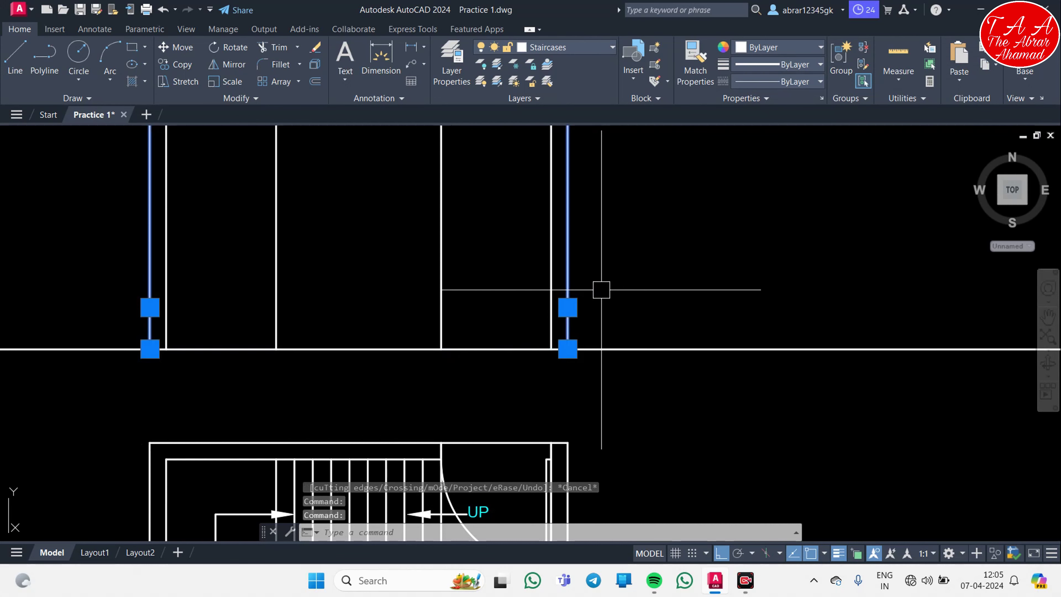
text(tr)
key(Return)
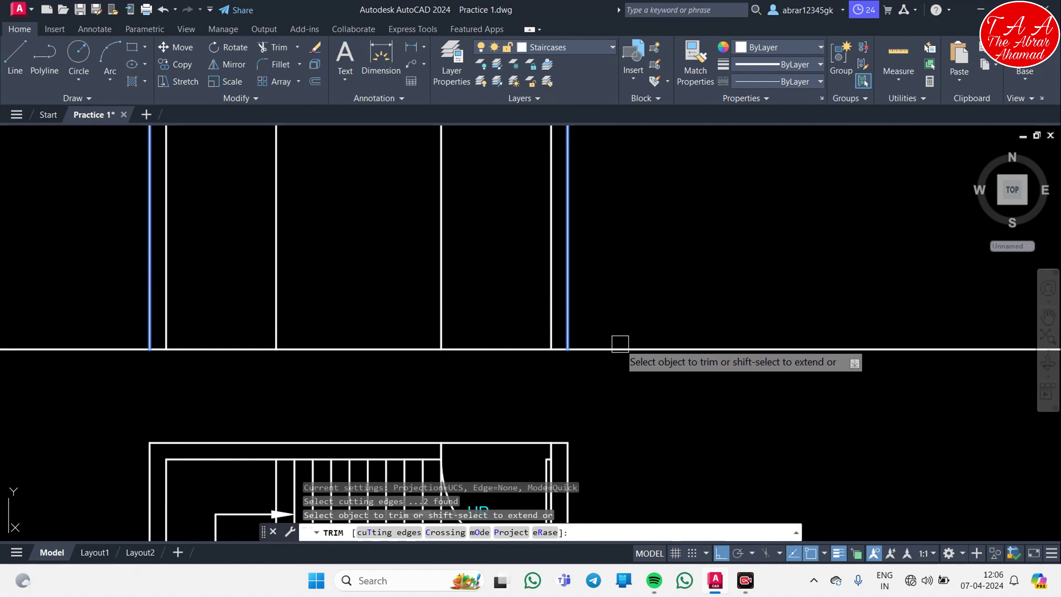
key(Escape)
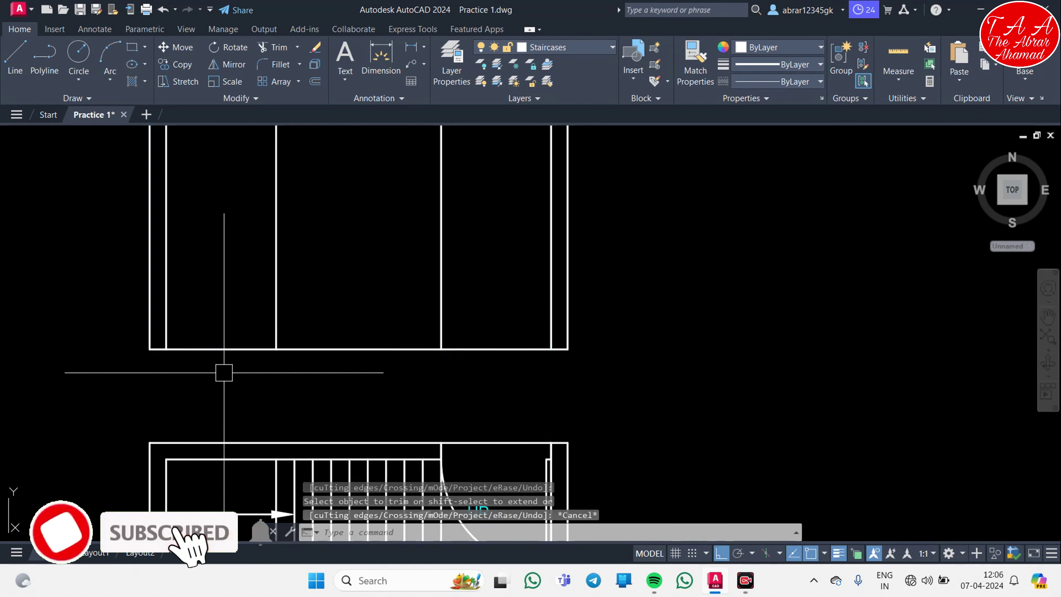
middle_drag(252, 371, 435, 376)
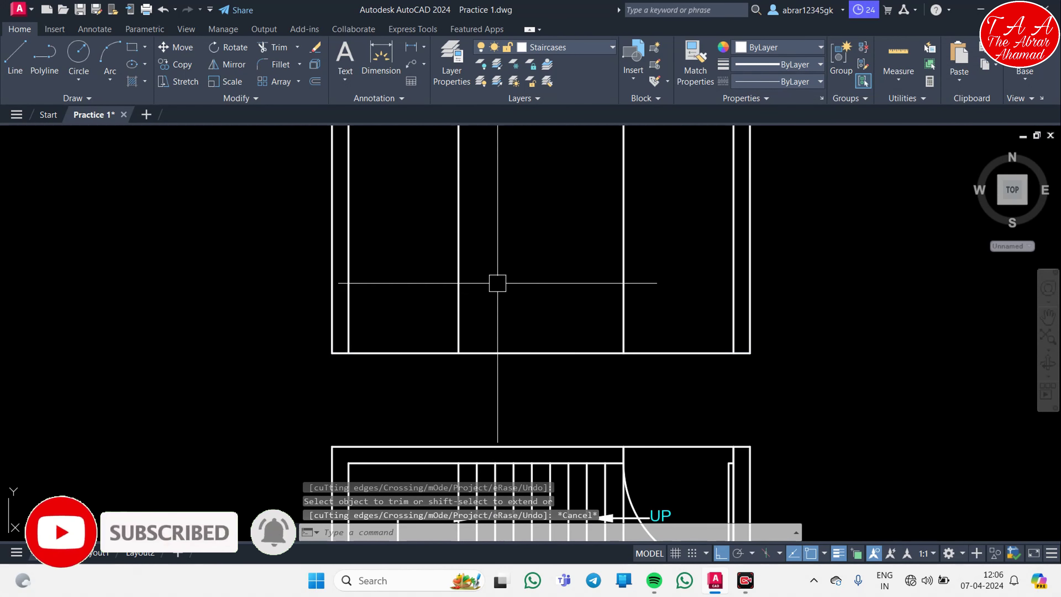
- Start an offset at 3', then cancel it and zoom to the whole drawing
key(Escape)
text(o)
key(Return)
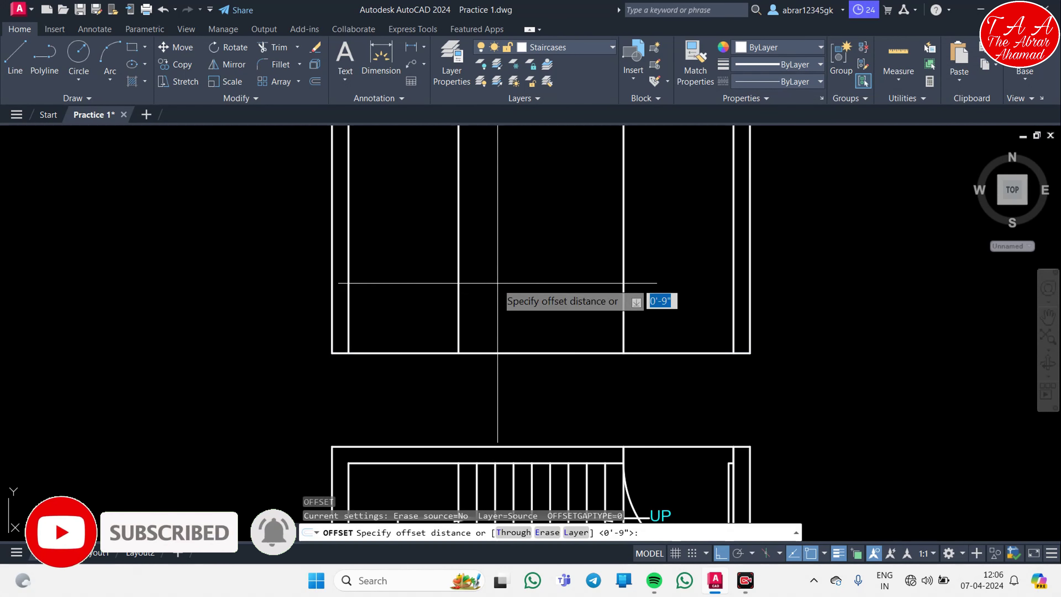
text(')
key(Return)
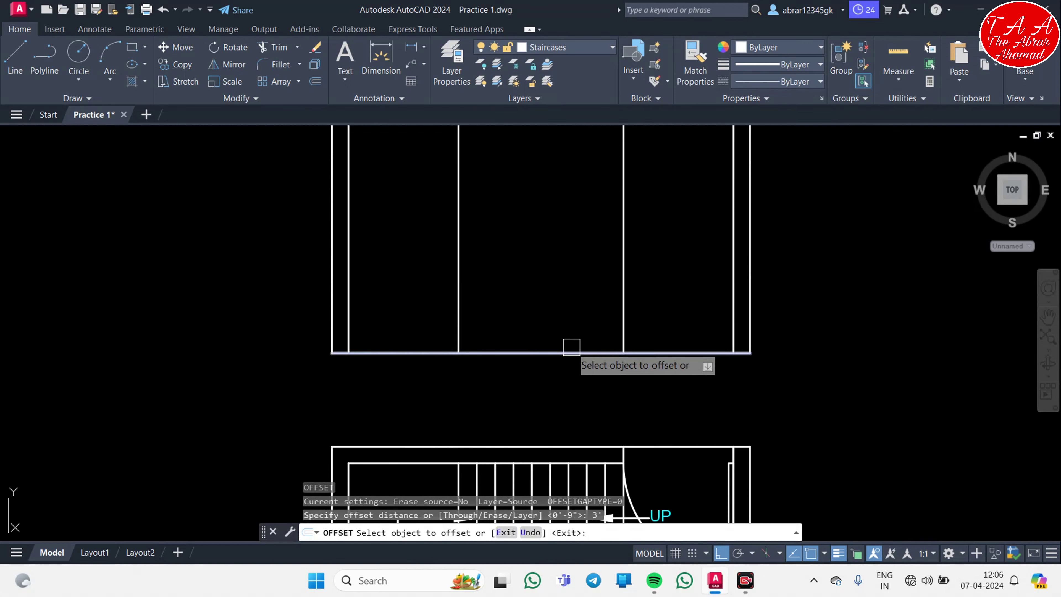
middle_click(562, 299)
middle_click(563, 298)
key(Escape)
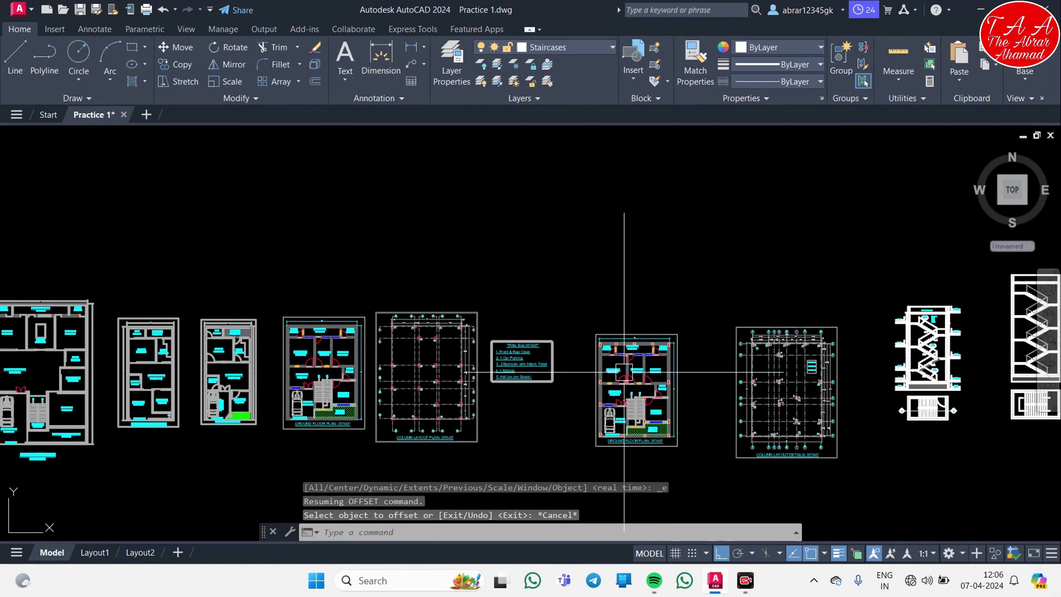
scroll(543, 346, up, 5)
scroll(487, 267, up, 5)
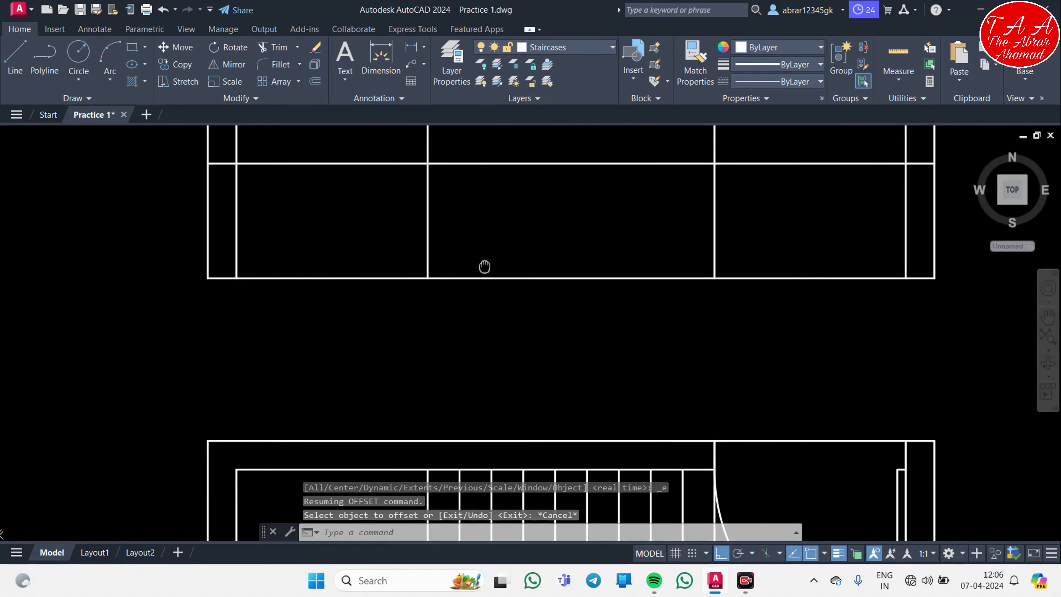
scroll(438, 284, up, 2)
- Offset the horizontal line 9" below the original
key(Escape)
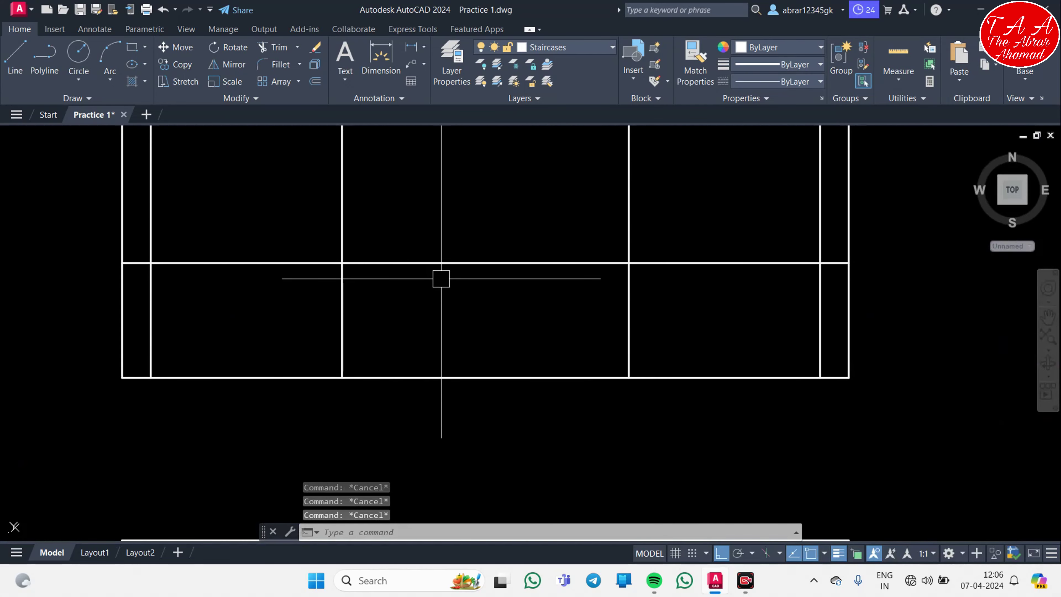
text(o)
key(Return)
text(9")
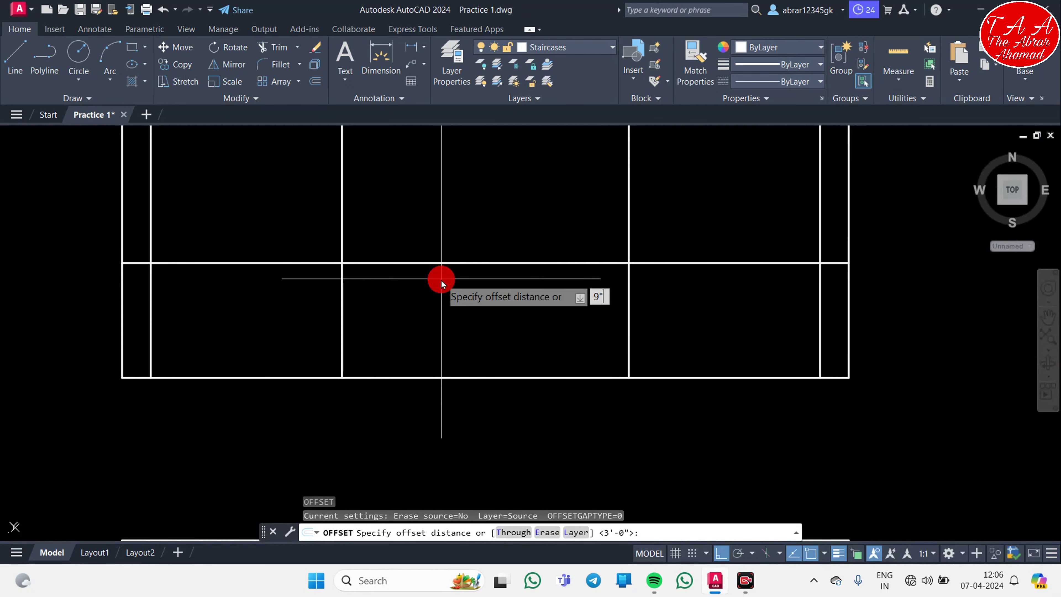
key(Return)
click(445, 263)
click(444, 309)
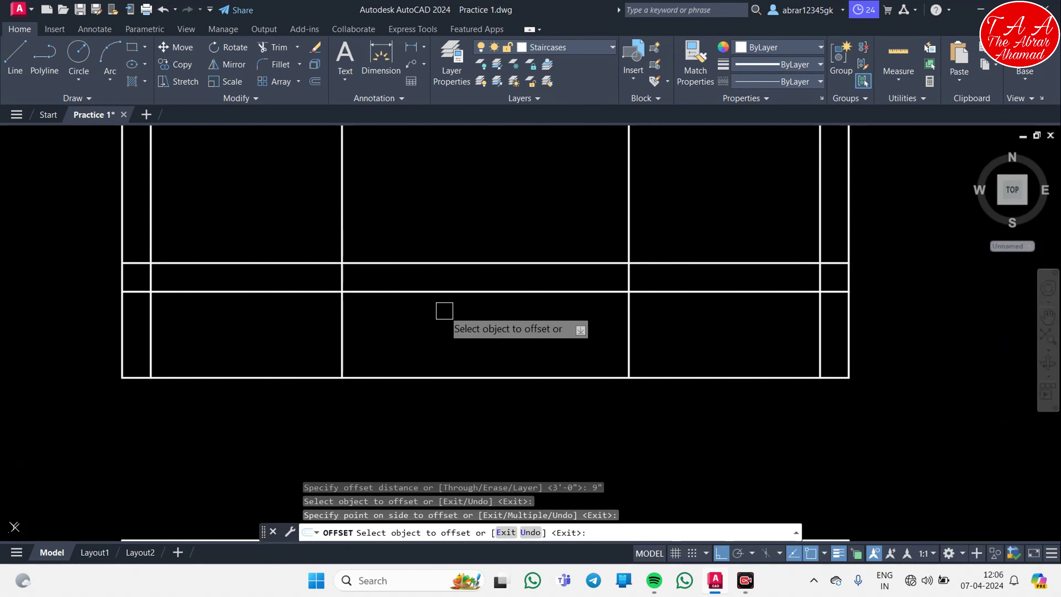
key(Escape)
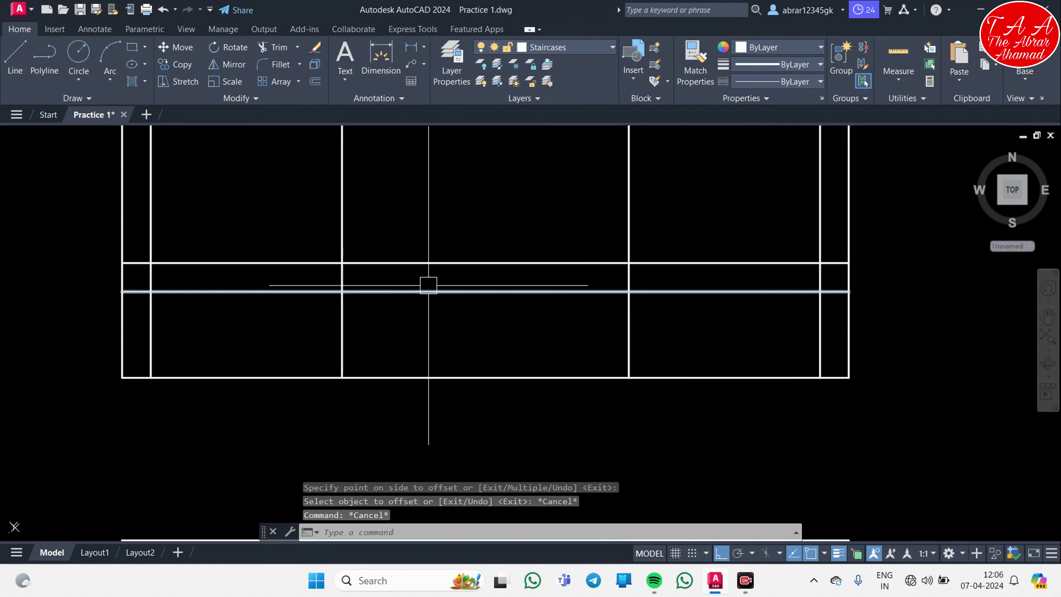
- Select the upper horizontal line as the cutting edge for a trim
click(433, 263)
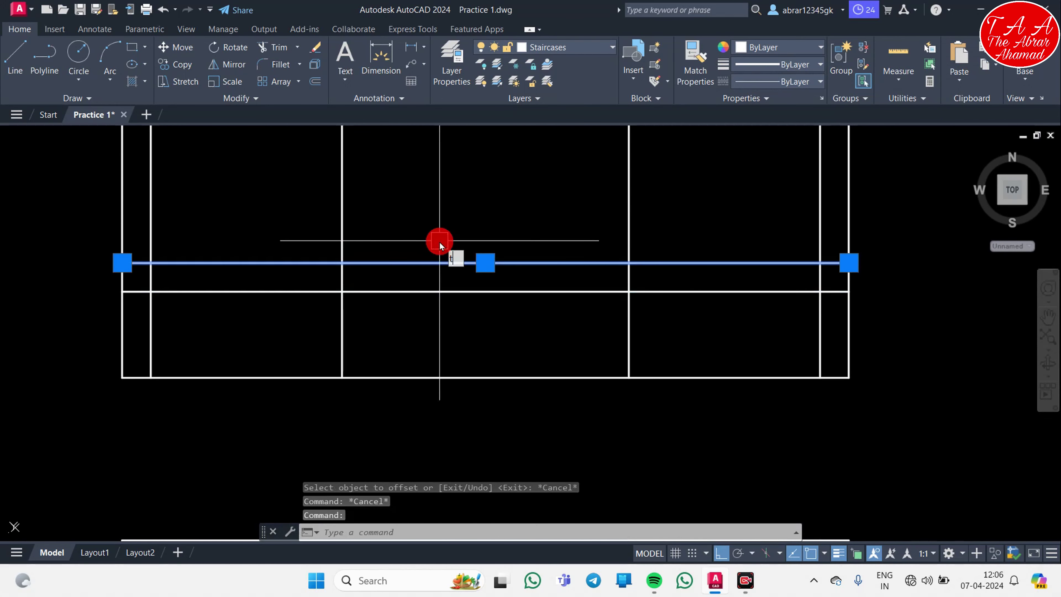
text(r)
key(Return)
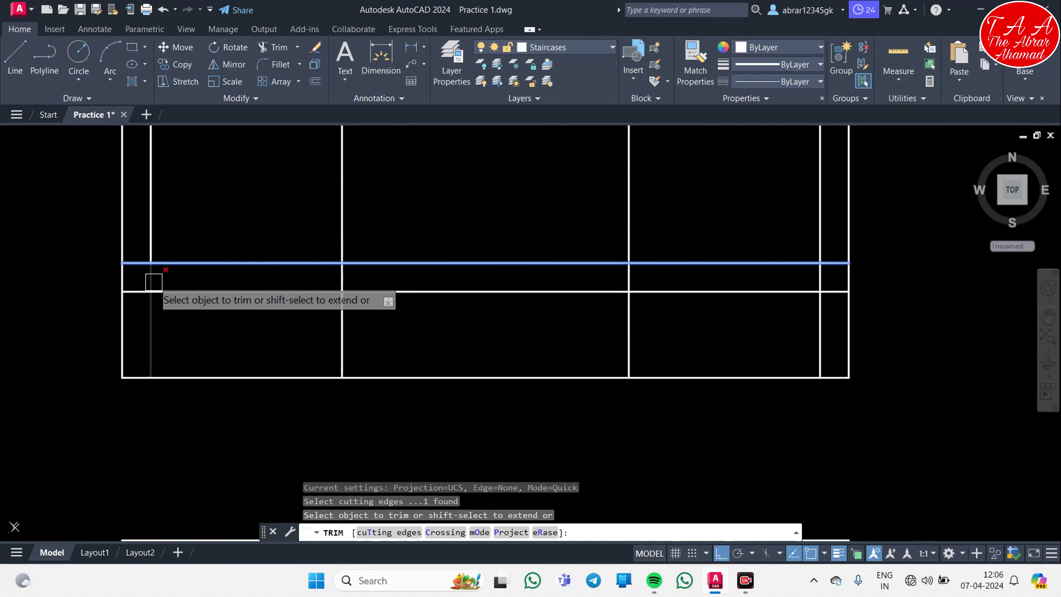
- Trim the four vertical lines below the upper horizontal line, clearing the 9" band
click(151, 278)
click(340, 278)
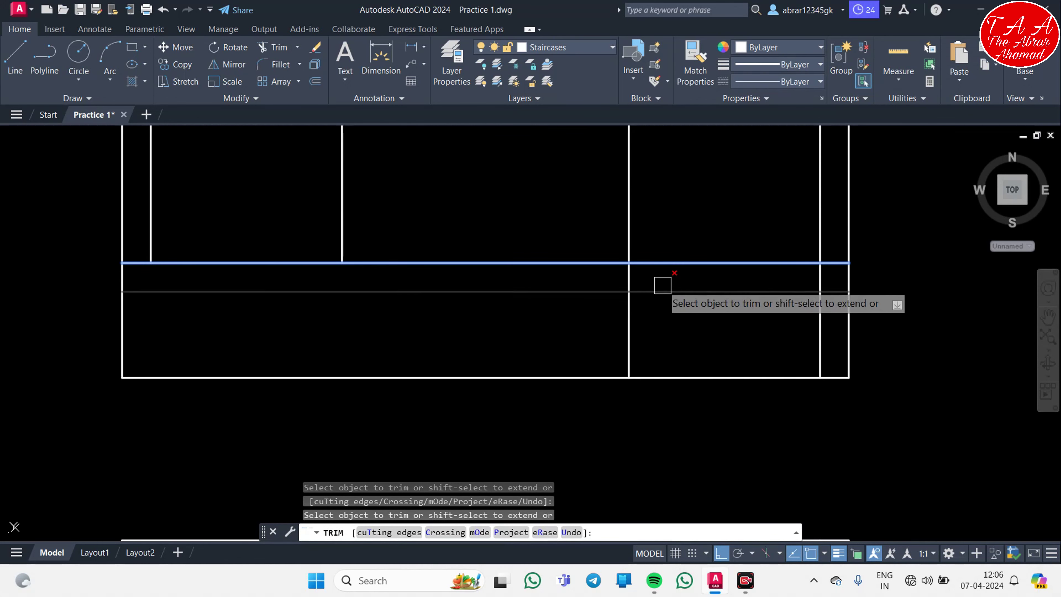
click(628, 279)
click(827, 278)
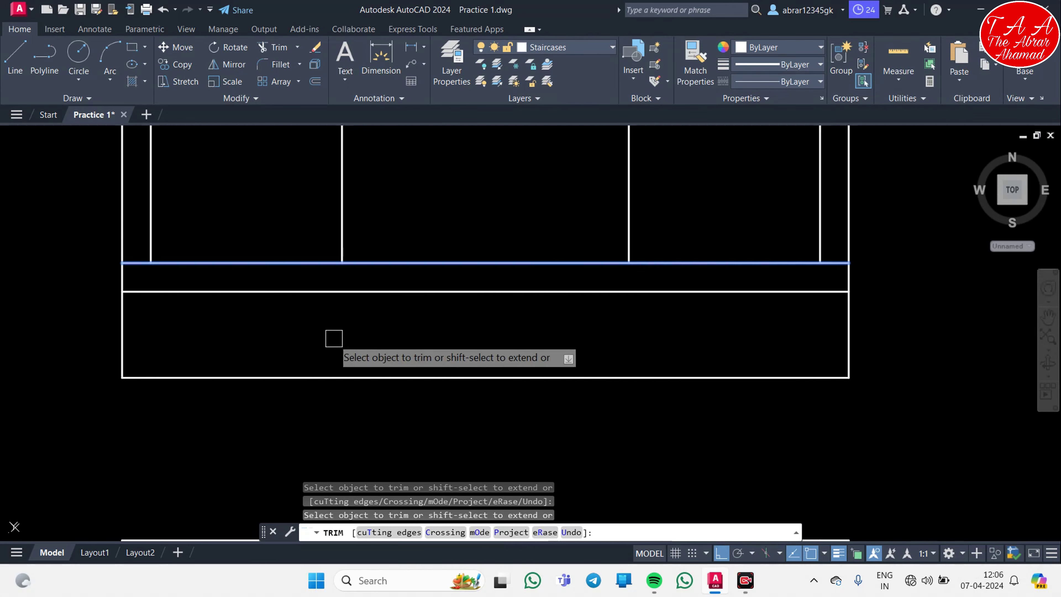
key(Escape)
scroll(448, 437, down, 4)
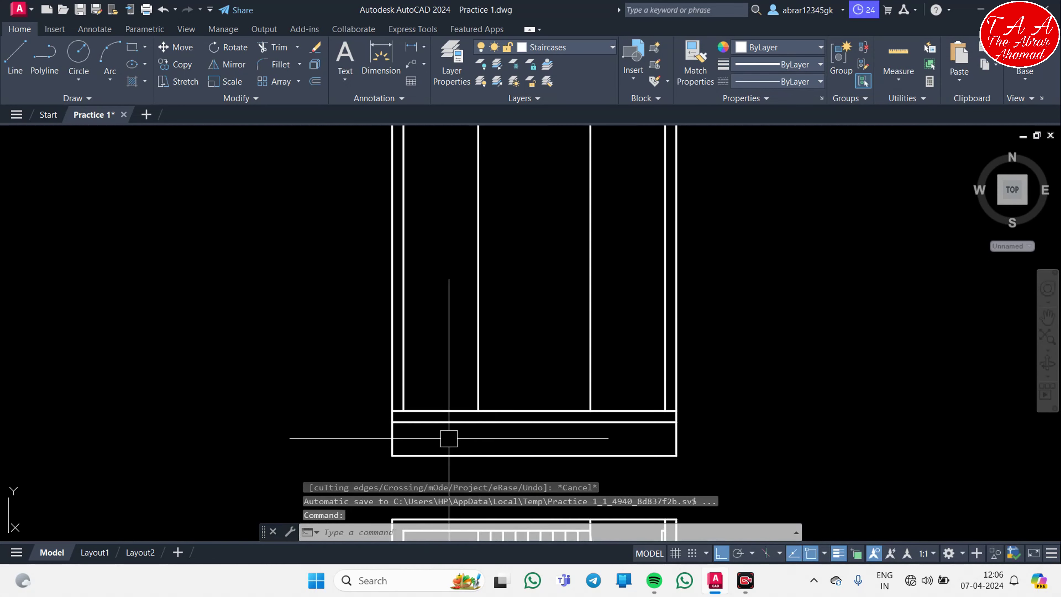
scroll(417, 421, down, 2)
scroll(357, 319, up, 8)
scroll(407, 417, down, 1)
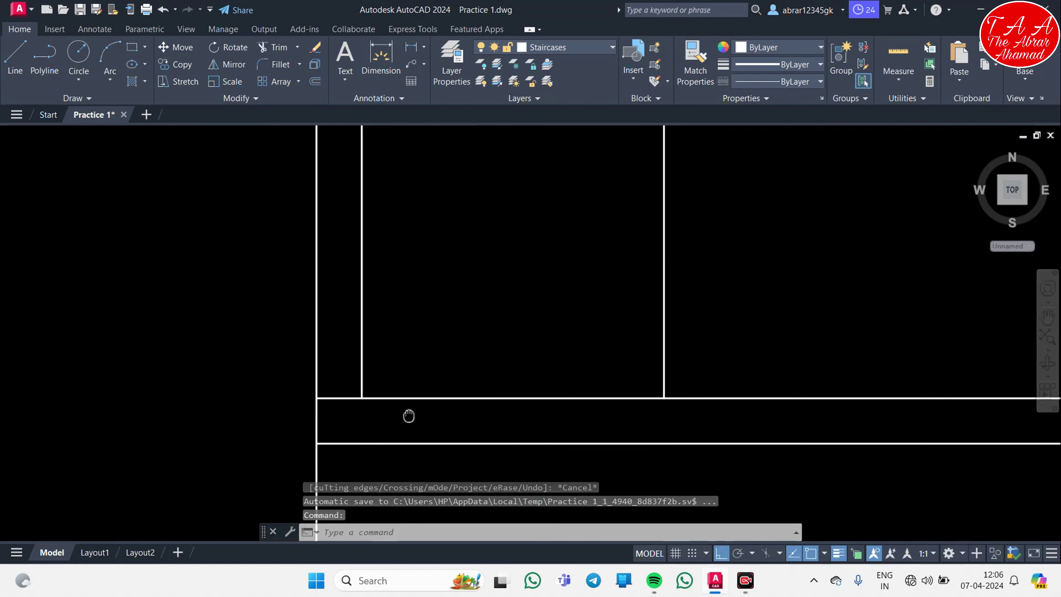
scroll(378, 362, down, 2)
scroll(445, 331, down, 1)
text(pl)
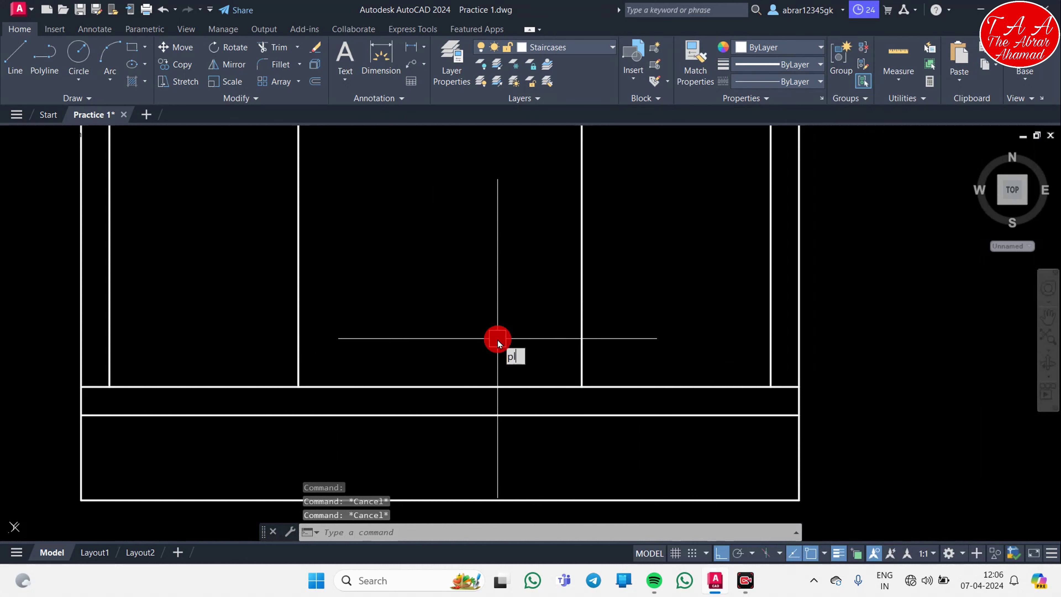
- Draw a polyline from the base intersection: 6" riser, 10" tread, 6" riser, 10" tread
key(Return)
scroll(585, 389, up, 3)
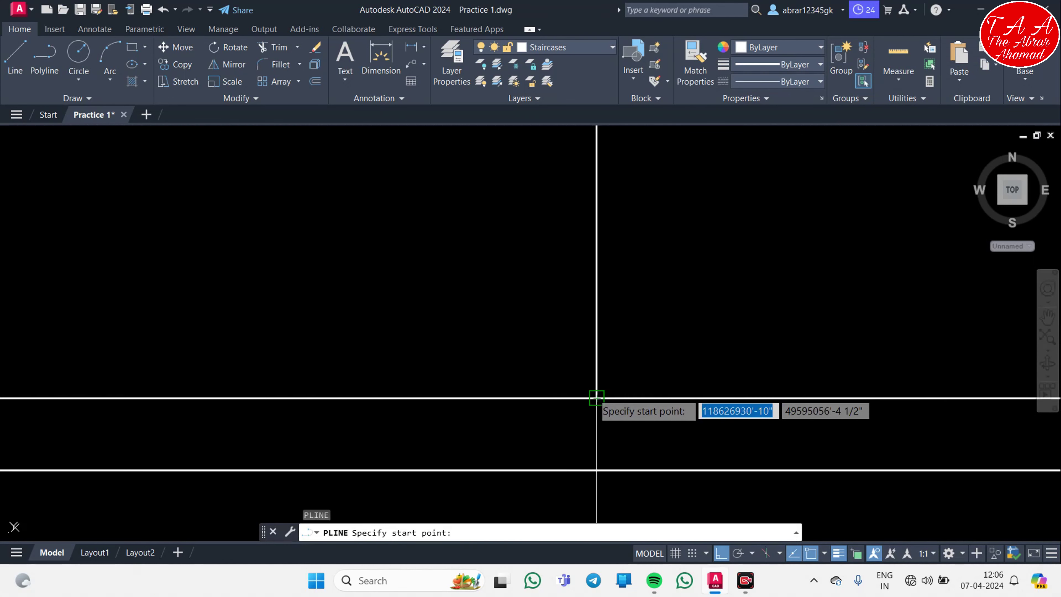
click(596, 397)
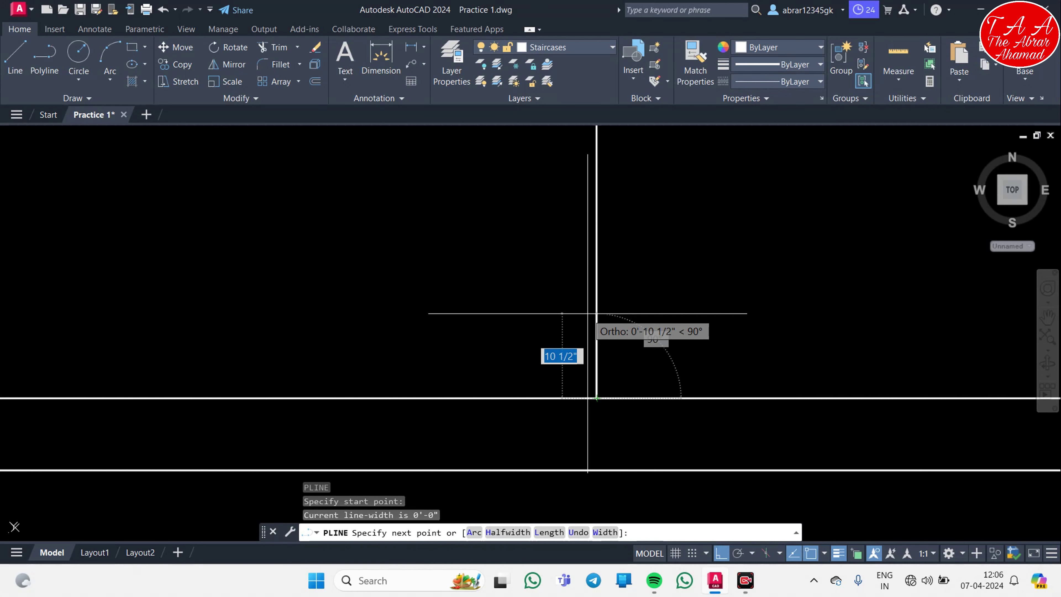
key(Return)
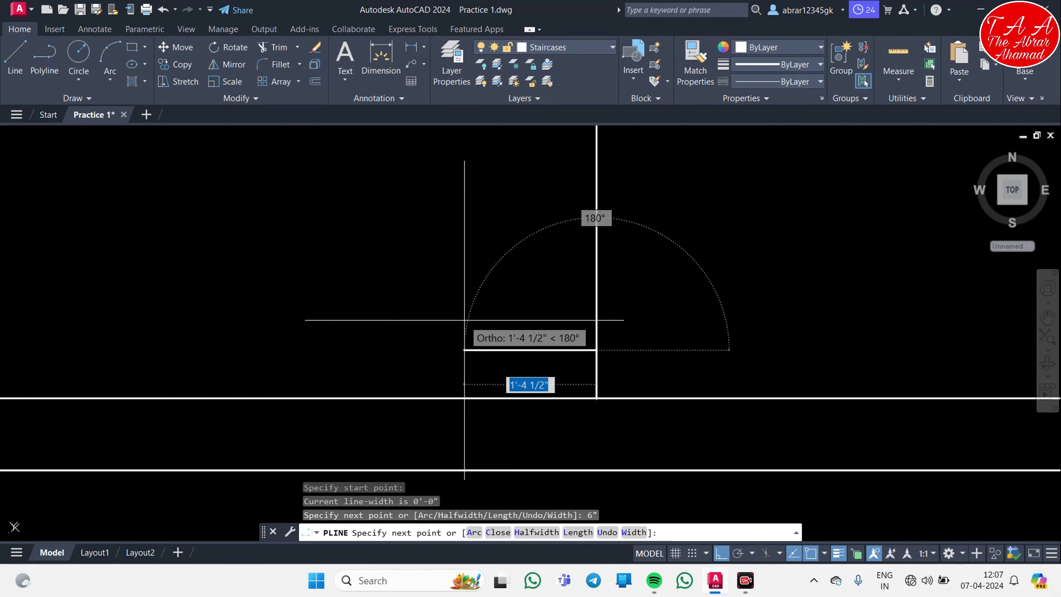
key(Return)
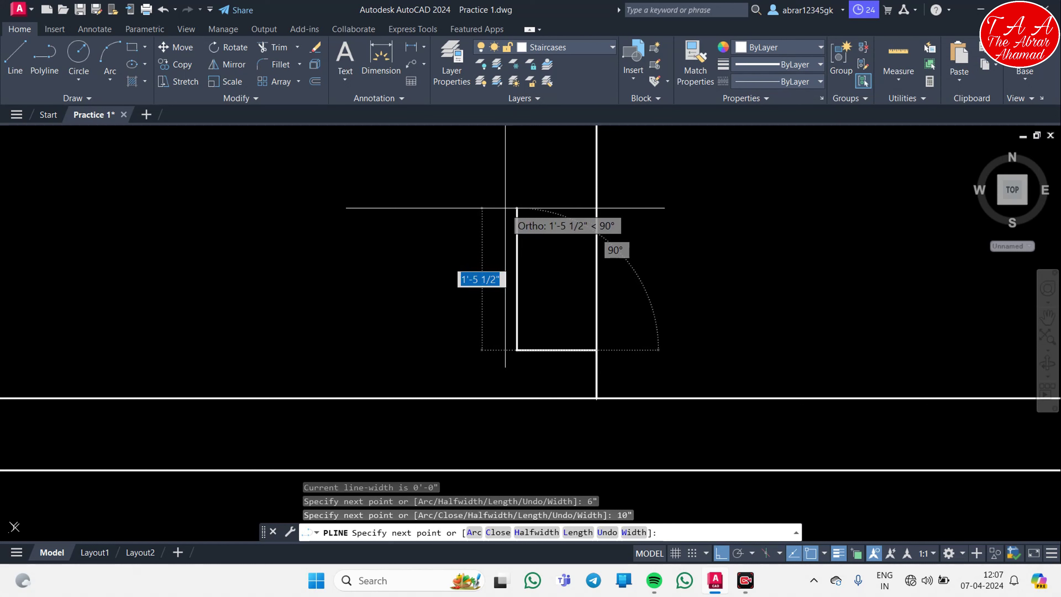
key(Return)
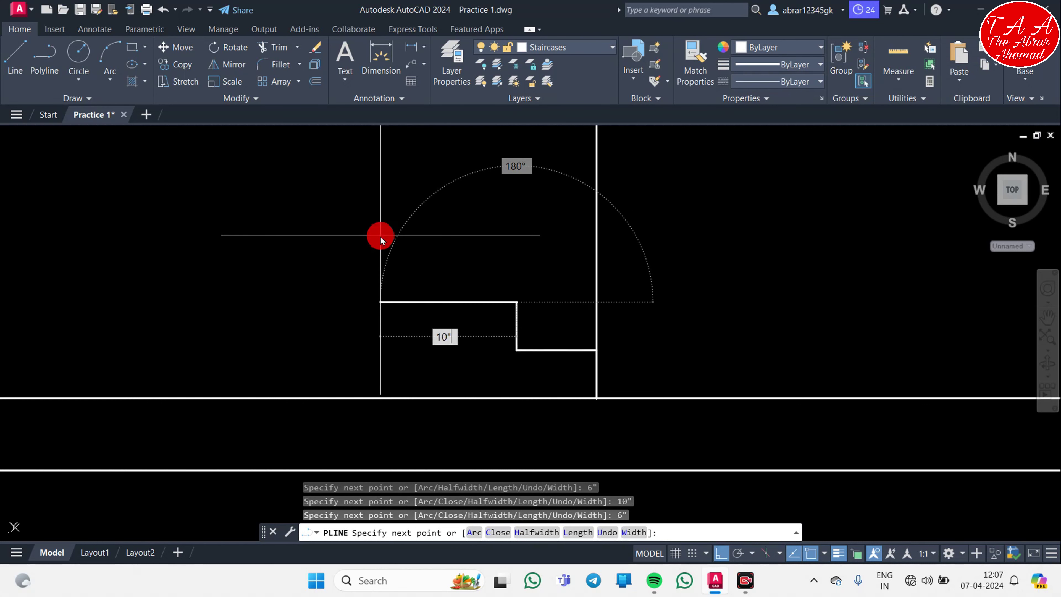
key(Escape)
- Window-select the stepped profile and begin copying it from its bottom endpoint
click(382, 215)
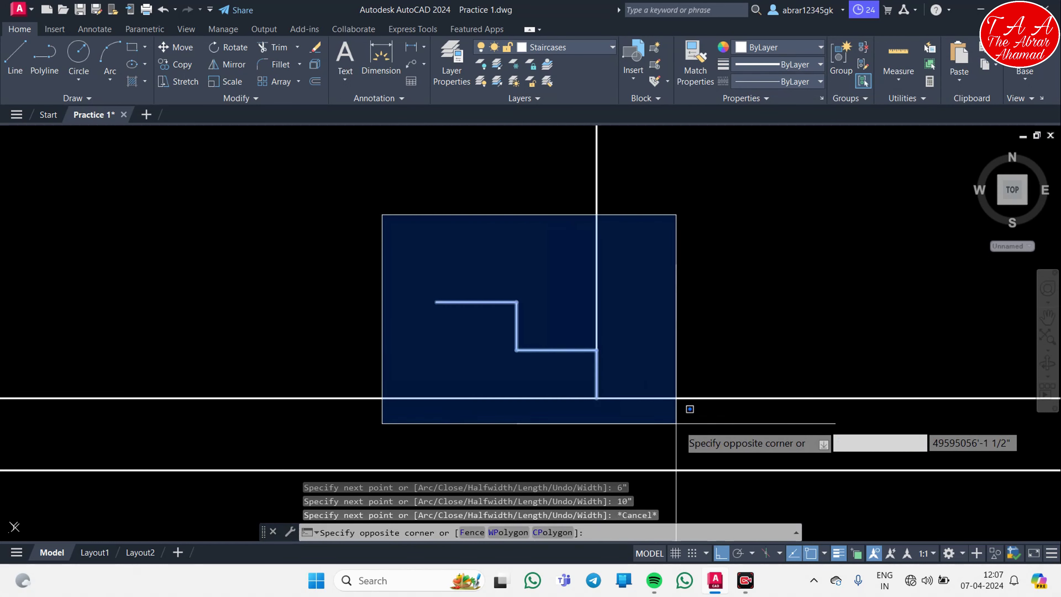
click(680, 440)
text(co)
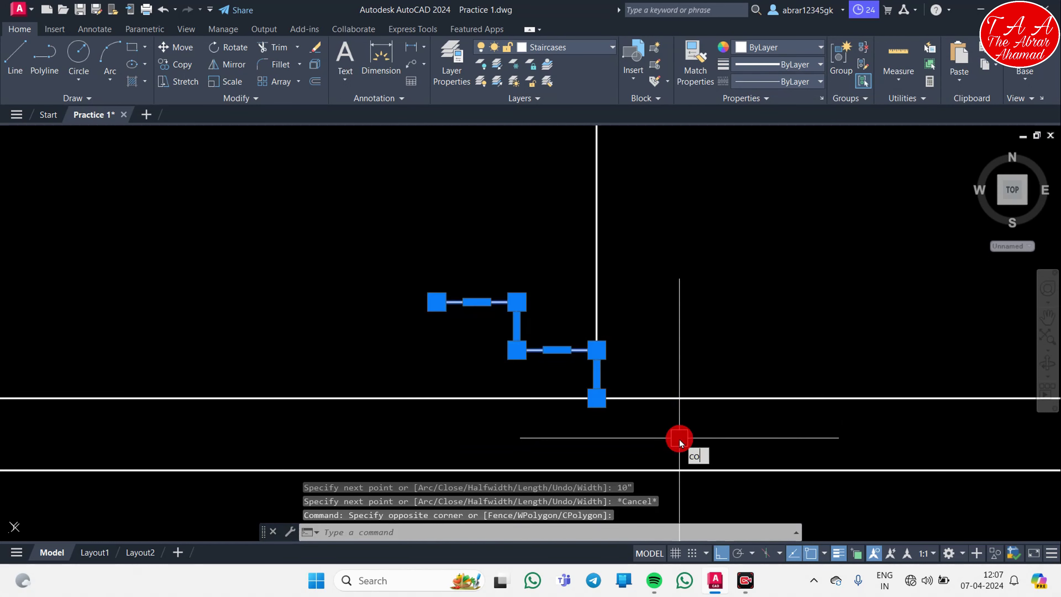
key(Return)
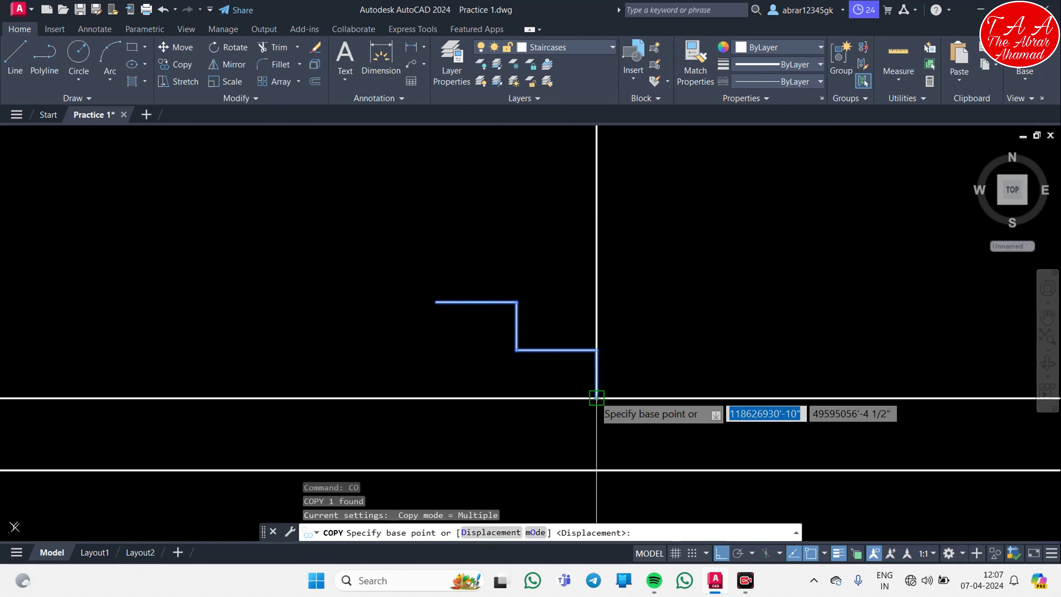
click(596, 398)
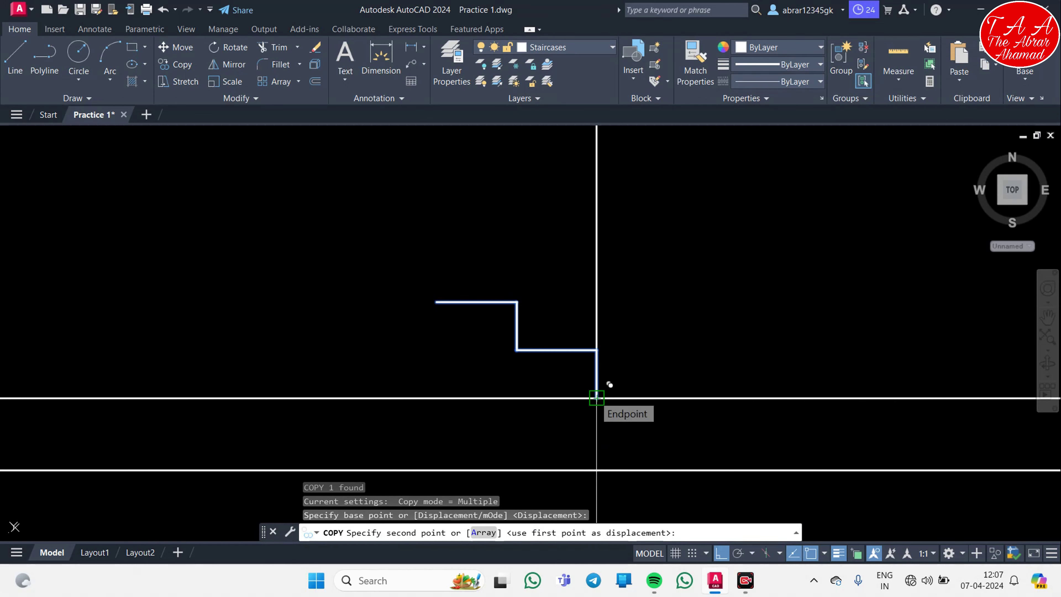
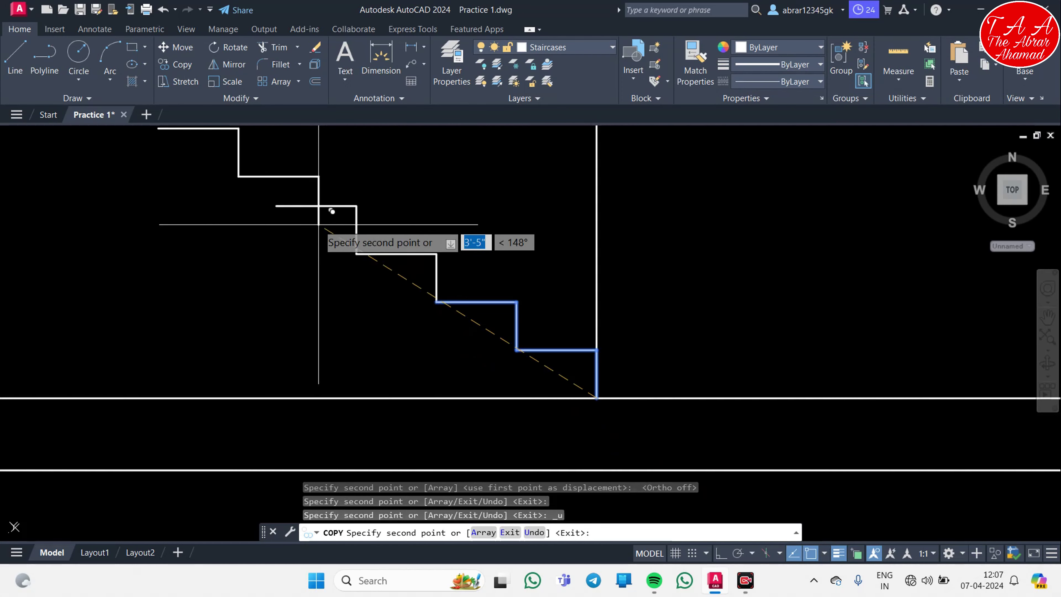
- Cancel the unfinished copy and extend the landing line left to the wall
mouse_move(308, 218)
middle_down()
mouse_move(294, 249)
mouse_move(443, 350)
middle_up()
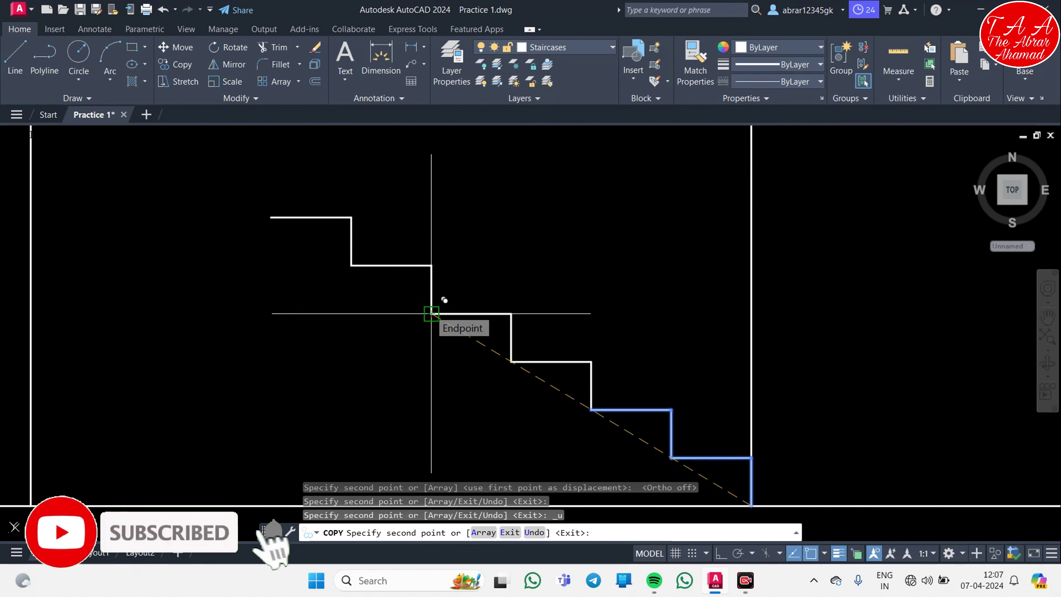
middle_drag(342, 268, 426, 389)
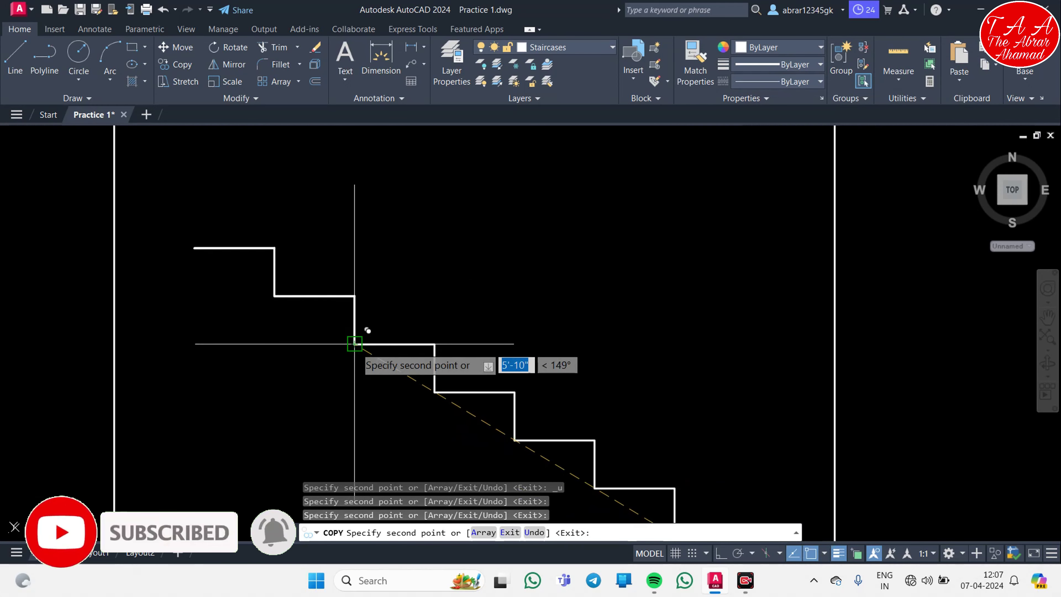
middle_drag(355, 343, 226, 249)
scroll(248, 309, down, 1)
scroll(286, 384, down, 1)
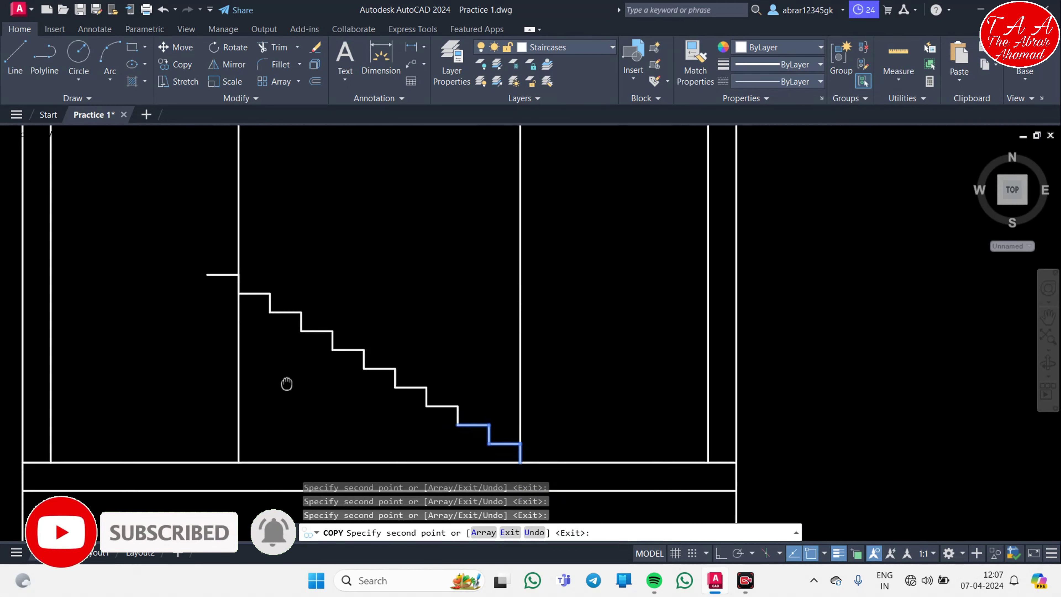
key(Escape)
middle_drag(286, 384, 332, 303)
scroll(331, 309, up, 1)
scroll(355, 326, down, 1)
text(ex)
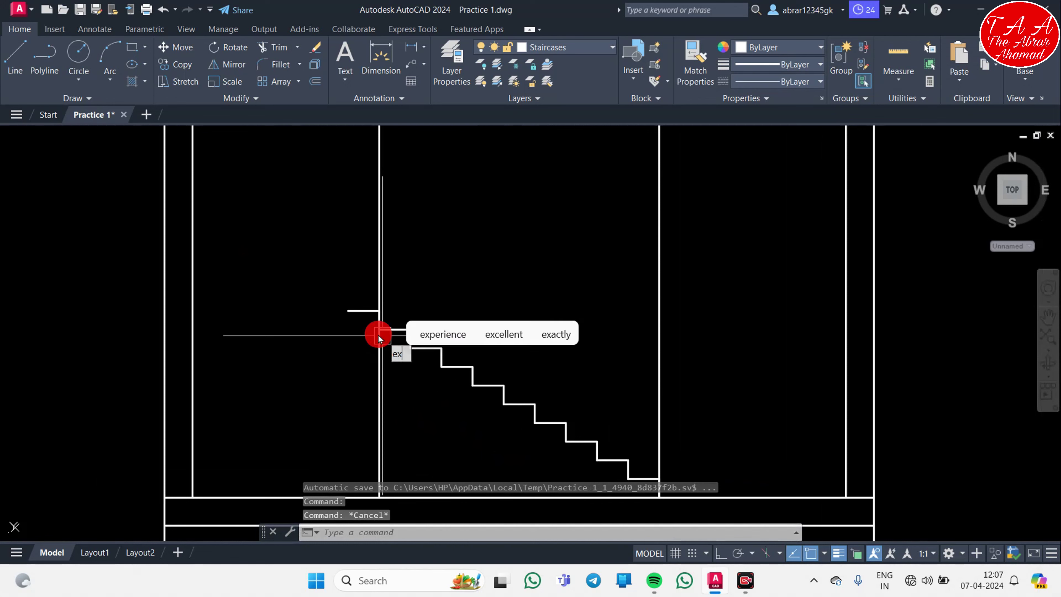
key(Return)
click(296, 306)
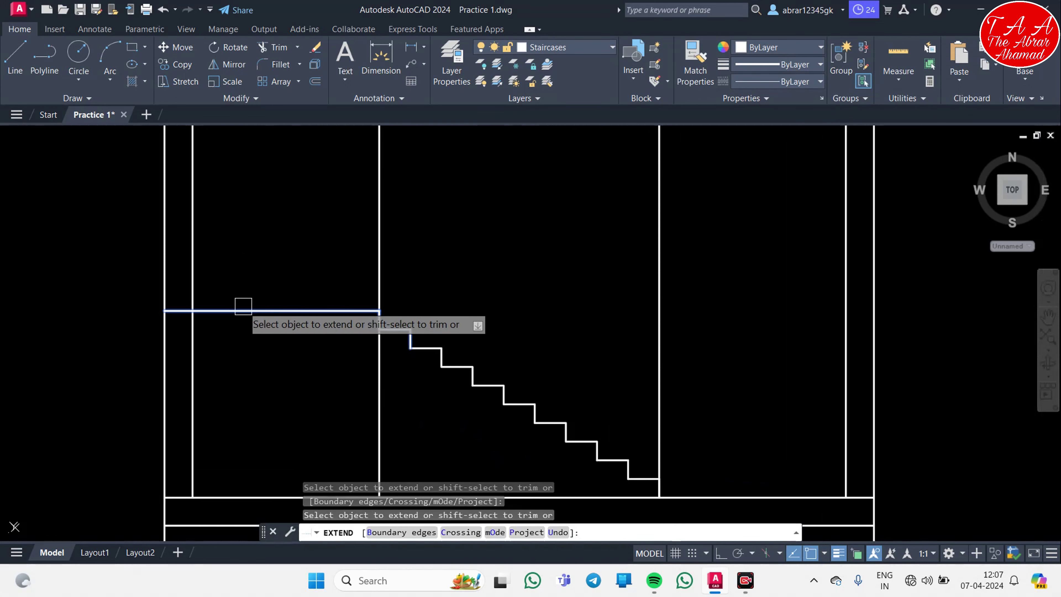
key(Escape)
scroll(339, 379, down, 2)
scroll(375, 277, up, 2)
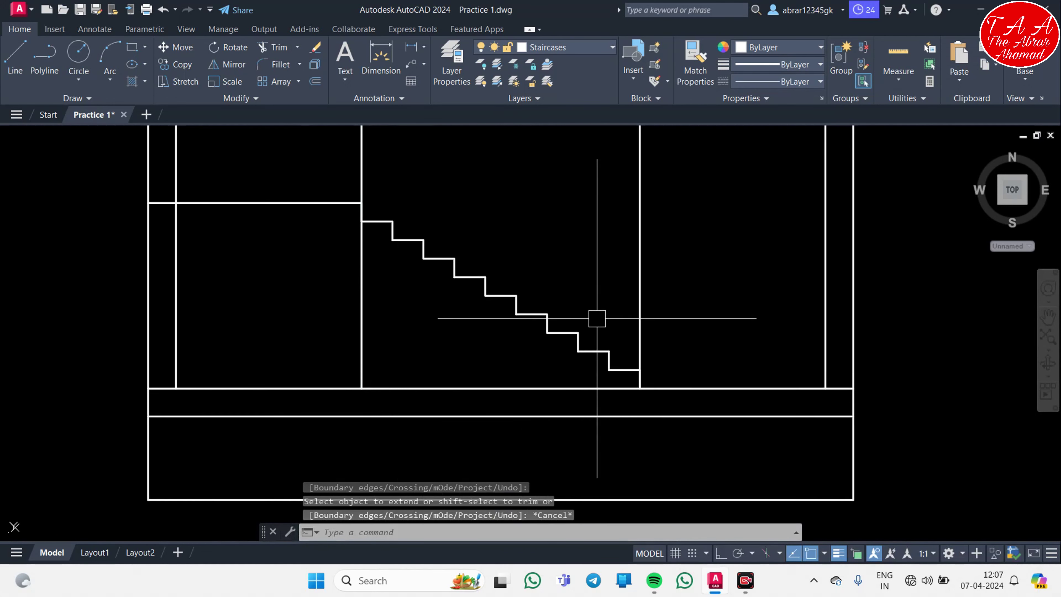
- Mirror the lower flight and landing line about the landing, keeping the originals
click(293, 166)
click(645, 424)
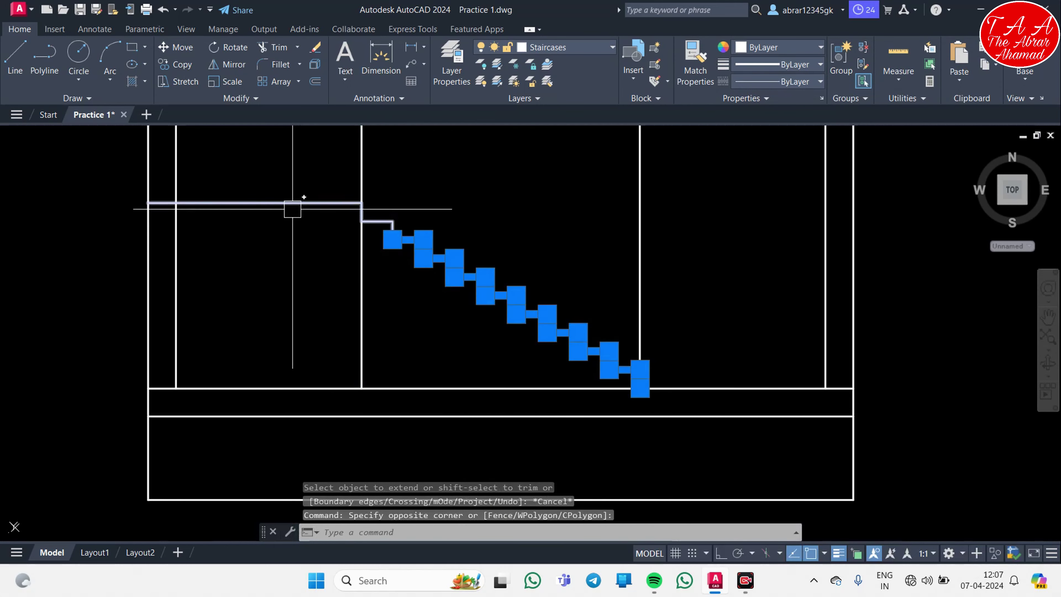
click(293, 205)
text(m)
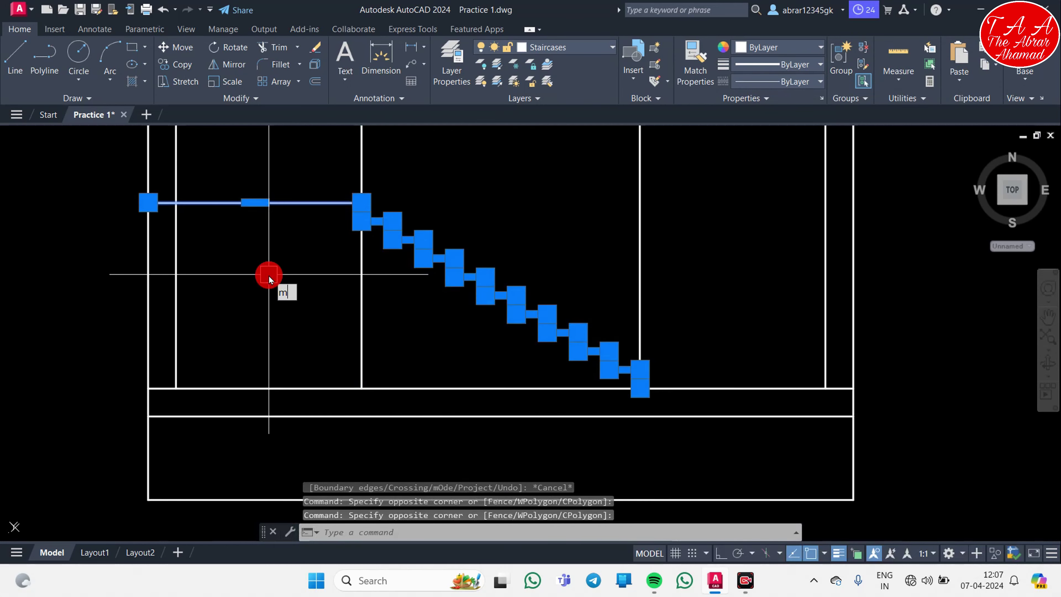
text(i)
key(Return)
click(362, 203)
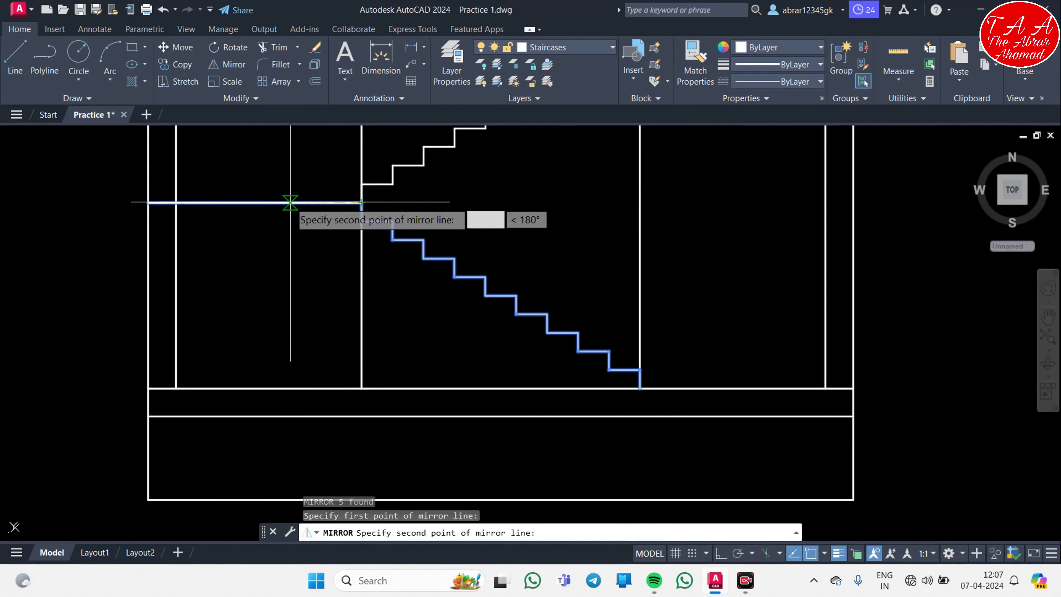
click(249, 283)
text(n)
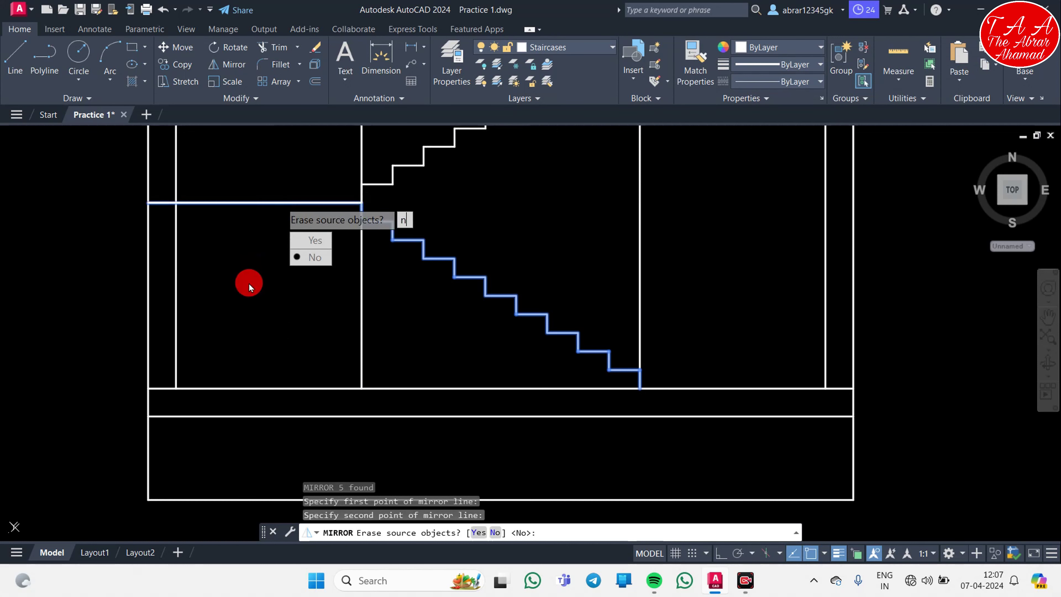
key(Return)
scroll(315, 302, down, 4)
- Start a line at the vertical line's endpoint, then abandon it
scroll(430, 221, up, 5)
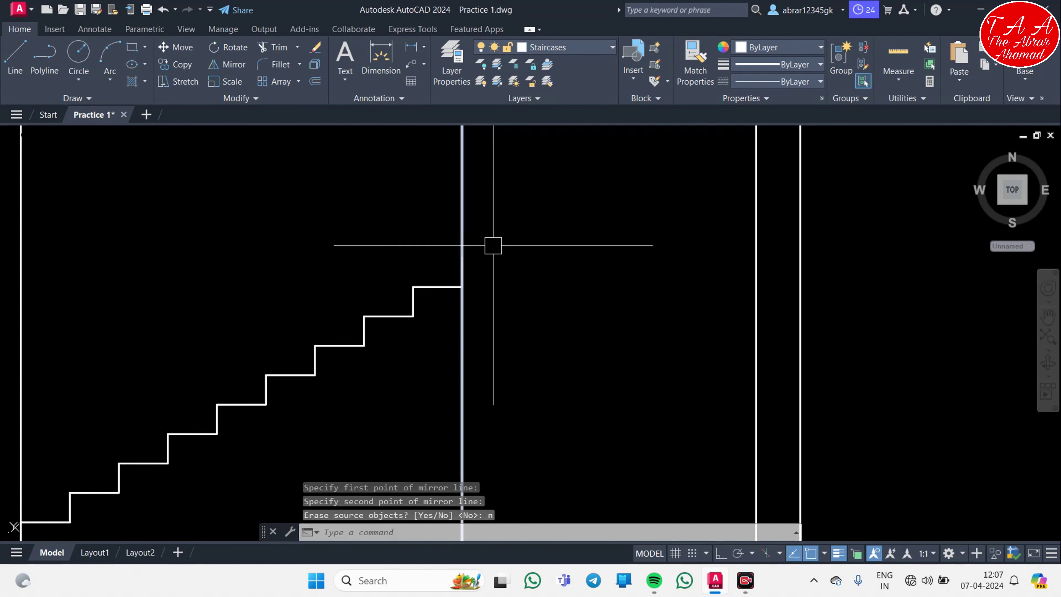
drag(353, 330, 534, 289)
scroll(401, 272, up, 4)
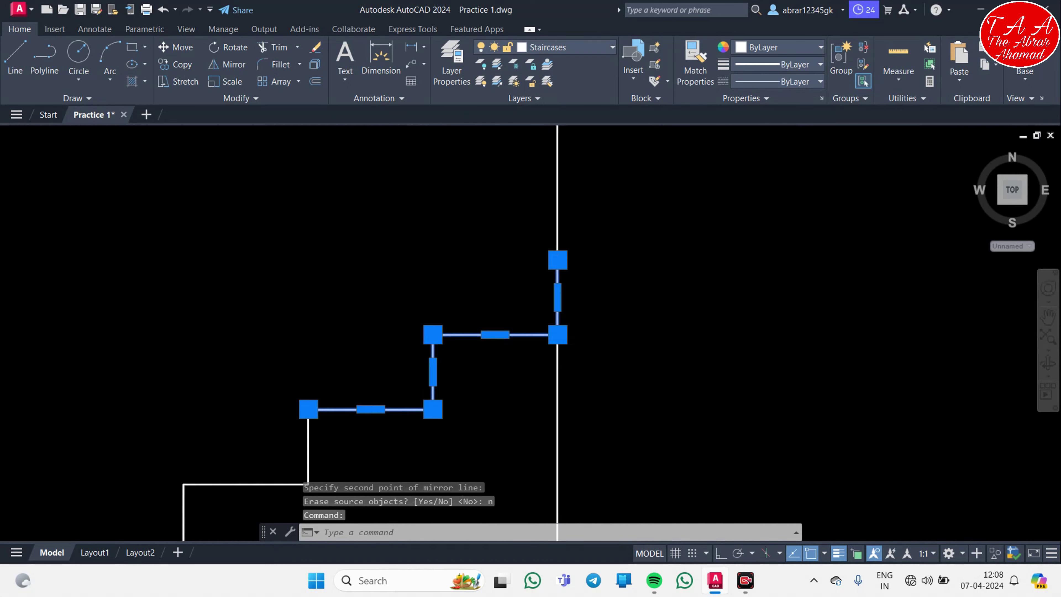
scroll(400, 271, up, 2)
key(Escape)
text(l)
key(Return)
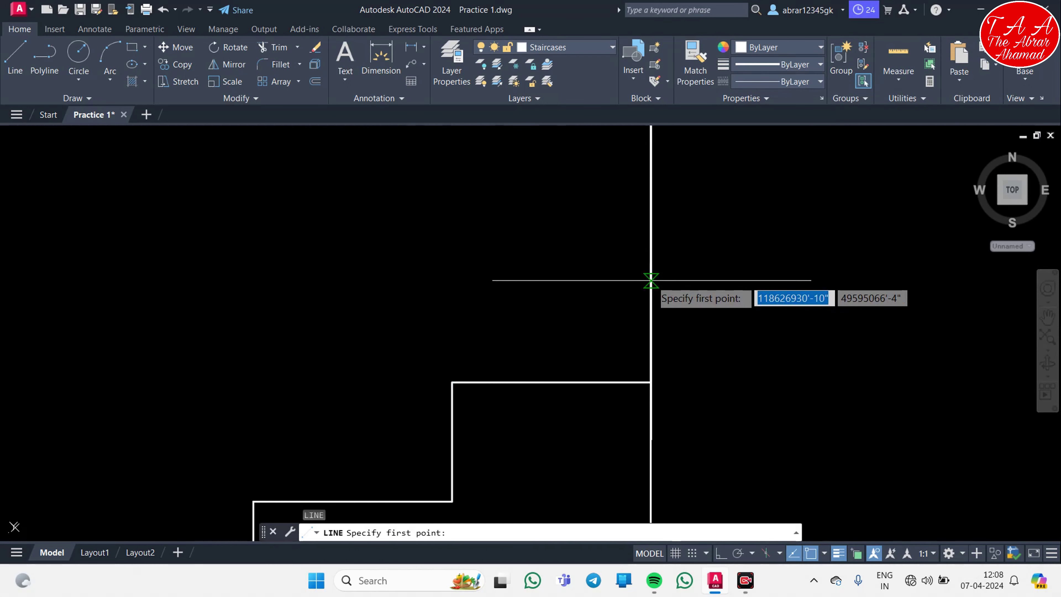
click(651, 251)
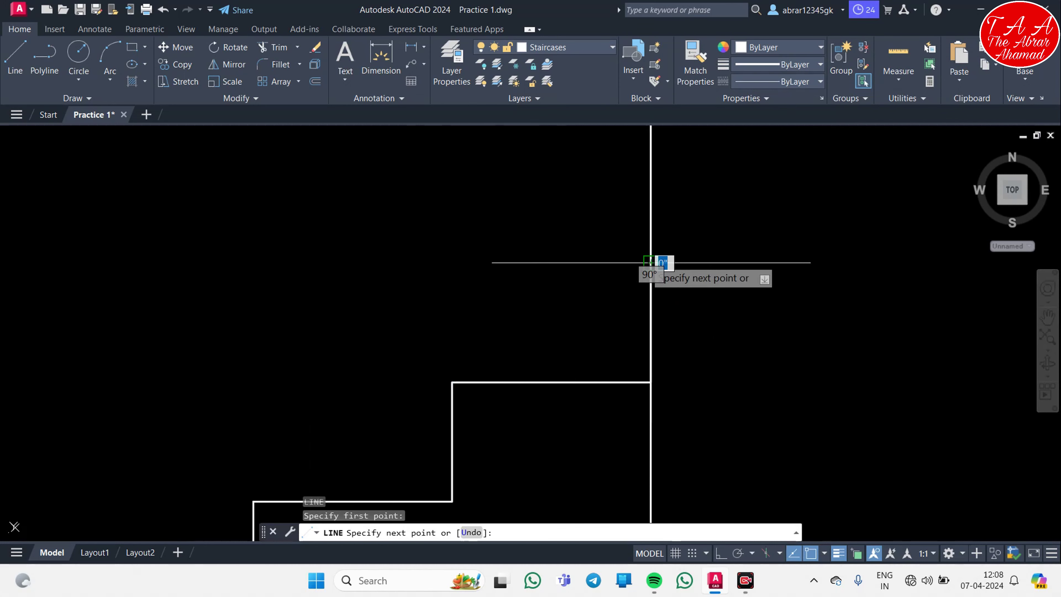
scroll(658, 257, down, 2)
middle_drag(789, 303, 476, 319)
scroll(476, 319, down, 3)
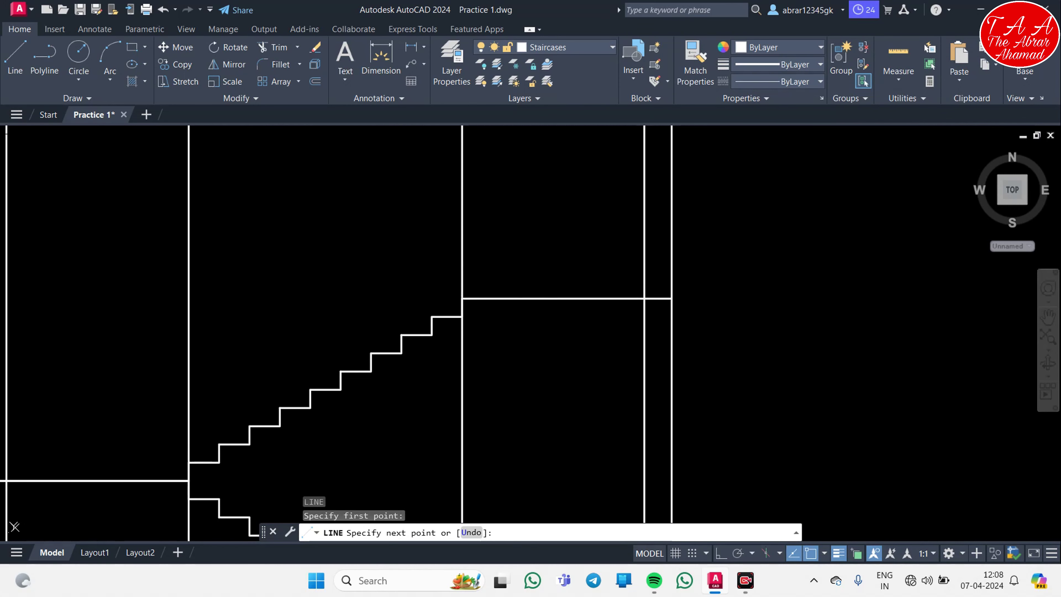
key(Escape)
- Select the top landing line, the upper flight steps and the left landing line
middle_drag(584, 331, 698, 293)
scroll(633, 280, down, 2)
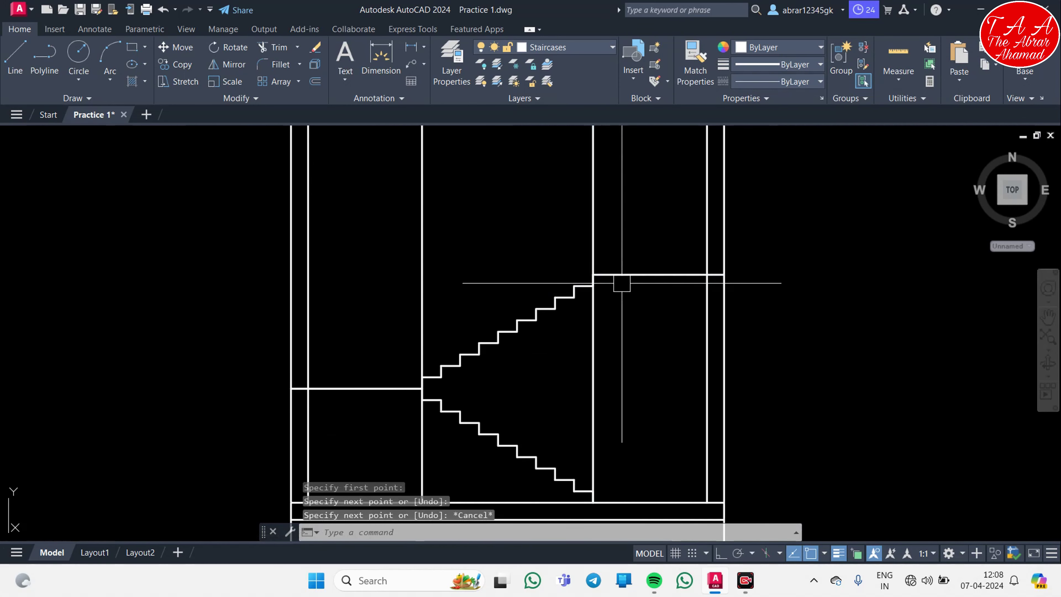
middle_drag(577, 353, 578, 322)
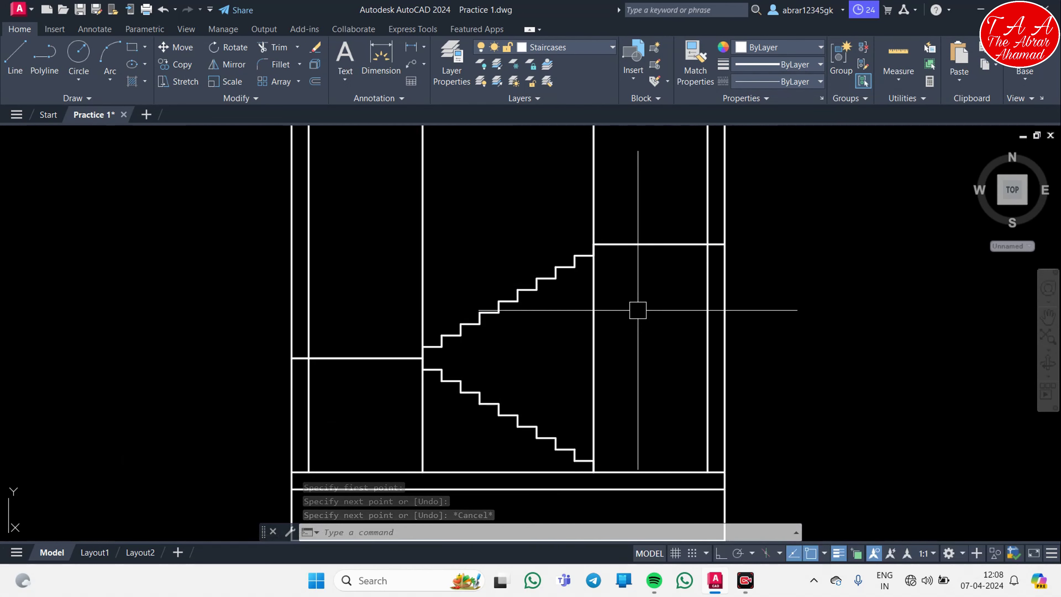
click(653, 271)
click(602, 255)
click(422, 144)
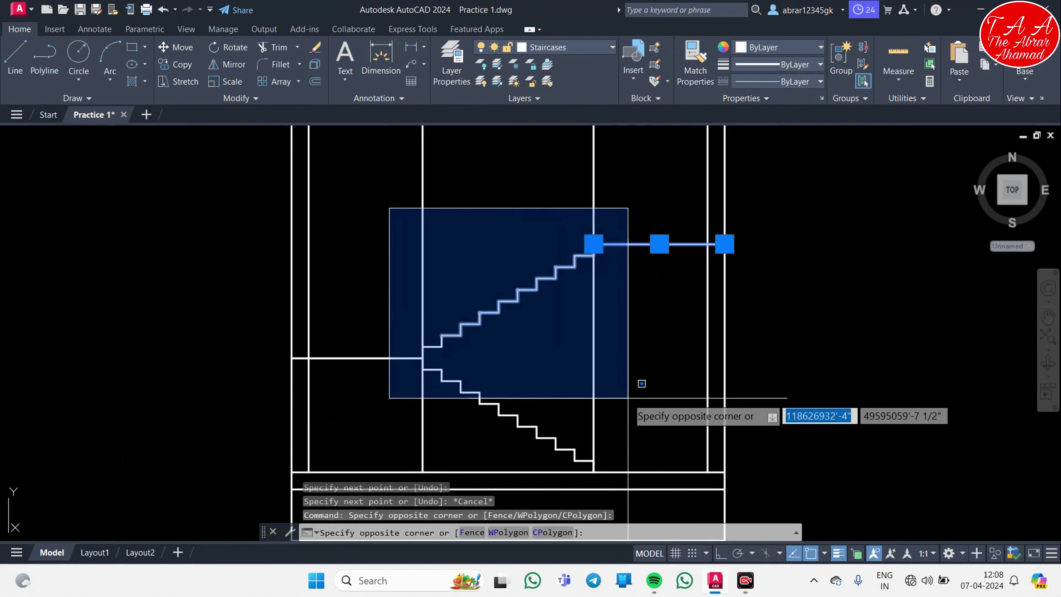
click(639, 379)
click(357, 357)
text(m)
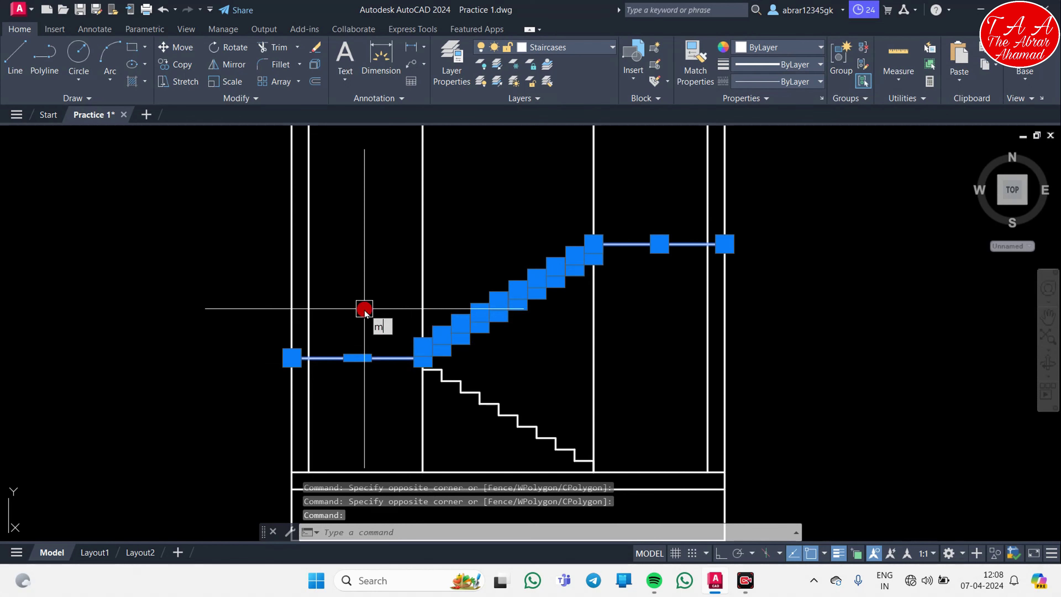
- Mirror the selection about a horizontal line along the top landing, keeping the originals
text(i)
key(Return)
scroll(600, 252, up, 4)
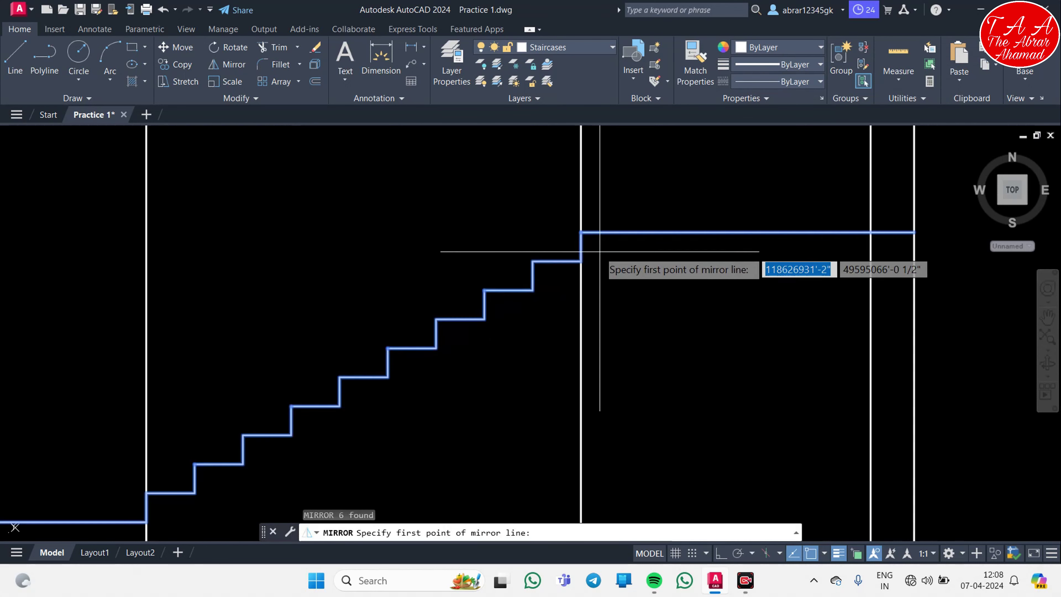
click(581, 232)
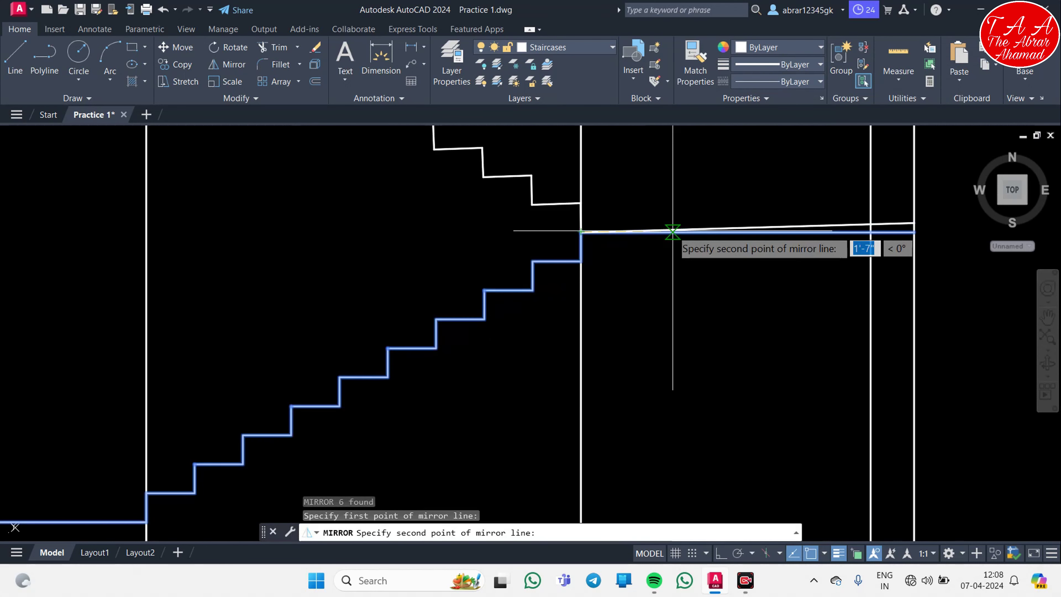
scroll(684, 334, down, 4)
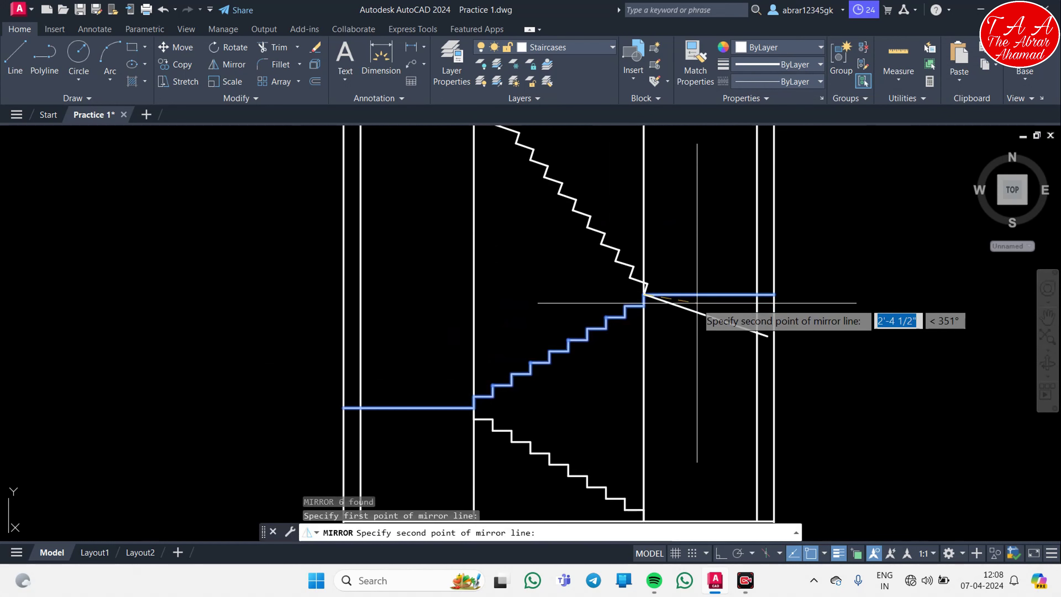
key(F8)
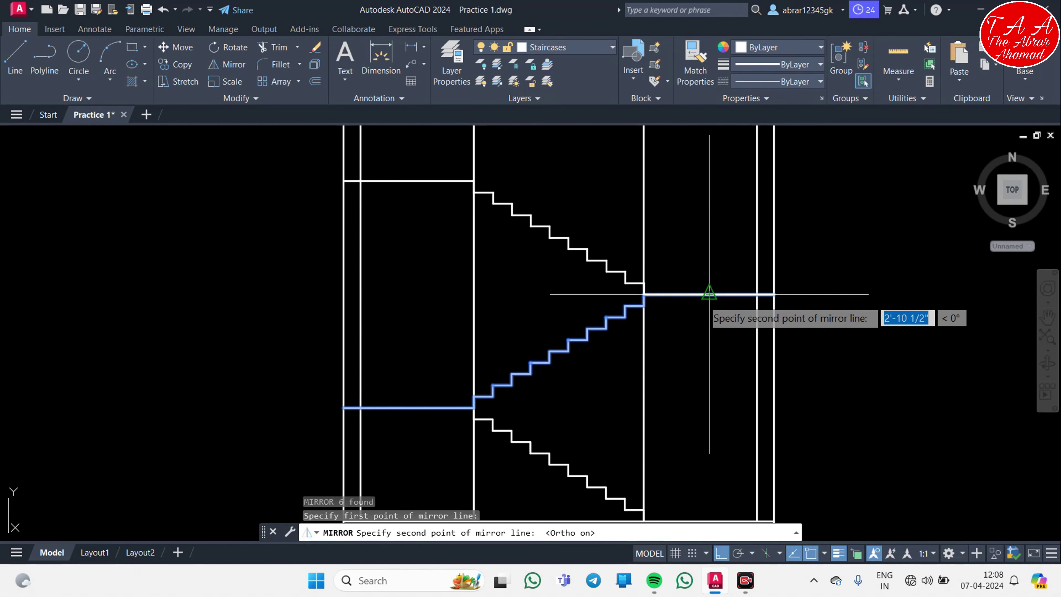
click(704, 300)
click(724, 360)
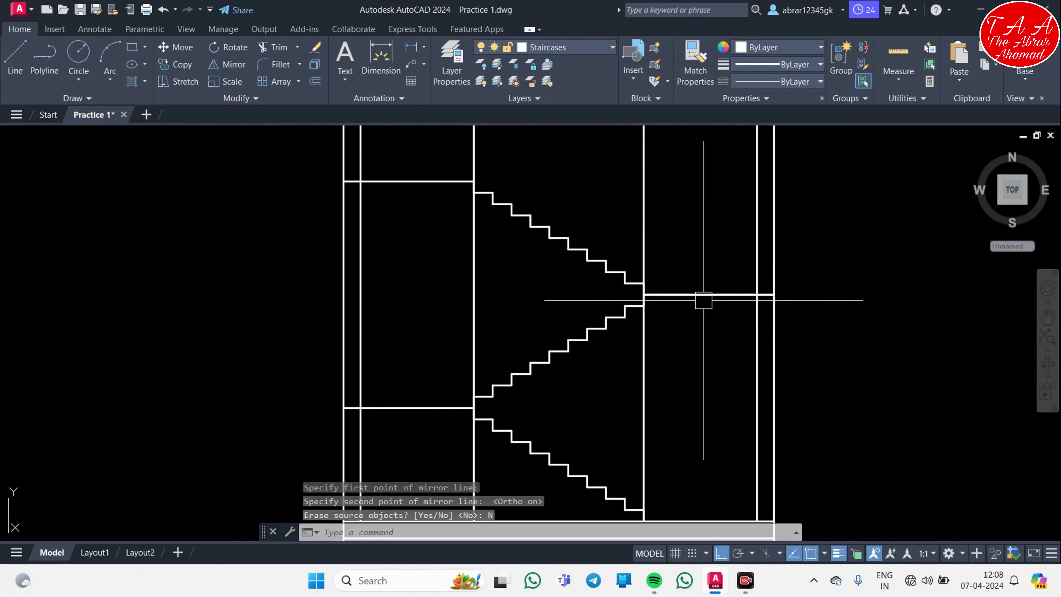
scroll(637, 333, down, 2)
scroll(490, 355, down, 2)
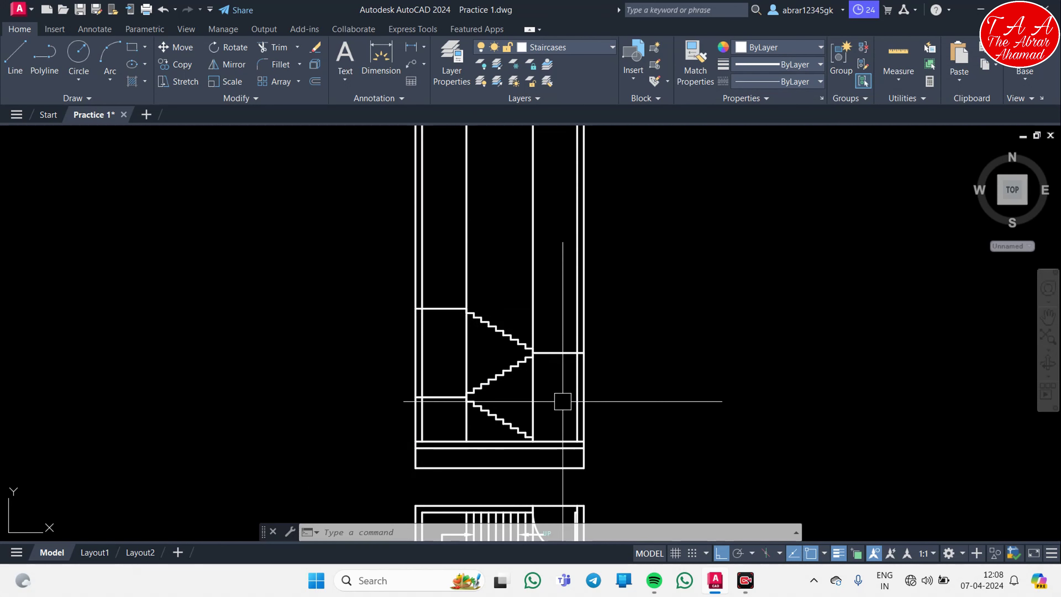
- Window-select the landing lines and upper flight, then remove the lower flight from the selection
middle_drag(563, 402, 613, 388)
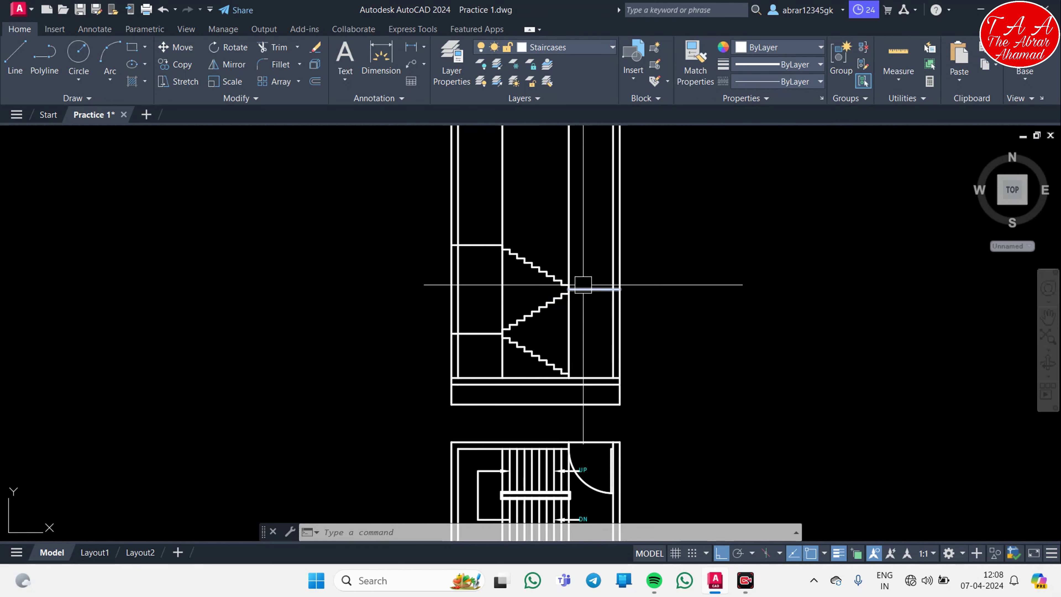
scroll(591, 284, up, 6)
scroll(604, 317, down, 4)
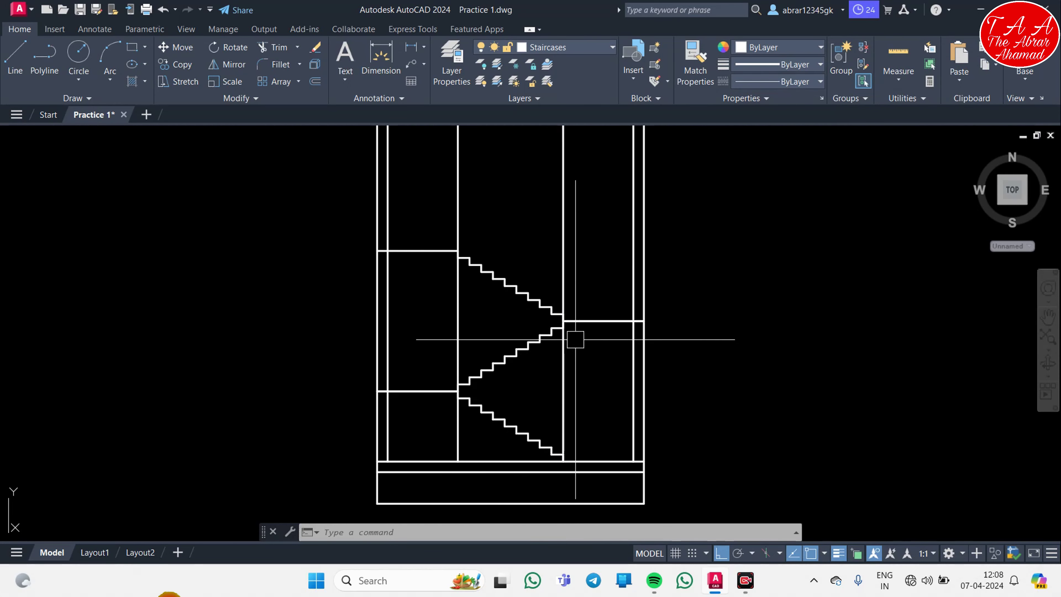
middle_drag(591, 318, 630, 364)
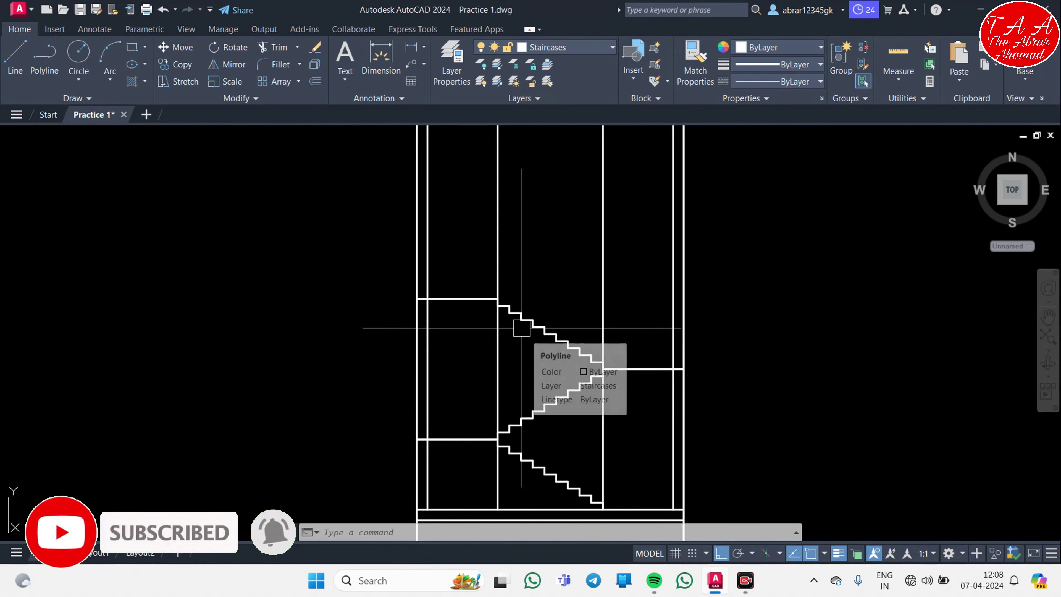
click(368, 264)
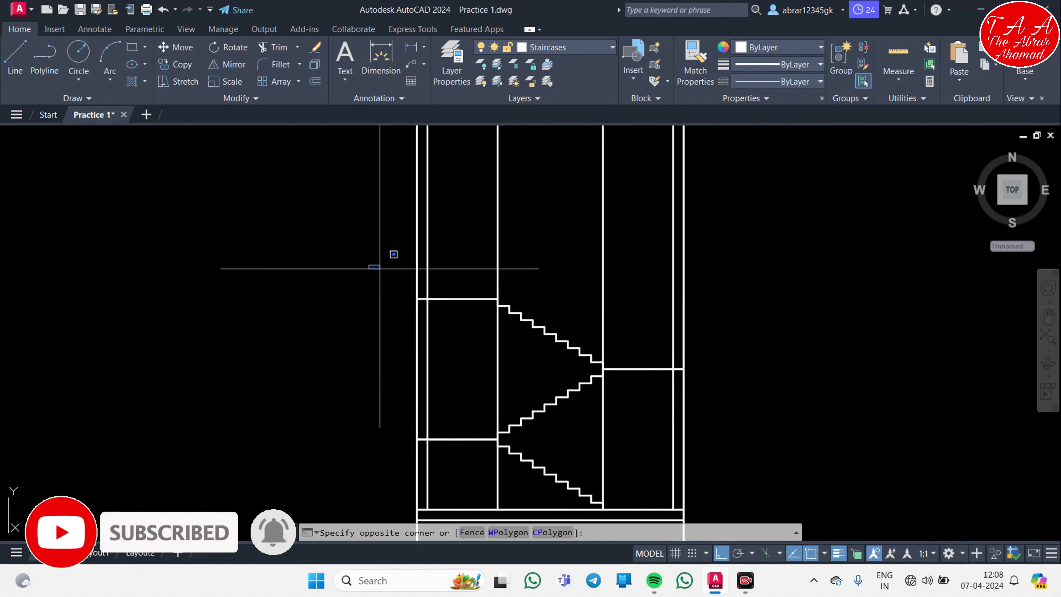
click(723, 383)
click(590, 382)
scroll(591, 382, up, 5)
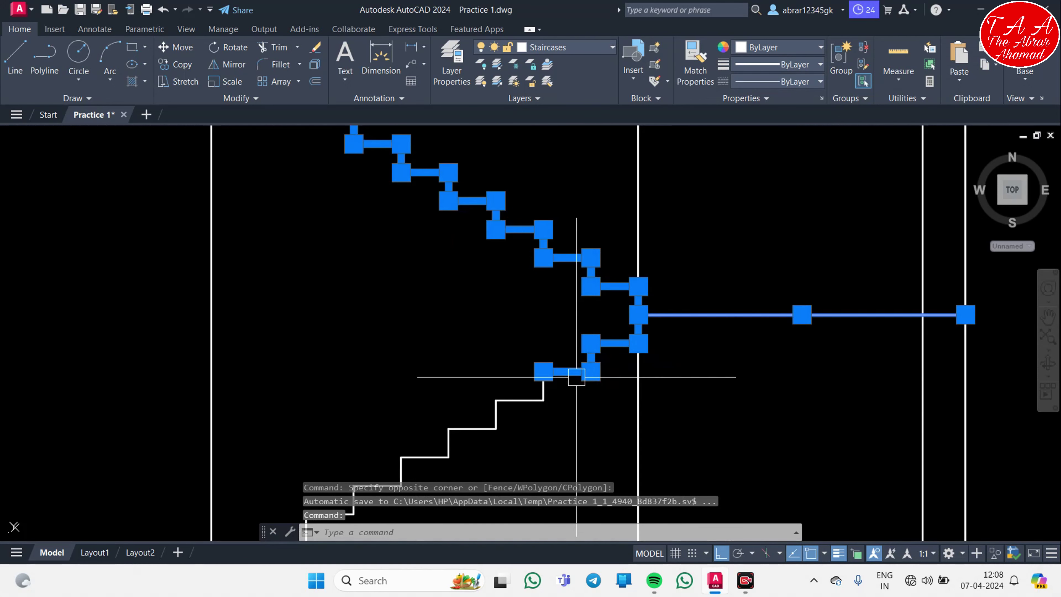
key(ctrl)
key(Escape)
mouse_move(566, 371)
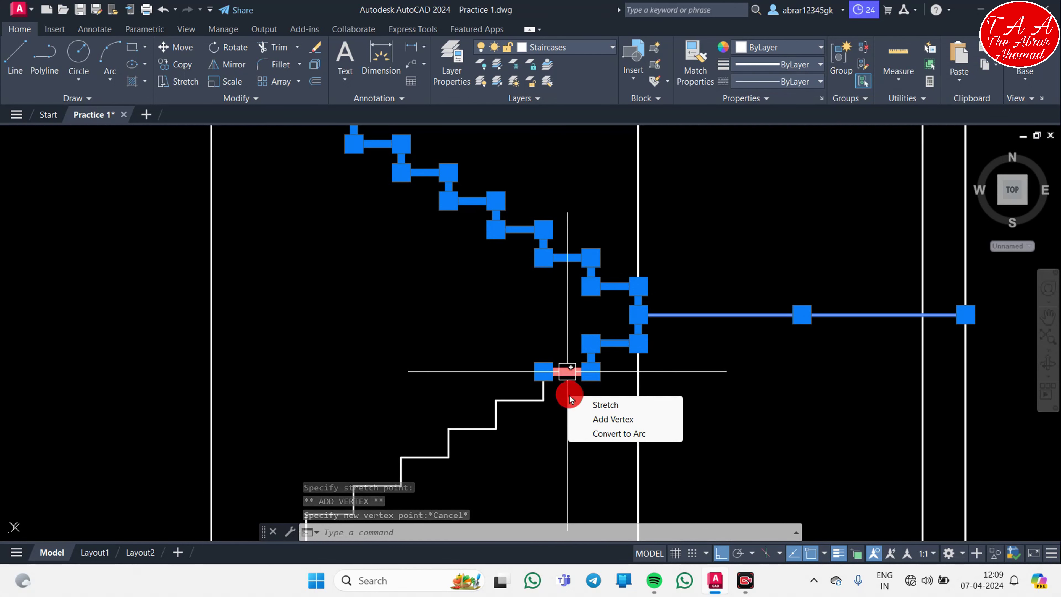
shift+click(577, 371)
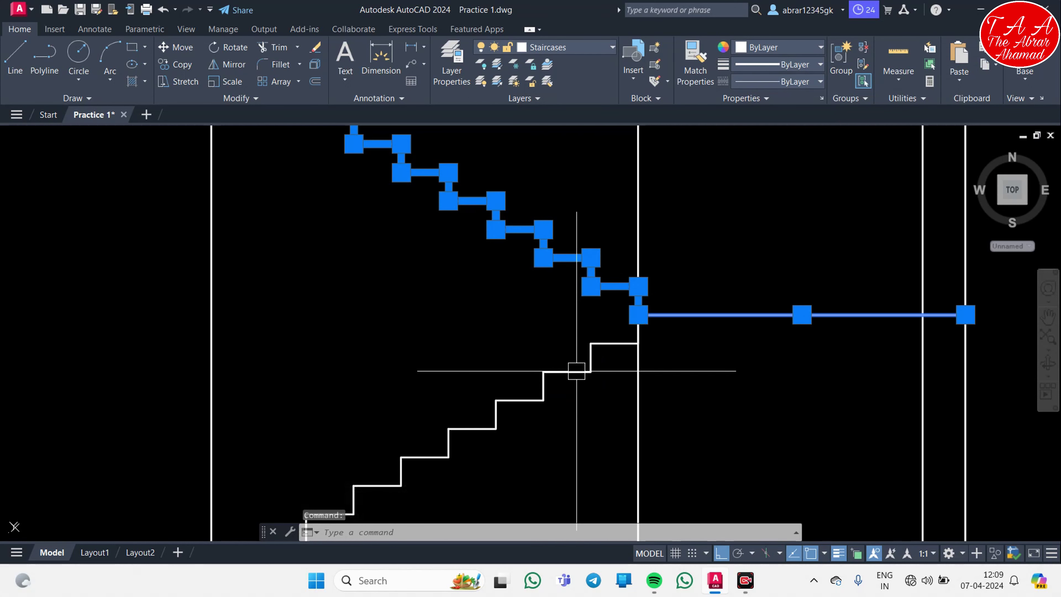
scroll(625, 389, down, 3)
- Mirror the selected flight about the horizontal landing line, keeping the original
text(mi)
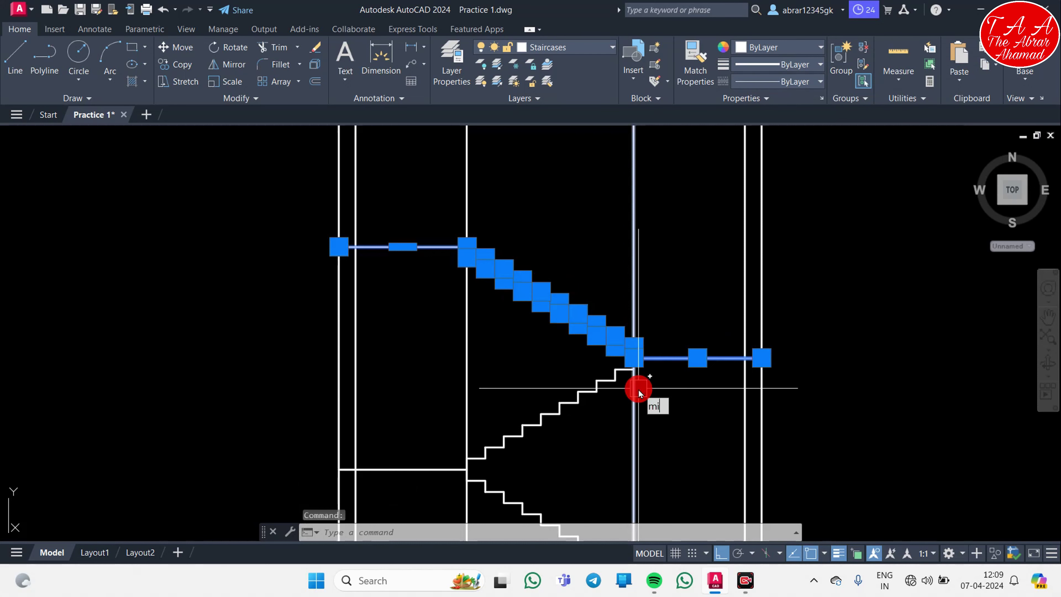
key(Return)
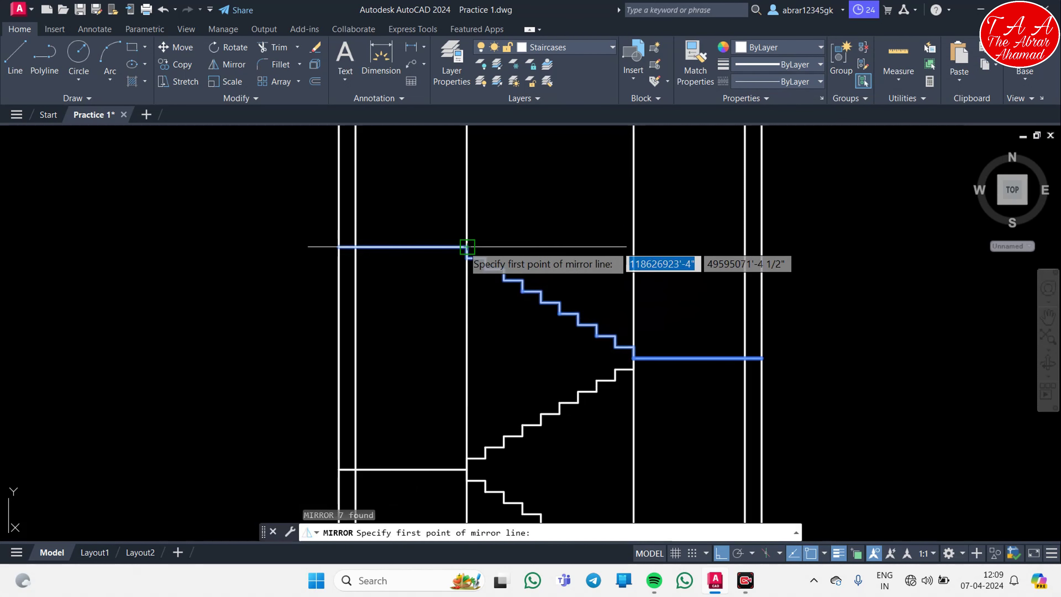
click(466, 247)
click(411, 250)
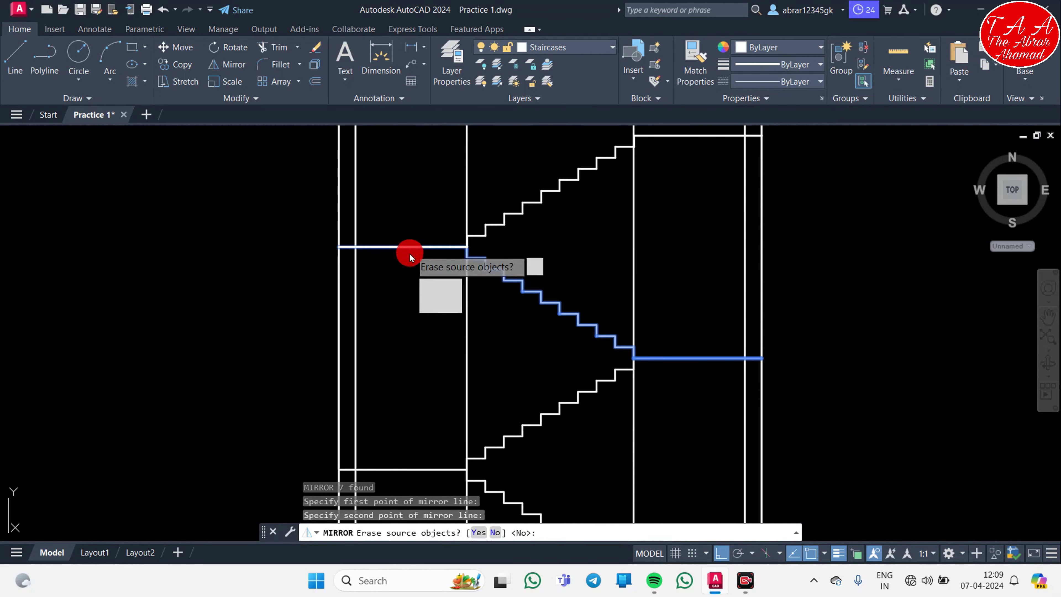
text(n)
key(Return)
scroll(469, 293, down, 2)
middle_drag(563, 285, 480, 321)
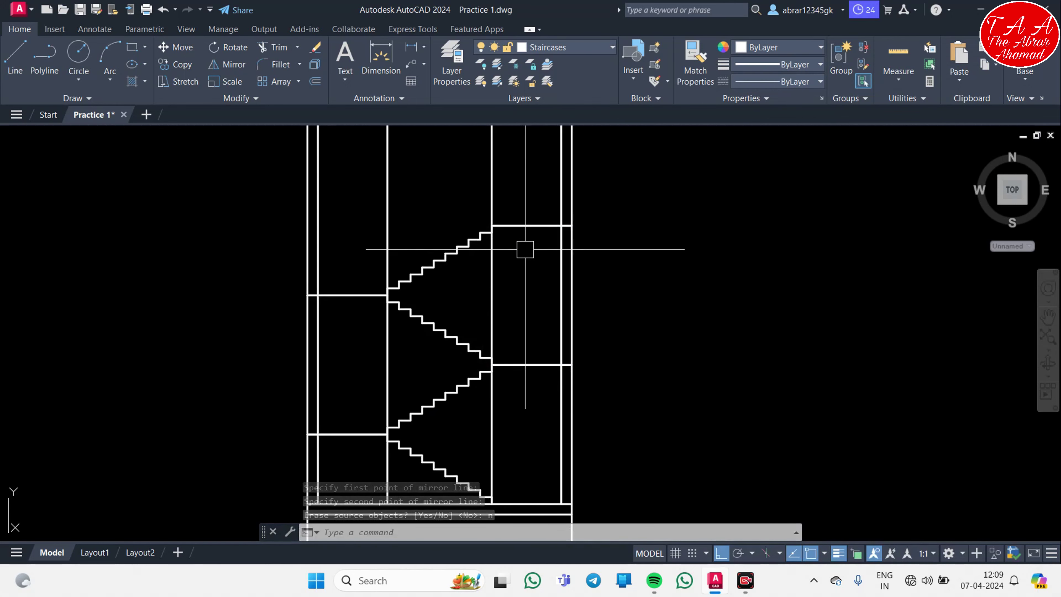
middle_drag(461, 304, 466, 339)
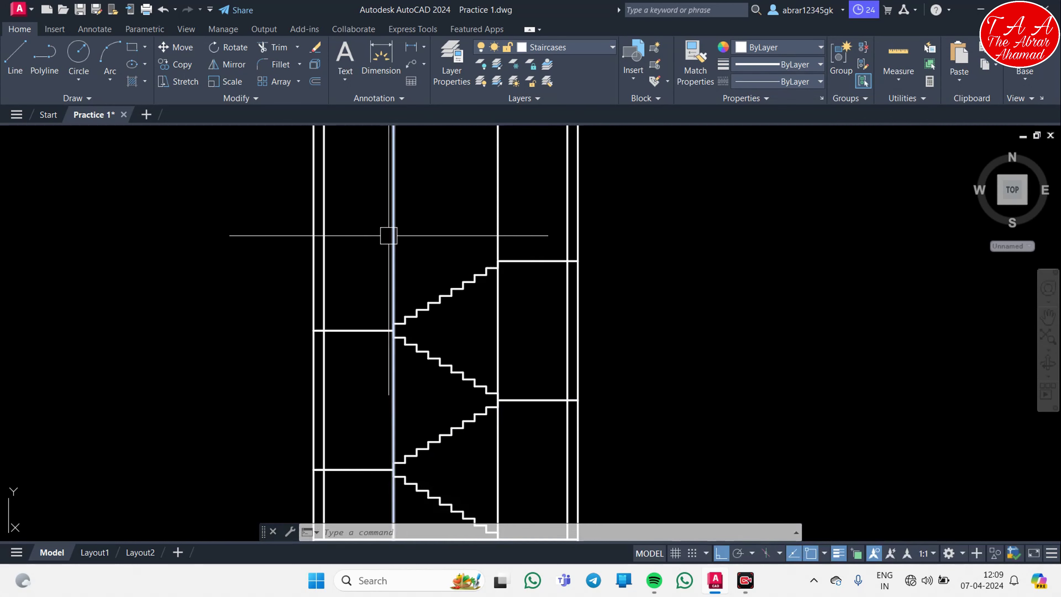
- Attempt to mirror the upper flight and its landing, then cancel
click(357, 212)
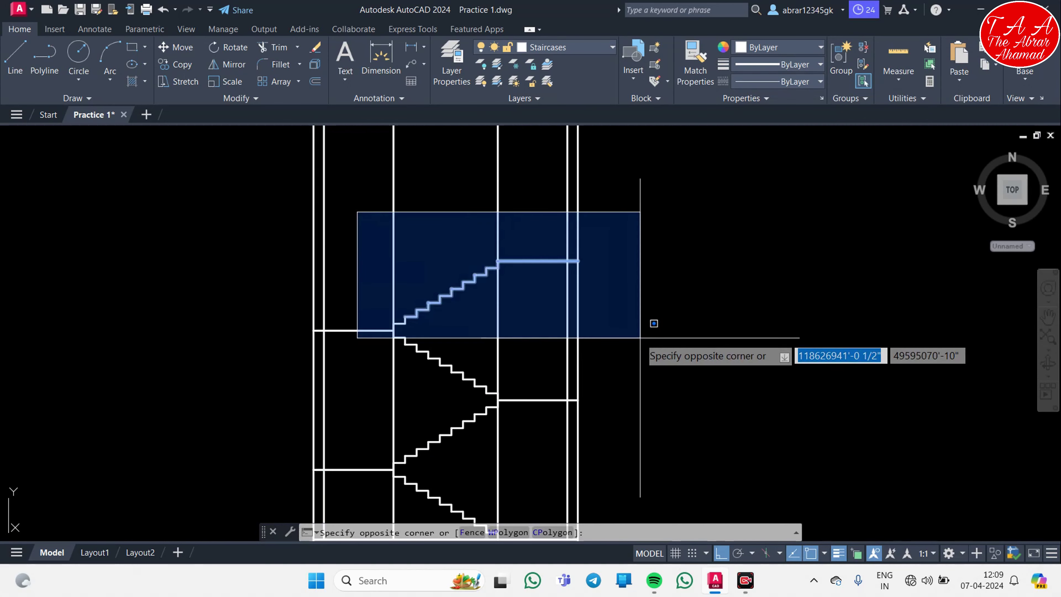
click(647, 319)
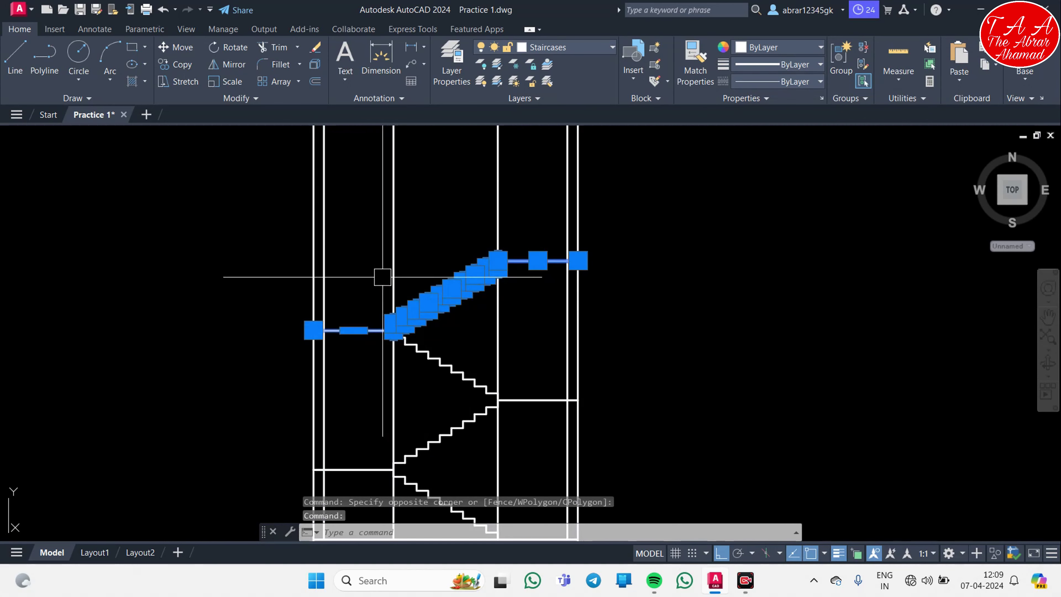
text(mi)
key(Return)
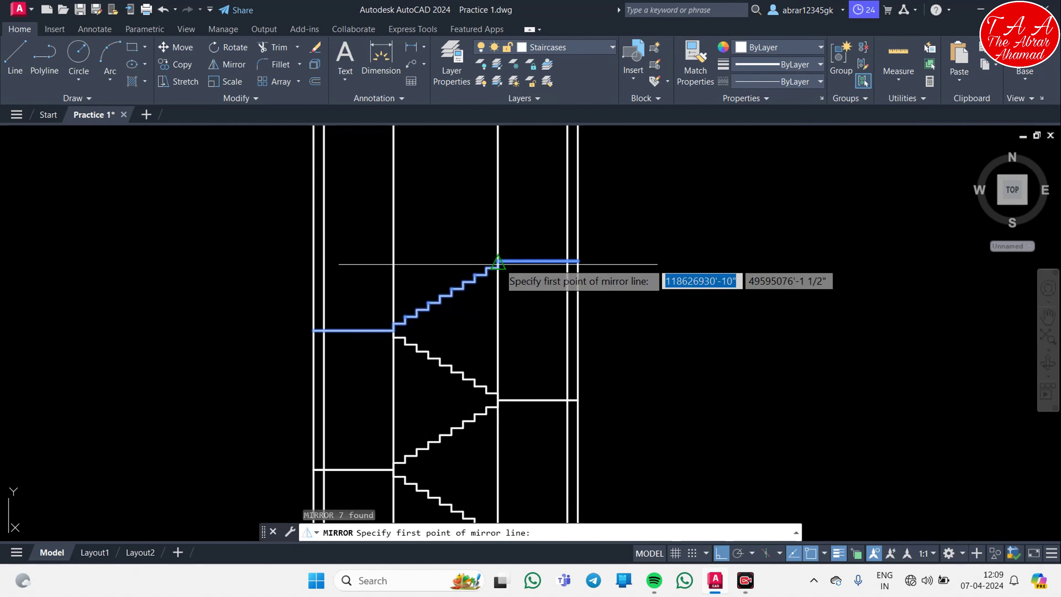
click(498, 265)
scroll(518, 262, up, 8)
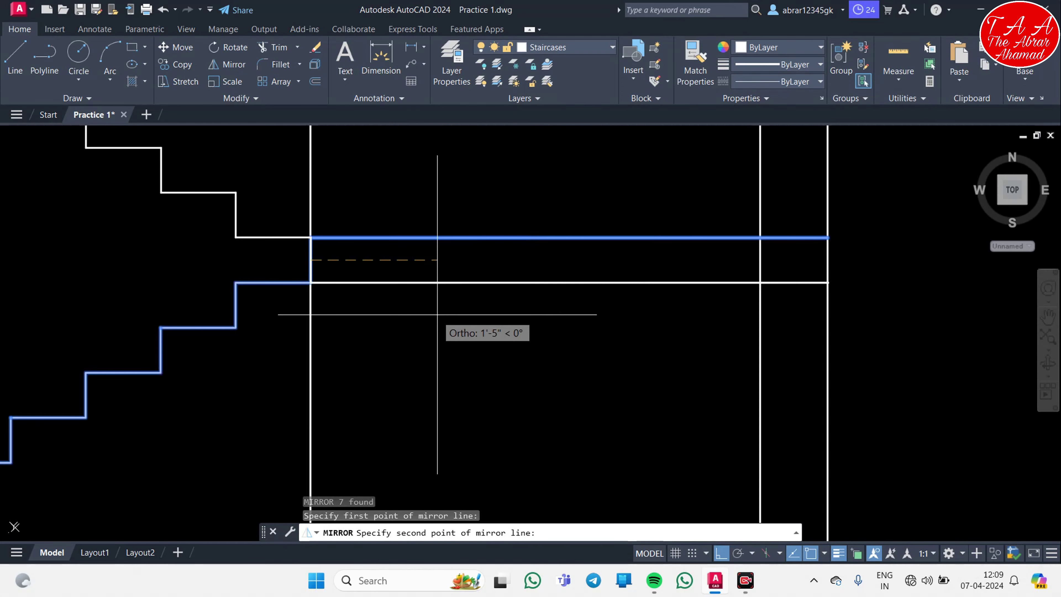
key(ctrl+z)
key(Escape)
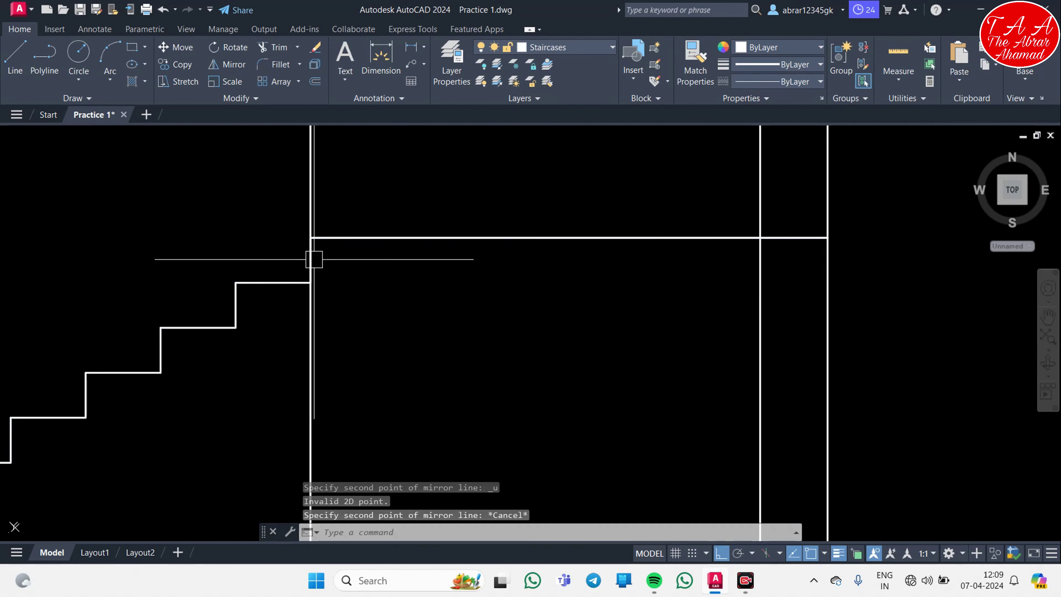
scroll(437, 284, down, 4)
- Select the upper staircase and landing plus the lower stair segment and lower-left landing line
click(410, 261)
click(858, 345)
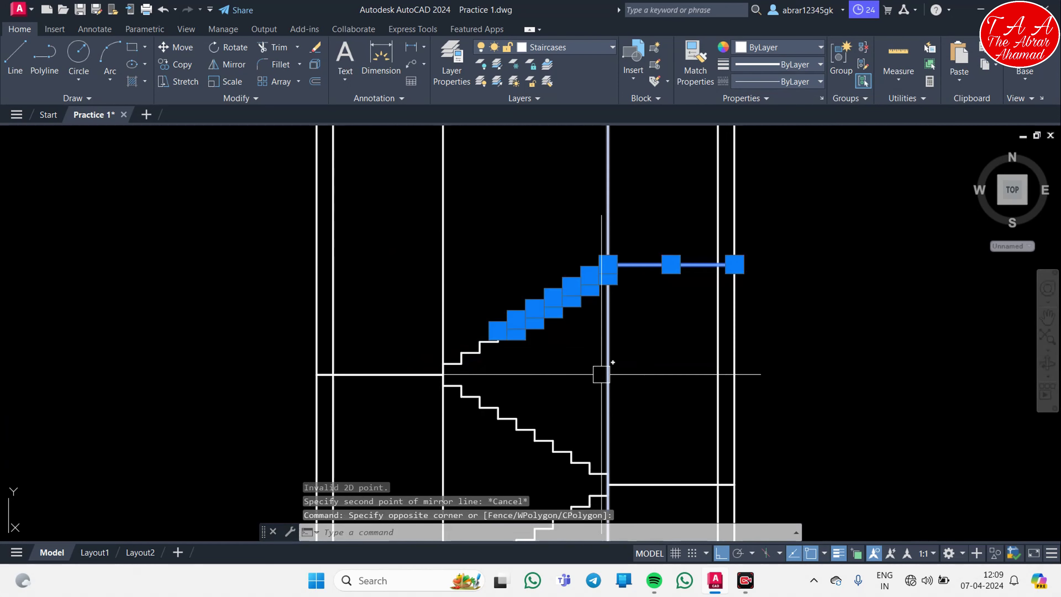
click(485, 347)
scroll(451, 372, down, 1)
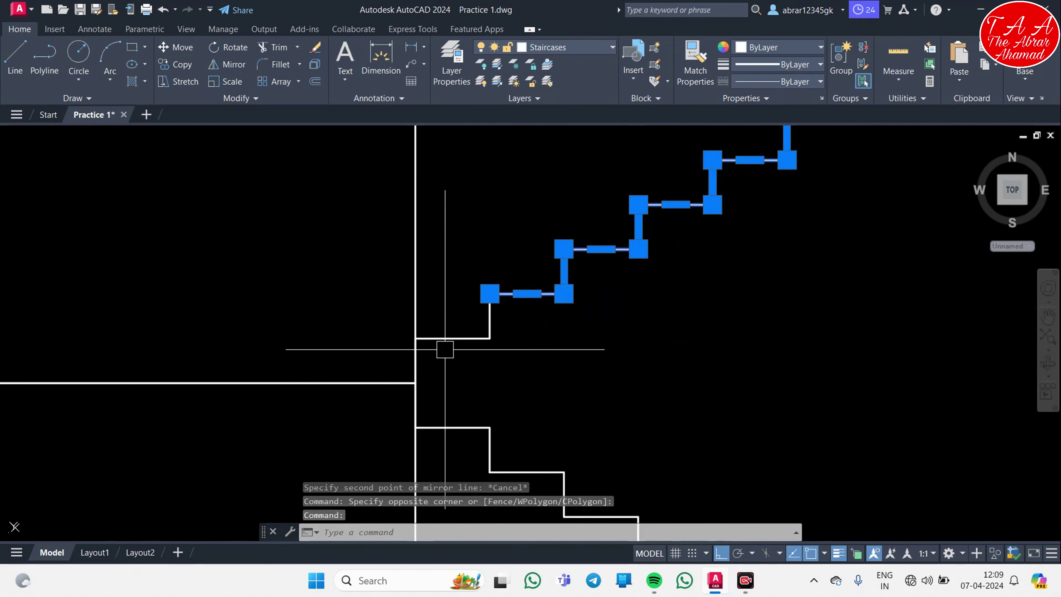
click(355, 378)
scroll(313, 294, up, 2)
- Mirror the selection about the landing line at the staircase top, keeping the originals
key(Return)
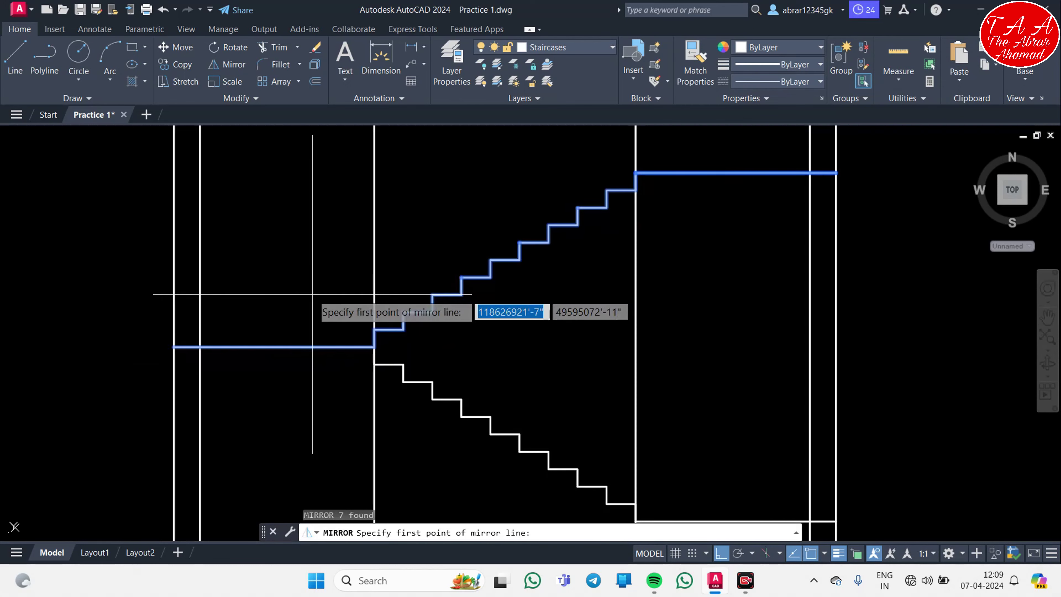
middle_drag(315, 296, 264, 433)
click(586, 310)
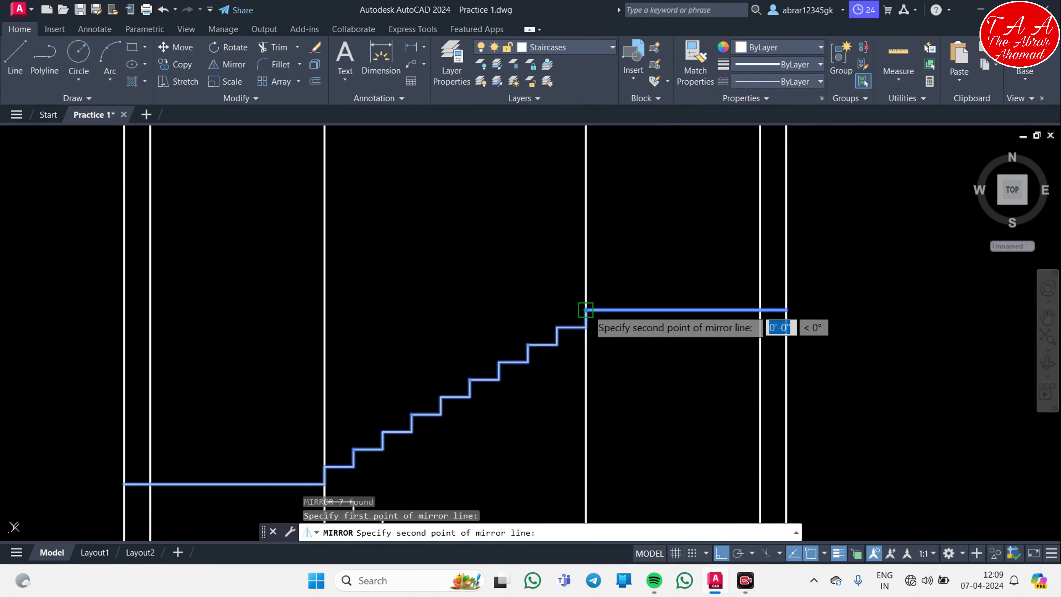
click(646, 310)
text(n)
key(Return)
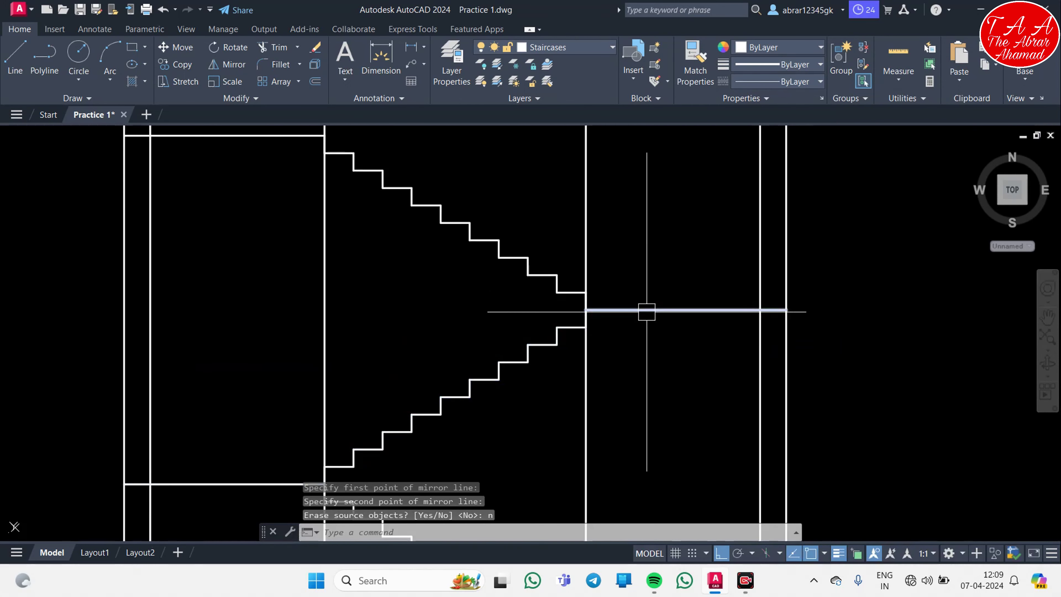
scroll(644, 310, down, 5)
middle_drag(644, 310, 439, 434)
scroll(505, 355, up, 3)
scroll(551, 396, up, 3)
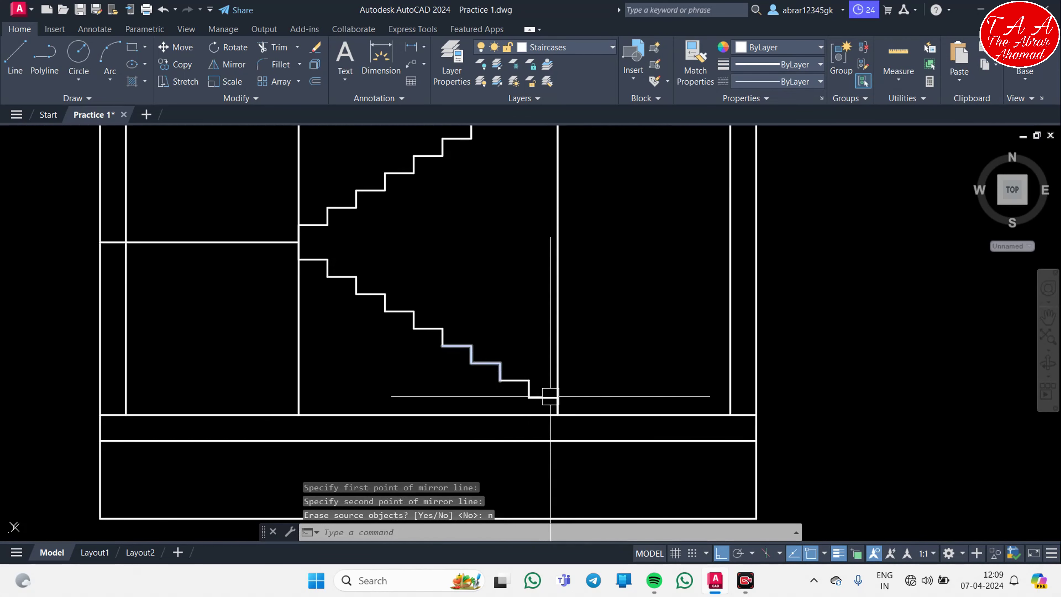
middle_drag(551, 396, 412, 383)
- Offset the bottom floor line and the middle landing line by 10 inches
key(Escape)
key(Escape)
text(1)
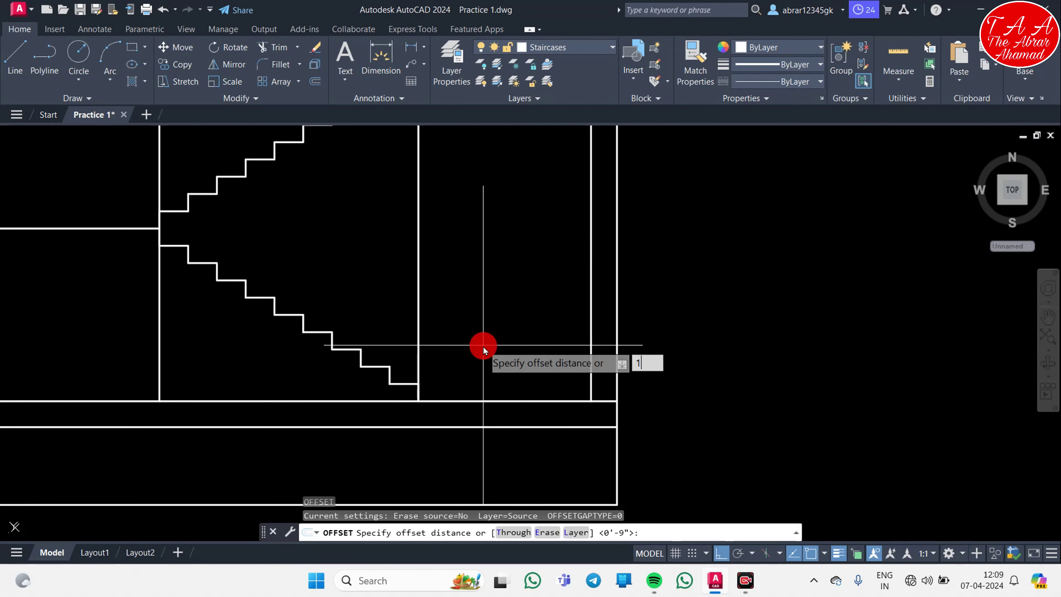
text(0)
key(Return)
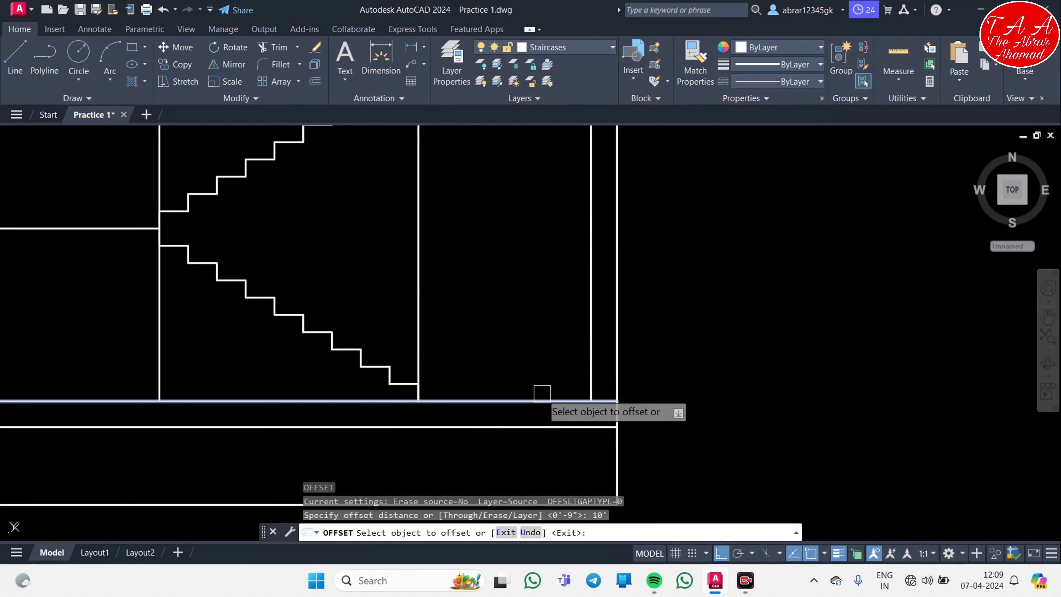
click(540, 400)
scroll(527, 345, down, 2)
click(524, 273)
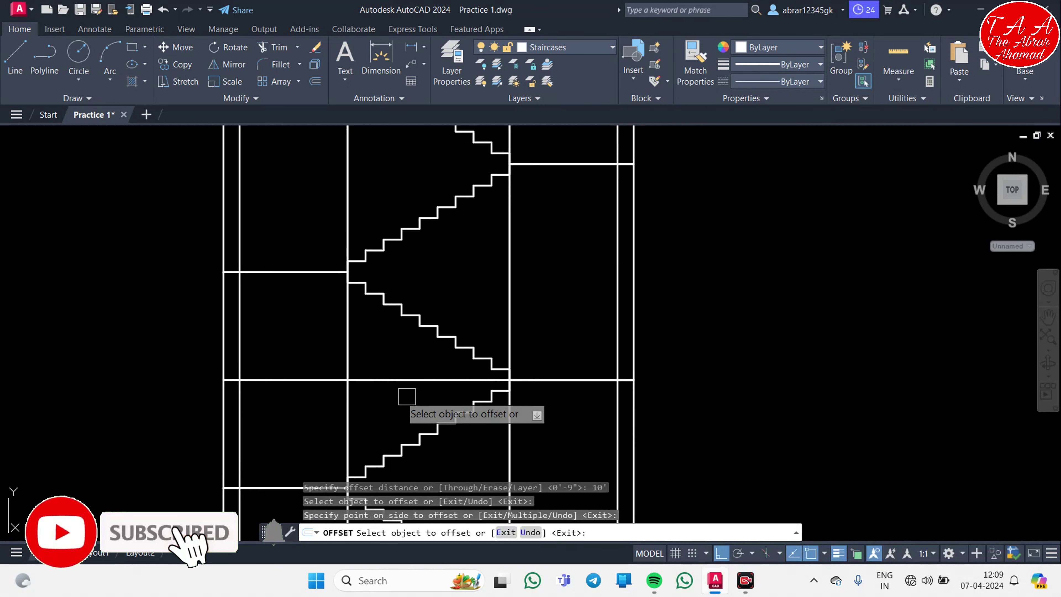
middle_drag(407, 403, 435, 427)
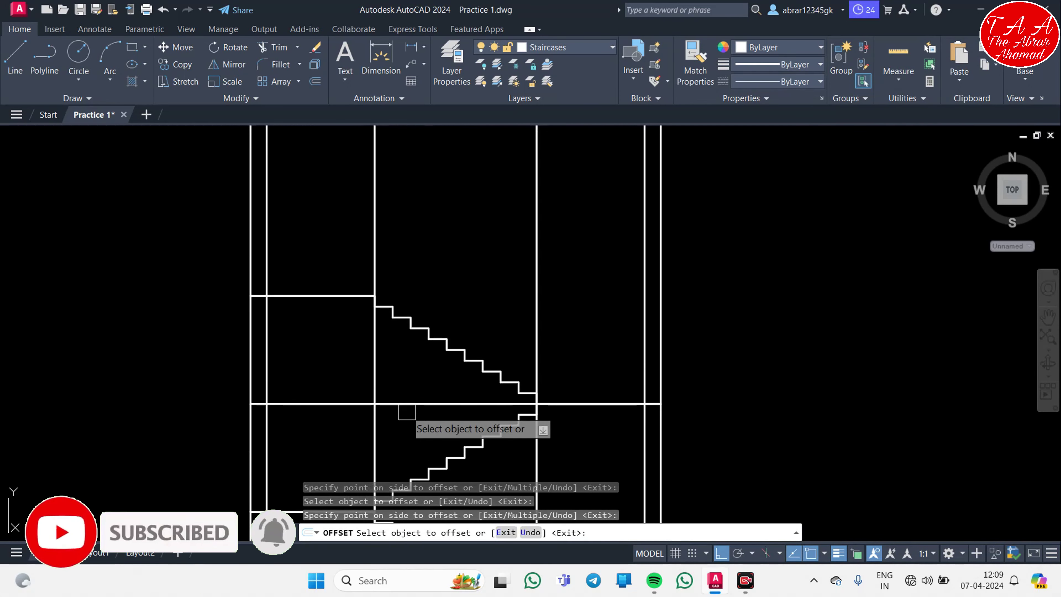
click(424, 403)
text(9)
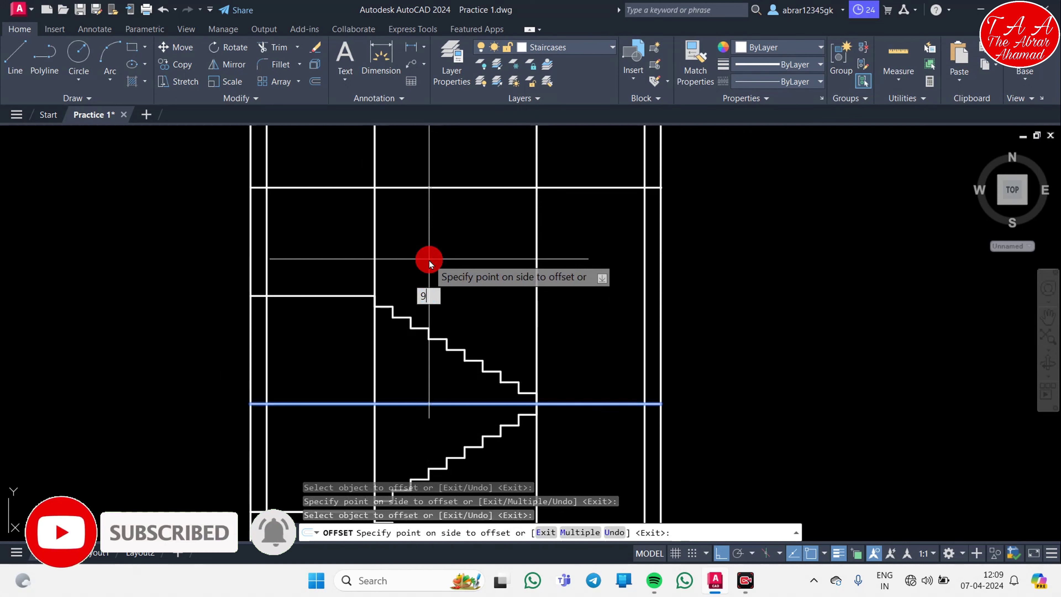
click(429, 263)
key(Escape)
- Erase the two unwanted horizontal lines above the upper landing
middle_drag(575, 335, 562, 286)
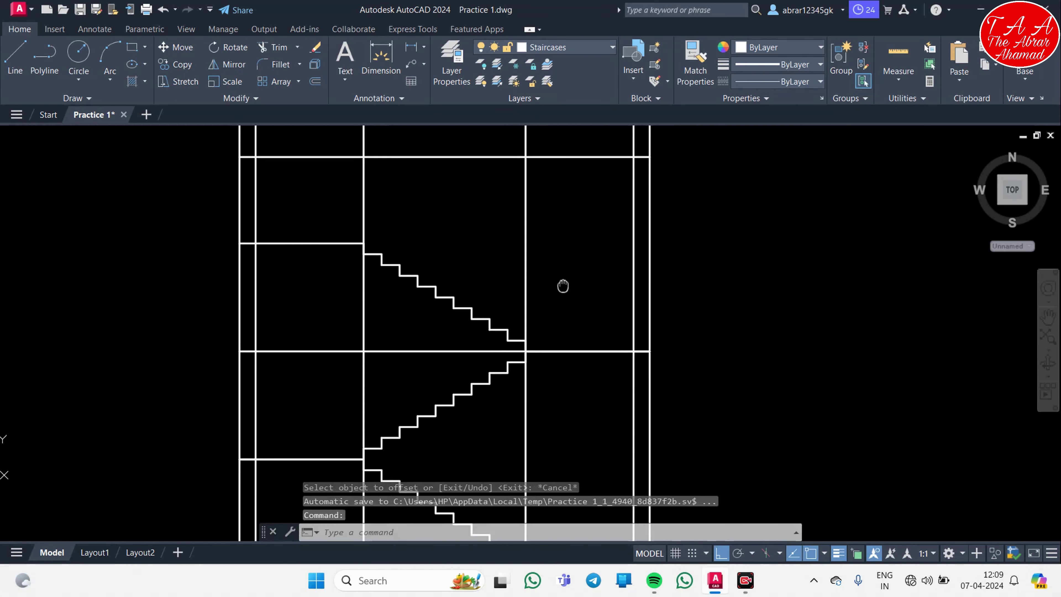
scroll(562, 286, down, 4)
scroll(560, 355, up, 5)
scroll(618, 312, up, 3)
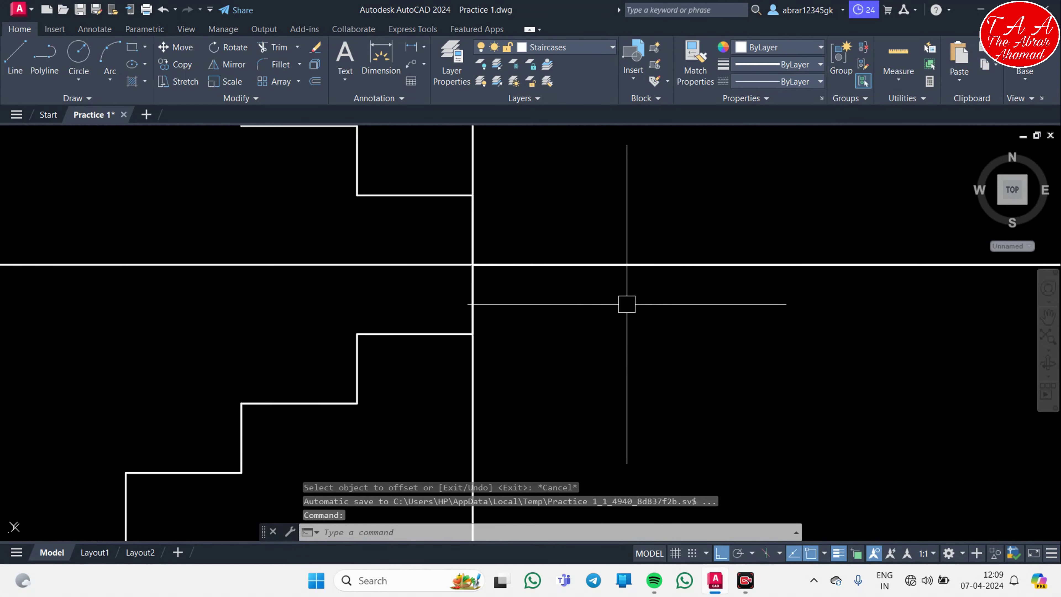
scroll(476, 263, up, 3)
scroll(474, 258, down, 3)
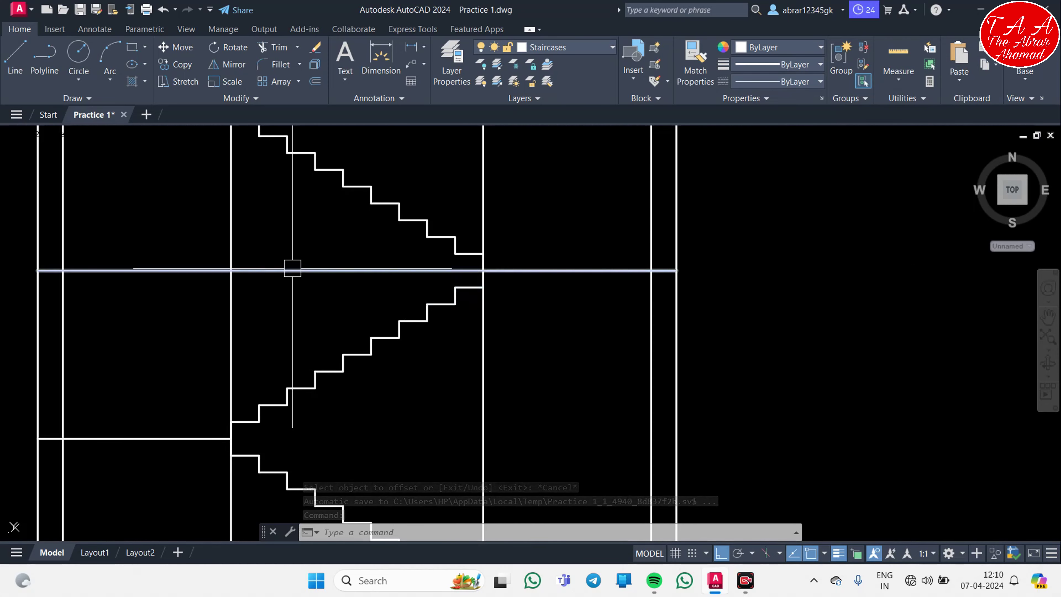
scroll(292, 267, down, 2)
click(321, 301)
middle_drag(341, 366, 368, 300)
scroll(368, 300, up, 6)
click(293, 245)
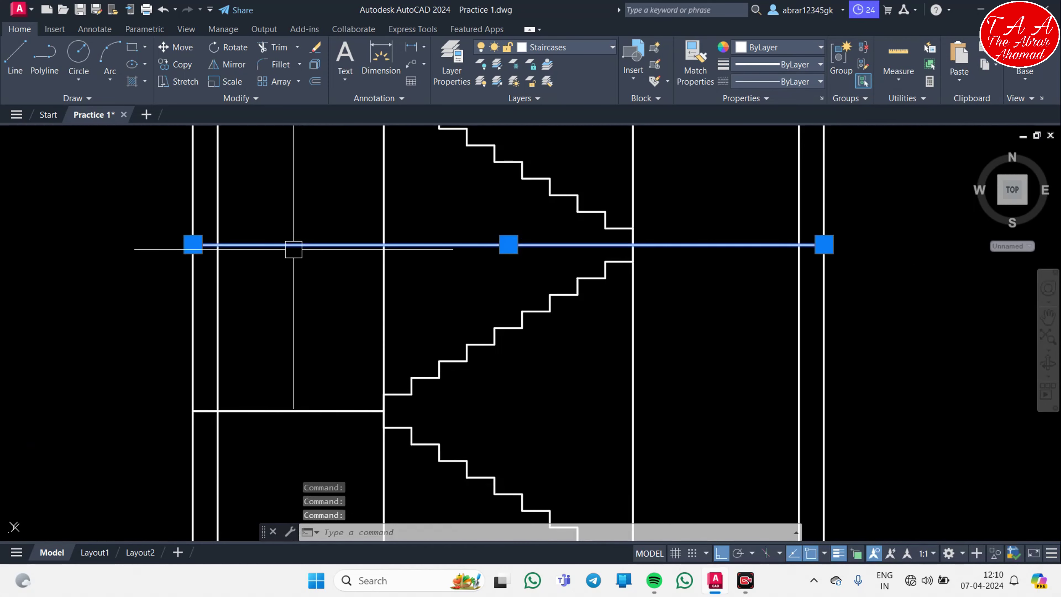
scroll(278, 299, down, 5)
text(E)
key(Return)
scroll(277, 299, up, 3)
scroll(460, 338, up, 2)
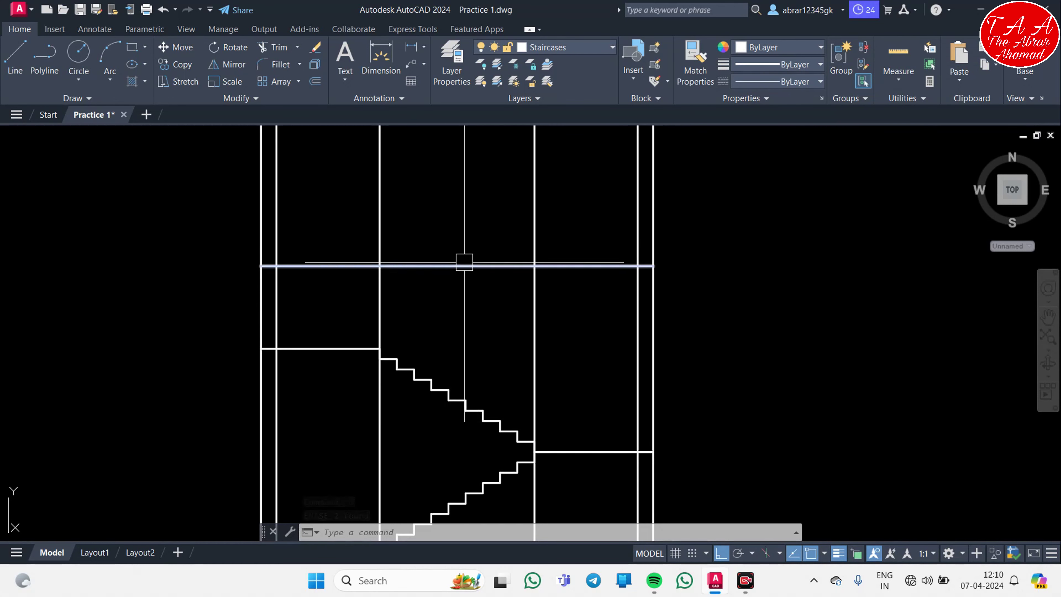
middle_drag(512, 307, 585, 379)
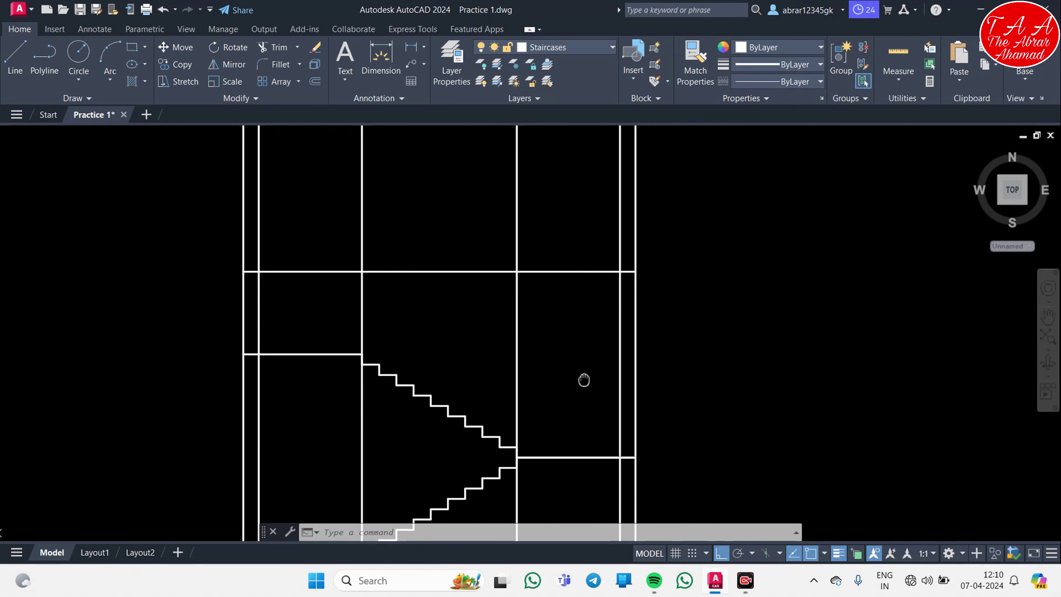
scroll(556, 325, down, 2)
mouse_move(556, 325)
middle_down()
mouse_move(520, 277)
mouse_move(522, 257)
middle_up()
scroll(502, 296, up, 4)
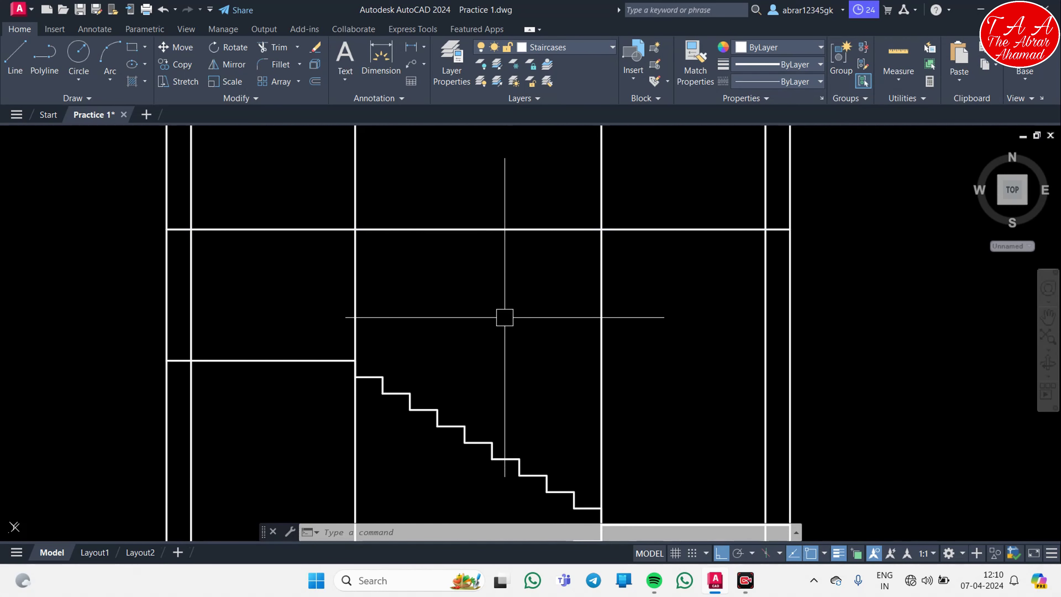
- Trim the wall lines that stick up above the upper landing line with a fence
click(536, 226)
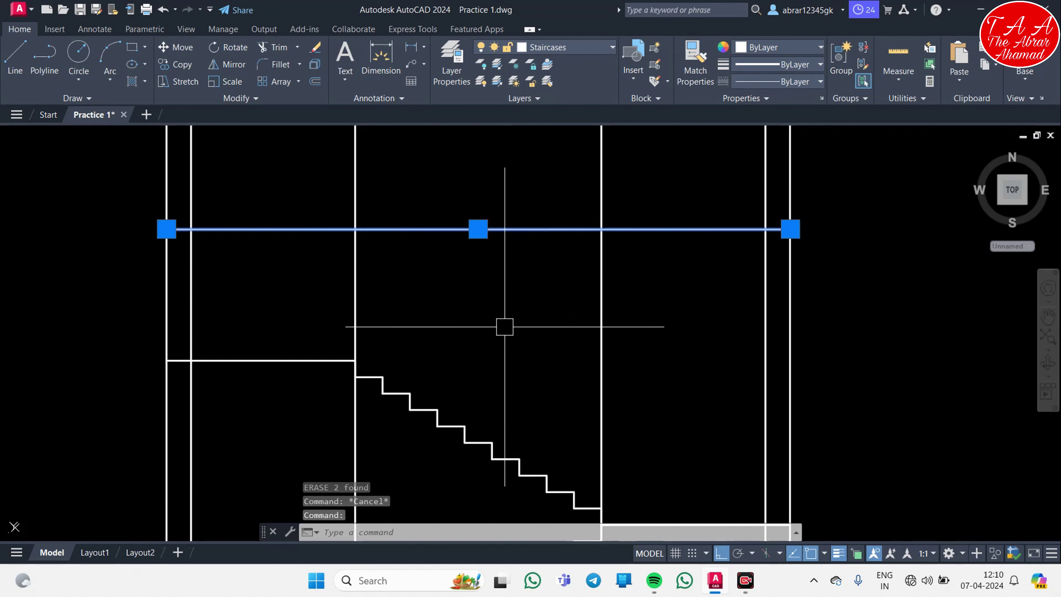
text(tr)
key(Return)
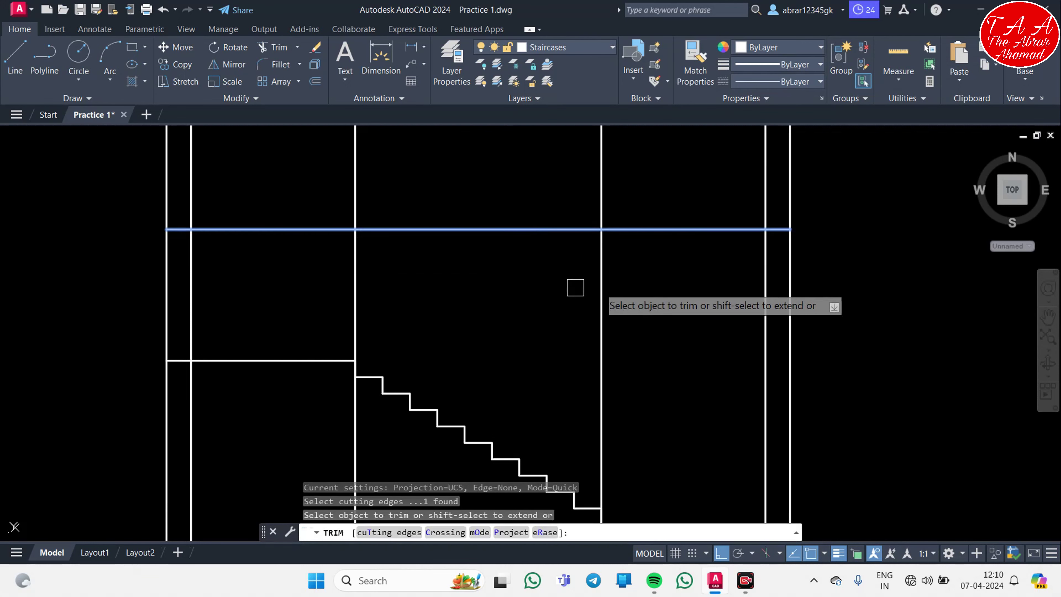
middle_drag(575, 287, 566, 328)
click(663, 199)
click(817, 206)
key(Return)
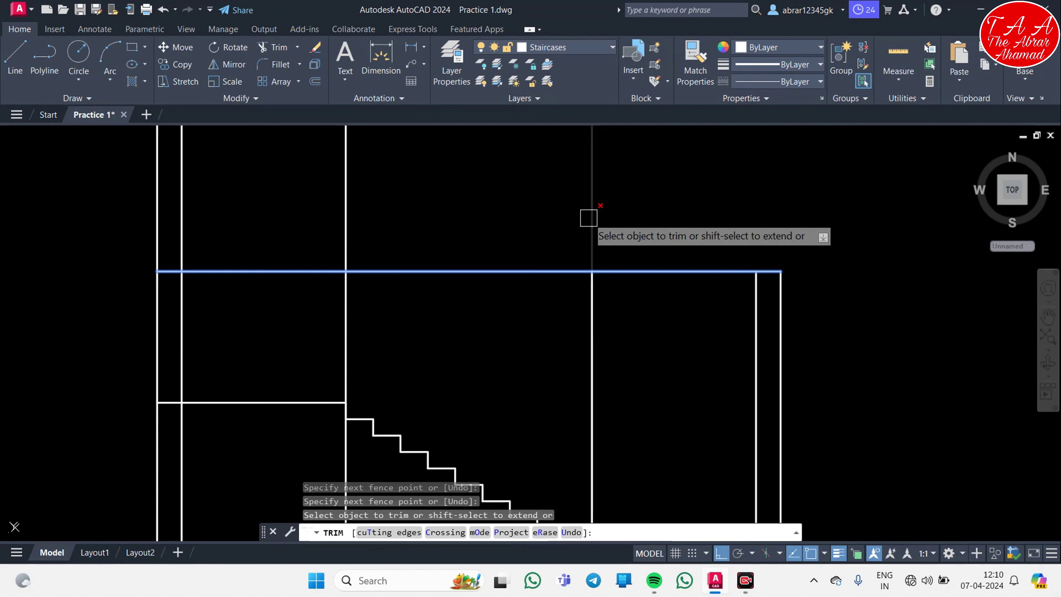
click(592, 216)
click(431, 216)
click(92, 197)
key(Return)
key(Escape)
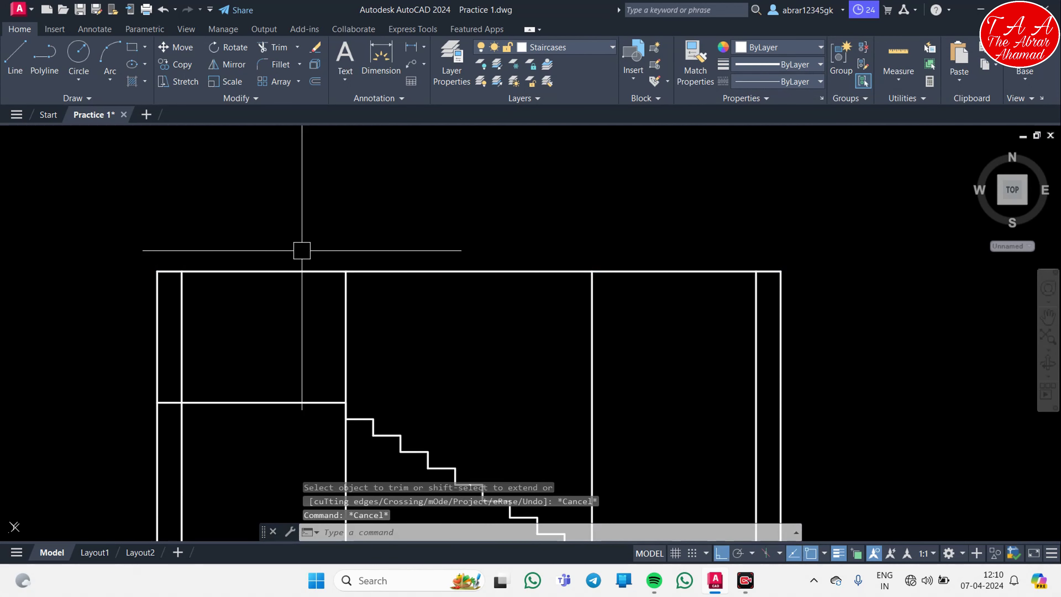
- Offset the top line 3' upward to create a new top line
text(o)
key(Return)
text(3')
key(Return)
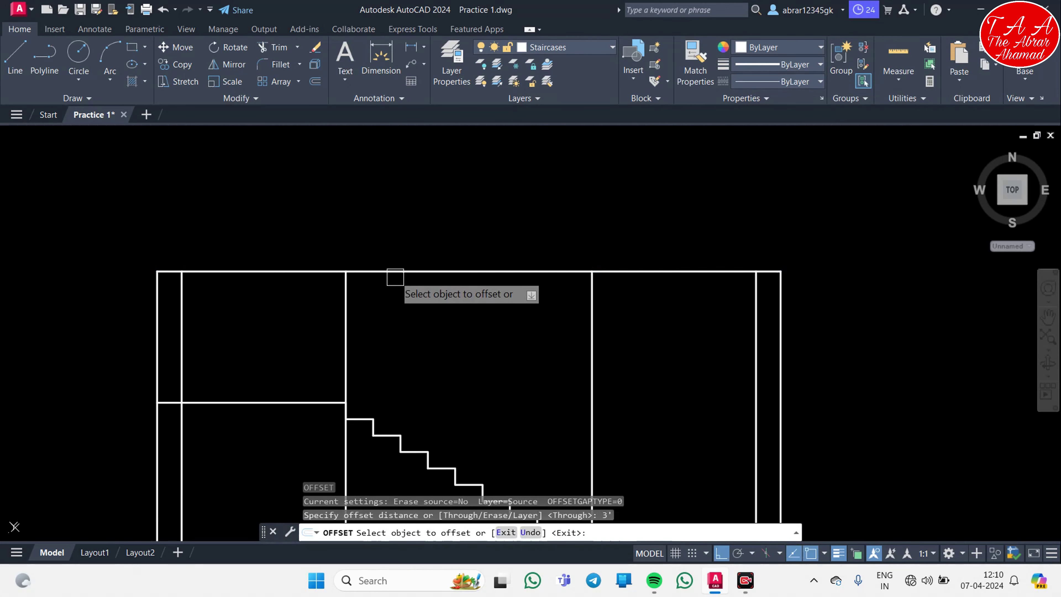
click(391, 272)
click(402, 165)
scroll(394, 254, down, 5)
key(Escape)
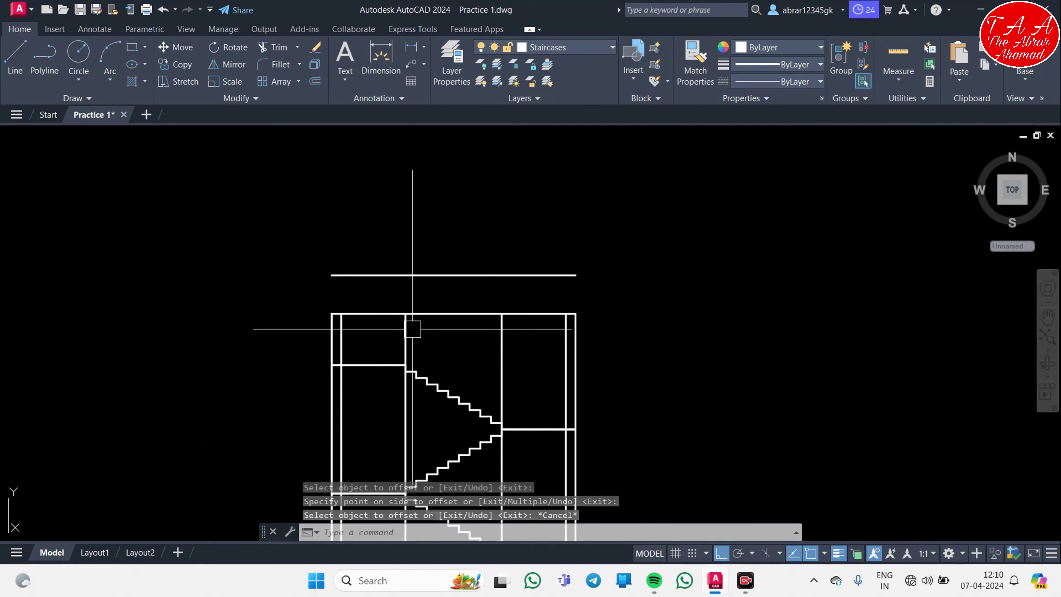
- Extend the left and right wall lines up to the new top line
mouse_move(414, 327)
middle_down()
mouse_move(304, 237)
mouse_move(322, 277)
middle_up()
scroll(303, 237, up, 5)
scroll(321, 277, down, 2)
scroll(260, 277, down, 2)
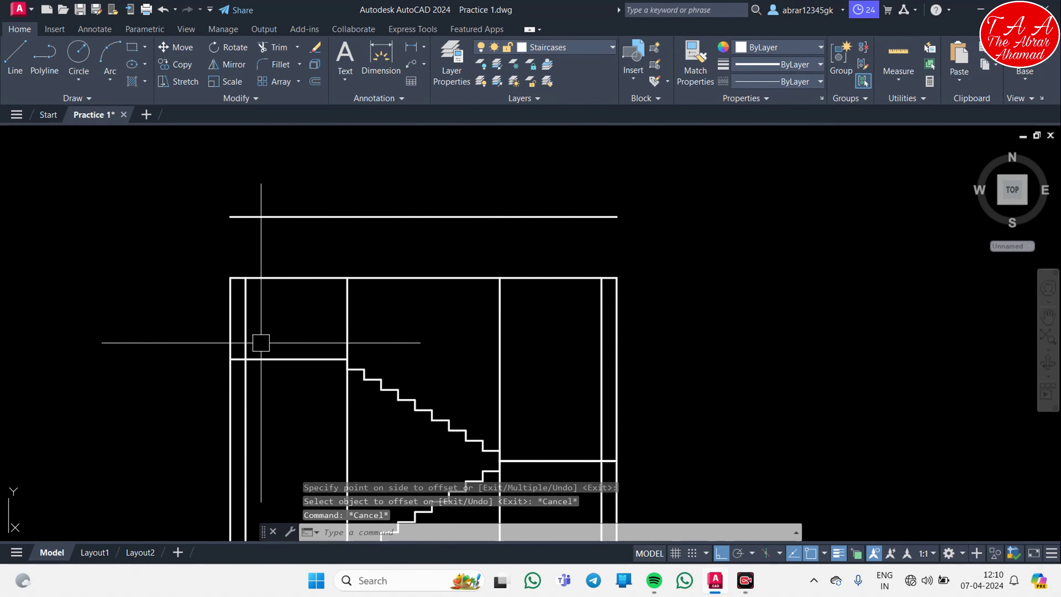
click(297, 185)
click(282, 221)
text(ex)
key(Return)
click(230, 309)
click(246, 309)
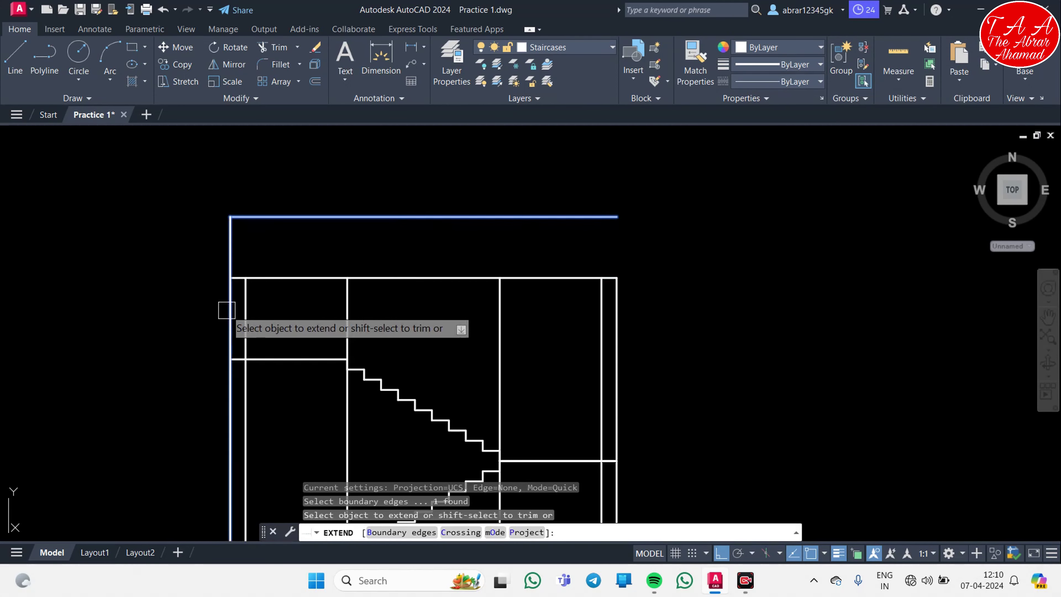
click(616, 318)
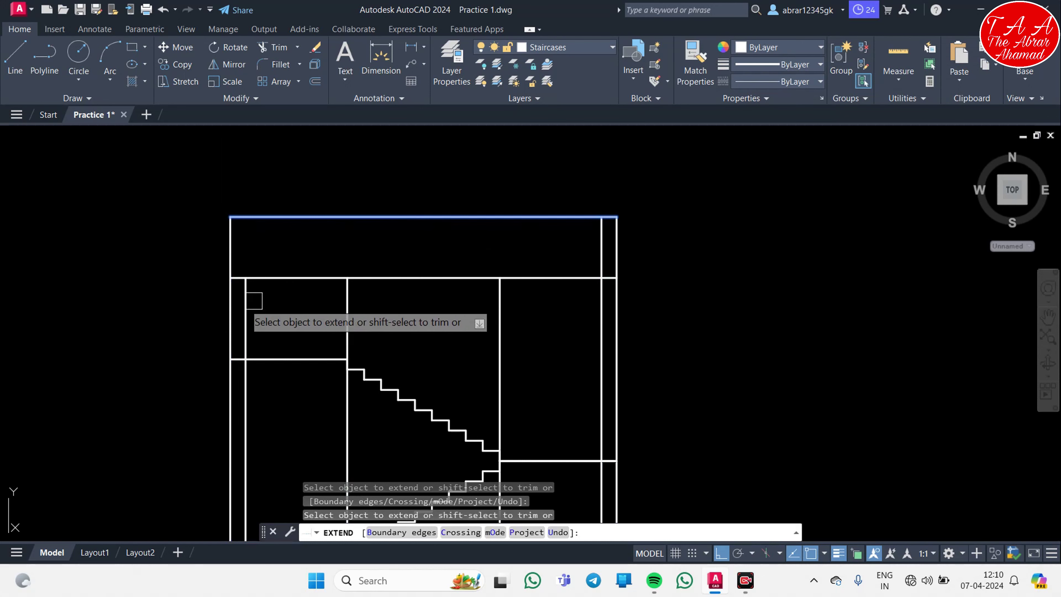
click(246, 291)
key(Escape)
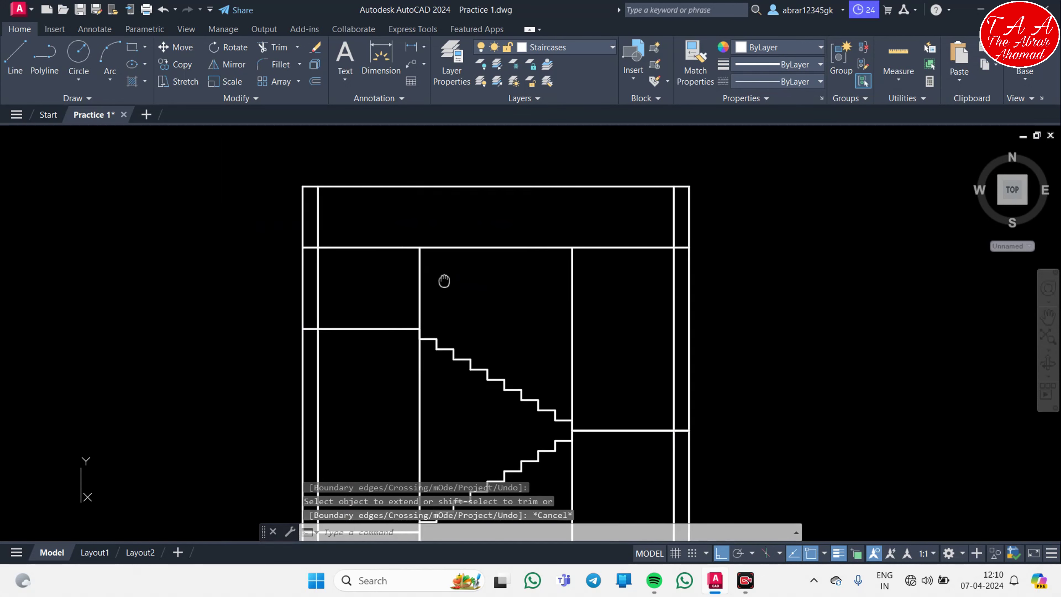
middle_drag(341, 289, 423, 247)
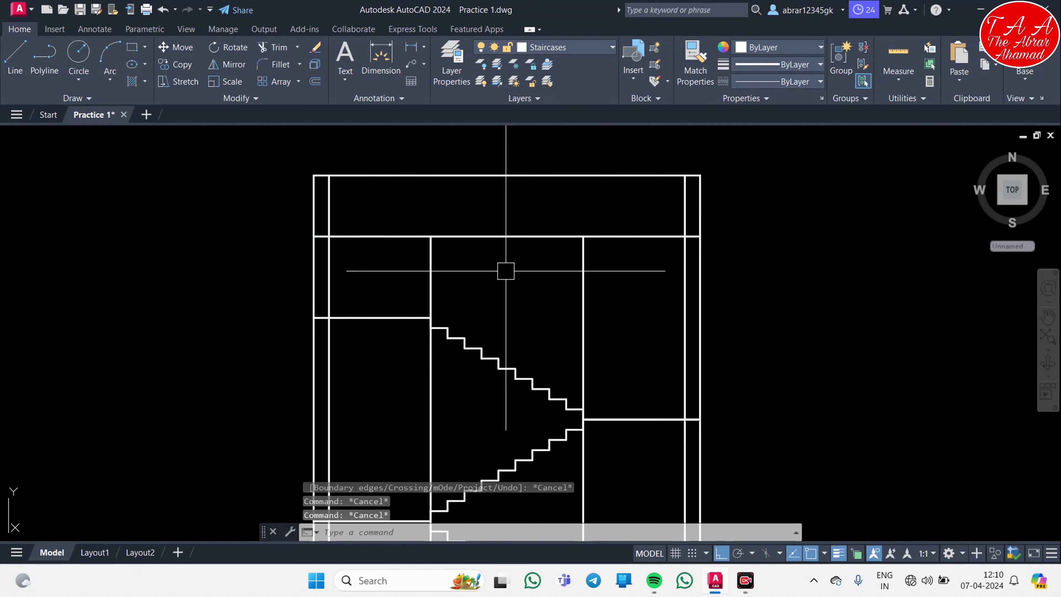
- Offset the top lines 6" and 15" downward as new slab lines
text(o)
key(Return)
text(")
key(Return)
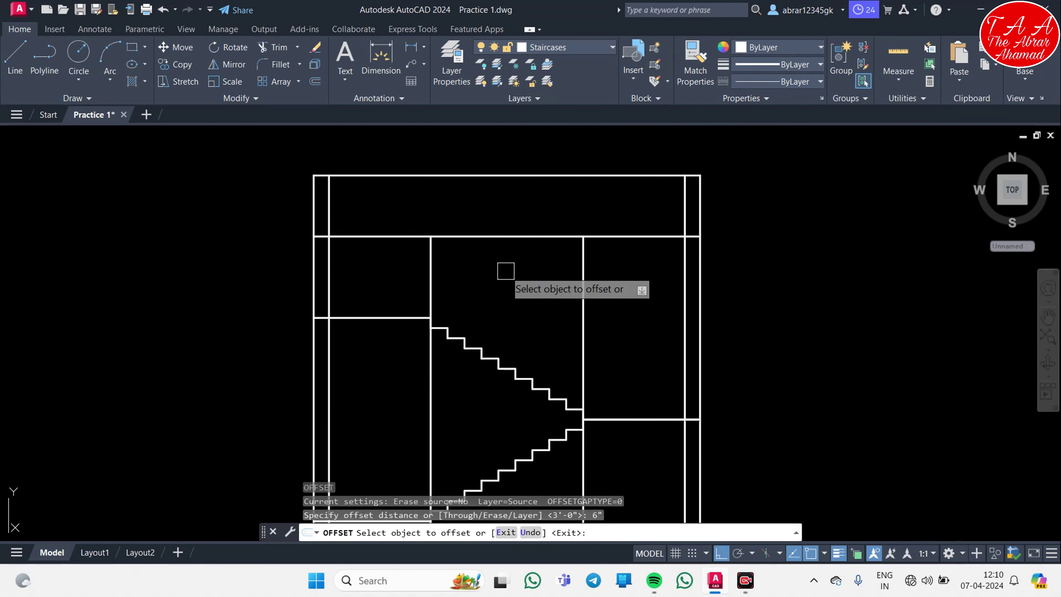
click(501, 236)
scroll(512, 188, up, 3)
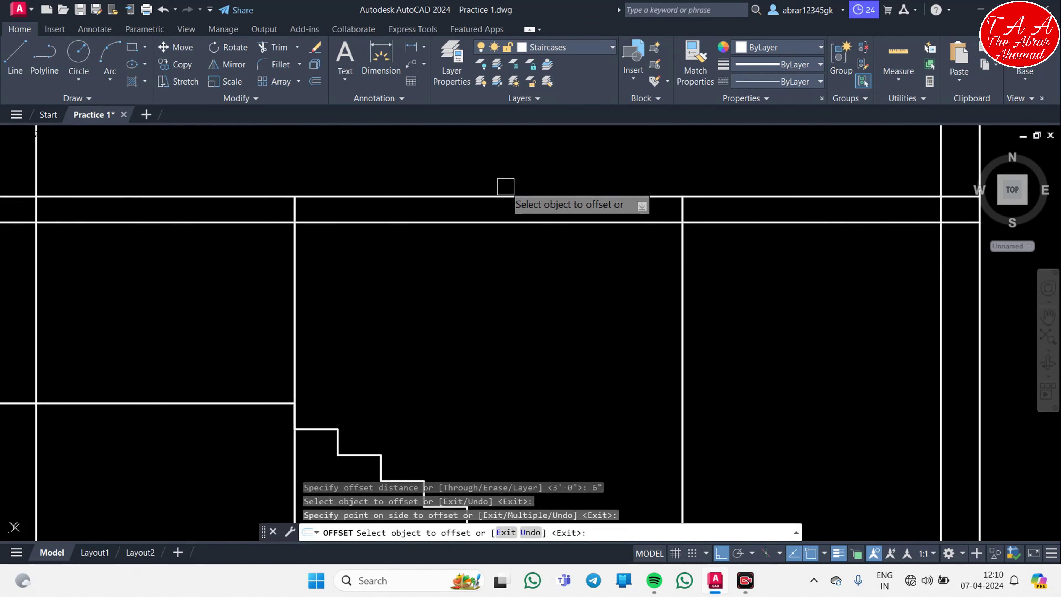
click(497, 198)
text(15")
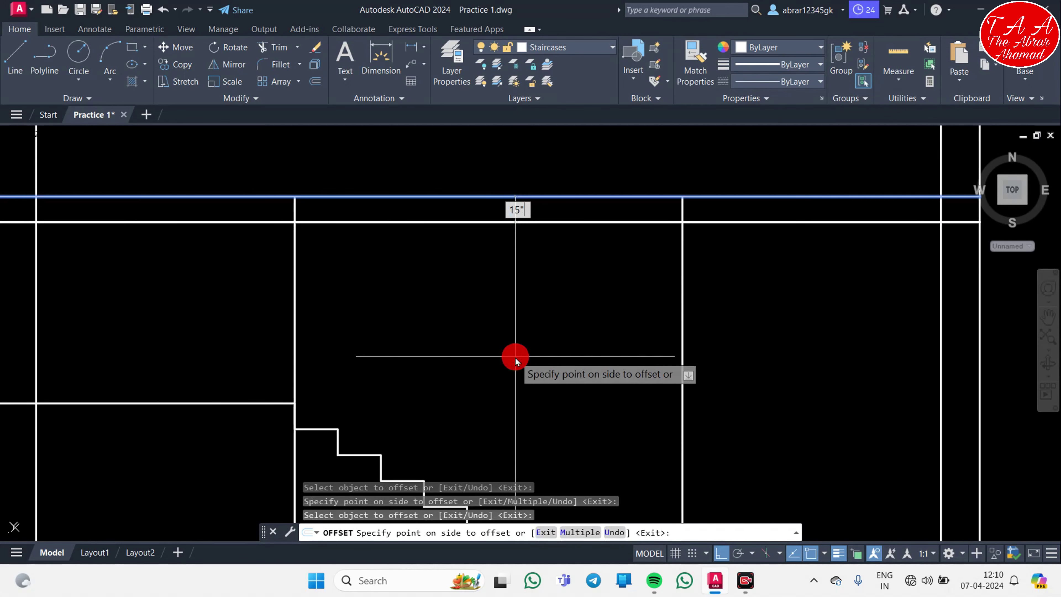
key(Return)
scroll(510, 360, down, 2)
key(Escape)
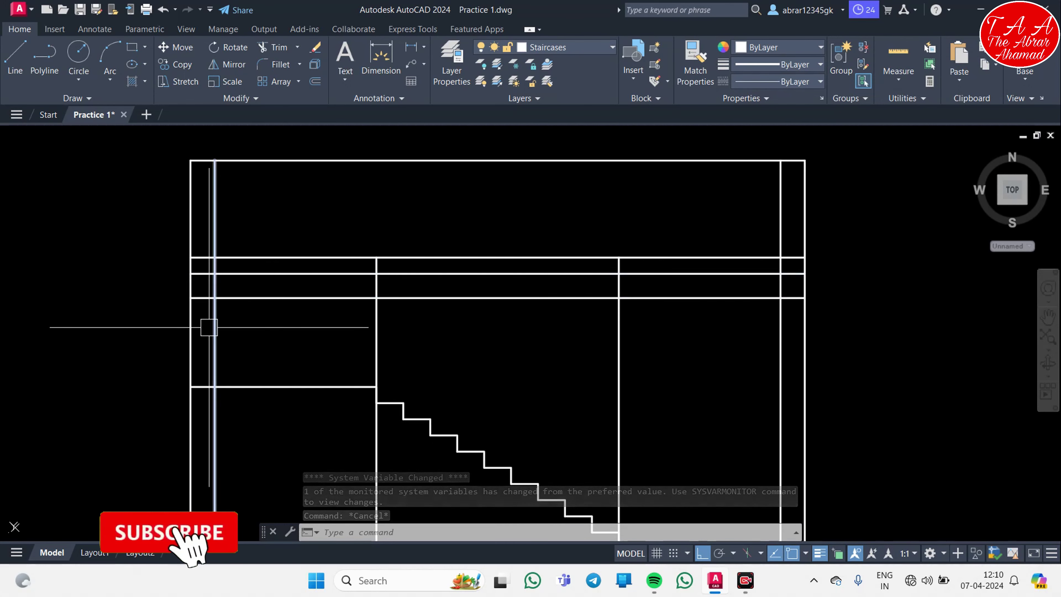
- Erase the two middle vertical lines of the stairs
click(215, 332)
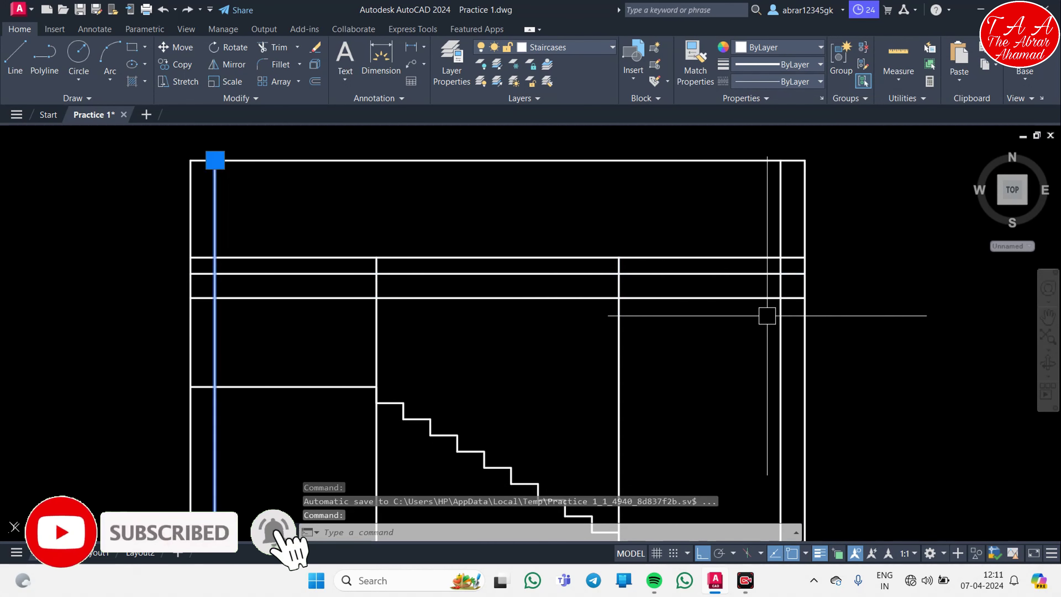
click(780, 323)
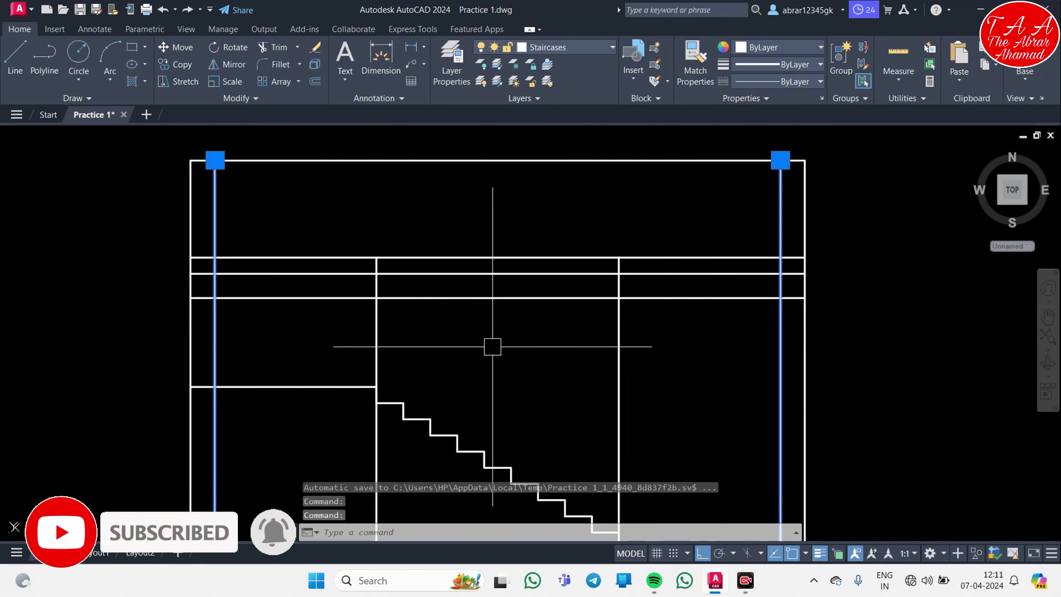
scroll(514, 361, down, 2)
scroll(483, 229, down, 2)
key(Escape)
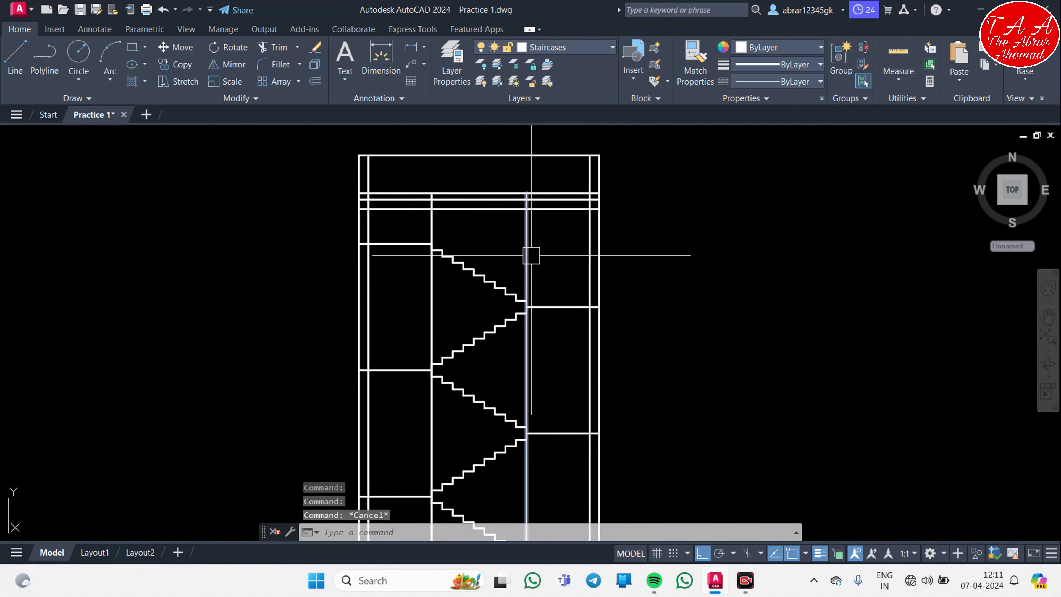
click(526, 196)
mouse_move(501, 361)
middle_down()
mouse_move(498, 290)
mouse_move(516, 315)
mouse_move(696, 343)
middle_up()
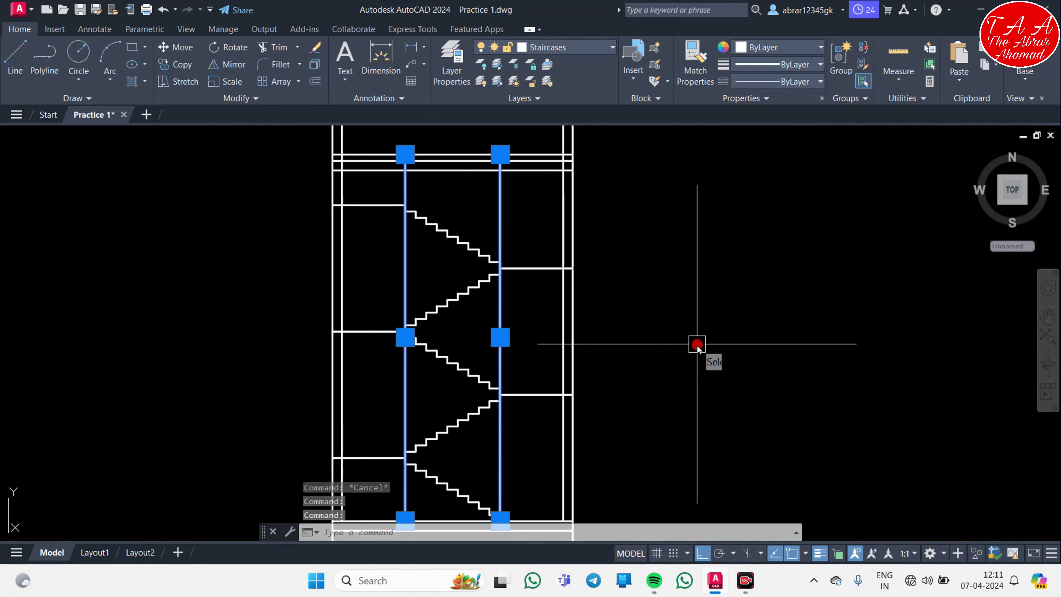
text(e)
key(Return)
- Trim the new slab lines back to the walls
middle_drag(577, 311, 433, 290)
scroll(644, 402, up, 4)
scroll(458, 268, up, 2)
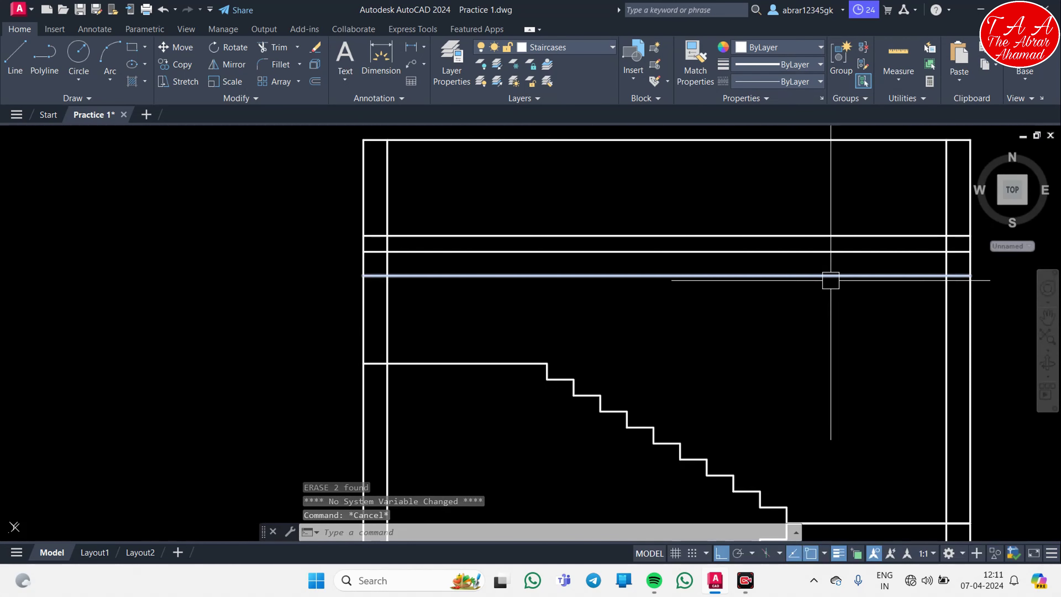
scroll(338, 244, up, 4)
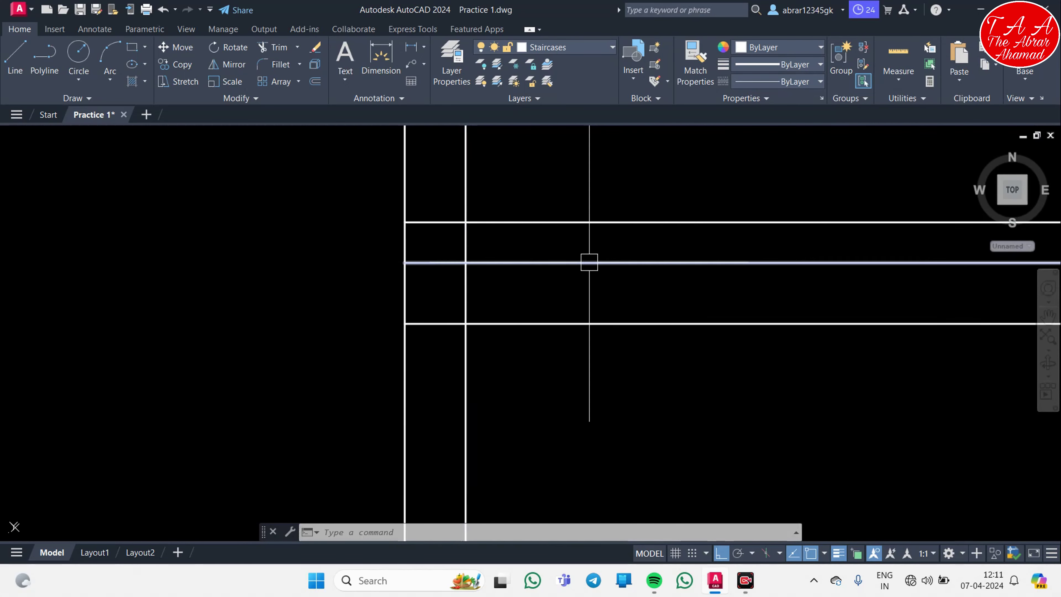
middle_drag(568, 351, 404, 355)
scroll(467, 315, down, 4)
text(Tr)
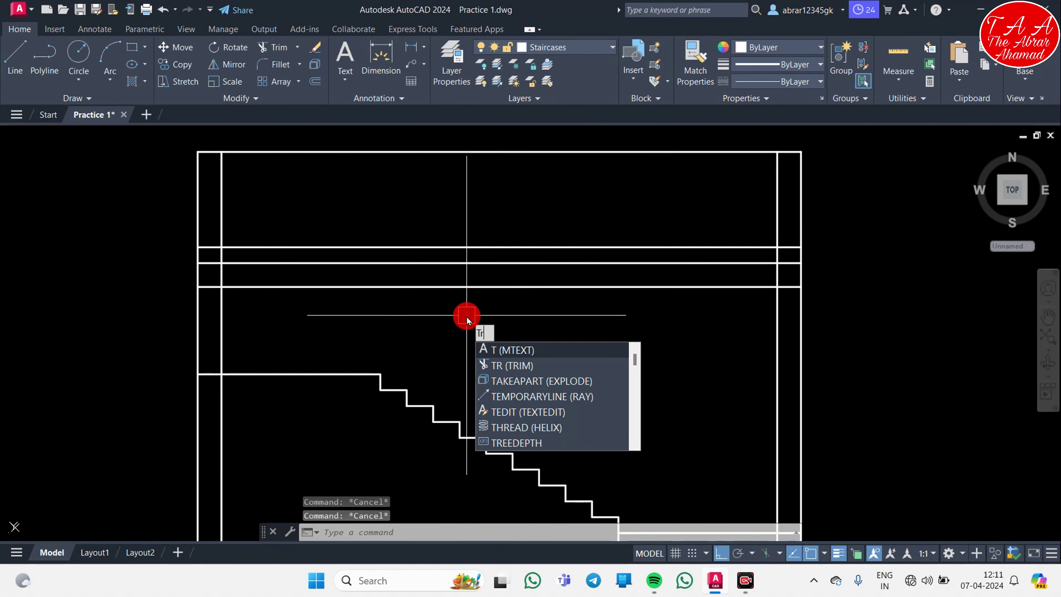
key(Return)
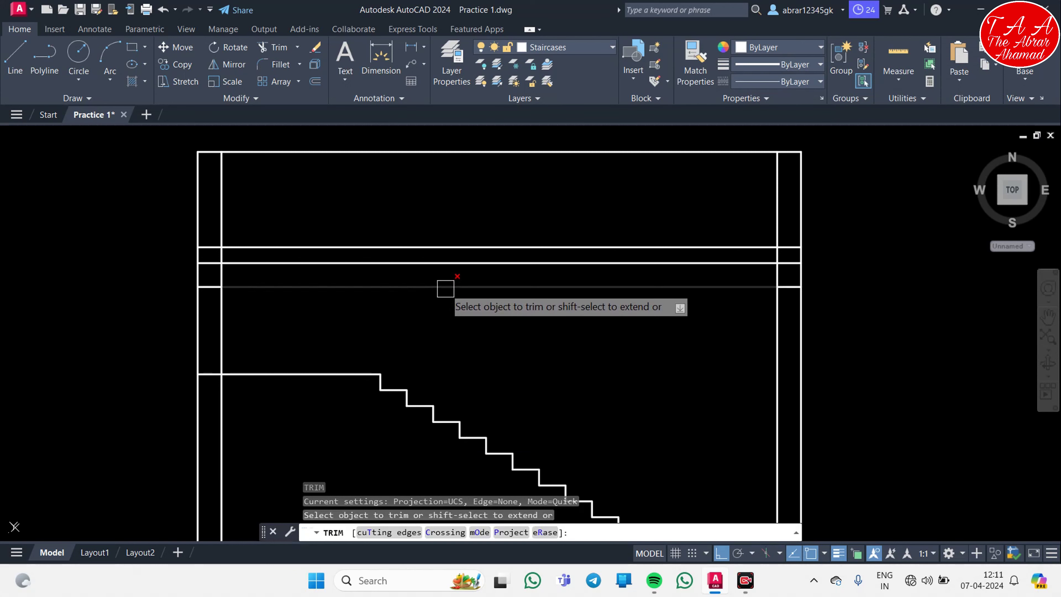
click(445, 288)
scroll(215, 270, up, 5)
scroll(255, 367, down, 4)
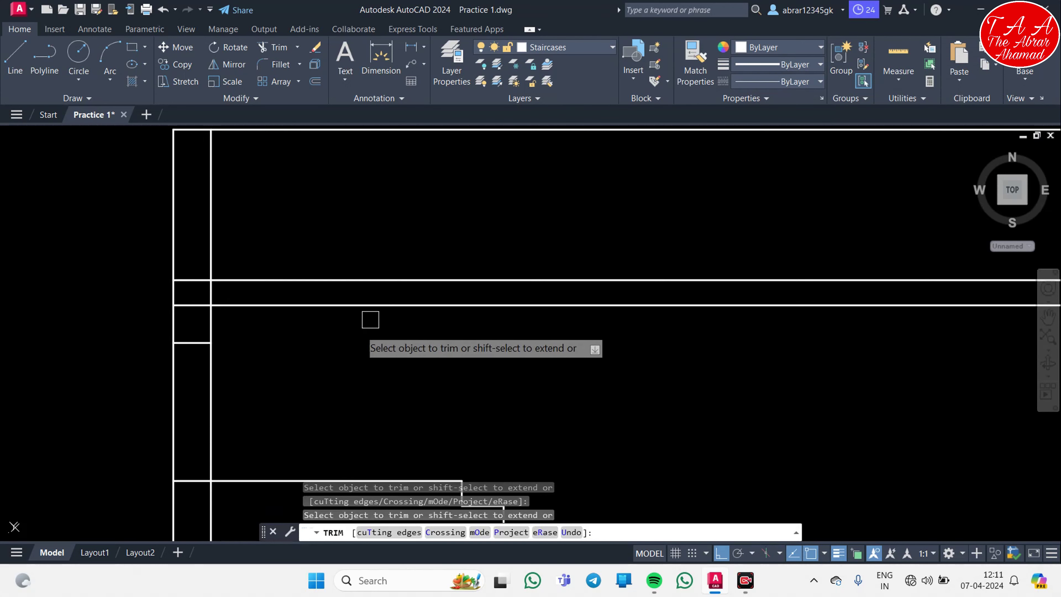
middle_drag(199, 306, 182, 327)
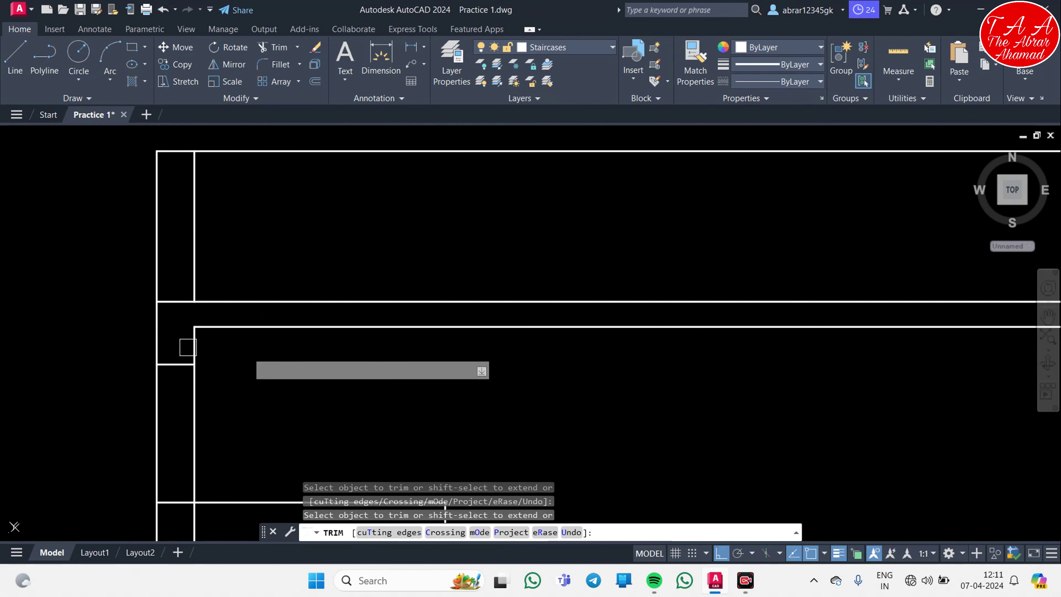
middle_drag(805, 434, 320, 434)
scroll(320, 435, up, 3)
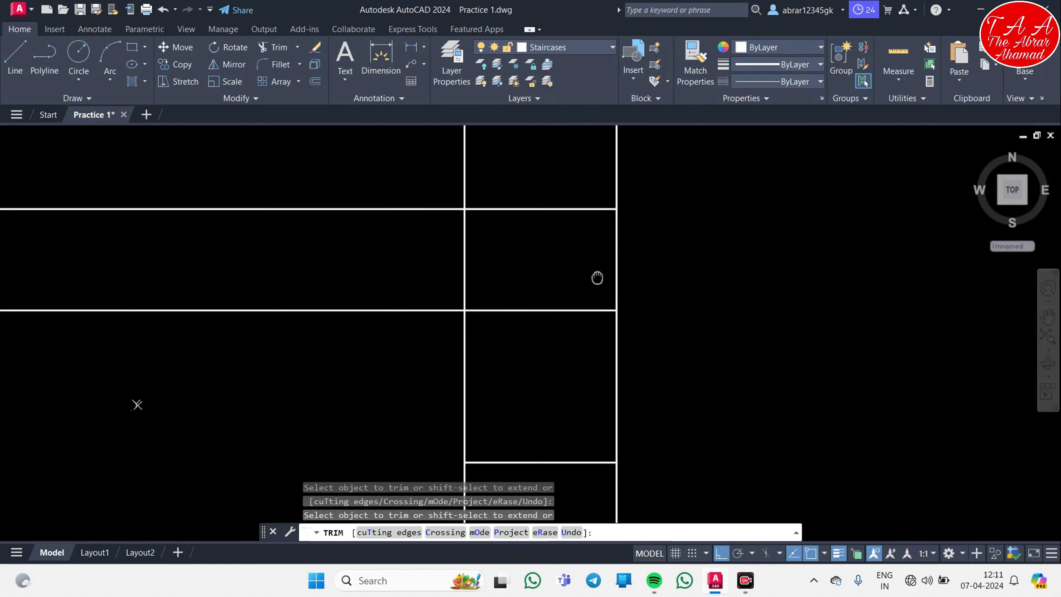
scroll(545, 298, down, 3)
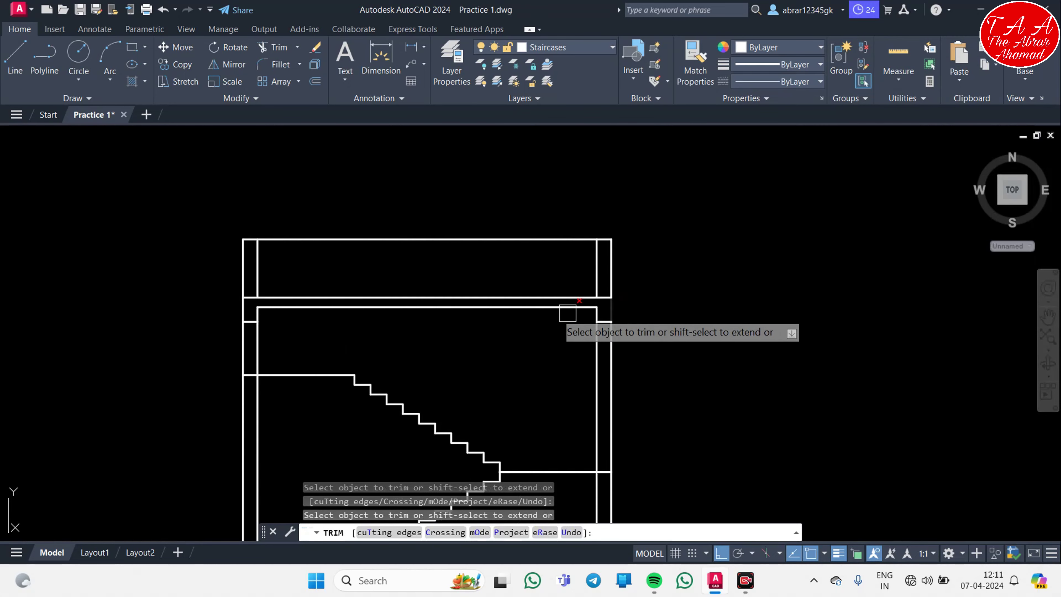
scroll(575, 310, down, 1)
middle_drag(639, 301, 627, 173)
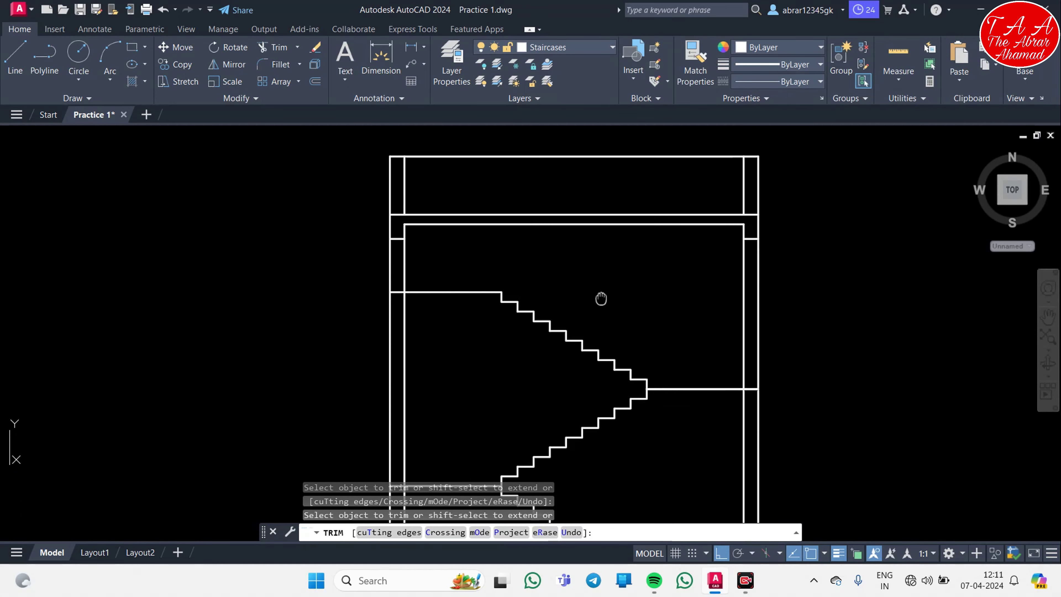
key(Escape)
key(Escape)
- Zoom and pan to review the whole staircase with both stair runs
middle_drag(690, 397, 685, 305)
scroll(610, 306, down, 2)
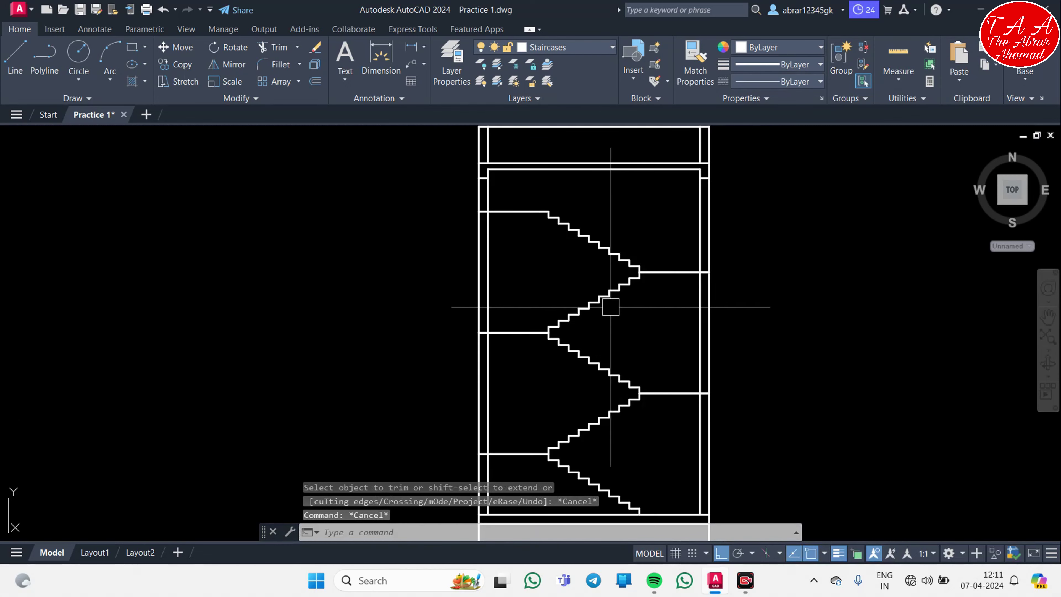
scroll(665, 296, up, 4)
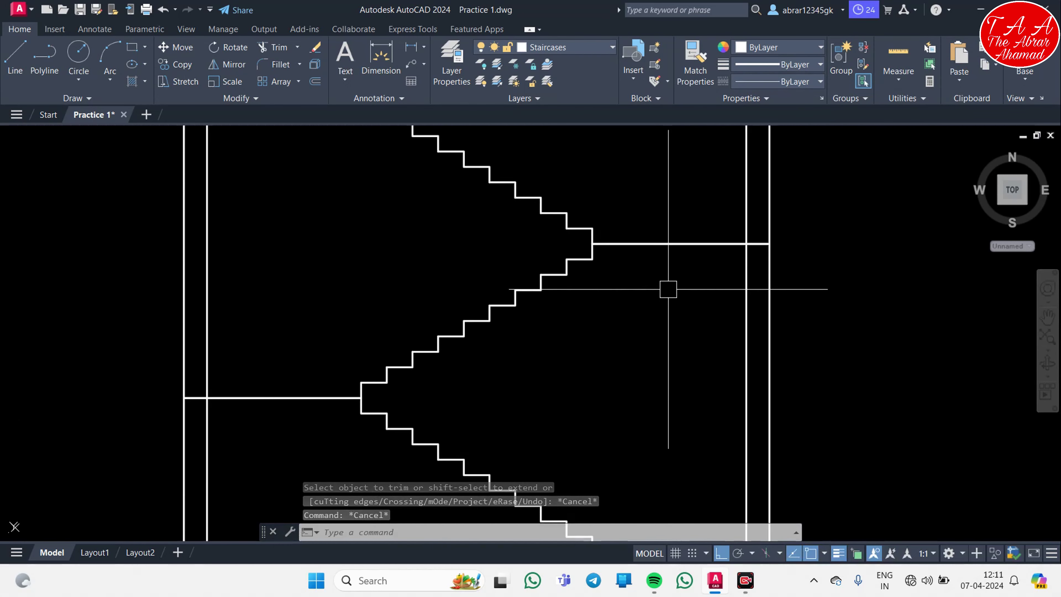
scroll(689, 260, down, 2)
middle_drag(629, 434, 708, 358)
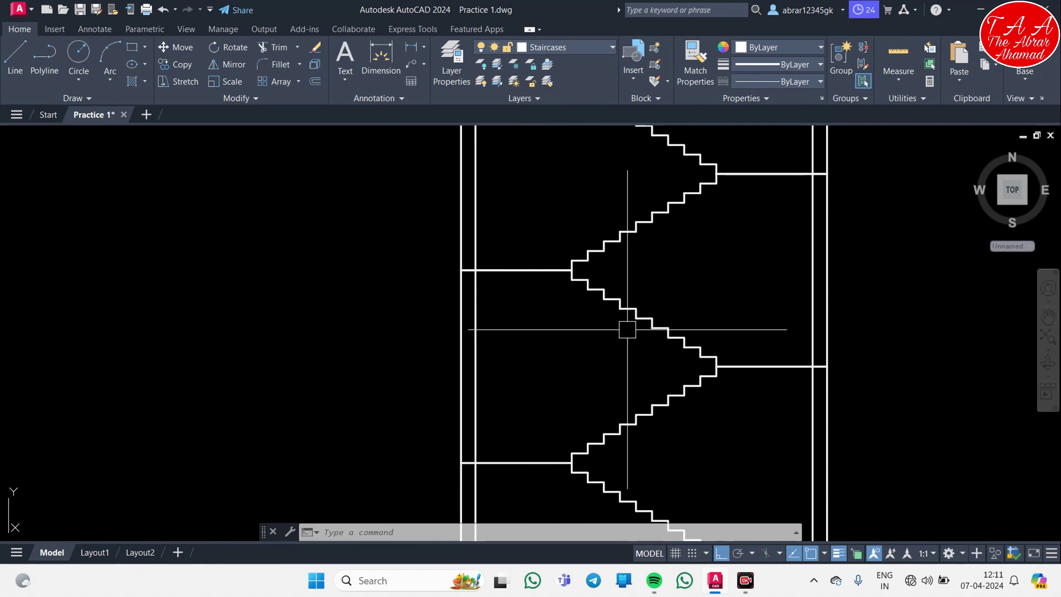
scroll(676, 341, up, 6)
scroll(621, 320, down, 4)
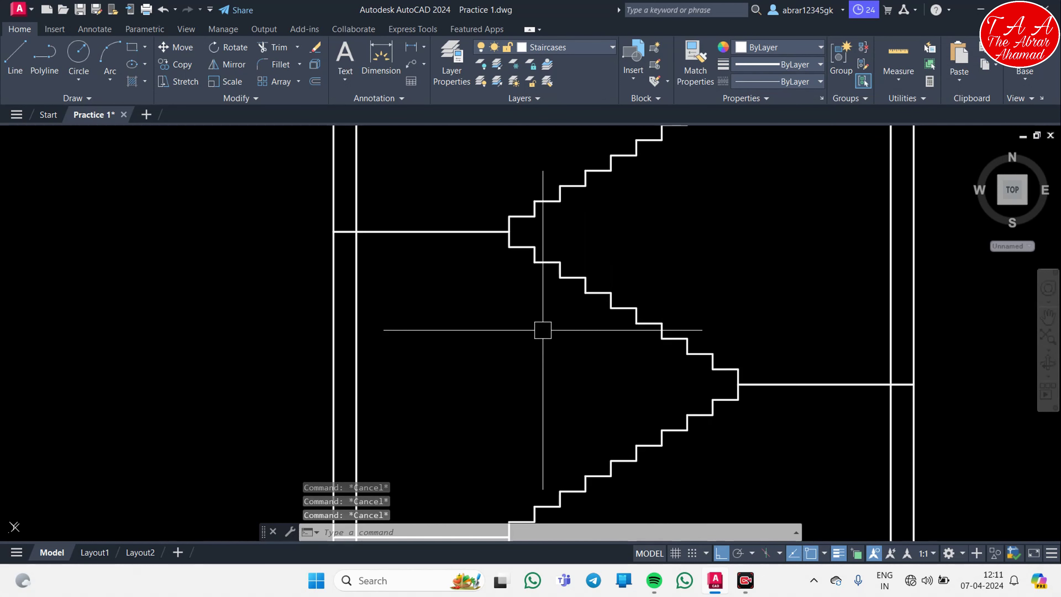
text(l)
key(Return)
- Draw diagonal lines along the step corners of the first two flights
middle_drag(543, 330, 502, 229)
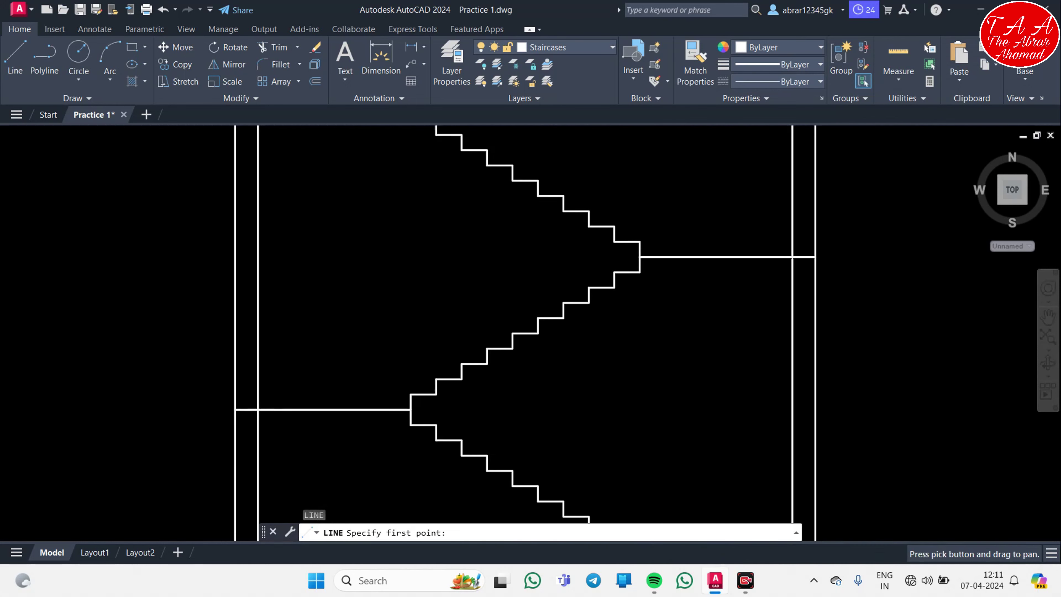
click(502, 229)
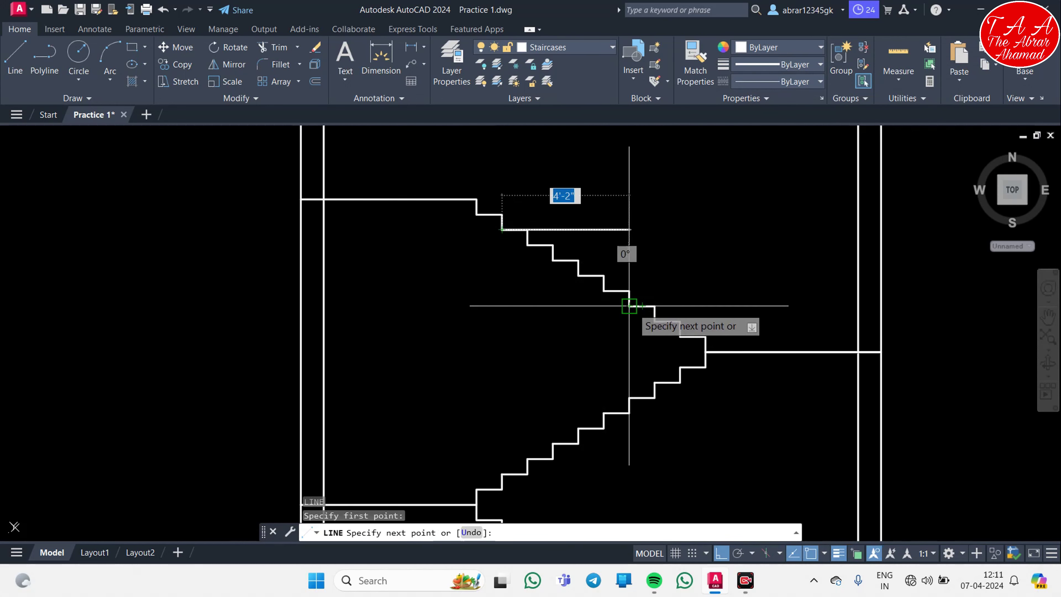
click(629, 306)
key(F8)
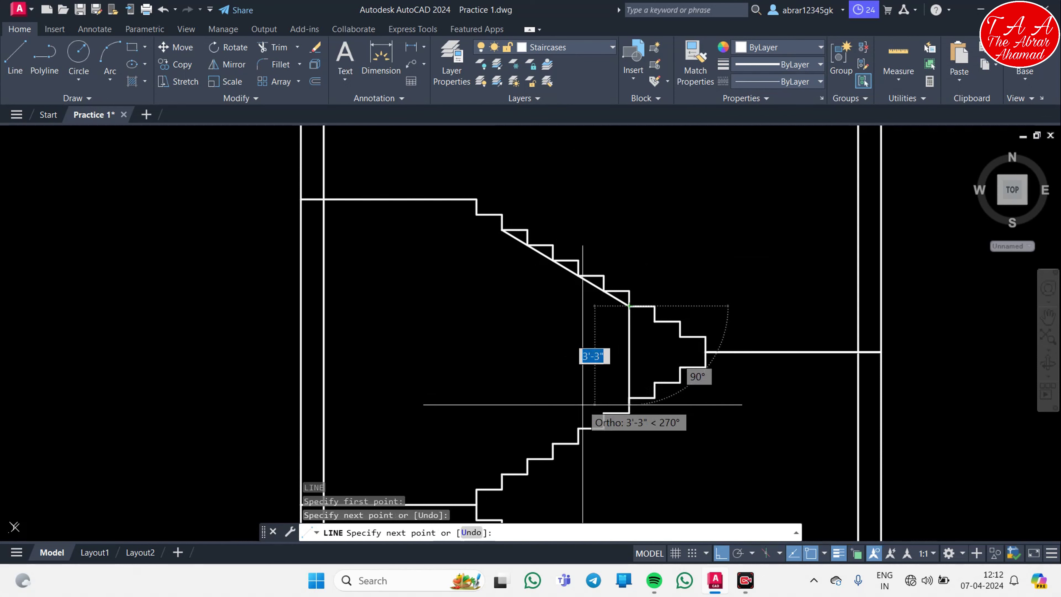
middle_drag(600, 456, 551, 303)
key(Escape)
key(space)
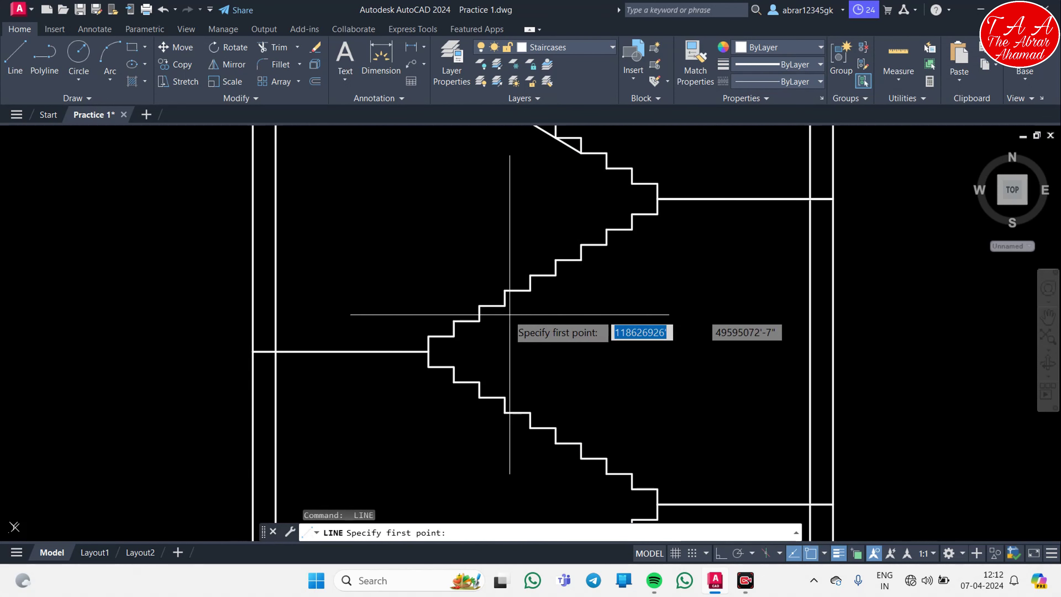
click(505, 305)
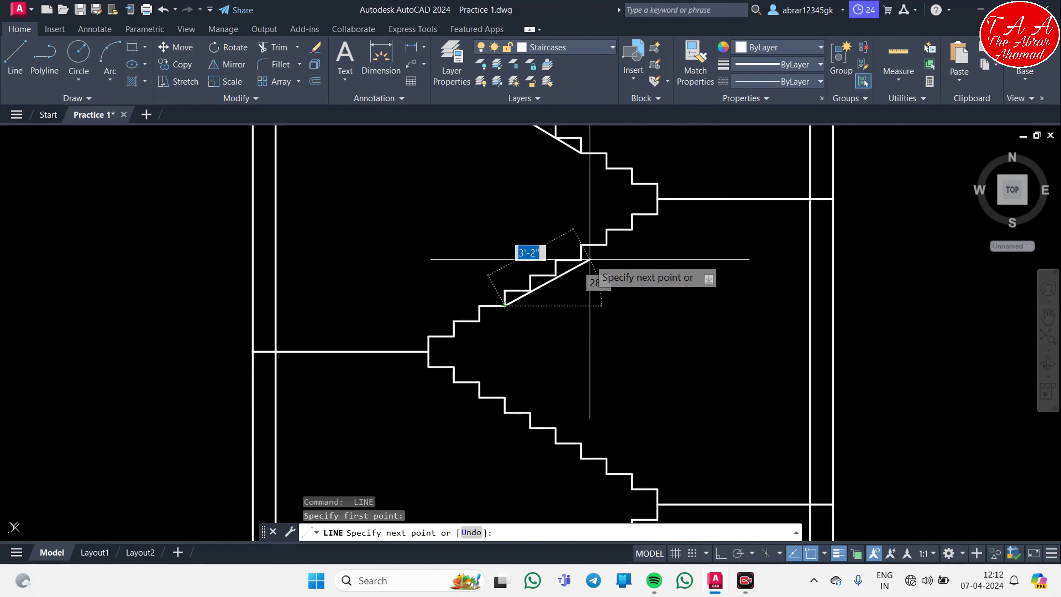
click(580, 260)
key(Escape)
- Draw diagonals along the step corners of the remaining three flights, down to the bottom
middle_drag(604, 355, 580, 240)
key(space)
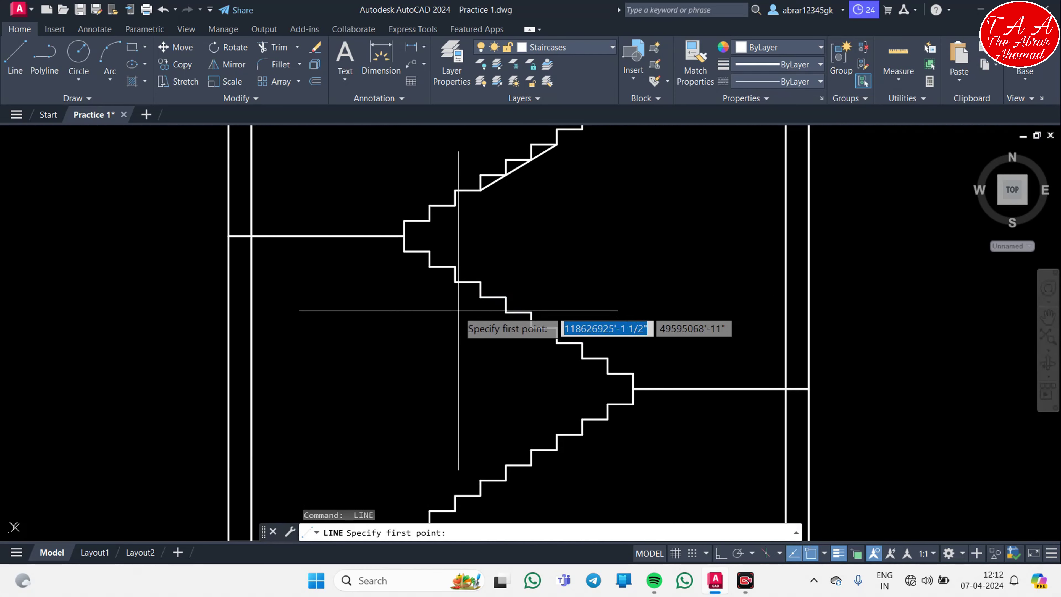
click(454, 282)
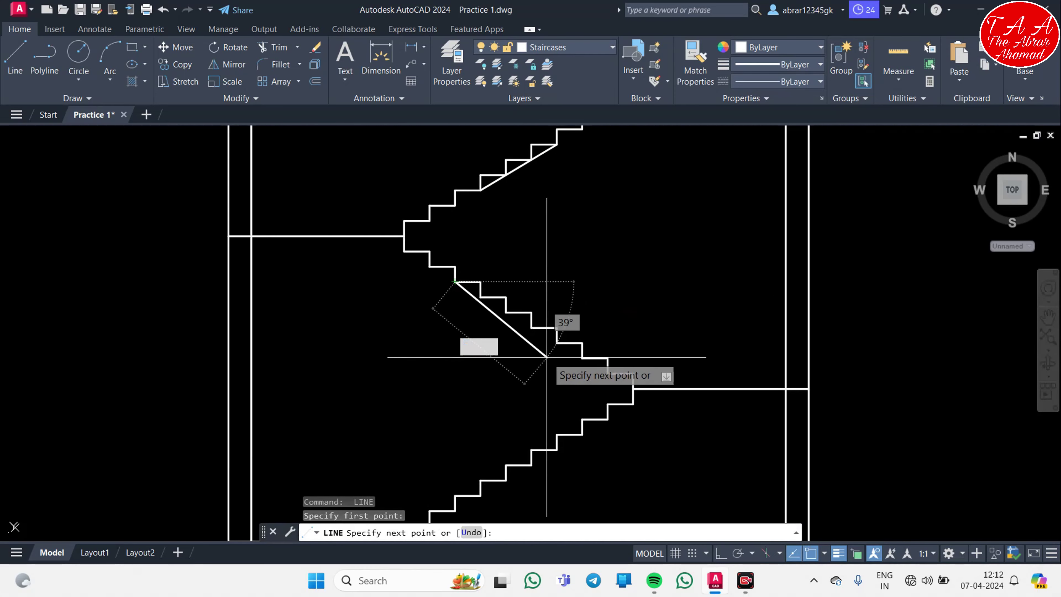
click(556, 343)
key(Escape)
middle_drag(544, 443, 482, 221)
key(space)
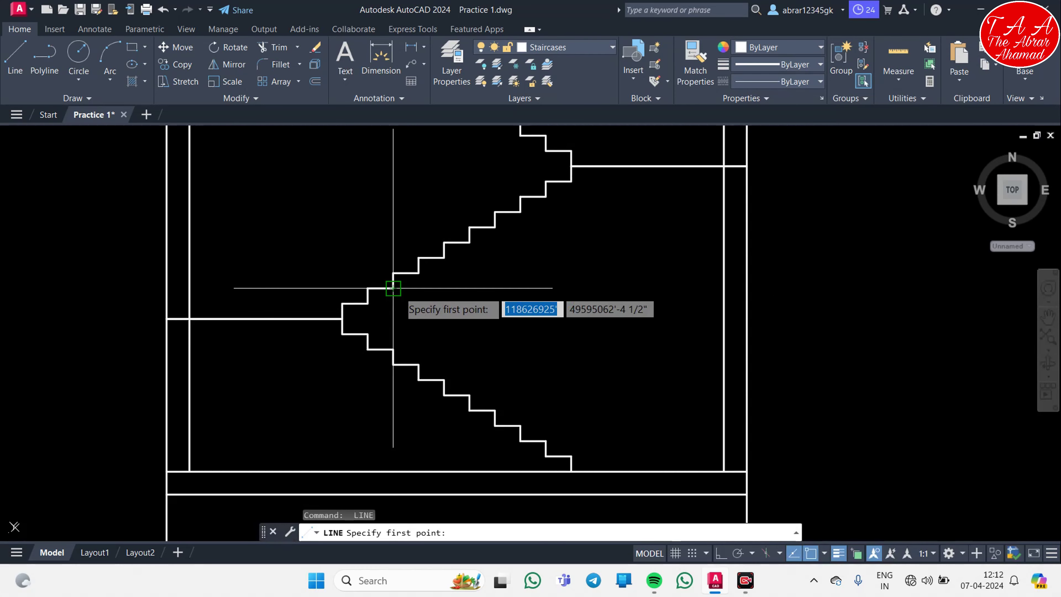
click(393, 288)
click(520, 212)
key(Escape)
middle_drag(522, 318, 518, 181)
key(space)
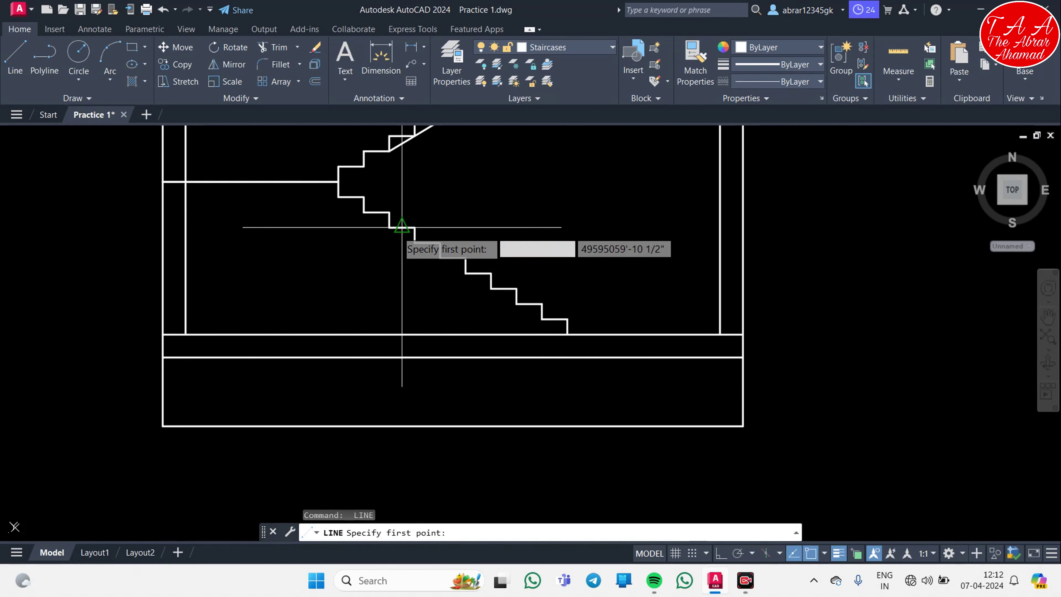
click(389, 227)
click(465, 274)
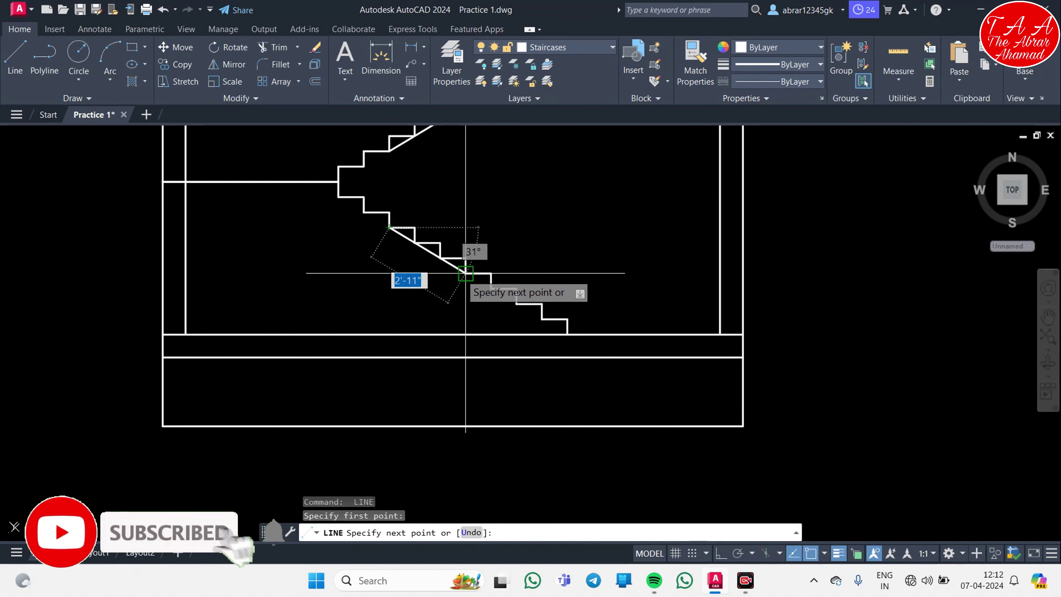
key(Escape)
middle_drag(567, 254, 694, 341)
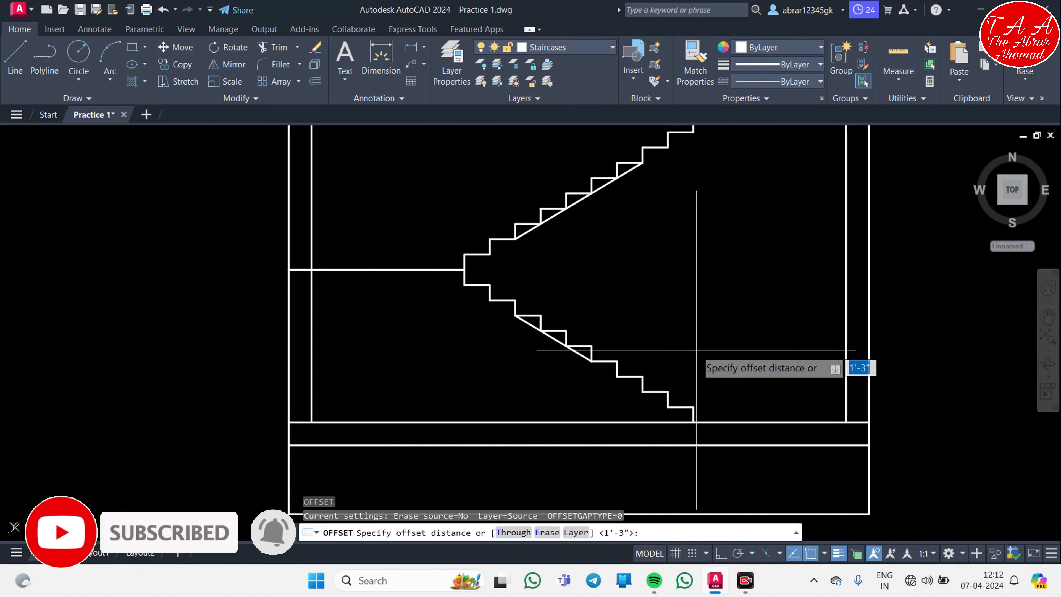
- Offset the lower and upper flight diagonals 4" downward as slab undersides
text(")
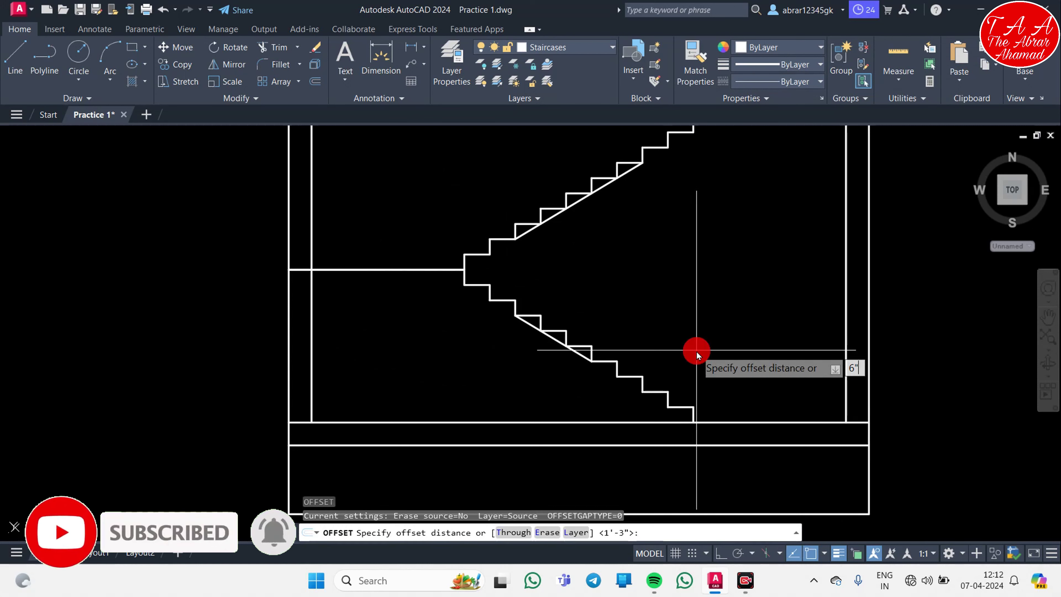
key(Escape)
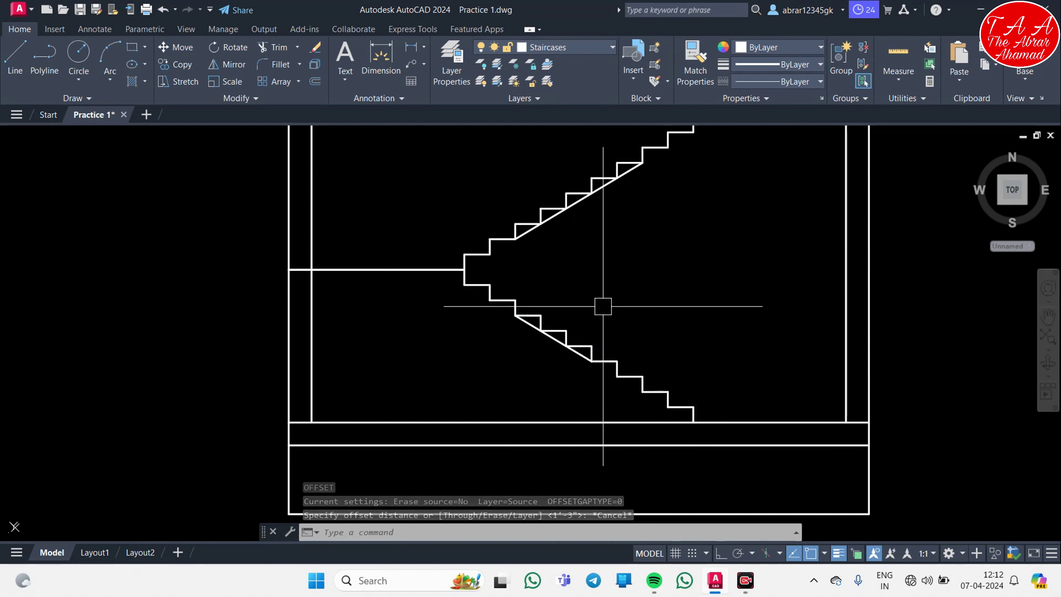
scroll(582, 333, down, 2)
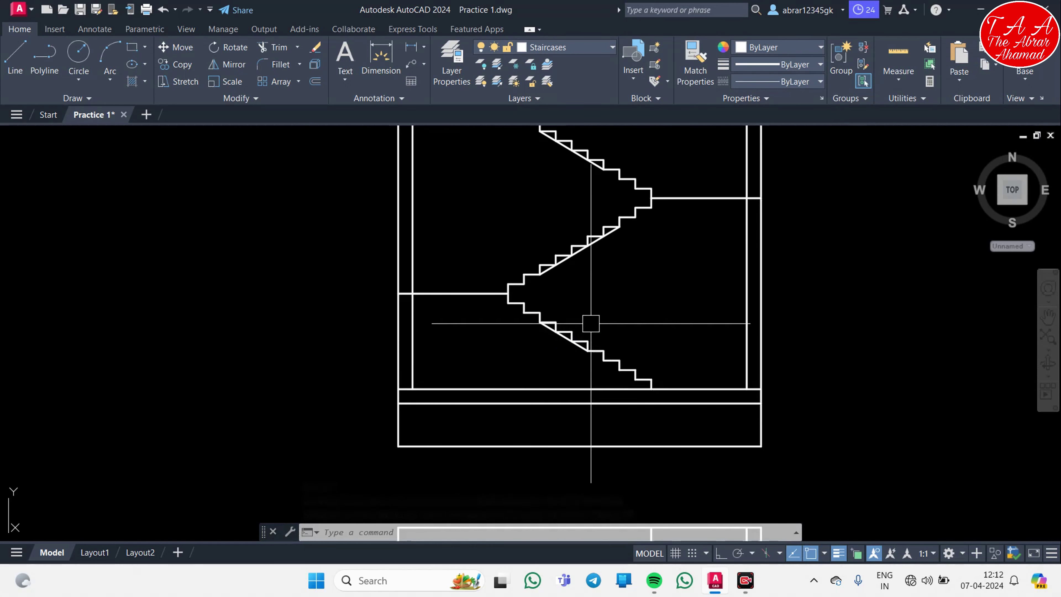
scroll(590, 323, down, 2)
scroll(587, 330, up, 5)
right_click(584, 328)
text(4)
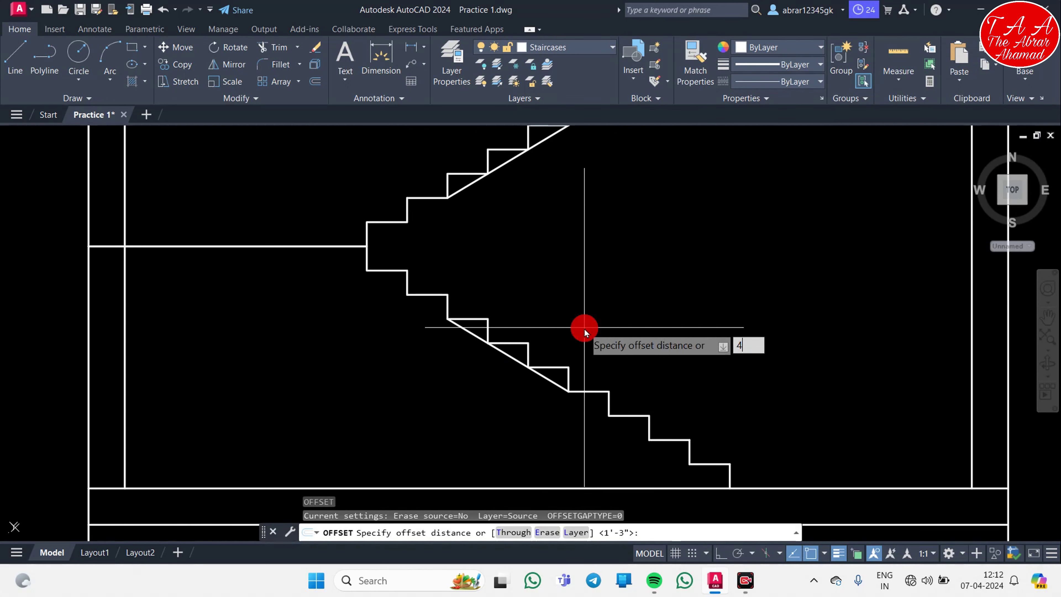
key(Return)
scroll(550, 404, down, 2)
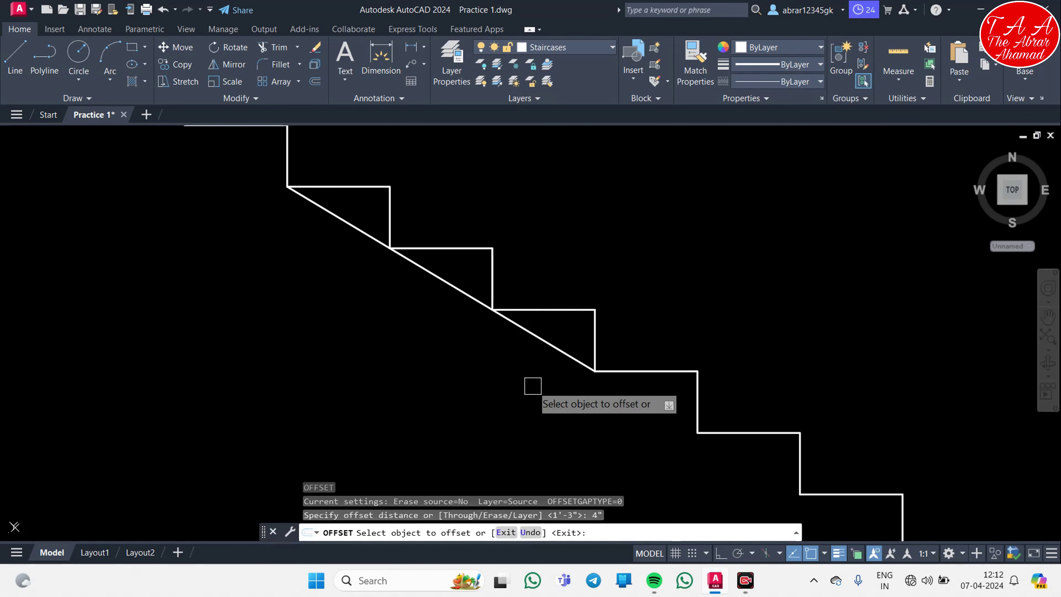
click(610, 251)
scroll(523, 356, down, 1)
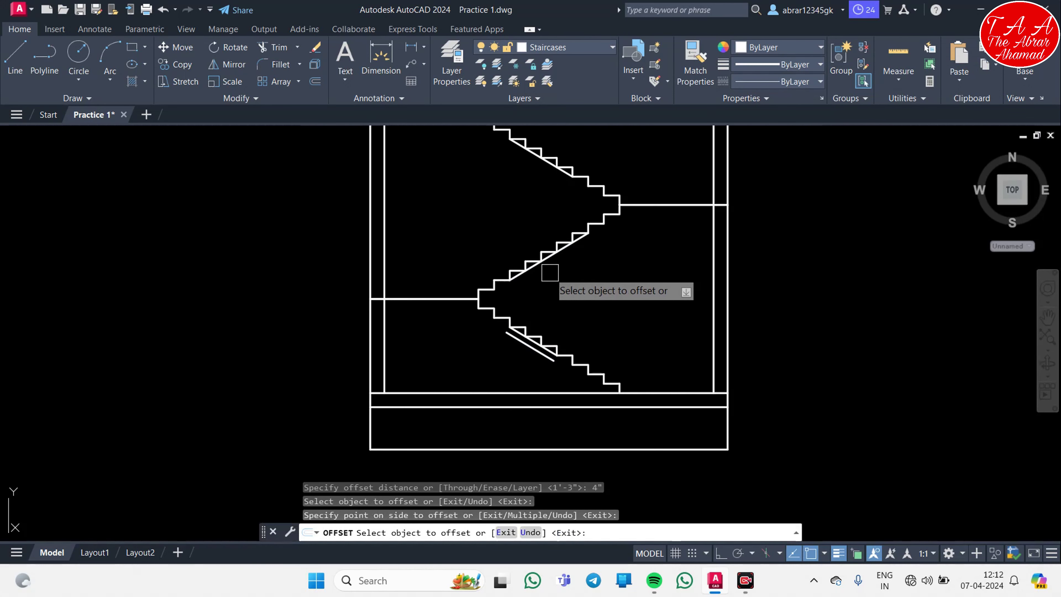
scroll(550, 272, up, 2)
click(540, 220)
click(581, 289)
scroll(580, 288, down, 2)
- Offset the left landing line and its step outline 15" downward
click(437, 323)
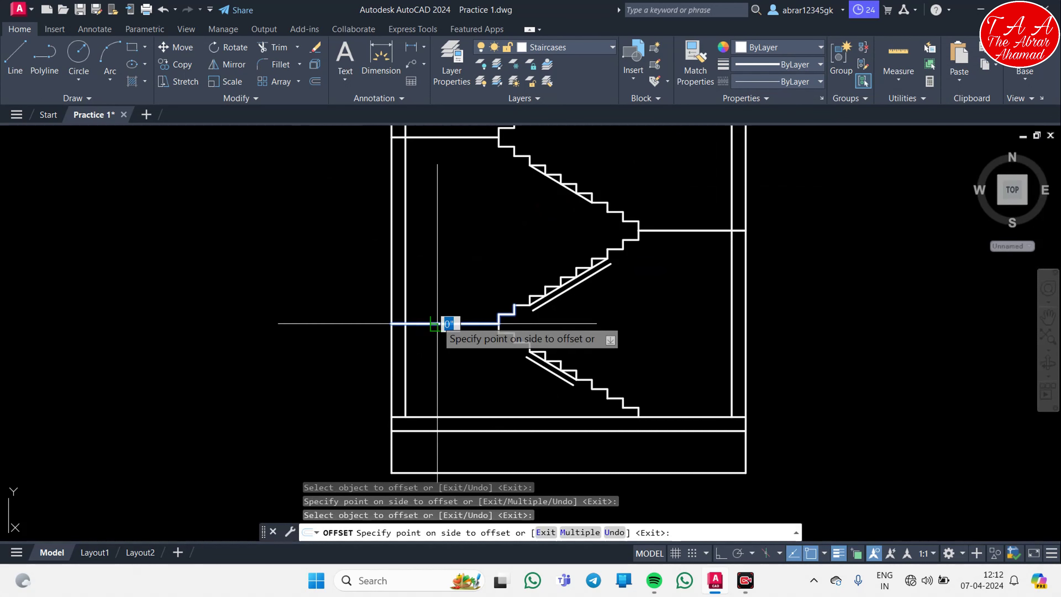
click(538, 376)
scroll(547, 382, up, 2)
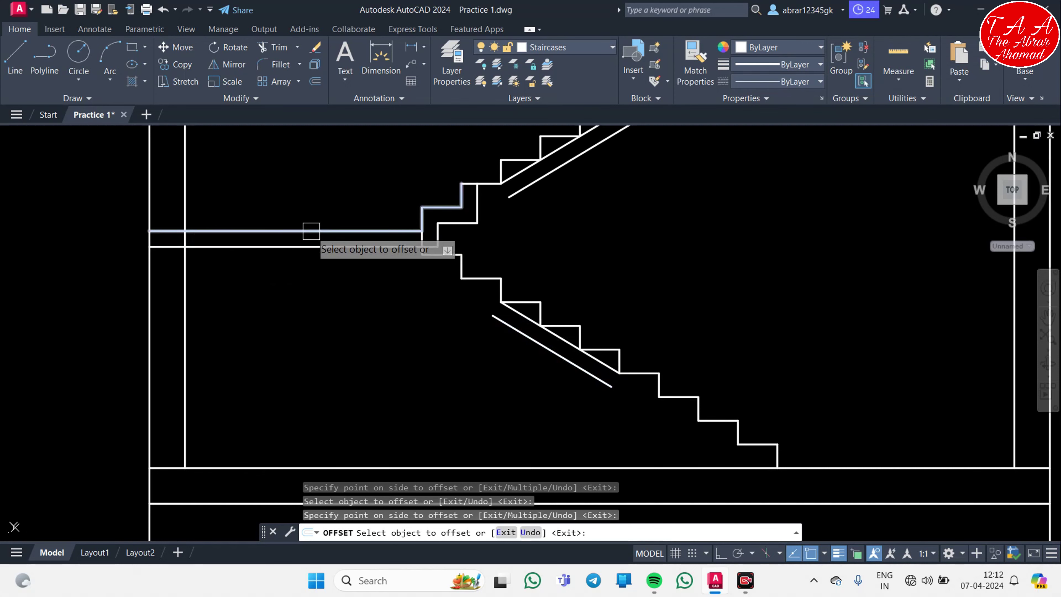
click(322, 231)
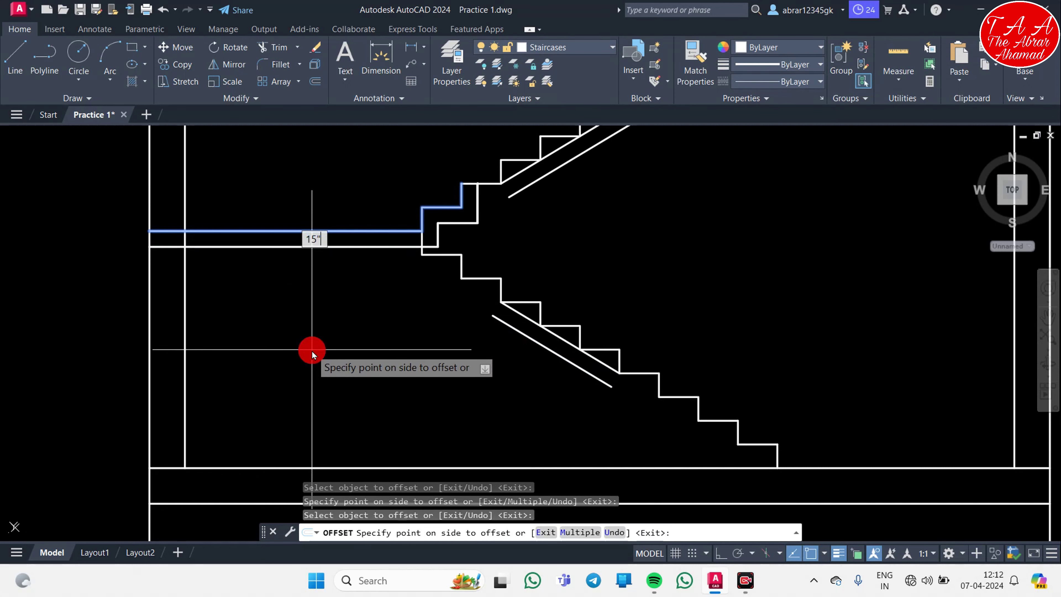
click(312, 350)
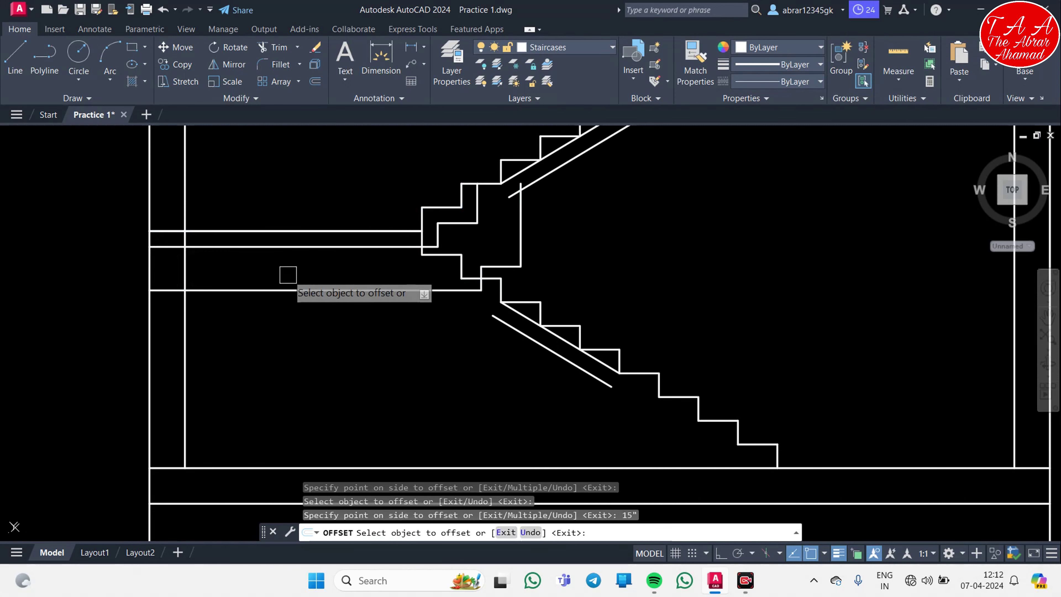
- Offset the right landing's two lines downward to form double slab lines
scroll(296, 390, down, 3)
scroll(296, 355, down, 2)
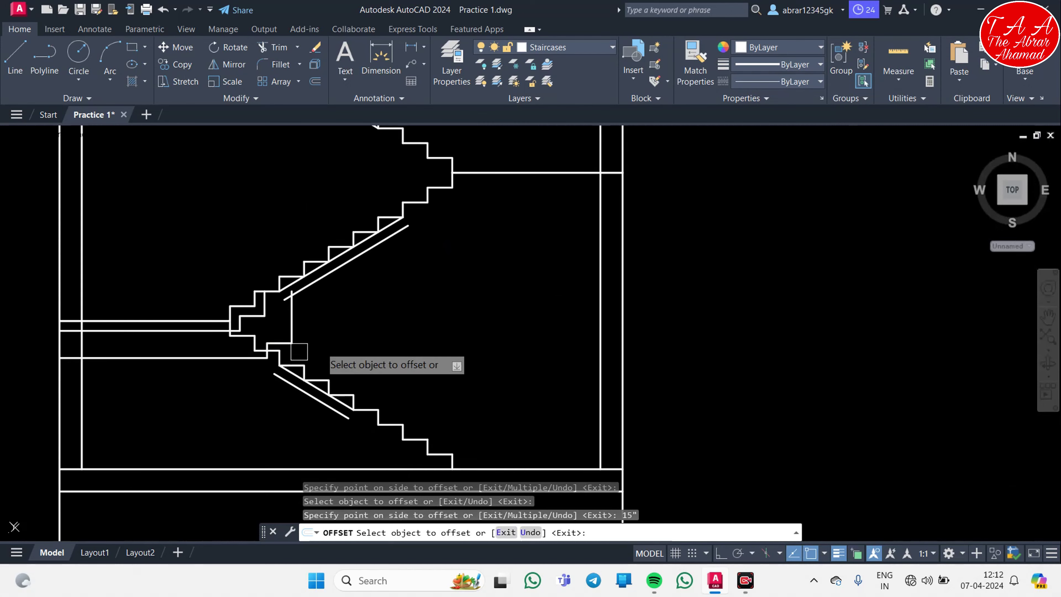
mouse_move(520, 266)
middle_down()
mouse_move(565, 311)
mouse_move(599, 321)
middle_up()
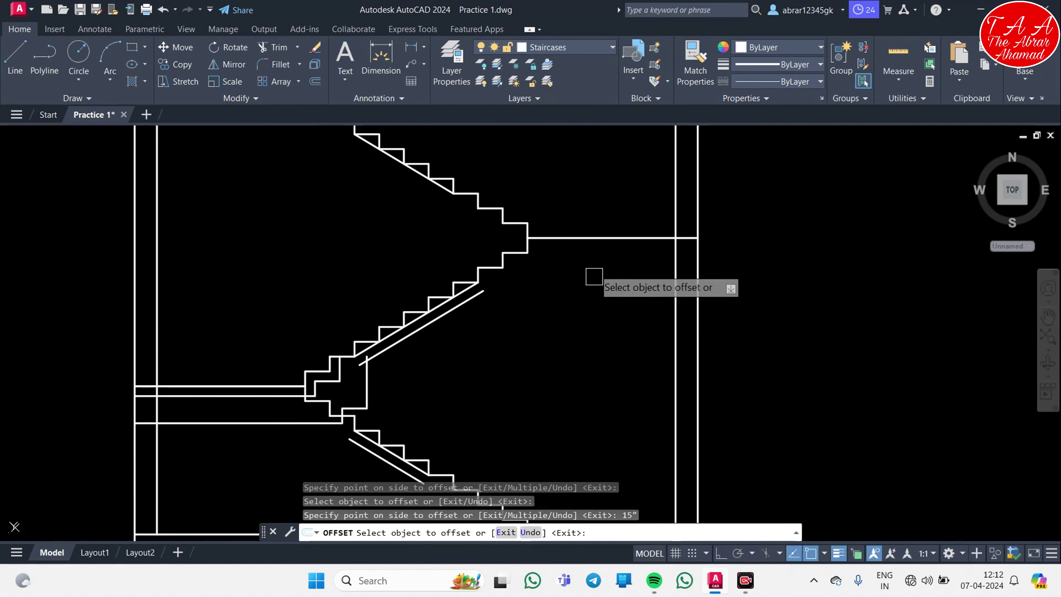
click(604, 238)
click(598, 293)
scroll(600, 283, up, 3)
middle_drag(592, 166, 564, 268)
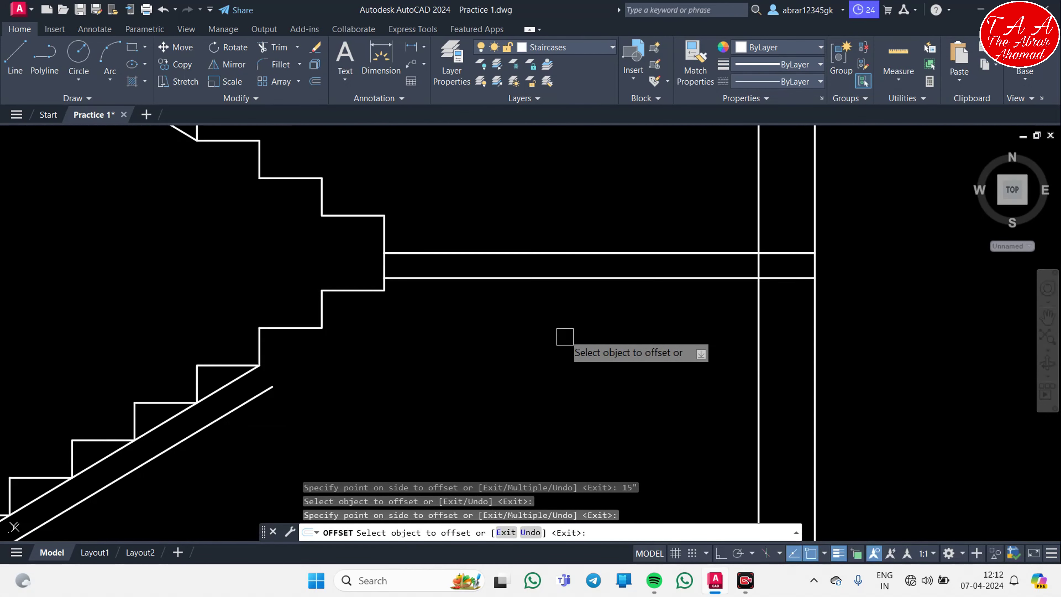
click(588, 253)
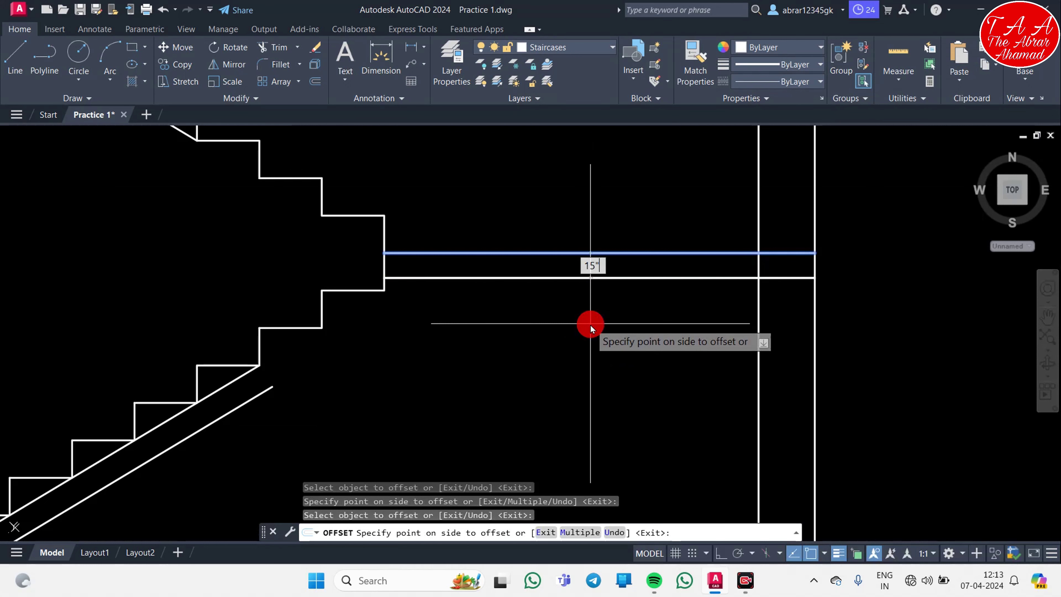
click(590, 328)
- Offset the flight diagonals below themselves to outline the sloping waist slabs
scroll(579, 334, down, 4)
middle_drag(497, 337, 635, 333)
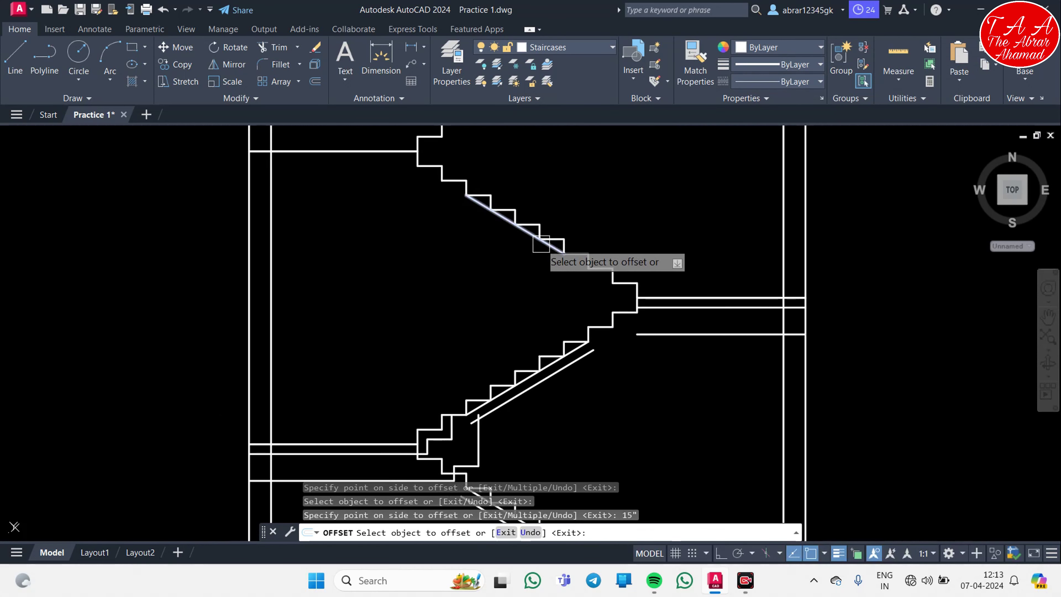
click(541, 251)
mouse_move(372, 182)
middle_down()
mouse_move(391, 261)
mouse_move(176, 103)
middle_up()
click(355, 311)
click(397, 342)
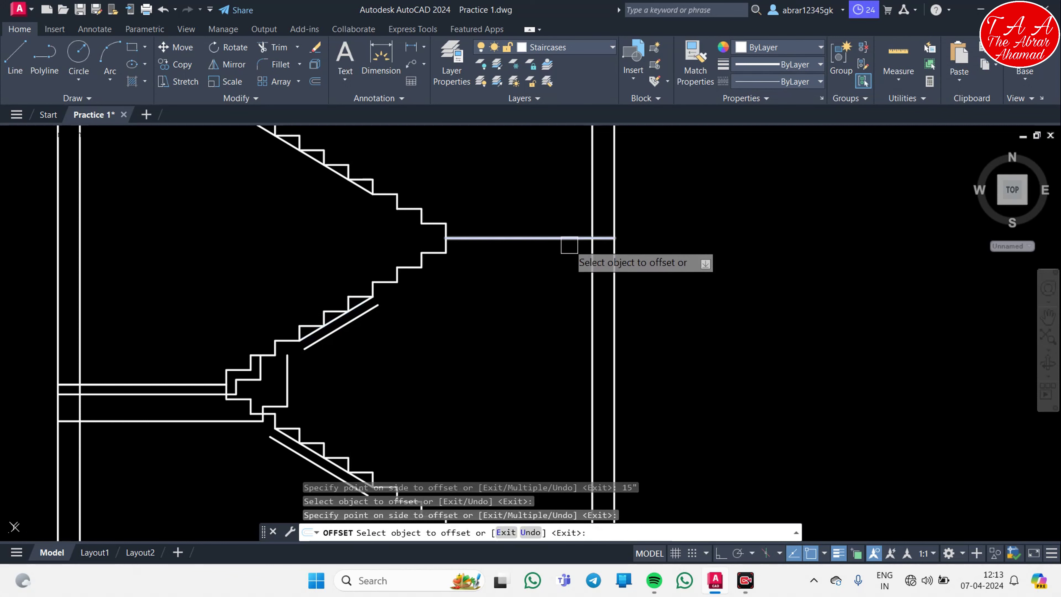
click(570, 239)
click(549, 325)
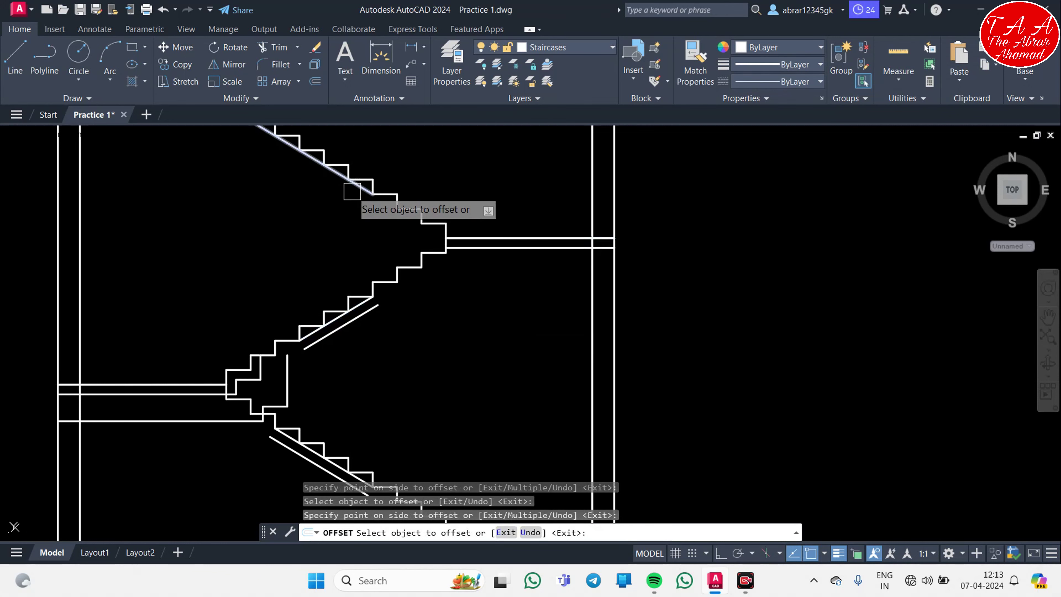
- Offset the upper-left and right landing lines 15" downward, then end OFFSET
middle_drag(321, 213, 483, 357)
click(327, 237)
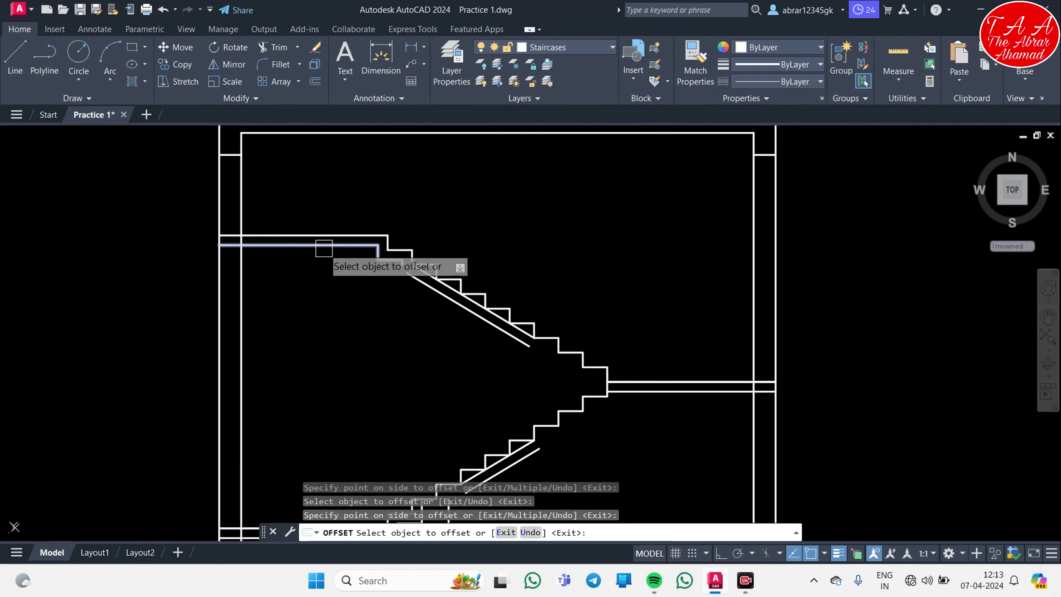
click(315, 237)
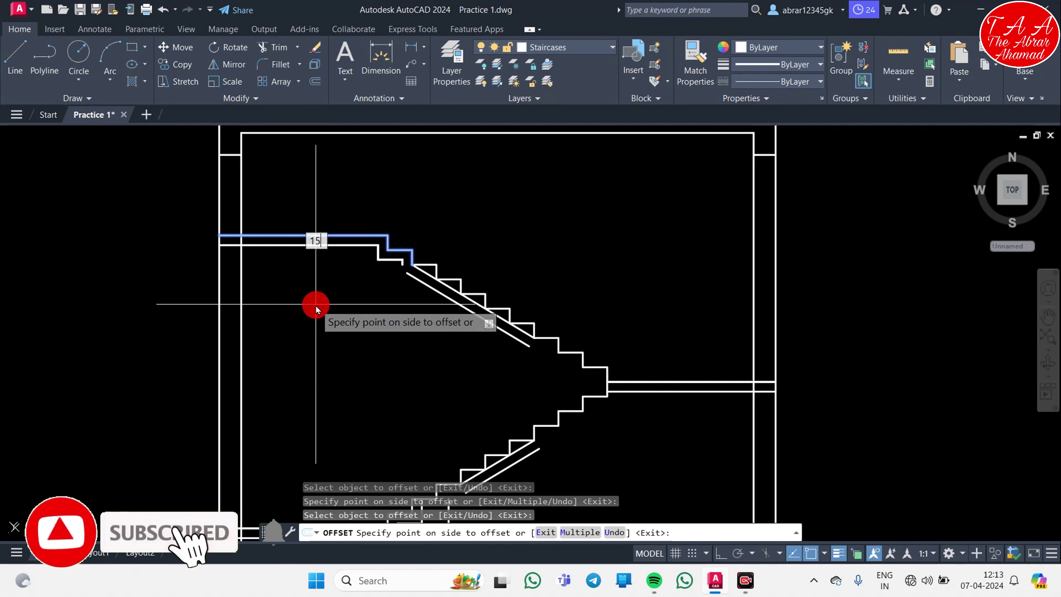
text(15")
key(Return)
scroll(627, 427, up, 6)
click(632, 245)
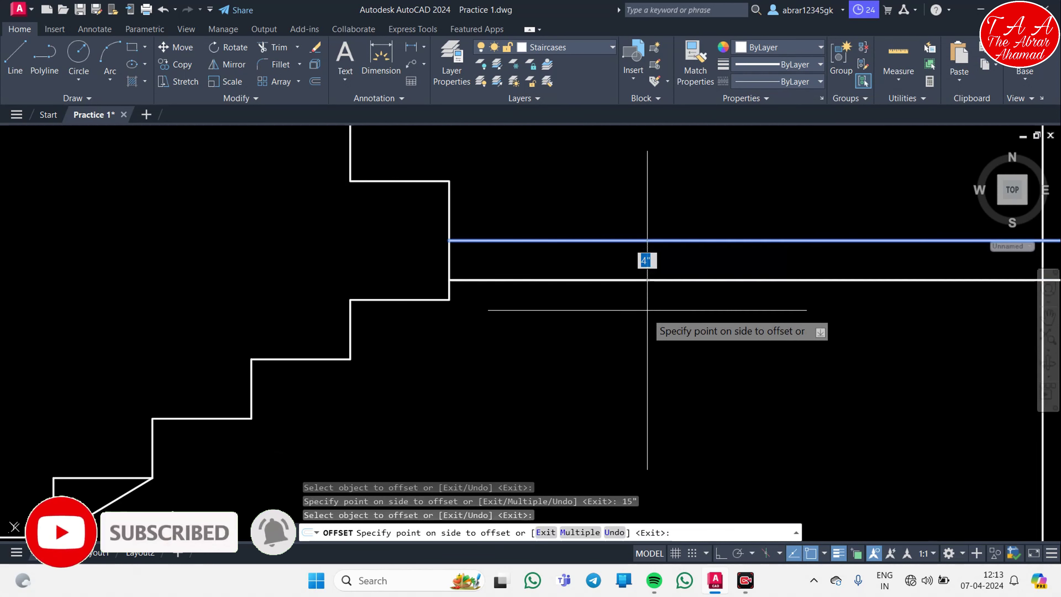
click(652, 346)
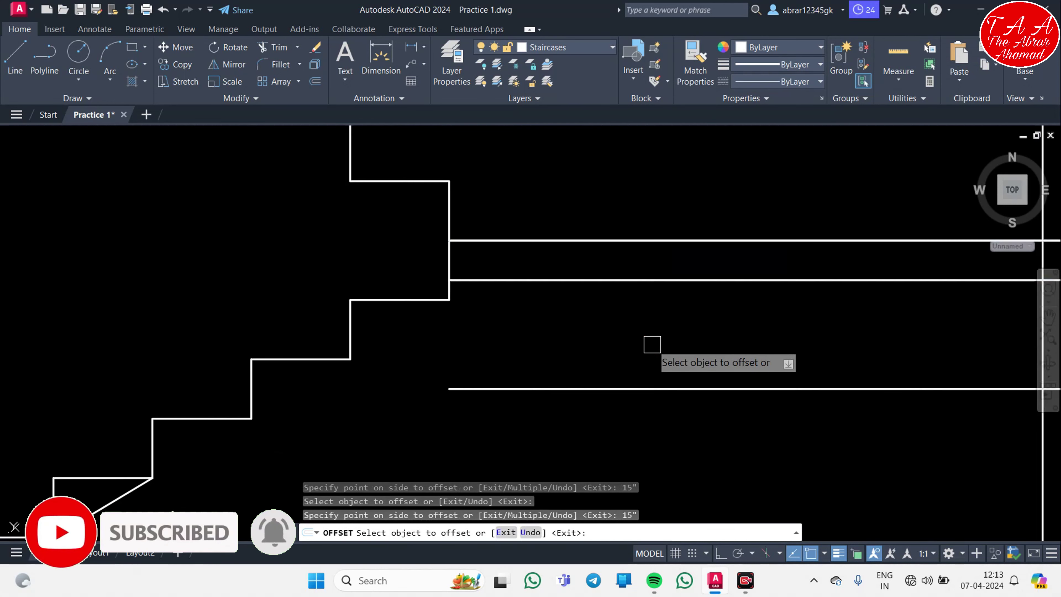
scroll(660, 347, down, 5)
key(Escape)
scroll(576, 334, up, 2)
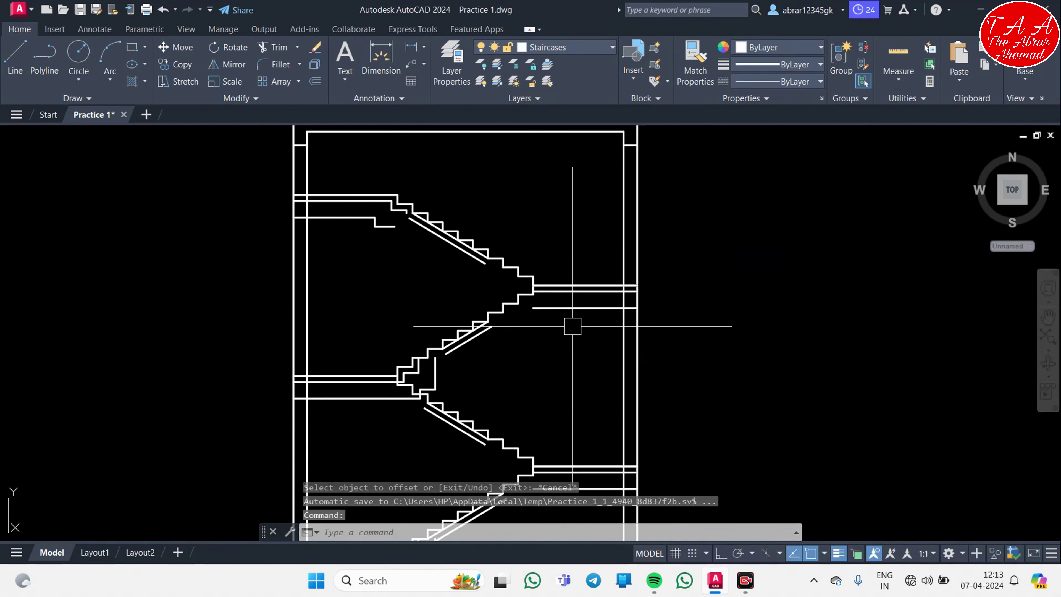
scroll(563, 338, up, 2)
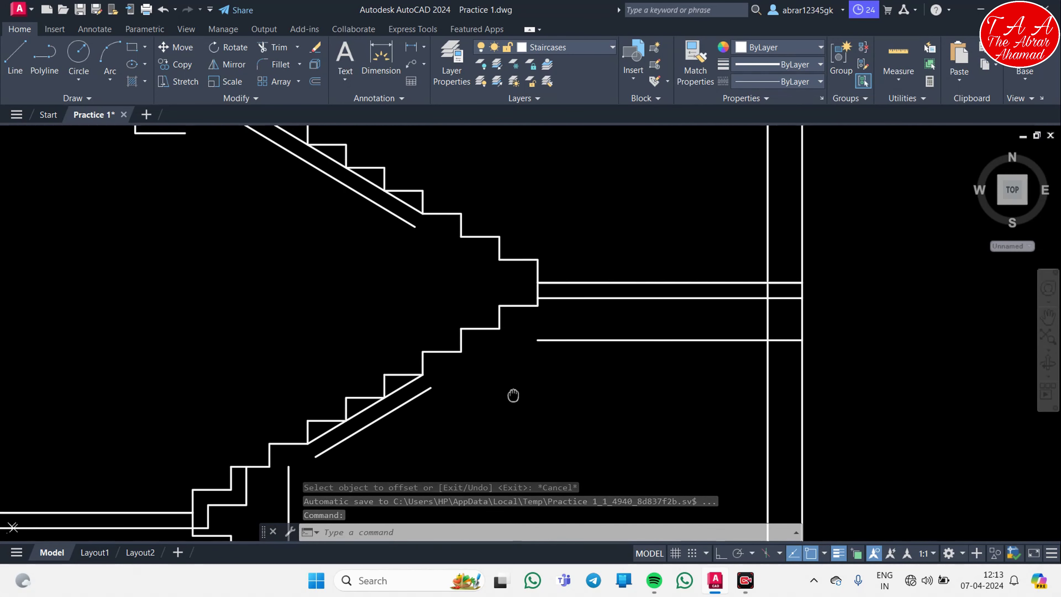
- Erase the diagonal nosing lines on the two lower flights
scroll(514, 398, up, 2)
middle_drag(428, 325, 460, 359)
scroll(576, 268, down, 5)
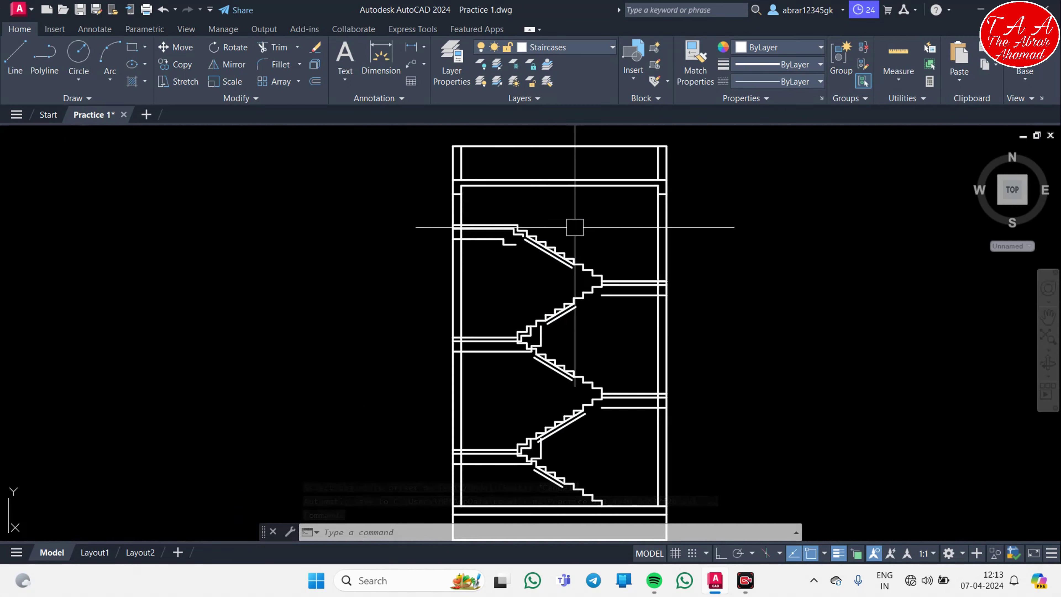
scroll(474, 332, up, 6)
middle_drag(473, 332, 561, 361)
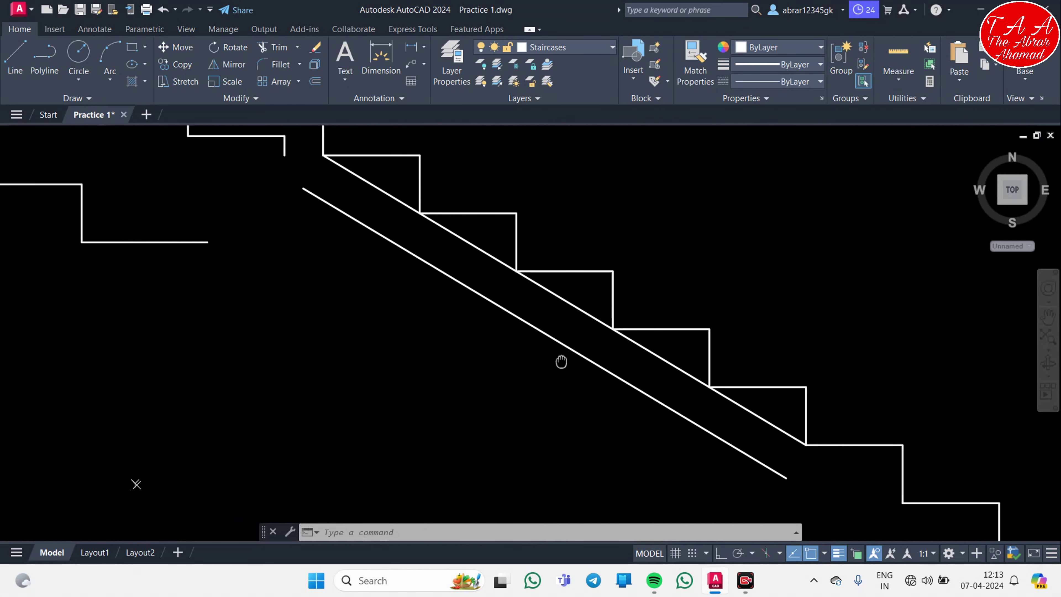
click(566, 301)
scroll(563, 301, down, 2)
scroll(540, 340, down, 4)
scroll(555, 447, down, 2)
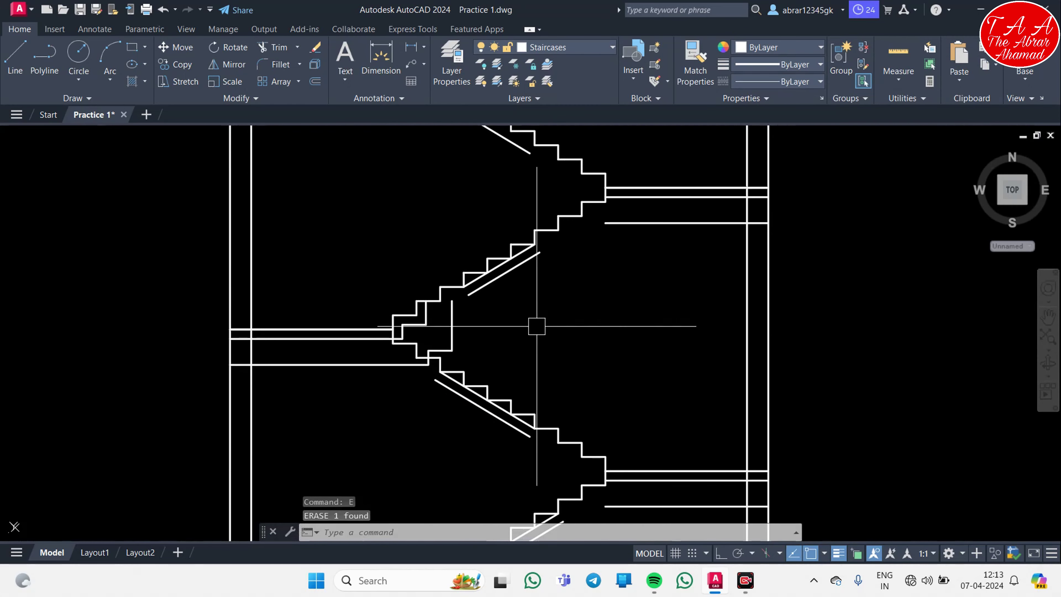
scroll(474, 246, up, 5)
scroll(463, 393, down, 4)
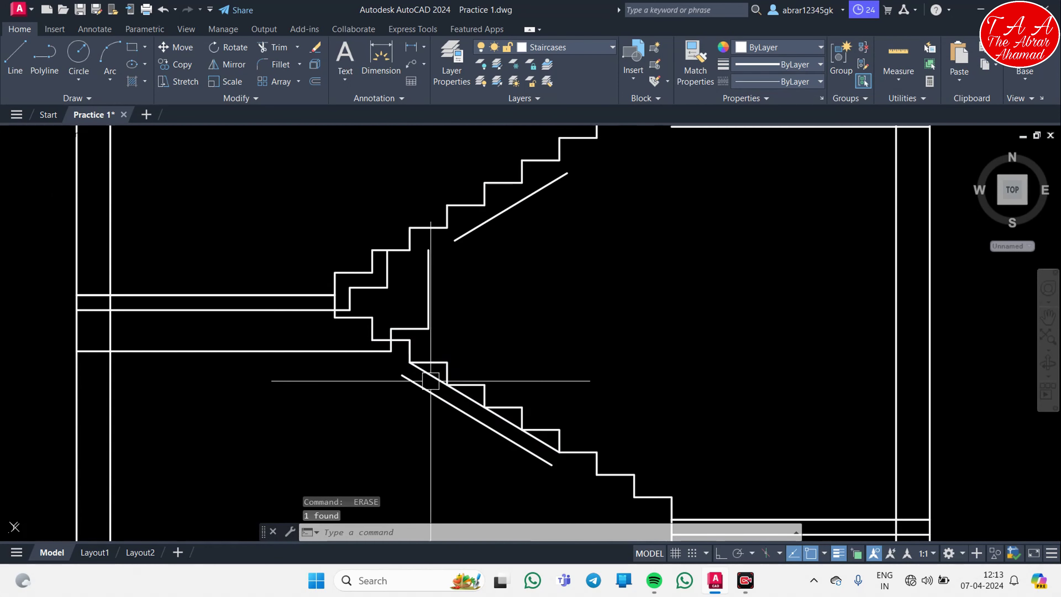
scroll(478, 413, up, 4)
click(499, 399)
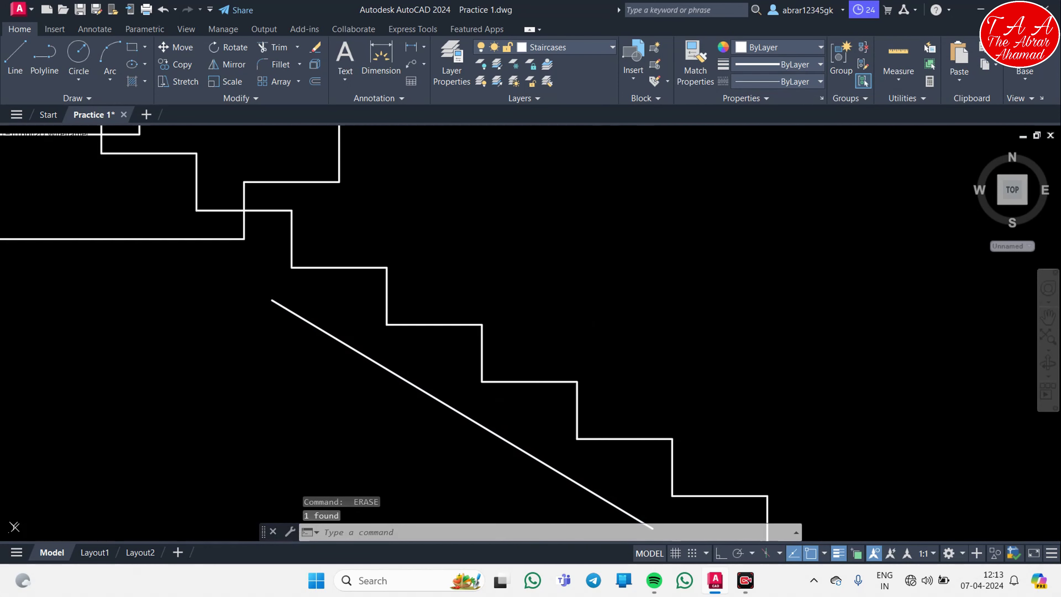
scroll(469, 330, down, 3)
middle_drag(456, 462, 517, 331)
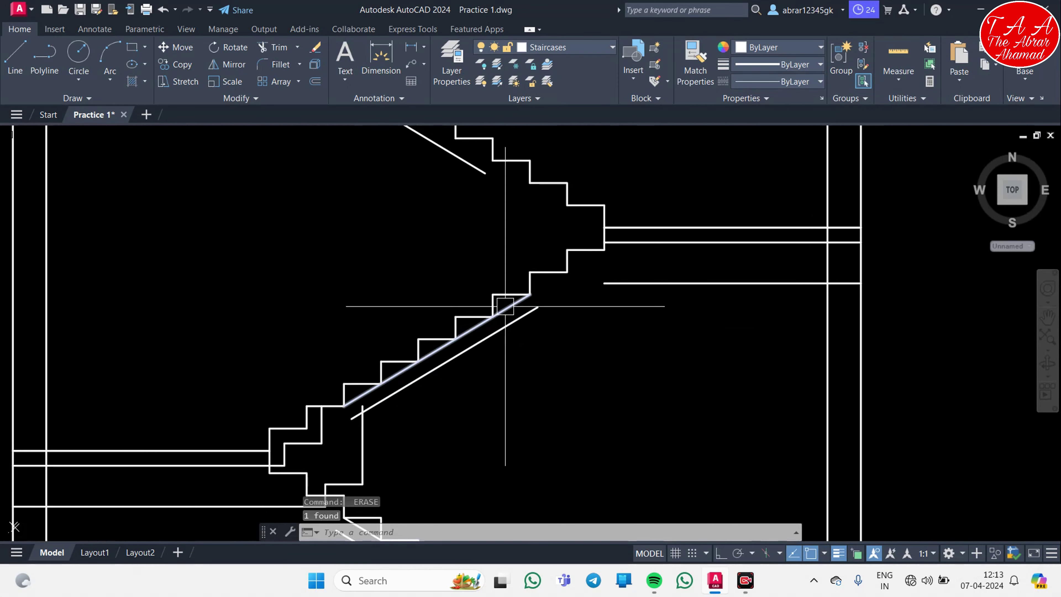
key(Return)
- Delete the diagonal nosing line on the upper flight
middle_drag(542, 396, 571, 177)
click(456, 344)
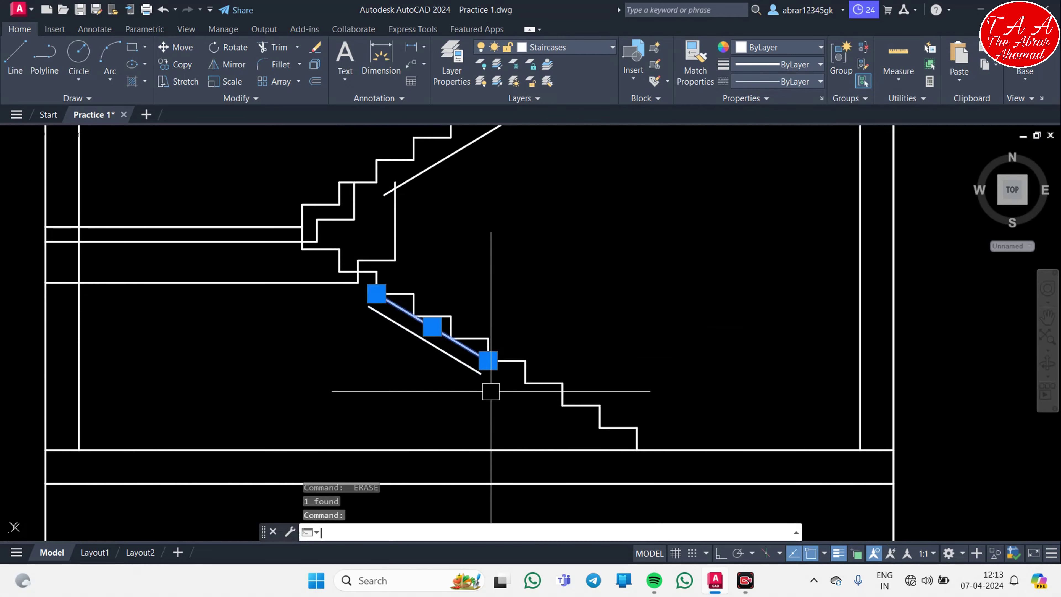
key(Delete)
middle_drag(456, 344, 419, 468)
scroll(460, 328, down, 2)
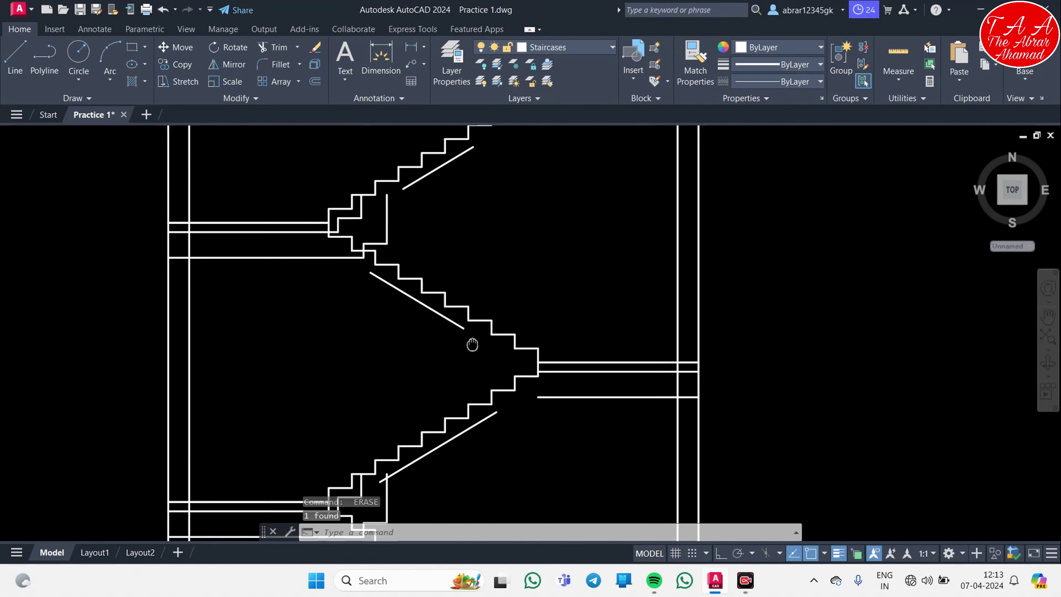
scroll(509, 290, down, 3)
scroll(549, 419, up, 5)
middle_drag(356, 399, 459, 283)
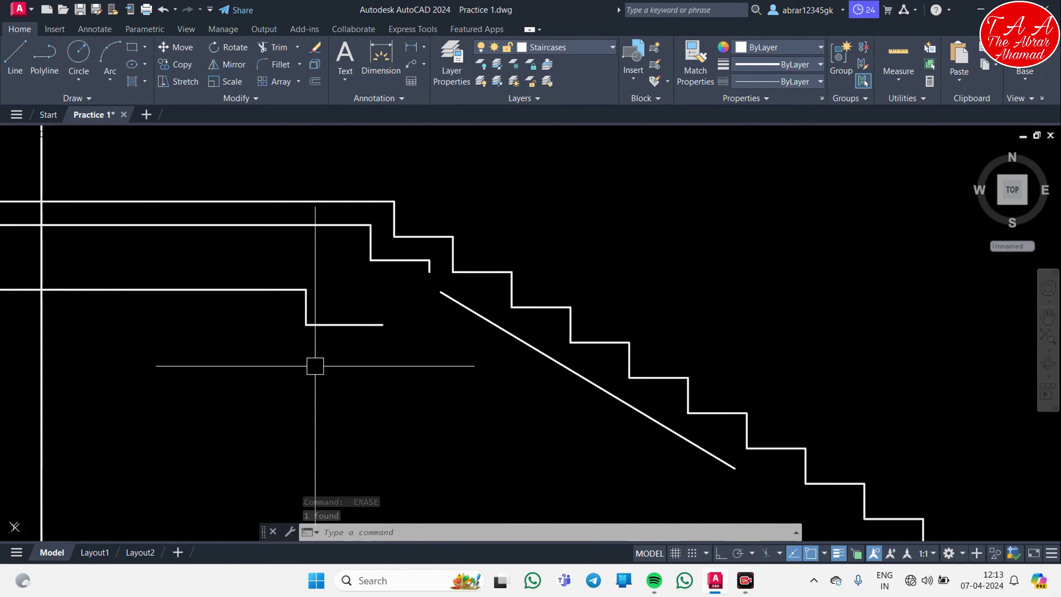
- Fillet the first landing's horizontal line to the flight's waist line at zero radius
key(Escape)
key(Escape)
text(f)
key(Return)
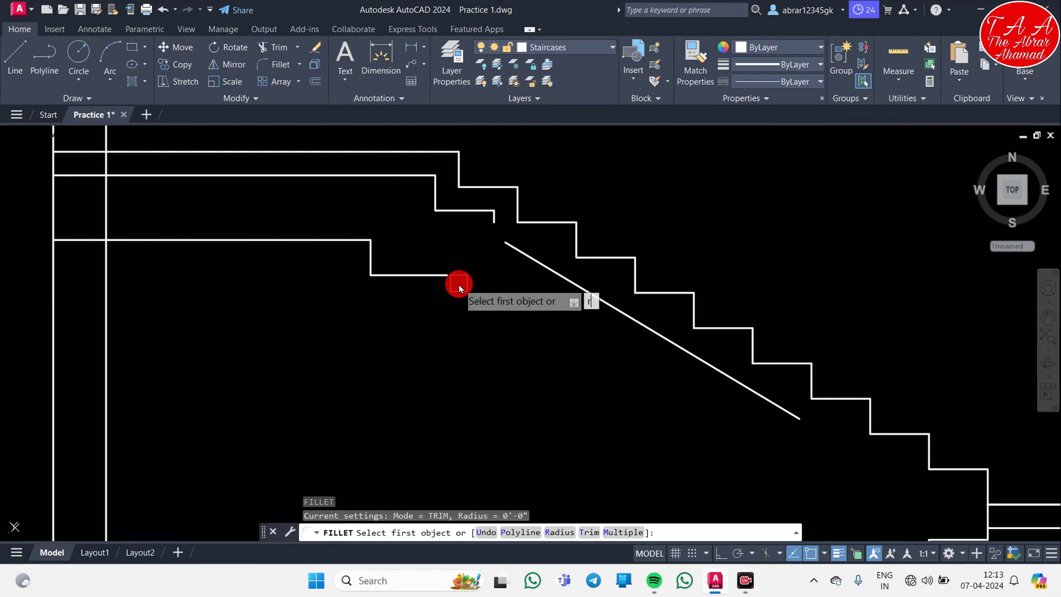
text(r)
key(Return)
key(Return)
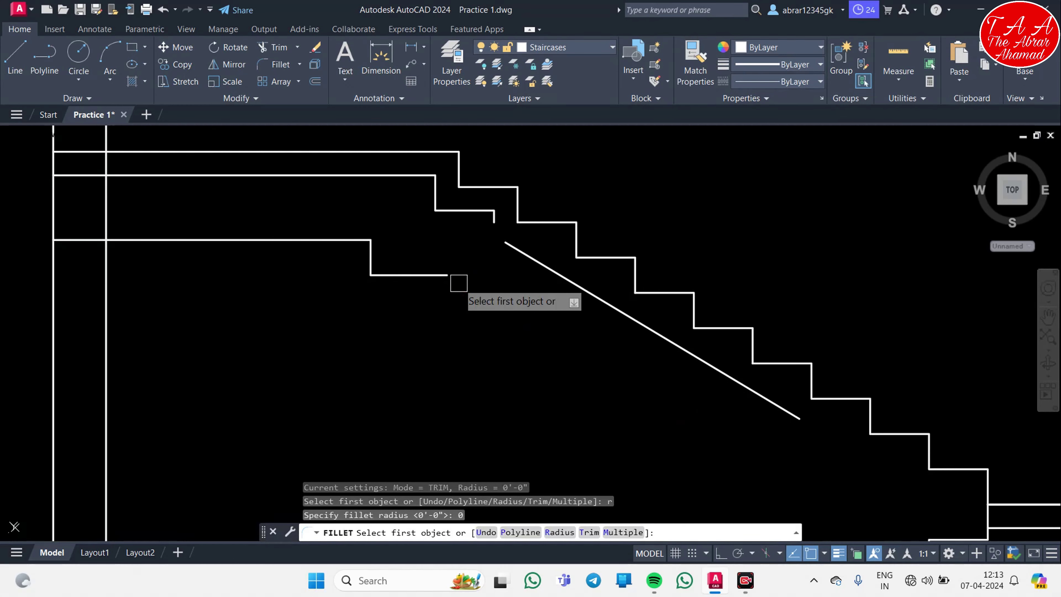
click(134, 175)
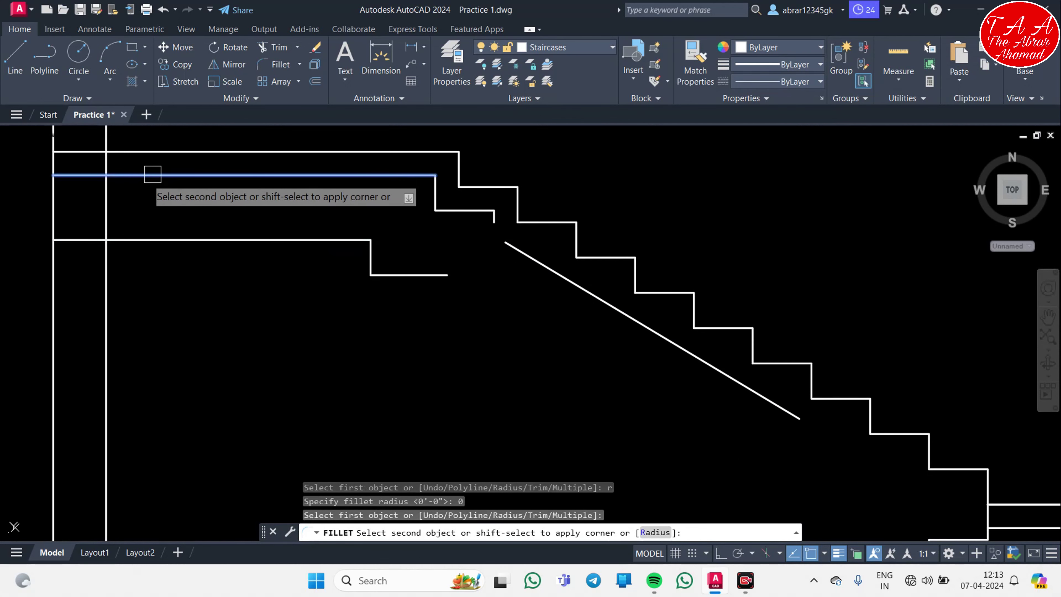
click(567, 270)
- Fillet a flight's diagonal waist line to the adjoining landing line
scroll(453, 304, down, 4)
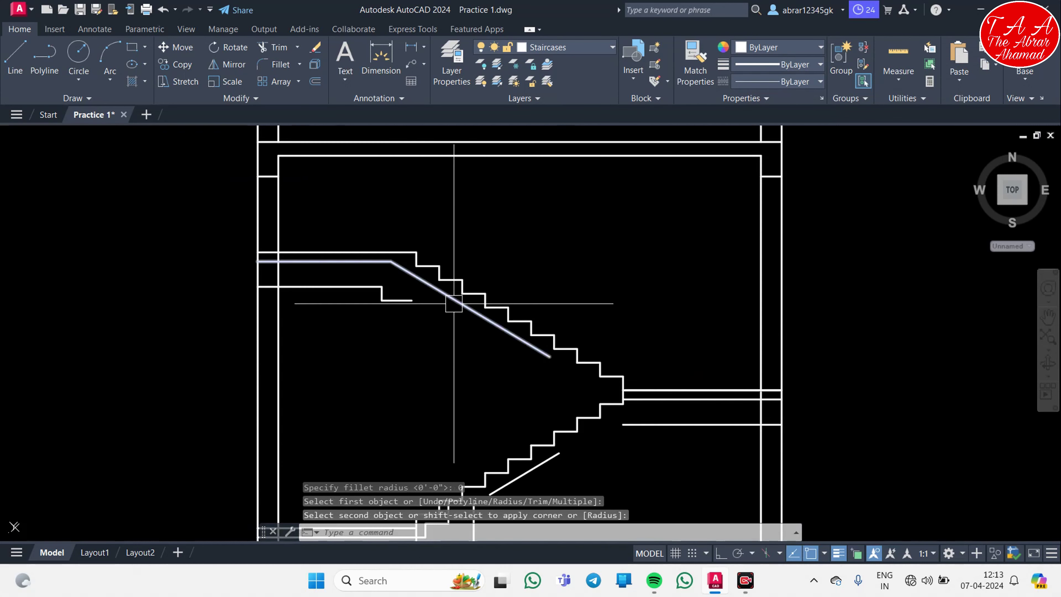
scroll(432, 282, up, 6)
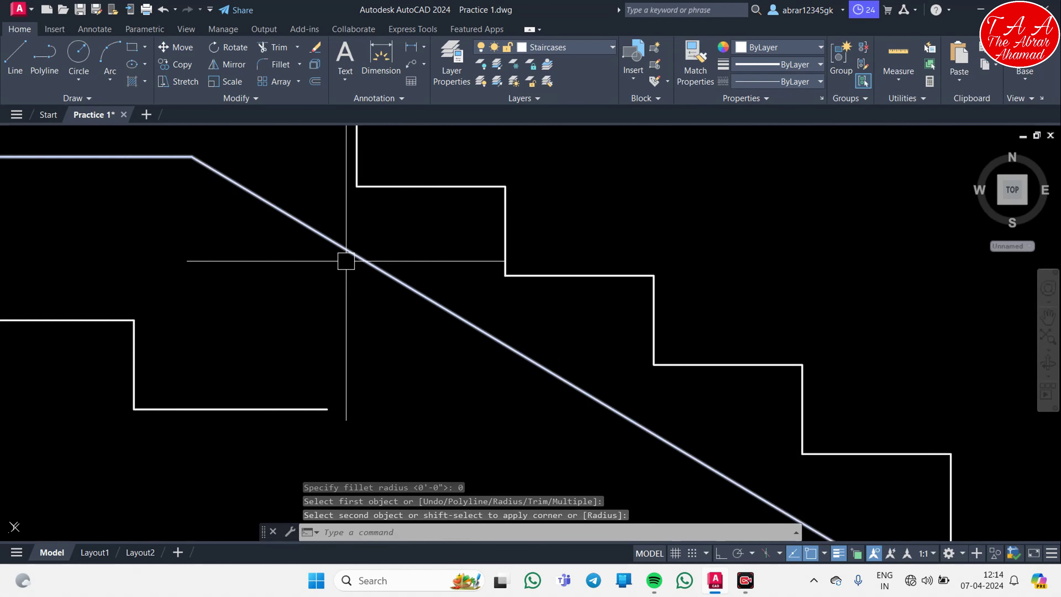
scroll(345, 256, down, 5)
scroll(484, 295, down, 3)
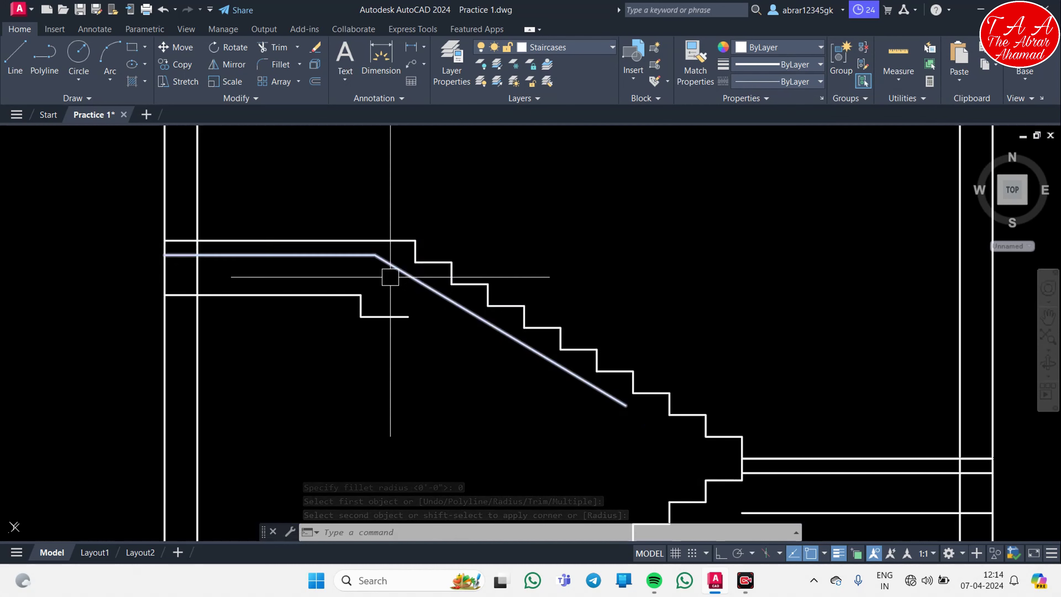
scroll(534, 321, up, 3)
middle_drag(541, 426, 579, 318)
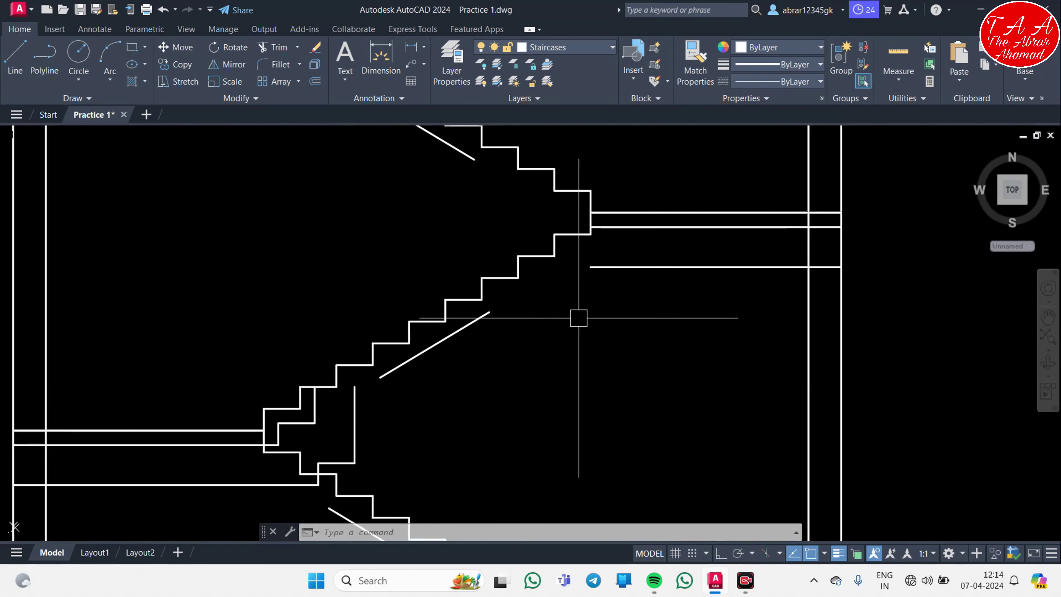
key(Return)
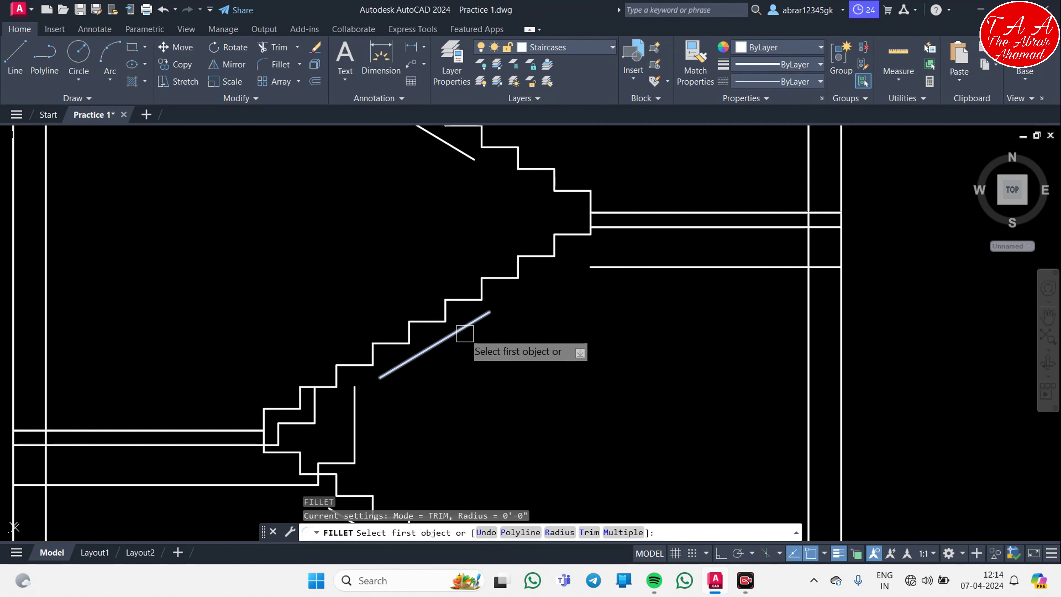
click(464, 333)
click(765, 227)
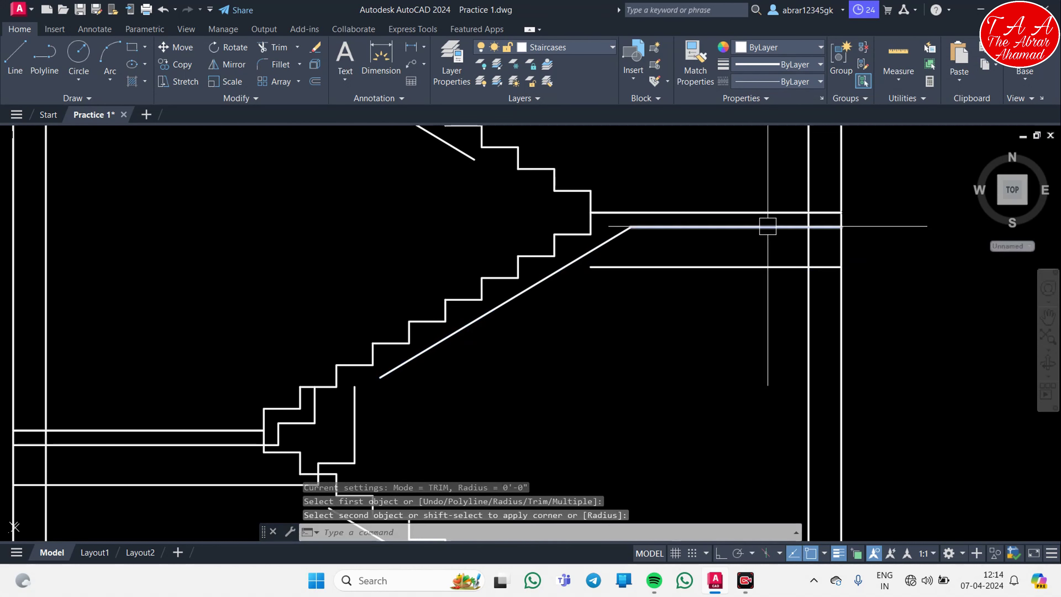
- Fillet the lower flight's waist line to its landing's horizontal line
mouse_move(508, 392)
middle_down()
mouse_move(632, 360)
mouse_move(659, 244)
mouse_move(592, 379)
middle_up()
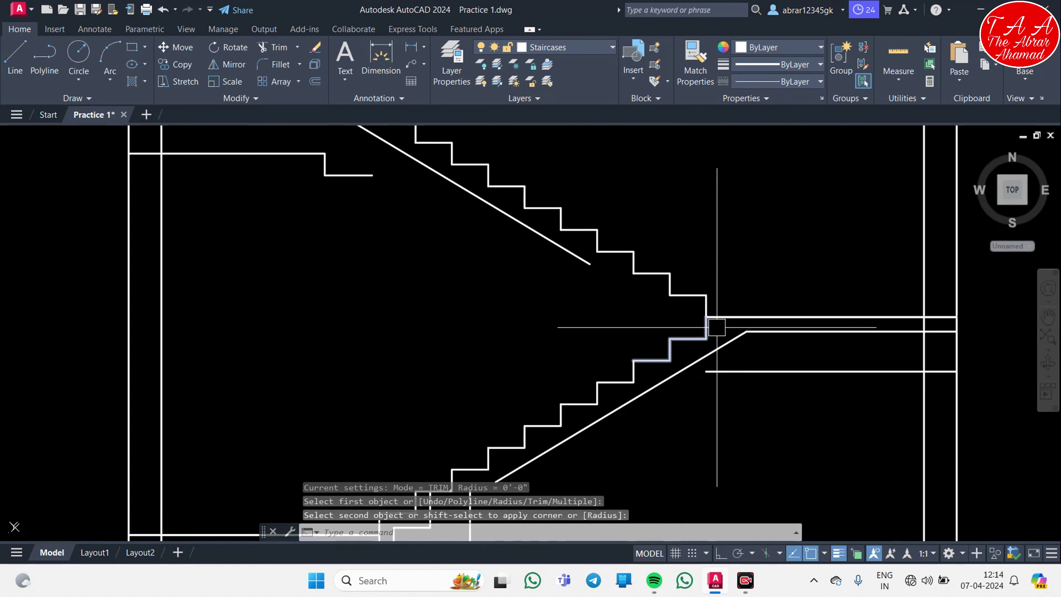
mouse_move(710, 325)
middle_down()
mouse_move(723, 328)
mouse_move(704, 307)
middle_up()
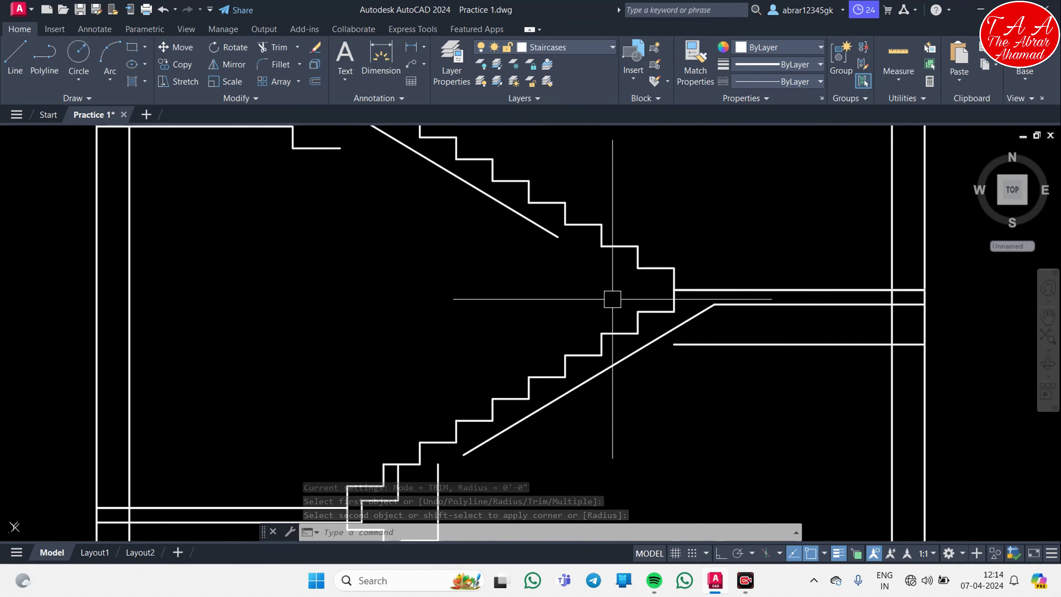
middle_drag(613, 298, 600, 256)
middle_drag(488, 332, 502, 220)
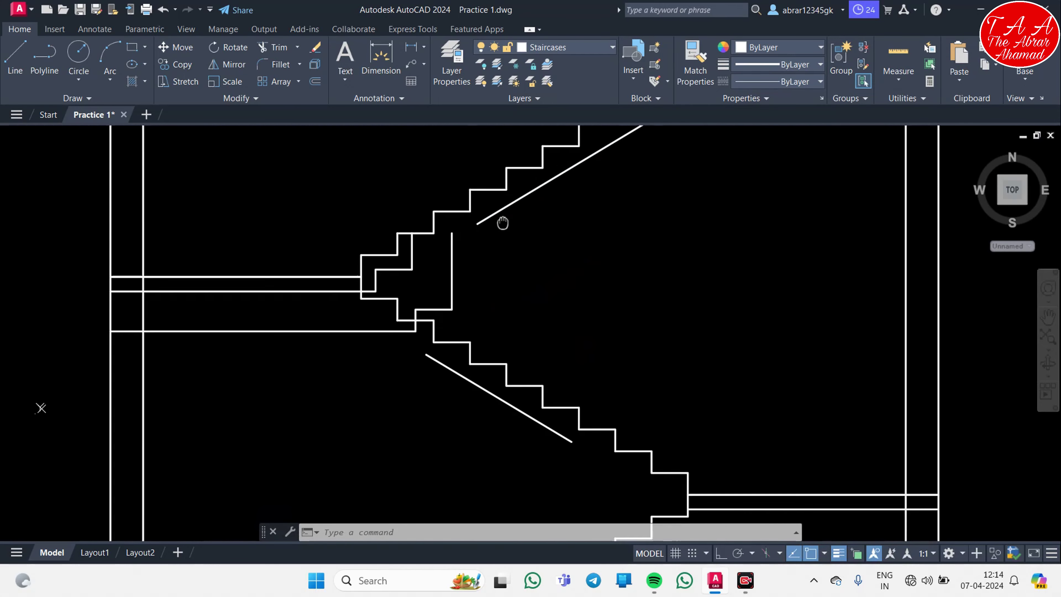
mouse_move(426, 296)
middle_down()
mouse_move(379, 293)
mouse_move(370, 278)
middle_up()
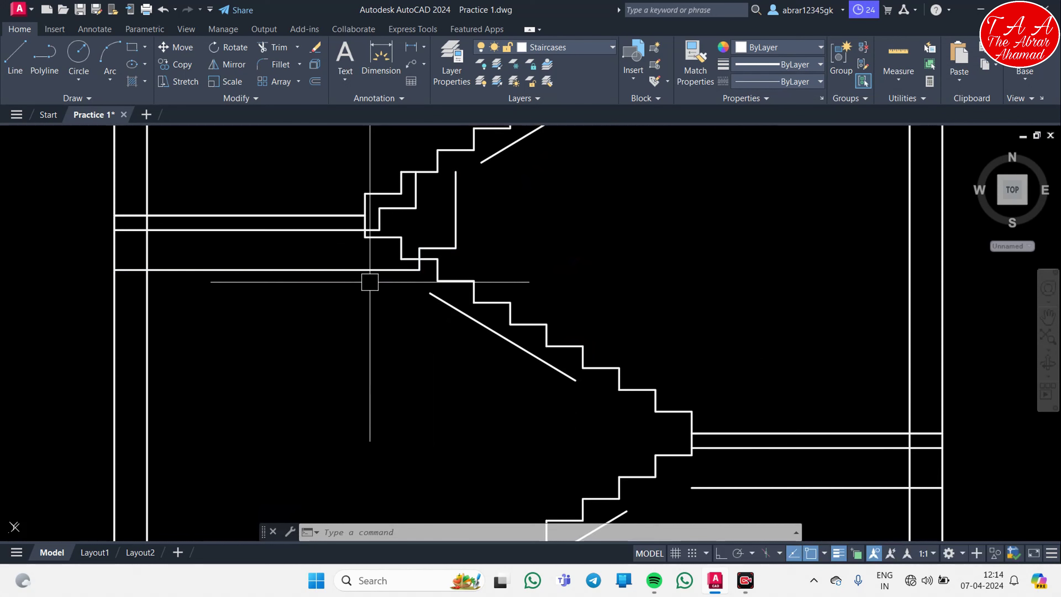
text(f)
key(Return)
click(203, 236)
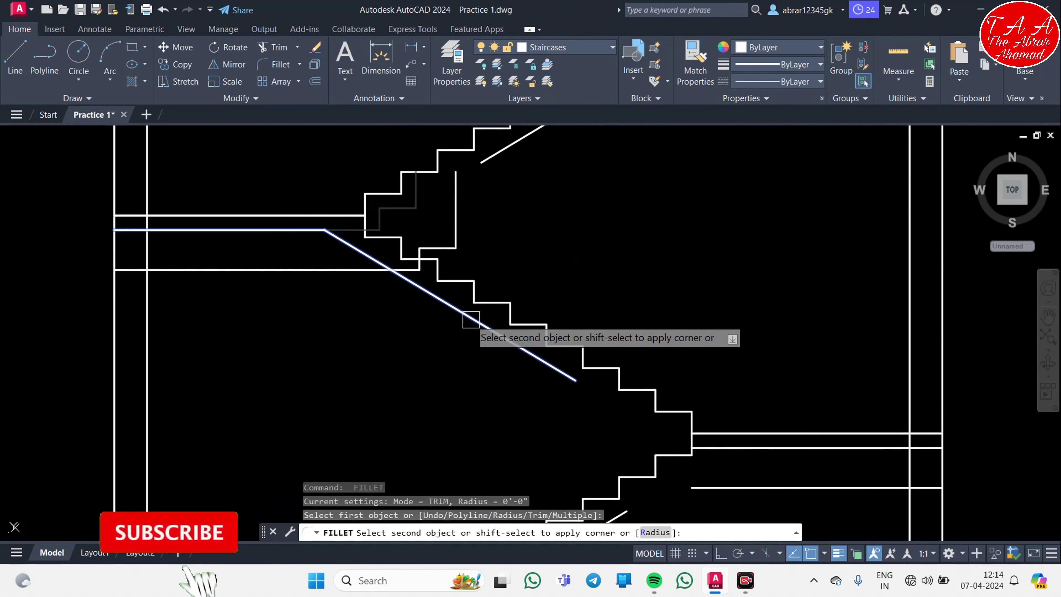
click(484, 327)
- Fillet the next landing's horizontal line to its matching waist line
middle_drag(467, 360, 347, 232)
key(Return)
click(626, 320)
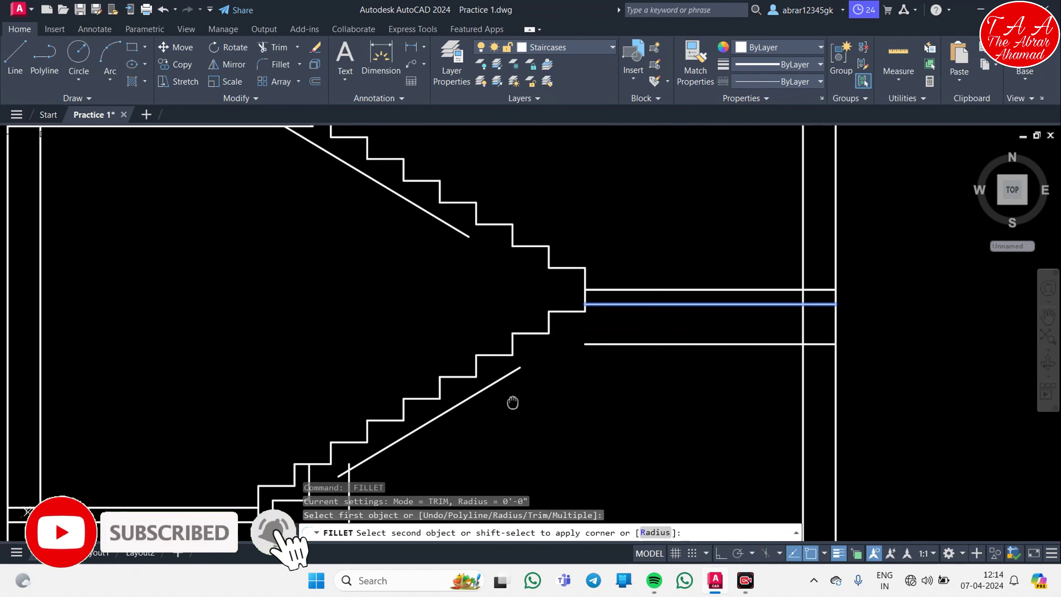
middle_drag(514, 403, 604, 262)
click(508, 295)
- Fillet the lower landing's horizontal line to the waist line, then zoom out
middle_drag(286, 417, 439, 289)
key(Return)
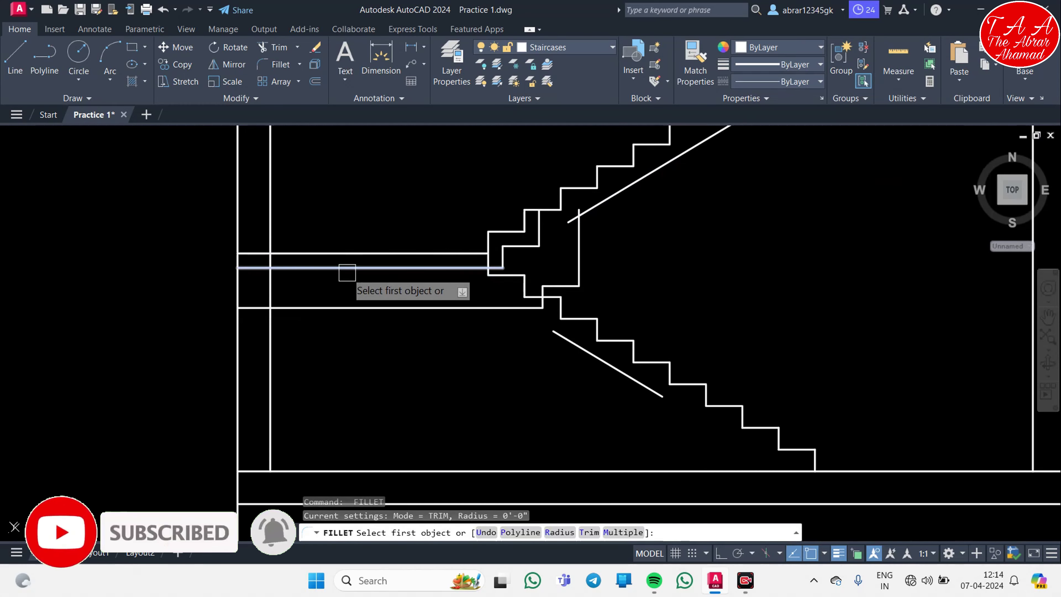
click(347, 268)
click(606, 373)
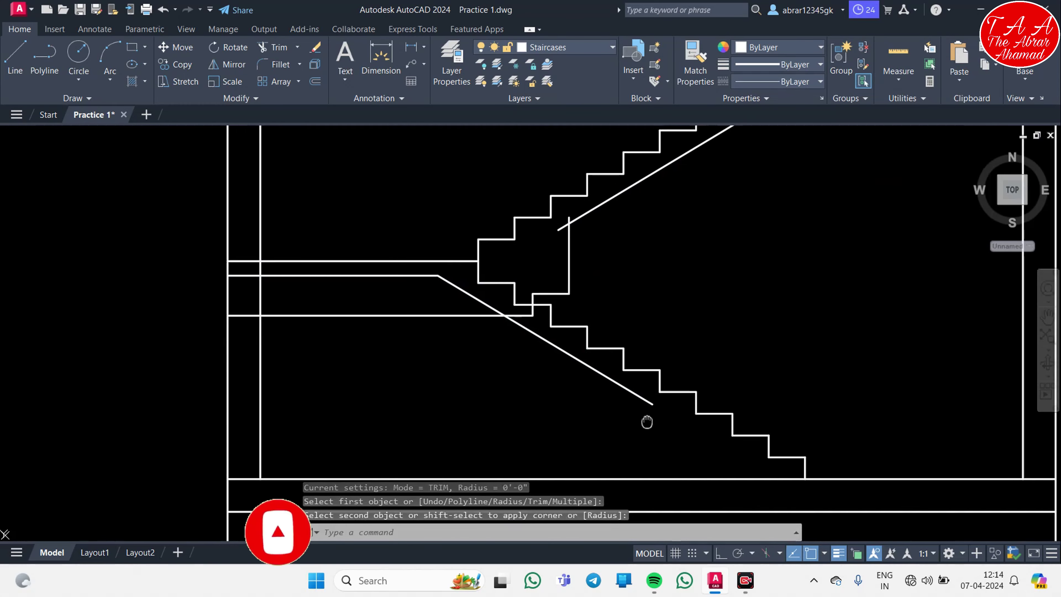
scroll(566, 392, down, 2)
scroll(457, 353, up, 4)
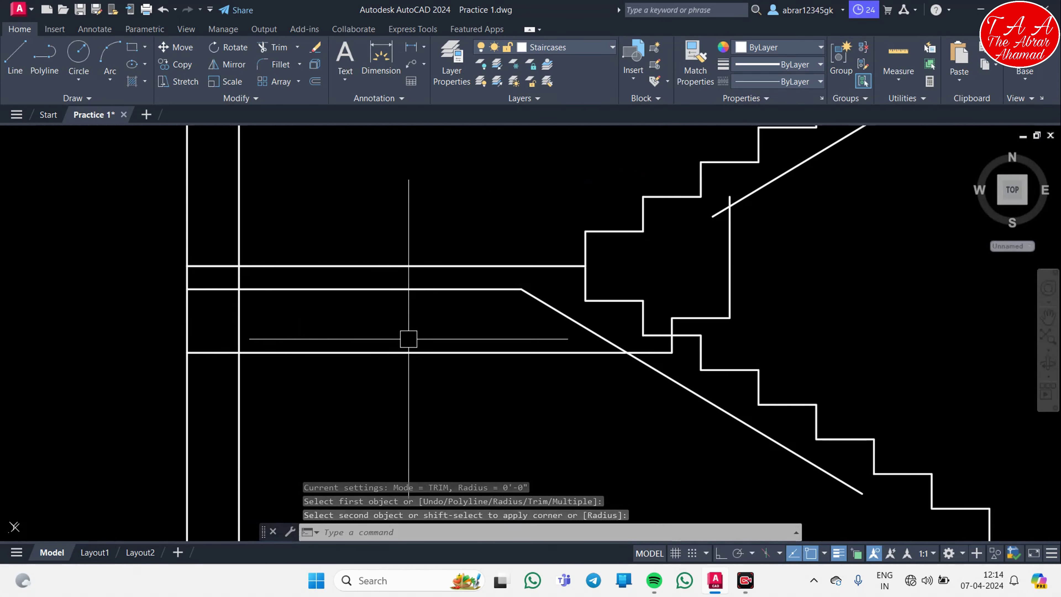
scroll(544, 367, down, 2)
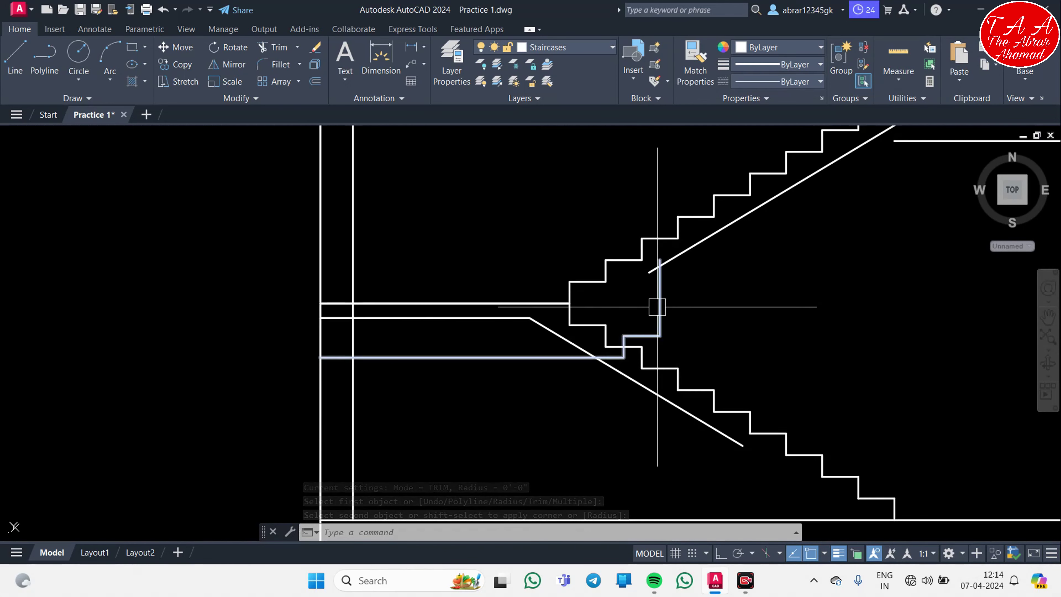
scroll(643, 341, down, 1)
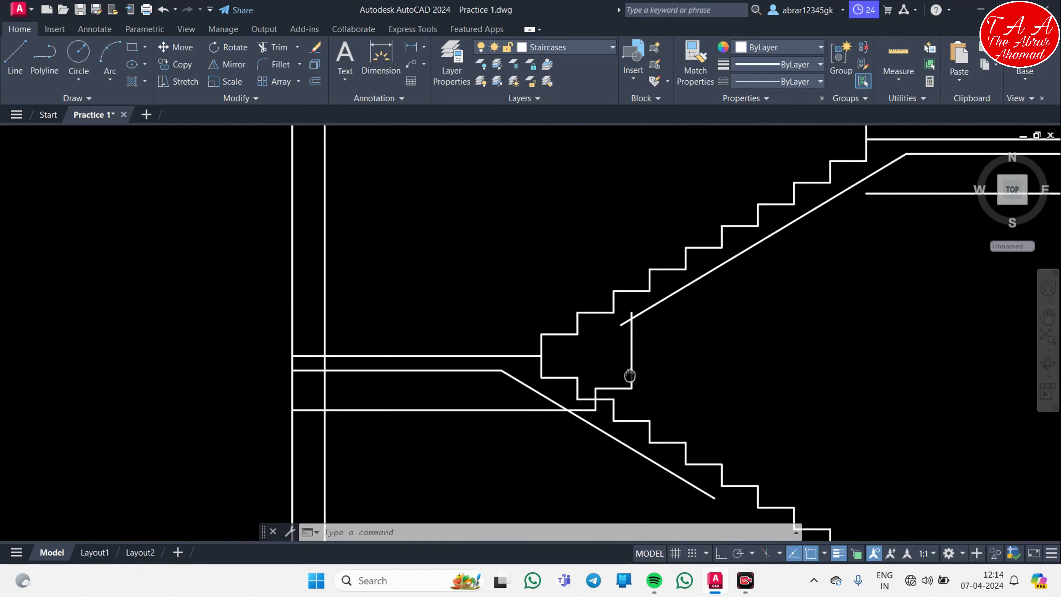
scroll(603, 301, down, 1)
scroll(549, 278, down, 1)
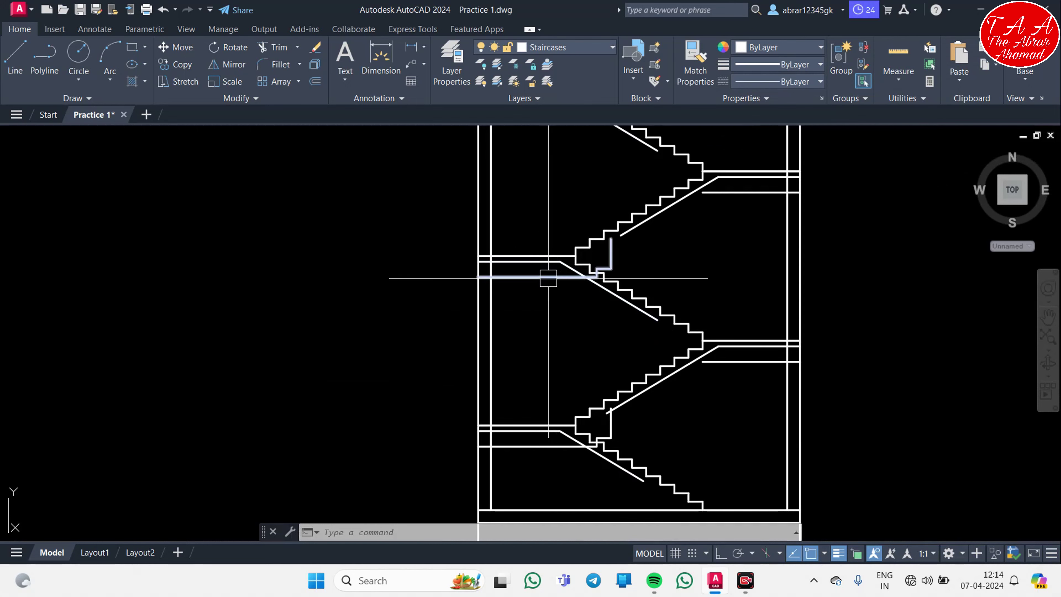
- Trim the landing line and the crossing flight lines back to the two wall lines
middle_drag(544, 384, 552, 247)
scroll(490, 293, up, 5)
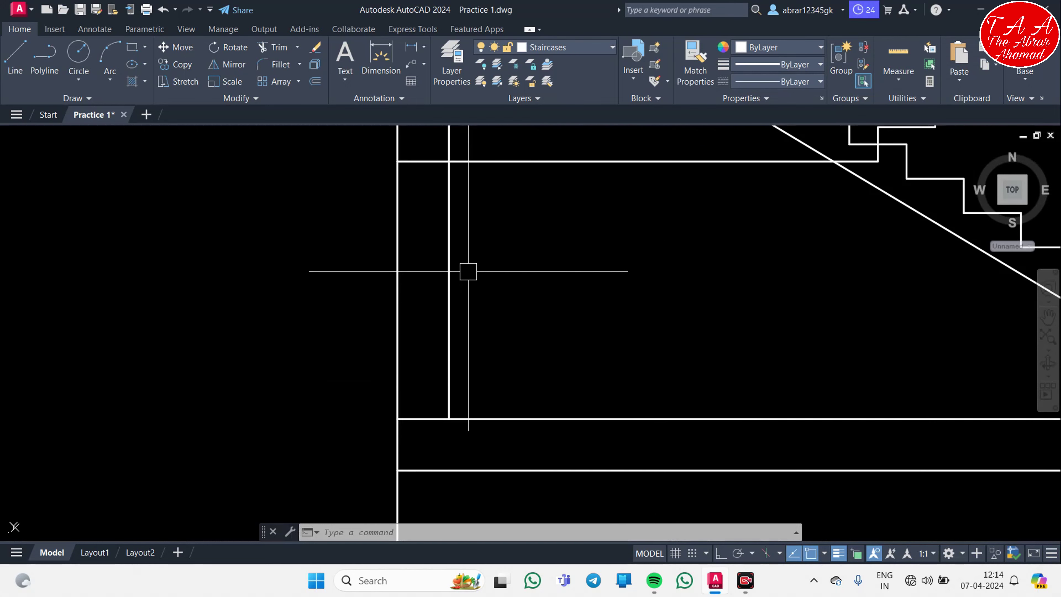
scroll(467, 271, down, 4)
middle_drag(568, 303, 474, 386)
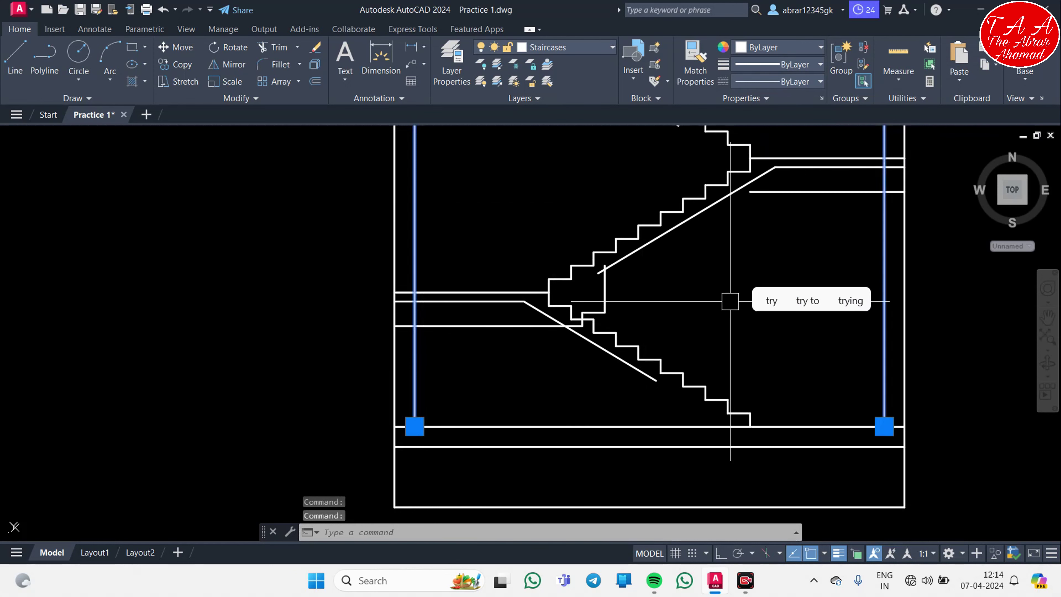
key(Return)
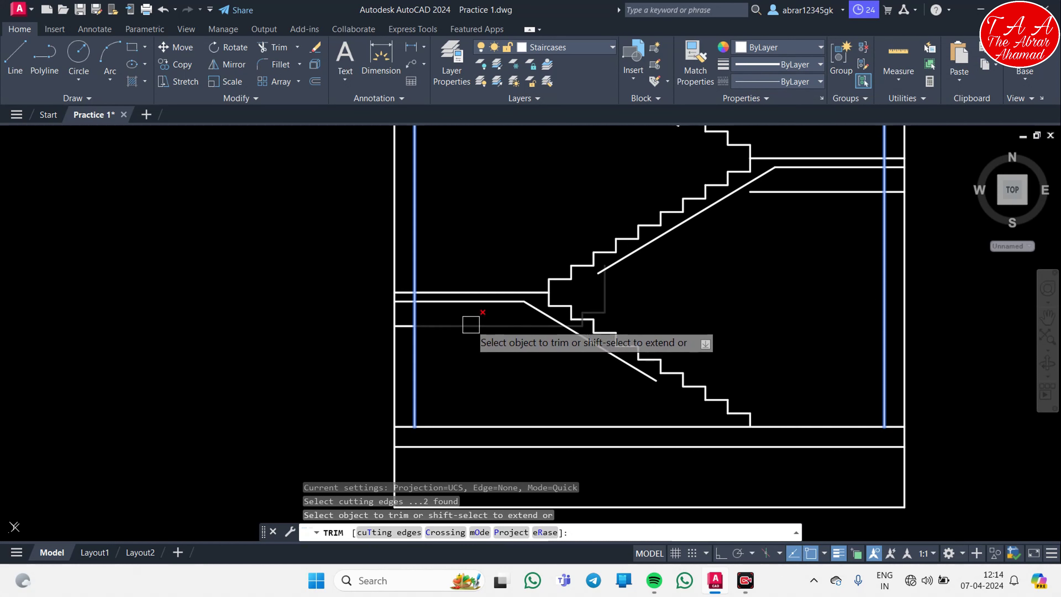
click(471, 325)
middle_drag(769, 289, 746, 364)
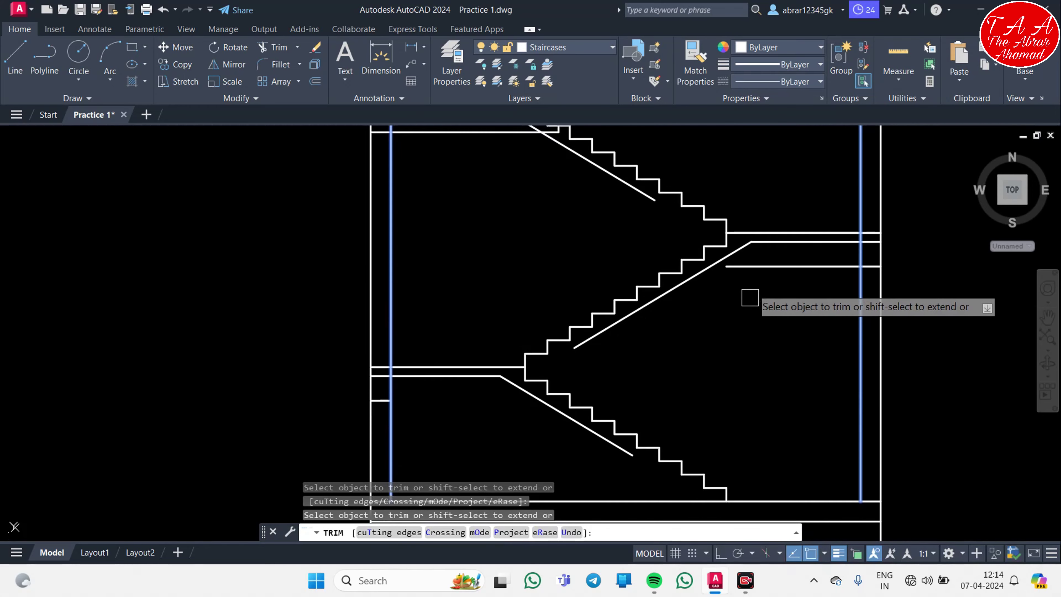
middle_drag(647, 285, 680, 179)
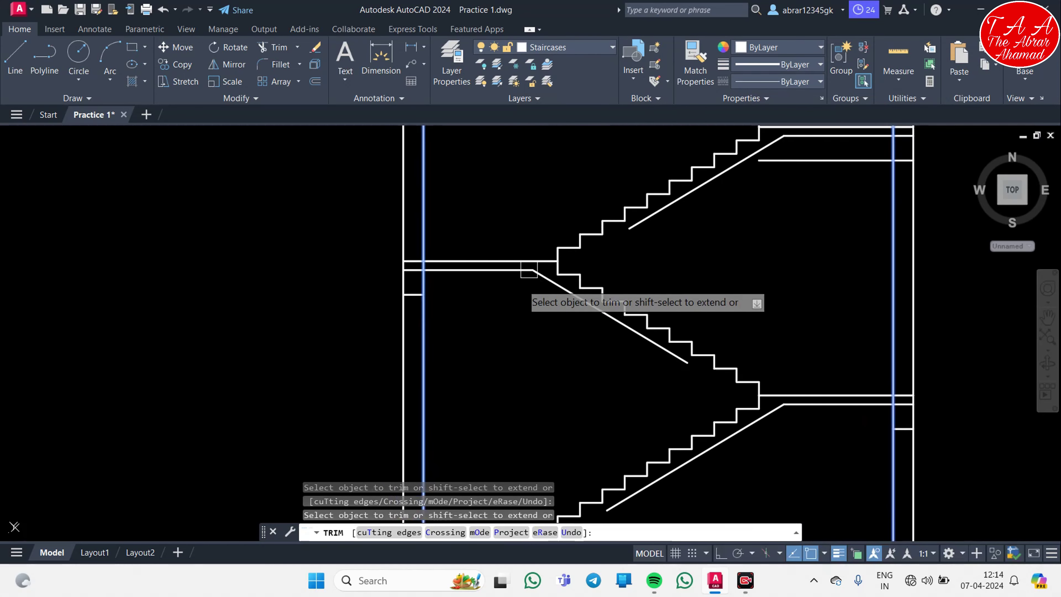
middle_drag(668, 236, 633, 355)
drag(562, 315, 774, 294)
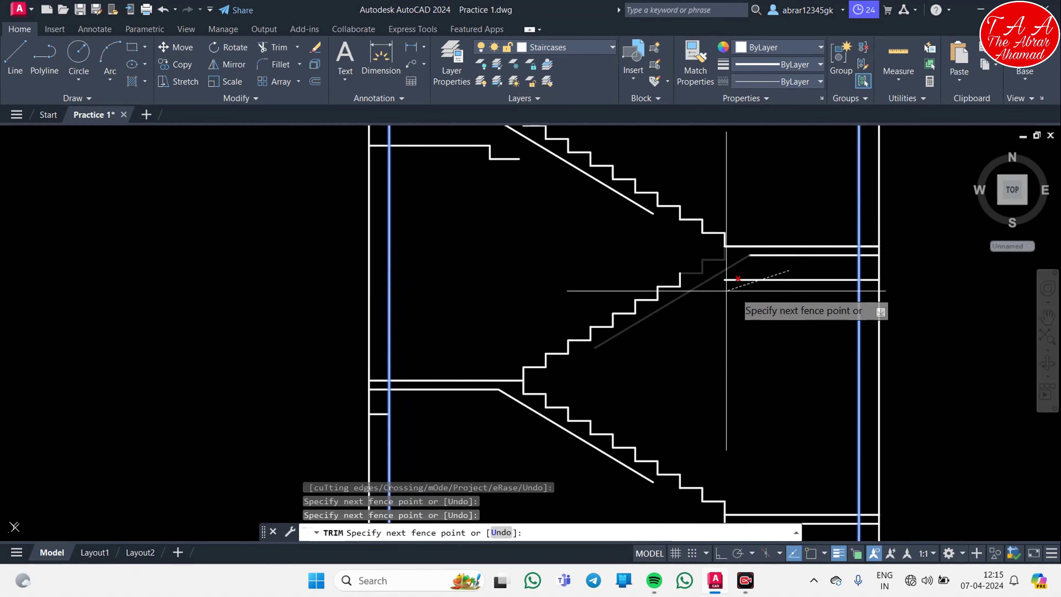
mouse_move(526, 270)
middle_down()
mouse_move(509, 303)
mouse_move(561, 362)
middle_up()
key(Escape)
key(Escape)
- Extend the lower stringer to the landing corner and cut back the upper stringer's overrun
scroll(522, 355, down, 4)
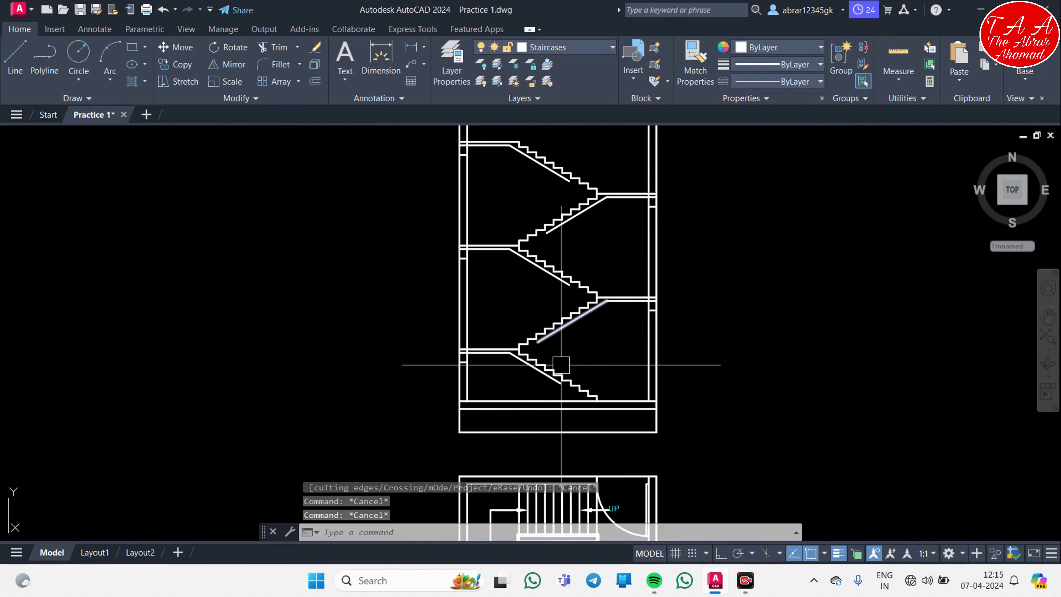
scroll(557, 377, up, 6)
key(Return)
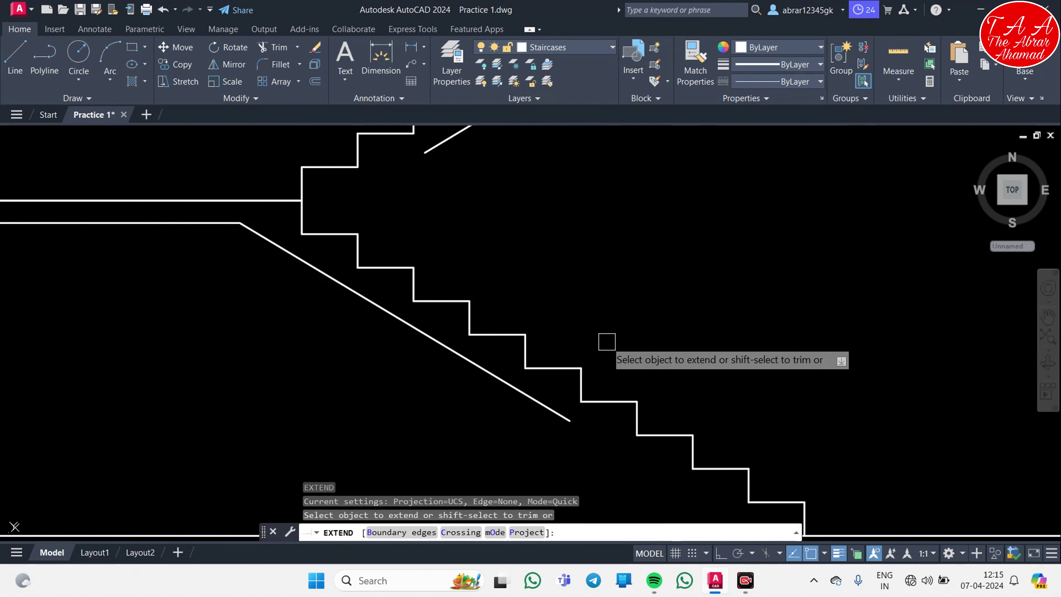
click(509, 382)
scroll(547, 304, down, 4)
click(527, 286)
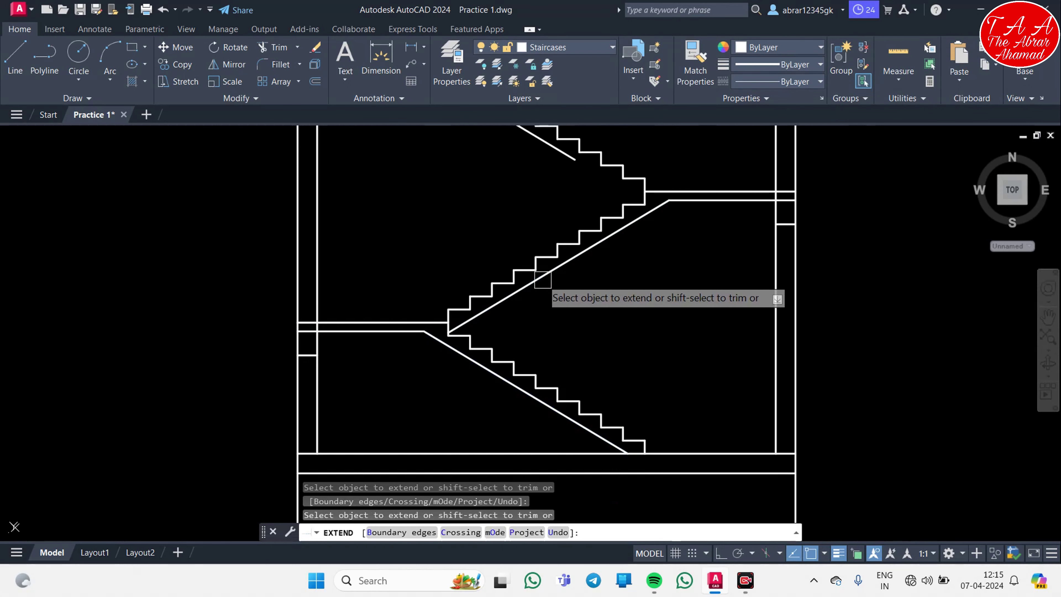
middle_drag(641, 296, 639, 382)
shift+click(562, 241)
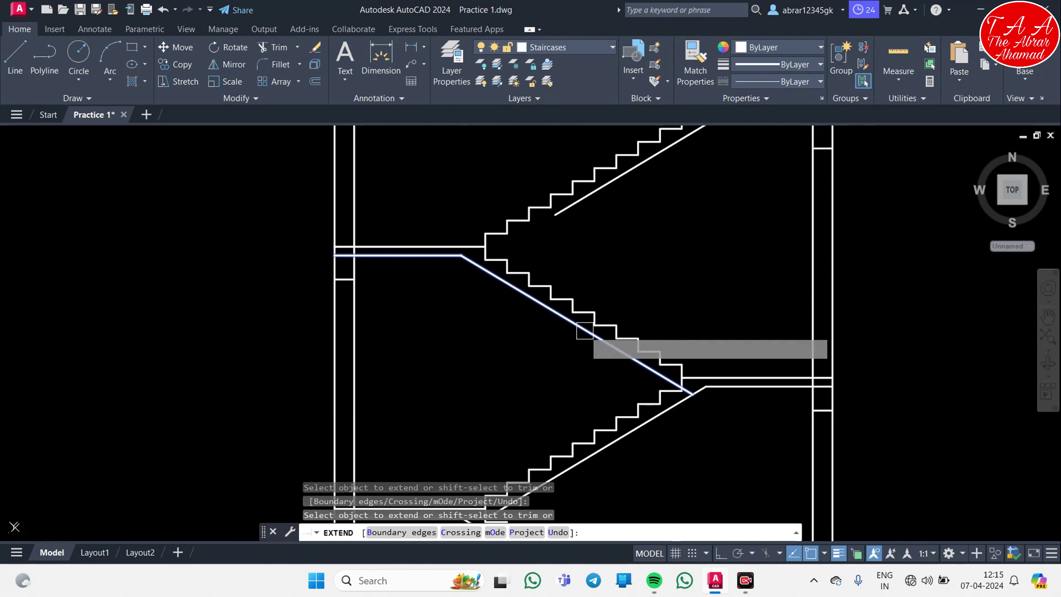
middle_drag(630, 308, 572, 268)
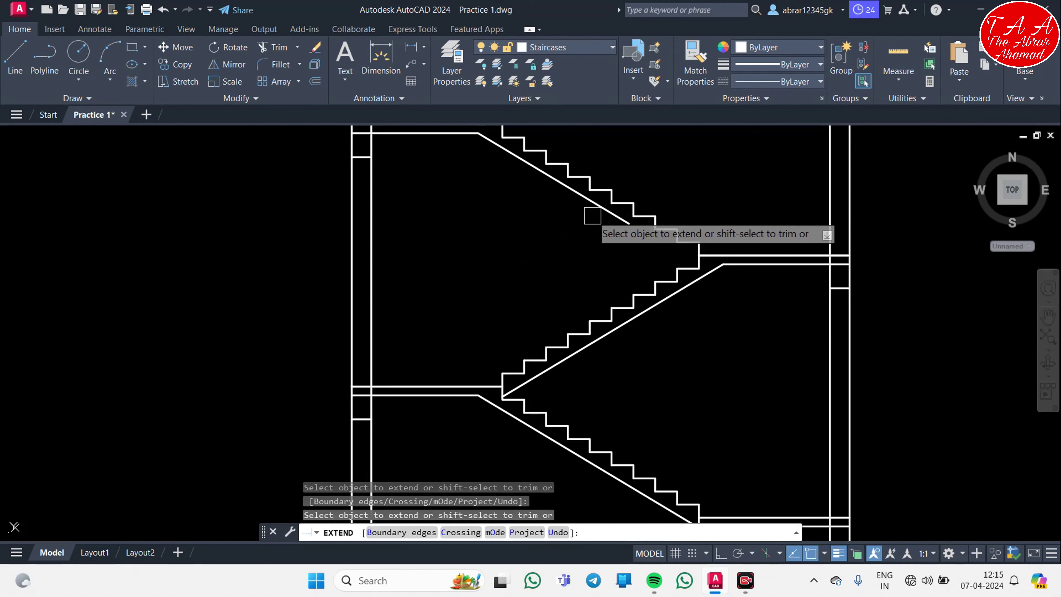
middle_drag(490, 244, 545, 280)
scroll(545, 280, up, 2)
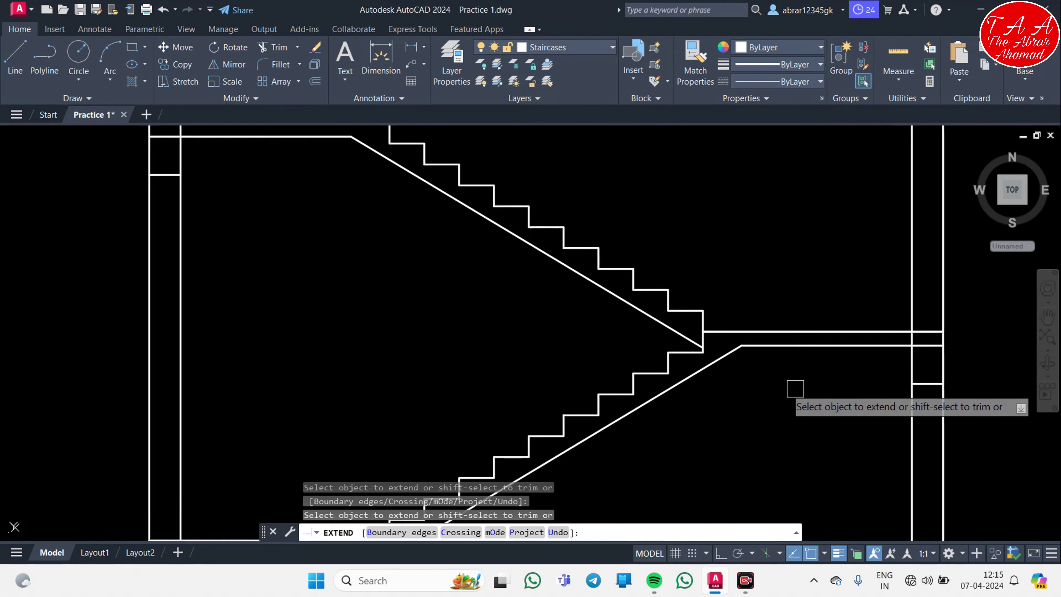
scroll(638, 309, up, 3)
scroll(668, 359, down, 5)
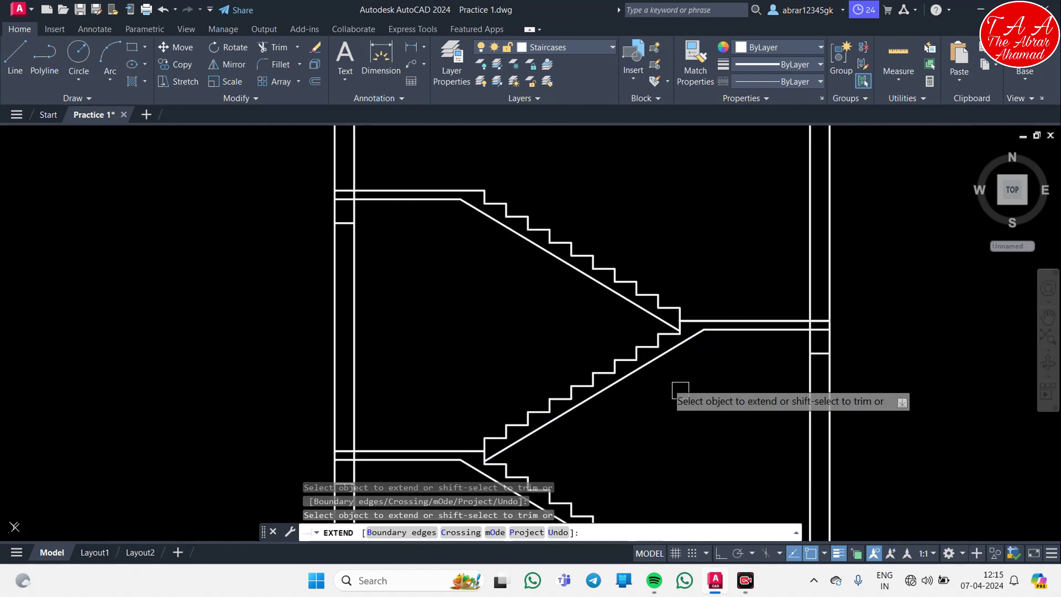
middle_drag(426, 302, 562, 415)
scroll(439, 327, up, 1)
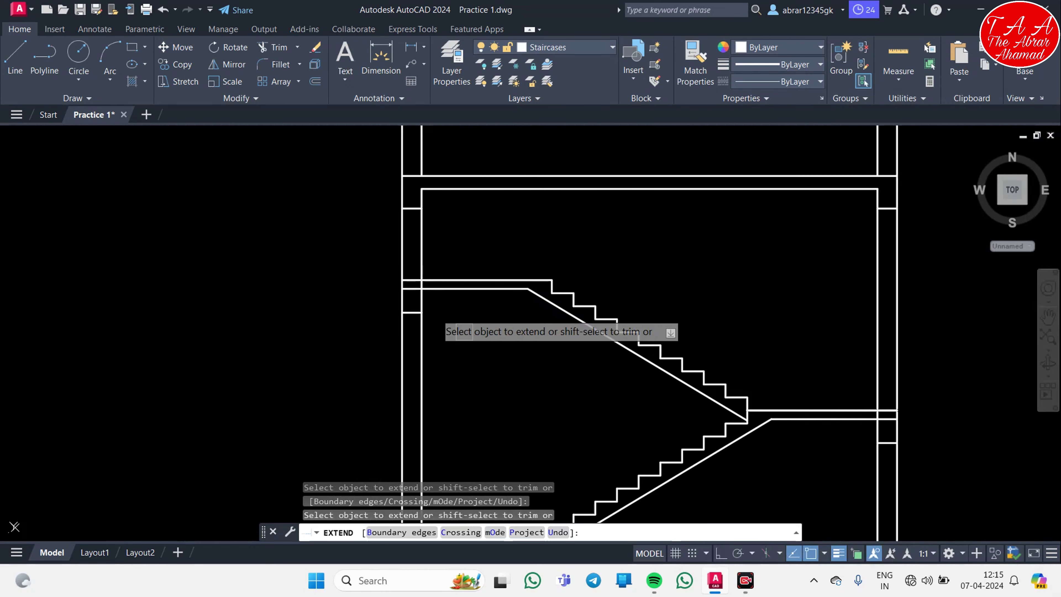
scroll(422, 307, up, 2)
scroll(422, 307, up, 4)
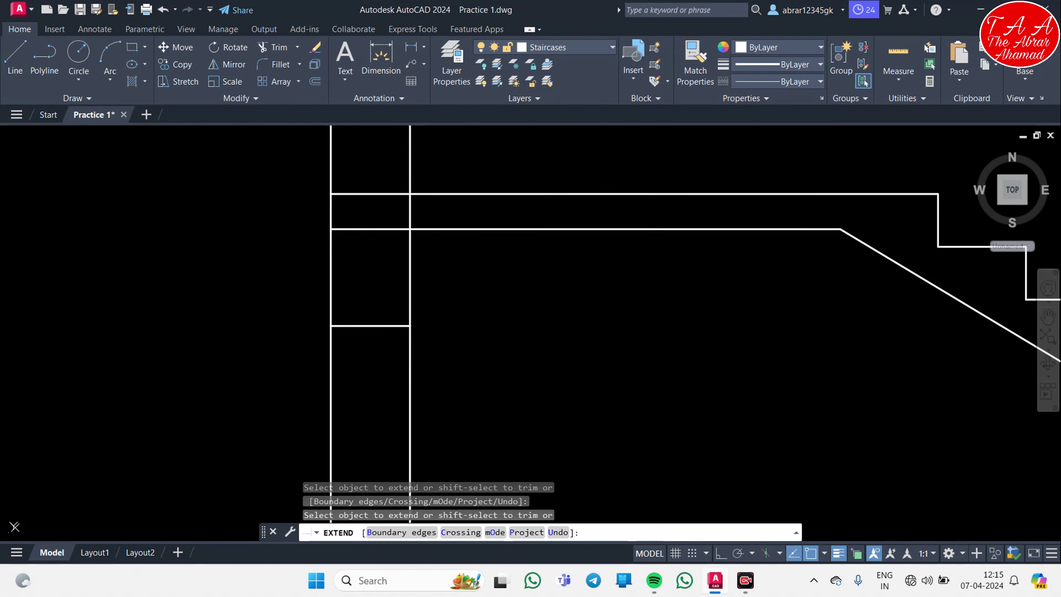
key(Escape)
key(Escape)
- Run a second trim (TR) and inspect the mid-landing, ending it without further cuts
text(tr)
key(Return)
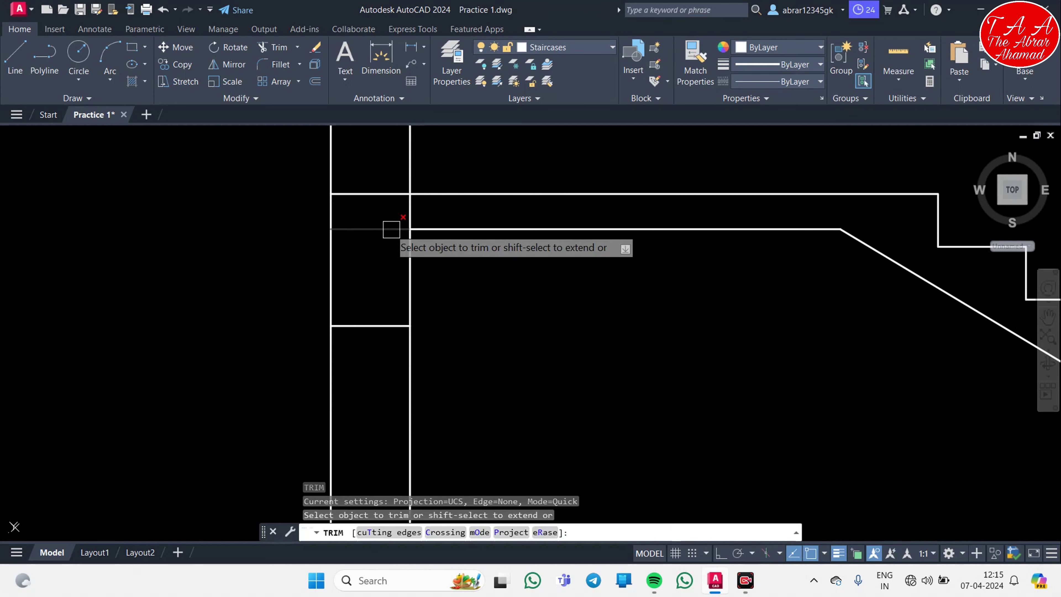
scroll(407, 205, down, 3)
scroll(613, 327, down, 2)
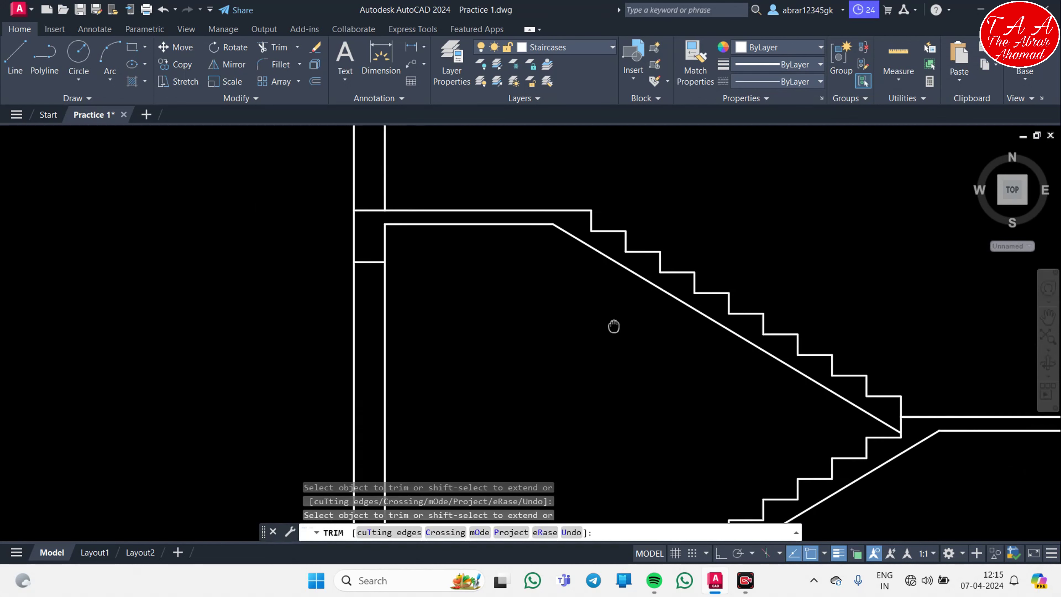
scroll(734, 403, up, 5)
scroll(737, 436, up, 1)
scroll(679, 365, down, 1)
scroll(675, 355, down, 2)
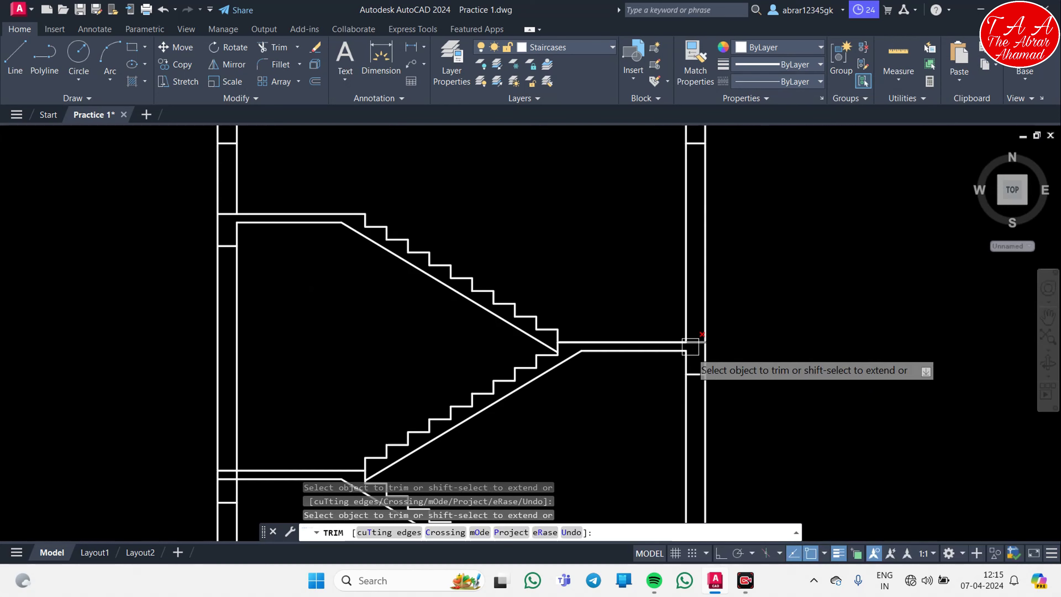
middle_drag(698, 397, 700, 299)
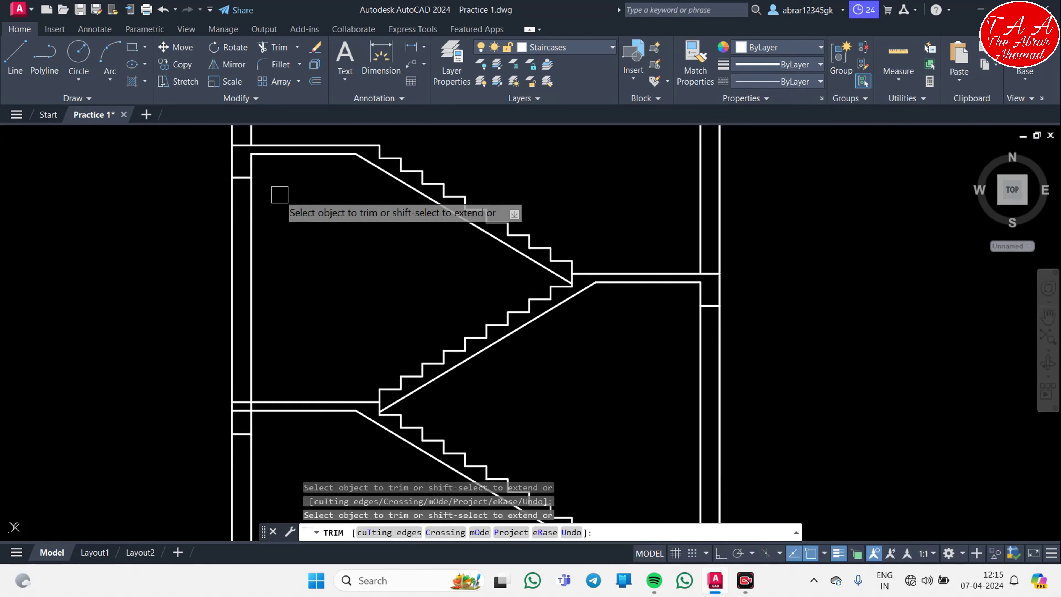
middle_drag(324, 247, 422, 128)
scroll(352, 275, up, 3)
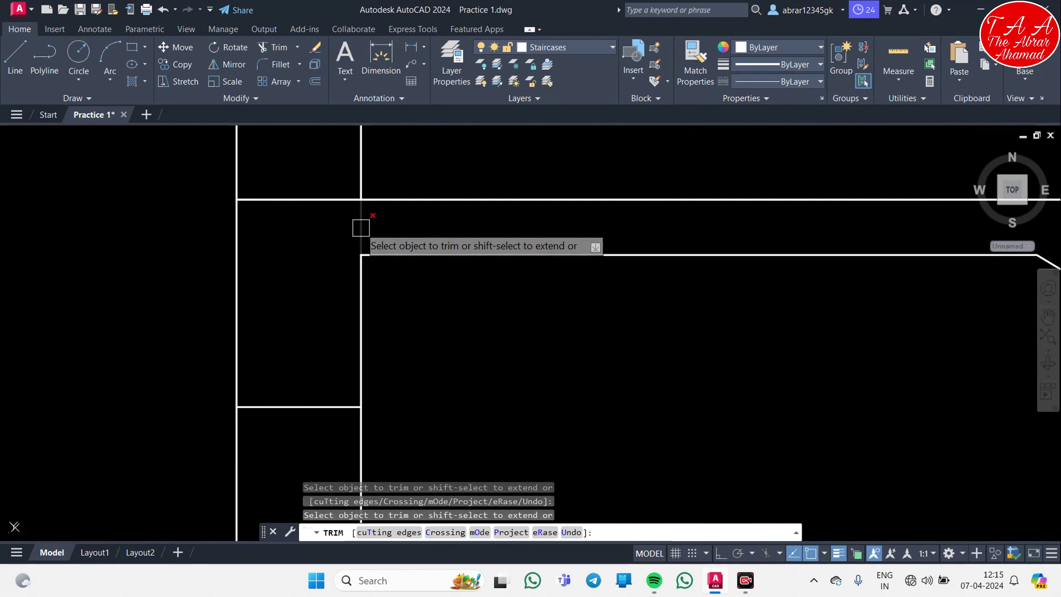
scroll(360, 225, down, 3)
scroll(831, 365, up, 5)
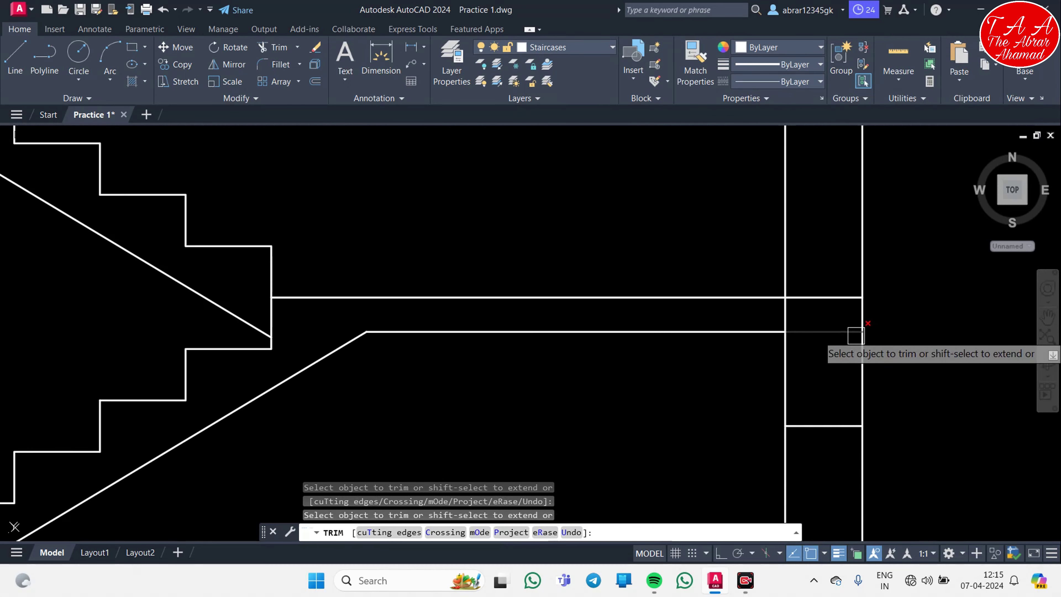
scroll(775, 321, down, 5)
scroll(187, 390, up, 5)
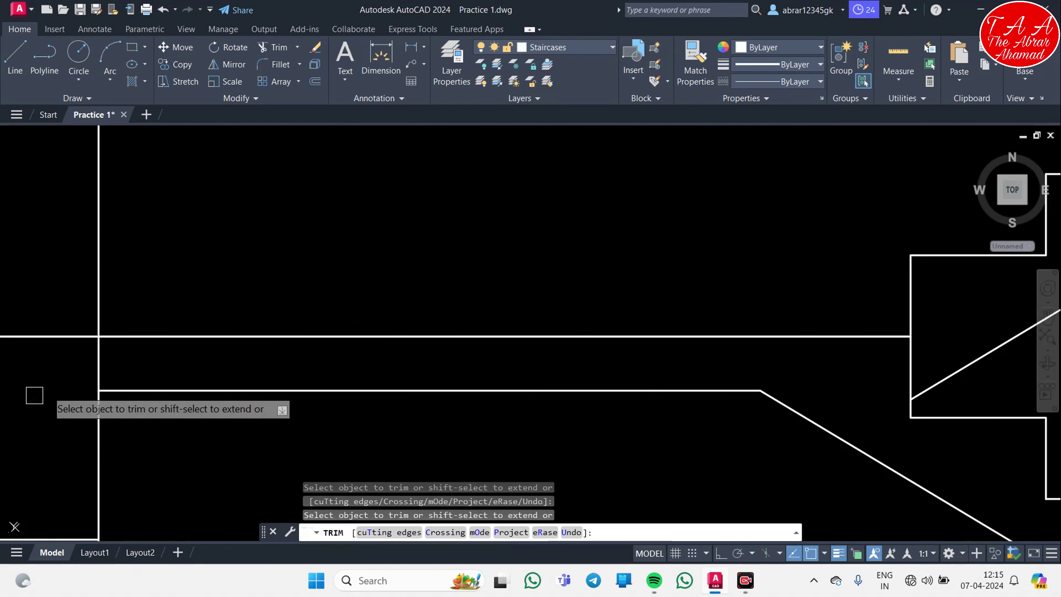
scroll(154, 346, down, 5)
scroll(346, 457, up, 3)
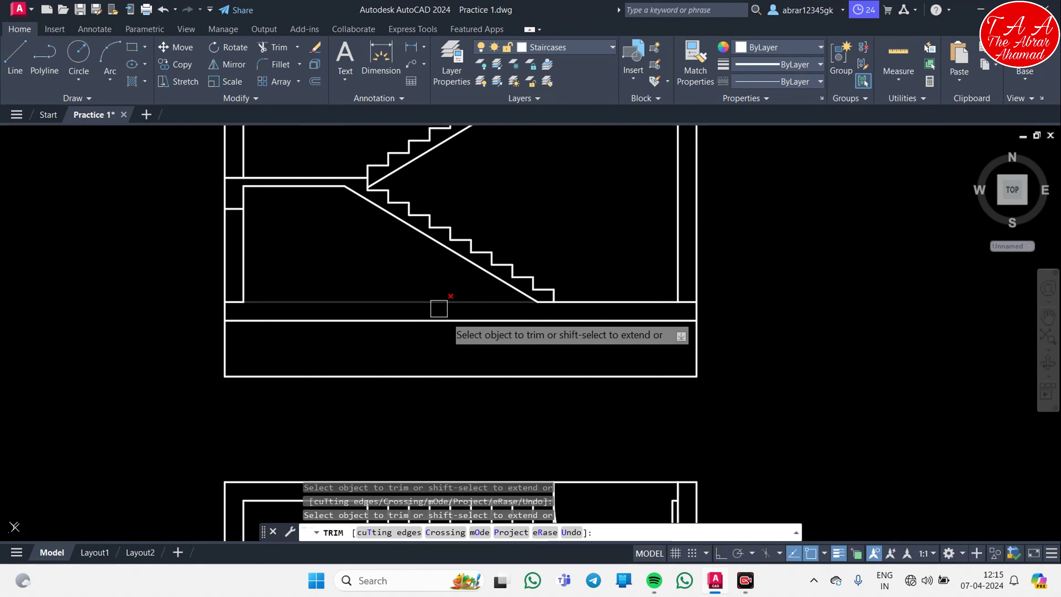
key(Escape)
key(Escape)
- Pan and zoom to bring the top flight and roof into view
scroll(540, 308, down, 2)
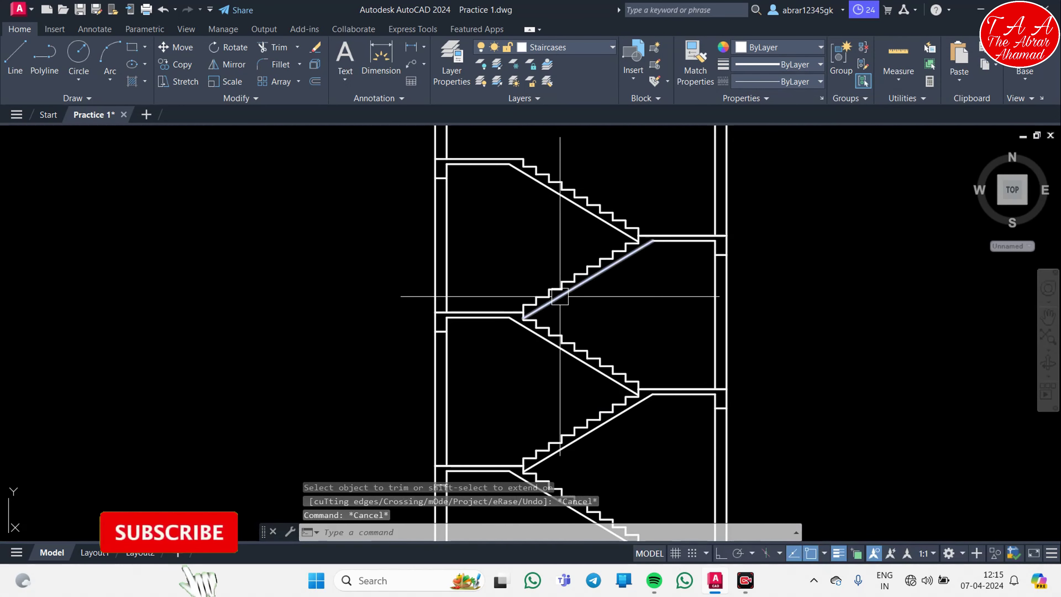
scroll(540, 313, down, 2)
scroll(616, 421, up, 2)
scroll(540, 332, down, 3)
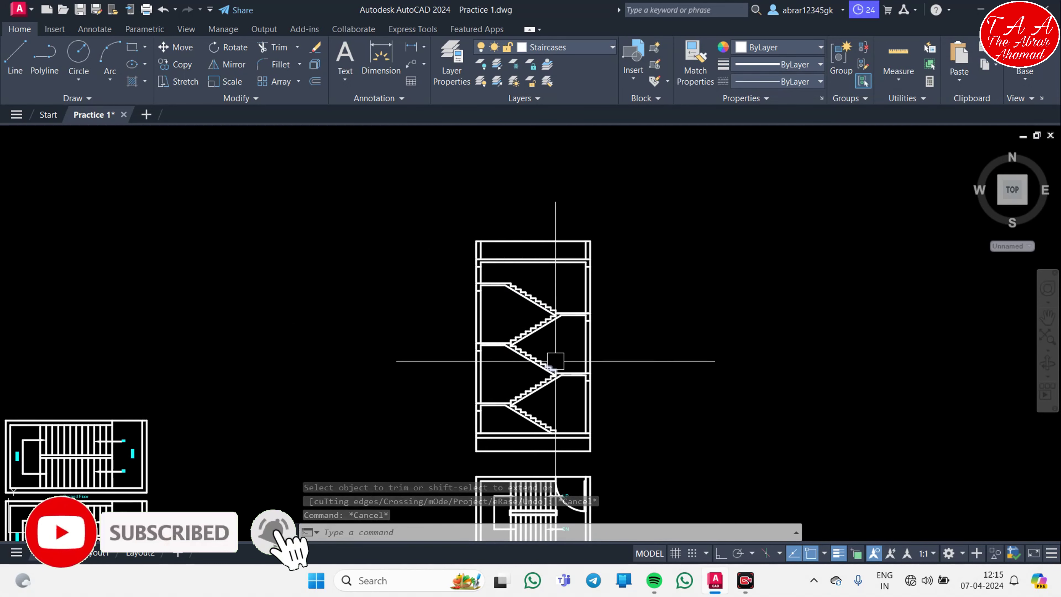
scroll(552, 363, up, 5)
scroll(554, 377, down, 1)
scroll(600, 334, down, 2)
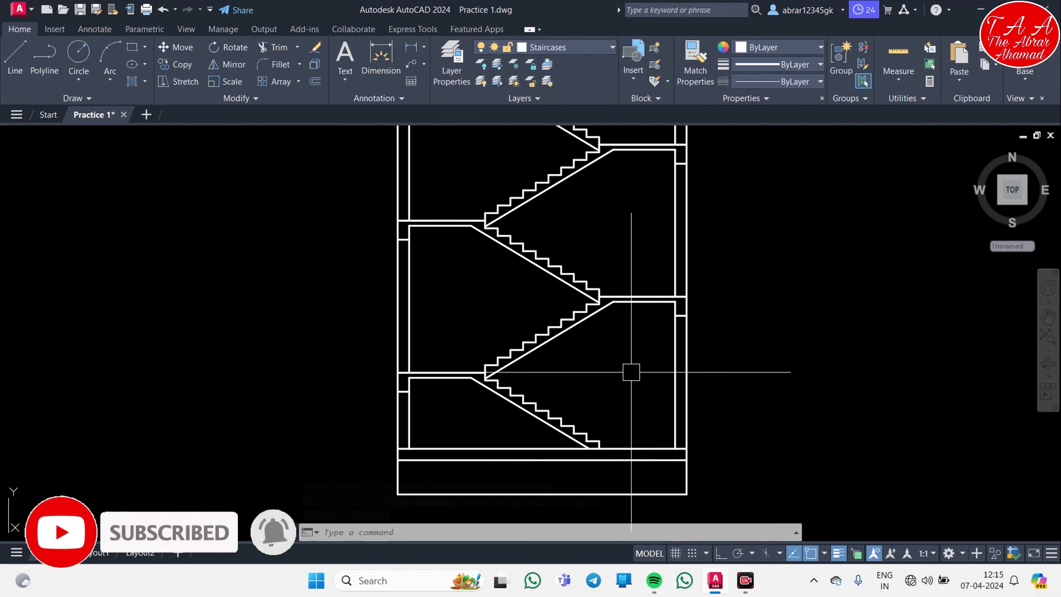
scroll(631, 372, up, 2)
mouse_move(682, 268)
middle_down()
mouse_move(606, 408)
mouse_move(540, 301)
middle_up()
scroll(580, 356, down, 2)
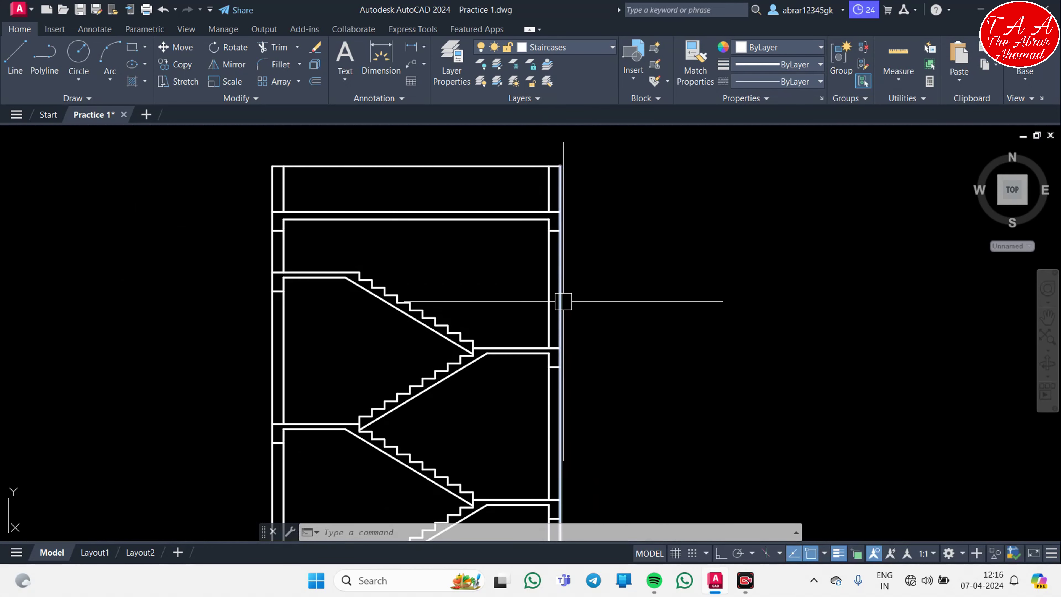
mouse_move(566, 388)
middle_down()
mouse_move(564, 306)
mouse_move(552, 391)
middle_up()
scroll(555, 323, up, 2)
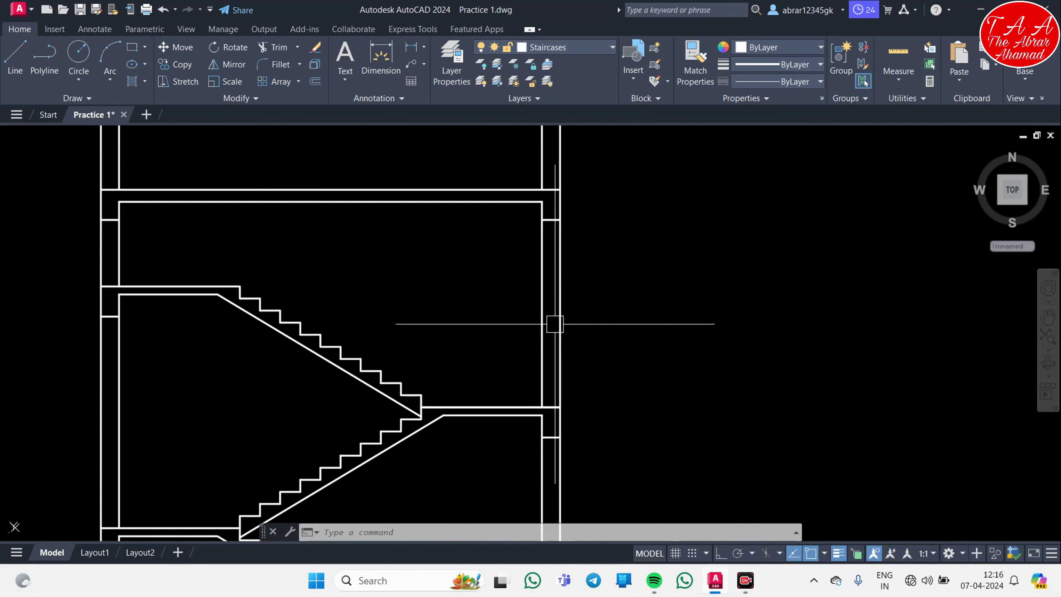
scroll(562, 343, up, 3)
- Offset the landing line 7'6" upward
text(o)
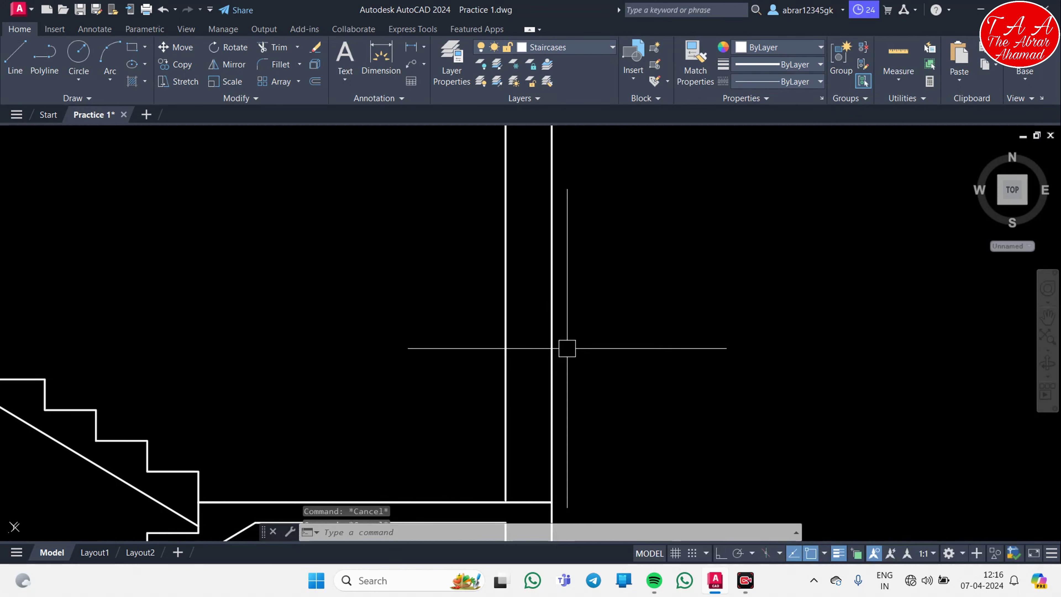
key(Return)
text(7'6")
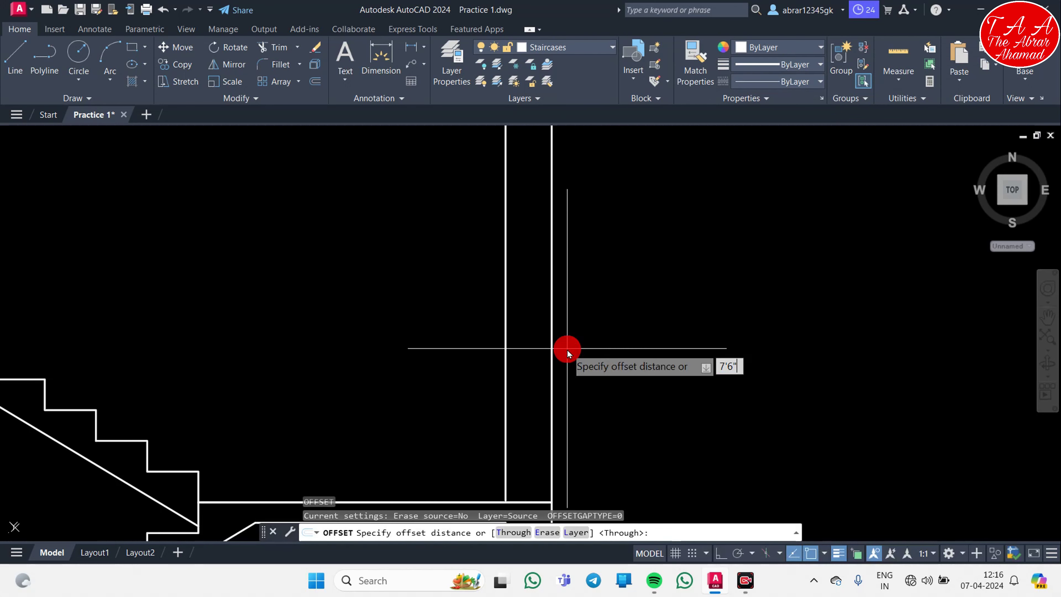
key(Return)
scroll(572, 360, down, 3)
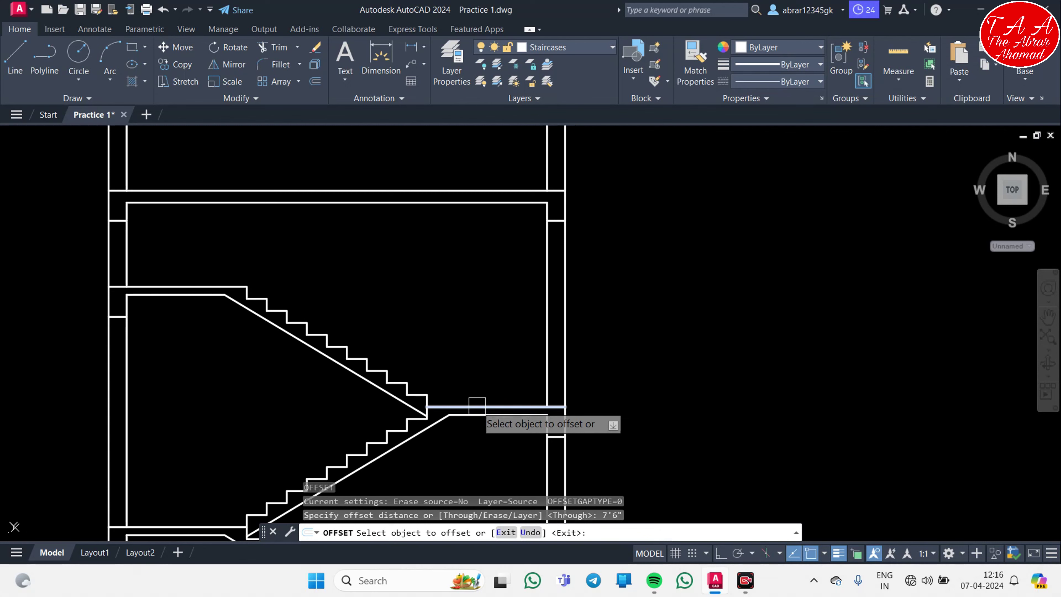
click(477, 406)
click(568, 175)
scroll(555, 261, up, 3)
key(Escape)
key(Escape)
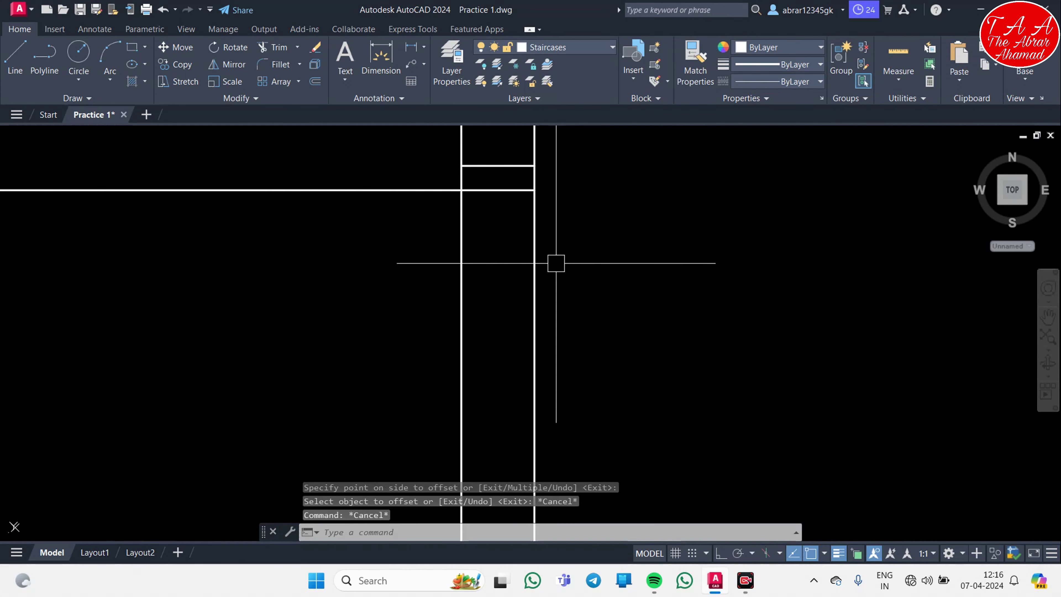
text(rec)
- Begin a rectangle at the wall corner, then cancel it
key(Return)
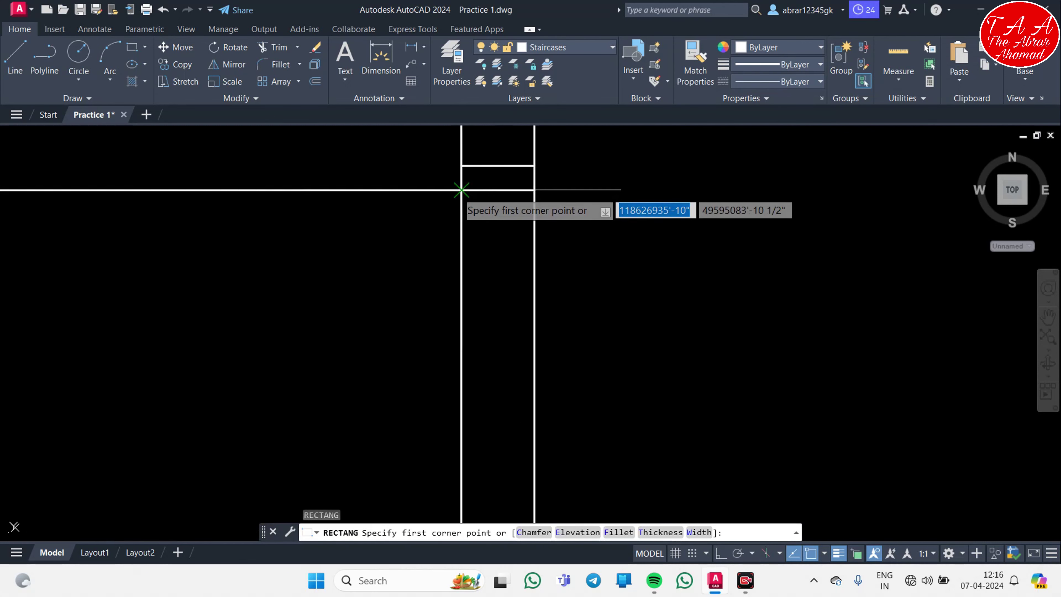
click(461, 190)
scroll(501, 418, down, 4)
scroll(525, 335, up, 1)
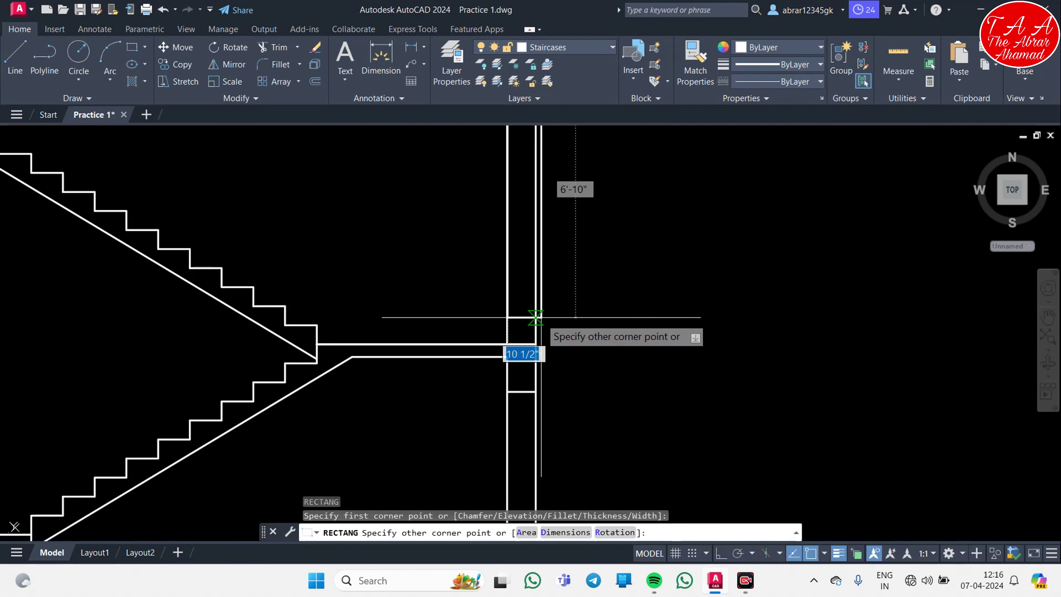
key(Escape)
- Begin a line from a point on the wall, then cancel it
scroll(558, 354, down, 2)
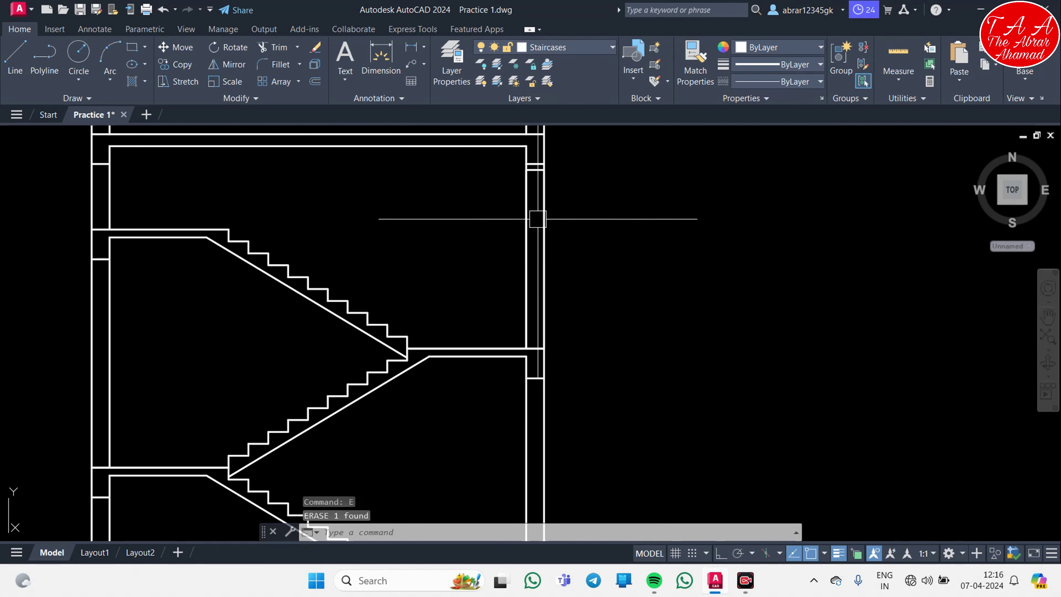
text(l)
key(Return)
scroll(555, 234, up, 2)
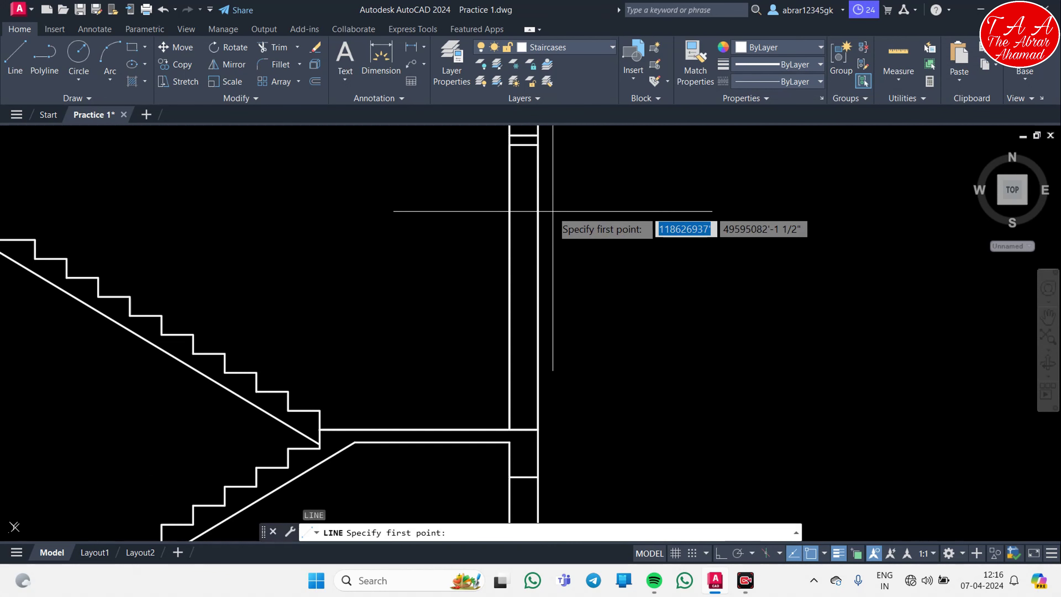
scroll(552, 334, up, 2)
click(545, 280)
scroll(549, 268, down, 3)
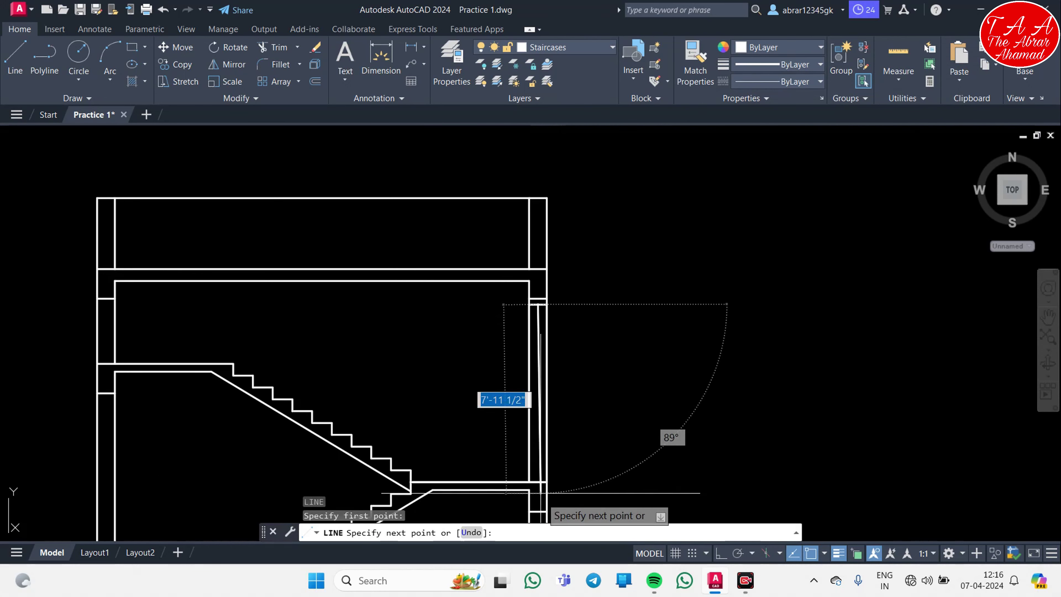
scroll(535, 501, up, 3)
key(Escape)
- Offset the right wall line 1" to its outer side
scroll(513, 421, down, 3)
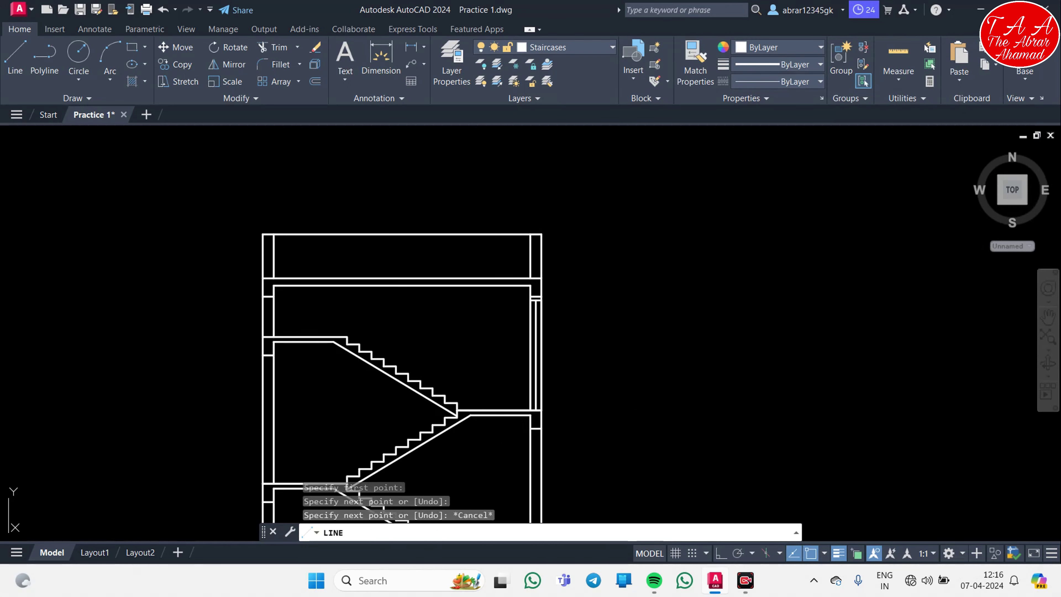
scroll(555, 355, up, 2)
scroll(533, 333, up, 2)
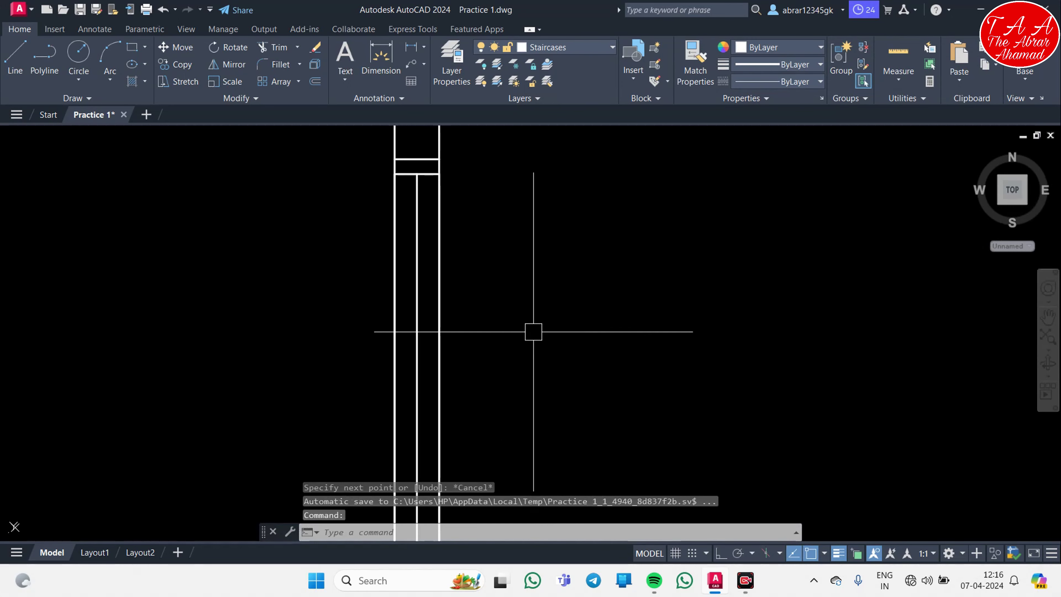
text(o)
key(Return)
key(Return)
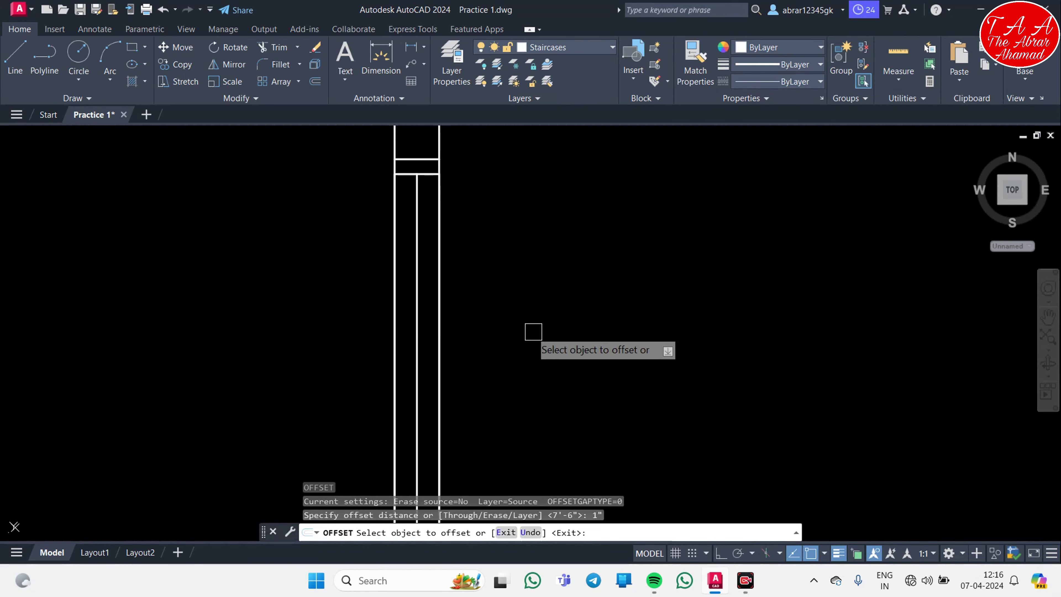
scroll(437, 309, up, 2)
click(346, 287)
click(301, 280)
scroll(368, 308, down, 2)
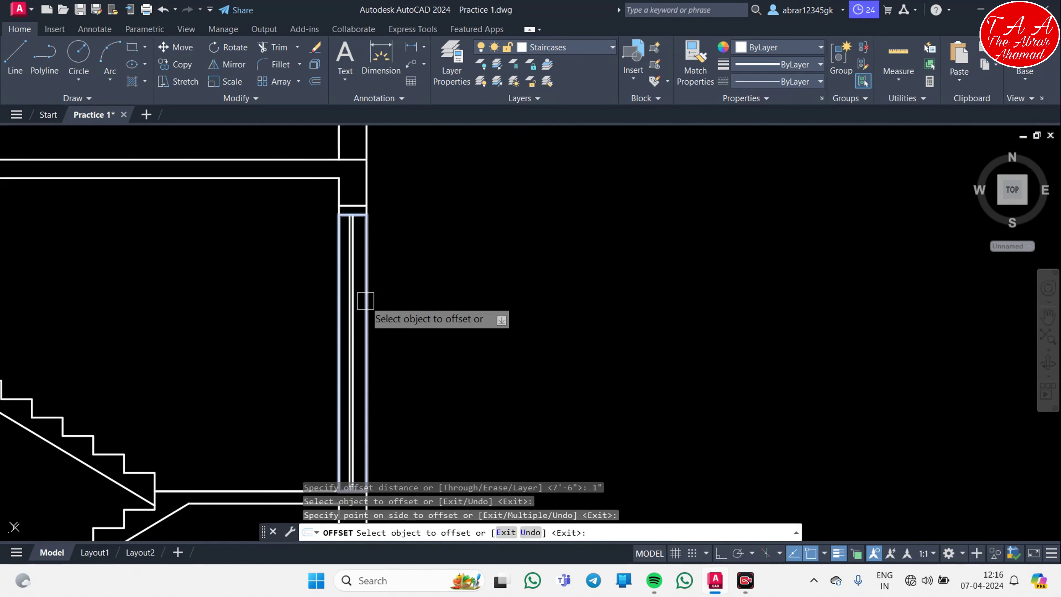
key(Escape)
- Frame the upper landing and floor slab, then start HATCH
scroll(552, 287, down, 3)
scroll(546, 286, up, 3)
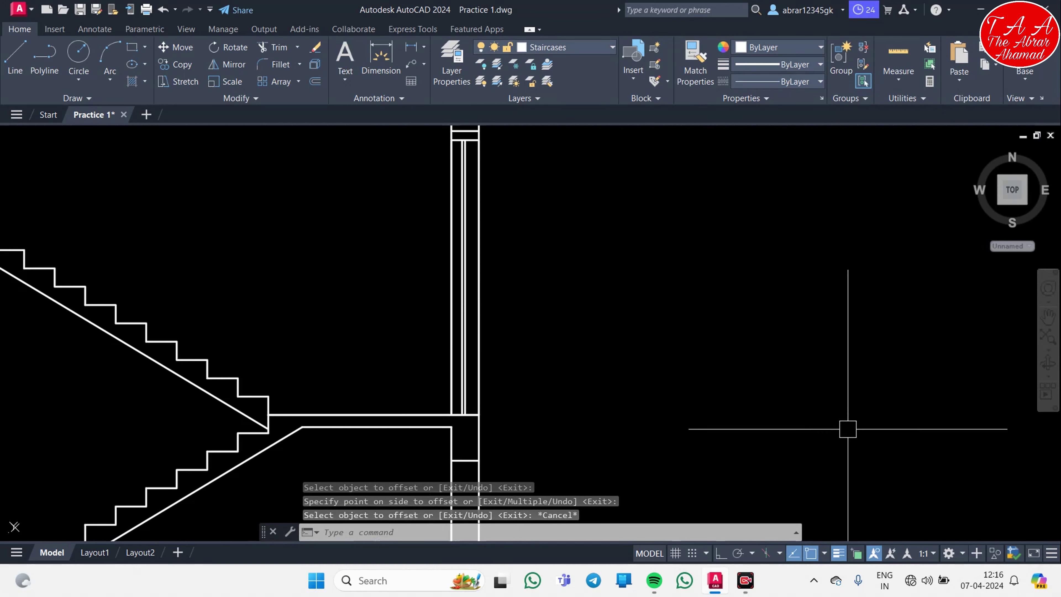
scroll(848, 429, down, 4)
middle_drag(644, 405, 602, 393)
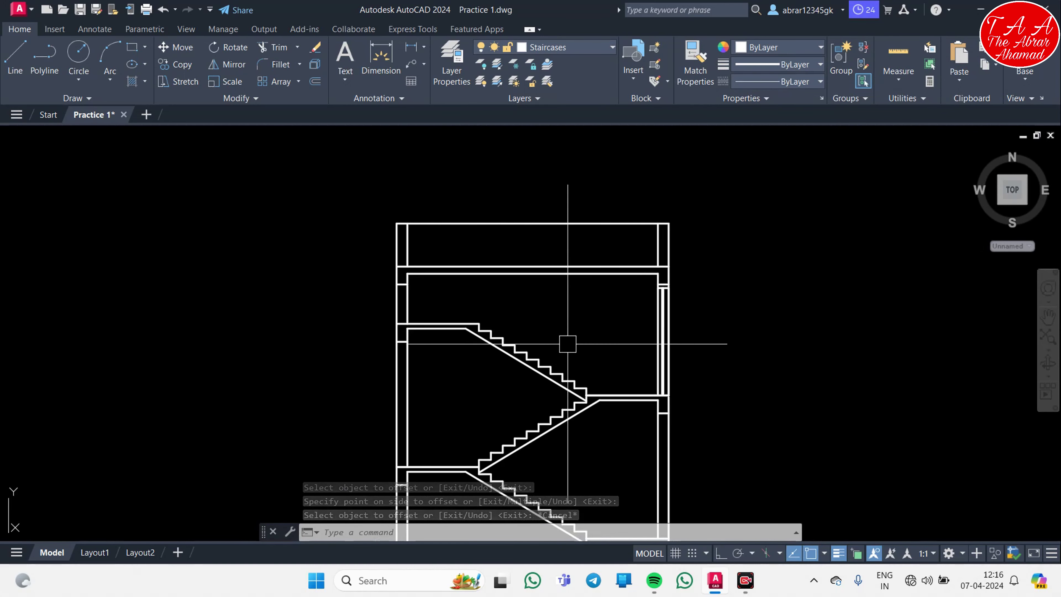
middle_drag(567, 343, 505, 227)
scroll(514, 208, up, 3)
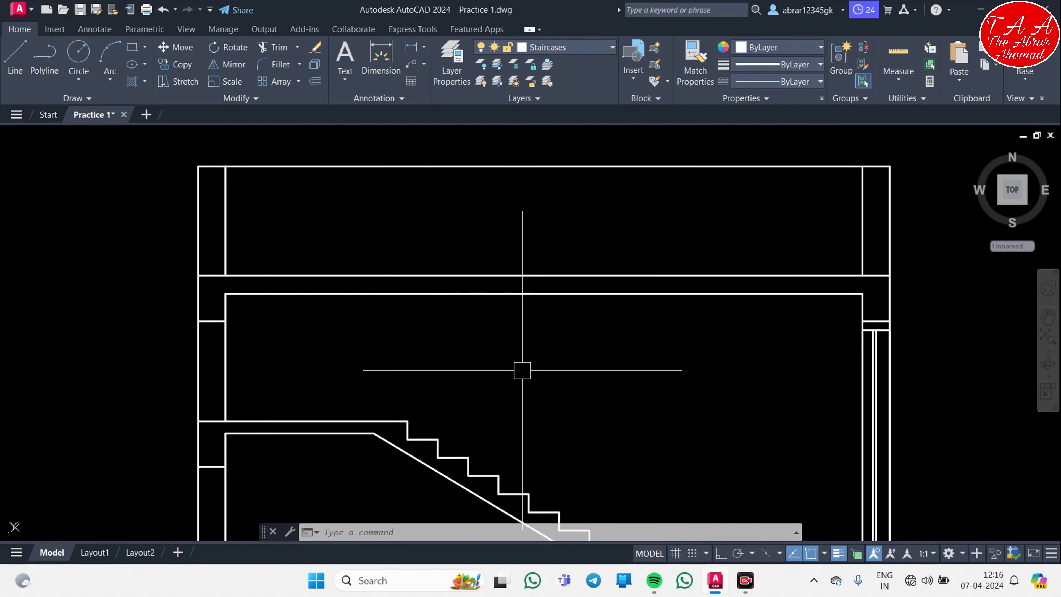
mouse_move(522, 370)
middle_down()
mouse_move(492, 296)
mouse_move(471, 275)
middle_up()
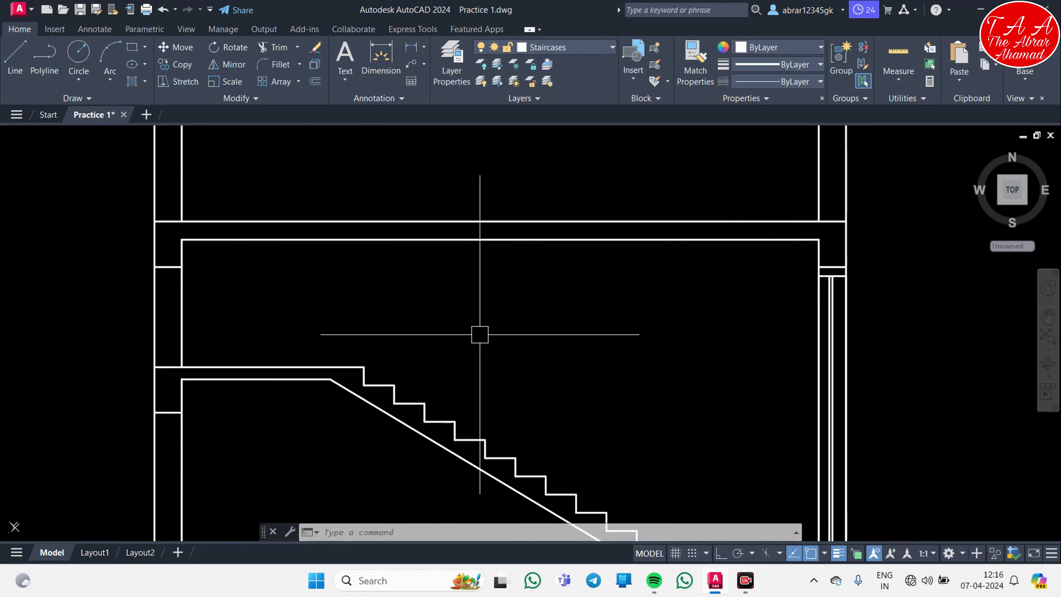
key(Escape)
key(Escape)
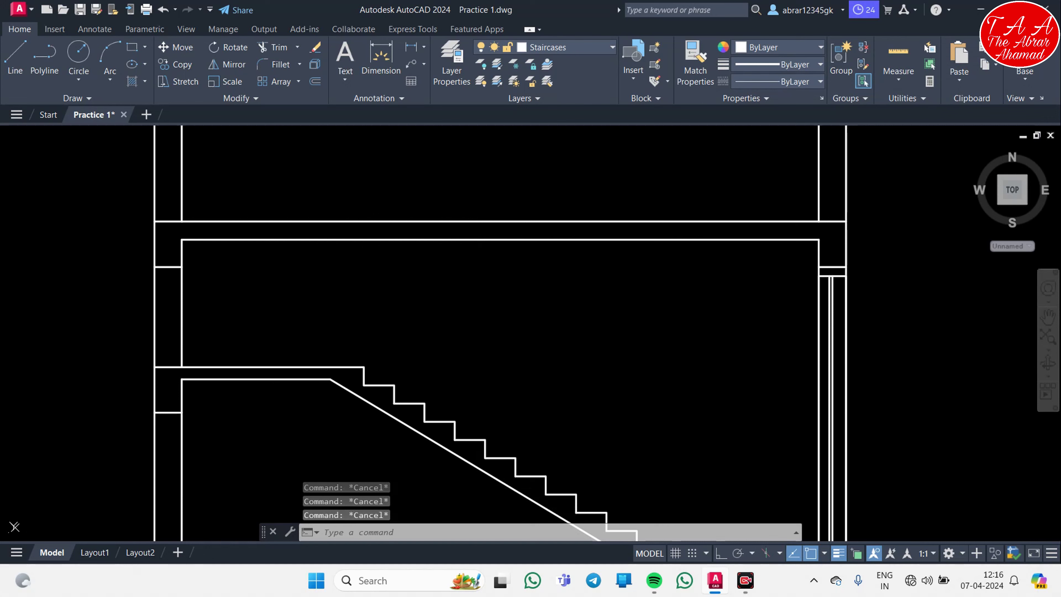
text(h)
key(Return)
- Pick the top floor slab, upper flight and next flight with its landing as hatch areas
scroll(542, 311, down, 6)
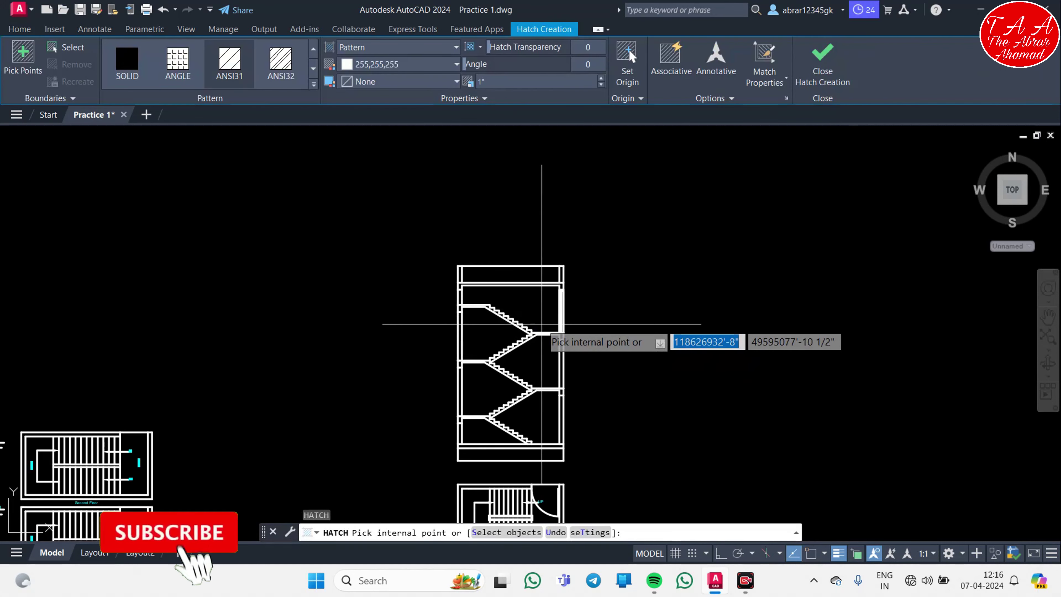
scroll(542, 323, up, 5)
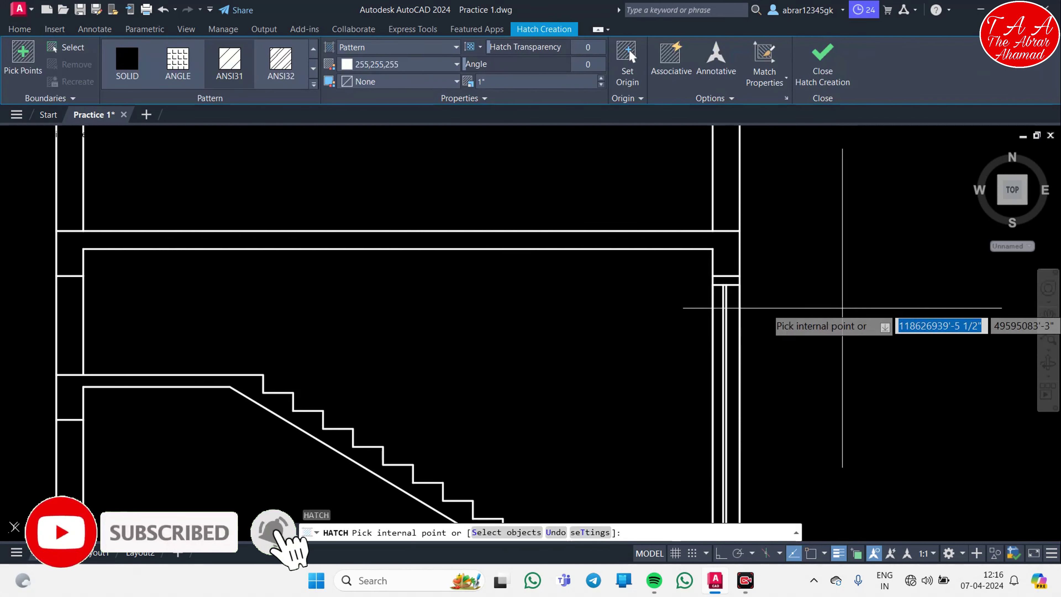
middle_drag(813, 298, 907, 316)
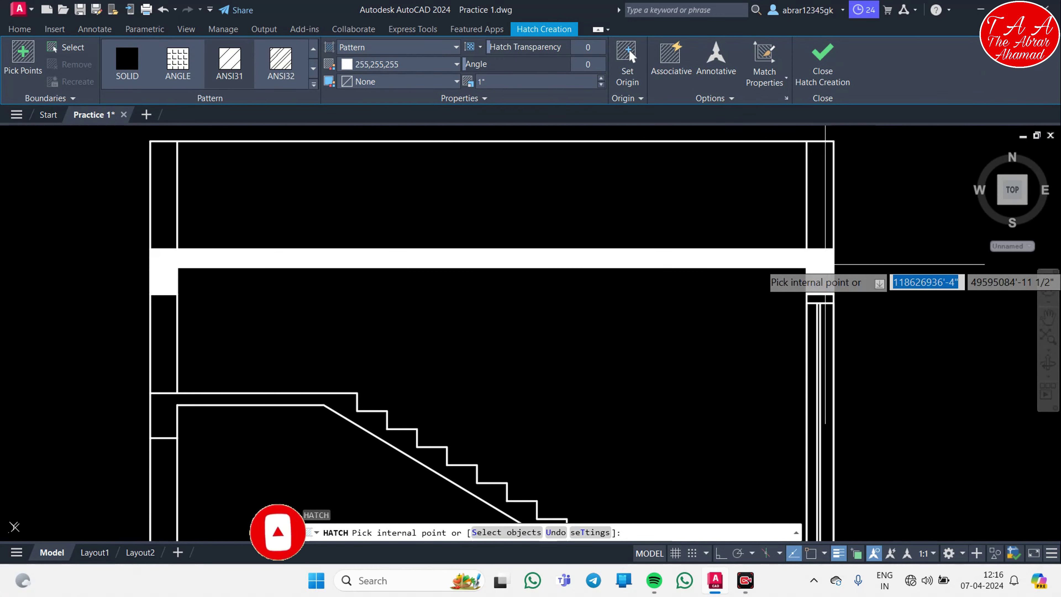
click(825, 264)
middle_drag(359, 413, 378, 211)
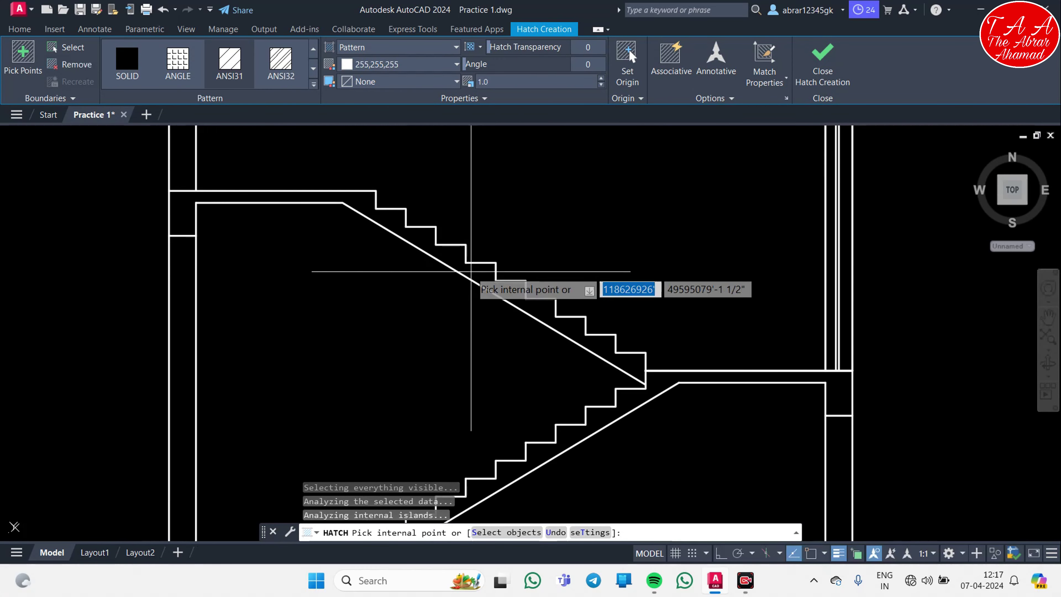
click(473, 273)
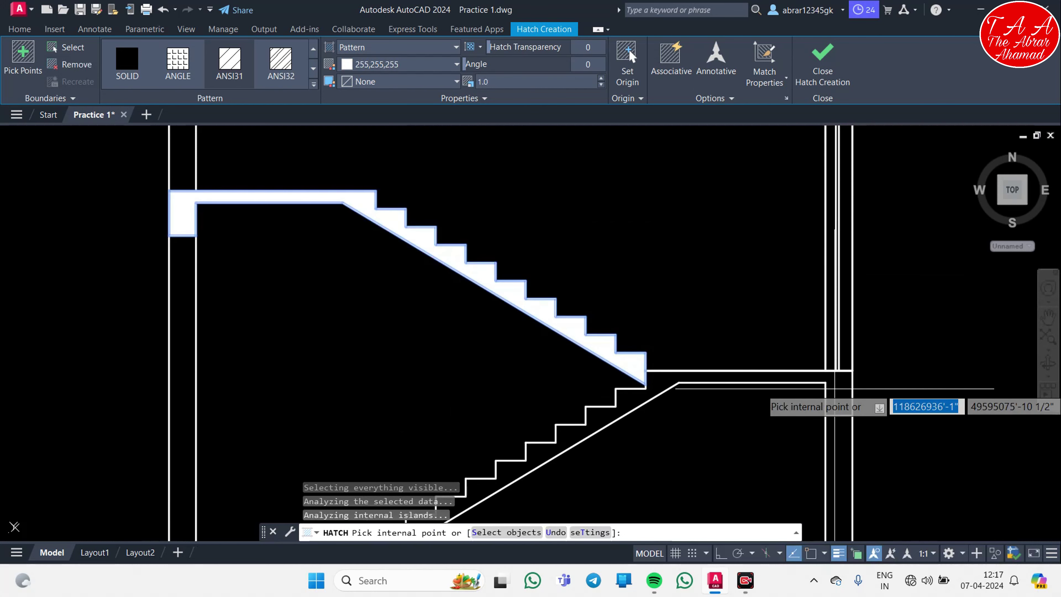
middle_drag(832, 385, 790, 221)
click(710, 211)
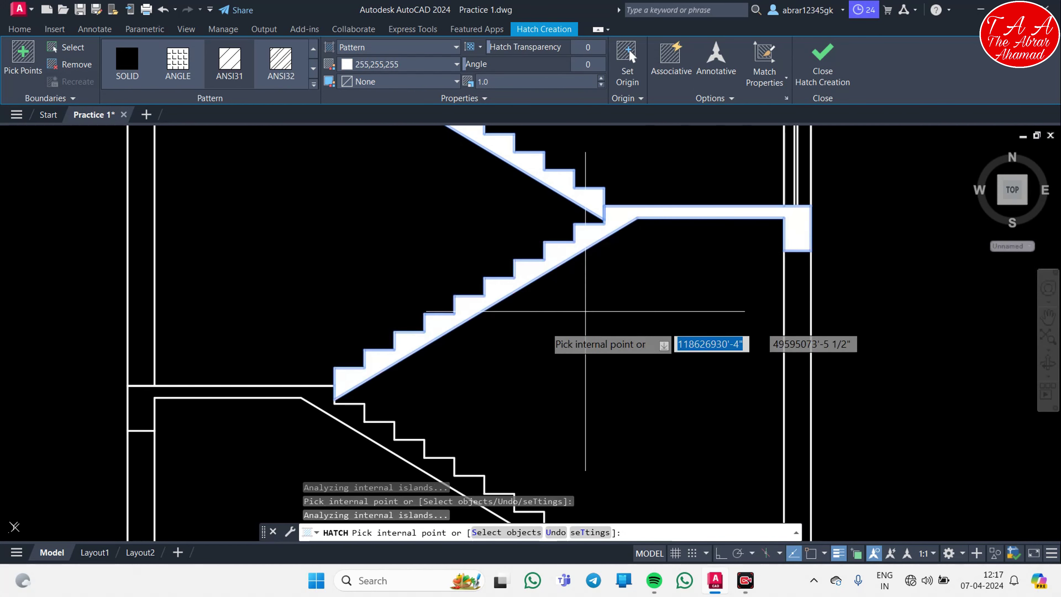
- Pick the remaining flights, landings and bottom floor slab, then recentre the section
middle_drag(364, 418, 420, 245)
click(499, 284)
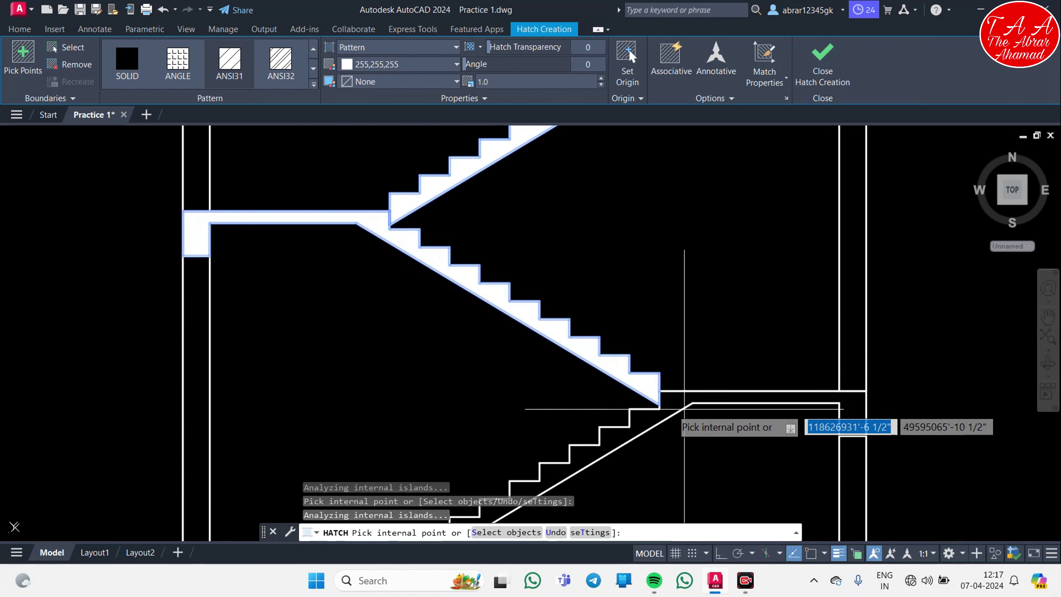
middle_drag(677, 398, 661, 182)
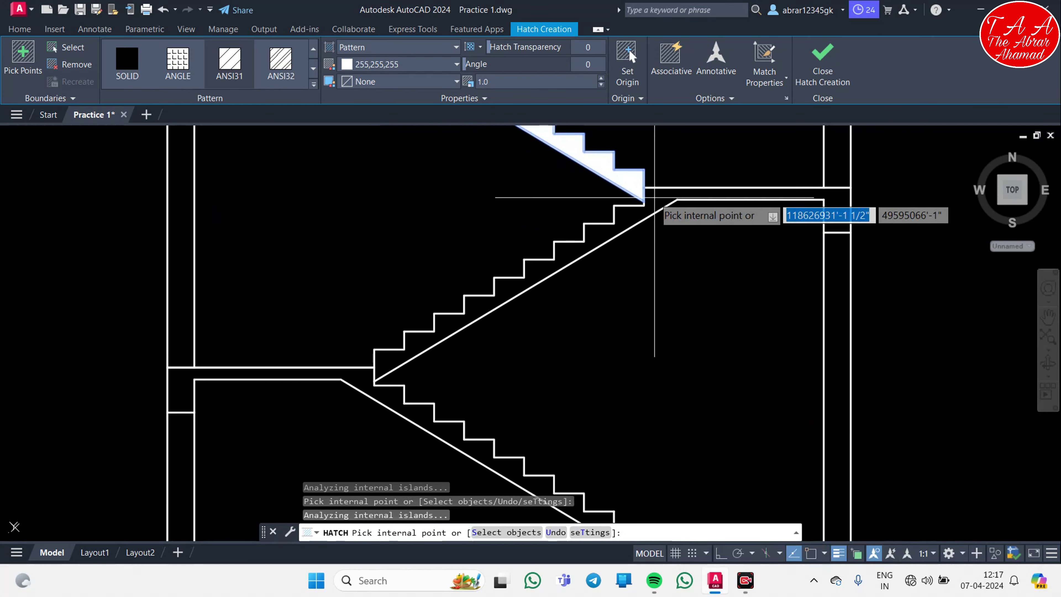
click(443, 327)
middle_drag(428, 418, 436, 290)
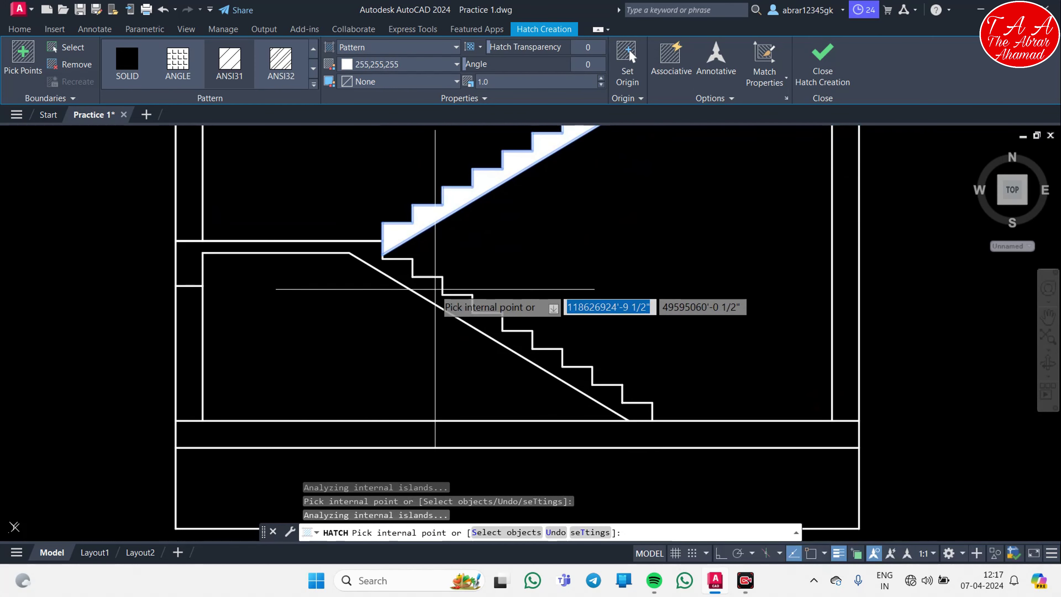
click(430, 289)
click(631, 435)
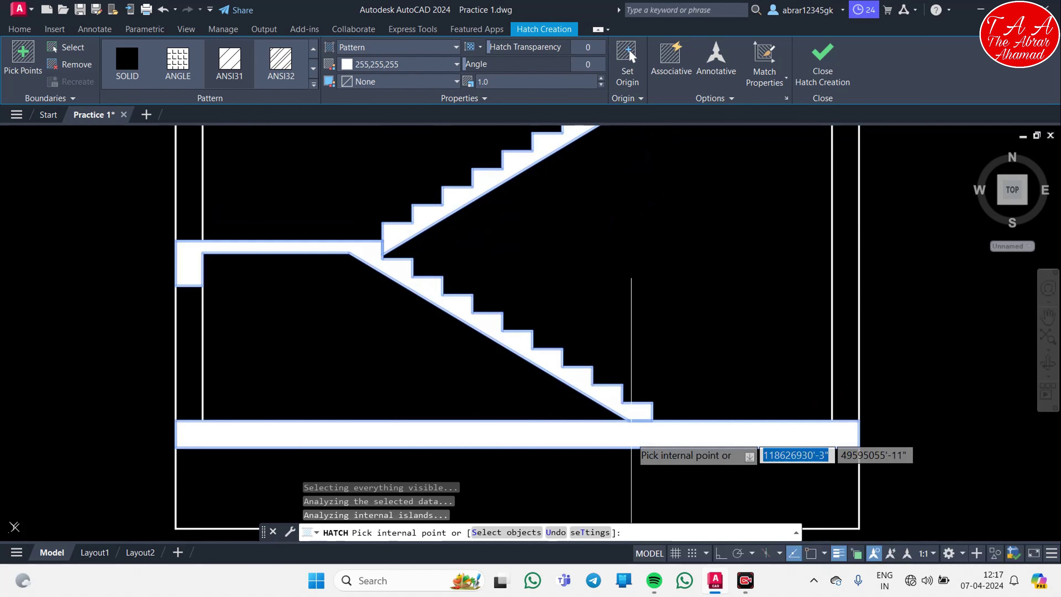
scroll(631, 446, down, 2)
scroll(615, 441, down, 2)
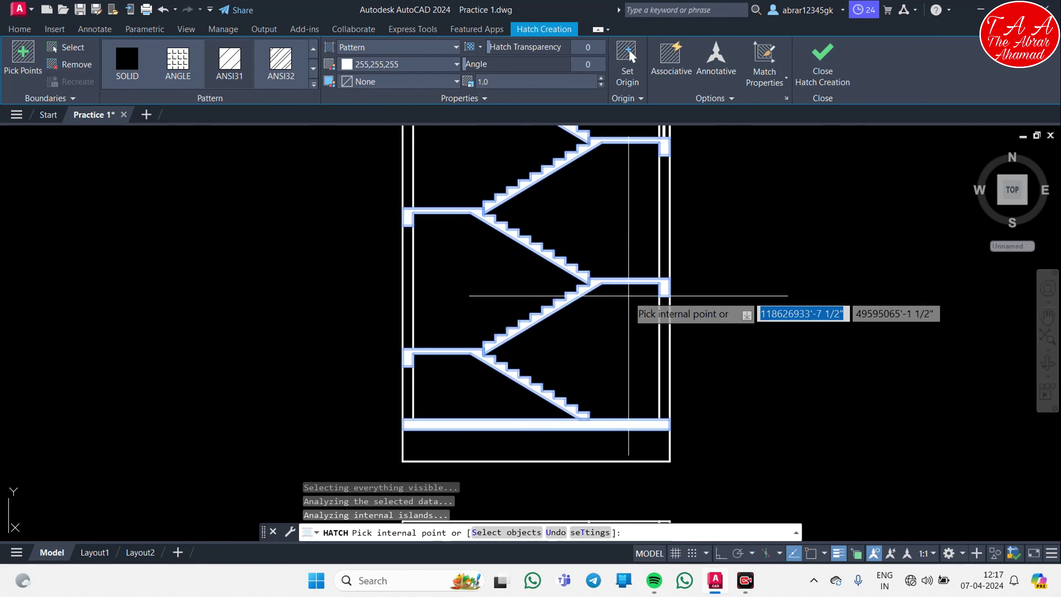
scroll(553, 436, up, 2)
middle_drag(642, 272, 679, 353)
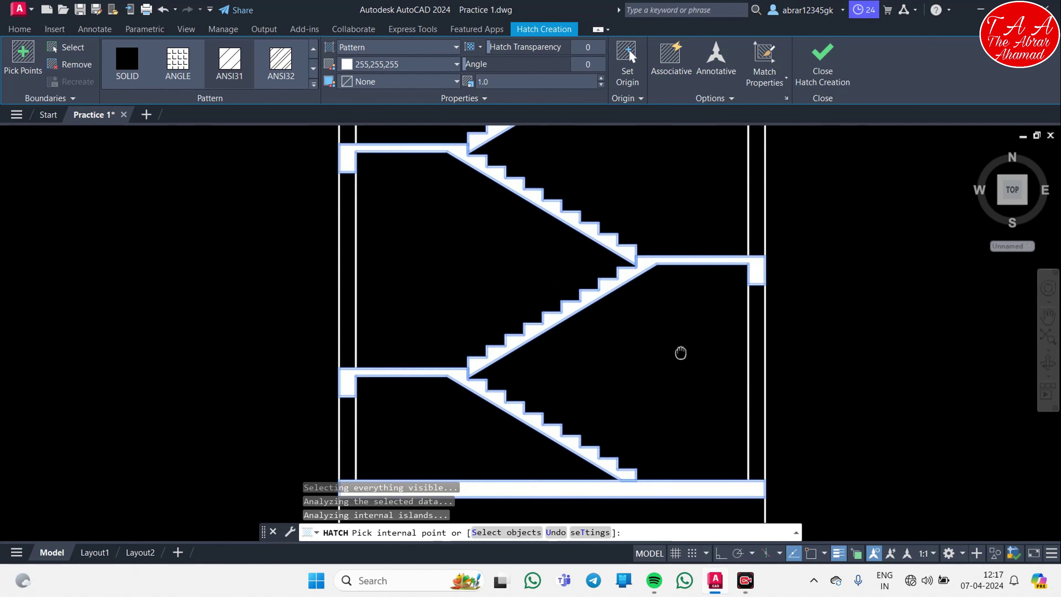
scroll(644, 230, down, 2)
middle_drag(644, 230, 621, 360)
scroll(628, 333, down, 1)
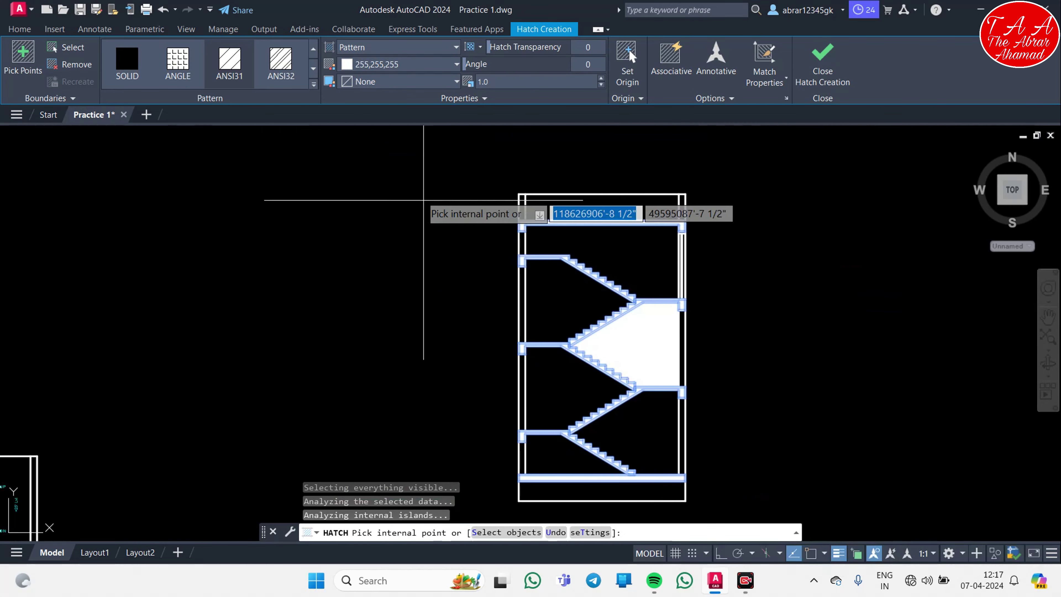
- Choose the AR-CONC concrete hatch pattern
click(314, 84)
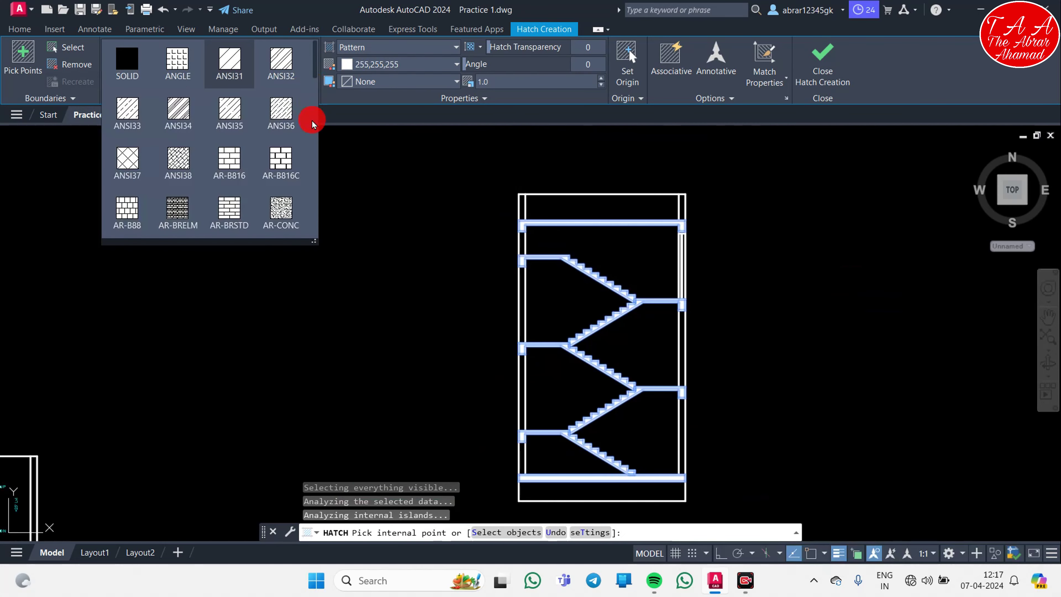
click(280, 209)
scroll(615, 292, up, 10)
scroll(533, 259, up, 5)
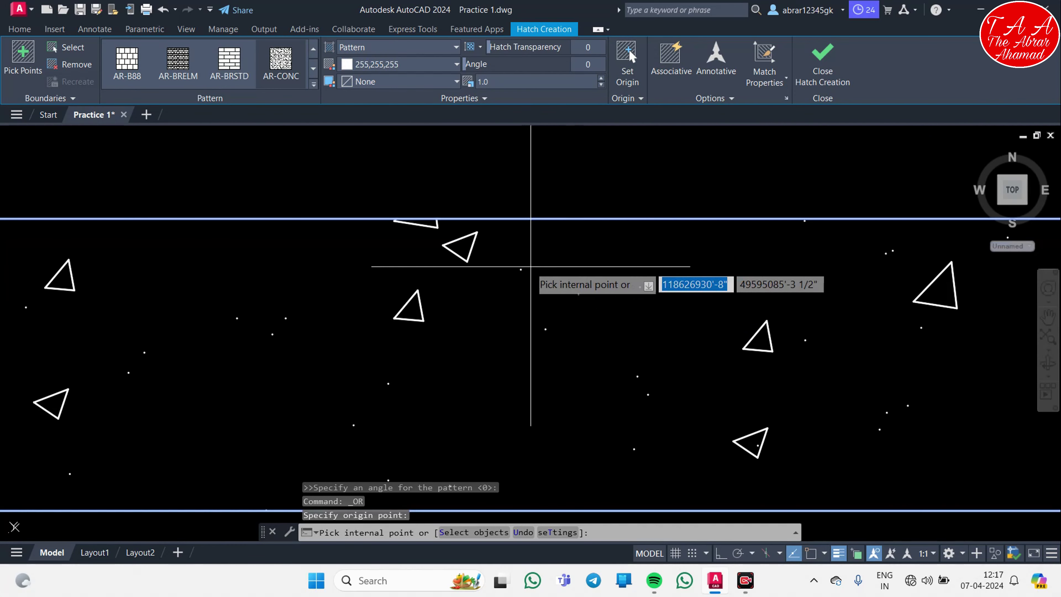
scroll(464, 254, down, 5)
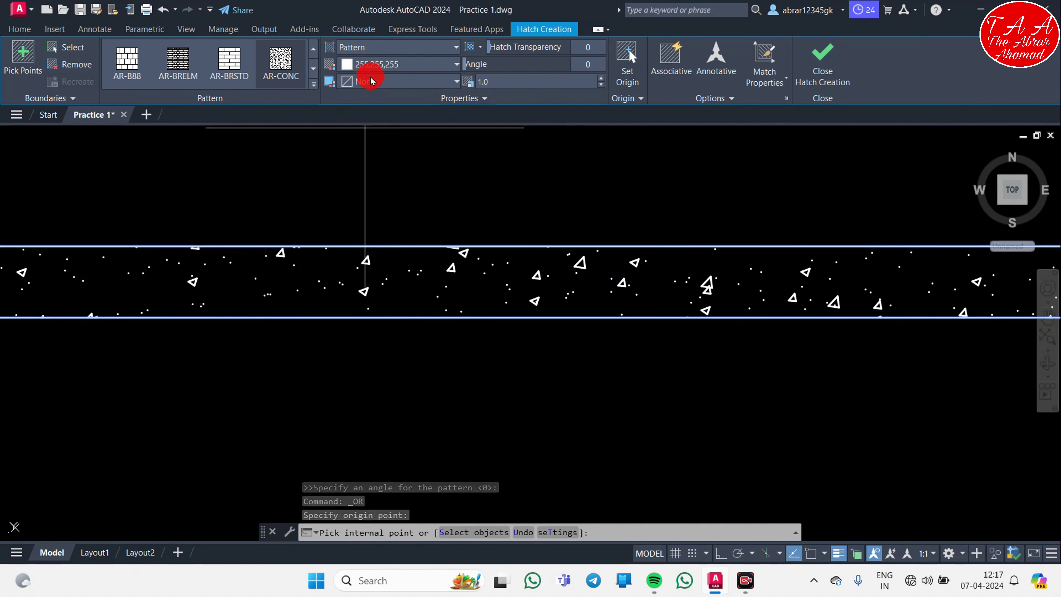
- Set the hatch colour to 147,149,152 and keep the background colour as None
click(382, 67)
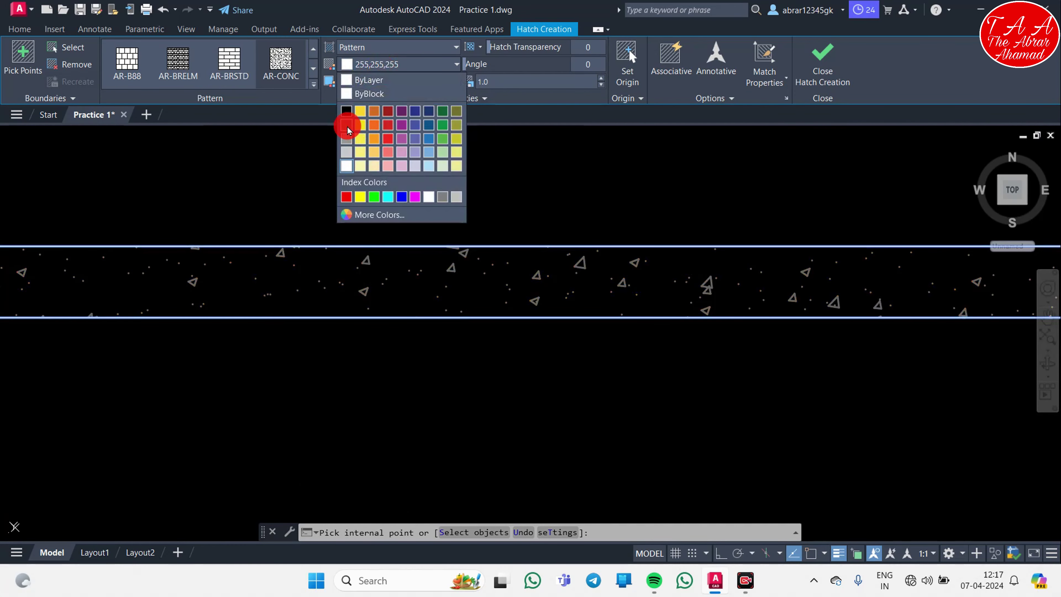
click(344, 137)
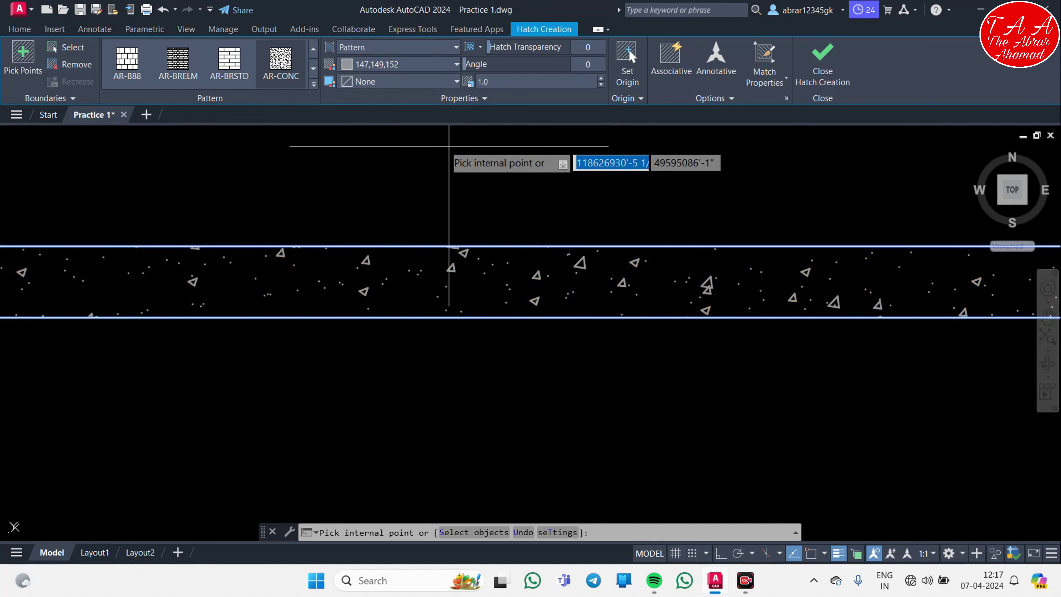
click(397, 85)
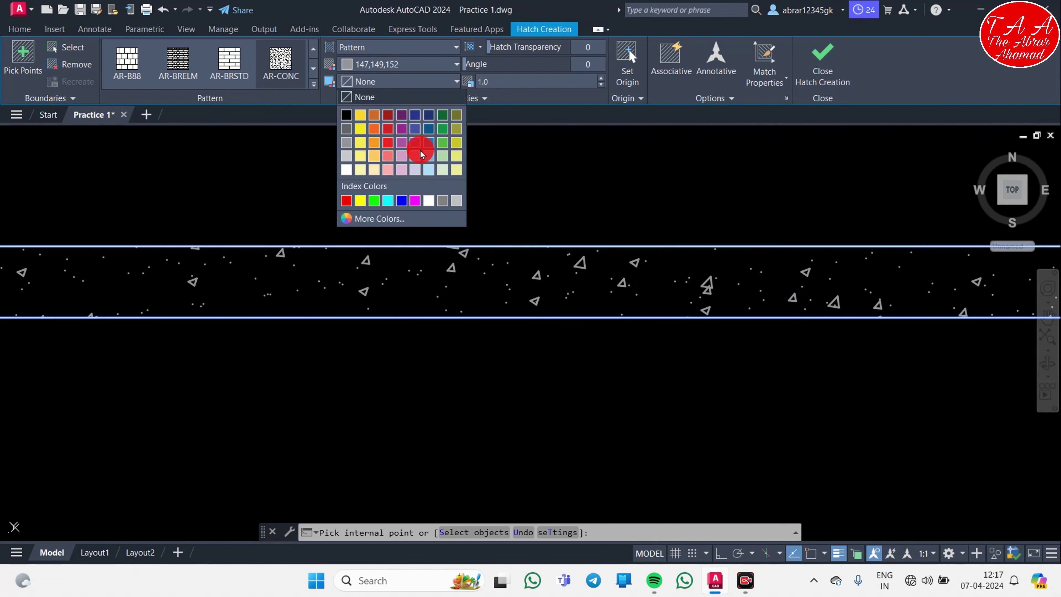
click(364, 98)
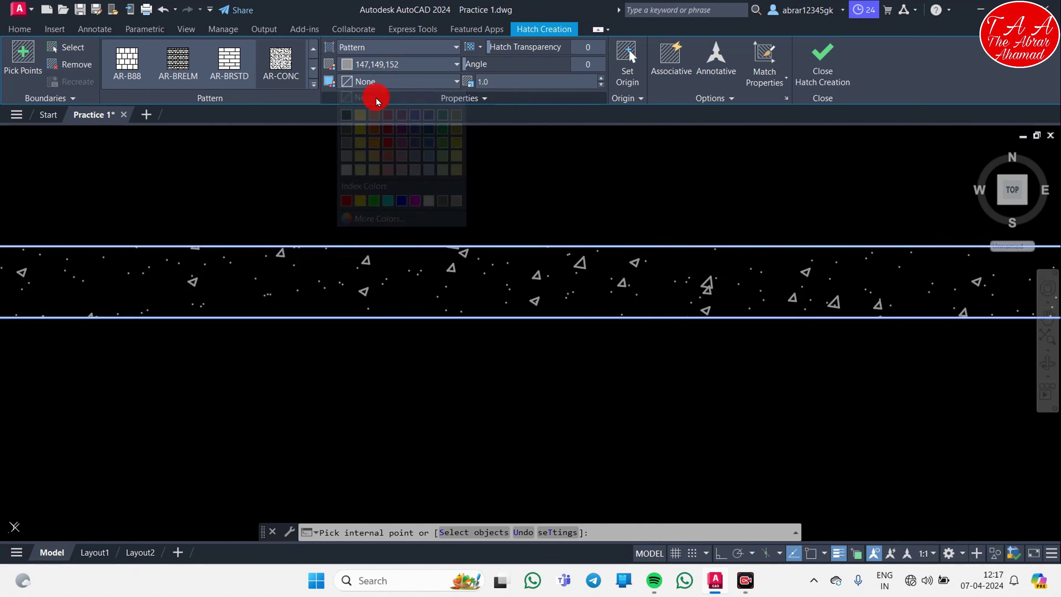
- Finish the concrete hatch filling the stair flights, landings and slabs
click(821, 62)
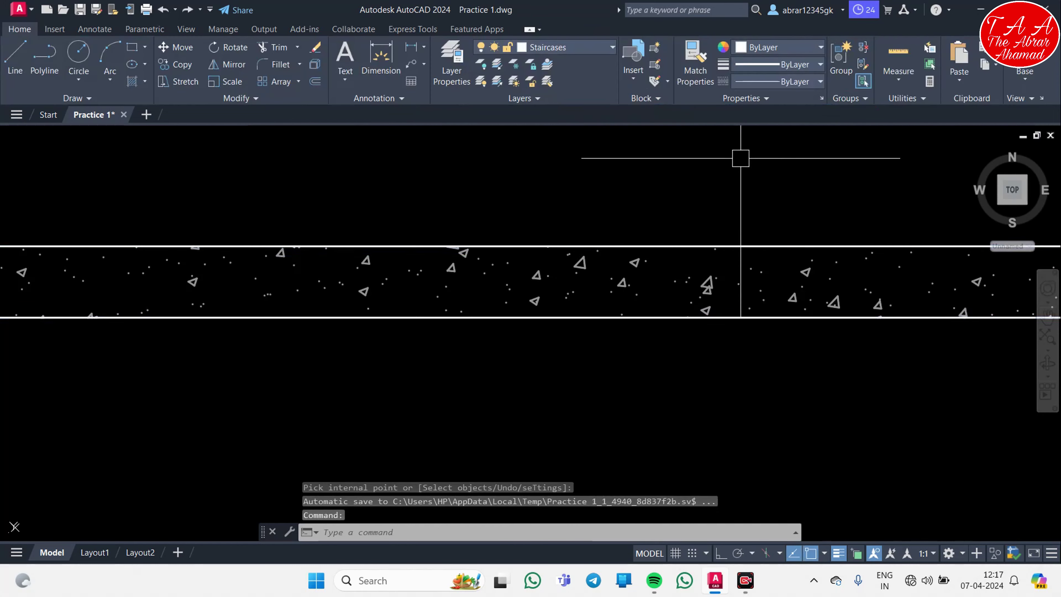
scroll(635, 192, down, 8)
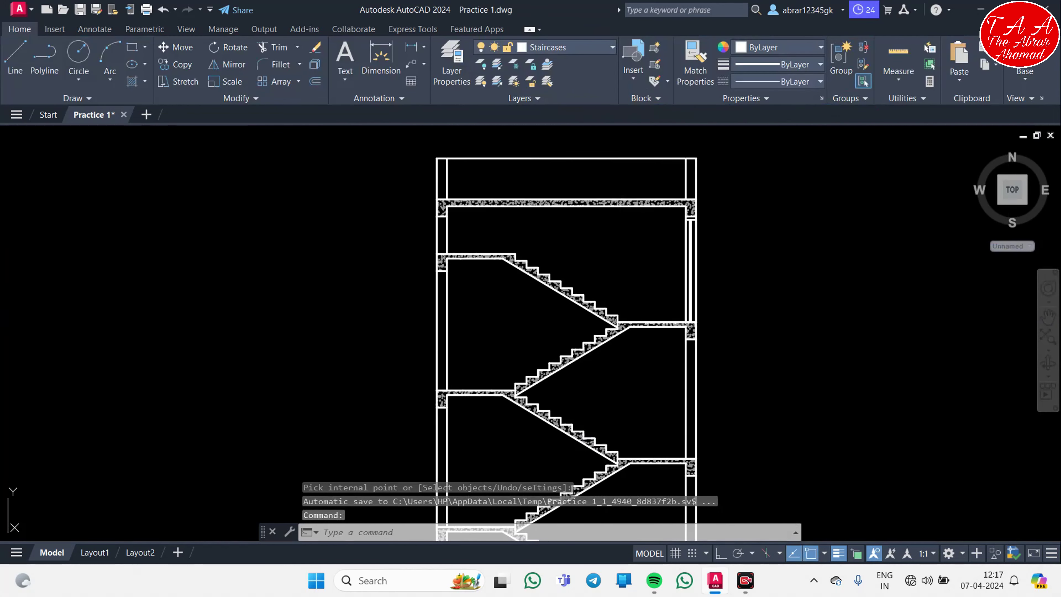
scroll(497, 303, up, 5)
scroll(507, 274, up, 3)
- Change the stair flight hatch's pattern scale to 1.5, then bring the top slab into view
click(508, 274)
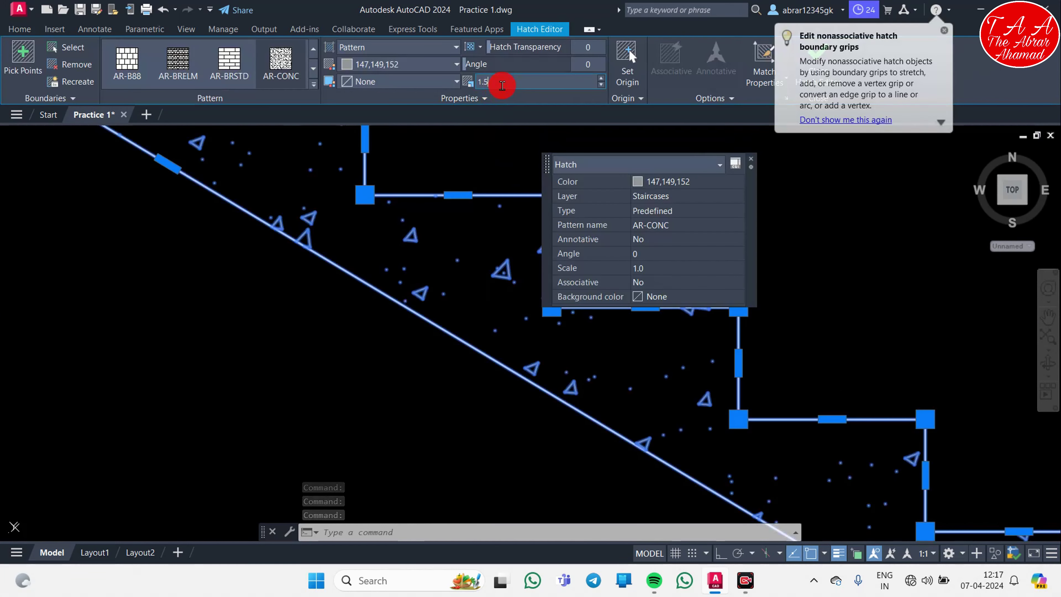
scroll(566, 429, down, 3)
scroll(566, 428, down, 3)
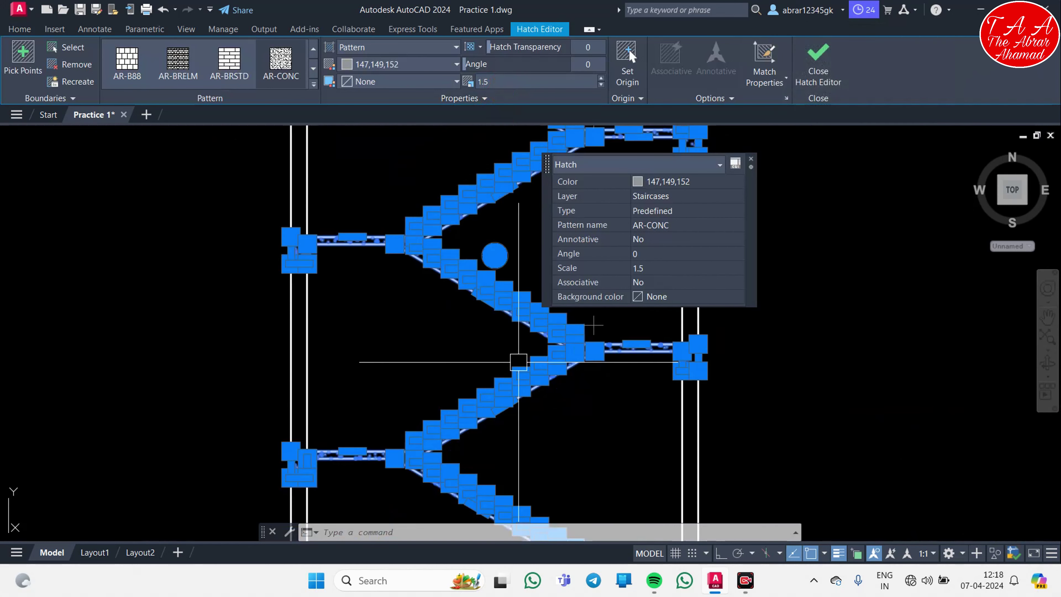
key(Escape)
middle_drag(566, 428, 457, 315)
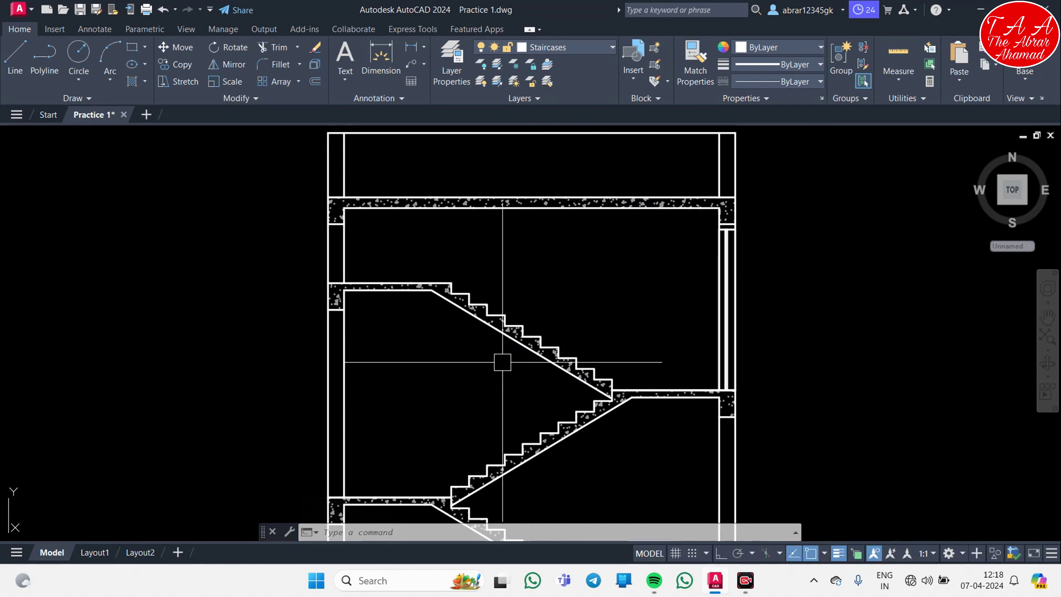
- Start a new hatch covering the upper left and right column strips
text(h)
key(Return)
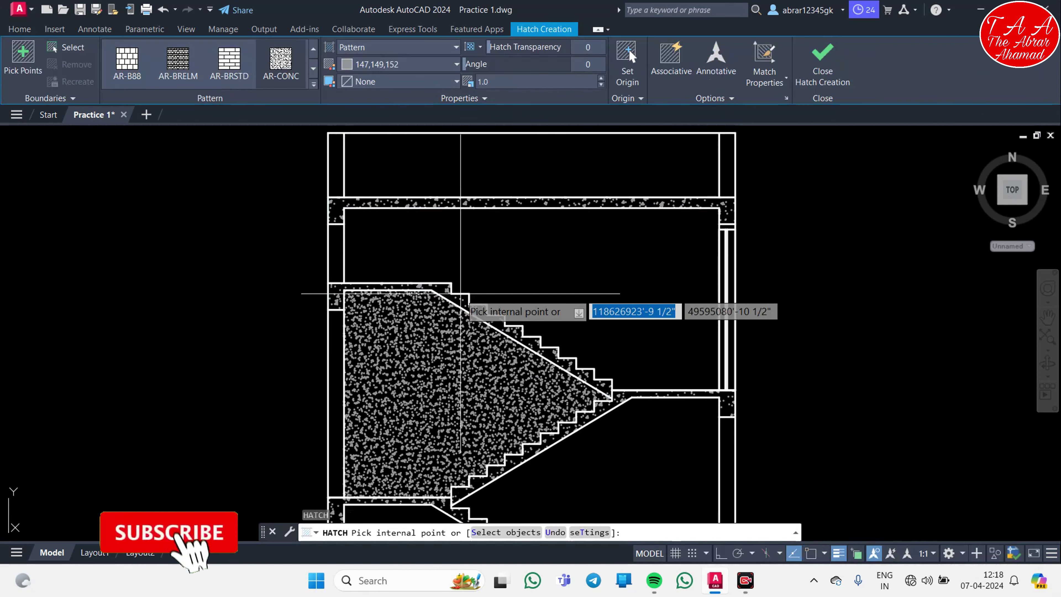
scroll(557, 237, up, 3)
middle_drag(425, 279, 439, 293)
scroll(330, 301, down, 1)
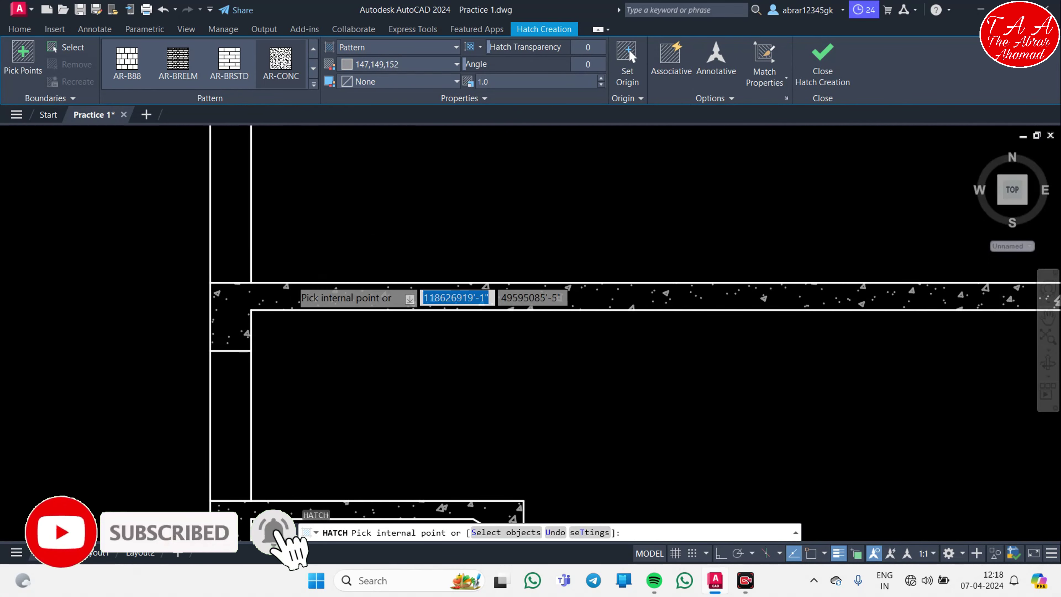
scroll(276, 251, down, 1)
click(254, 233)
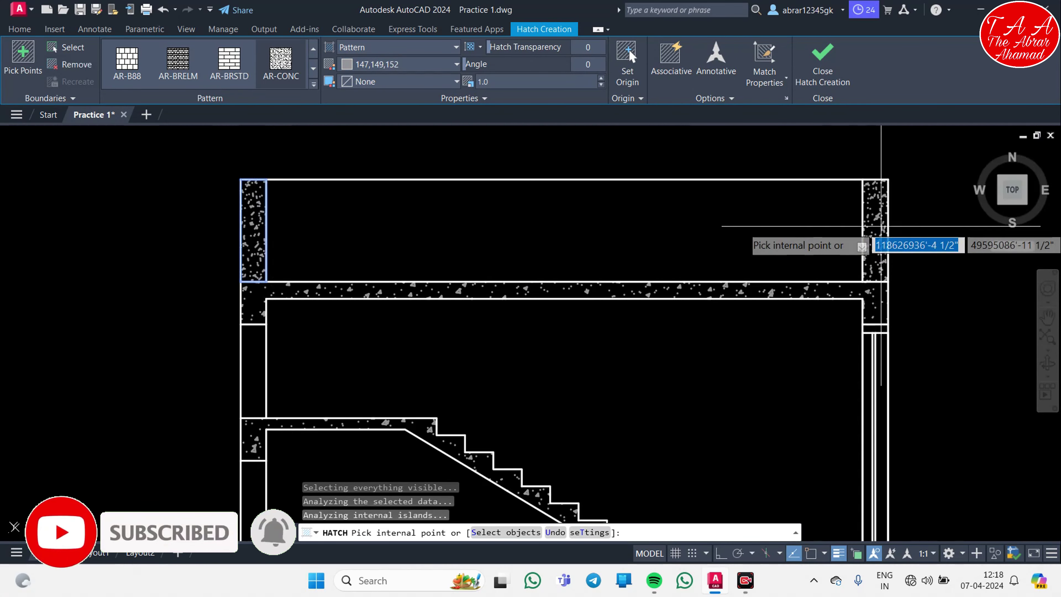
click(875, 234)
- Add the lower left, right and remaining column strips to the hatch
middle_drag(467, 411, 498, 321)
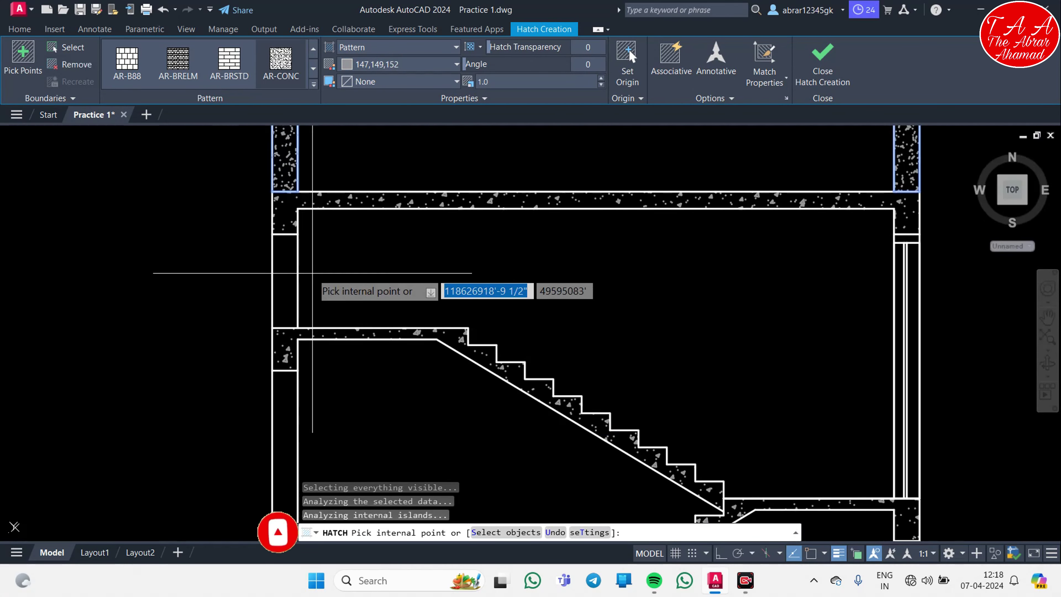
click(285, 285)
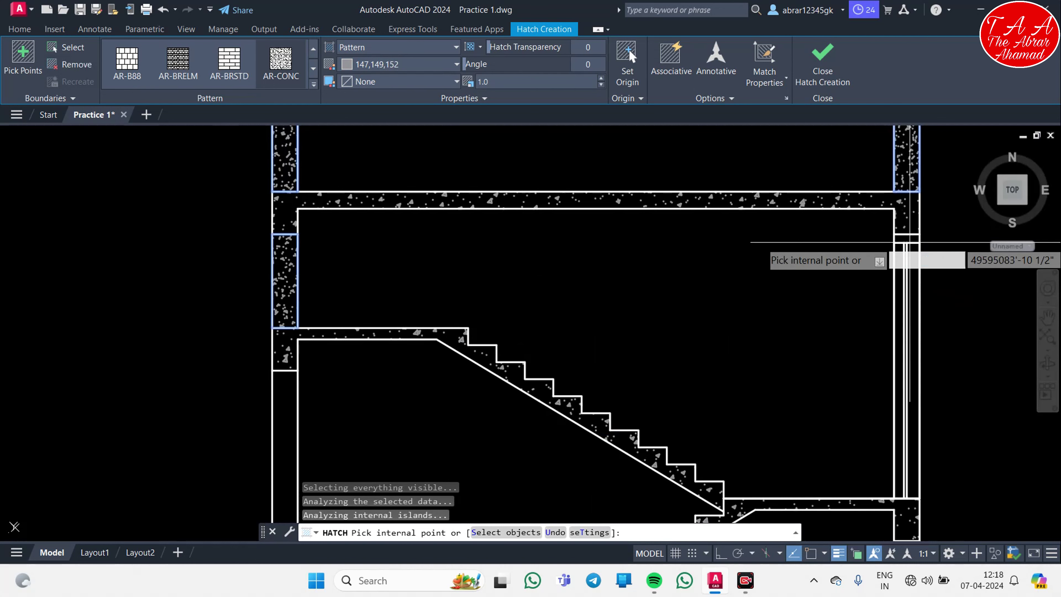
scroll(878, 226, up, 5)
scroll(923, 199, down, 5)
middle_drag(923, 199, 840, 230)
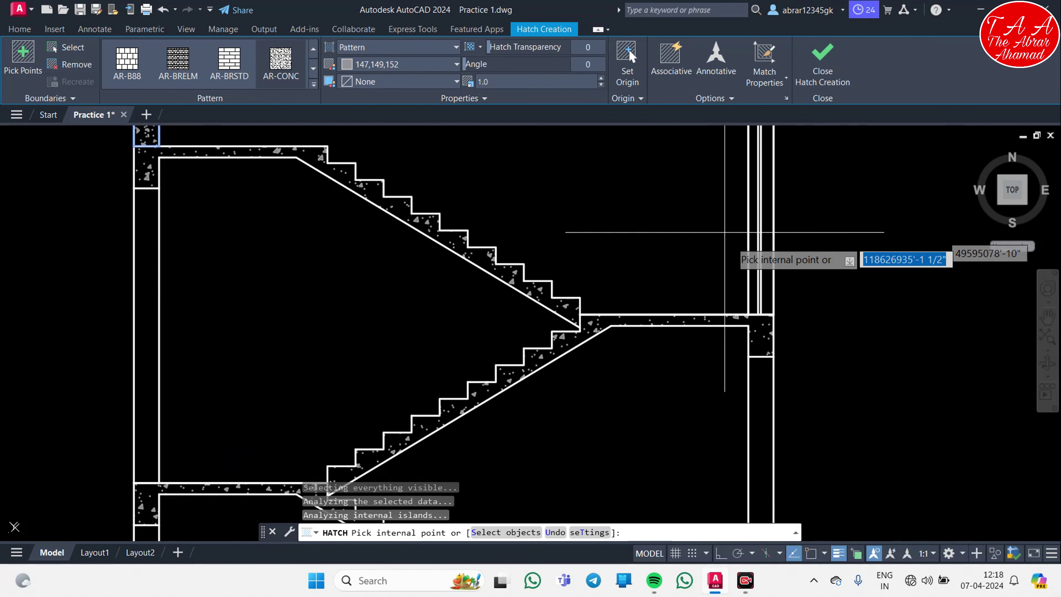
scroll(748, 376, up, 4)
scroll(734, 319, down, 2)
click(742, 353)
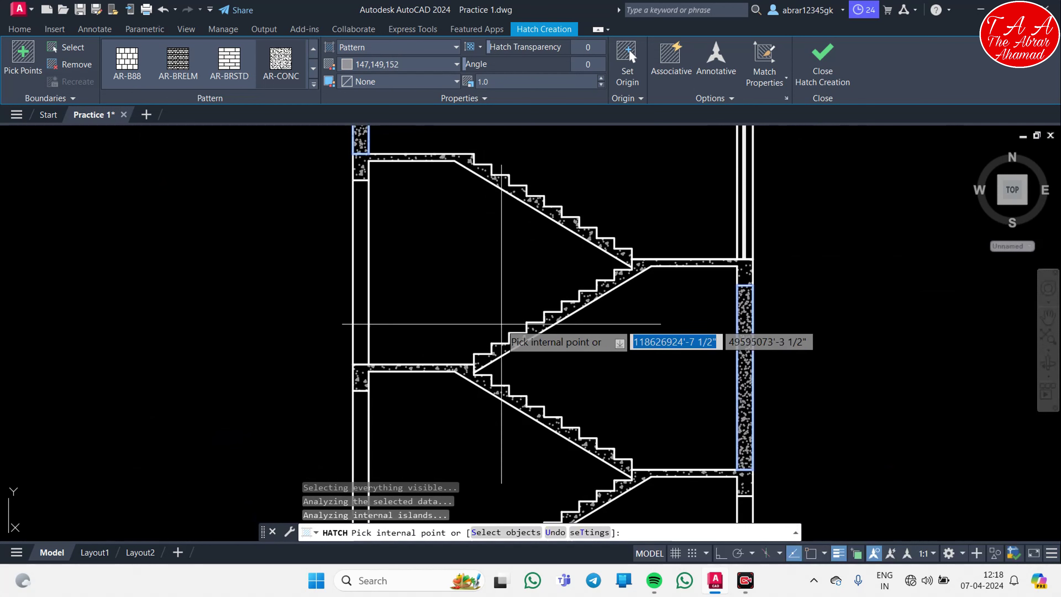
middle_drag(451, 294, 383, 277)
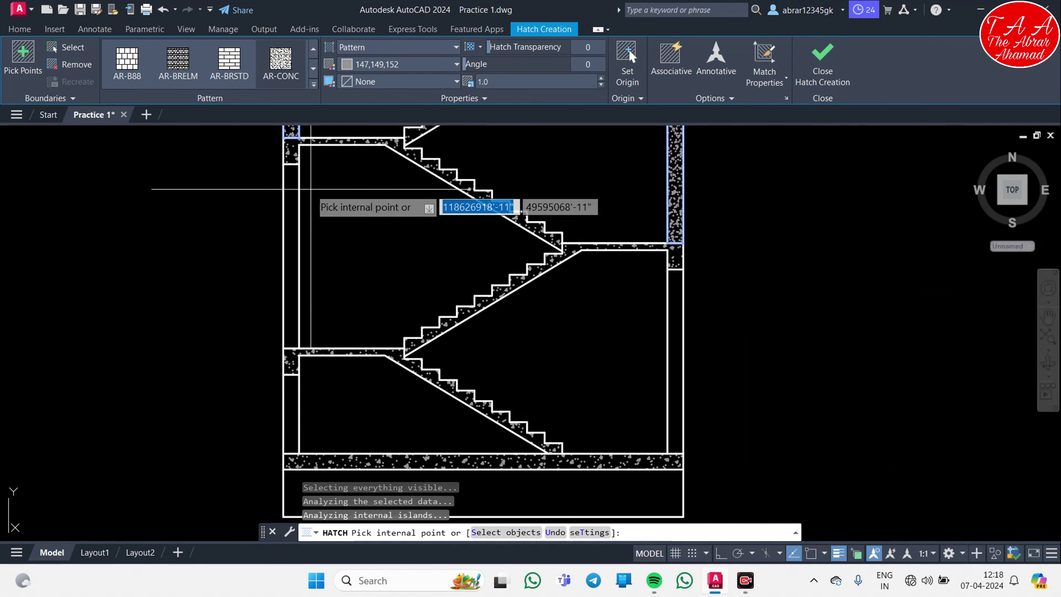
click(292, 234)
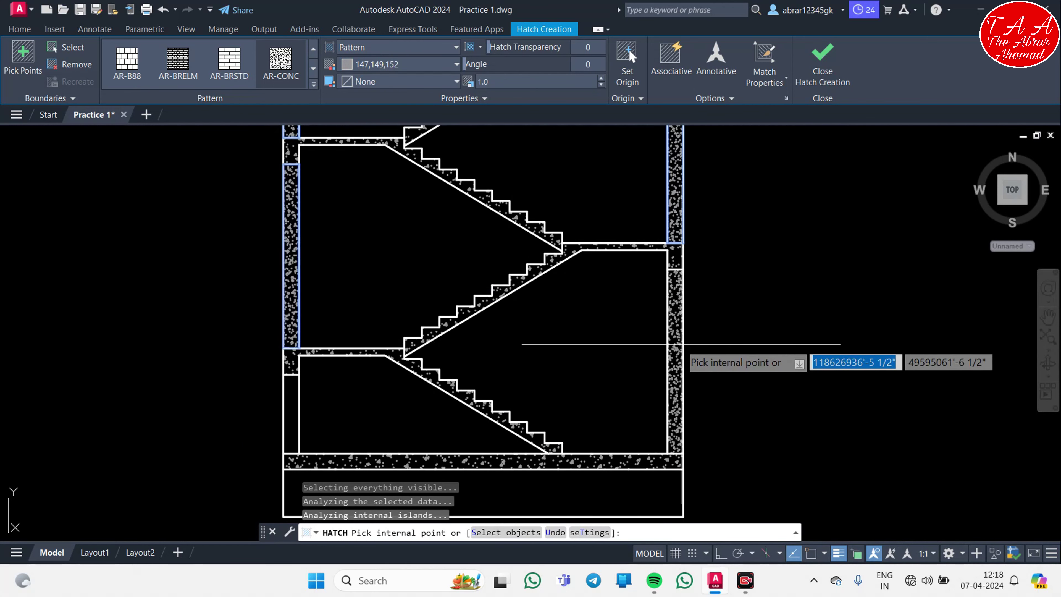
click(675, 359)
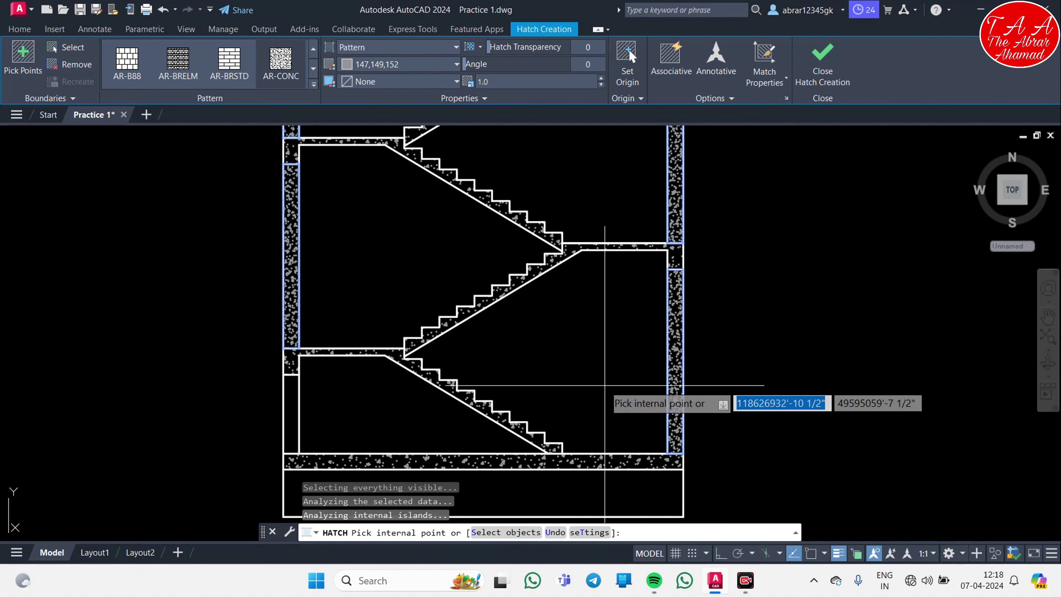
click(367, 301)
- Give the column hatch the ANSI32 diagonal pattern at scale 15 and finish it
scroll(367, 301, down, 2)
click(284, 76)
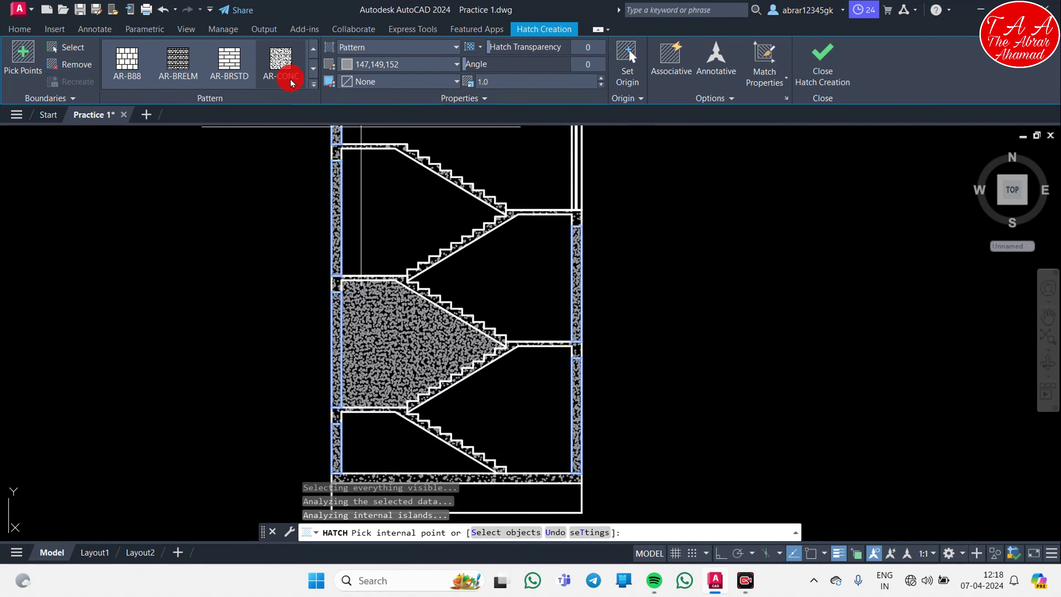
click(313, 85)
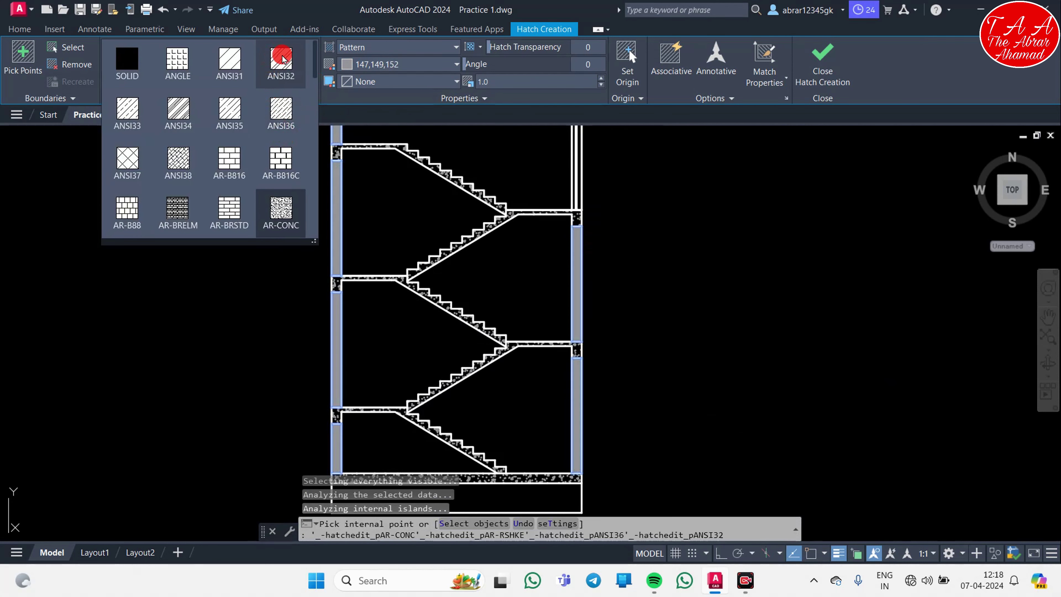
click(282, 58)
text(15)
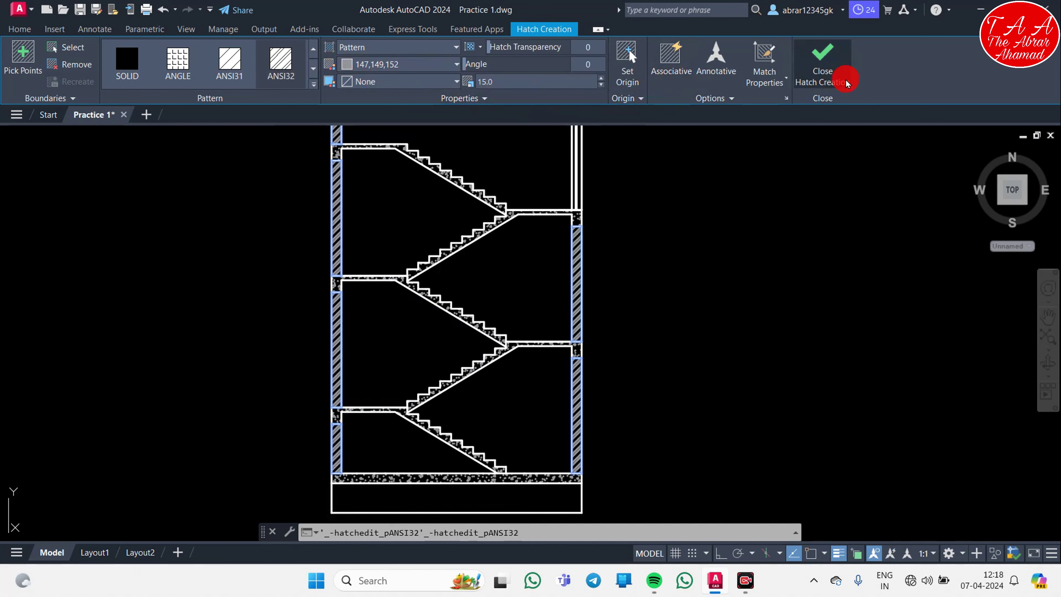
click(828, 67)
- Bring the bottom flight and foundation strip into view and cancel any active command
scroll(545, 256, up, 5)
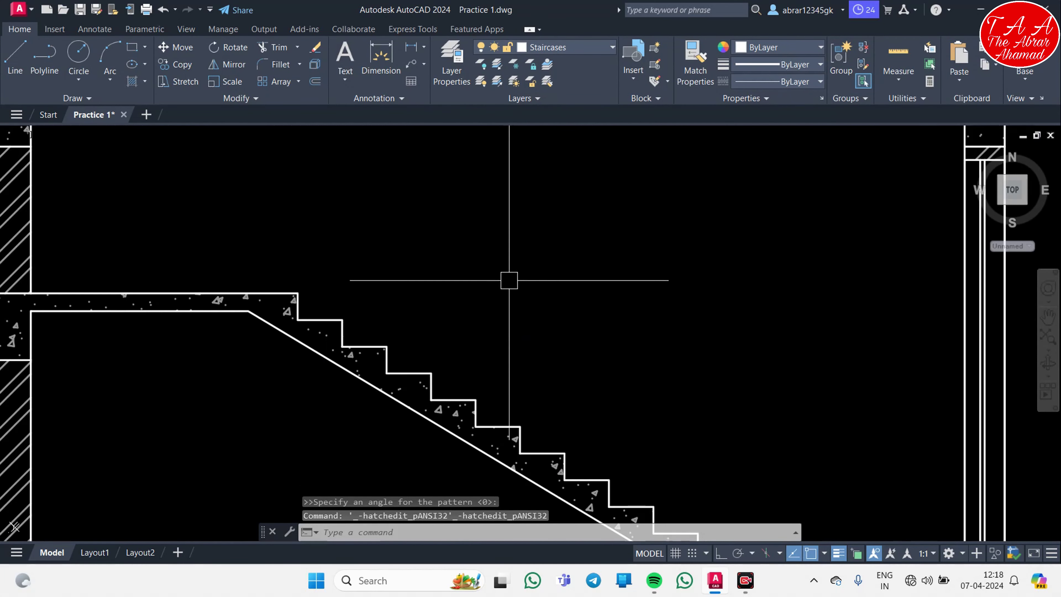
scroll(509, 279, up, 3)
middle_drag(509, 279, 607, 338)
scroll(486, 349, down, 2)
scroll(500, 410, down, 2)
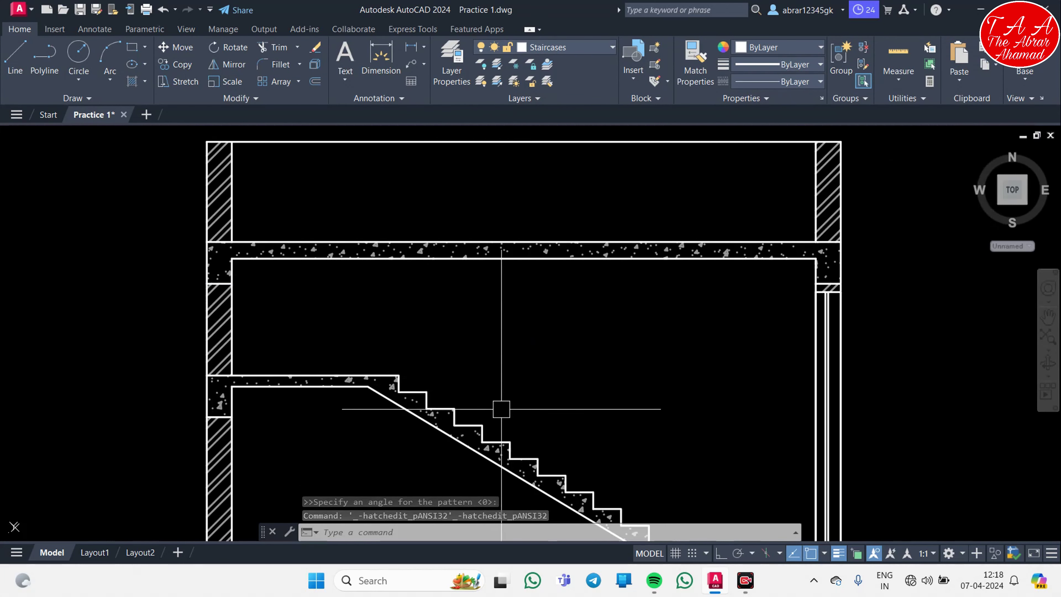
scroll(476, 303, down, 3)
scroll(577, 372, down, 1)
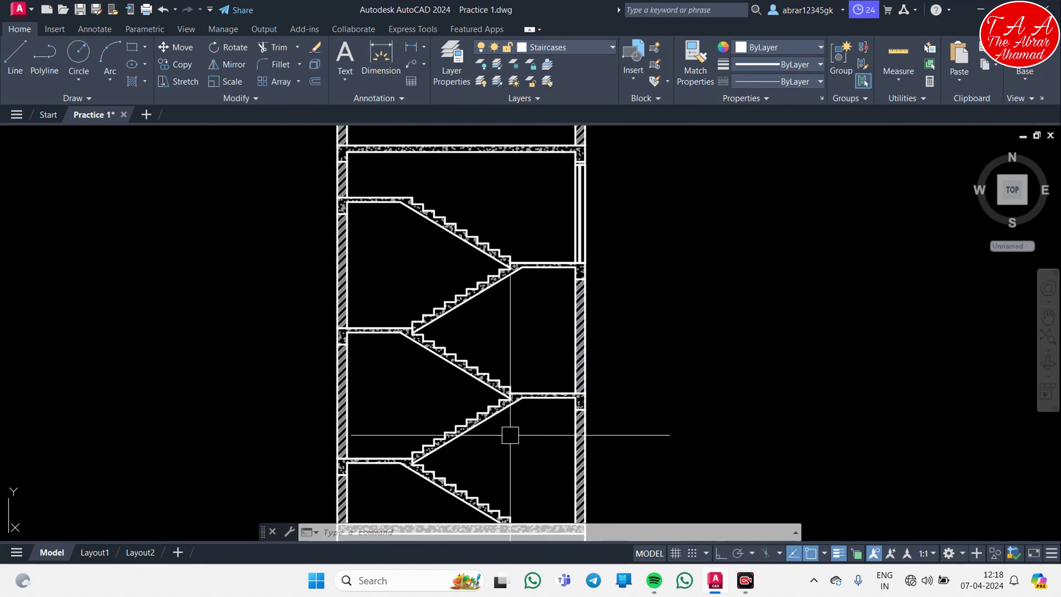
middle_drag(509, 434, 509, 279)
scroll(465, 399, up, 4)
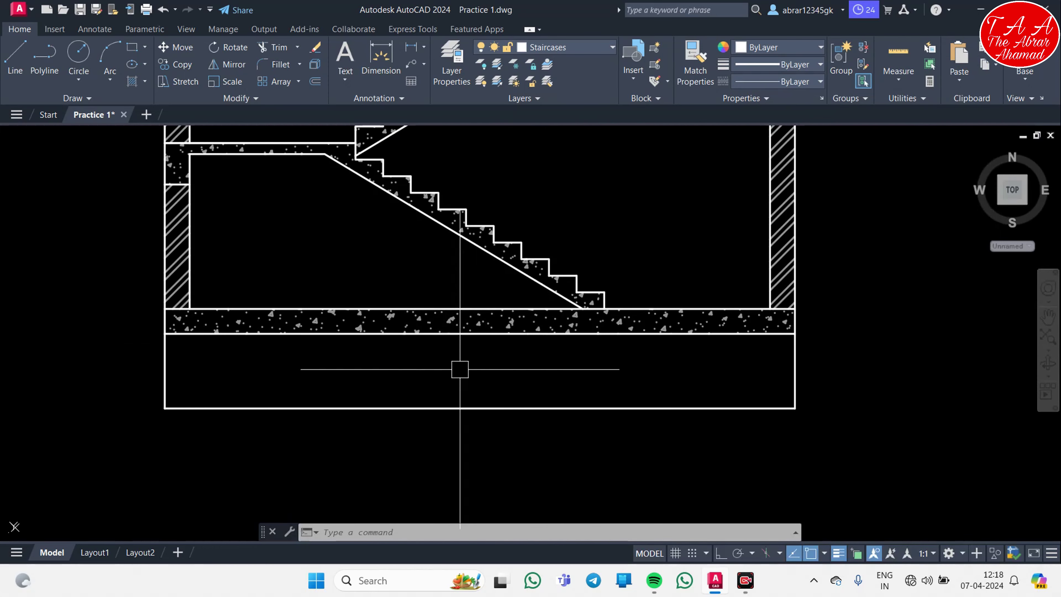
key(Escape)
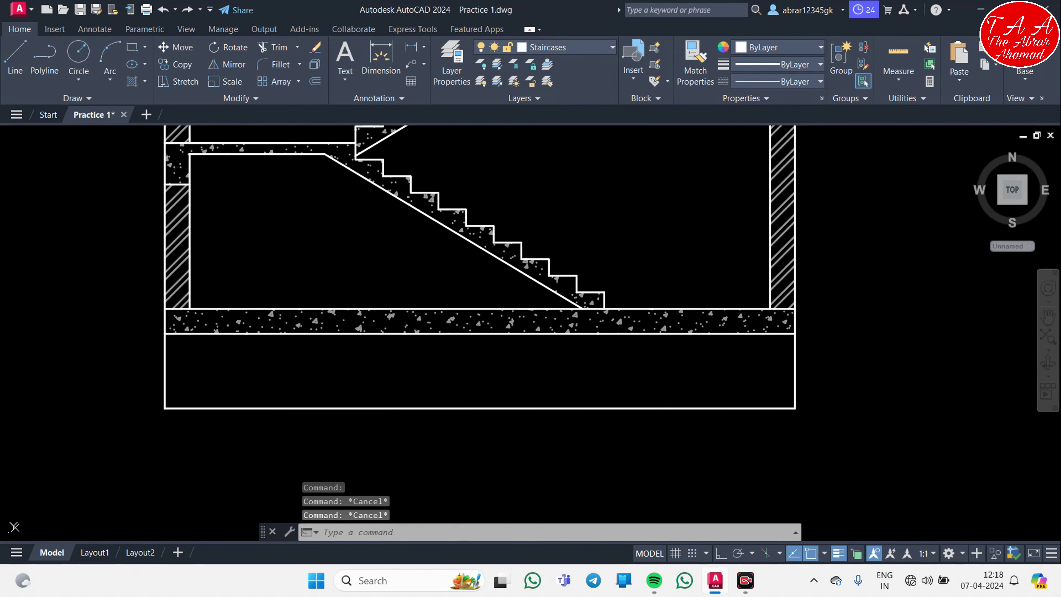
- Hatch the foundation strip, trying the AR-BRSTD, AR-B816C, AR-BRELM and AR-B88 patterns
text(h)
key(Return)
click(480, 372)
click(313, 87)
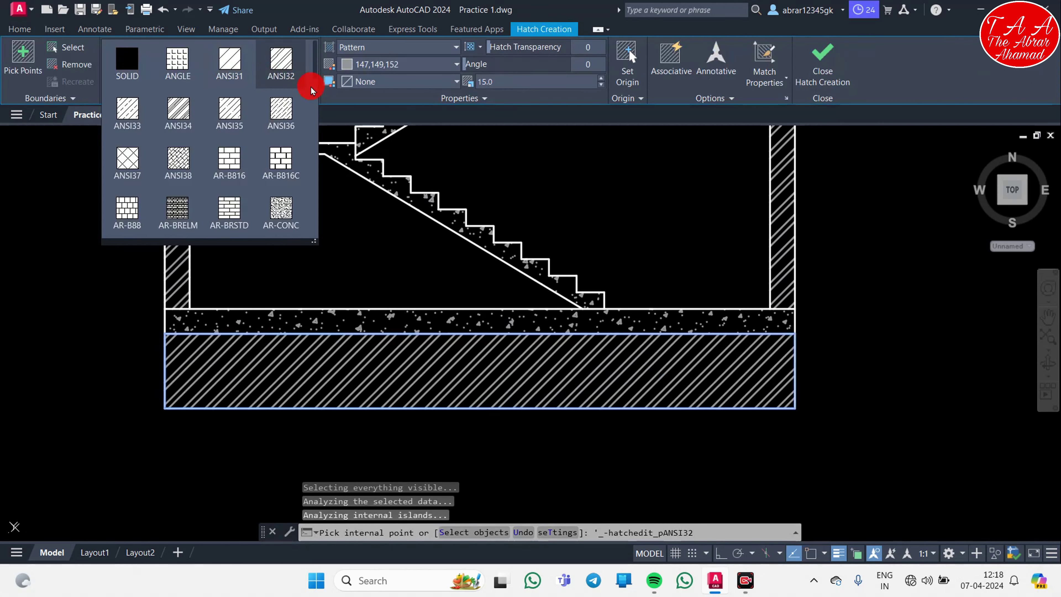
click(248, 209)
click(271, 170)
click(184, 201)
click(121, 209)
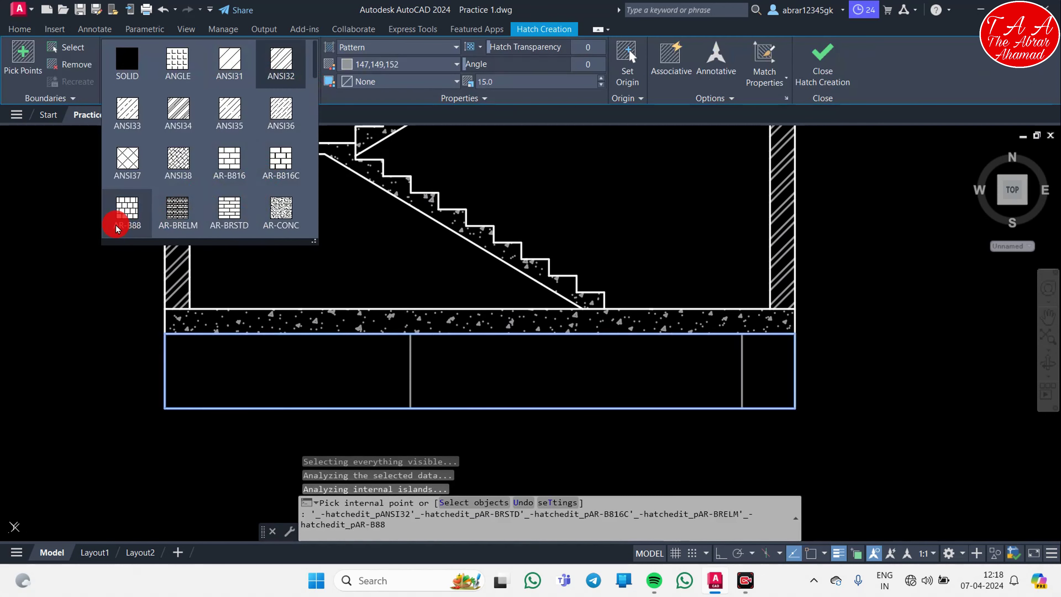
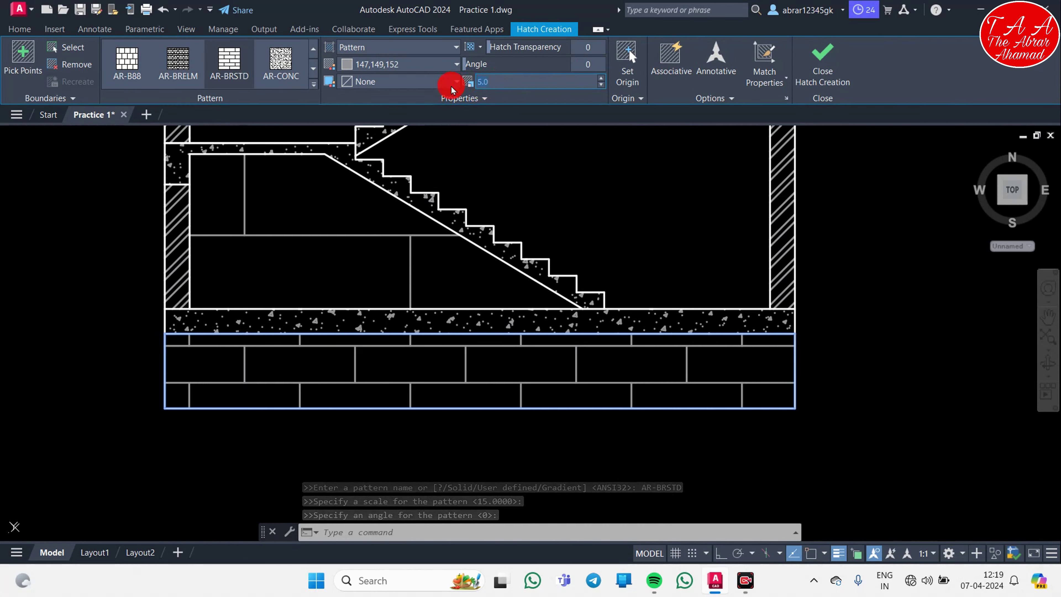
- Apply the AR-BRSTD brick hatch at scale 2 and pan to the foundation's right corner
key(Return)
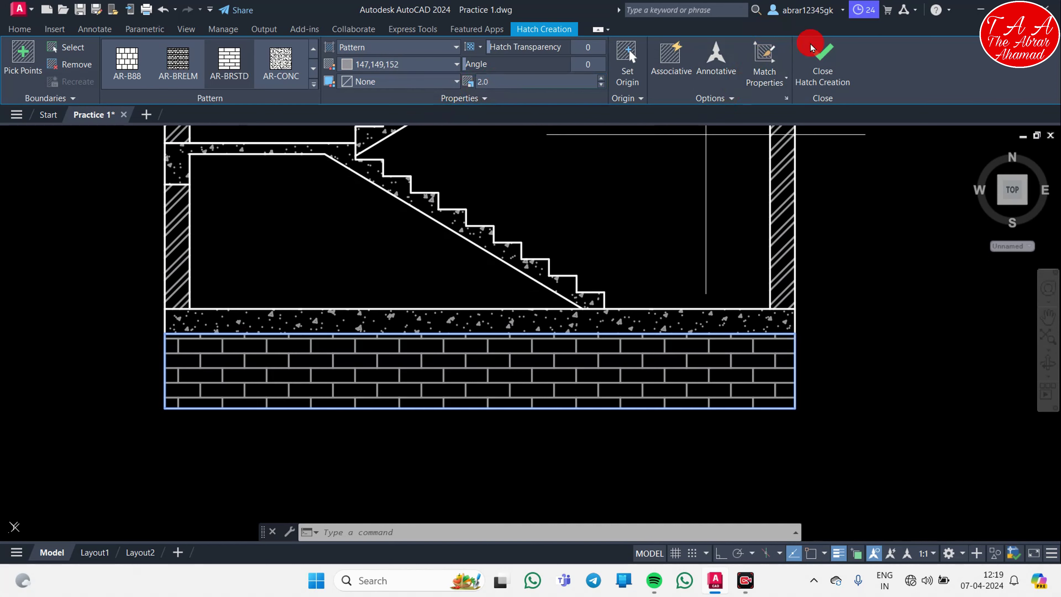
click(822, 57)
scroll(490, 364, down, 4)
scroll(506, 318, down, 2)
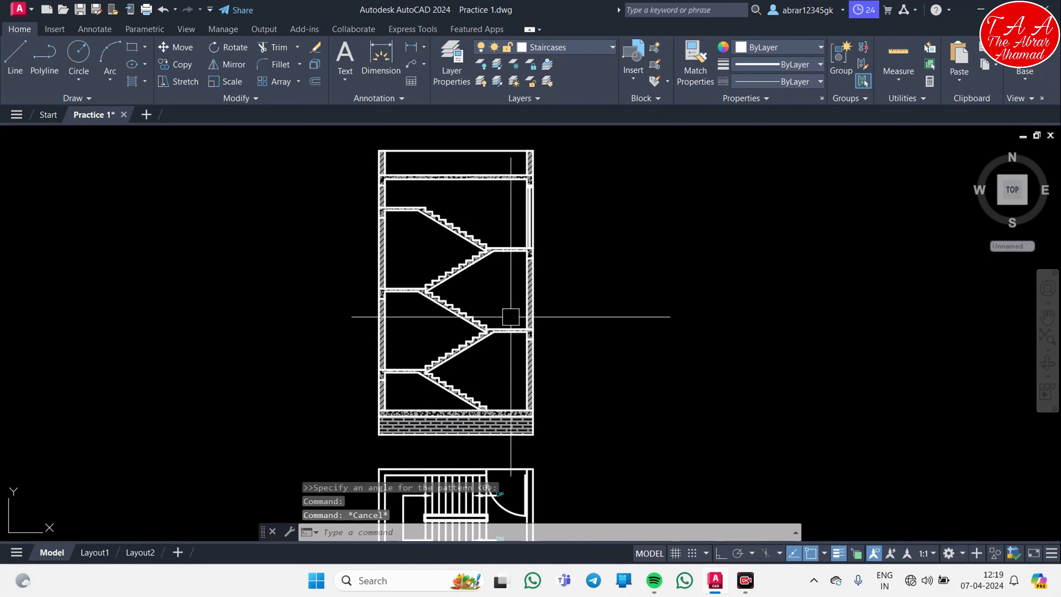
middle_drag(506, 315, 492, 315)
scroll(492, 316, up, 4)
mouse_move(580, 356)
middle_down()
mouse_move(580, 296)
mouse_move(561, 402)
mouse_move(458, 418)
middle_up()
- Draw a 6' ground line from the brick wall's bottom-right corner
key(Return)
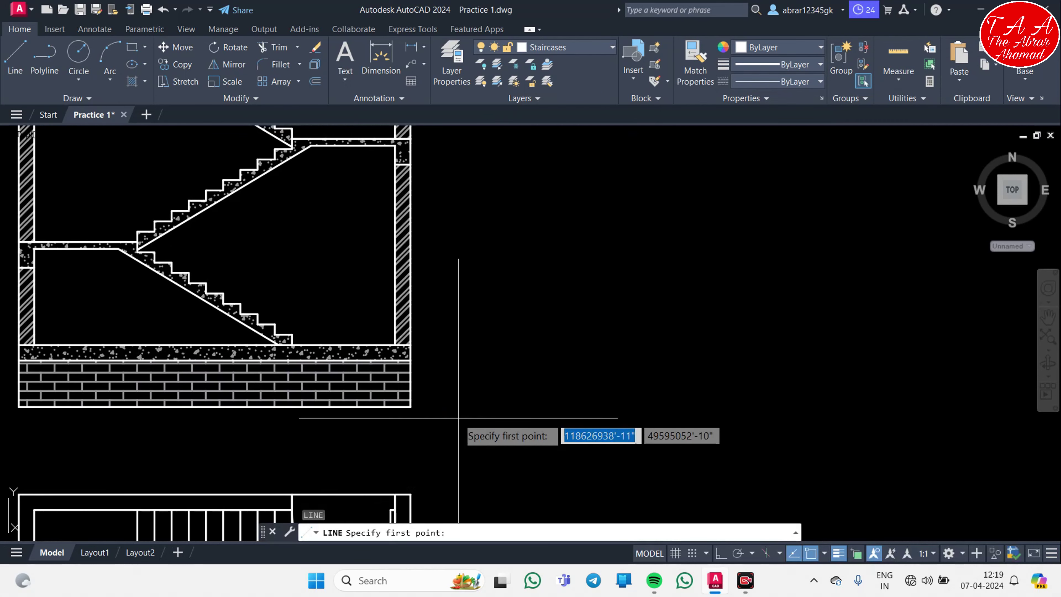
click(410, 406)
text(6)
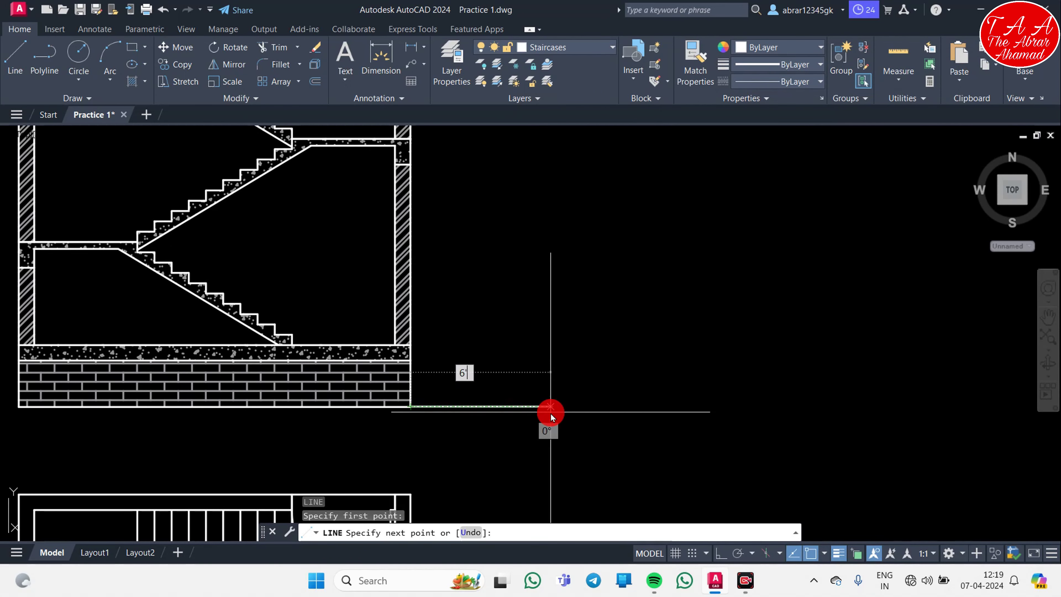
key(Return)
key(Escape)
scroll(450, 388, up, 3)
scroll(355, 419, up, 2)
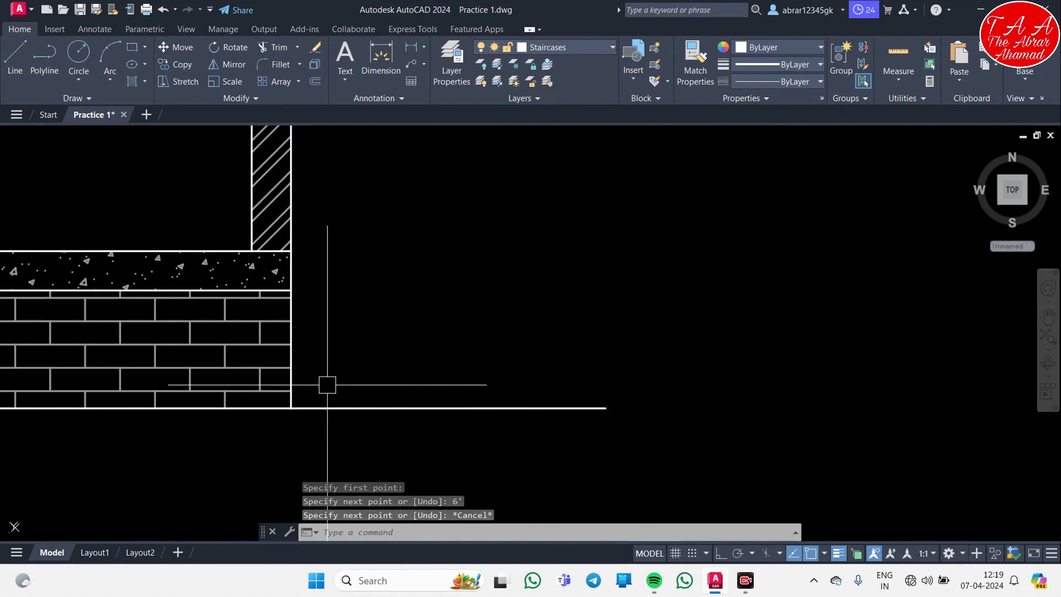
- Draw a vertical line at the ground line's right end and grip-stretch it to 2'
text(l)
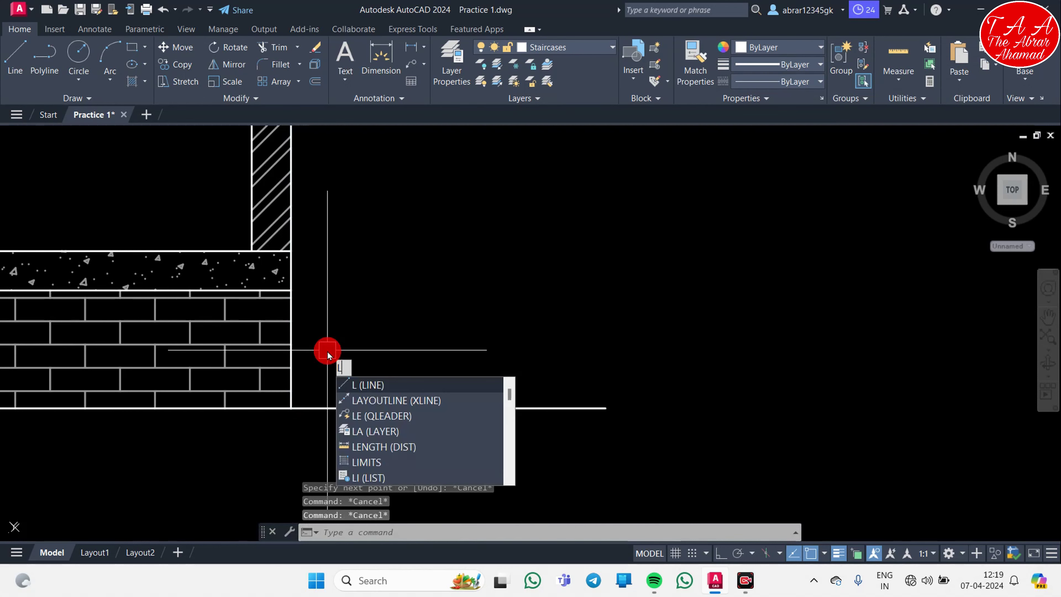
key(Return)
click(606, 407)
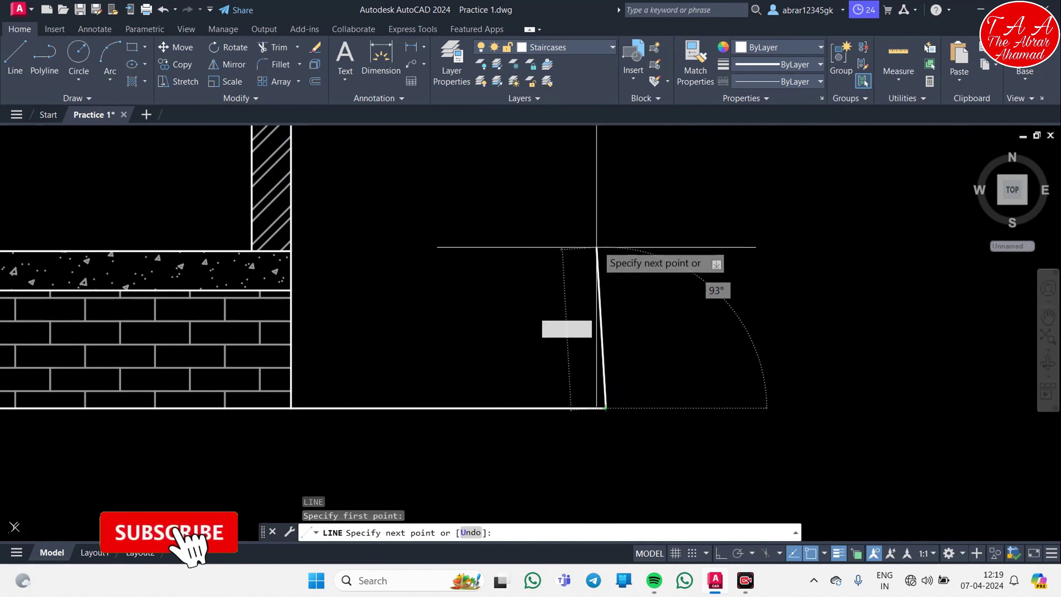
text(5)
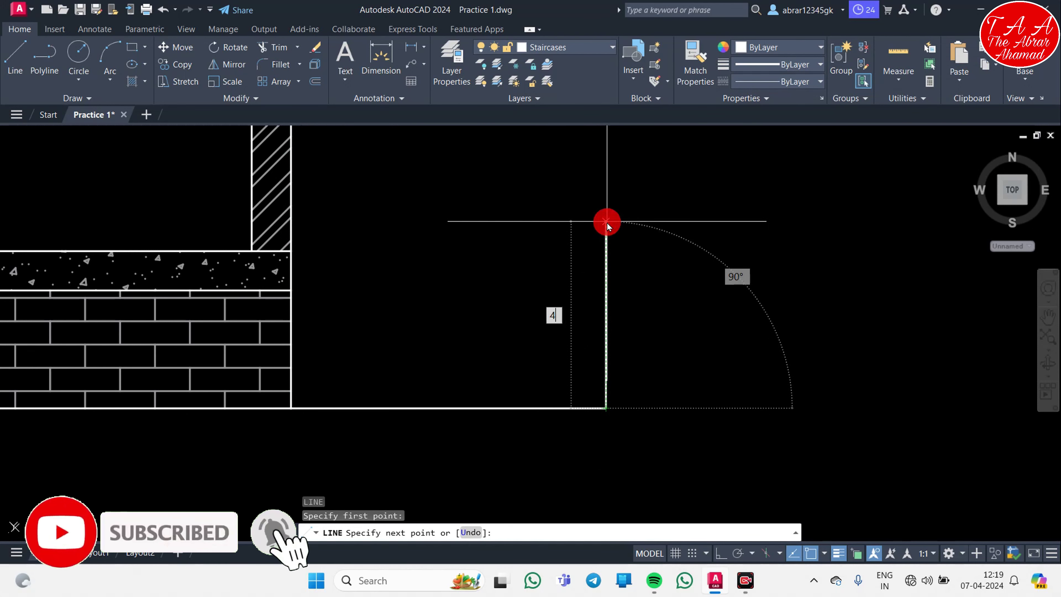
key(Return)
key(Escape)
key(Escape)
key(Escape)
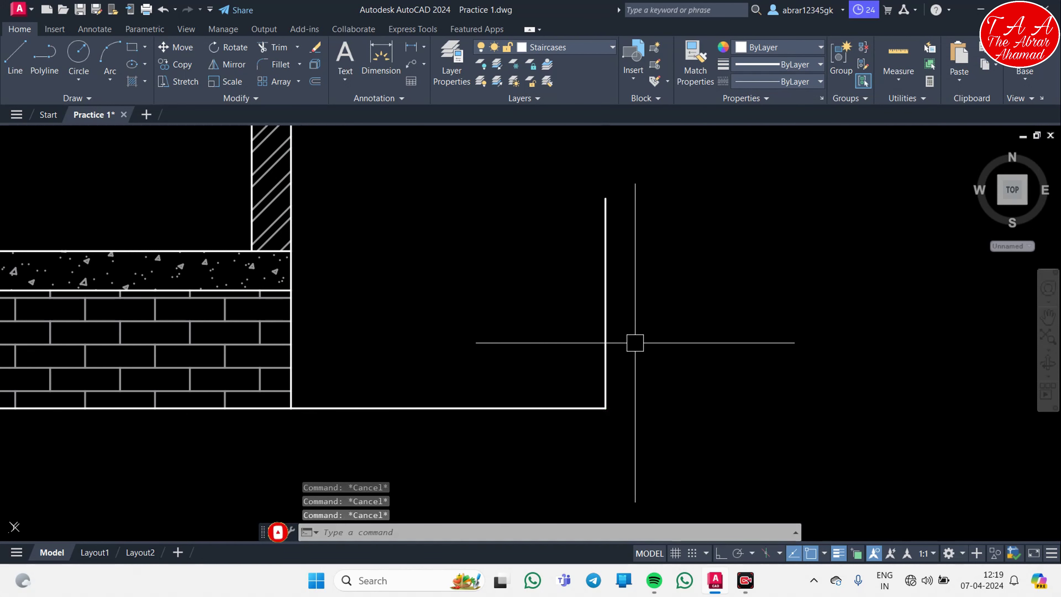
click(603, 287)
click(605, 198)
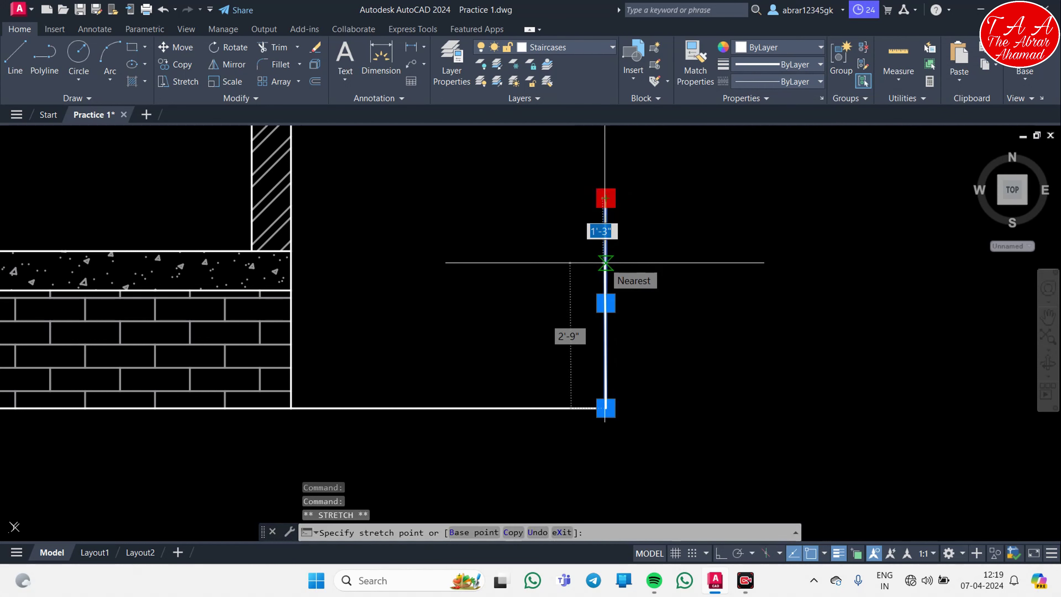
text(2)
key(Return)
key(Escape)
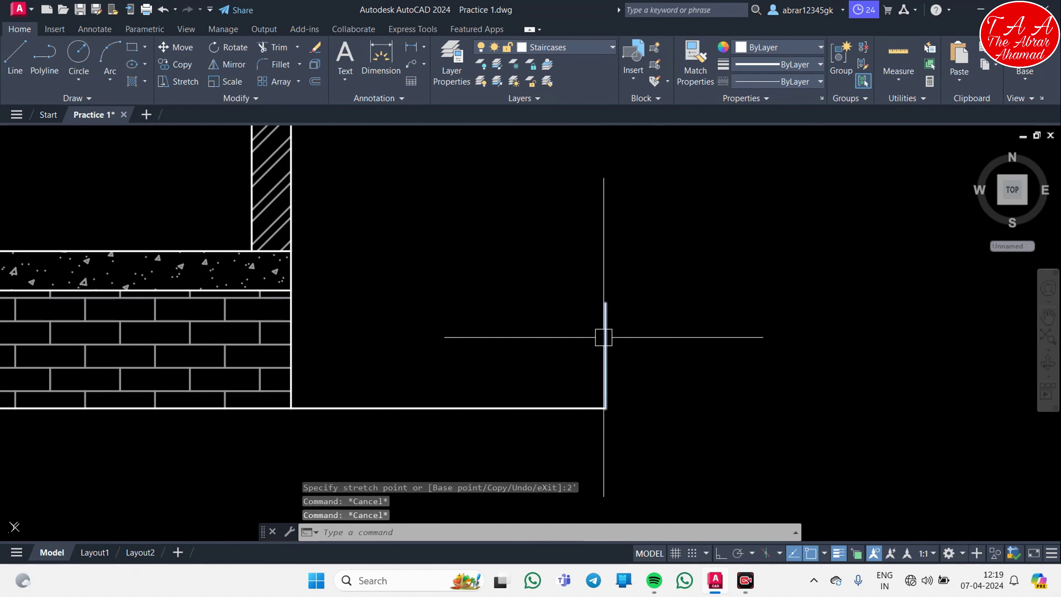
- Offset the 2' upright 4' to the left and erase the original
text(o)
key(Return)
key(Escape)
key(Return)
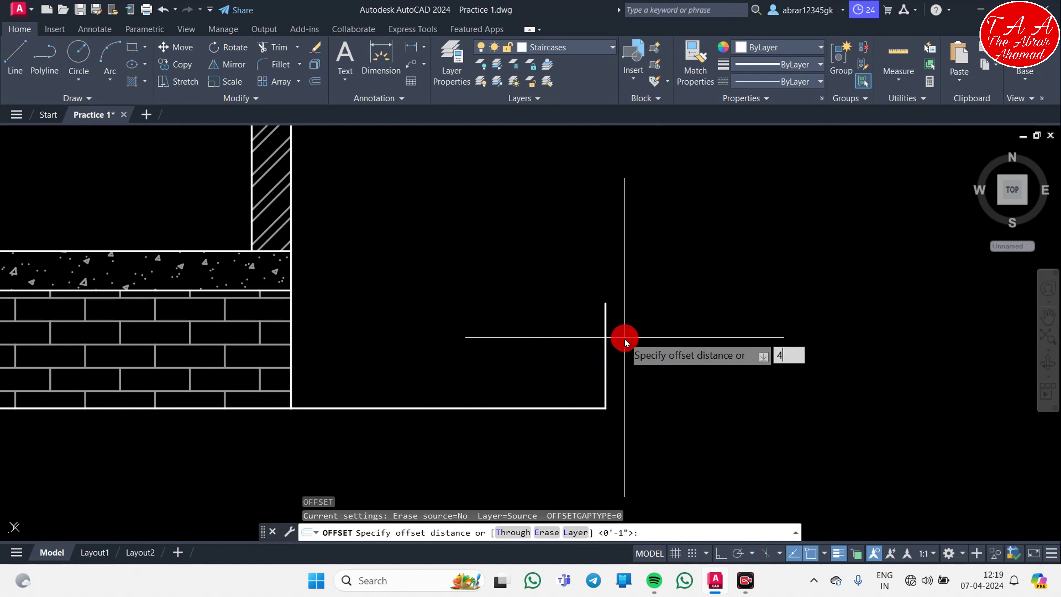
text(4')
key(Return)
click(599, 353)
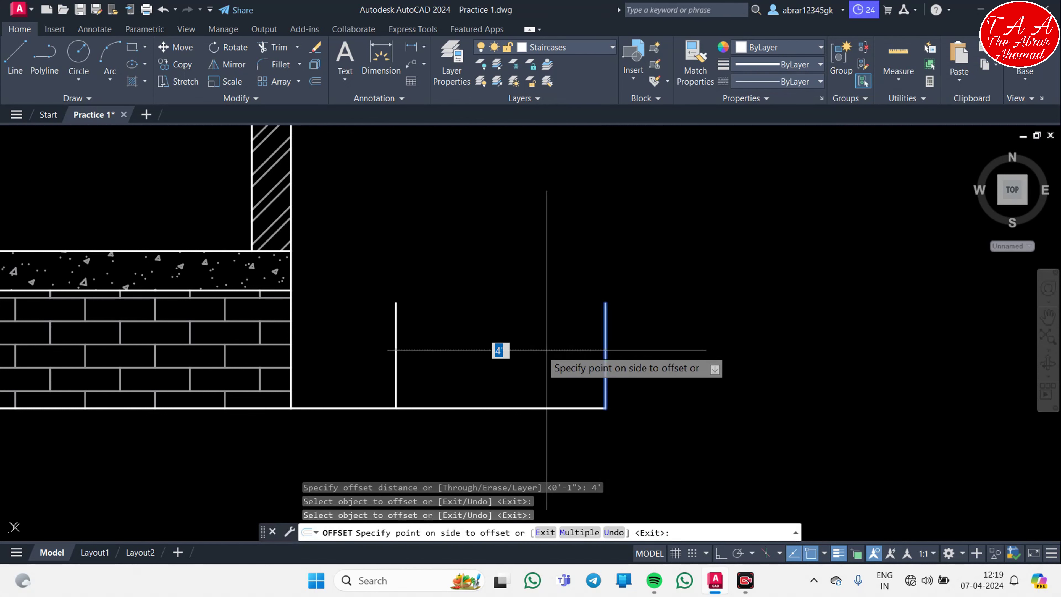
click(493, 351)
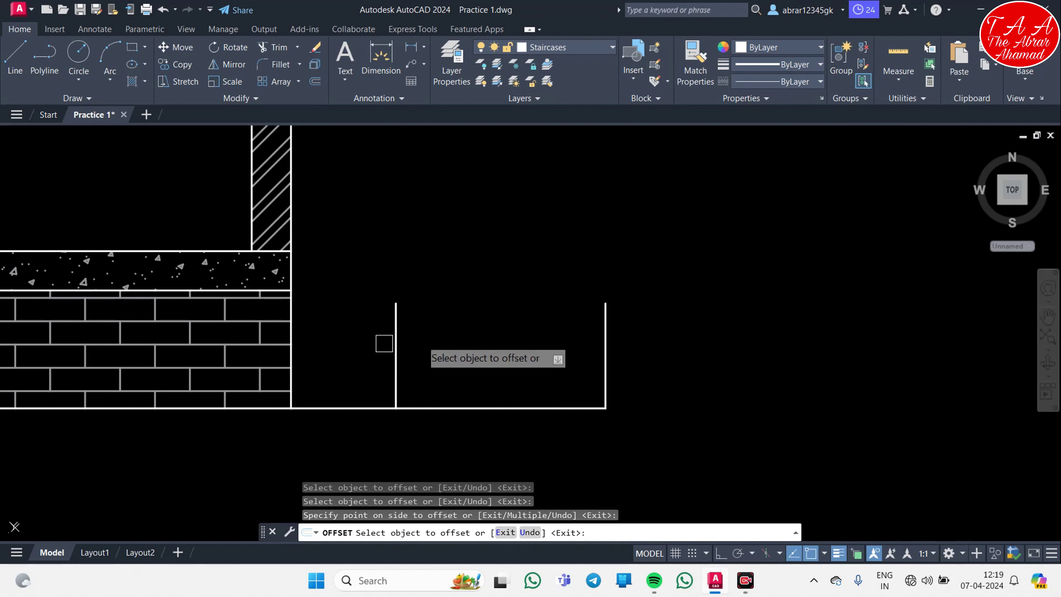
key(Escape)
click(607, 333)
key(Delete)
- Offset the ground line up and the upright right, each by 6"
middle_drag(450, 415, 476, 414)
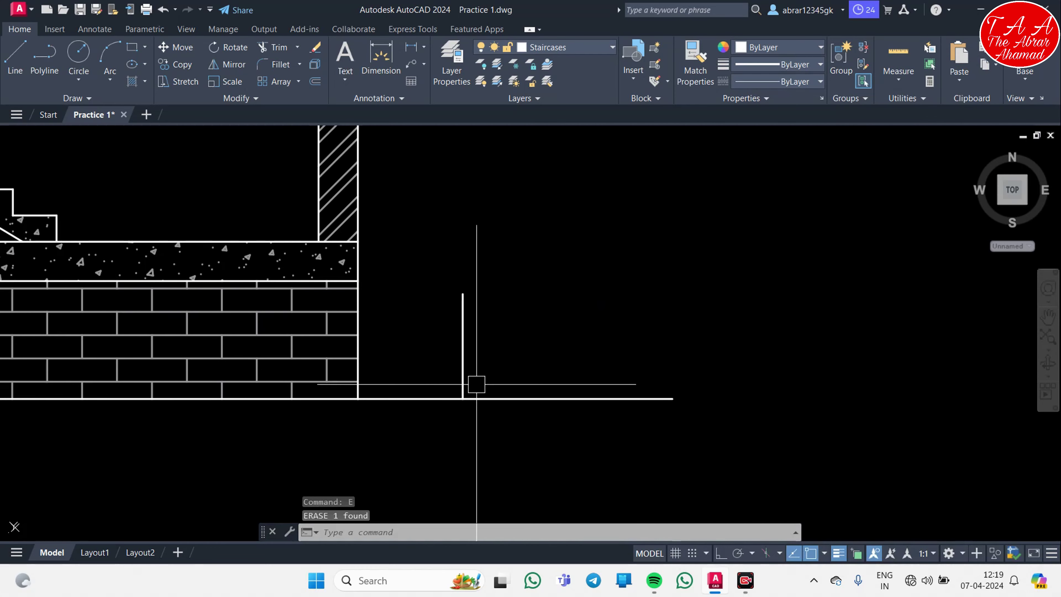
key(Escape)
key(Escape)
key(Return)
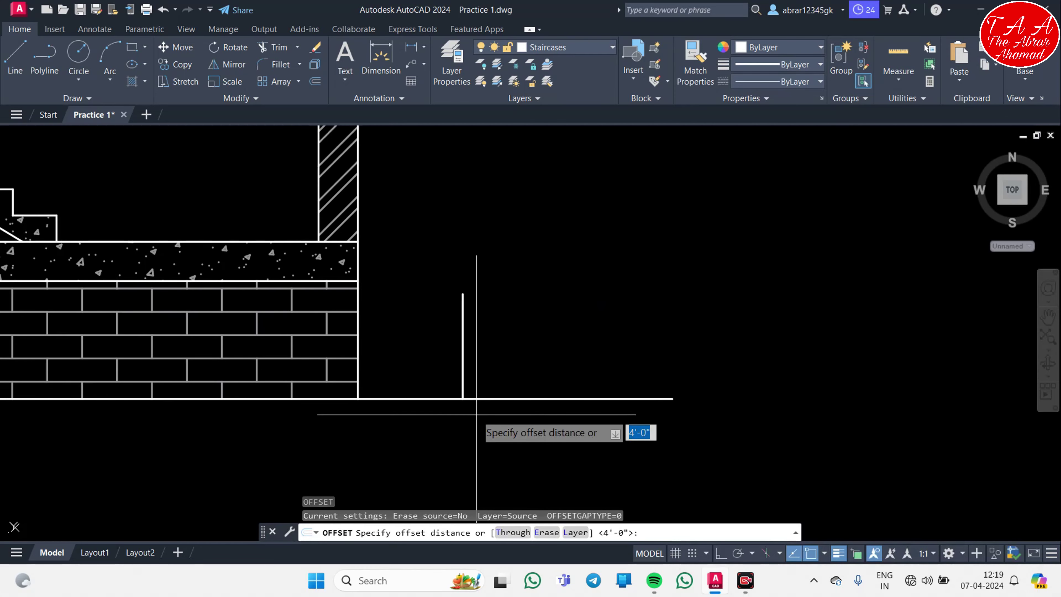
text(6")
key(Return)
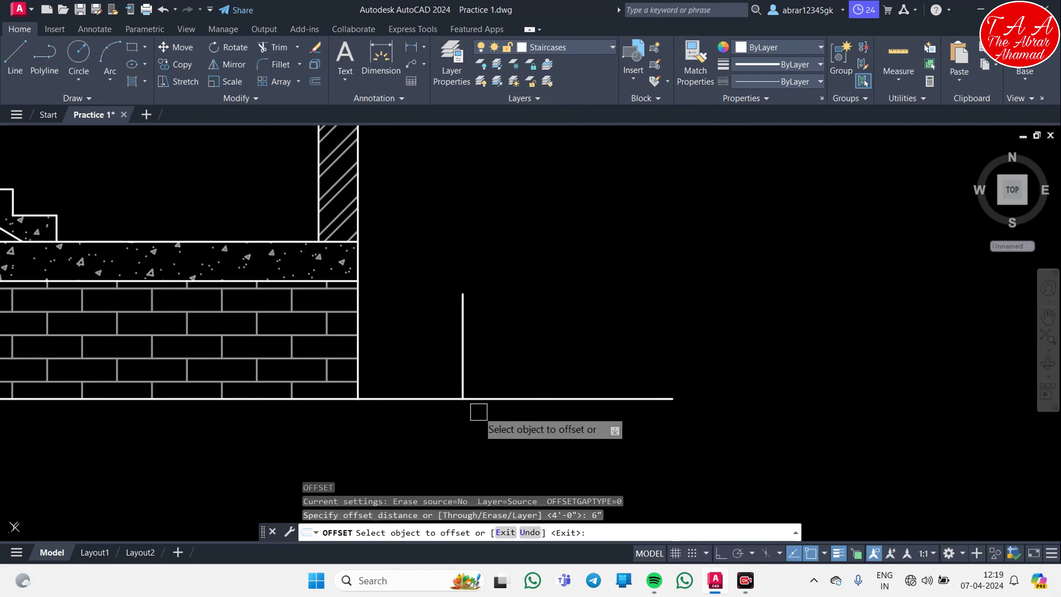
click(479, 398)
click(467, 359)
click(462, 330)
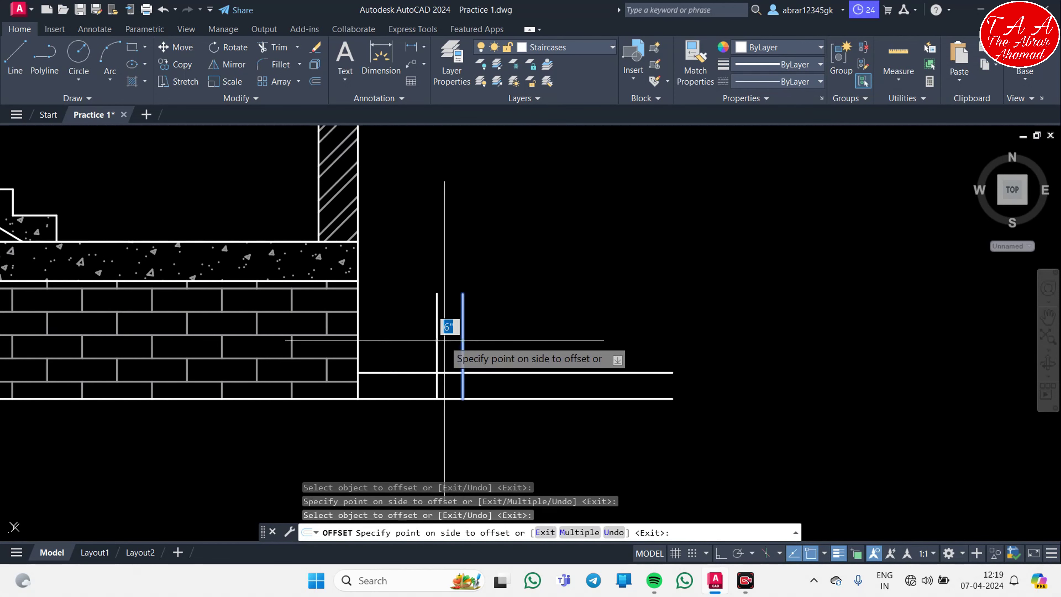
click(492, 318)
key(Return)
key(Escape)
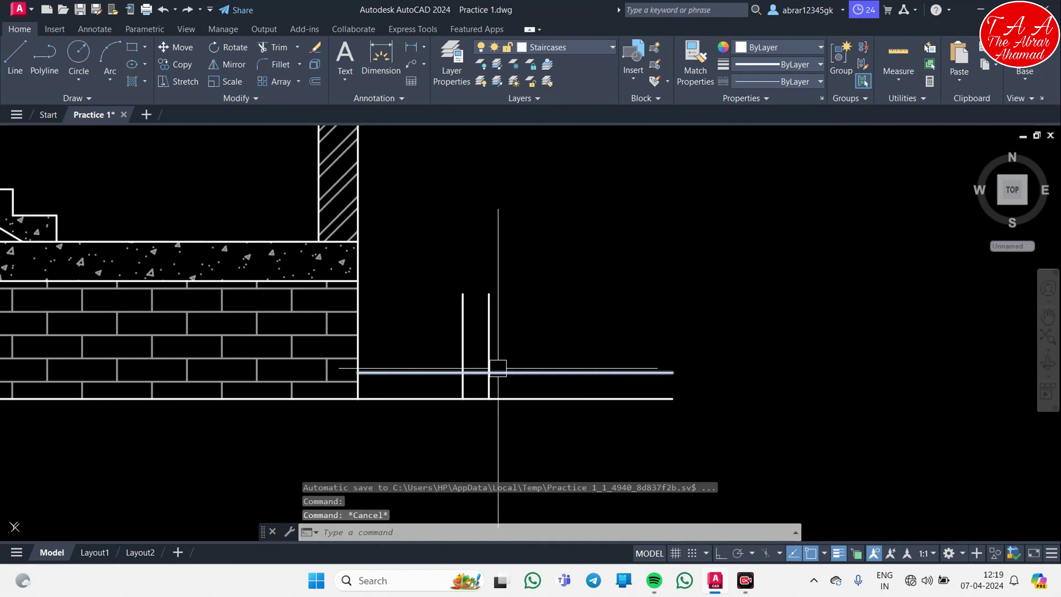
key(Escape)
scroll(498, 327, up, 5)
- Draw a diagonal between the line crossings and erase the two construction lines
text(l)
key(Return)
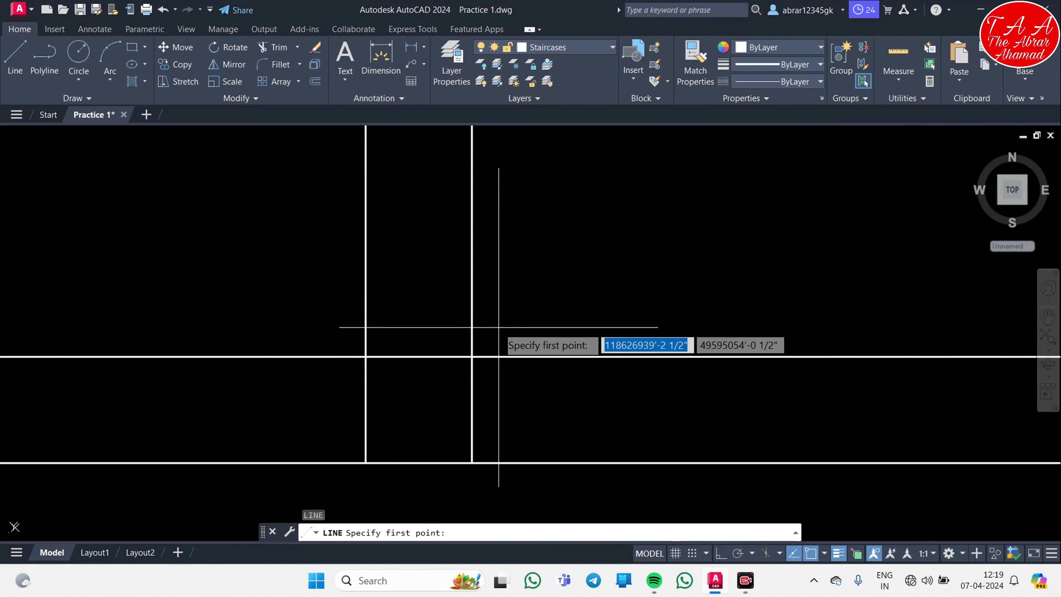
click(365, 356)
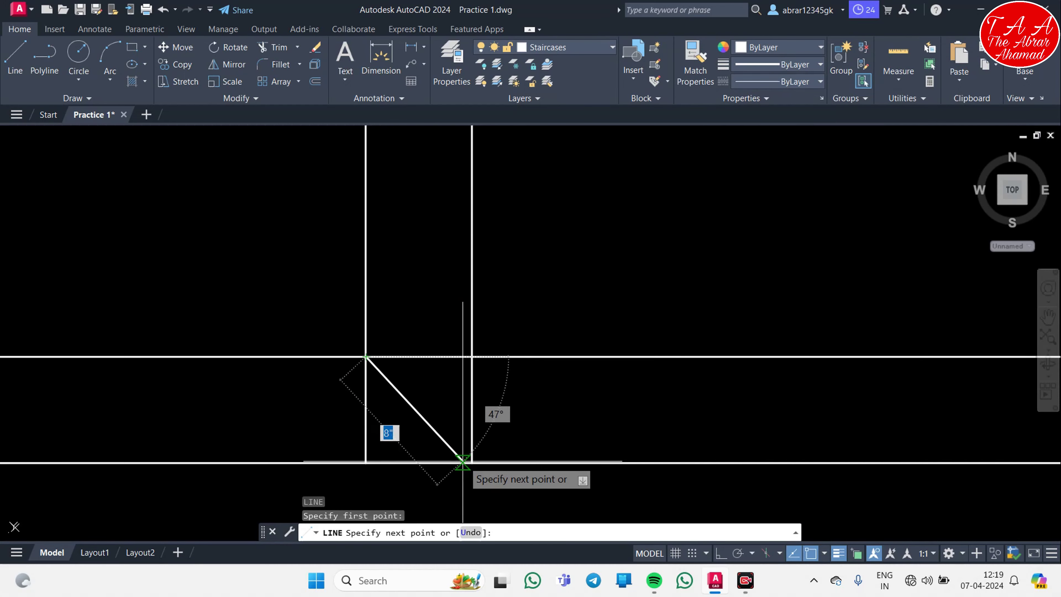
click(472, 461)
key(Escape)
click(366, 319)
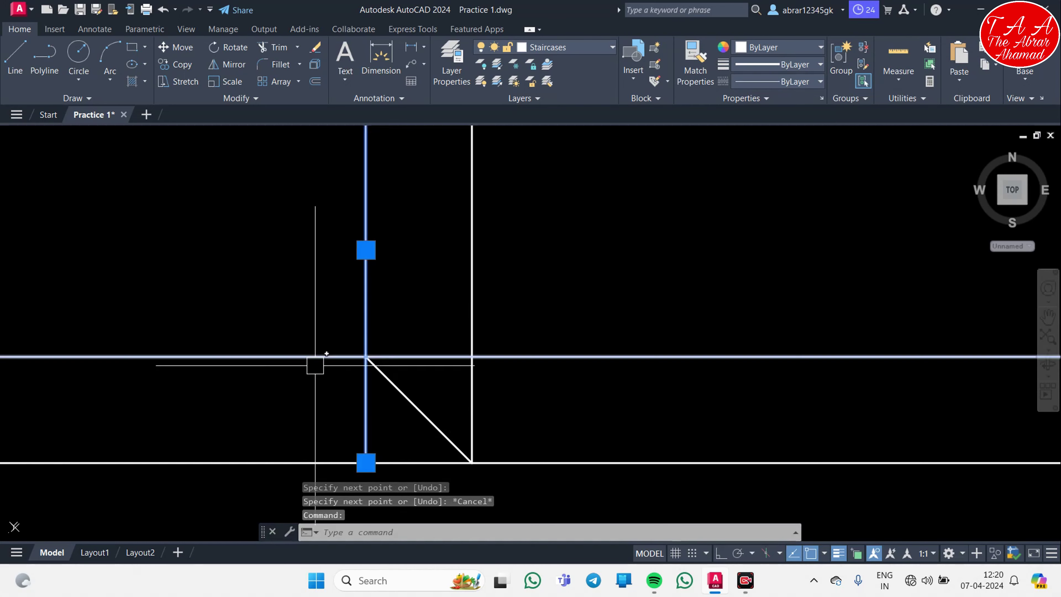
click(315, 362)
click(306, 342)
text(e)
key(Return)
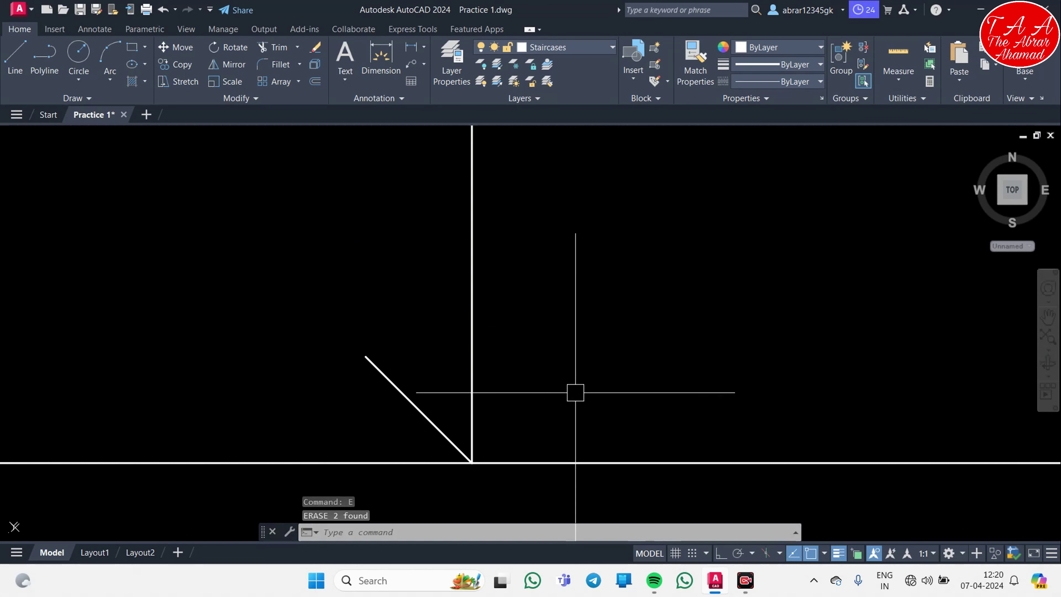
- Close the footing shape with a top line
text(l)
key(Return)
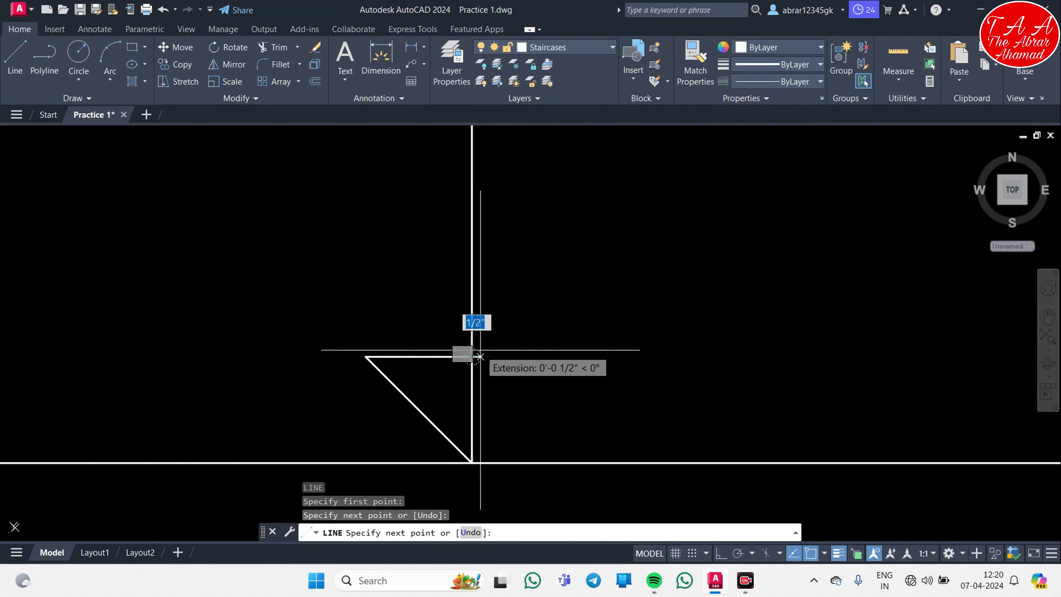
scroll(658, 362, down, 4)
scroll(514, 355, up, 2)
scroll(524, 337, up, 1)
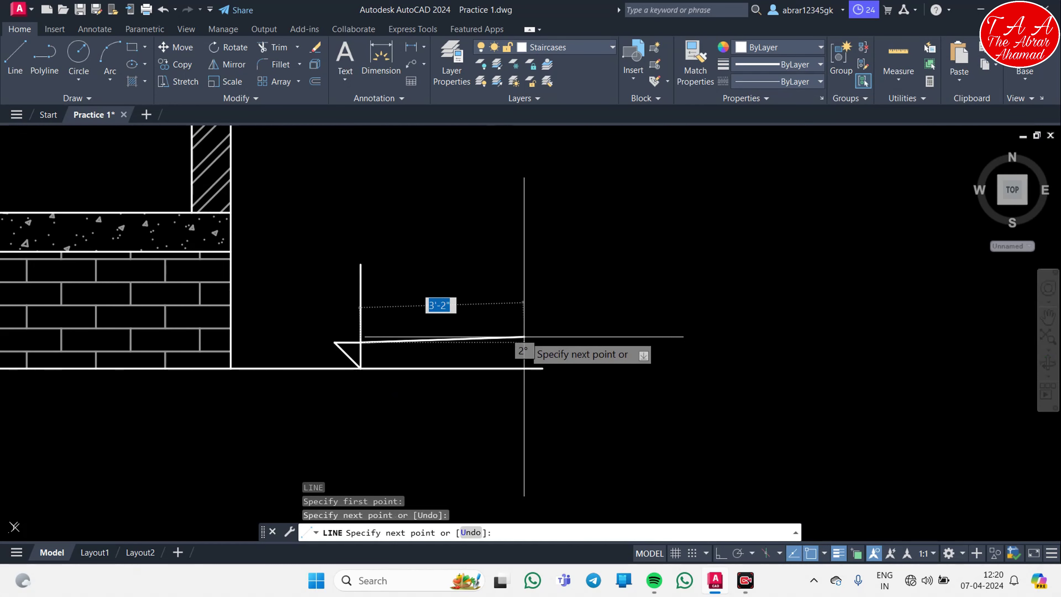
click(542, 360)
key(Escape)
scroll(461, 357, up, 2)
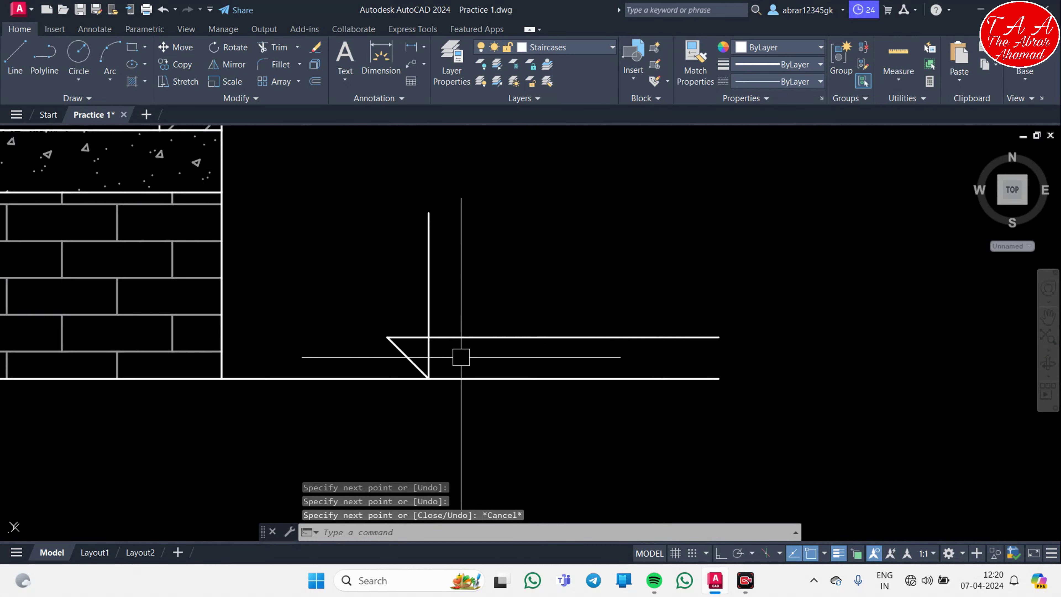
scroll(461, 357, up, 2)
- Window-select the four footing lines and JOIN them into one polyline
click(460, 355)
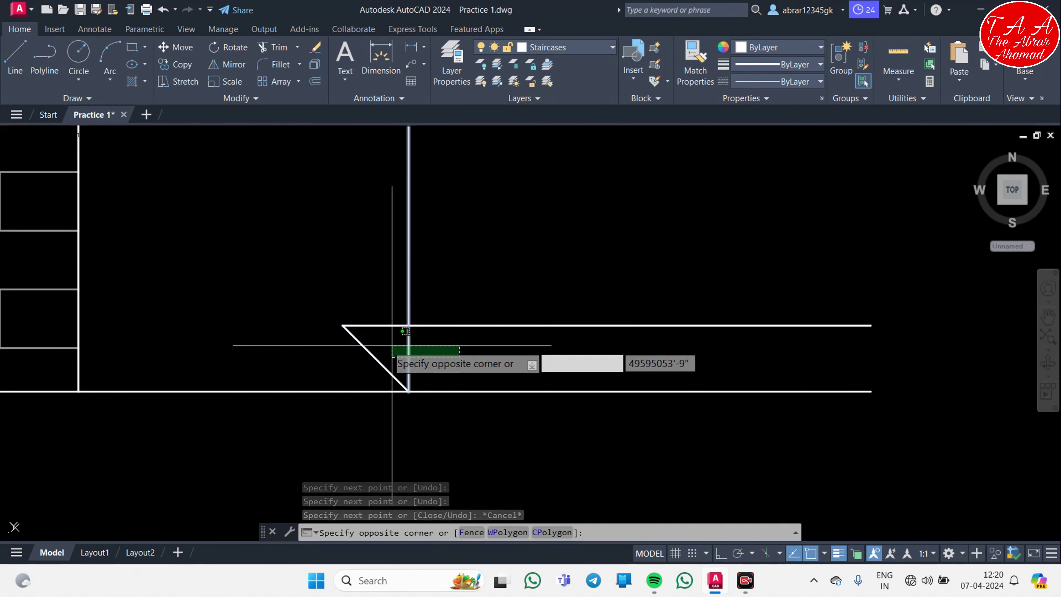
click(283, 270)
text(j)
key(Return)
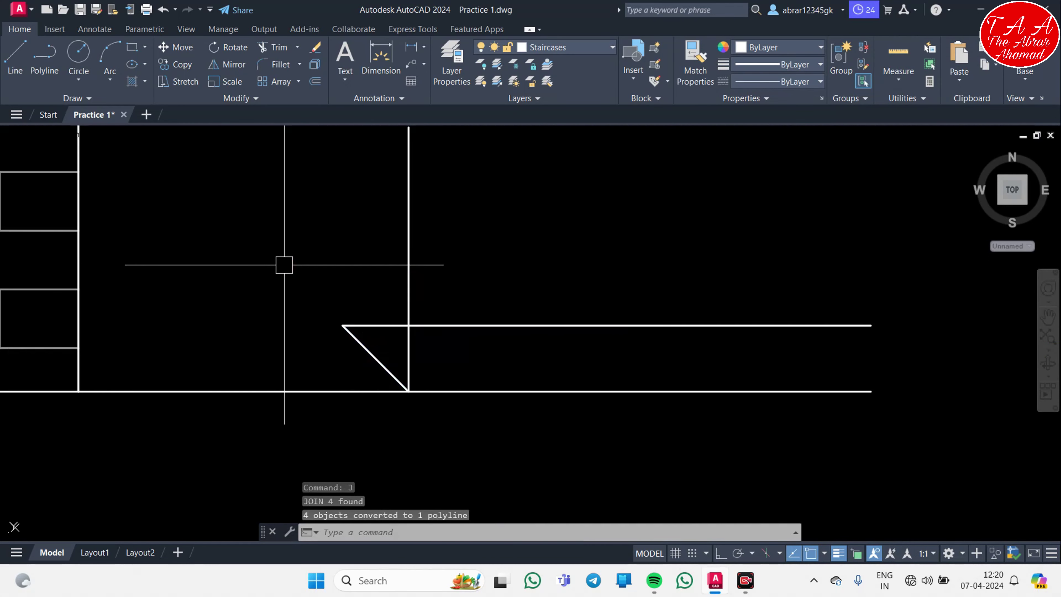
click(438, 325)
scroll(440, 325, down, 2)
scroll(470, 350, down, 2)
key(Escape)
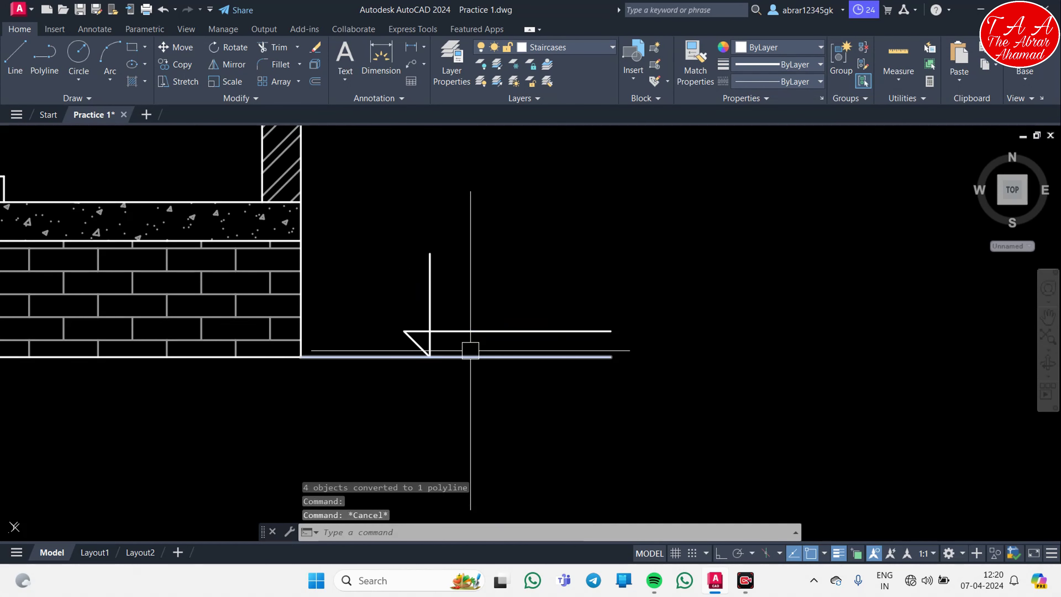
key(ctrl+3)
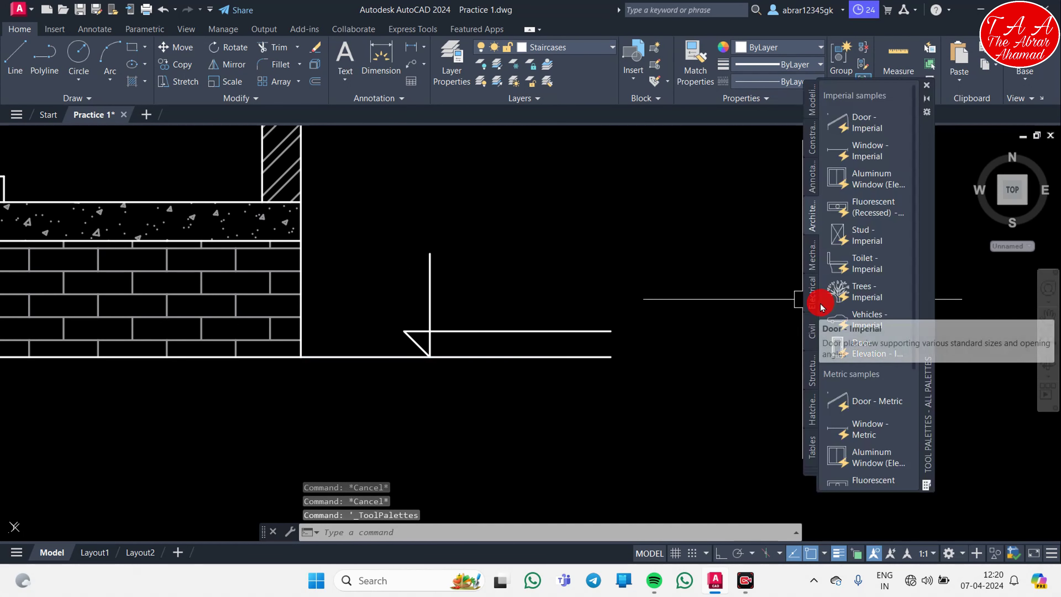
- Place an Elevation Symbol - Imperial from the Structural palette at the marker, keeping ELEV
click(813, 378)
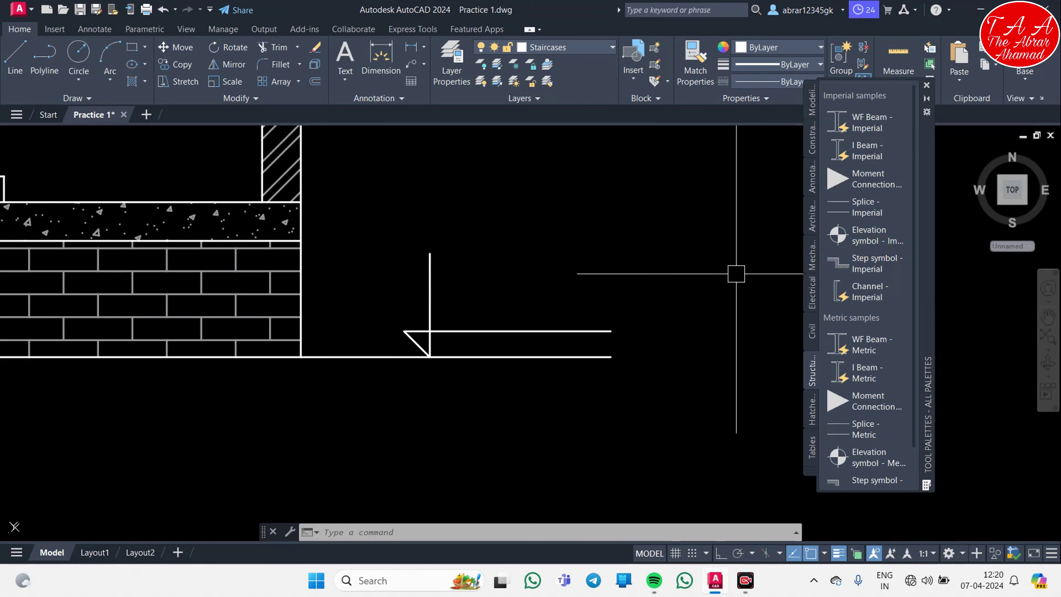
click(876, 250)
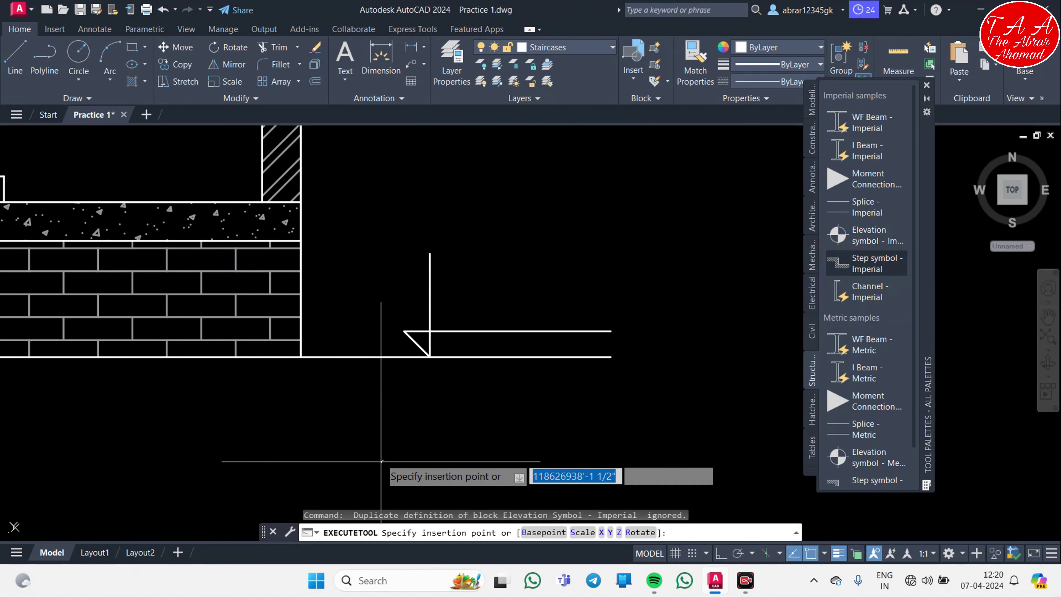
click(464, 300)
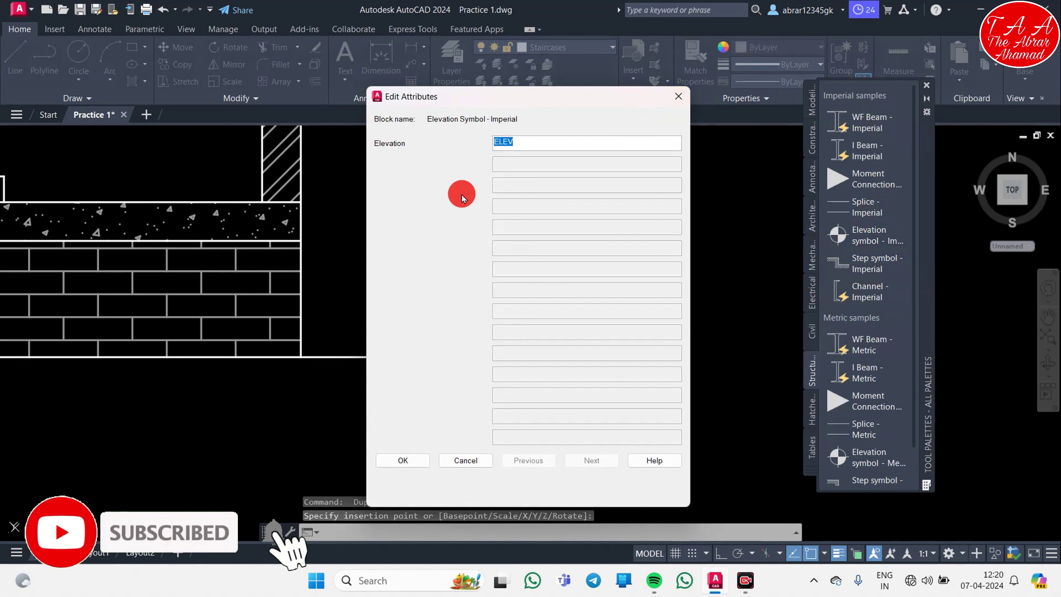
click(425, 460)
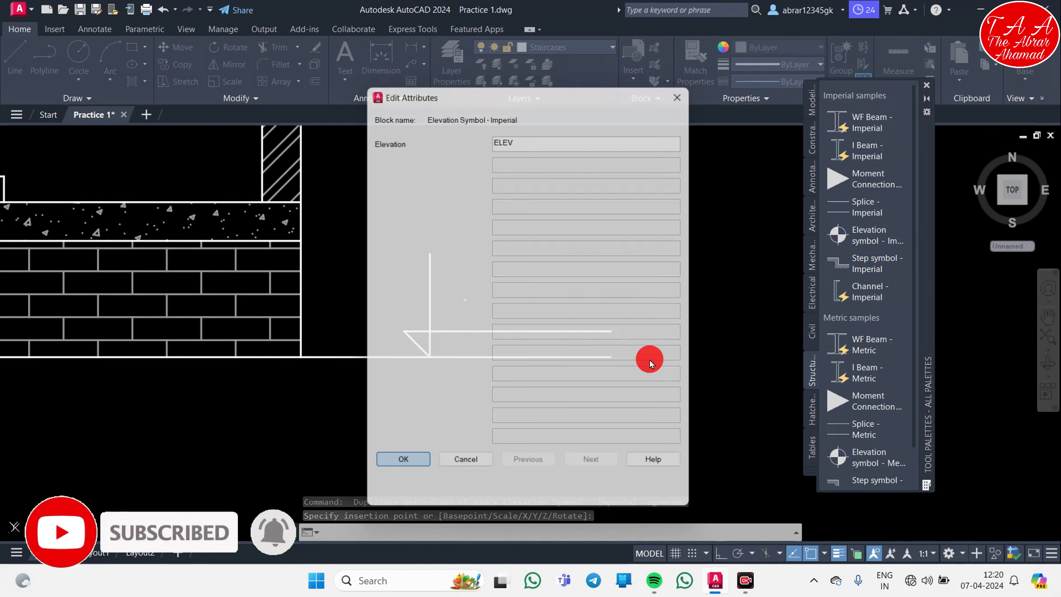
click(927, 85)
- Scale up the elevation symbol and move it up and right beside the tread
scroll(479, 289, up, 3)
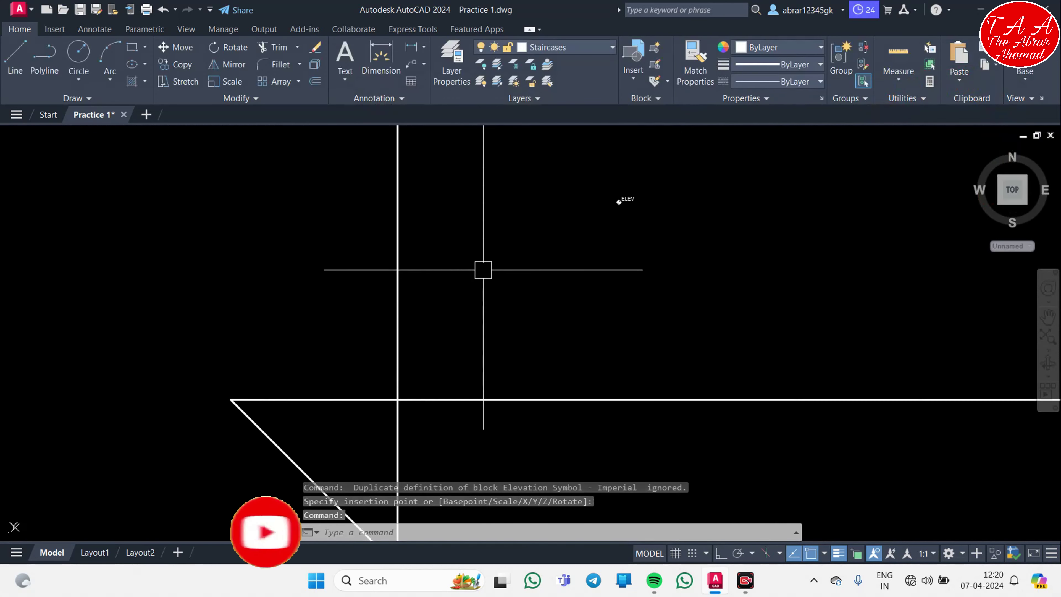
scroll(640, 199, up, 5)
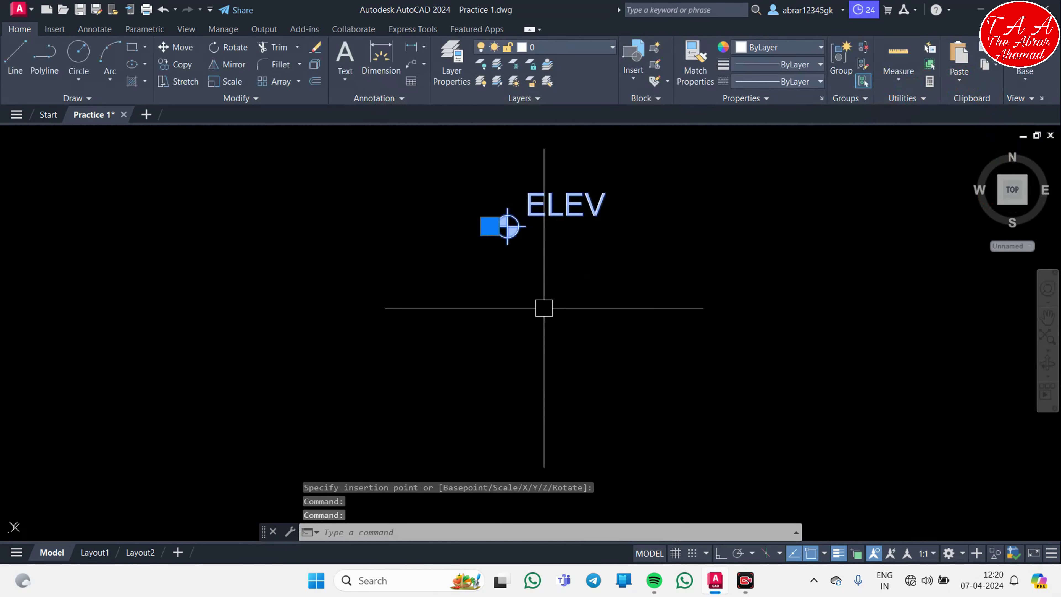
text(sc)
key(Return)
scroll(544, 308, up, 3)
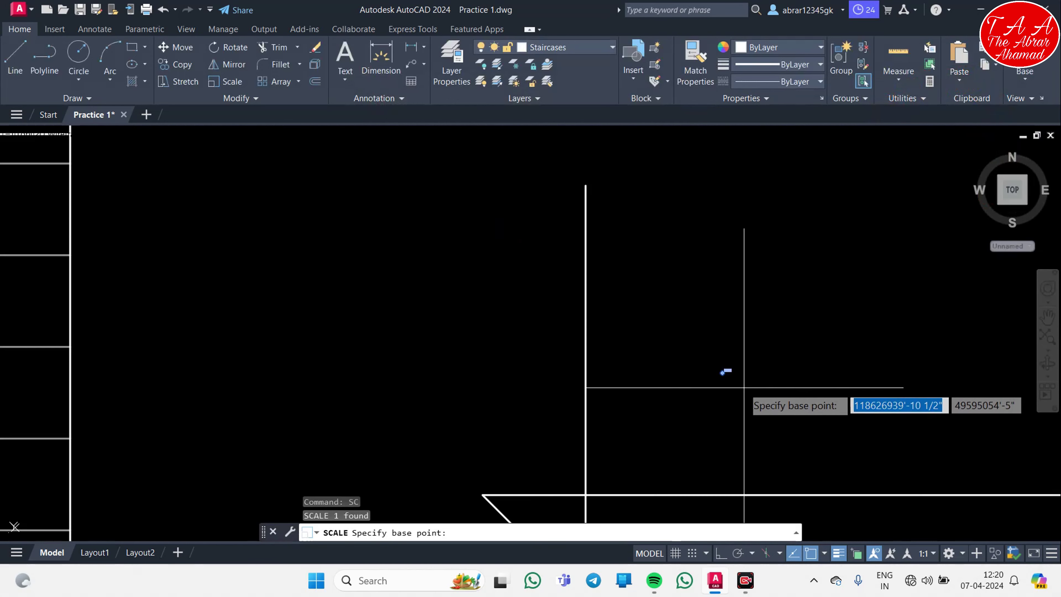
middle_drag(724, 303, 426, 339)
click(375, 267)
click(669, 390)
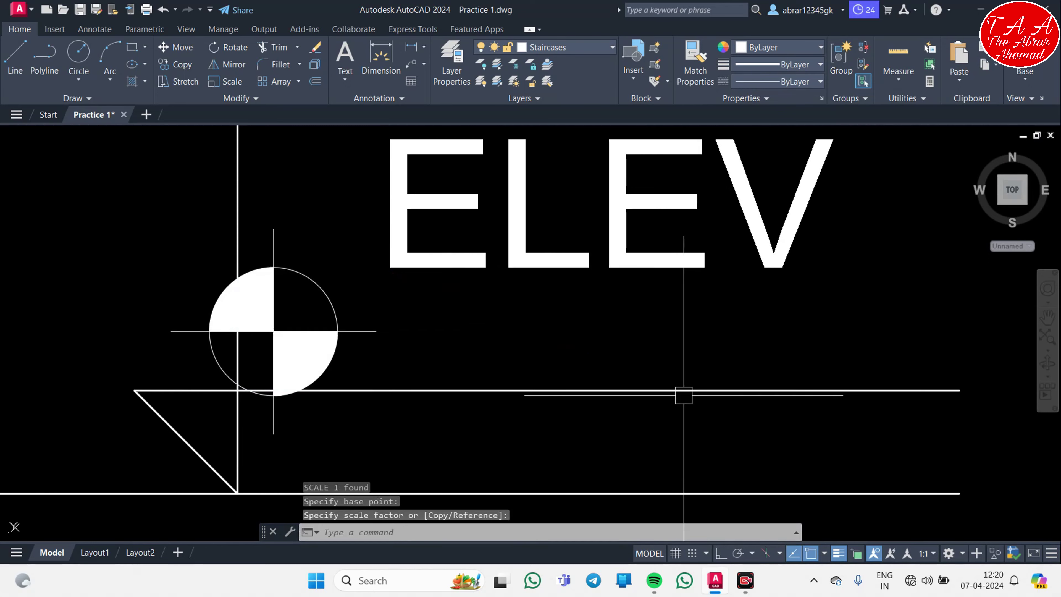
scroll(434, 329, down, 5)
key(Return)
click(471, 300)
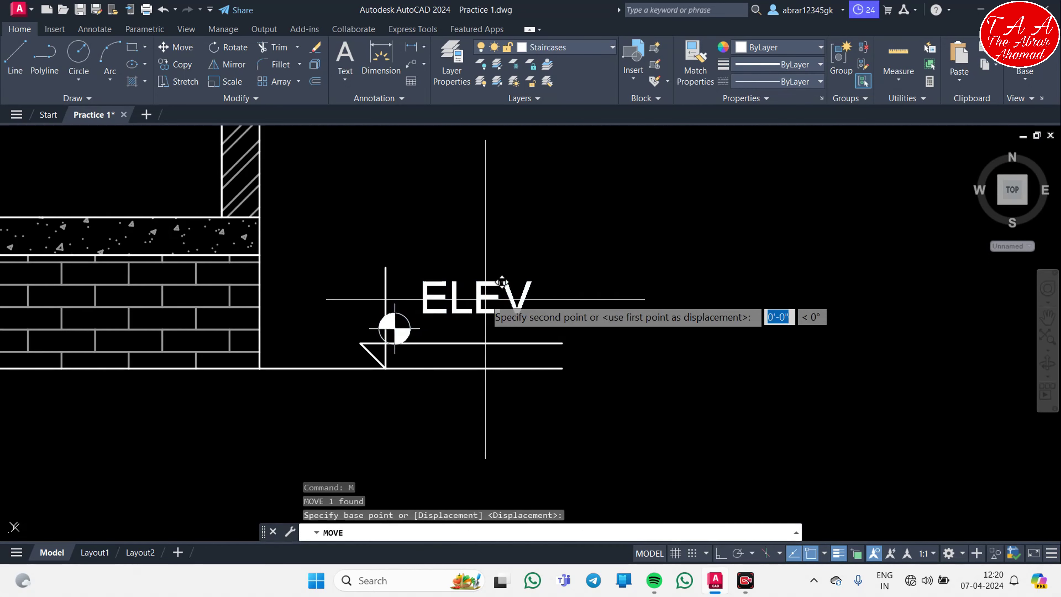
click(492, 290)
text(x)
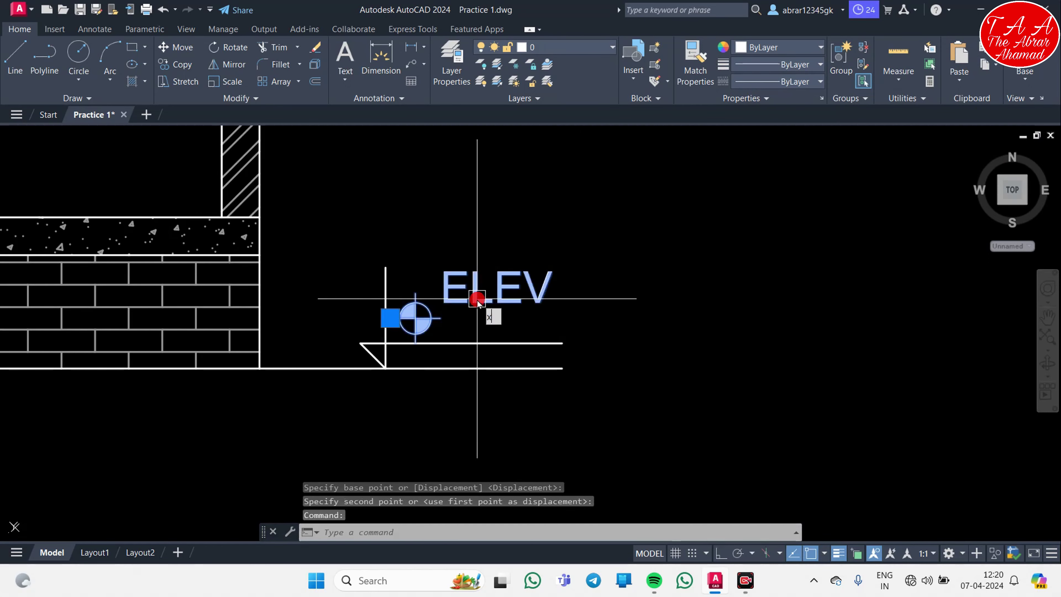
- Explode the symbol, erase its ELEVATION text, and window-select the remaining circle parts
key(Return)
key(Escape)
click(467, 295)
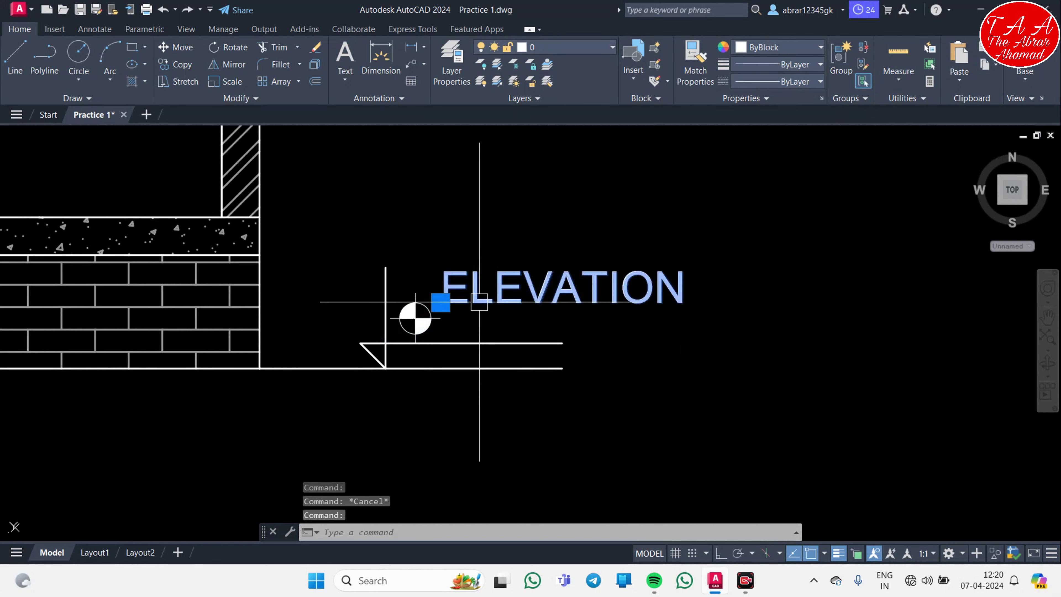
text(e)
key(Return)
scroll(464, 240, up, 5)
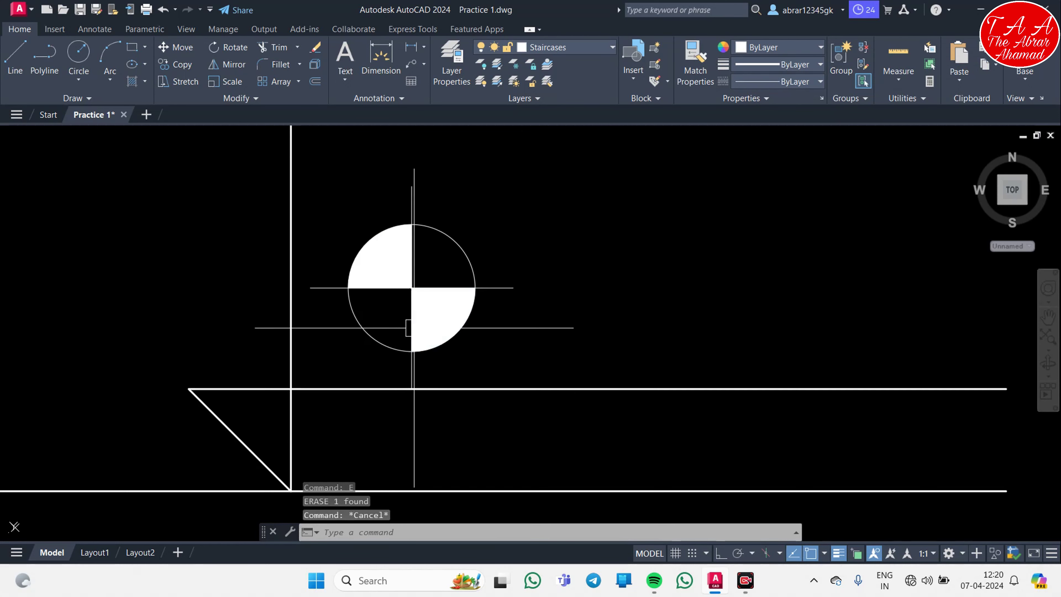
click(474, 348)
click(340, 193)
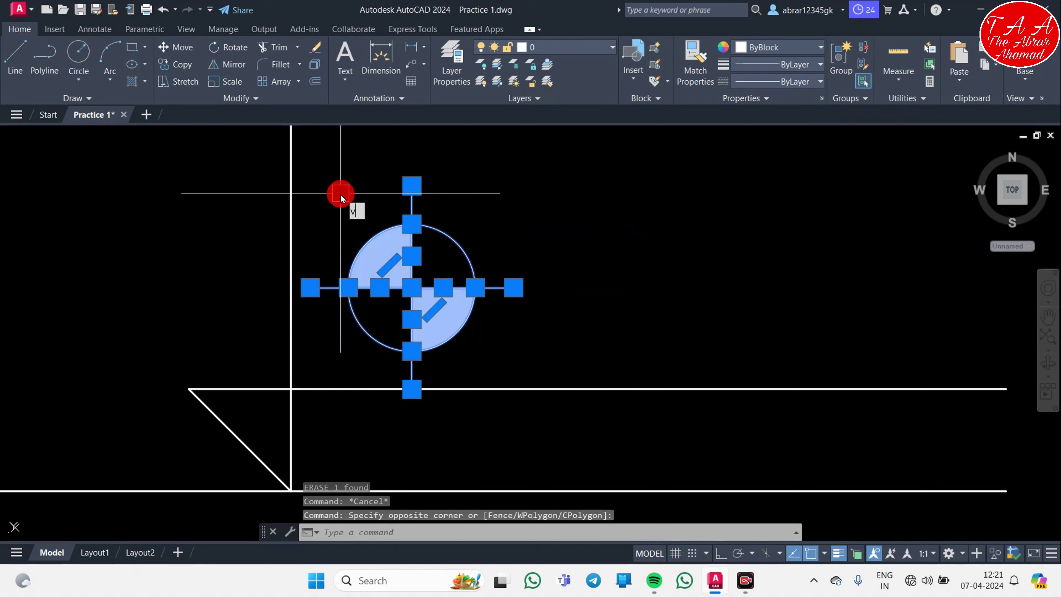
- Convert the circle, hatch and centre lines into a block named 'fu'
text(v)
key(Return)
key(F1)
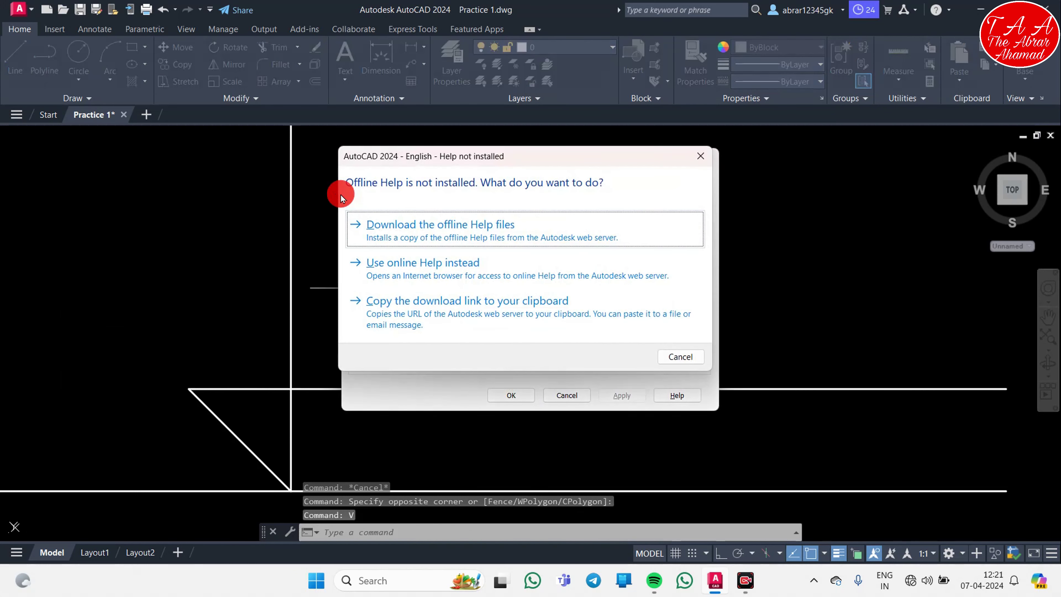
click(505, 346)
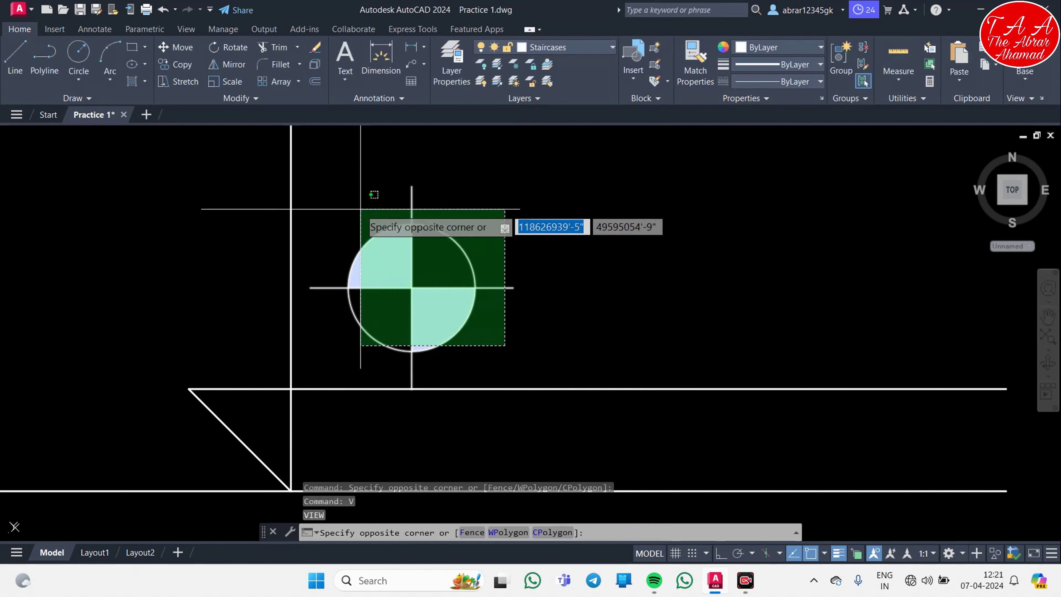
click(360, 209)
text(b)
key(Return)
text(fuhreu)
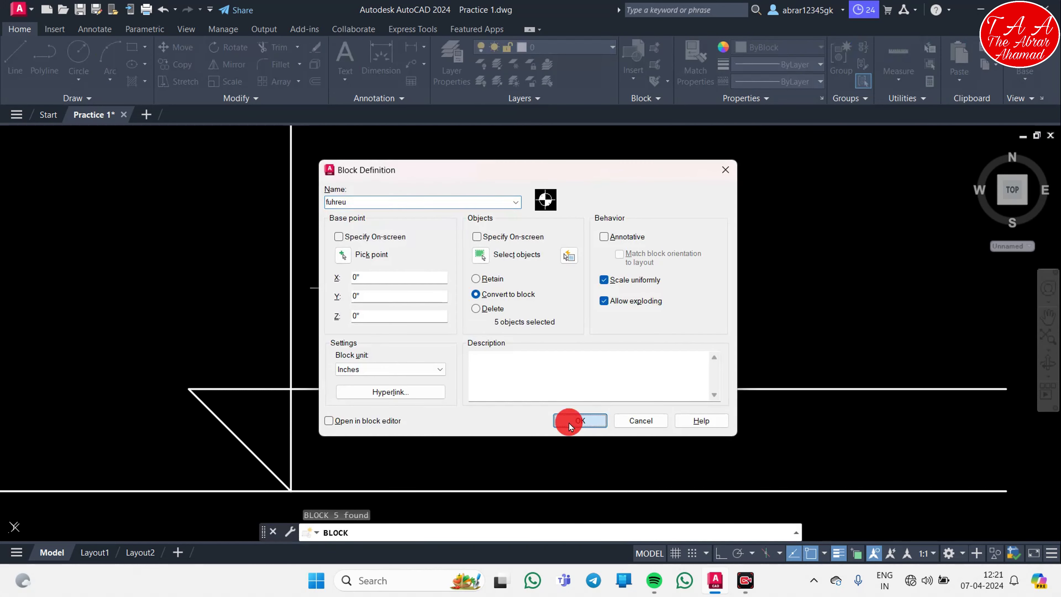
click(586, 431)
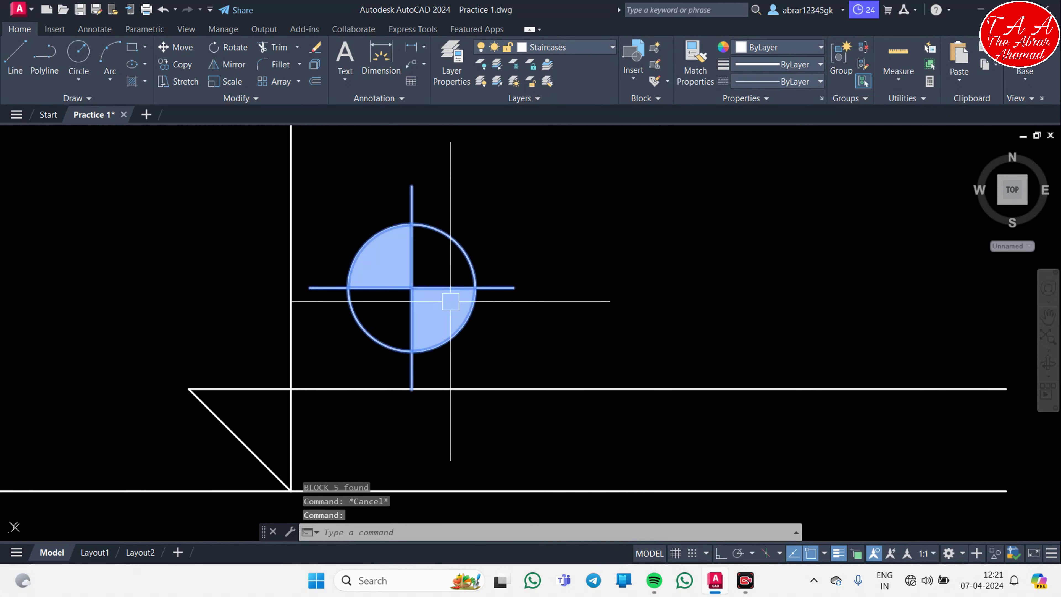
- Scale the circle block by 0.5 and move it by its left end onto the level marker line
text(sc)
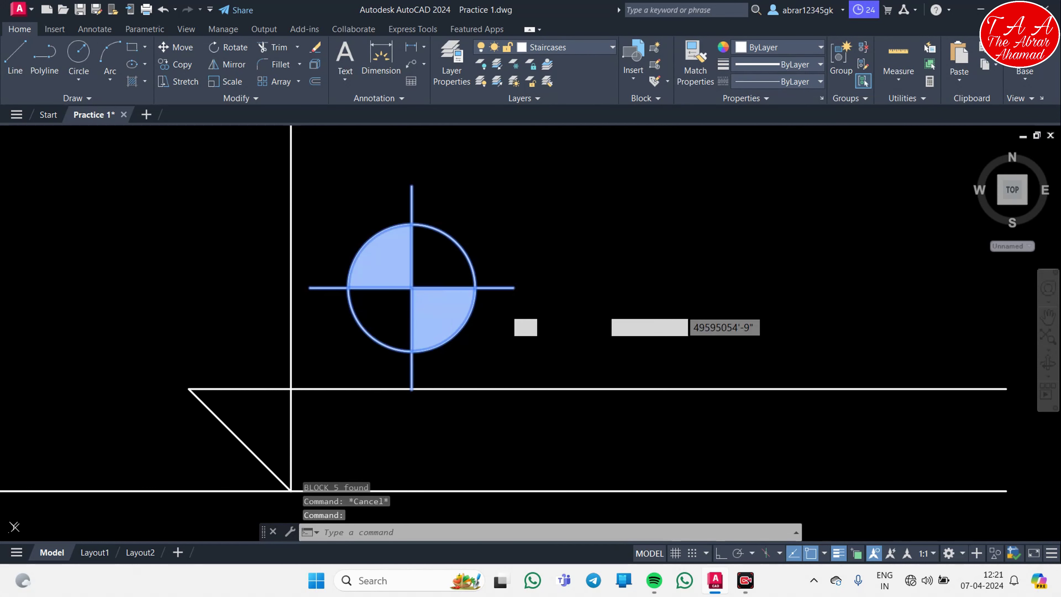
key(Return)
click(503, 322)
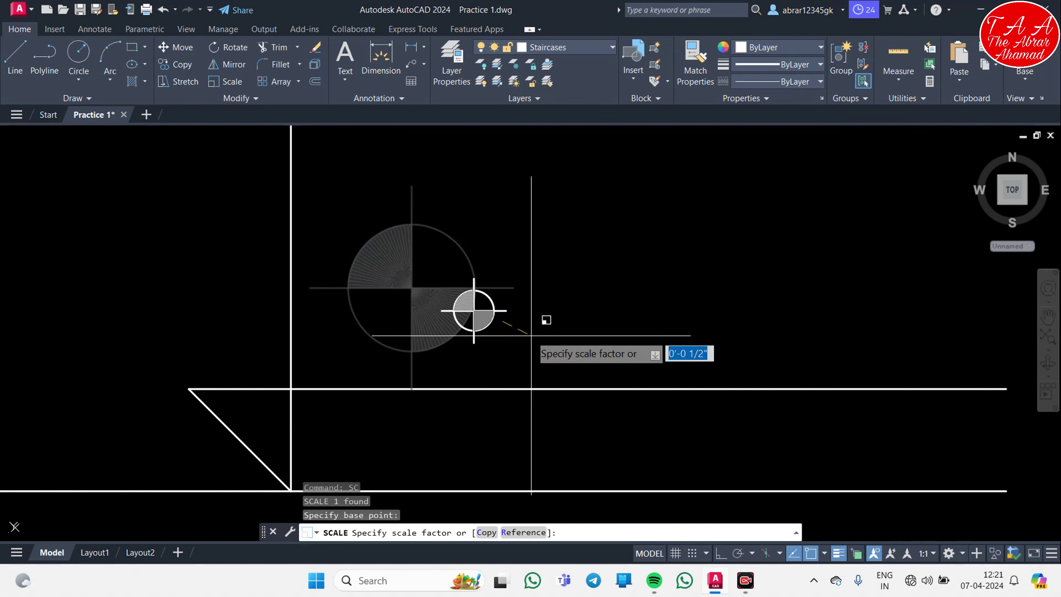
key(Return)
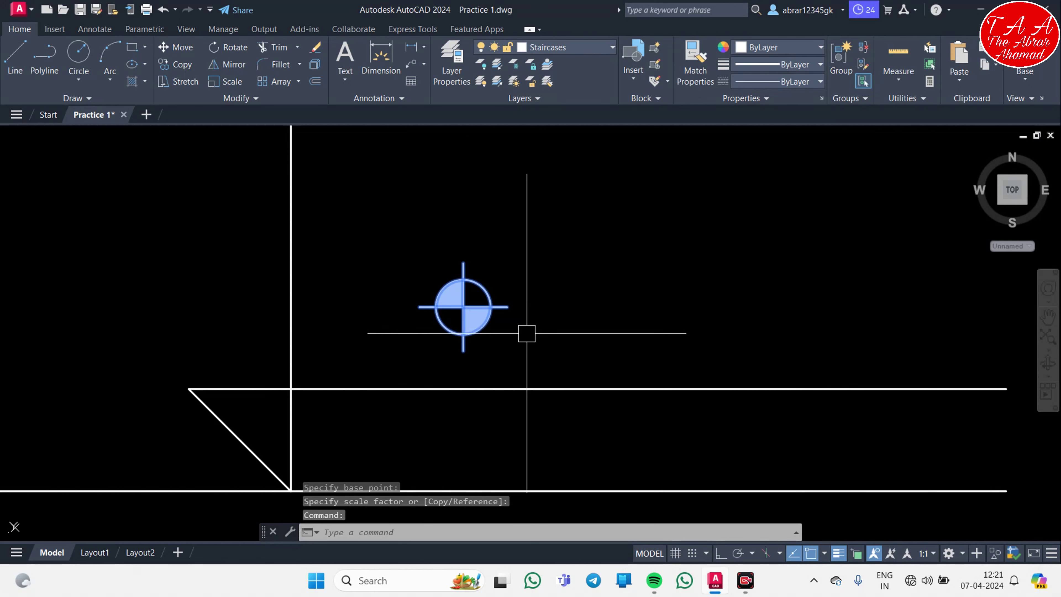
text(m)
key(Return)
scroll(514, 347, up, 2)
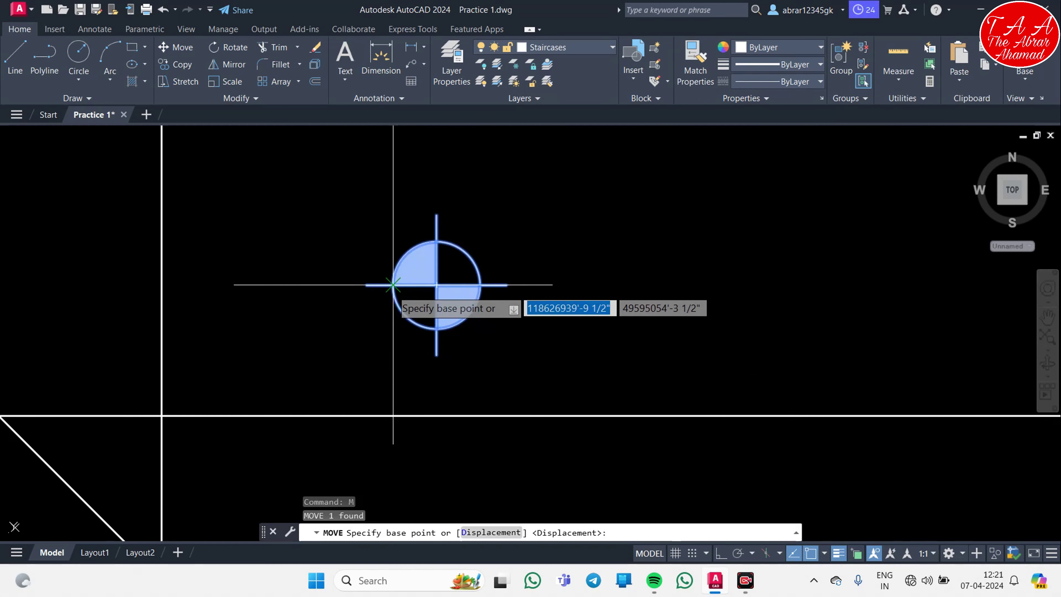
click(367, 284)
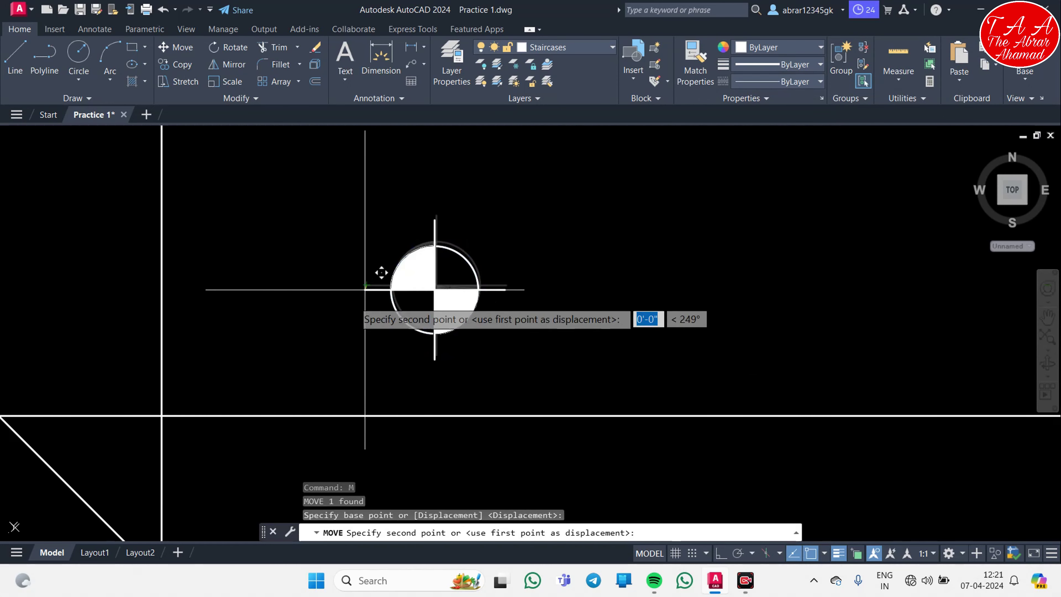
click(161, 415)
scroll(438, 315, down, 4)
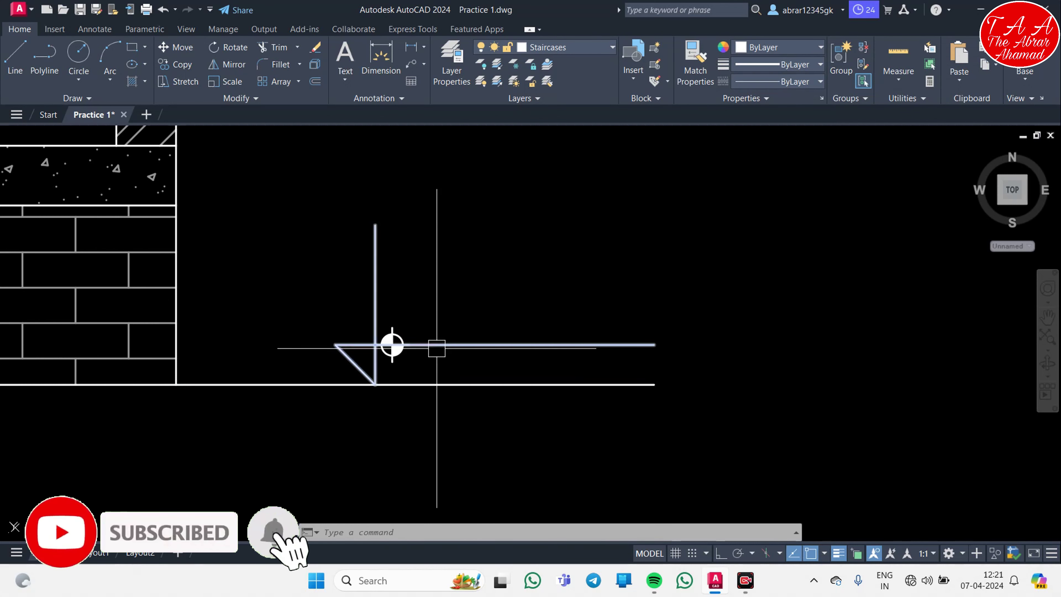
- Write a centred 'Road Lvl' multiline text label at height 4 on the Text layer
text(mt)
key(Return)
scroll(424, 360, up, 4)
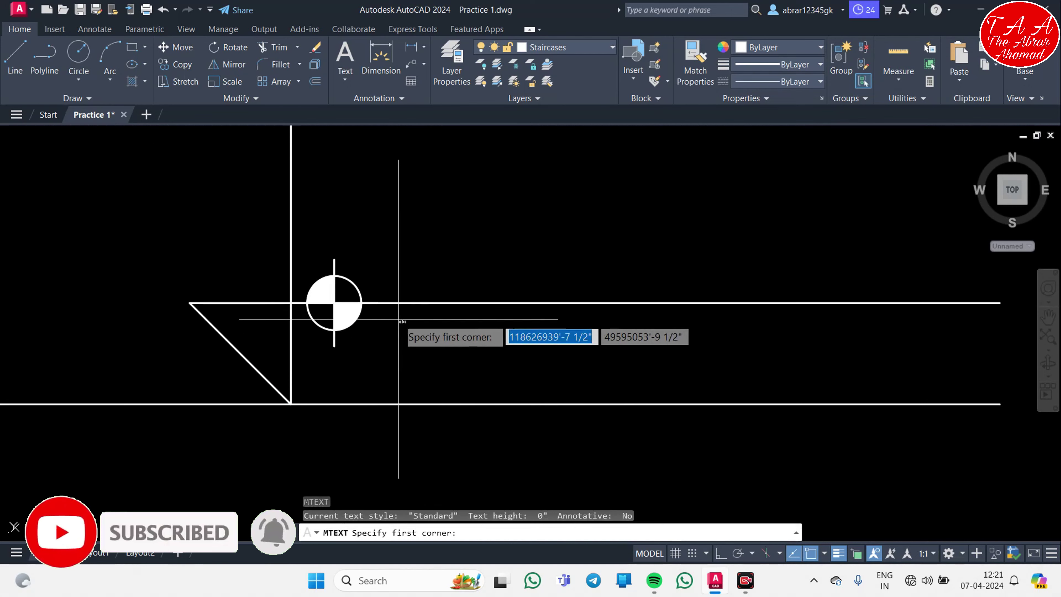
click(398, 318)
click(742, 379)
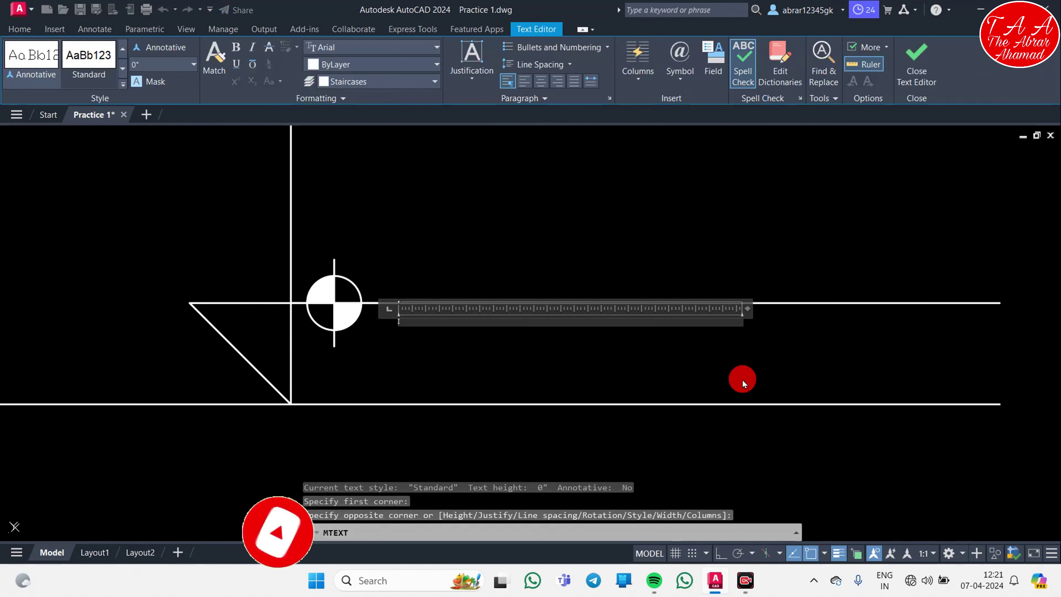
text(Road)
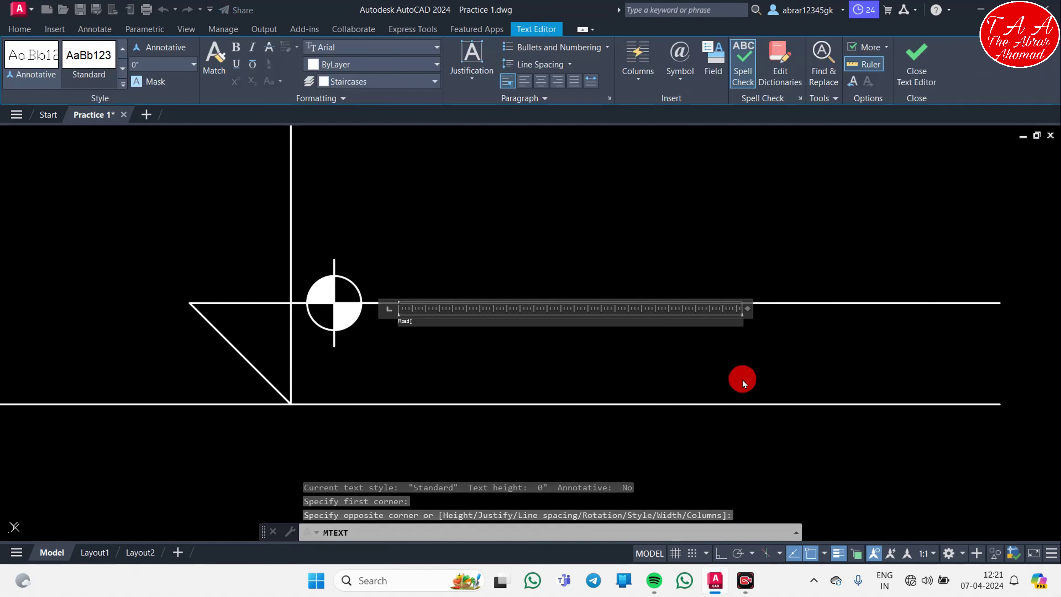
text( Lvl)
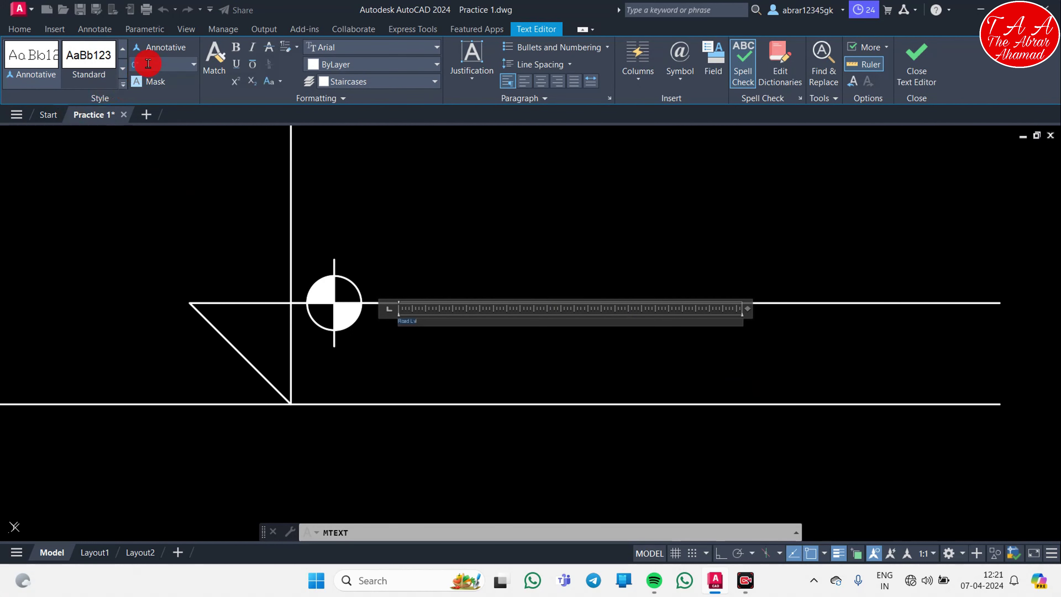
key(Return)
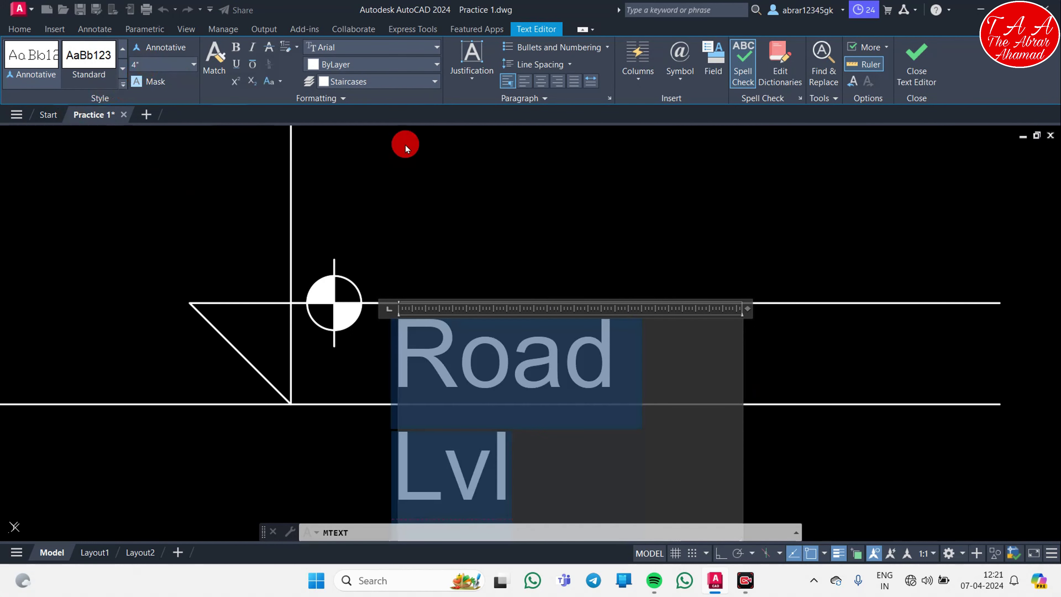
click(544, 86)
click(397, 81)
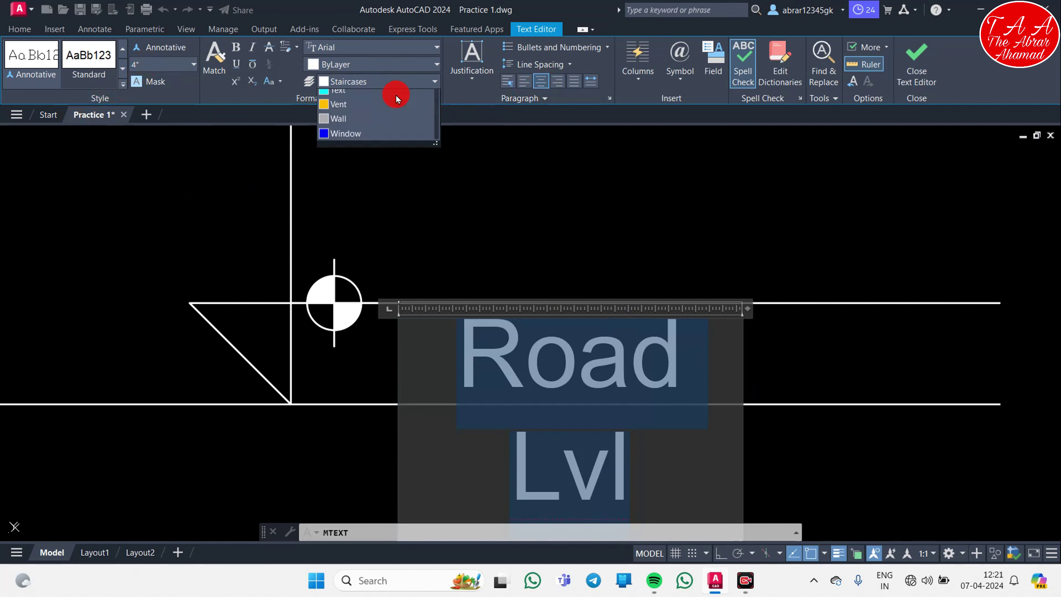
click(370, 243)
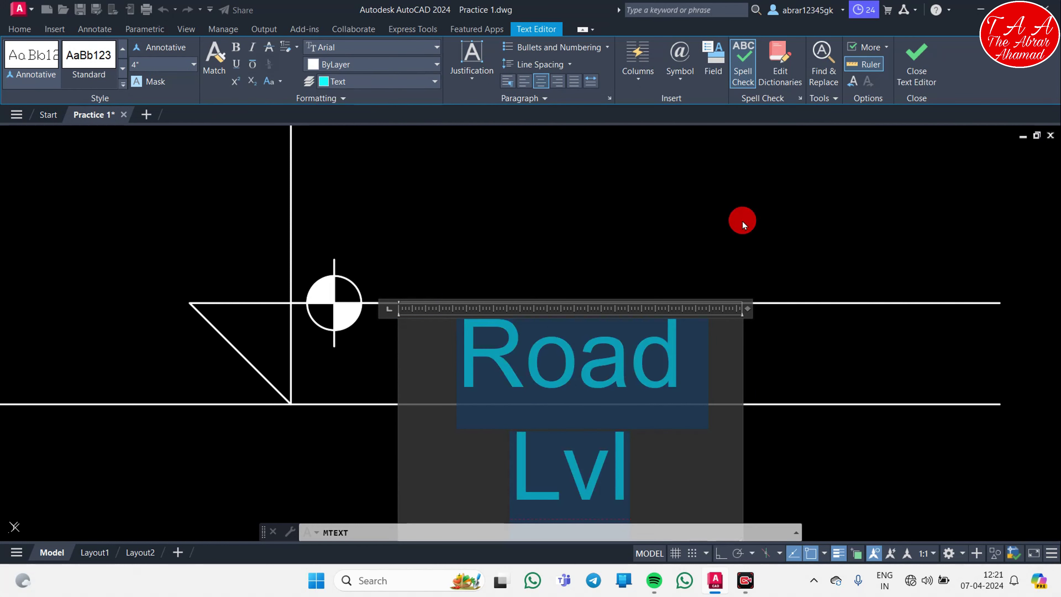
click(938, 78)
- Widen the Road Lvl text box to one line and move it beside the level symbol
scroll(404, 256, down, 2)
click(404, 256)
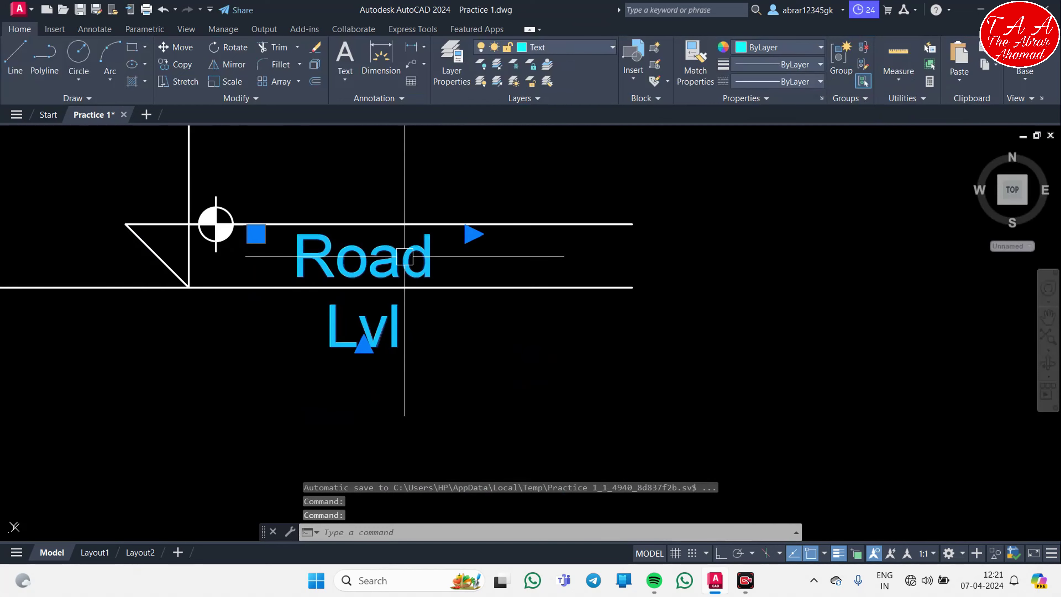
click(471, 234)
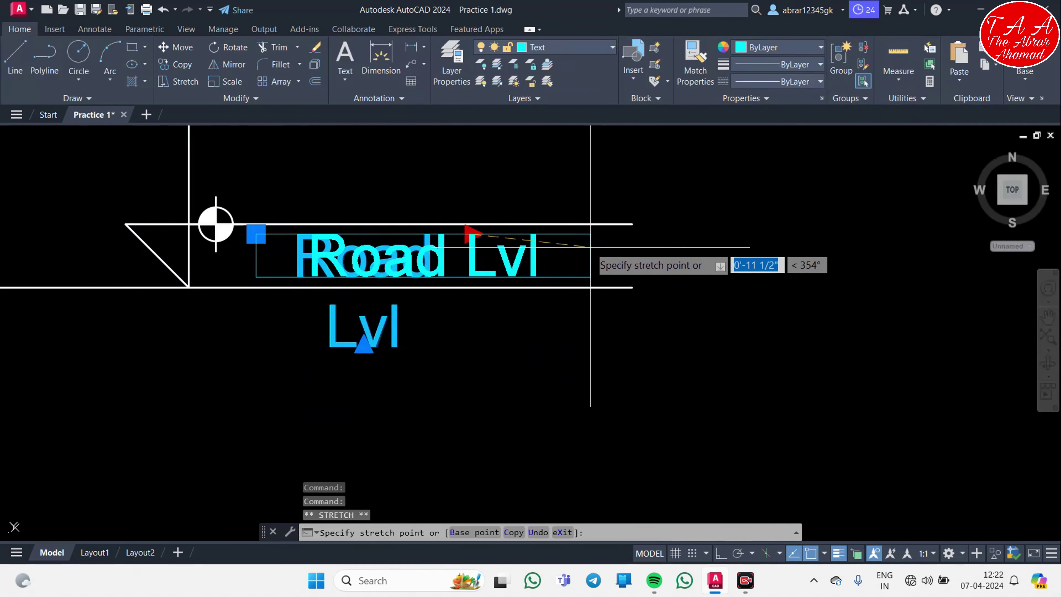
key(Escape)
text(m)
key(Return)
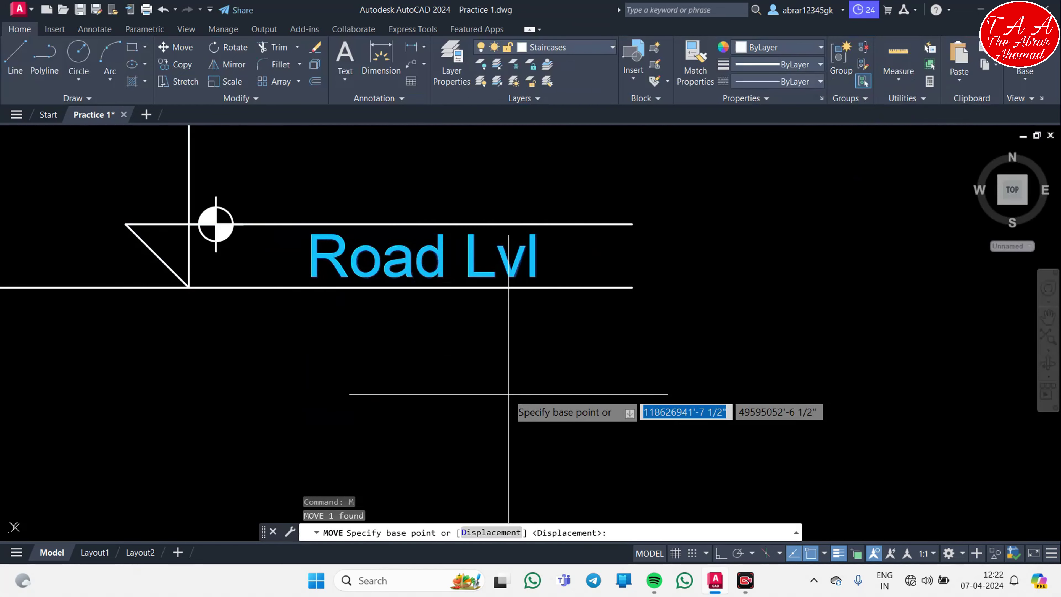
click(508, 394)
click(459, 379)
- Reposition the Road Lvl text just above the road line at the level marker
scroll(437, 335, down, 2)
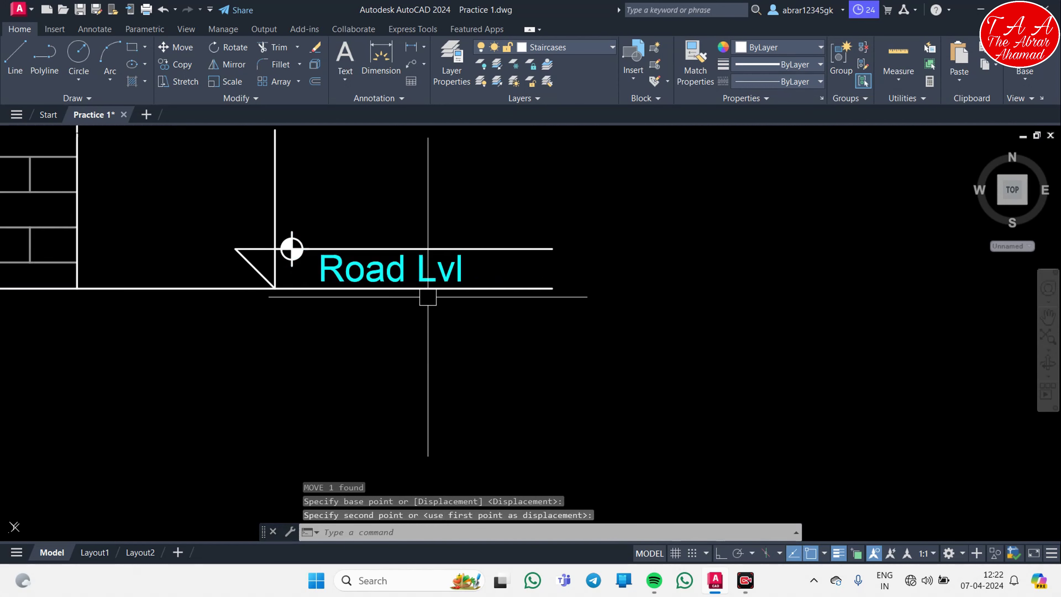
scroll(447, 341, down, 1)
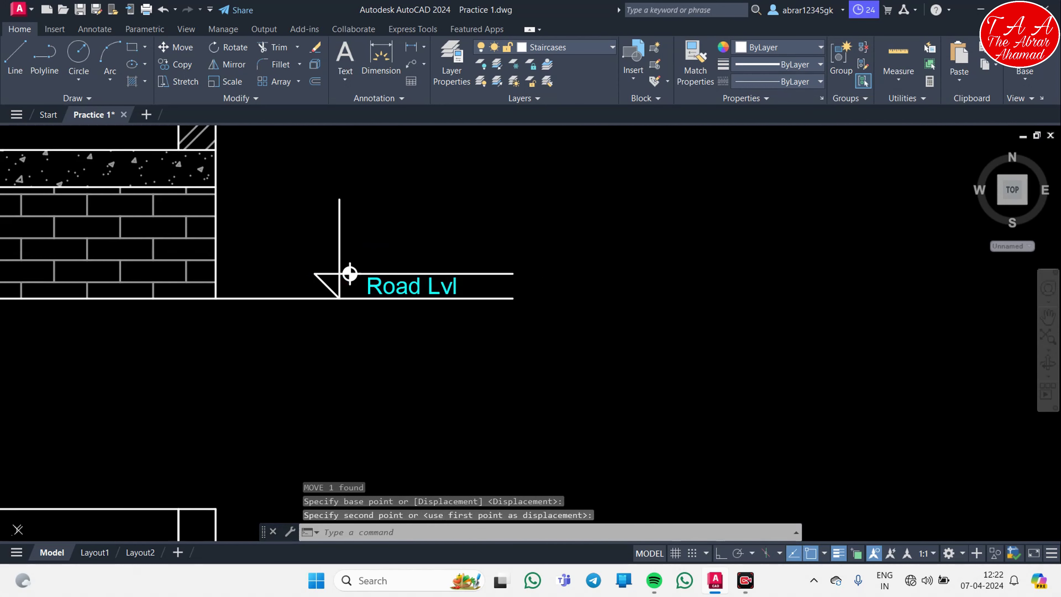
middle_drag(406, 351, 564, 367)
scroll(559, 318, up, 2)
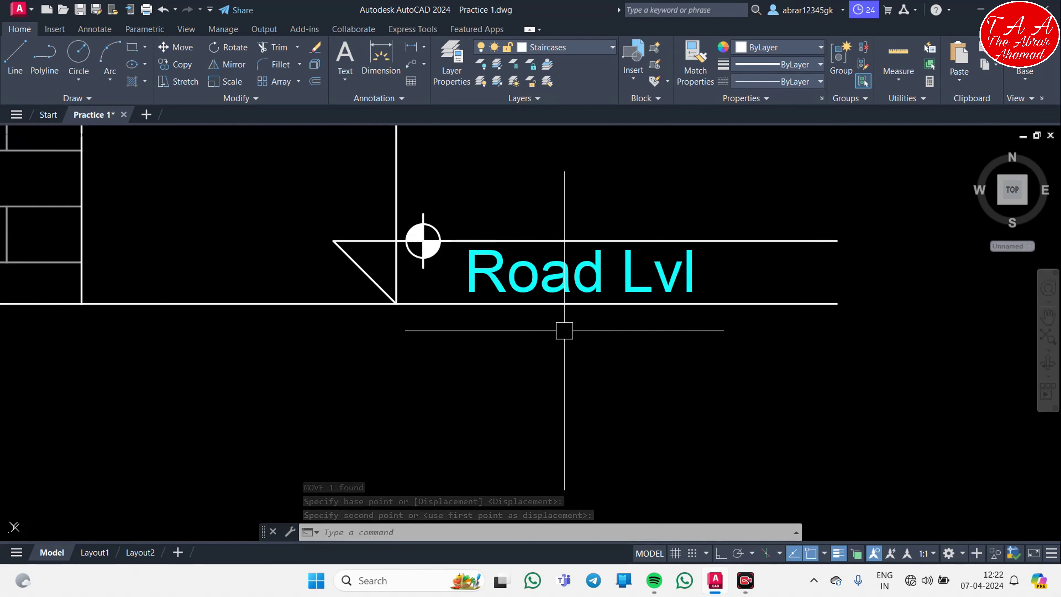
scroll(564, 329, up, 2)
click(411, 289)
key(Return)
click(496, 407)
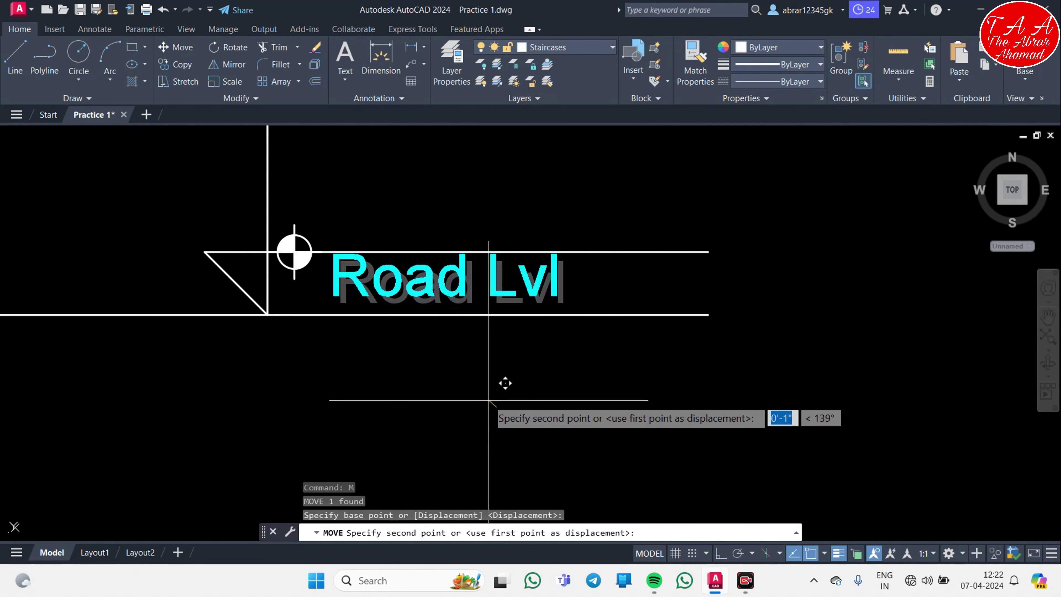
click(510, 384)
- Copy the Road Lvl text to just above itself
scroll(445, 391, down, 3)
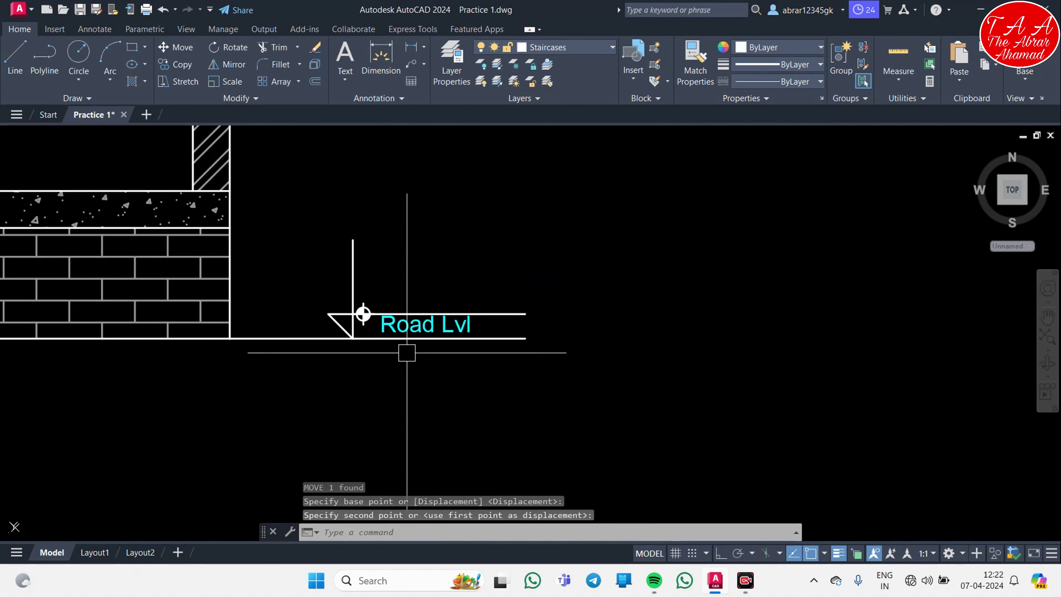
scroll(407, 351, up, 2)
scroll(397, 324, up, 4)
click(513, 326)
text(co)
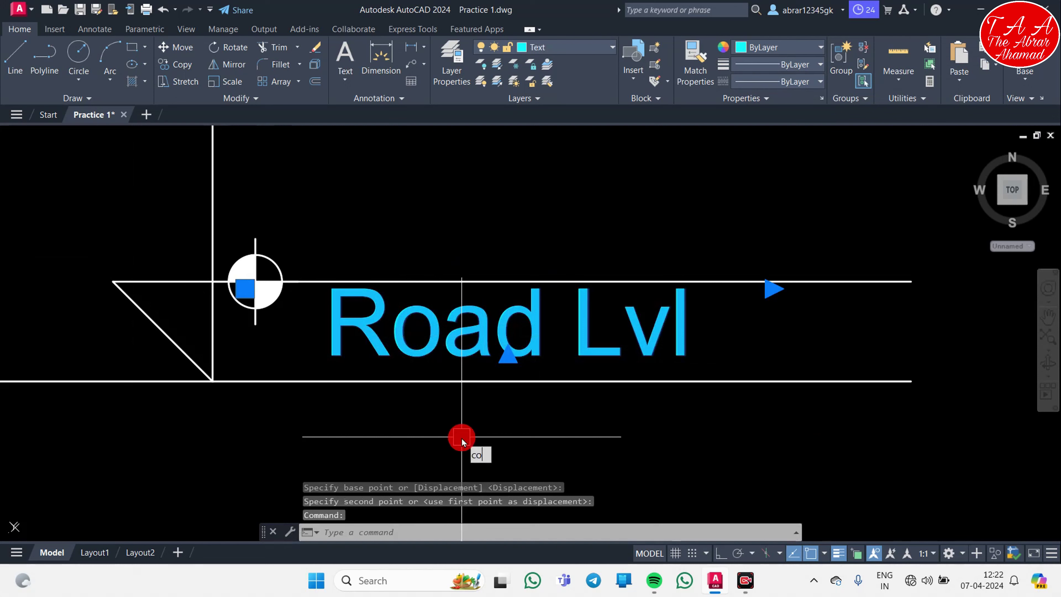
key(Return)
click(462, 437)
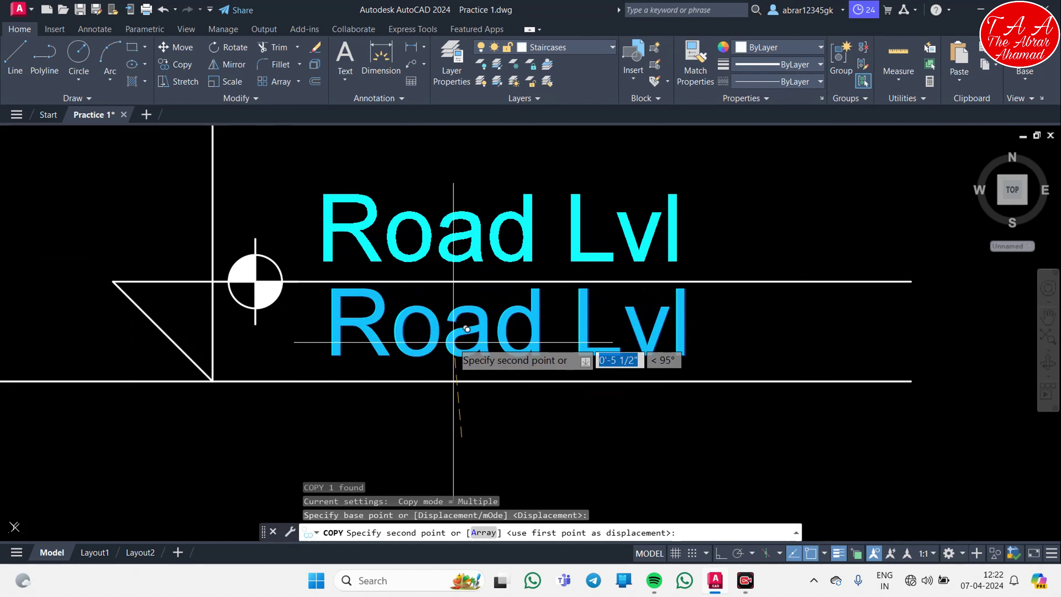
click(467, 329)
key(Escape)
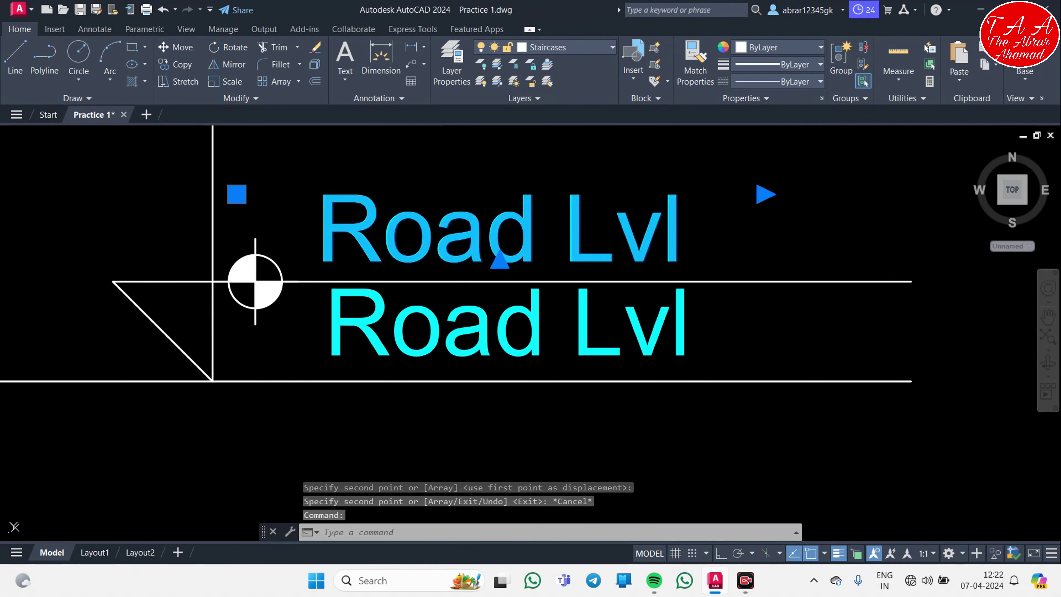
- Edit the upper copy to read 0'-0" Lvl
double_click(446, 215)
text(0)
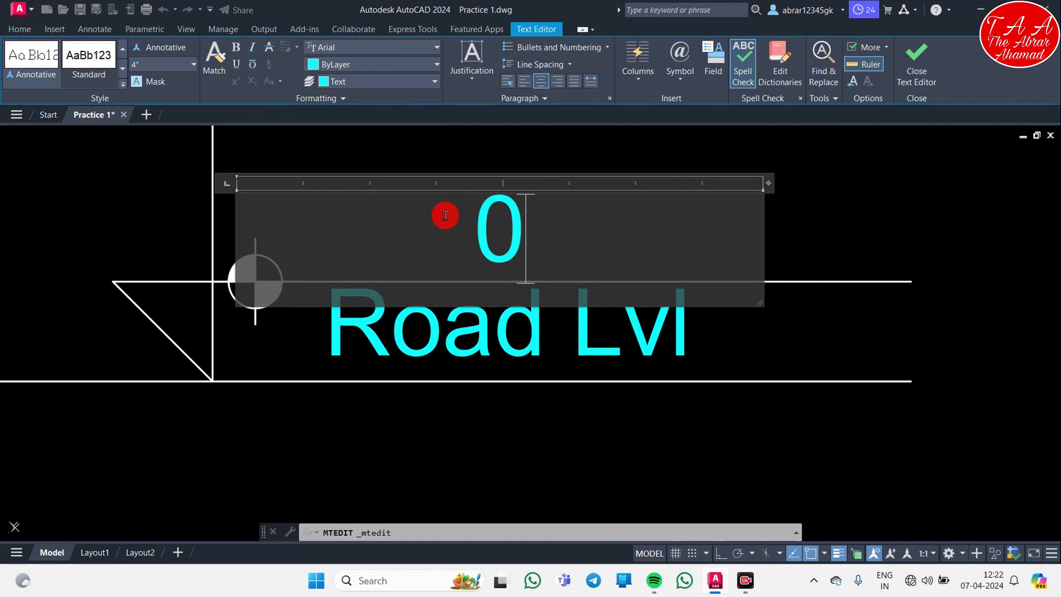
text('0")
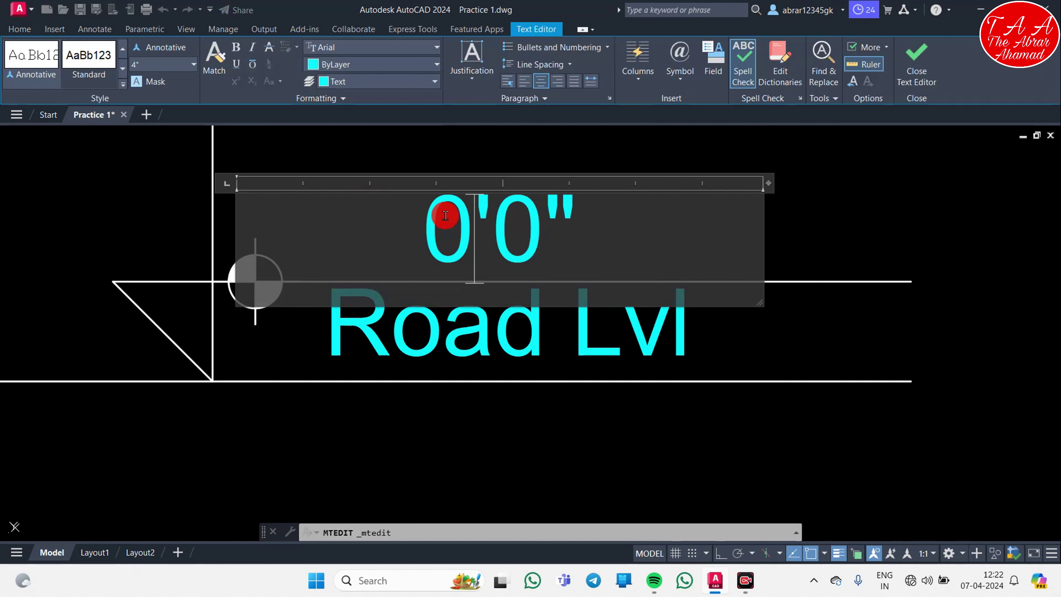
text(-)
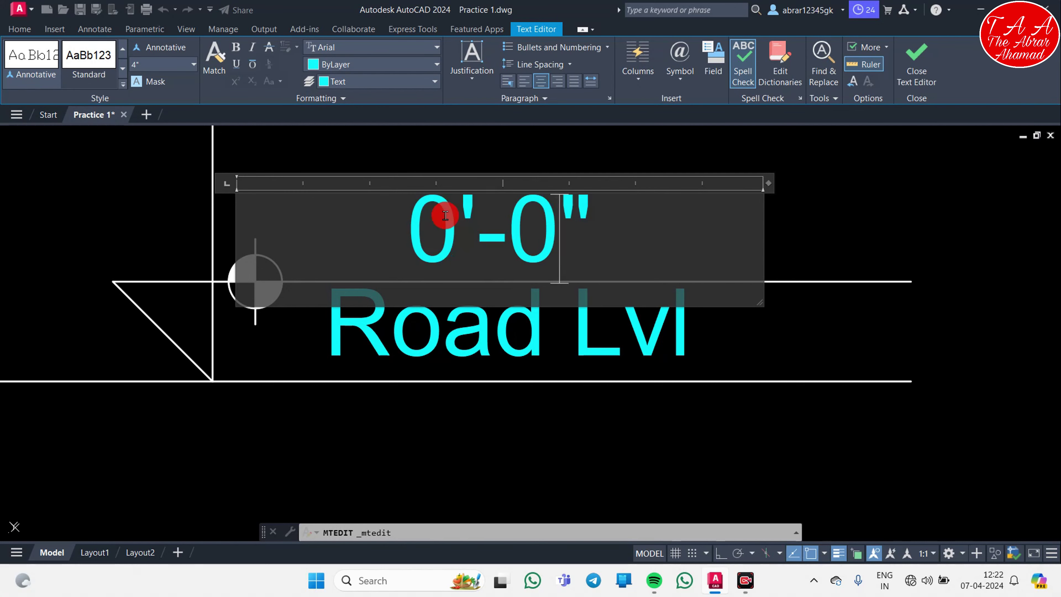
text( L)
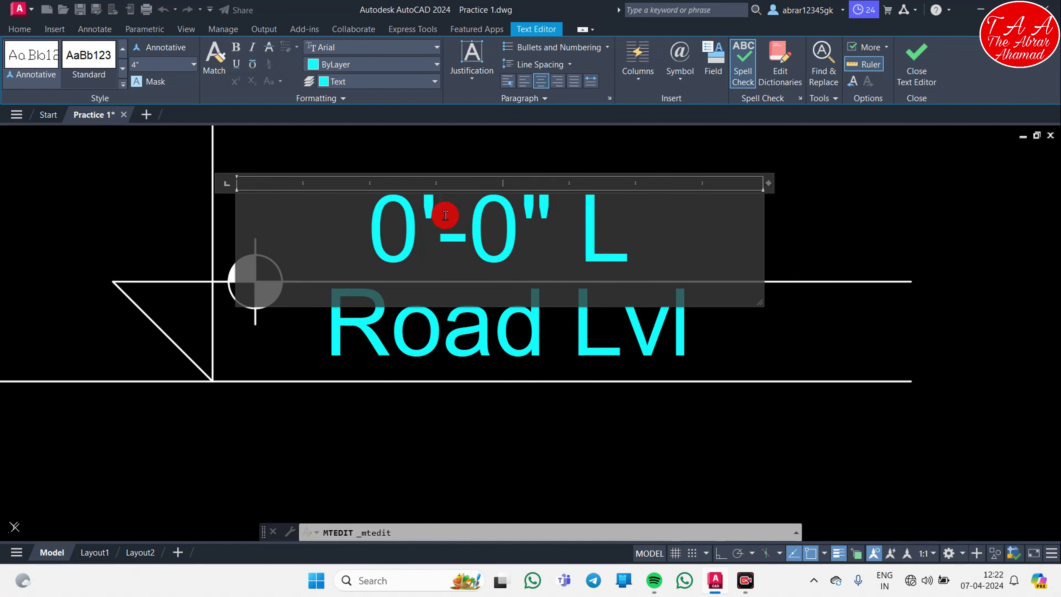
text(vl.)
click(578, 442)
scroll(577, 442, down, 5)
key(Escape)
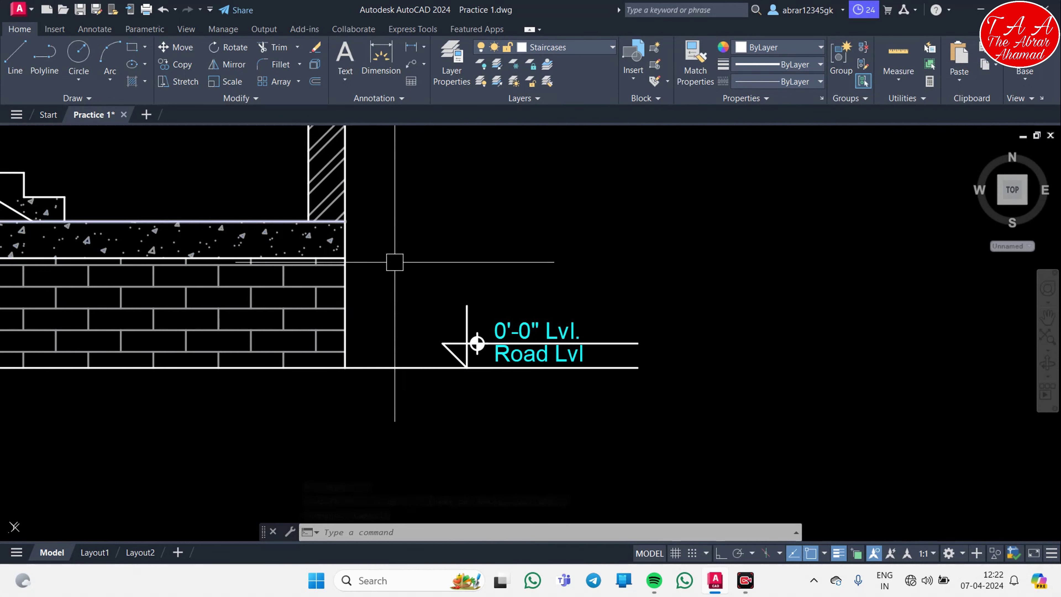
- Copy the level marker, its text and road line to the next floor, based on the road-line endpoint
middle_drag(435, 321, 437, 483)
scroll(438, 483, down, 4)
middle_drag(408, 248, 391, 348)
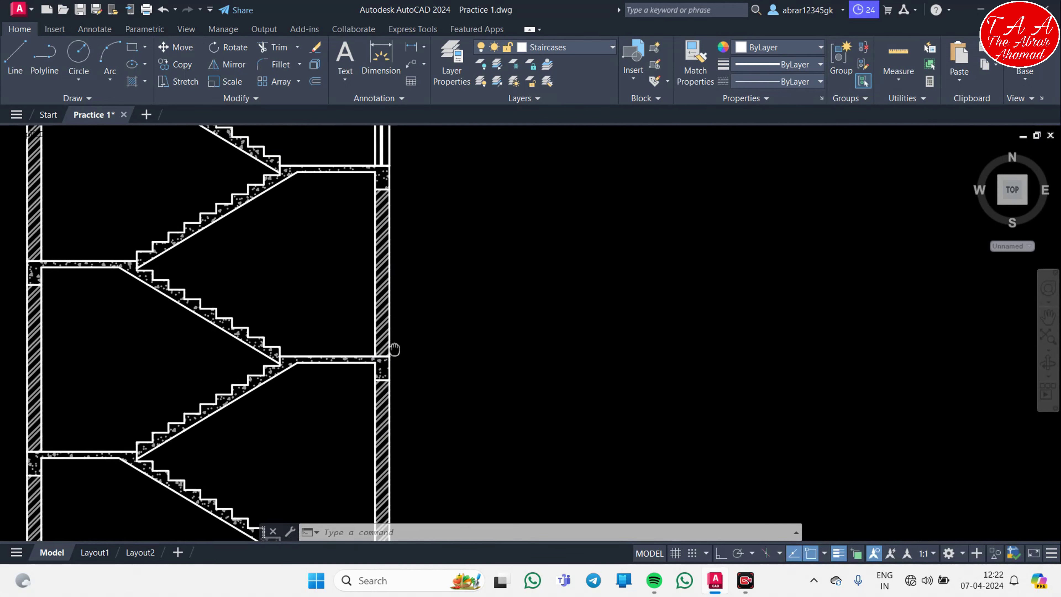
mouse_move(372, 196)
middle_down()
mouse_move(395, 324)
mouse_move(414, 302)
middle_up()
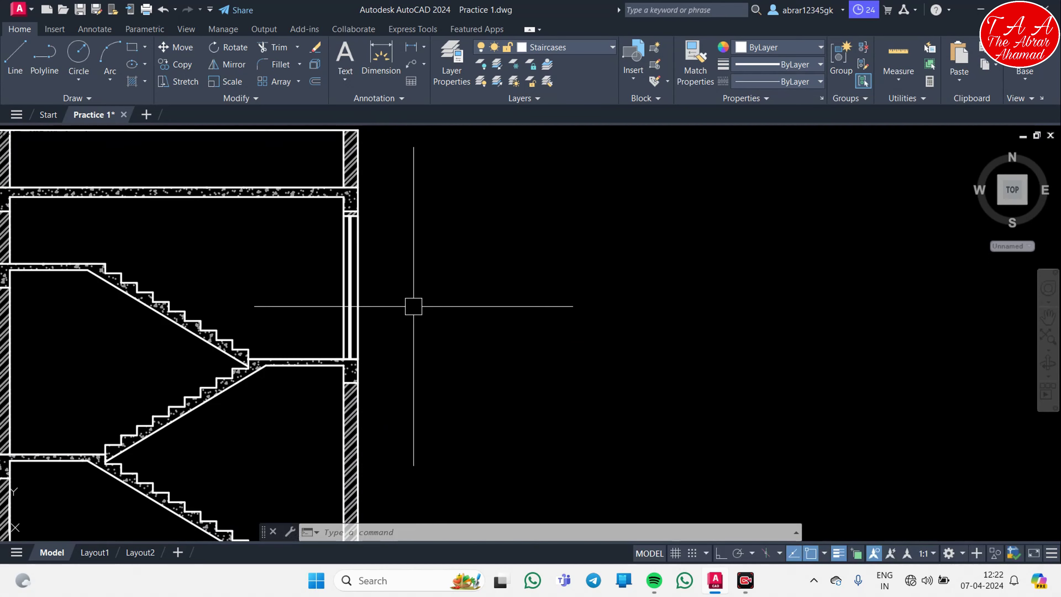
scroll(481, 431, down, 5)
scroll(426, 432, up, 9)
click(578, 413)
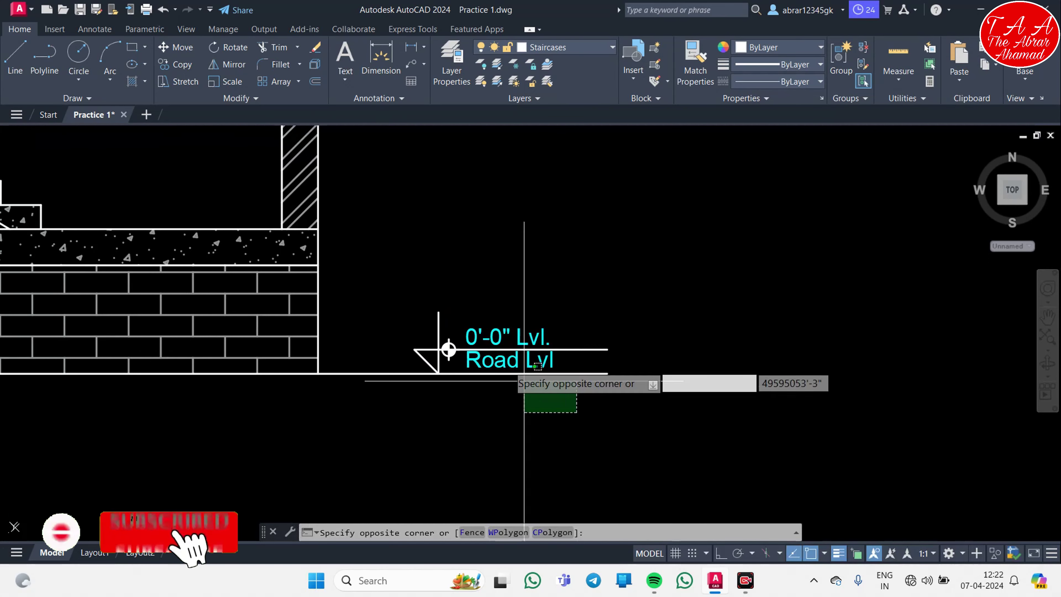
click(383, 255)
text(co)
key(Return)
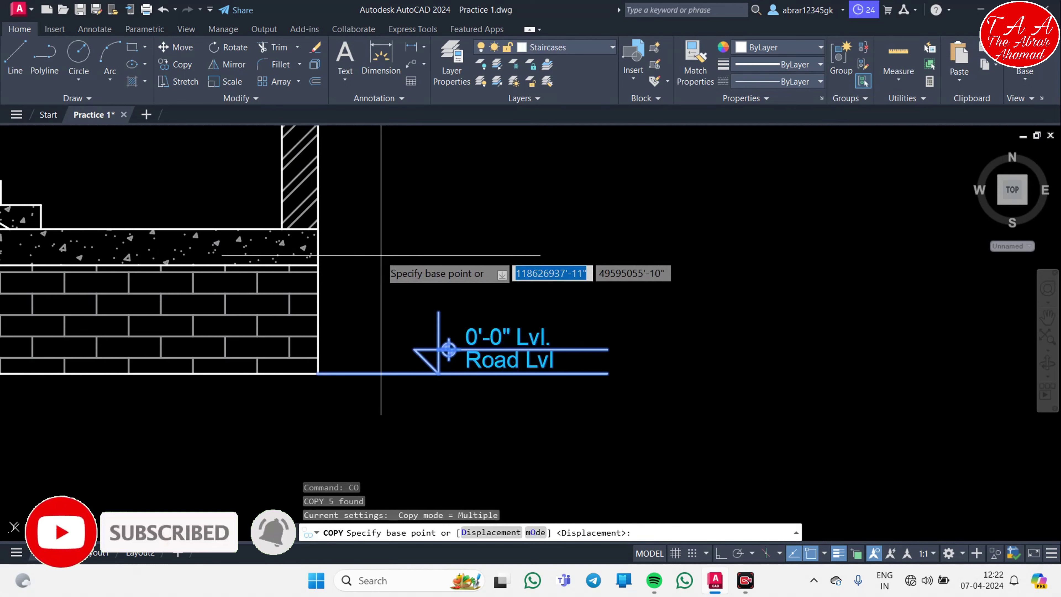
click(317, 373)
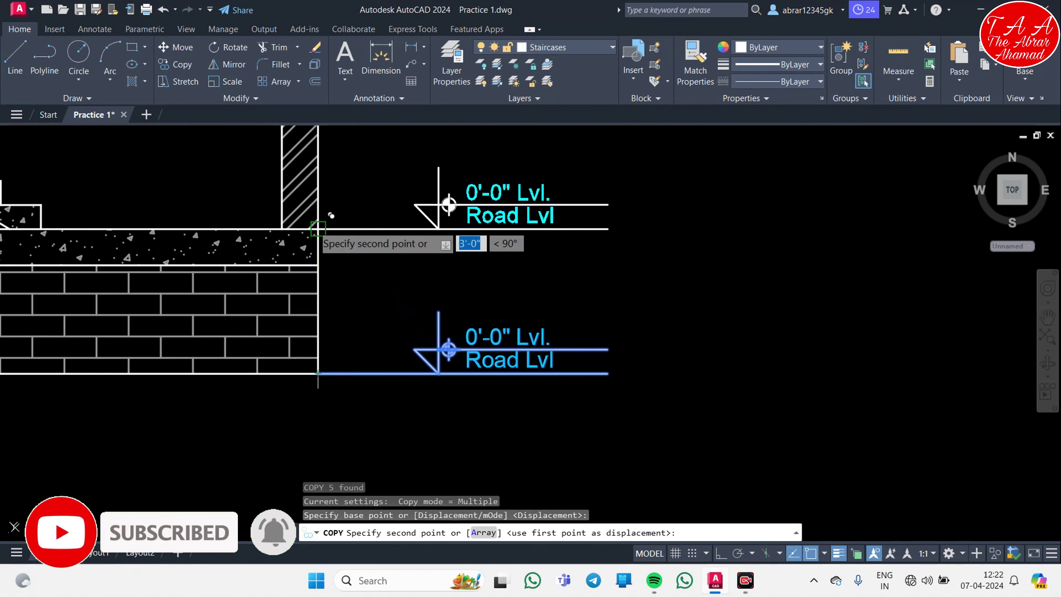
click(331, 213)
- Place further level-marker copies at the upper floor levels up the wall
middle_drag(474, 166, 338, 495)
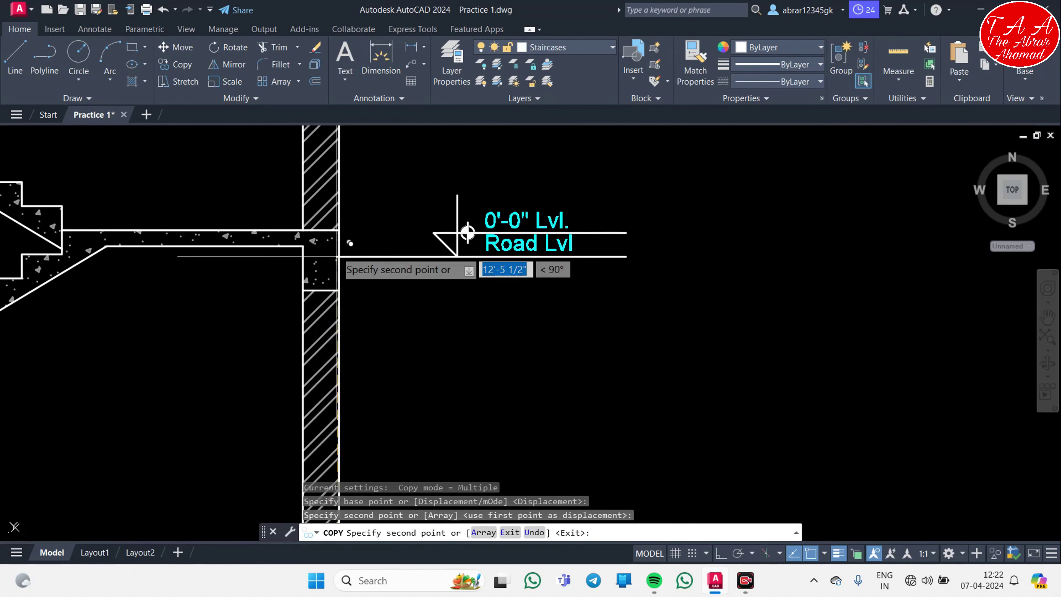
click(338, 229)
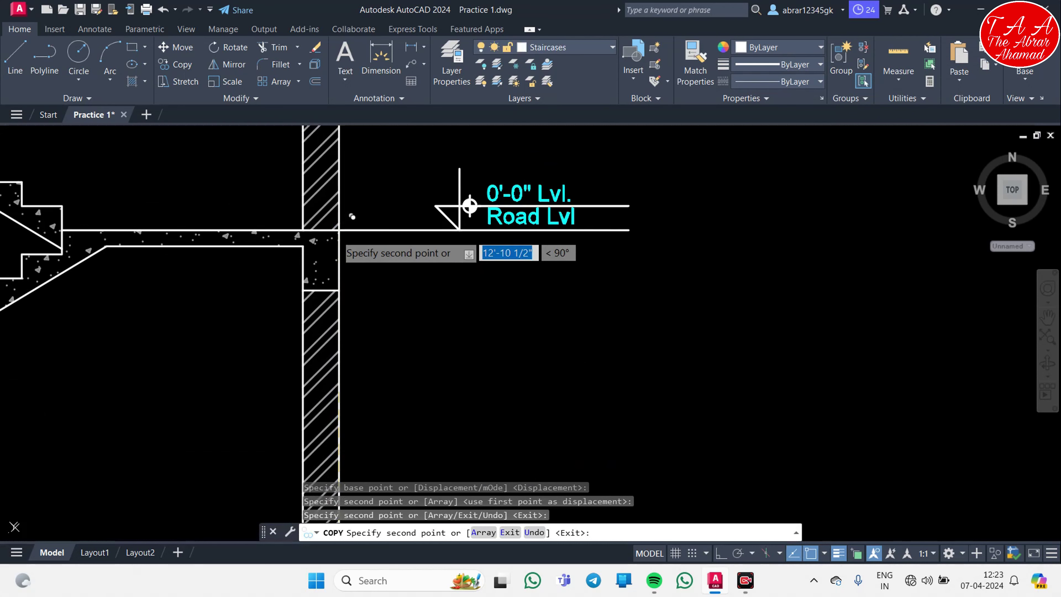
middle_drag(338, 229, 372, 419)
click(362, 223)
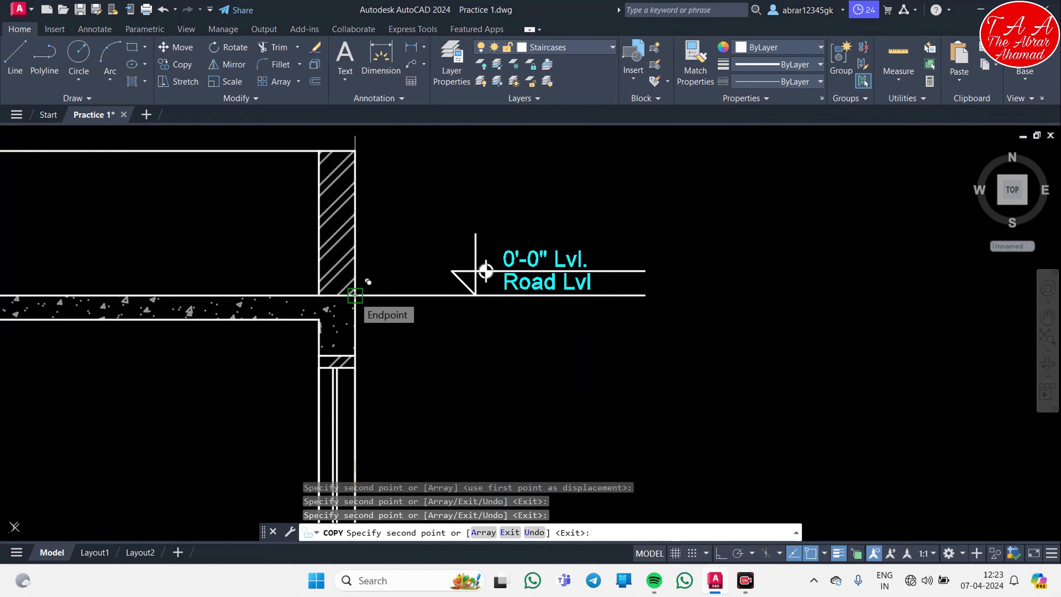
key(Escape)
scroll(497, 364, down, 5)
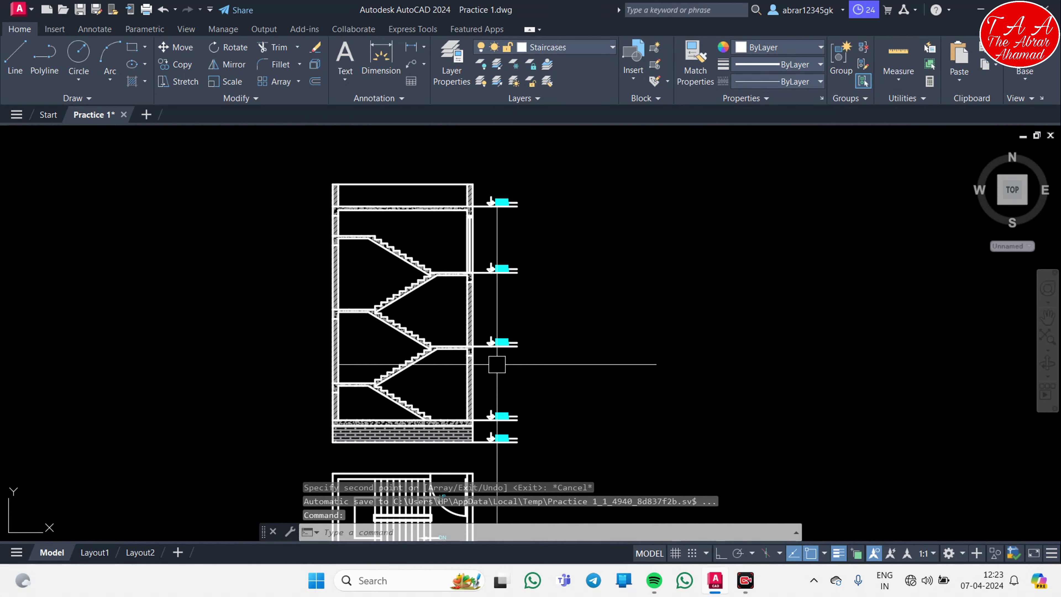
scroll(497, 364, up, 5)
scroll(486, 408, up, 2)
scroll(402, 213, down, 1)
- Add a 3' vertical linear dimension from the wall's bottom corner to its top corner
middle_drag(412, 424, 383, 395)
key(Escape)
key(Escape)
key(Escape)
key(Return)
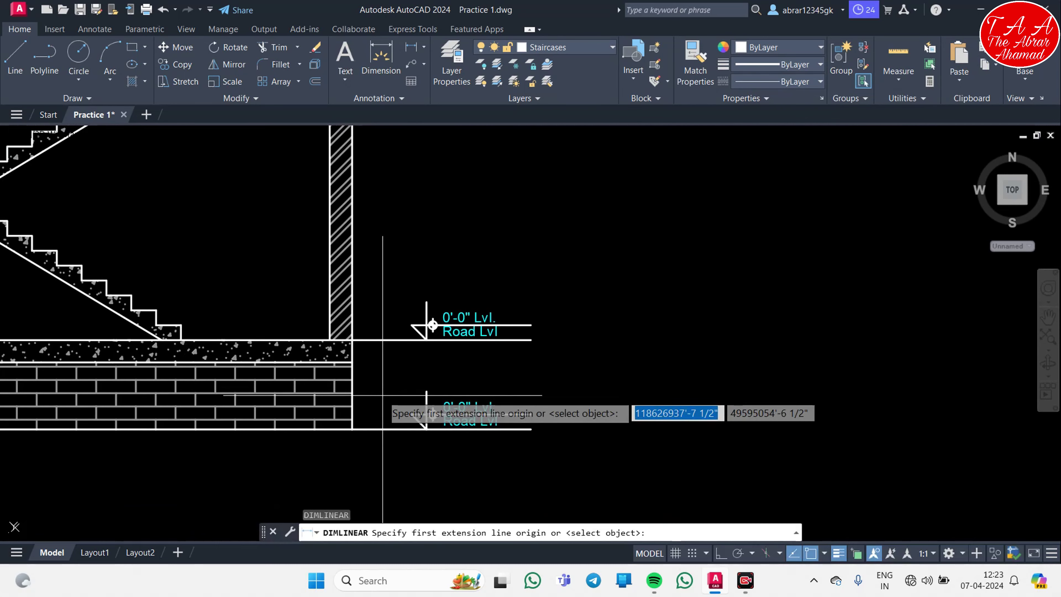
scroll(351, 413, up, 2)
scroll(314, 410, up, 2)
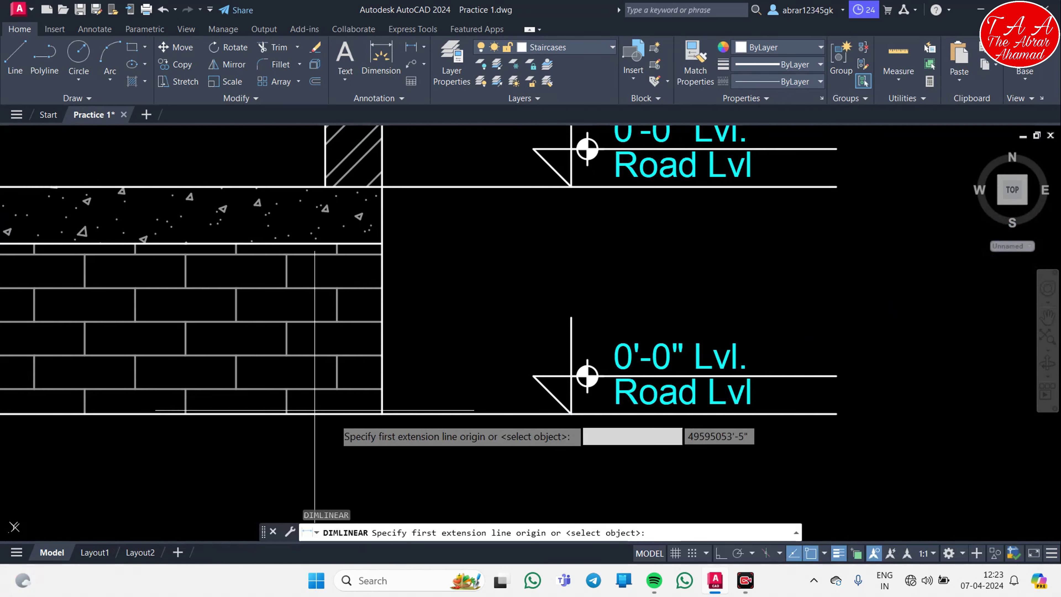
click(382, 414)
click(382, 187)
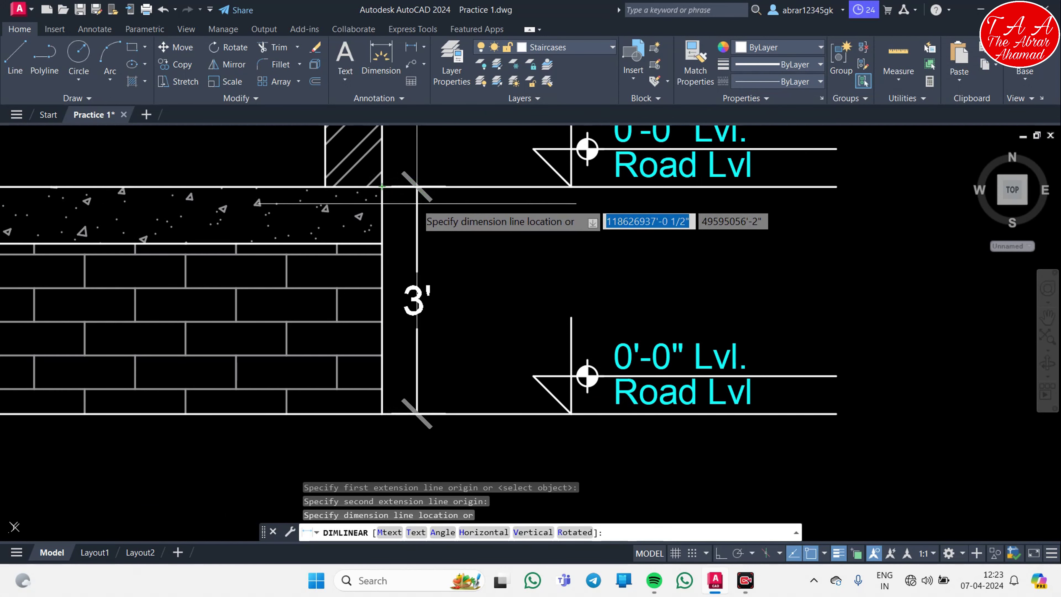
click(418, 251)
- Move the 3' dimension onto the Text layer and make Text the current layer
click(414, 298)
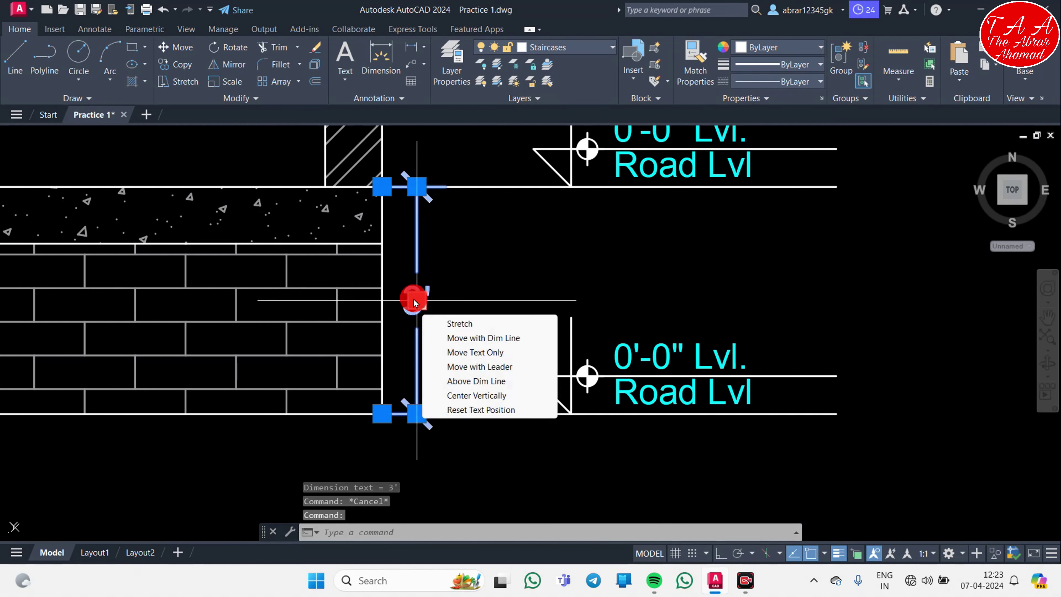
click(580, 56)
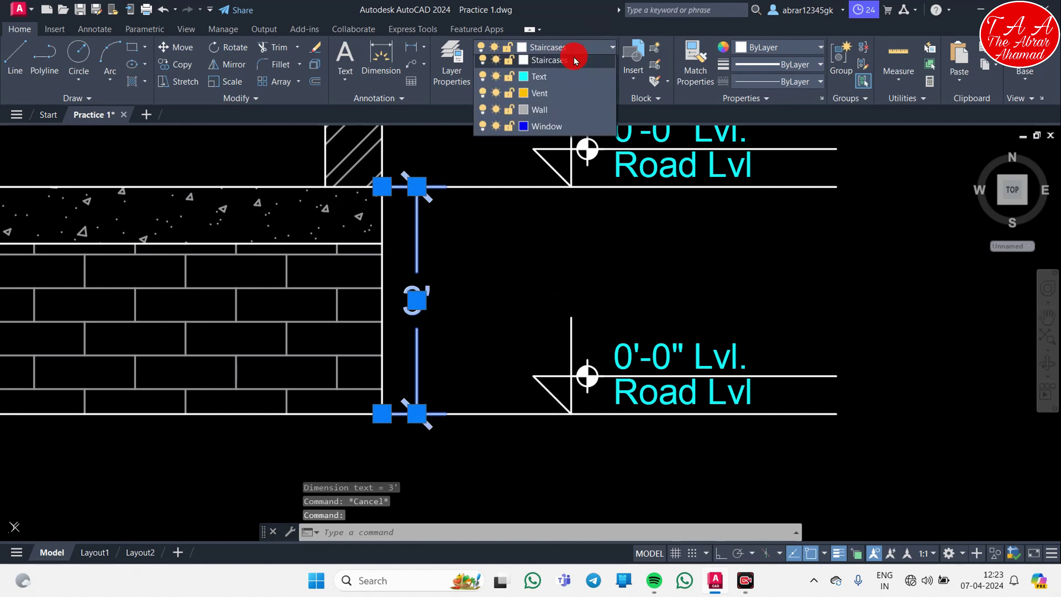
click(540, 230)
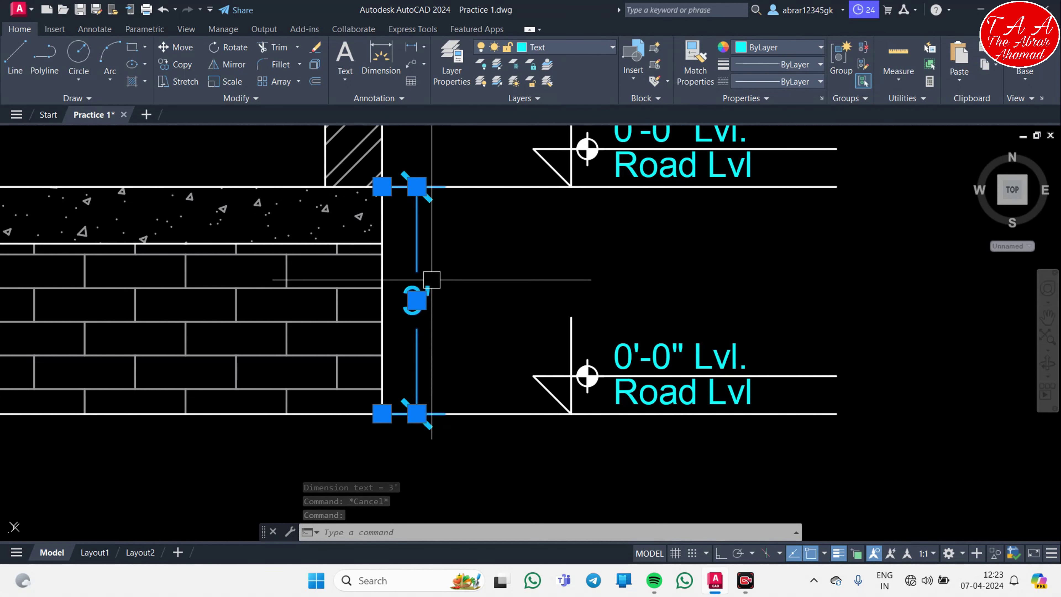
key(Escape)
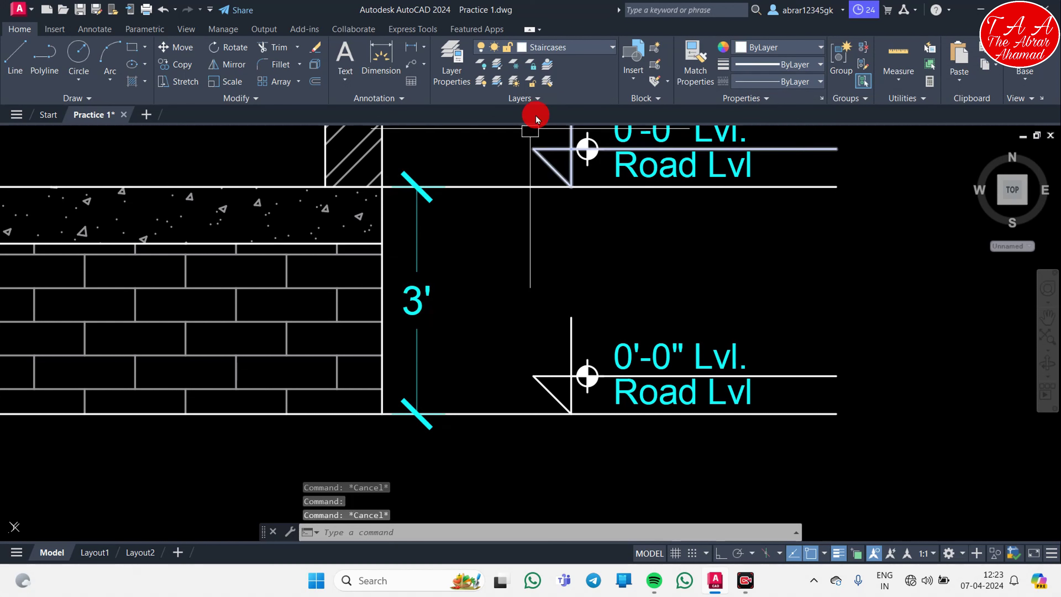
click(580, 48)
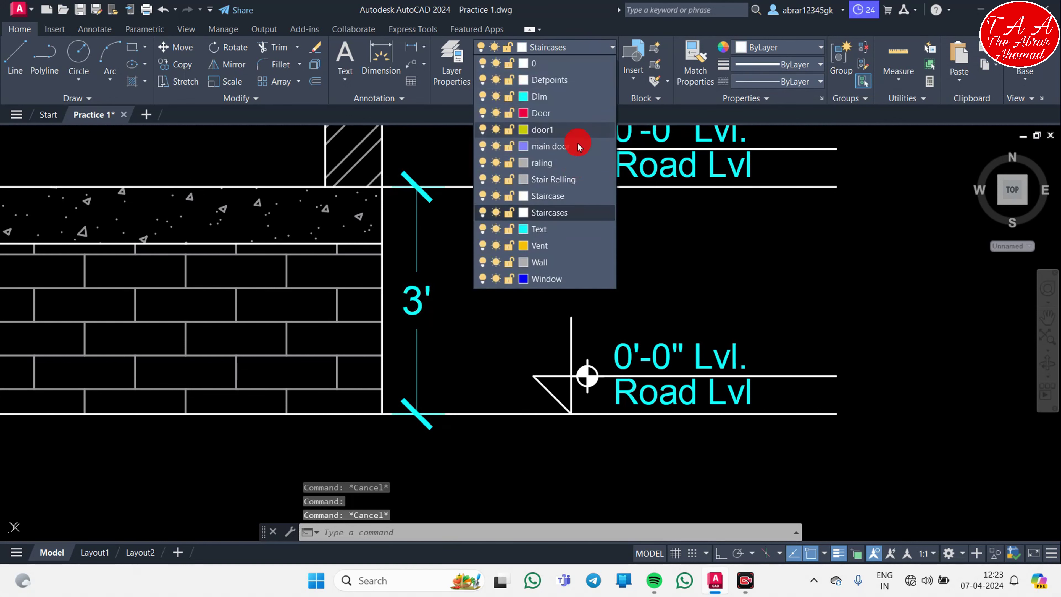
click(543, 235)
key(Escape)
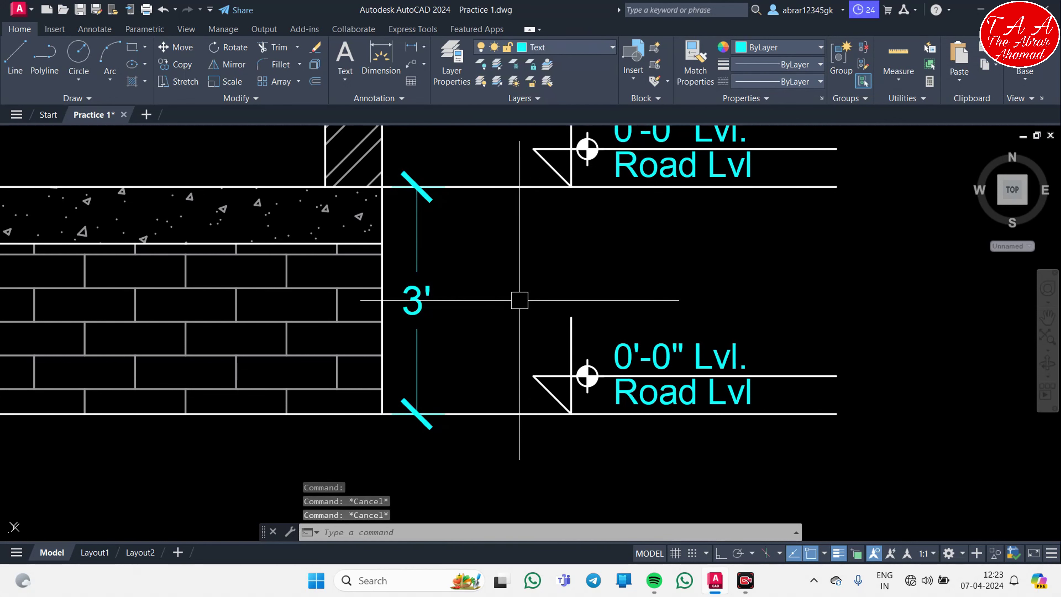
- Continue the chain from the 3' dimension with a 10' dimension to the next floor
click(418, 247)
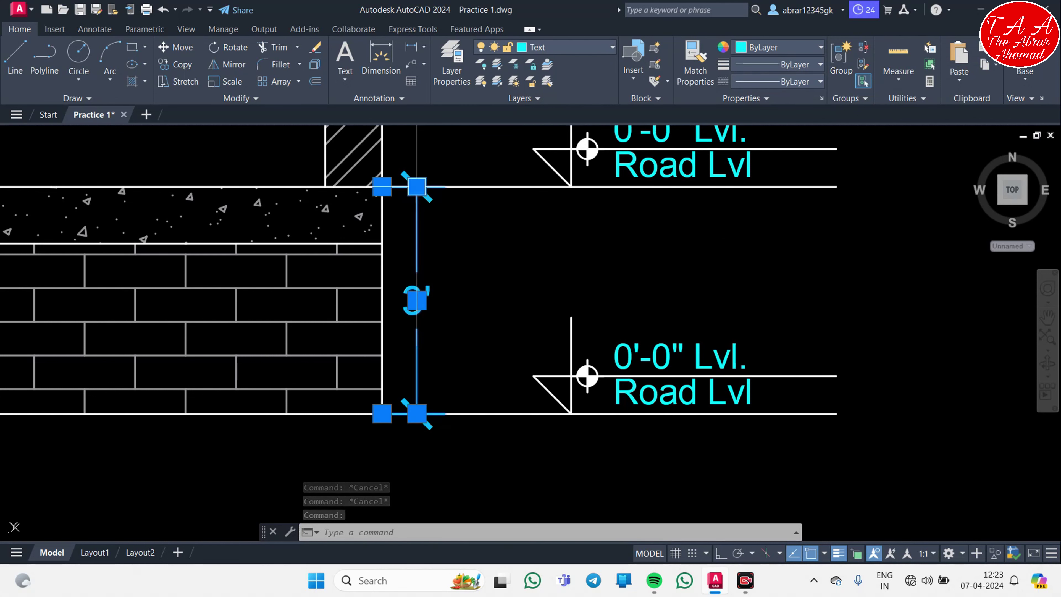
mouse_move(416, 185)
click(468, 228)
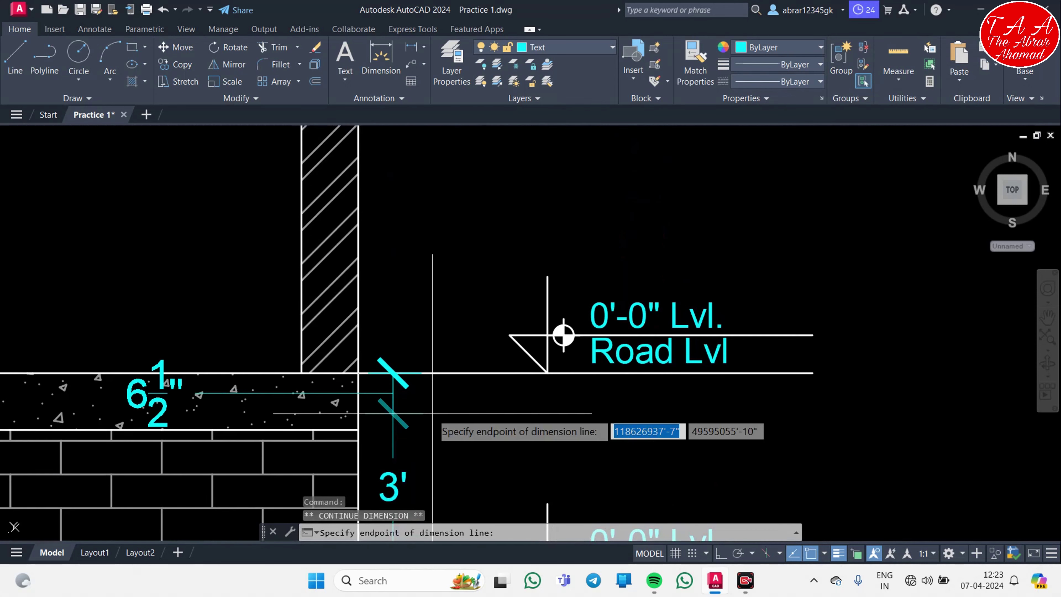
scroll(418, 376, down, 4)
scroll(406, 402, up, 3)
click(422, 275)
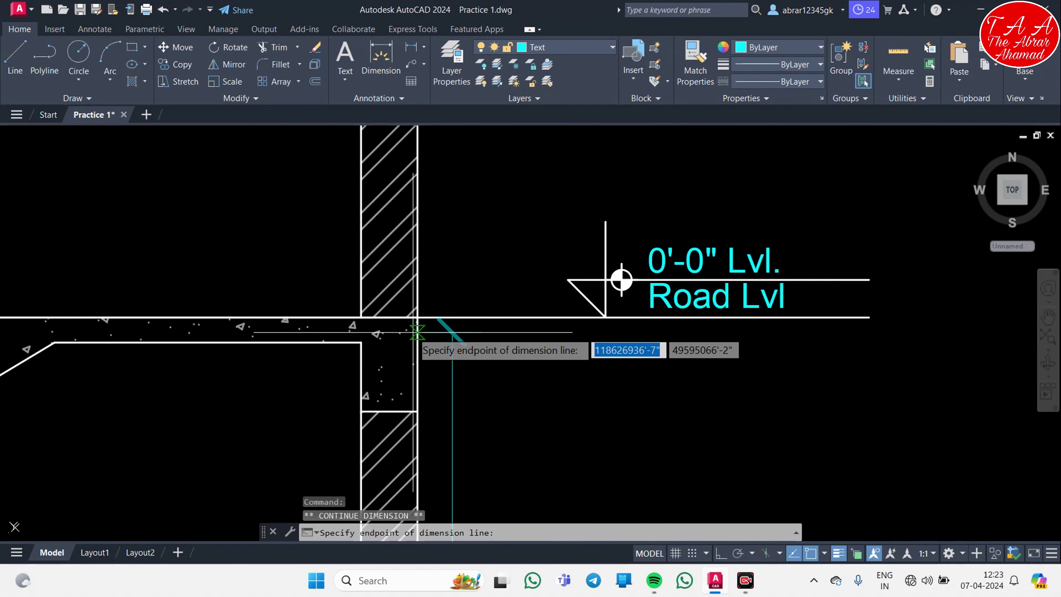
- Chain a 9' dimension up to the upper floor and end the dimension chain
scroll(431, 227, up, 1)
mouse_move(621, 281)
middle_down()
mouse_move(605, 301)
mouse_move(400, 174)
middle_up()
click(400, 175)
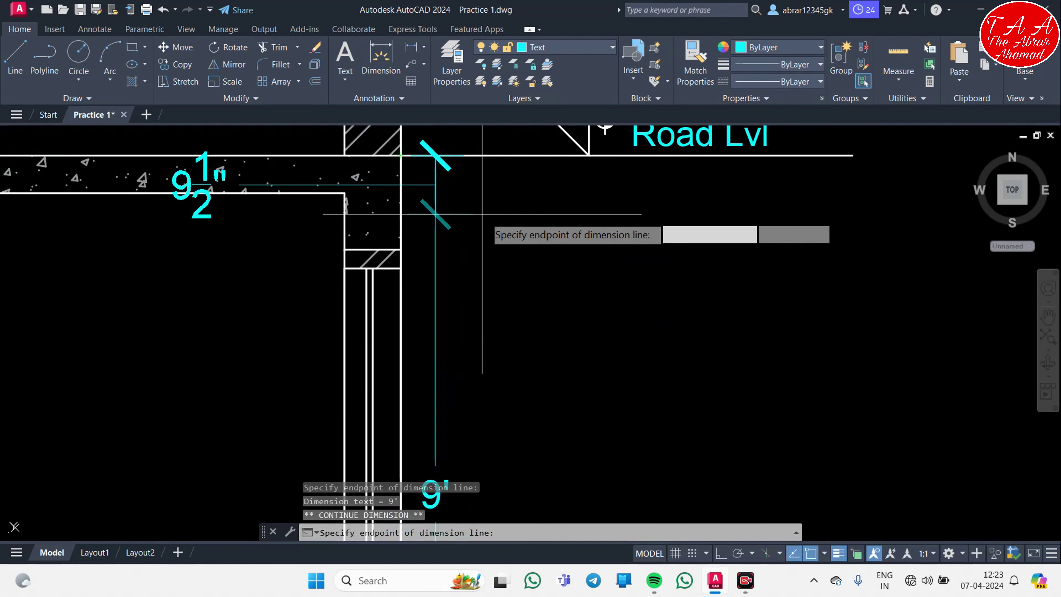
scroll(473, 254, down, 3)
key(Escape)
middle_drag(536, 403, 553, 413)
scroll(523, 205, down, 3)
key(Escape)
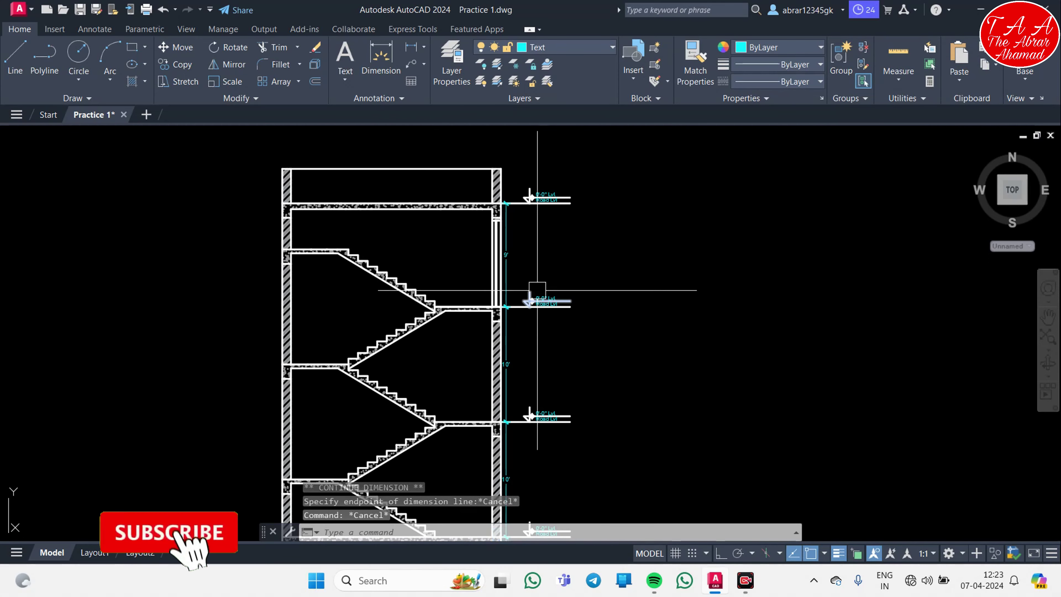
key(Escape)
middle_drag(531, 407, 461, 280)
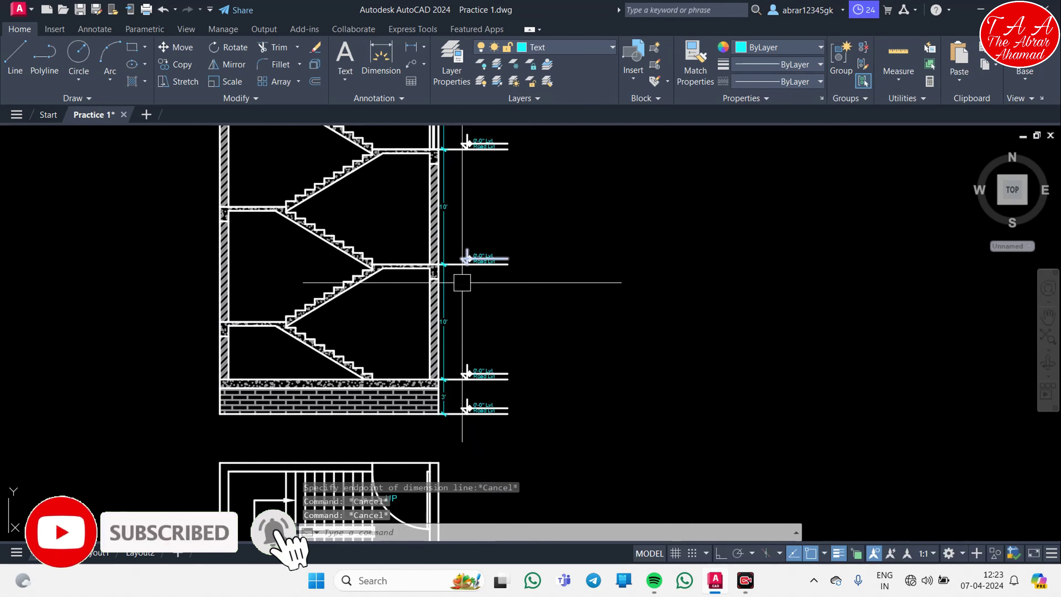
scroll(465, 362, up, 3)
scroll(465, 361, up, 1)
text(dli)
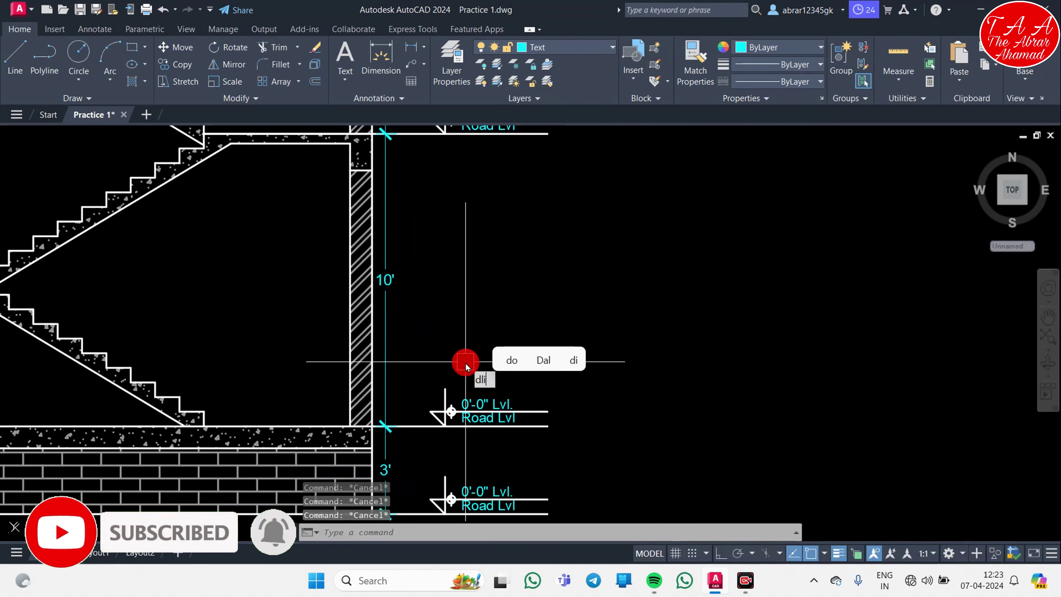
- Start a linear dimension from the wall base
key(Return)
scroll(373, 132, down, 3)
scroll(379, 242, up, 3)
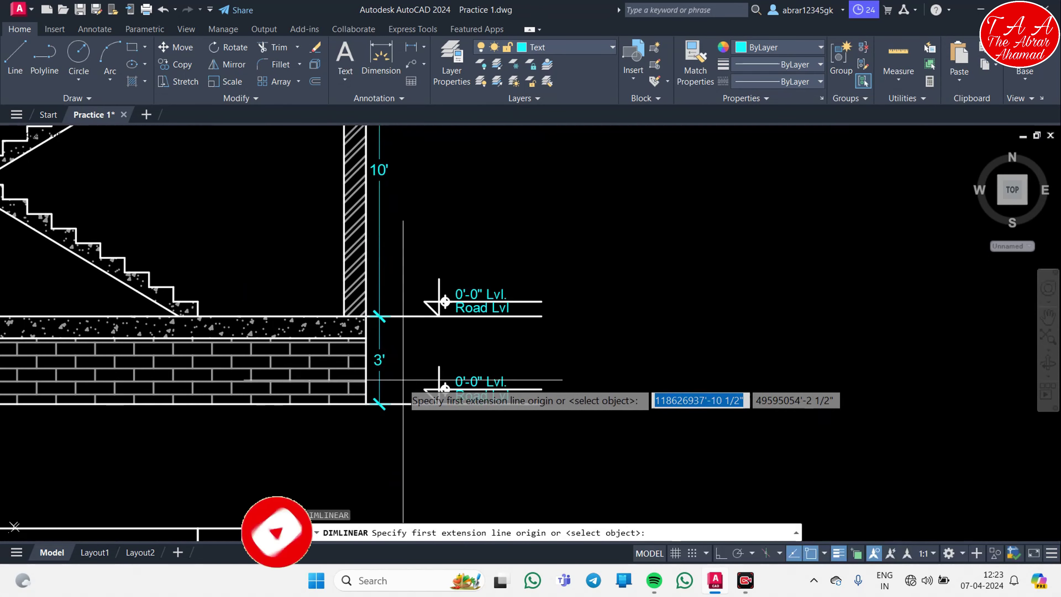
click(374, 404)
- Complete the 23' overall dimension to the upper floor level, placed outside the chain
mouse_move(375, 250)
middle_down()
mouse_move(410, 435)
mouse_move(376, 354)
mouse_move(373, 228)
middle_up()
middle_drag(372, 304, 376, 236)
middle_drag(376, 272, 379, 298)
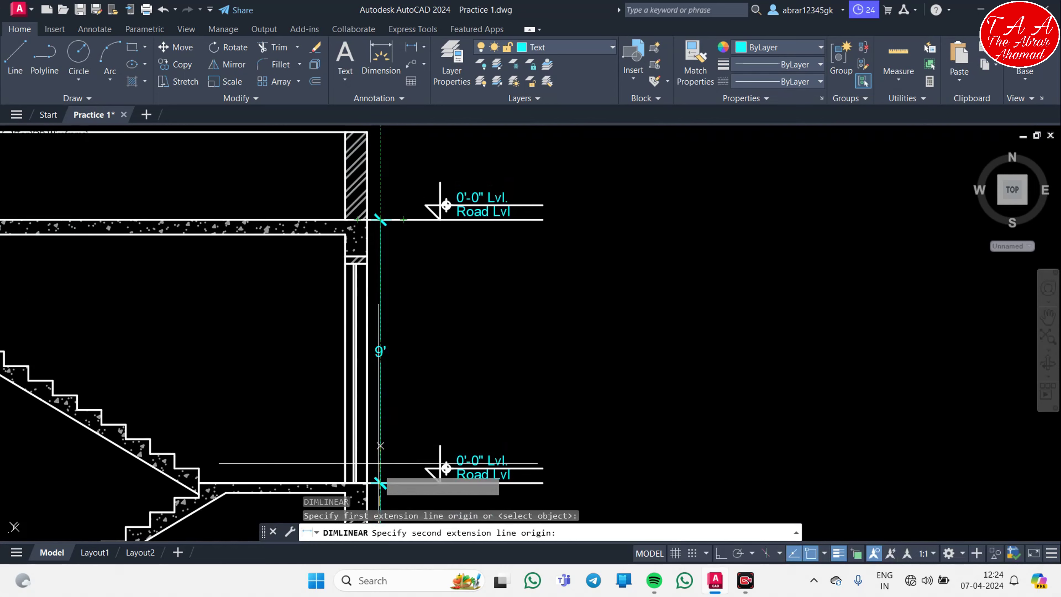
middle_drag(380, 482, 375, 279)
scroll(343, 288, up, 5)
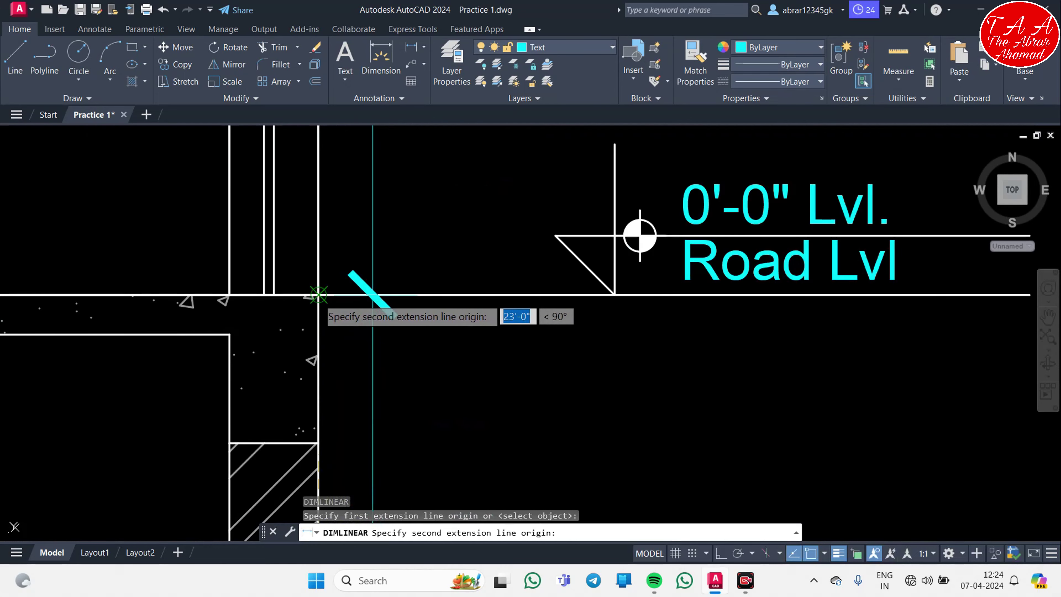
click(319, 294)
click(485, 234)
scroll(484, 234, down, 5)
scroll(451, 363, up, 5)
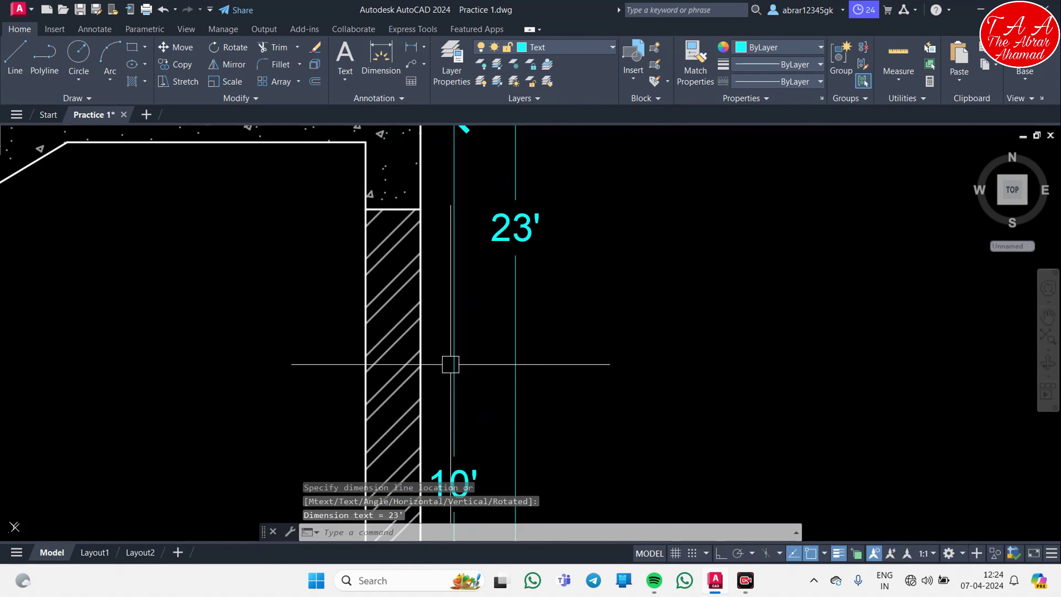
scroll(508, 329, down, 4)
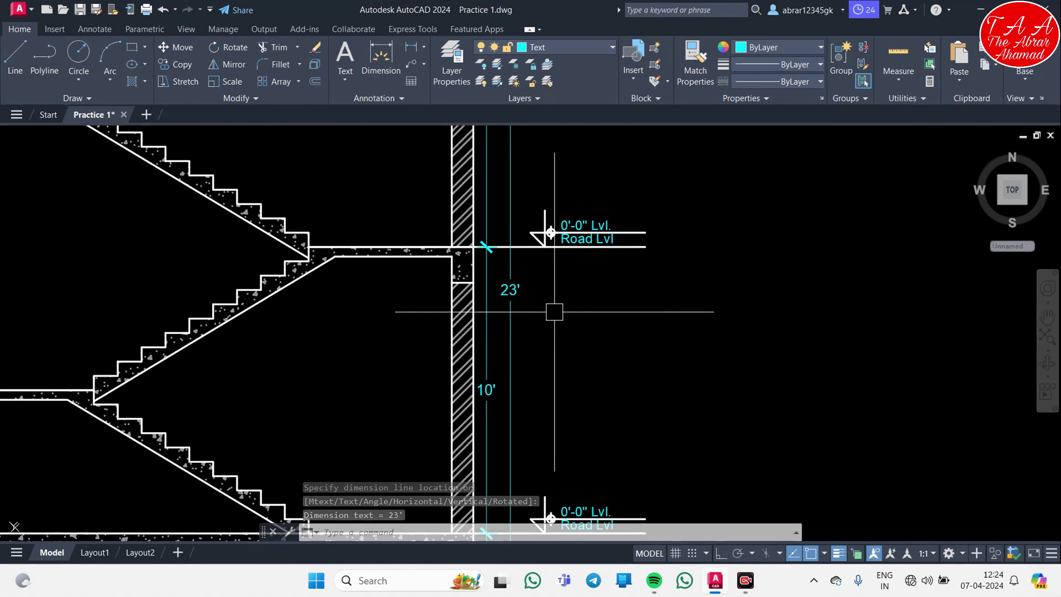
scroll(552, 243, down, 3)
scroll(464, 424, up, 3)
scroll(442, 406, up, 2)
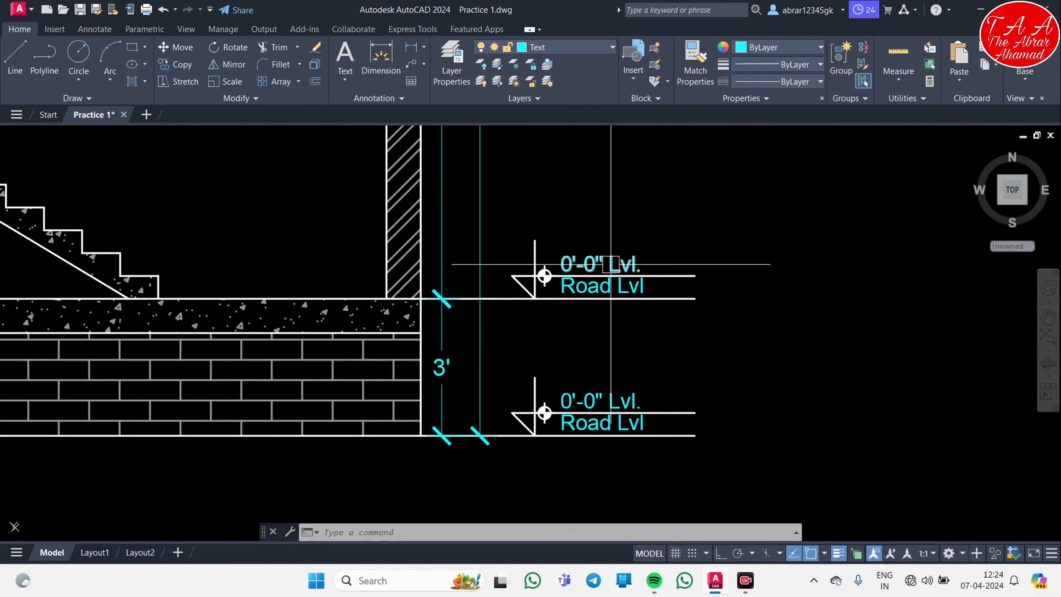
- Change the copied level label's value to 3'-0" Lvl
scroll(543, 275, up, 3)
double_click(546, 277)
click(539, 291)
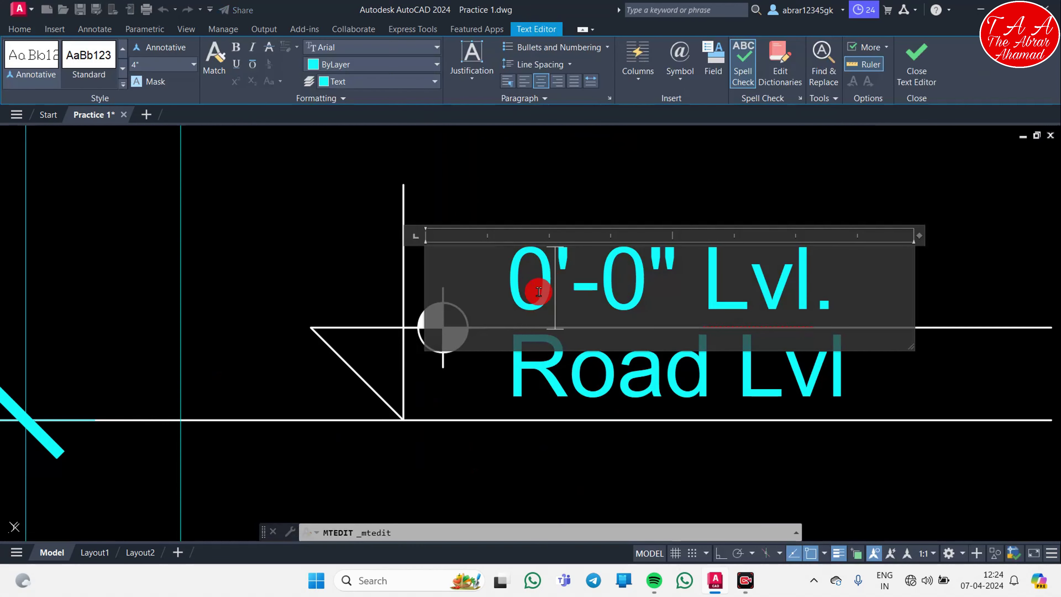
text(3)
click(553, 163)
- Rename the label's second line to Ground Floor Lvl and widen the box to fit
scroll(602, 333, down, 4)
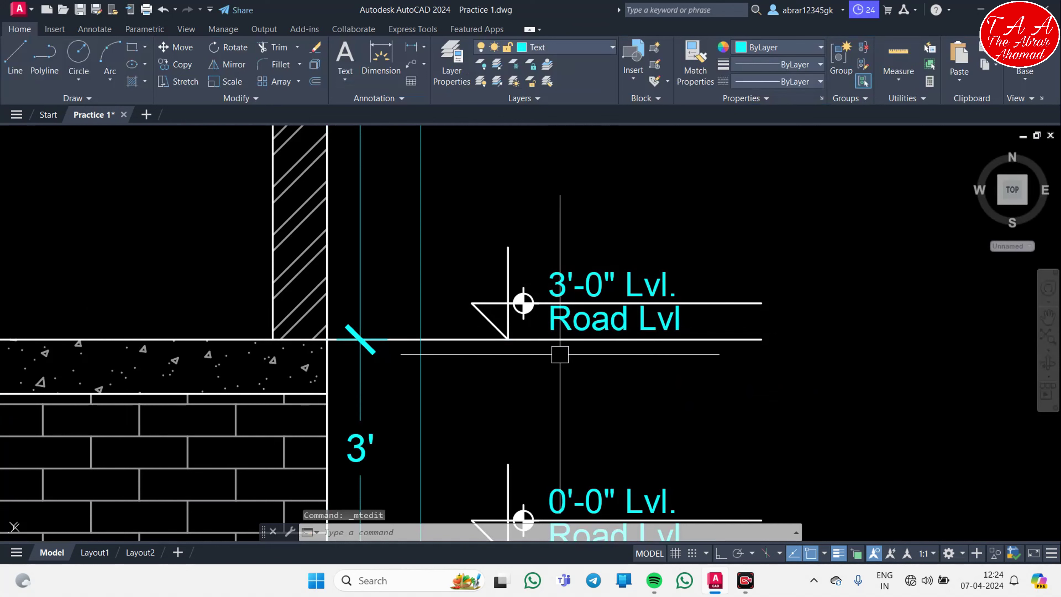
scroll(563, 322, up, 4)
double_click(642, 316)
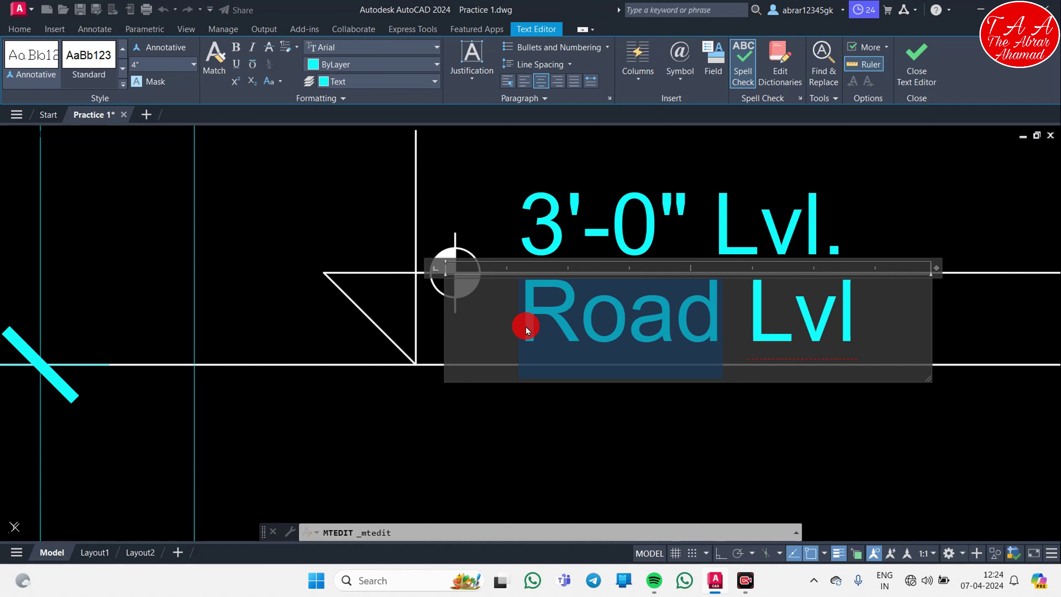
text(Ground Floor)
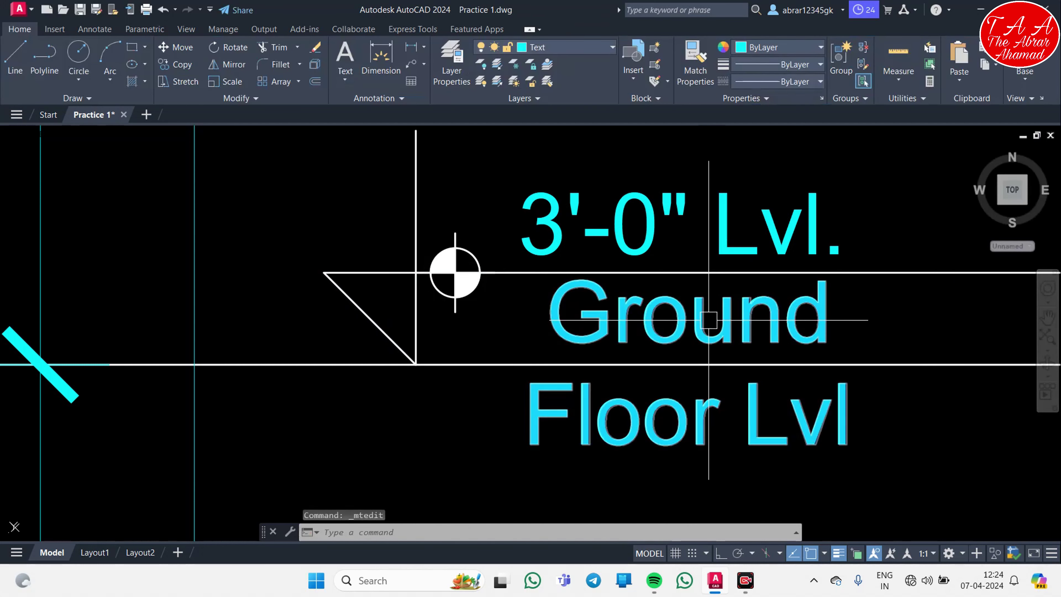
scroll(707, 316, down, 2)
middle_drag(707, 316, 605, 326)
click(693, 309)
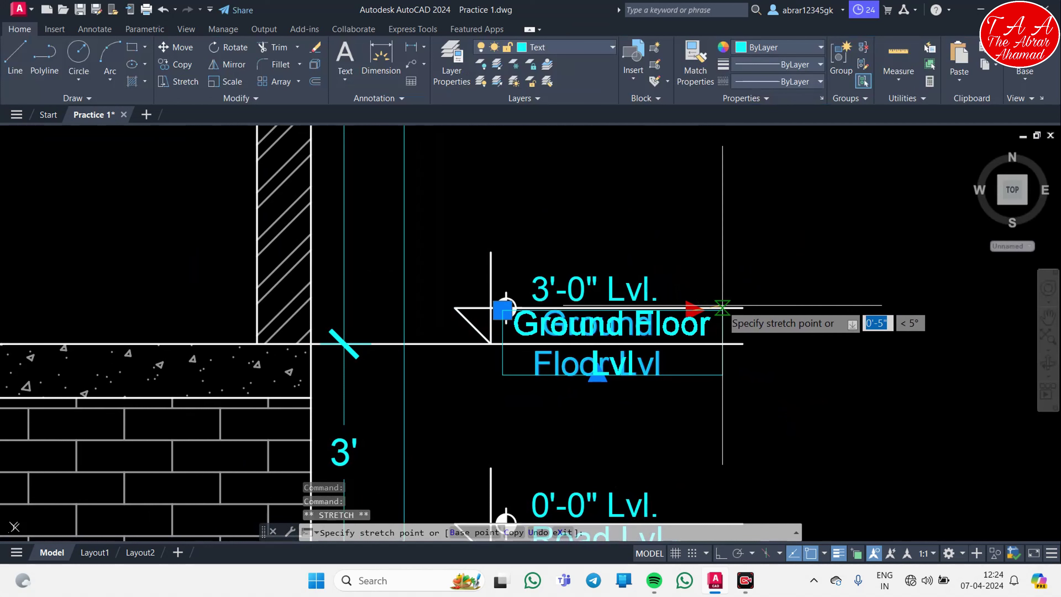
click(771, 309)
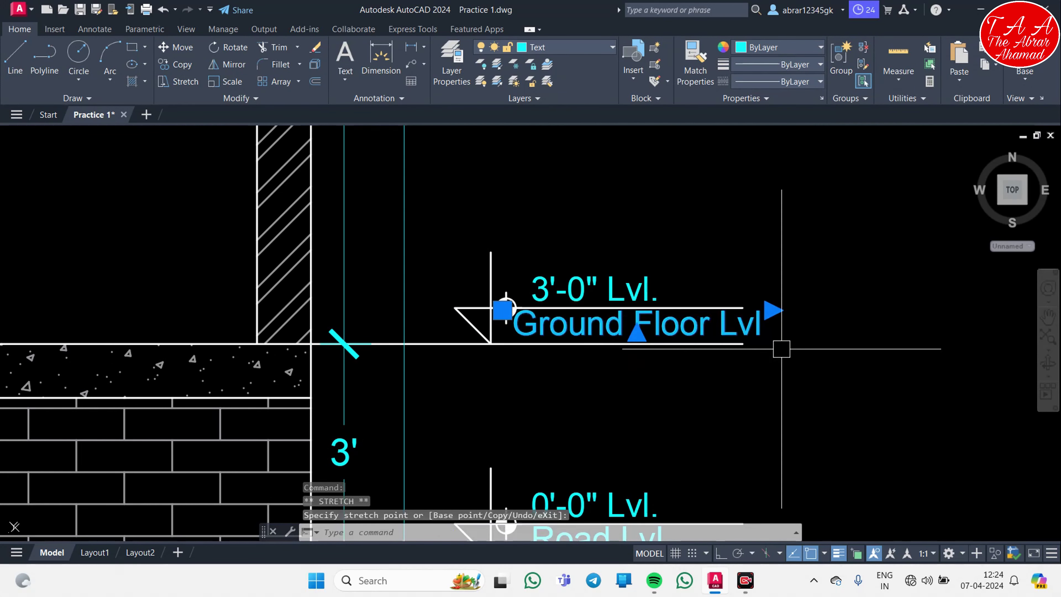
key(Escape)
- Reduce the Ground Floor Lvl label's text height to 3
click(563, 348)
scroll(556, 319, up, 4)
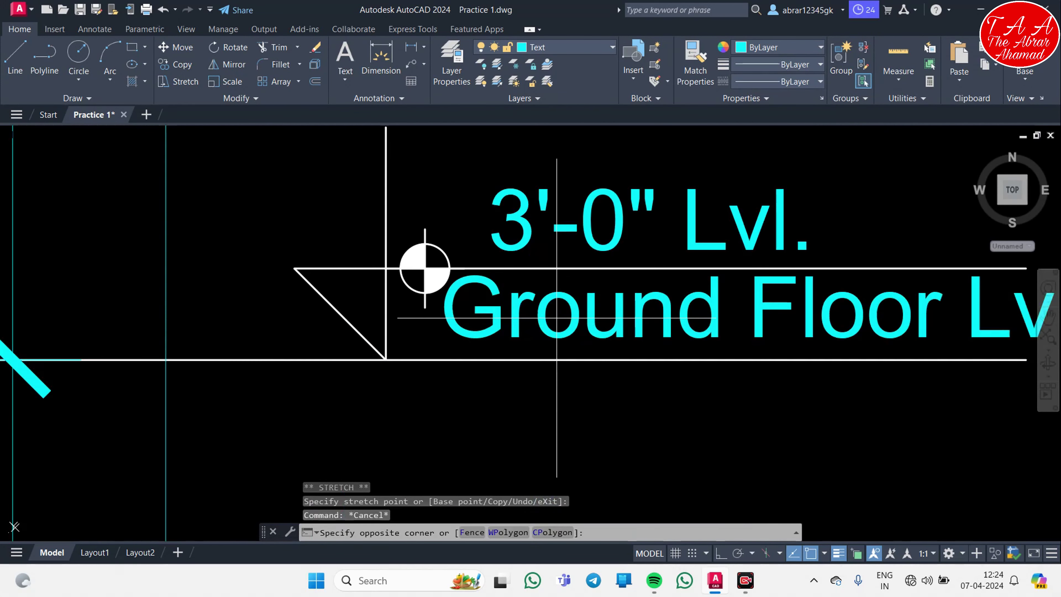
click(557, 317)
double_click(569, 319)
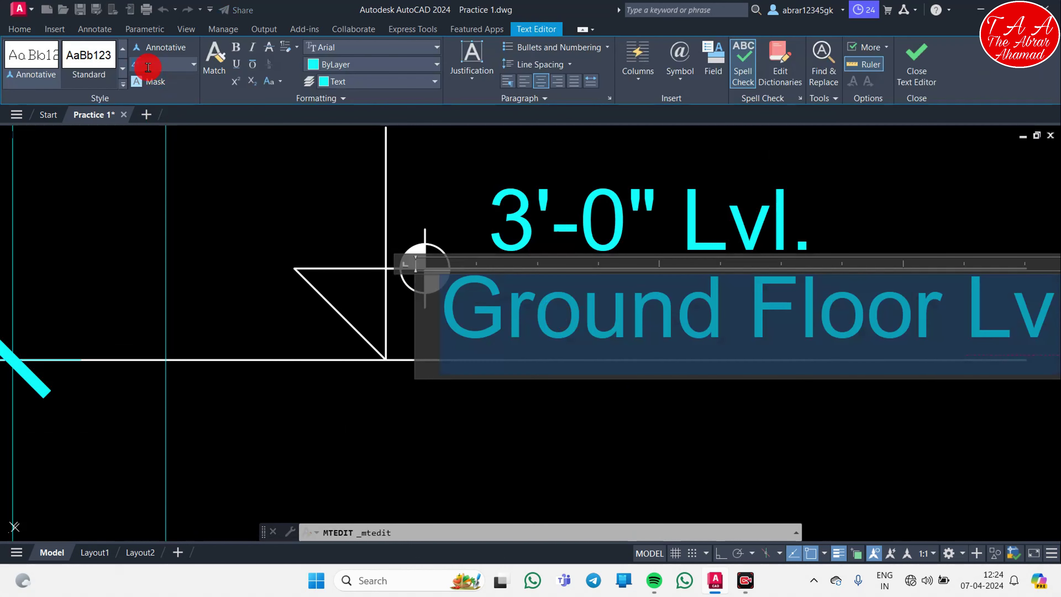
text(3')
key(Return)
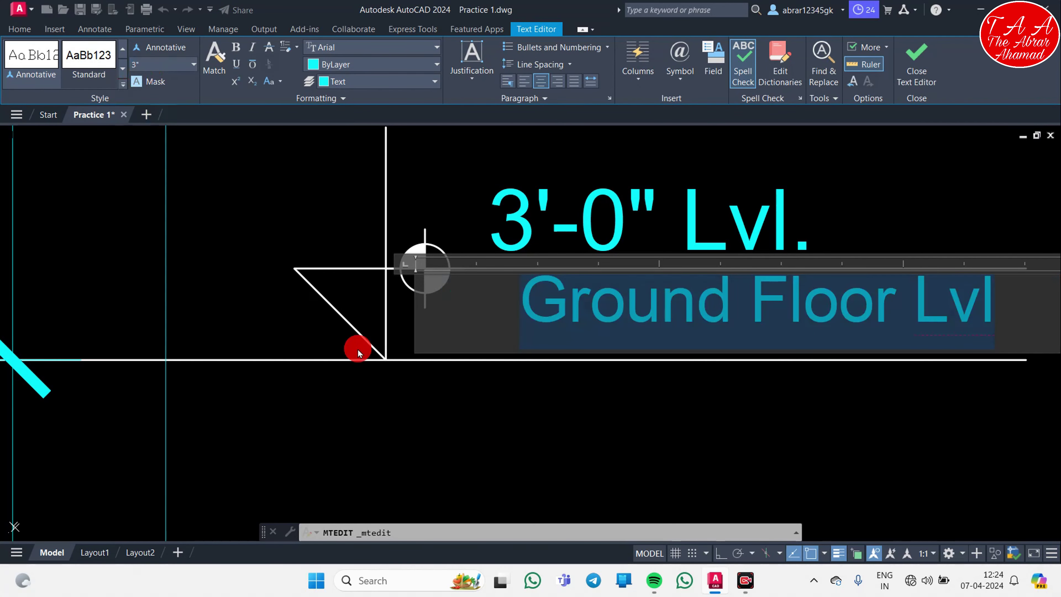
click(358, 353)
- Start moving the Ground Floor Lvl label from a picked base point
scroll(460, 334, down, 3)
text(m)
key(Return)
click(715, 427)
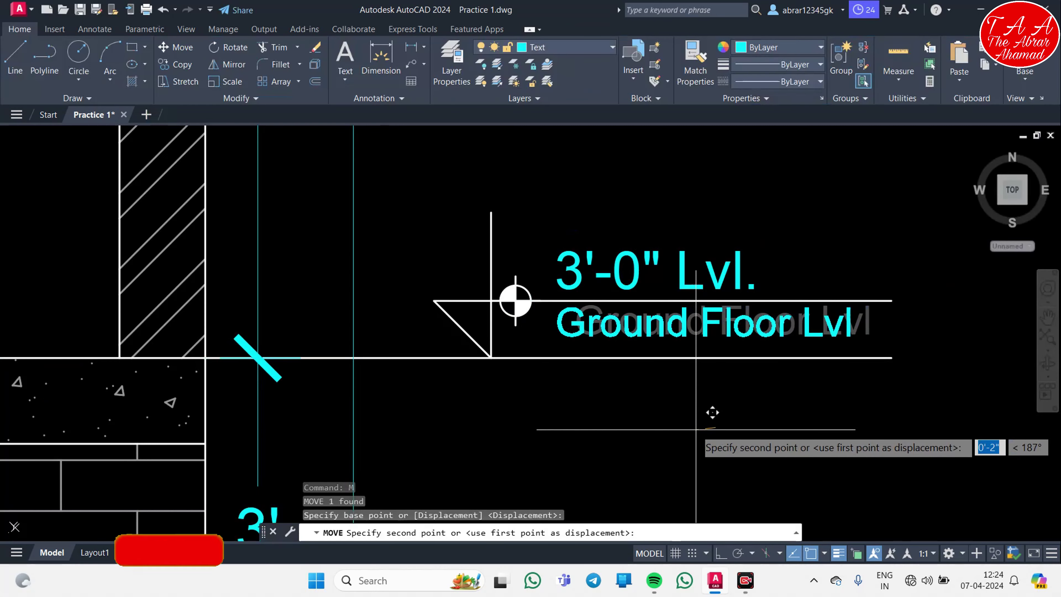
- Seat the Ground Floor Lvl label, then match the first Road Lvl label to its smaller text
click(681, 435)
text(ma)
key(Return)
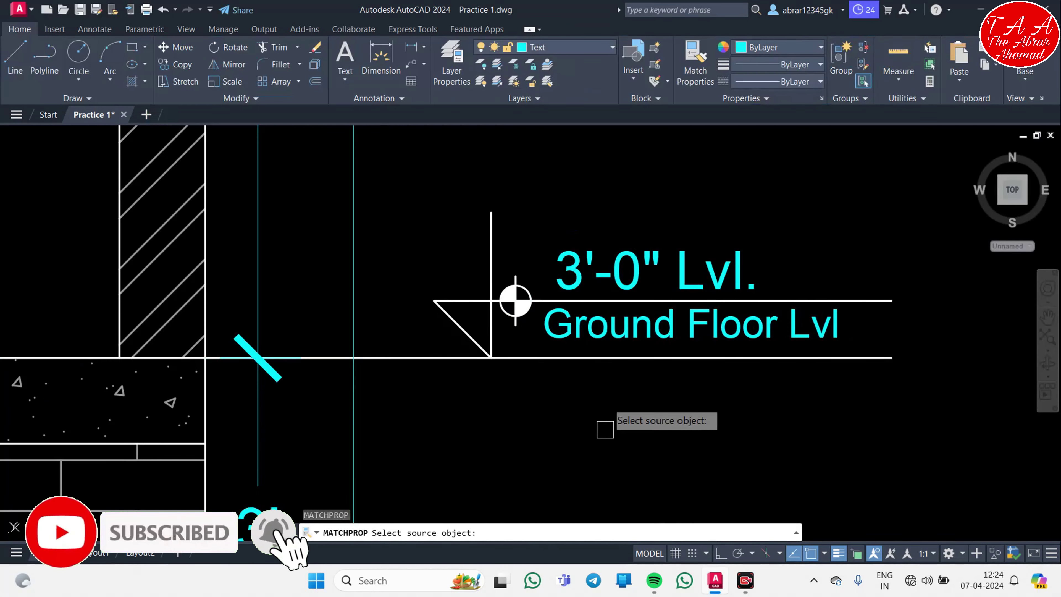
click(606, 319)
scroll(606, 319, down, 5)
scroll(614, 410, up, 6)
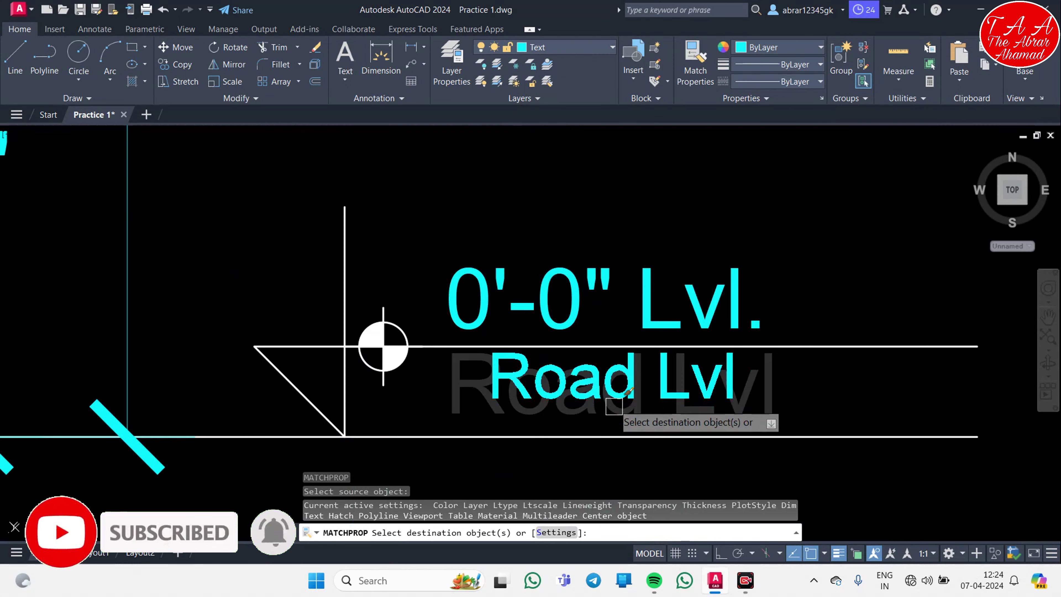
click(614, 405)
- Match a second Road Lvl label to Ground Floor Lvl's text properties
middle_drag(593, 190, 530, 437)
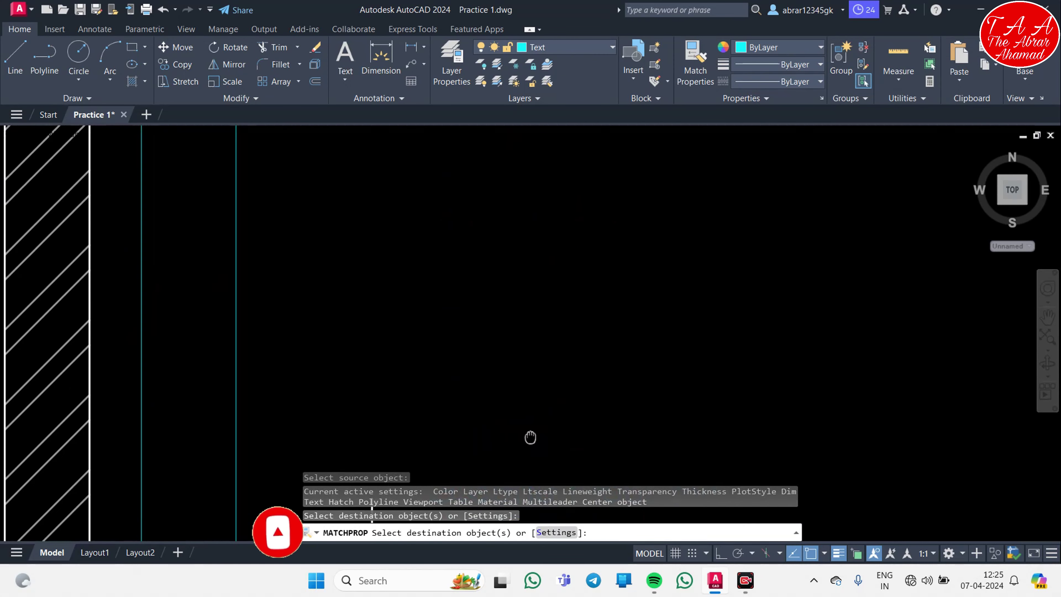
scroll(530, 292, down, 4)
scroll(535, 251, up, 6)
mouse_move(543, 192)
middle_down()
mouse_move(509, 412)
mouse_move(520, 201)
middle_up()
scroll(510, 412, down, 3)
scroll(522, 314, up, 3)
scroll(497, 376, up, 3)
click(522, 318)
scroll(523, 342, down, 5)
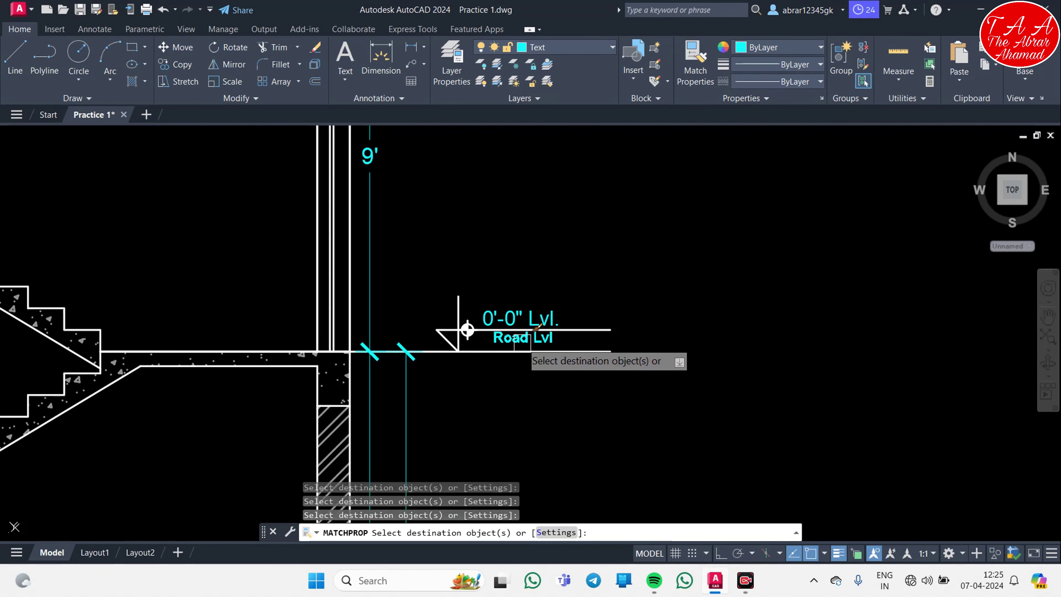
scroll(531, 293, down, 5)
scroll(564, 248, up, 6)
scroll(484, 438, down, 3)
scroll(505, 365, up, 2)
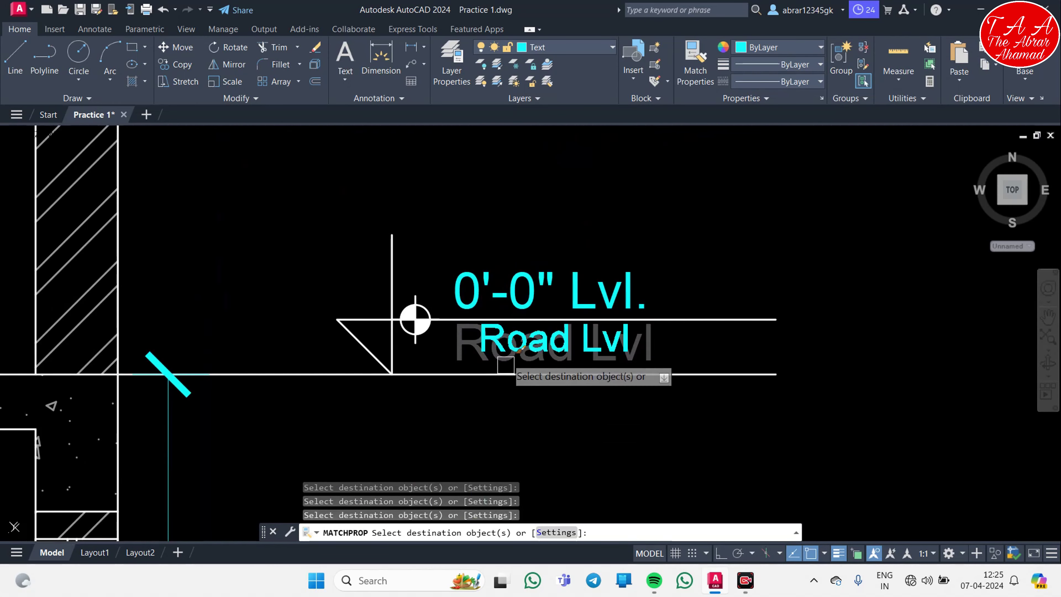
key(Escape)
scroll(505, 393, down, 1)
scroll(490, 467, down, 5)
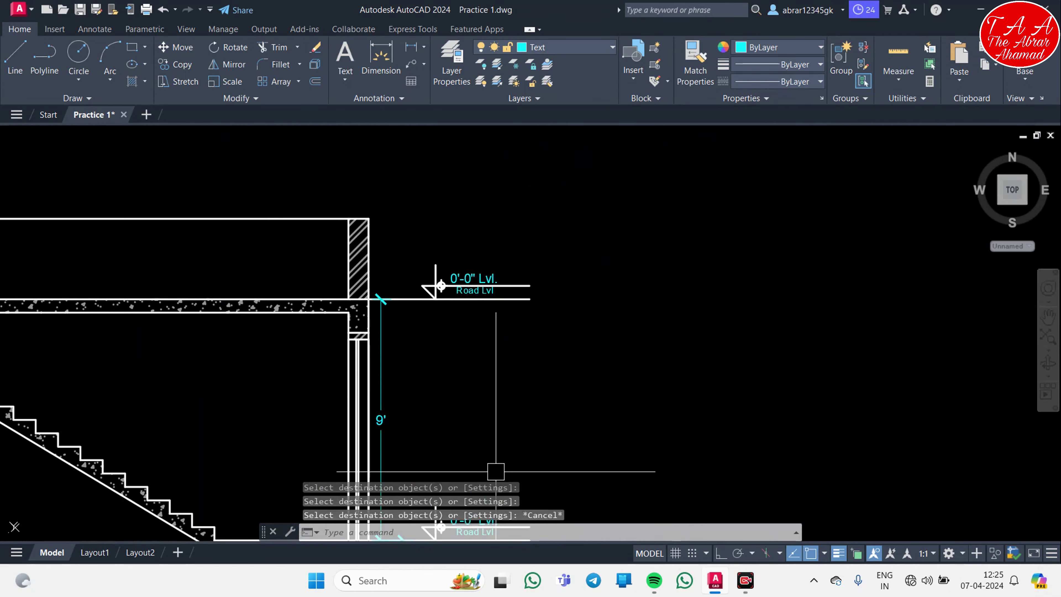
scroll(506, 238, down, 2)
scroll(469, 411, up, 8)
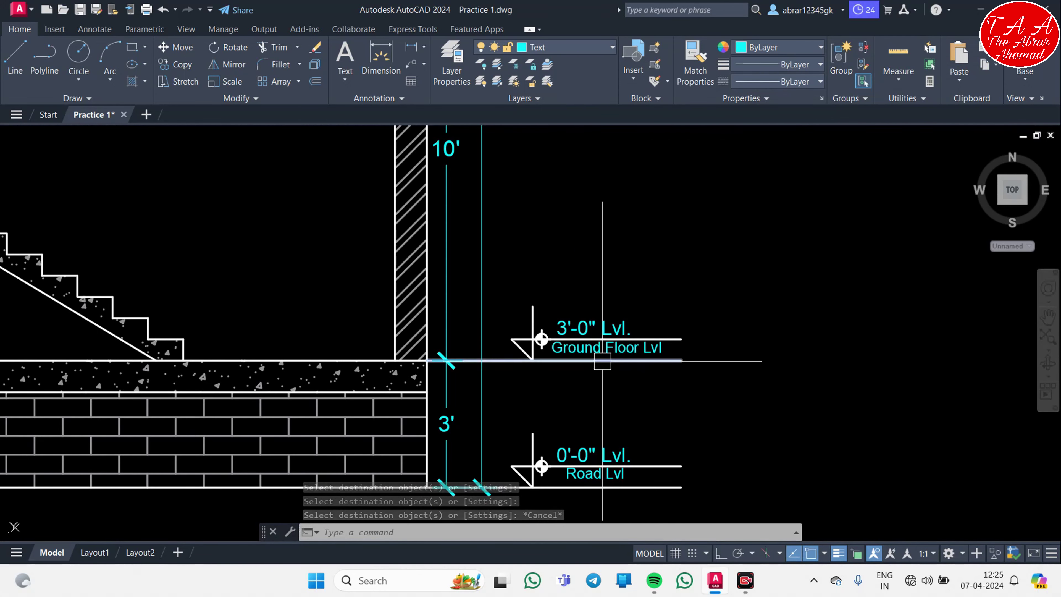
middle_drag(573, 345, 485, 402)
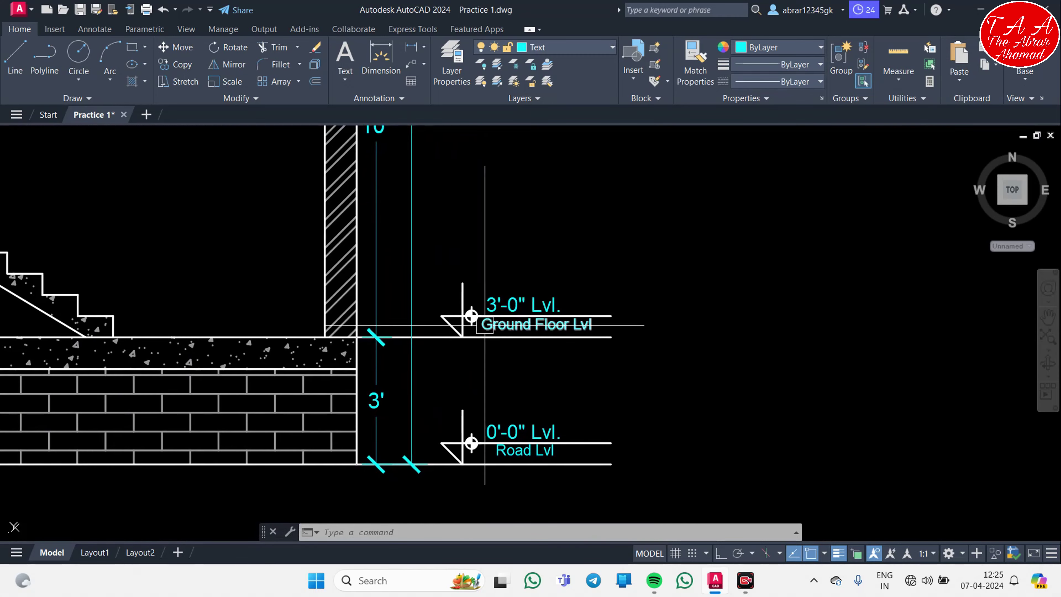
scroll(468, 385, down, 7)
scroll(455, 370, up, 8)
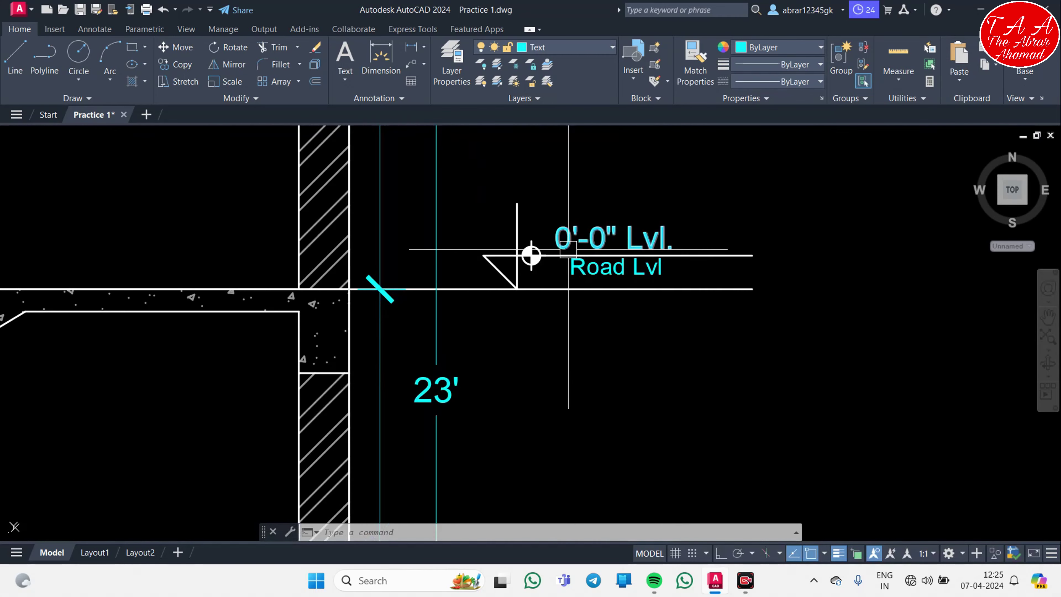
scroll(568, 250, up, 5)
- Change the copied marker's level value to 13'-0" Lvl
double_click(524, 299)
text(1)
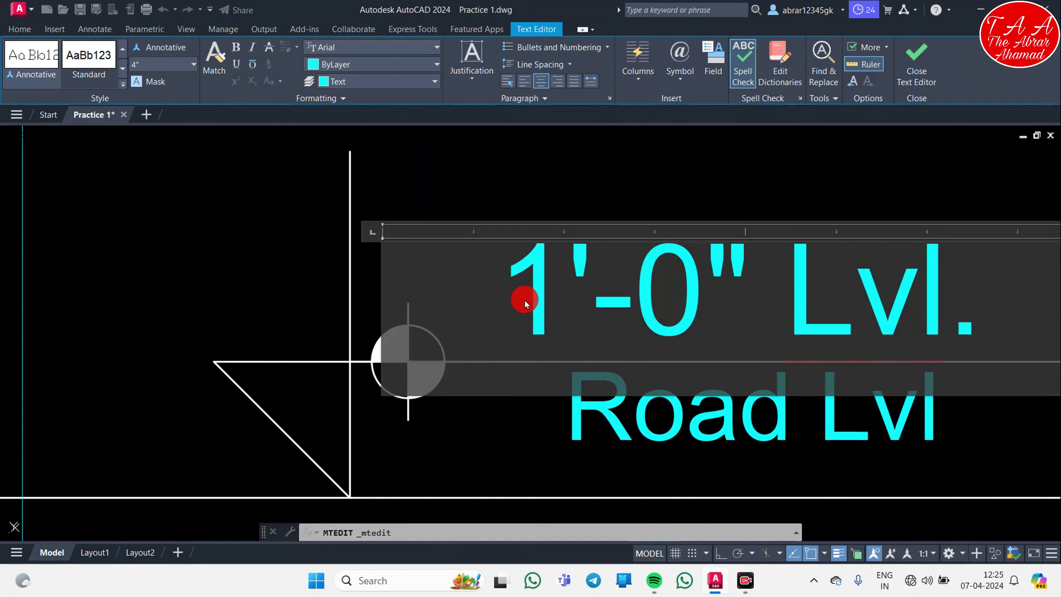
text(3)
scroll(570, 348, down, 3)
click(696, 288)
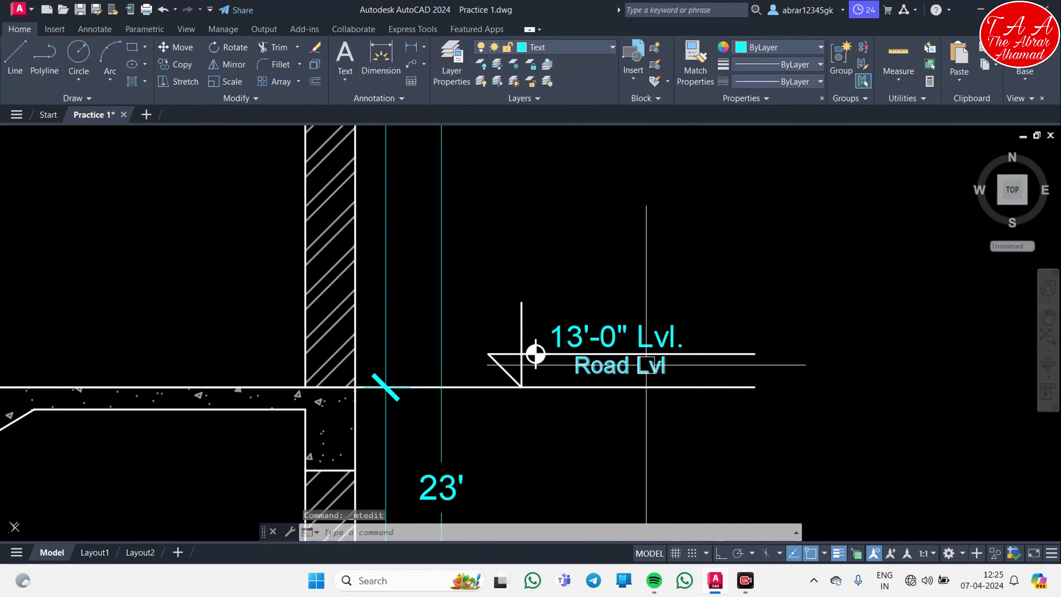
scroll(609, 368, up, 4)
- Rename the Road Lvl label to First Floor Lvl and move it into place
double_click(639, 368)
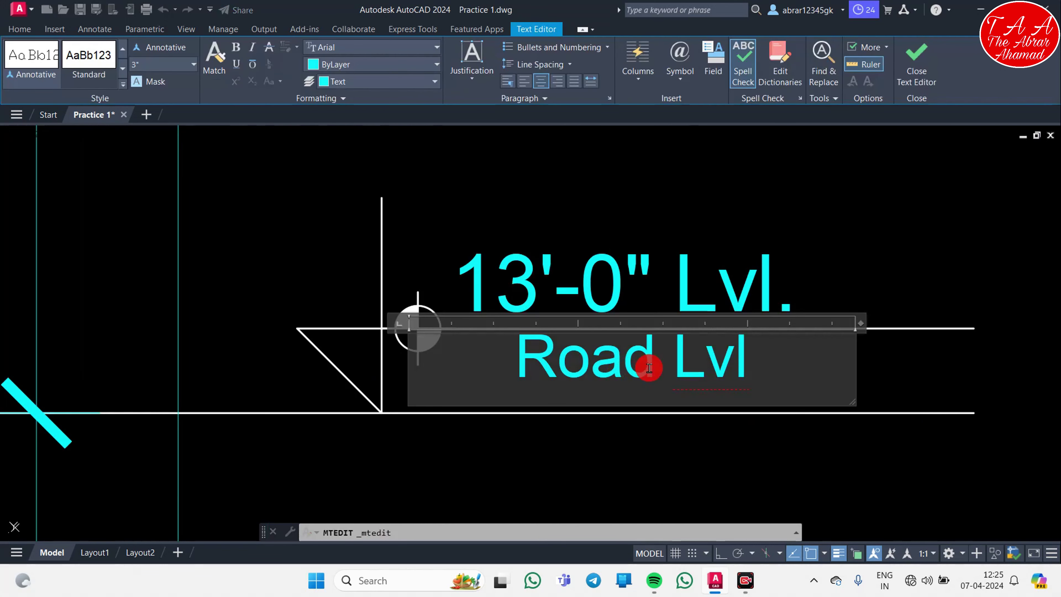
text(First Floor)
click(617, 394)
scroll(618, 393, down, 2)
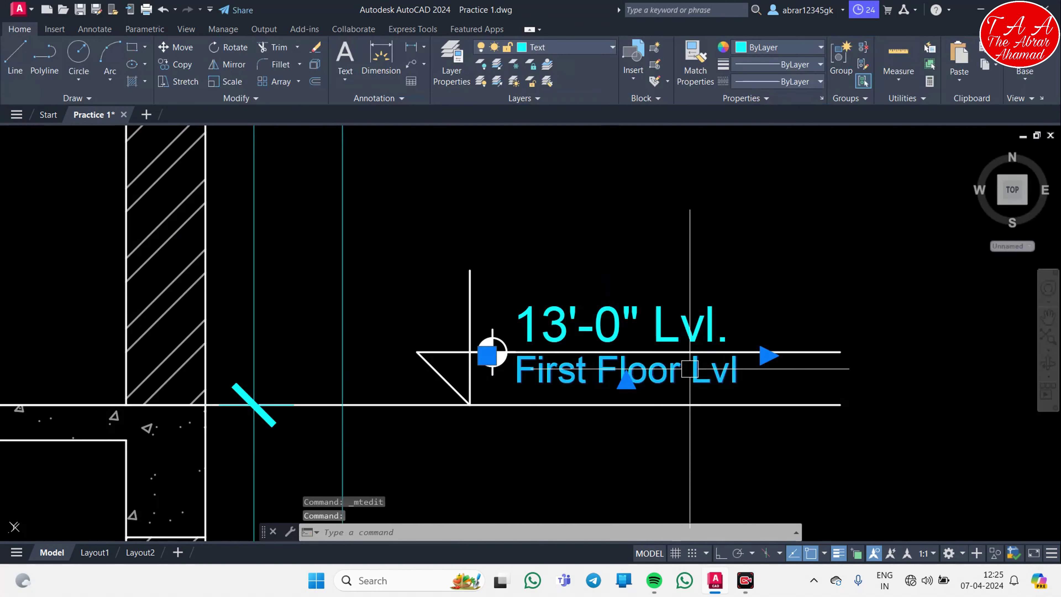
text(m)
key(Return)
click(673, 472)
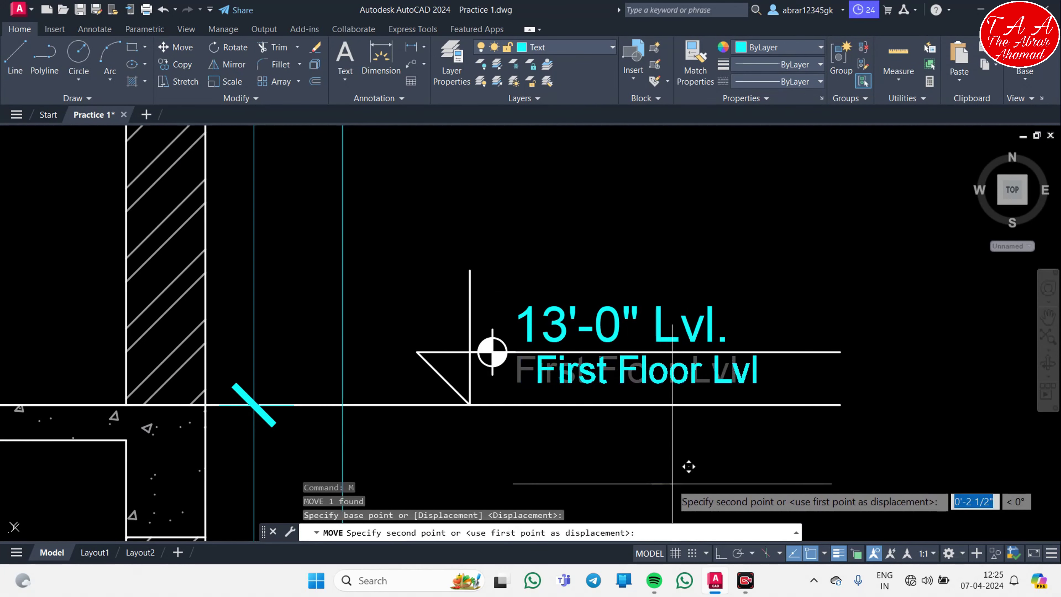
scroll(626, 376, down, 2)
scroll(583, 382, down, 1)
mouse_move(582, 381)
middle_down()
mouse_move(524, 537)
mouse_move(505, 477)
middle_up()
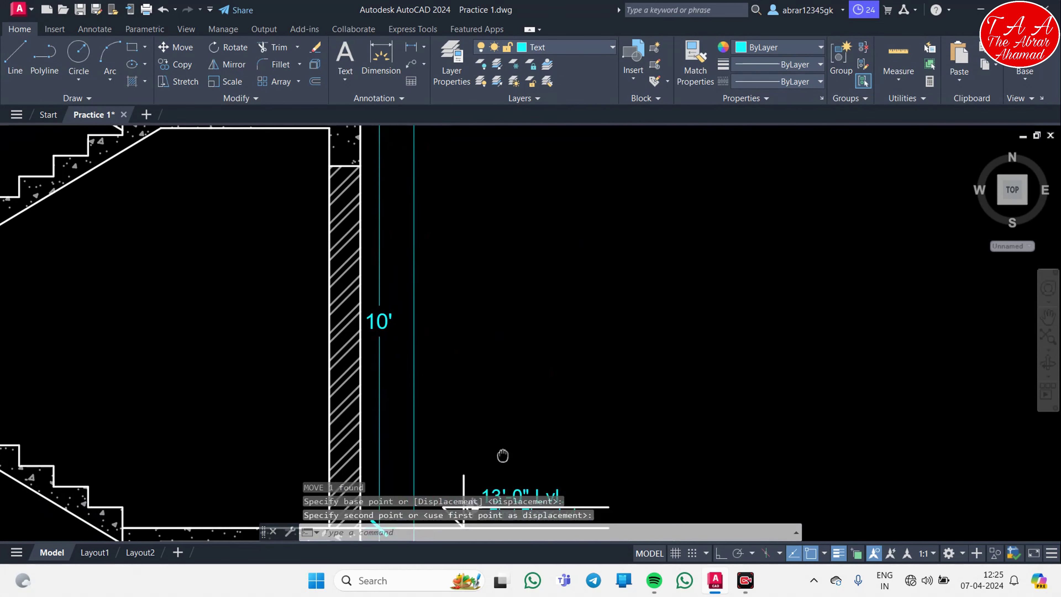
scroll(502, 418, down, 3)
scroll(499, 305, up, 3)
scroll(499, 304, up, 2)
- Change the next marker to 23'-0" Lvl. with the label Second Floor Lvl
key(Escape)
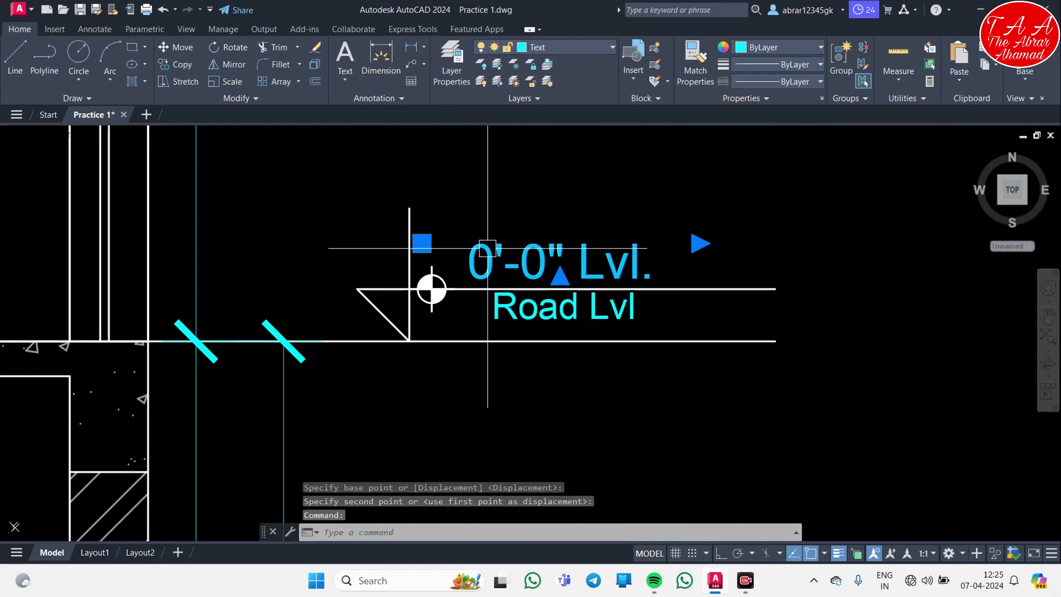
double_click(484, 279)
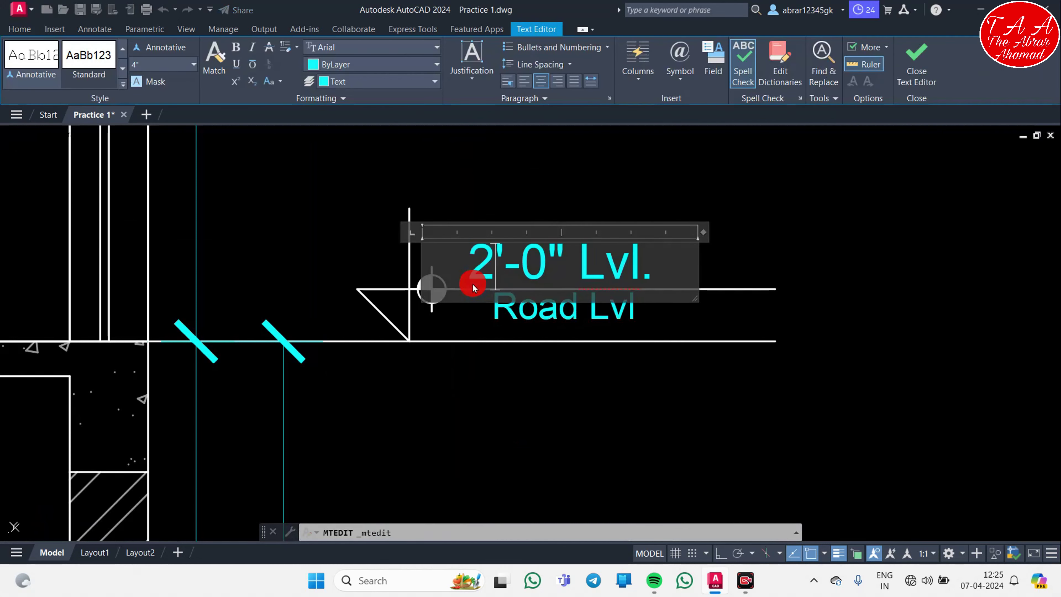
text(3)
click(580, 359)
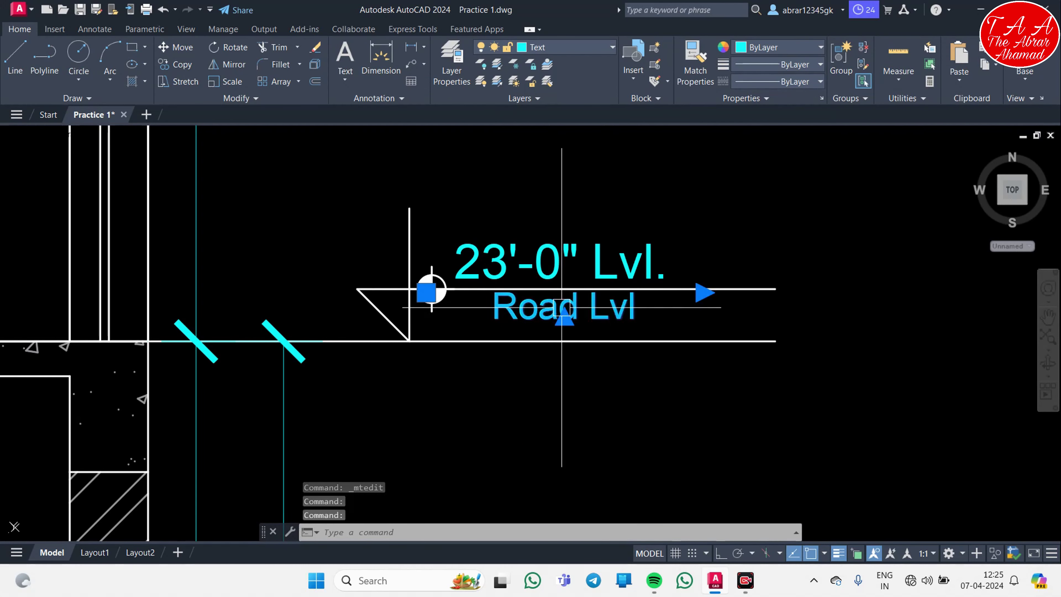
double_click(561, 308)
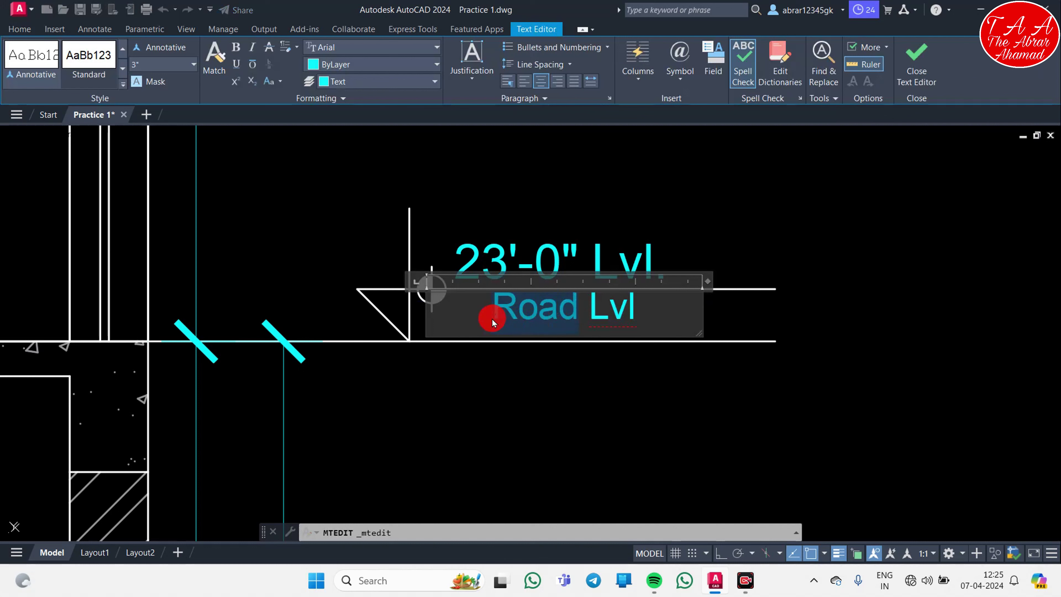
text(Se)
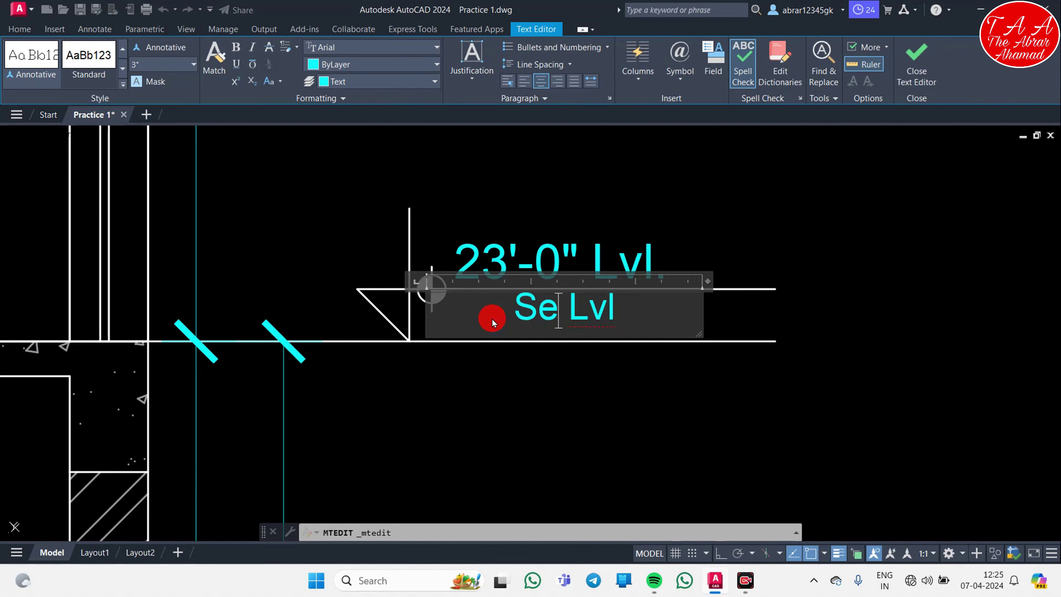
text(cond Floor)
key(ctrl+Return)
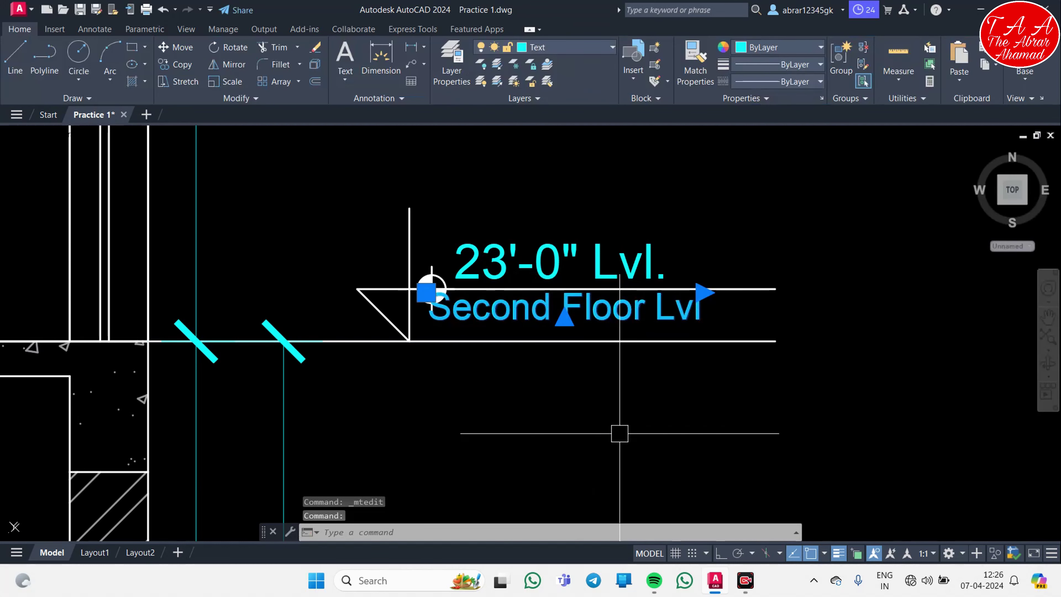
- Move the Second Floor Lvl label twice to seat it beneath the marker
text(m)
key(Return)
click(651, 434)
click(687, 434)
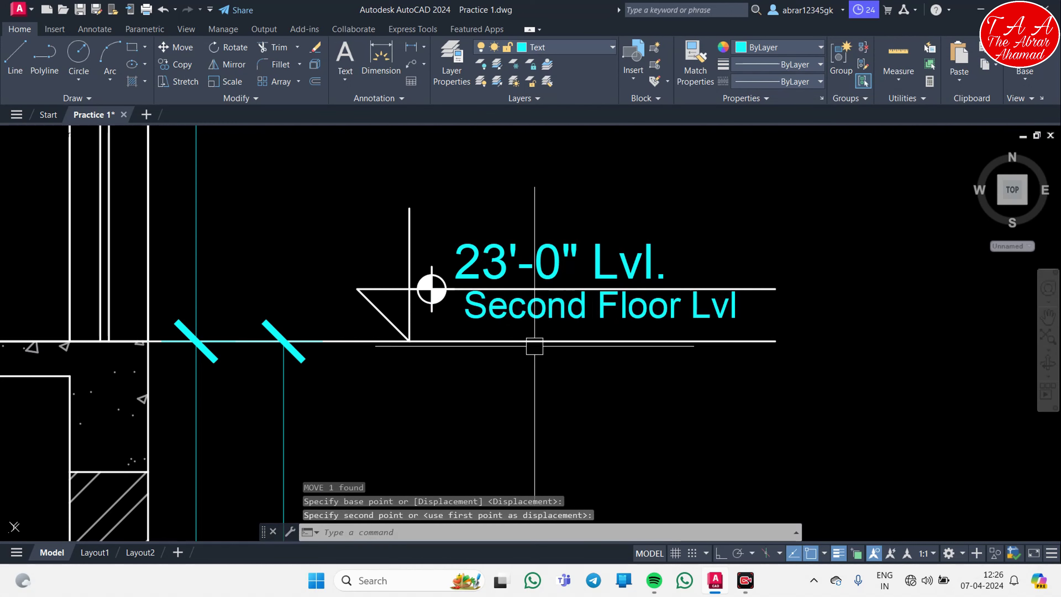
scroll(534, 346, down, 3)
click(617, 348)
key(Return)
click(645, 385)
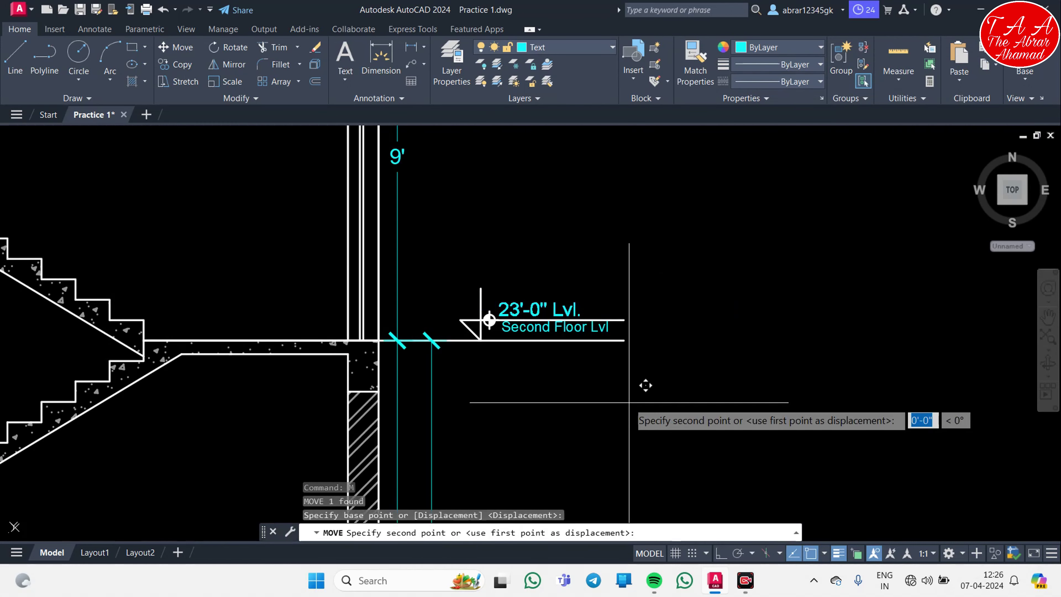
click(489, 318)
scroll(509, 322, down, 3)
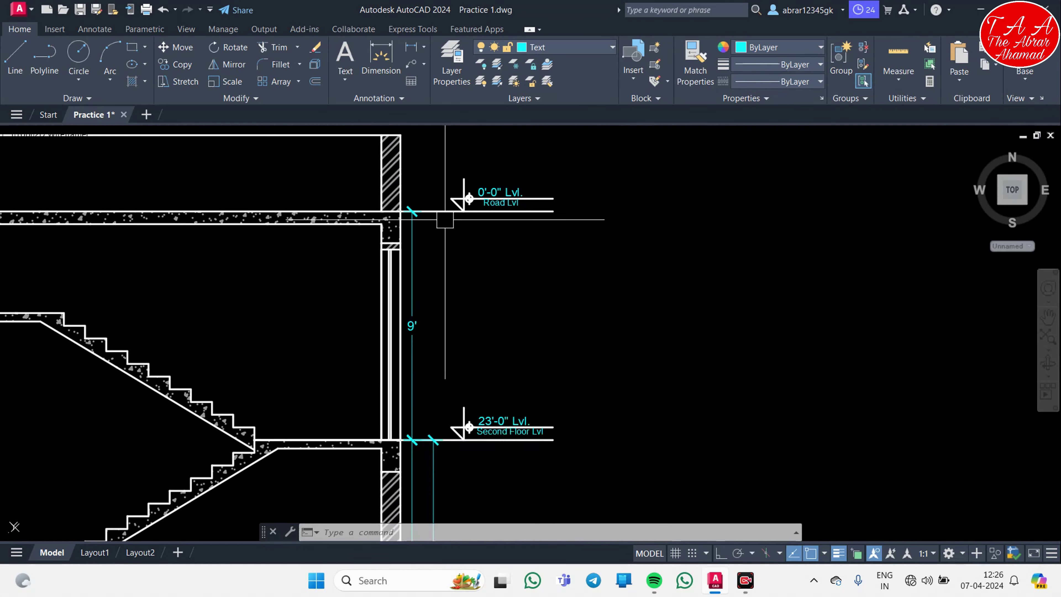
- Change the next marker's level value from 0'-0" to 32'-0" Lvl
scroll(474, 167, up, 5)
click(485, 325)
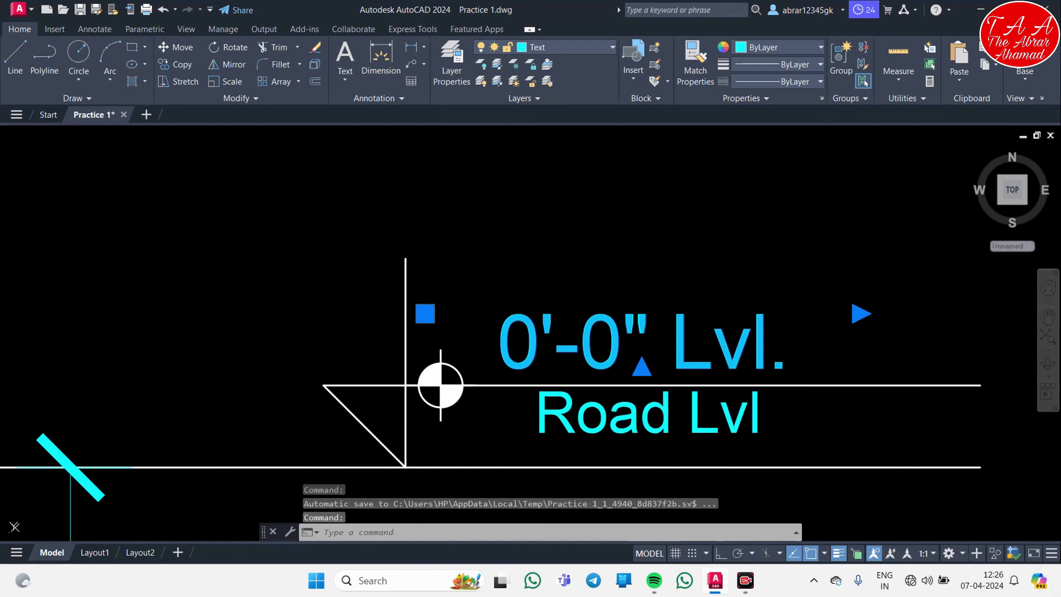
double_click(541, 346)
text(32)
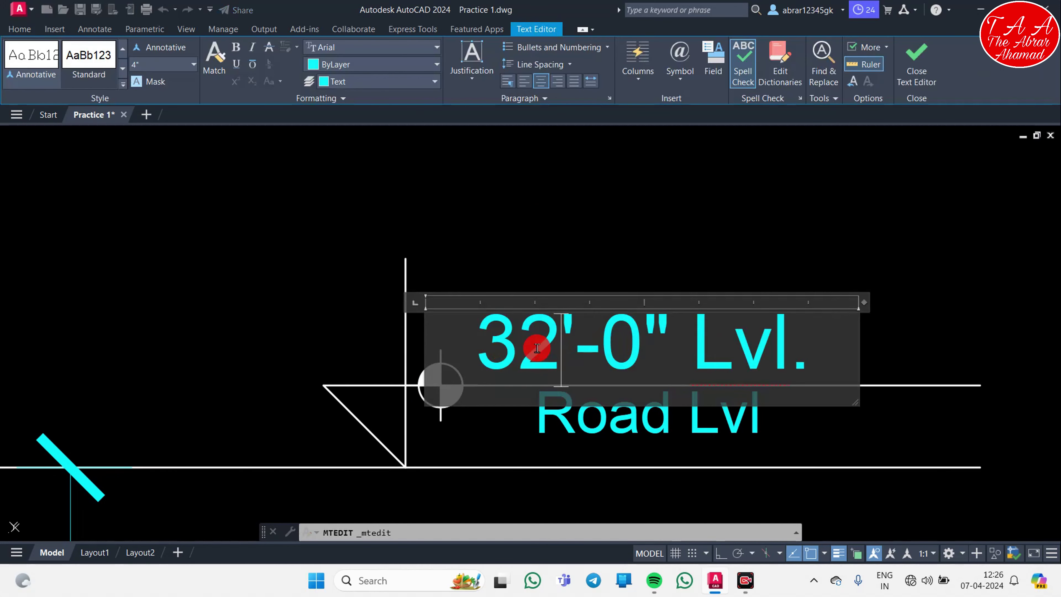
click(584, 282)
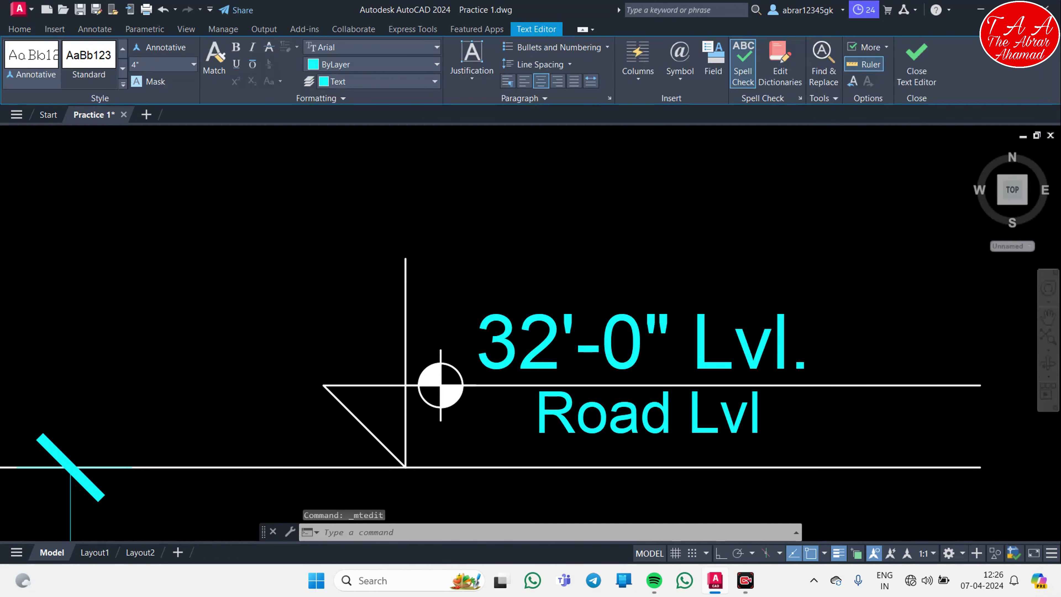
scroll(623, 443, down, 2)
scroll(568, 344, up, 2)
scroll(568, 344, up, 2)
- Replace 'Road' with 'Mumty' so the label reads Mumty Lvl, then recheck it
double_click(604, 250)
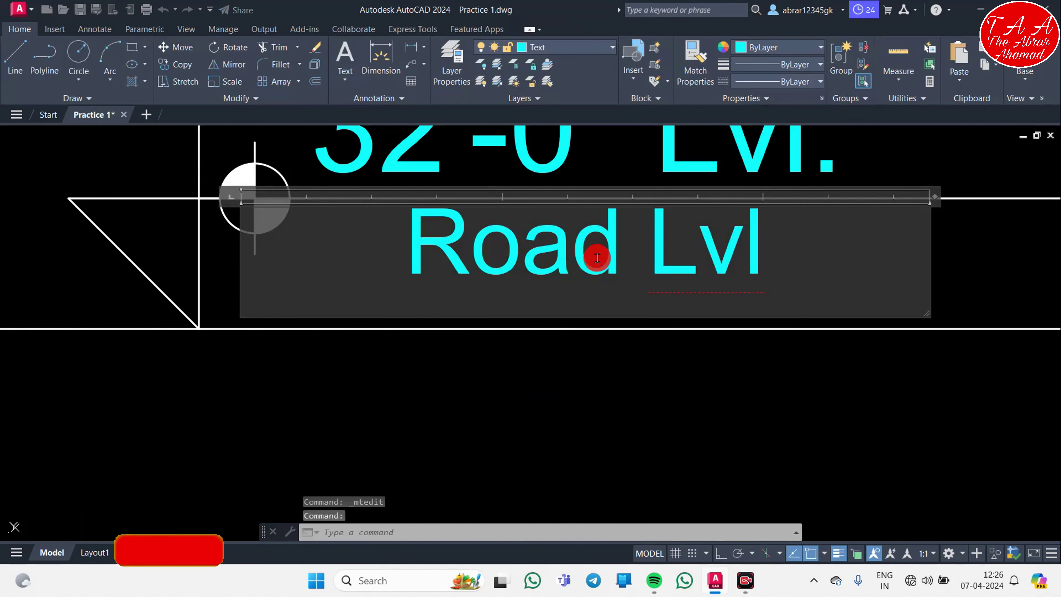
drag(622, 251, 496, 274)
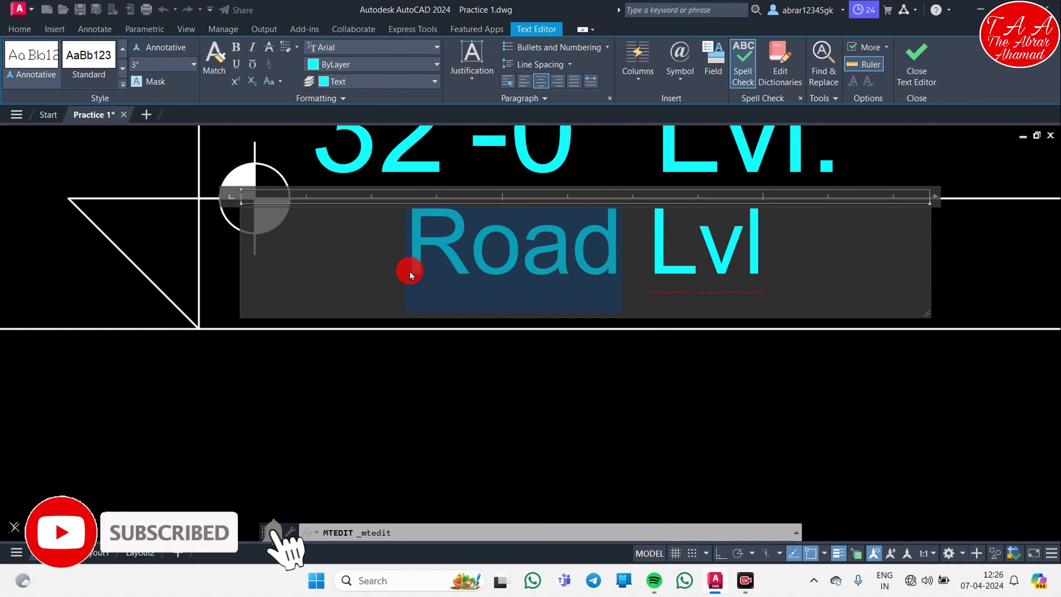
text(F)
key(BackSpace)
text(Mumty)
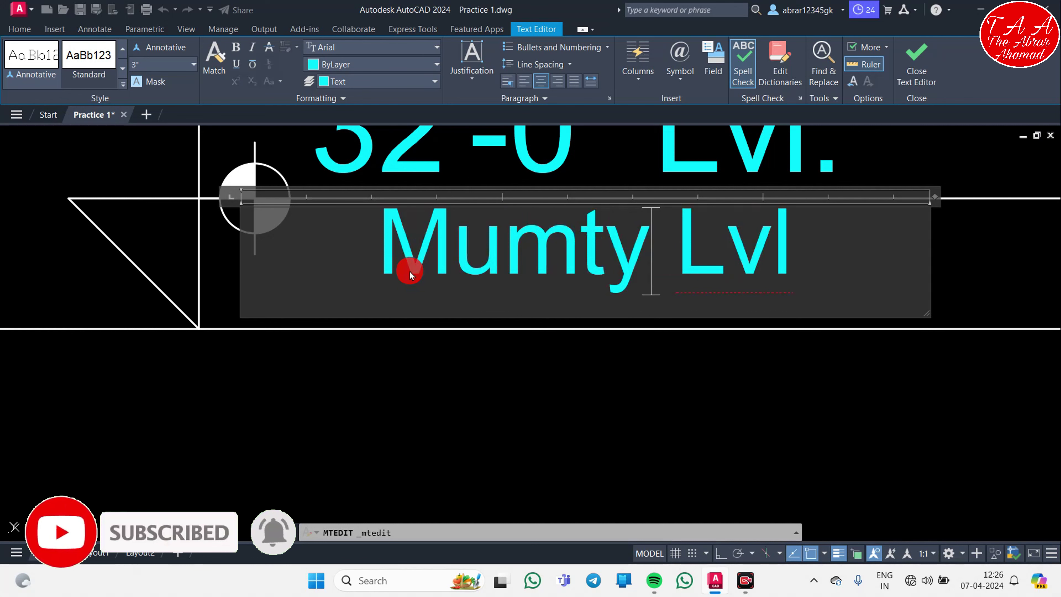
click(366, 432)
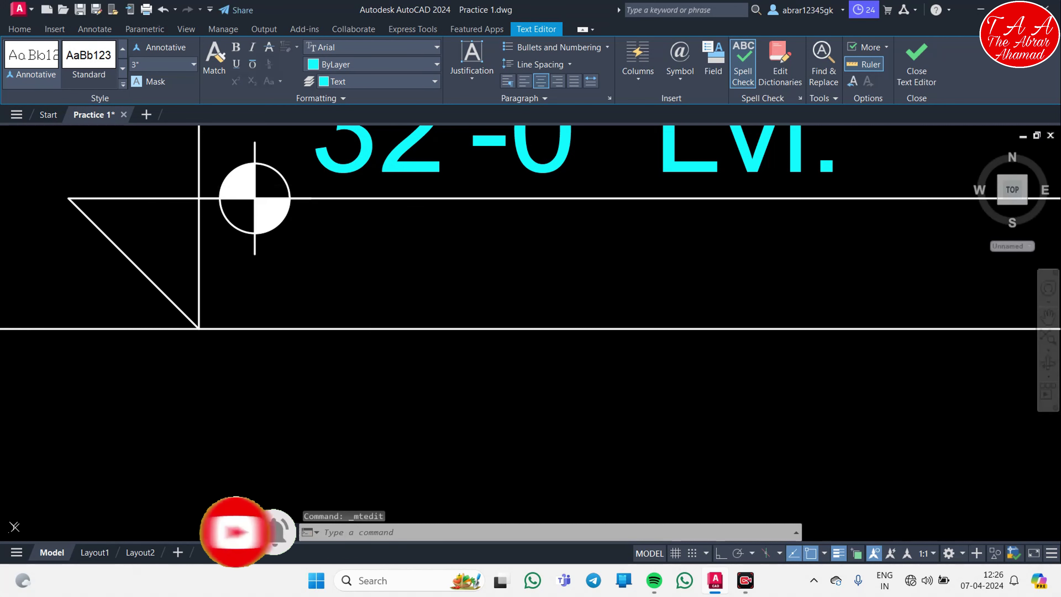
scroll(365, 432, down, 5)
scroll(481, 448, down, 2)
scroll(633, 286, up, 2)
scroll(633, 286, up, 4)
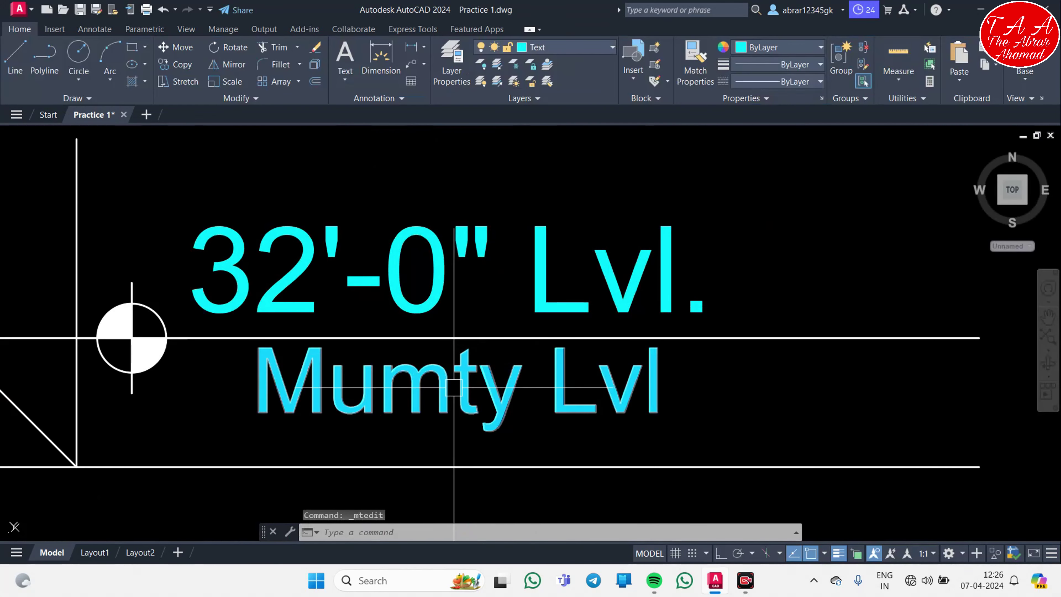
double_click(485, 408)
click(545, 260)
scroll(545, 260, down, 3)
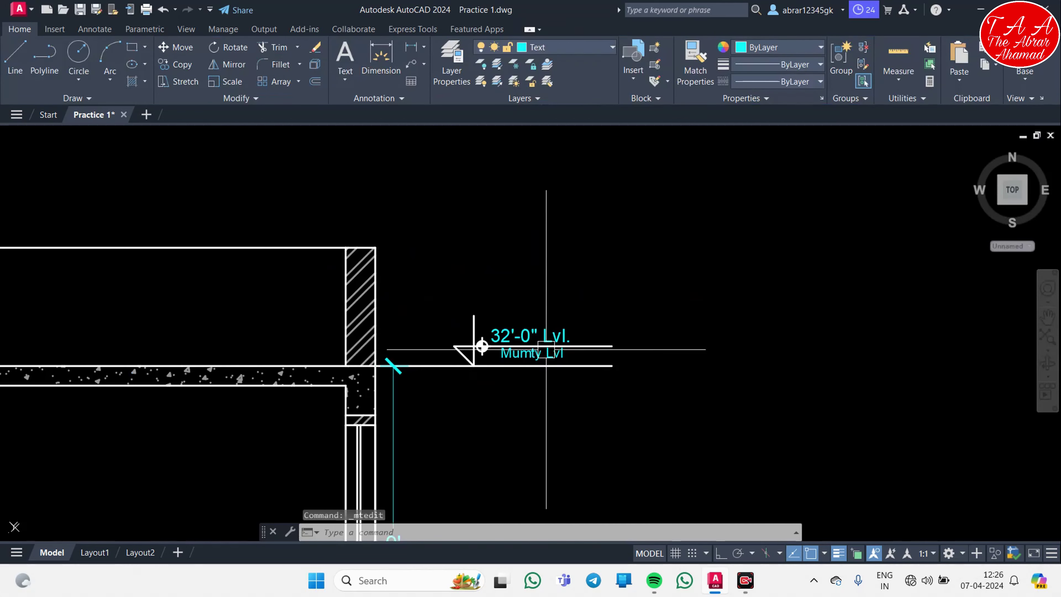
scroll(550, 267, down, 1)
scroll(552, 315, down, 3)
mouse_move(551, 315)
middle_down()
mouse_move(609, 314)
mouse_move(622, 298)
middle_up()
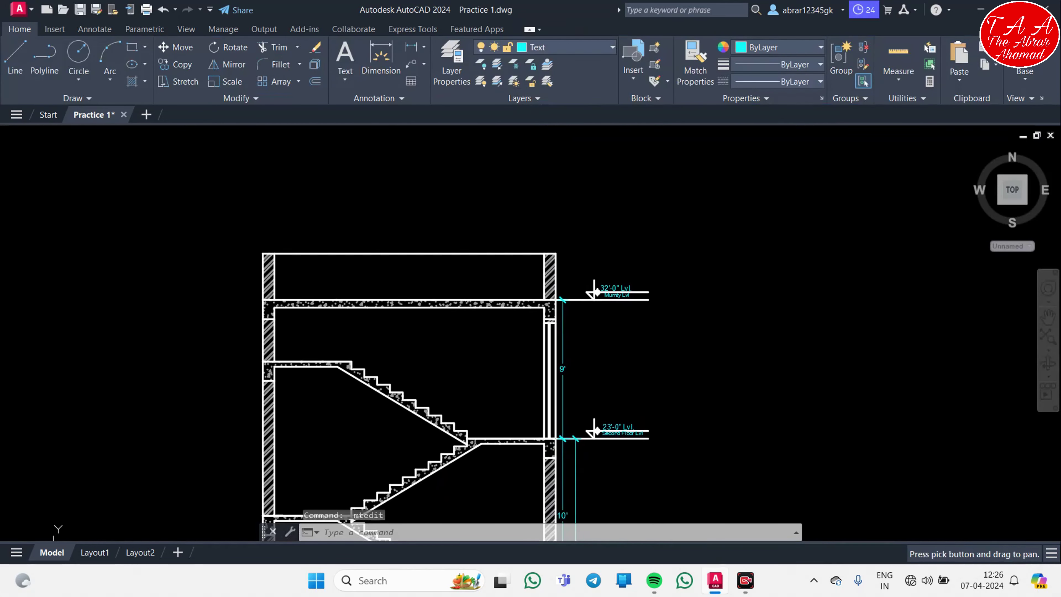
scroll(502, 316, up, 8)
mouse_move(513, 300)
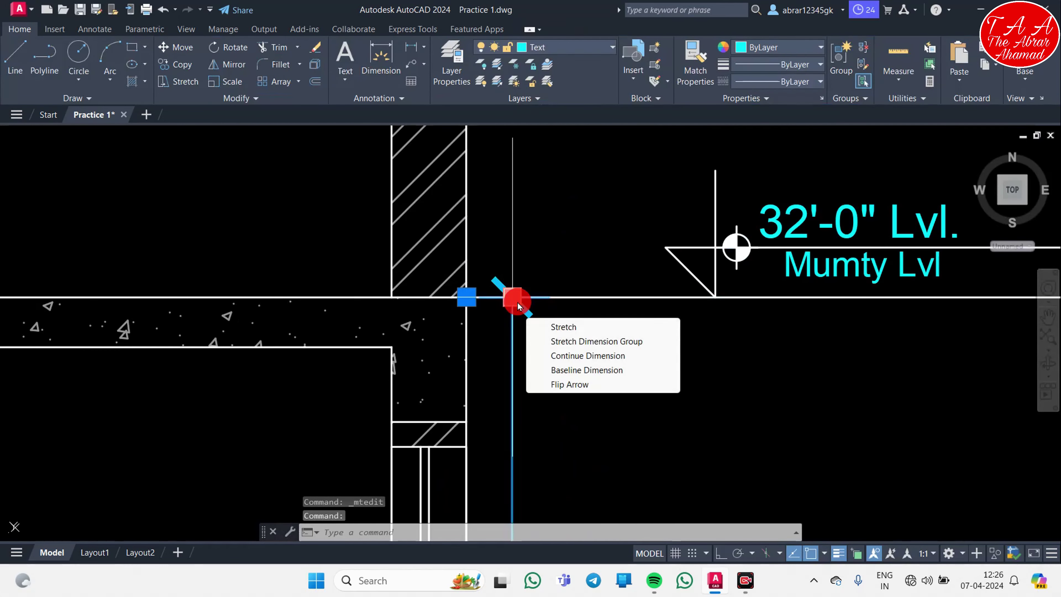
- Continue the vertical dimension chain with a 3' dimension to the parapet top
click(552, 356)
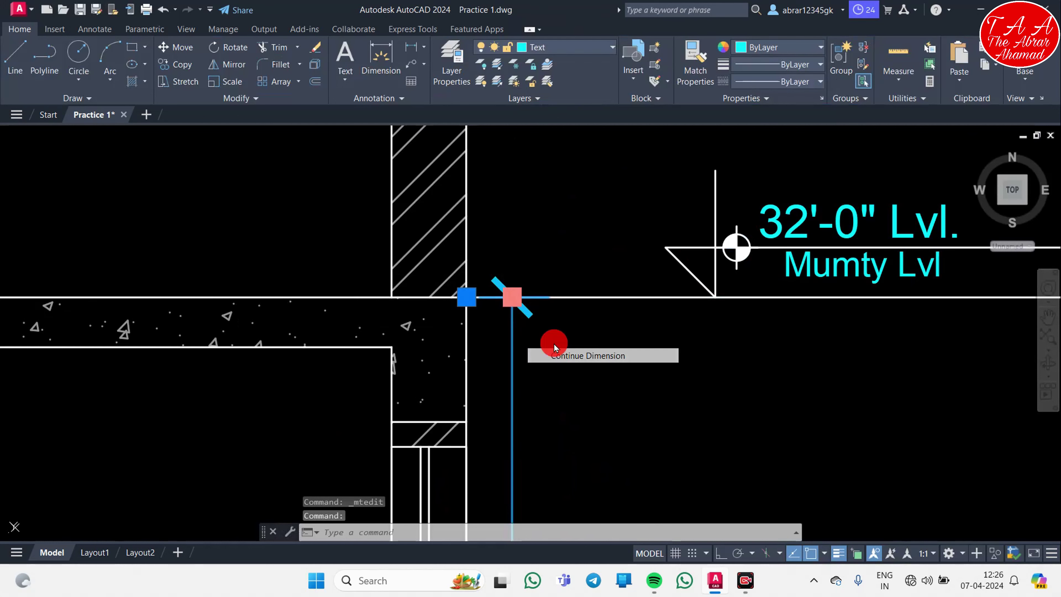
scroll(519, 384, down, 1)
scroll(485, 253, down, 2)
key(Escape)
scroll(484, 253, down, 2)
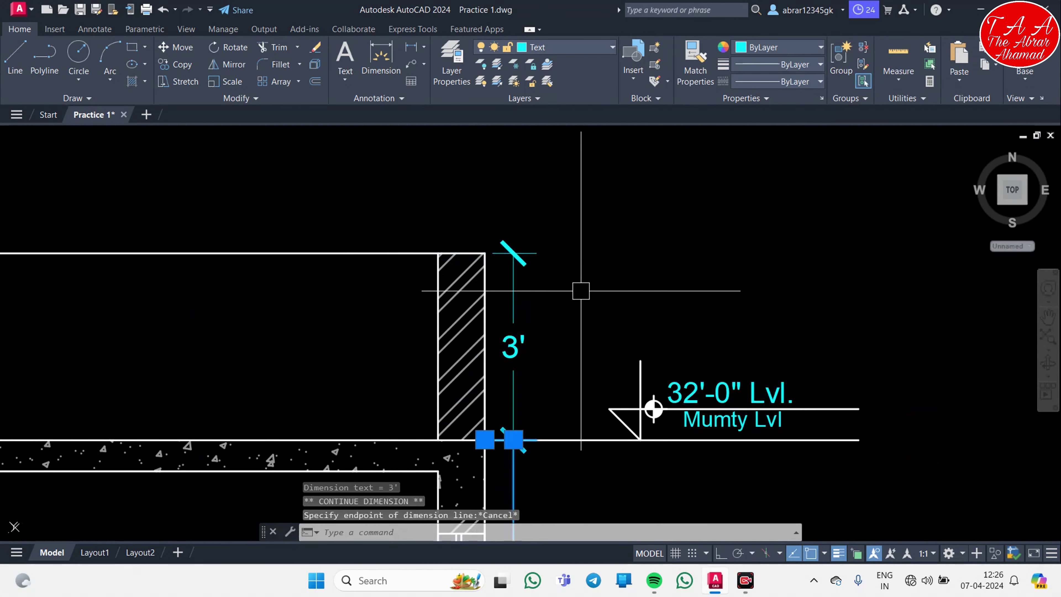
scroll(581, 225, down, 2)
middle_drag(352, 226, 514, 292)
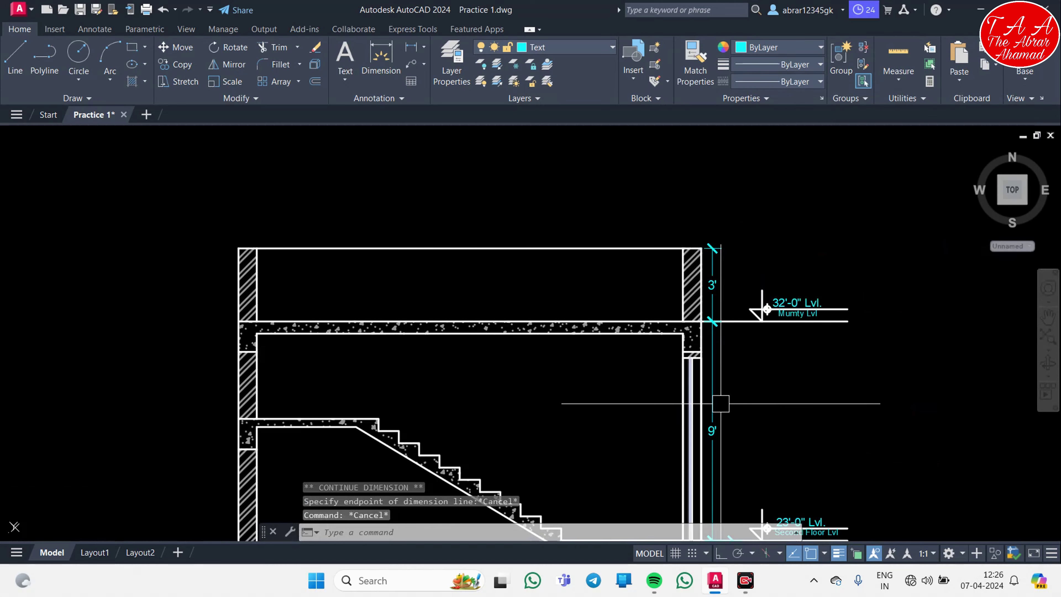
scroll(738, 354, down, 4)
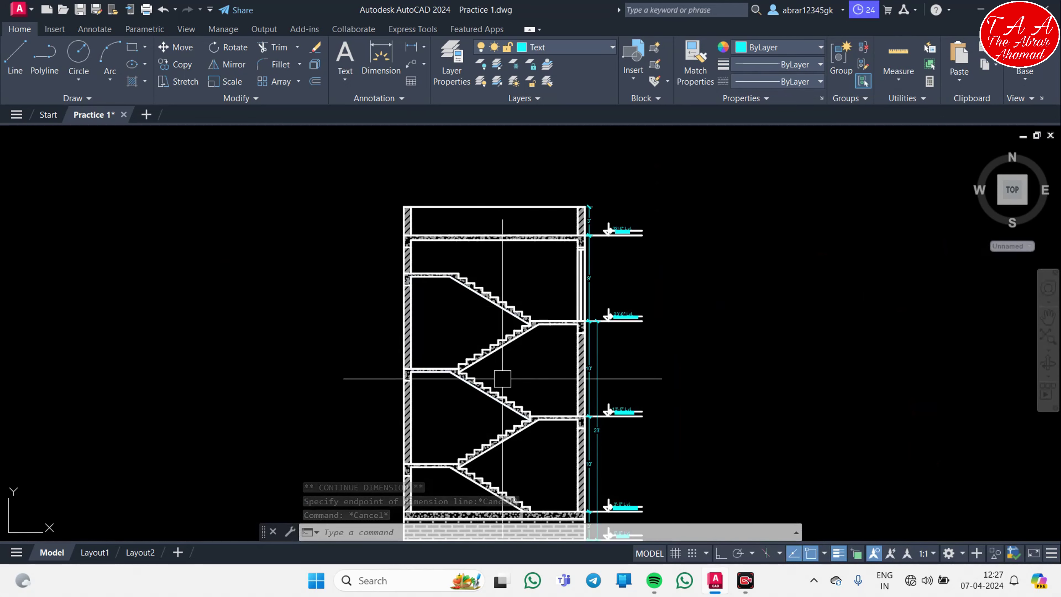
middle_drag(612, 529, 612, 412)
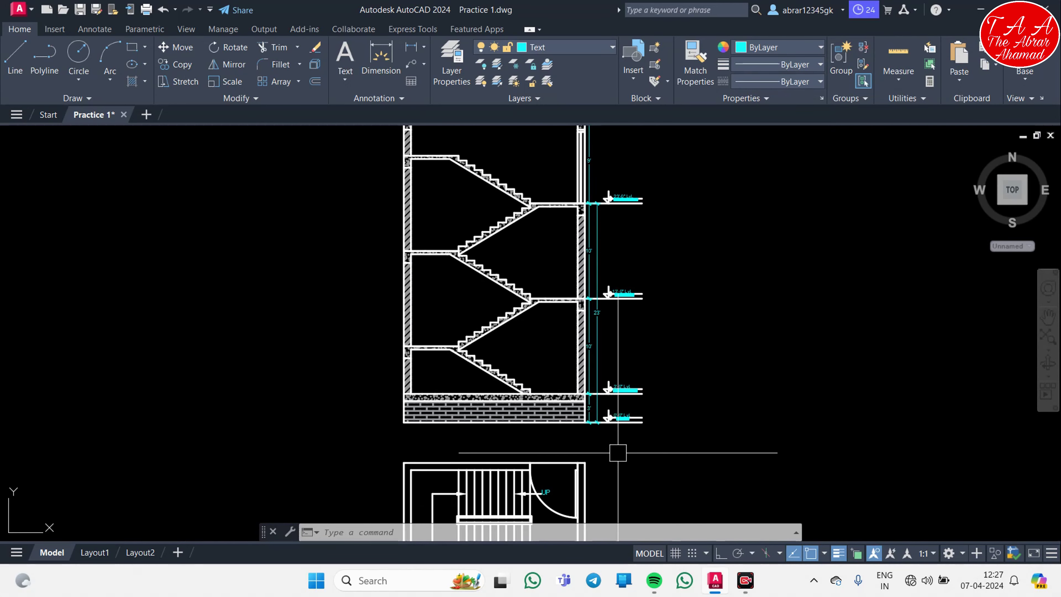
scroll(617, 453, up, 3)
scroll(611, 391, up, 5)
click(714, 382)
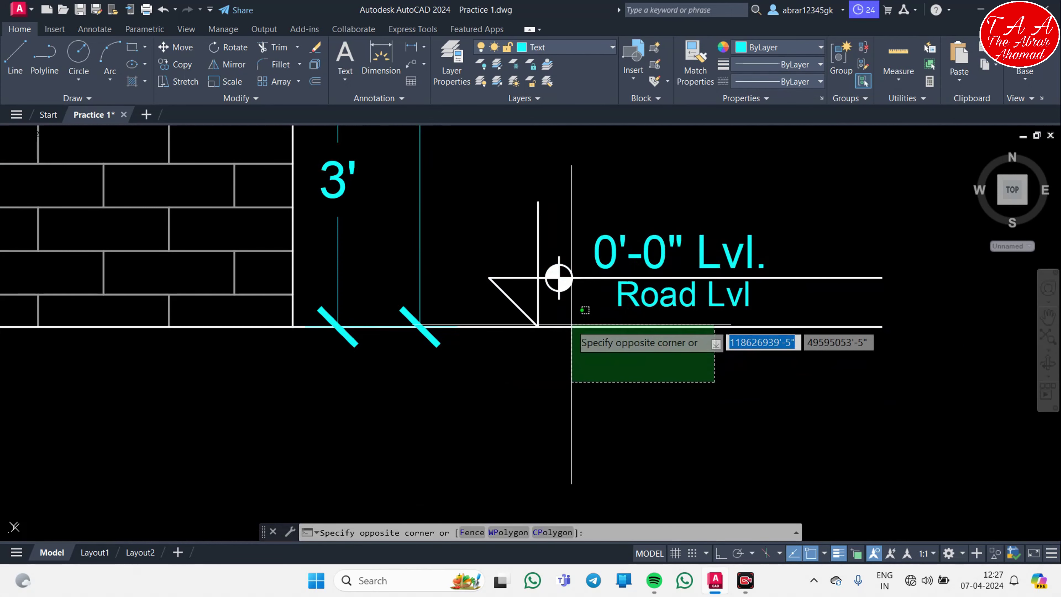
- Mirror the 0'-0" Lvl. marker about the section's centre line, keeping the original
click(571, 325)
click(530, 298)
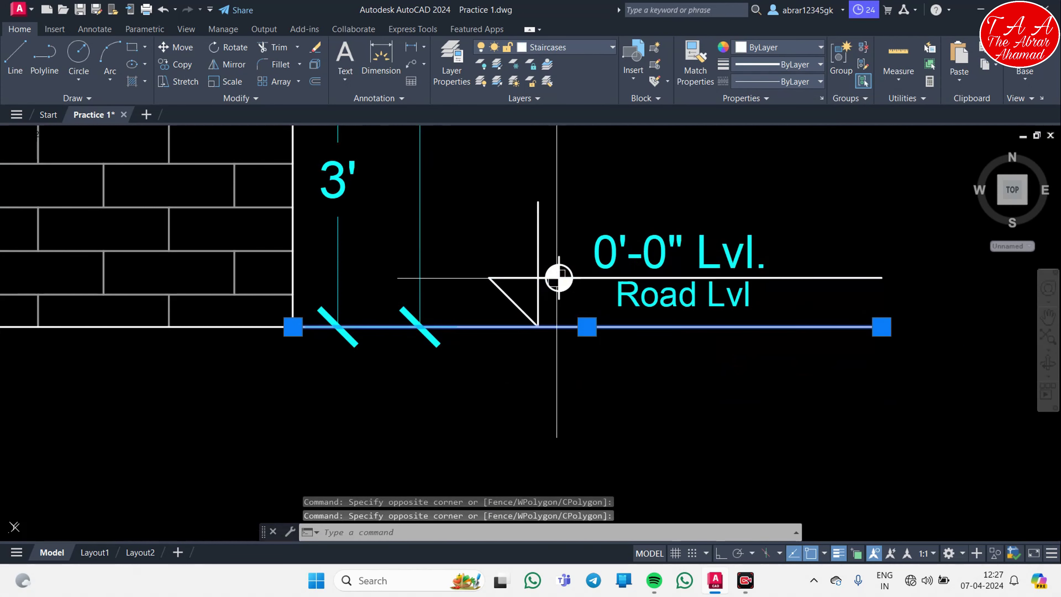
click(543, 258)
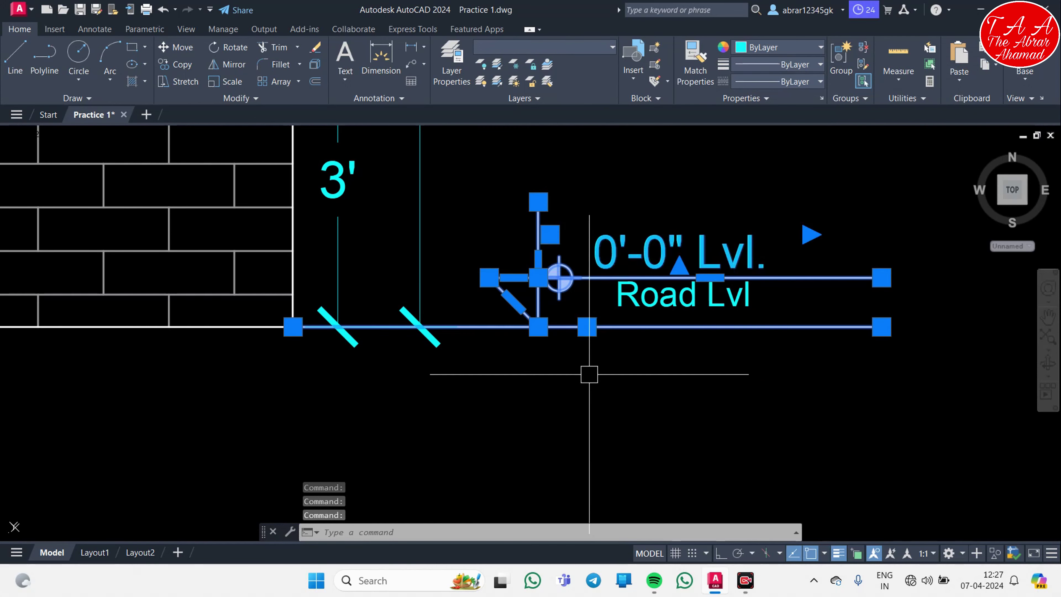
scroll(589, 374, down, 5)
scroll(540, 391, up, 1)
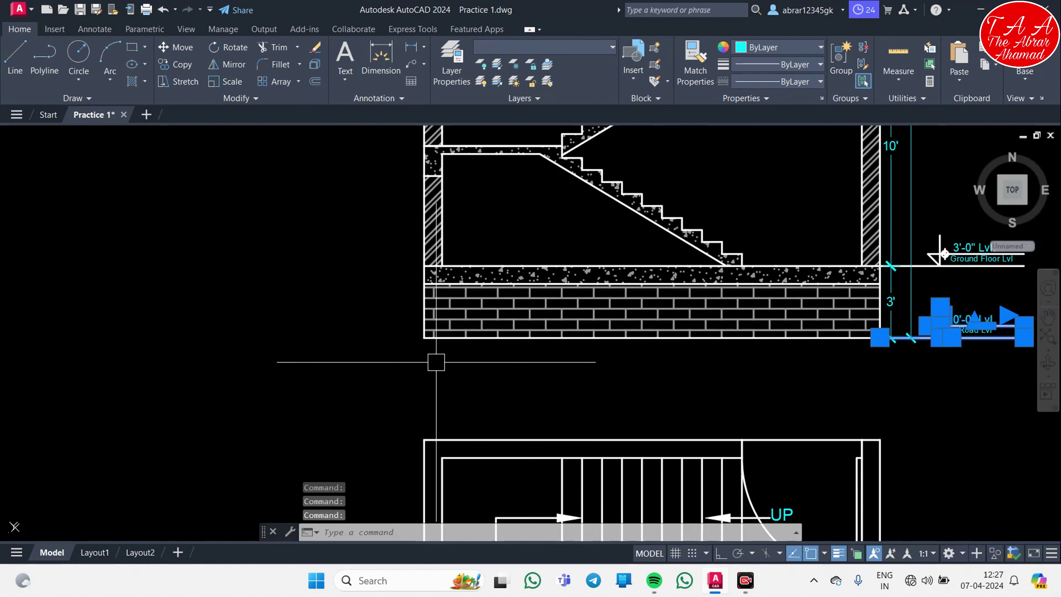
text(mi)
key(Return)
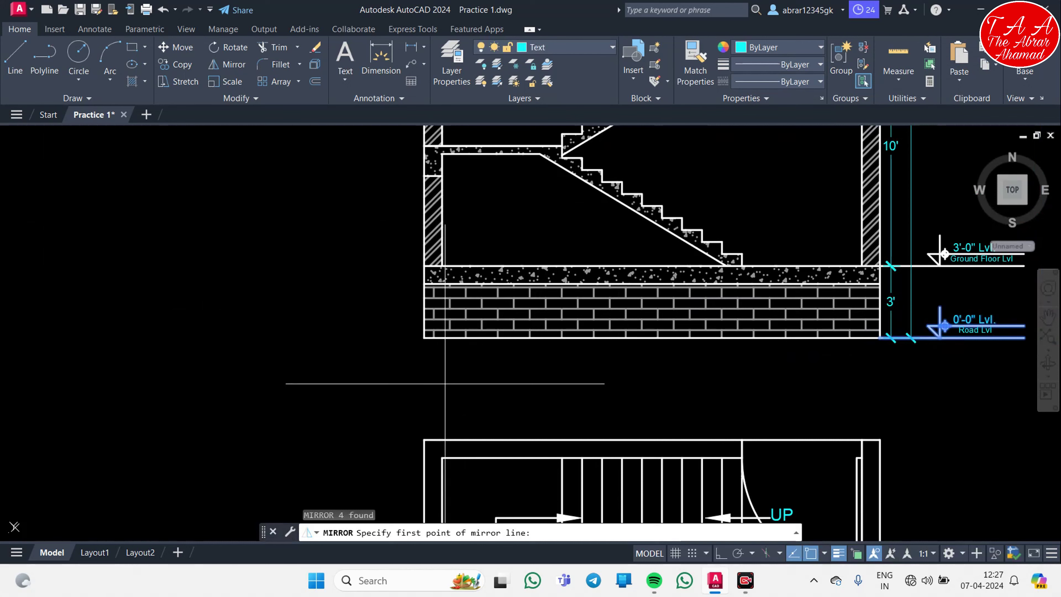
click(652, 334)
click(654, 372)
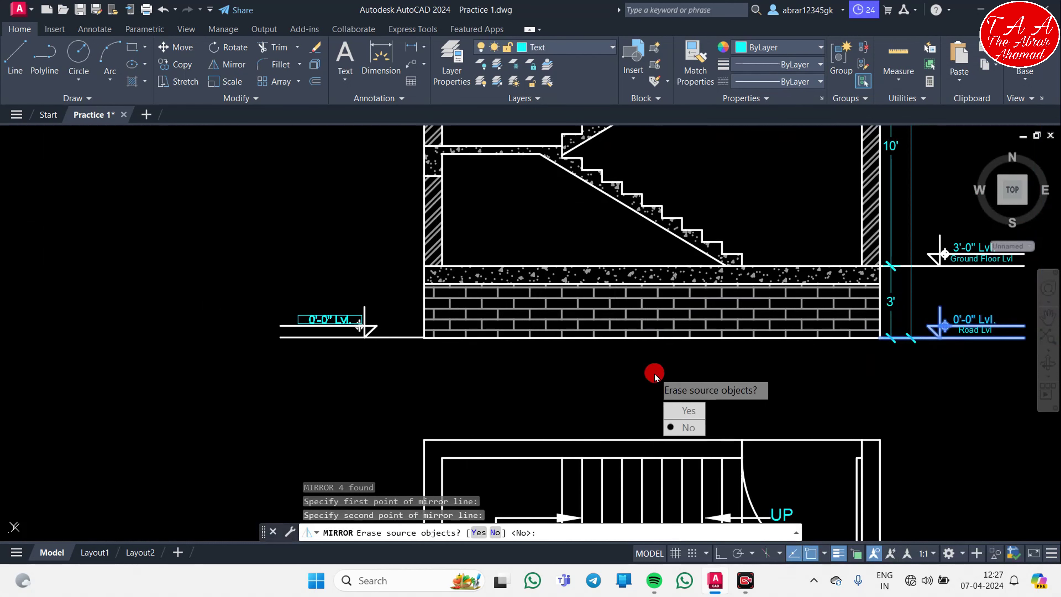
text(n)
key(Return)
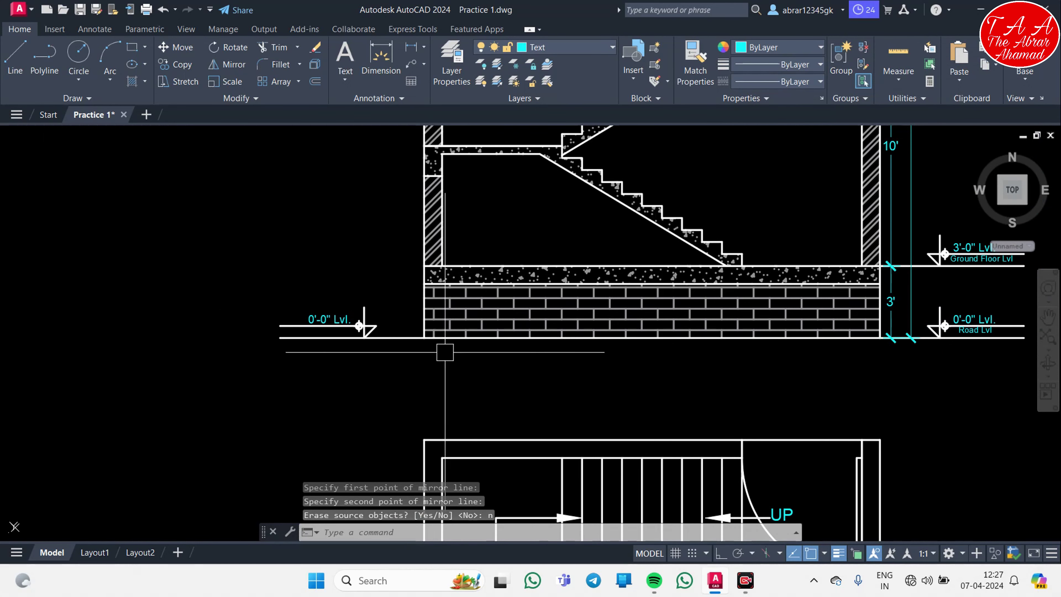
scroll(334, 336, up, 2)
click(407, 508)
- Copy the left 0'-0" Lvl. marker up to the next two floor levels
click(240, 218)
text(co)
key(Return)
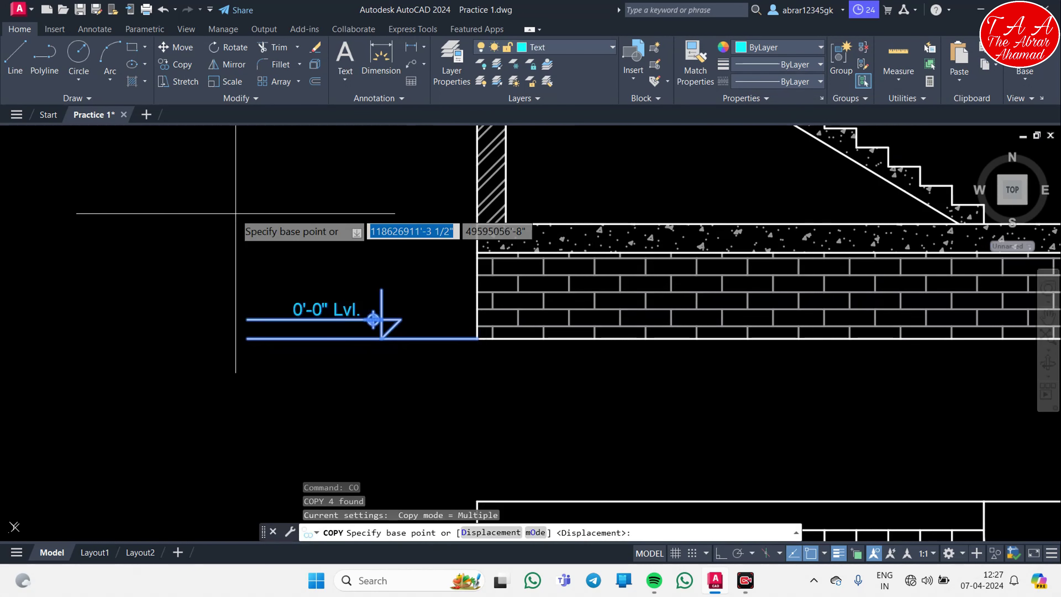
click(477, 338)
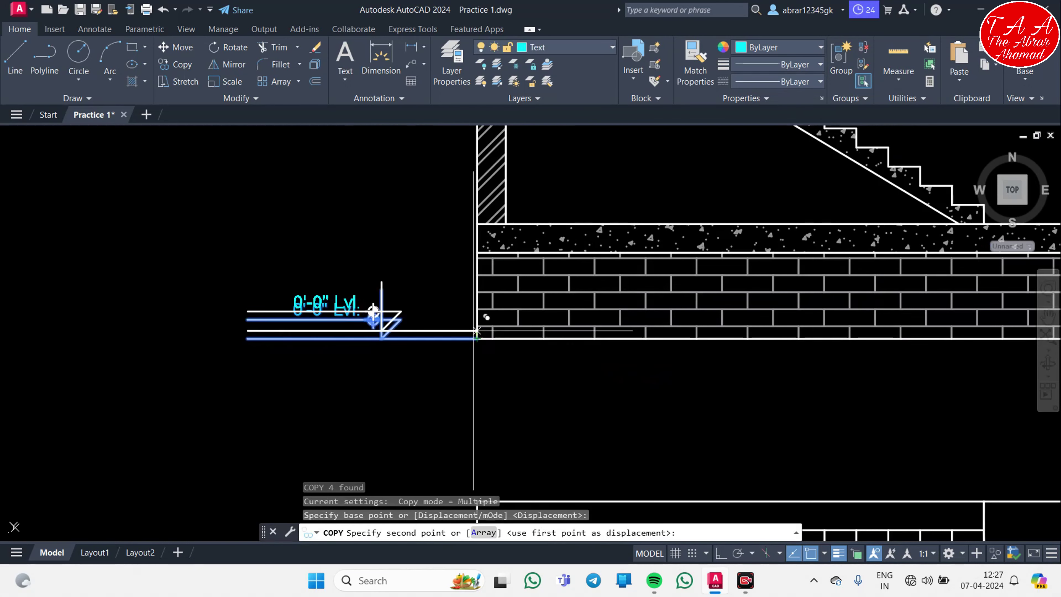
scroll(481, 228, up, 5)
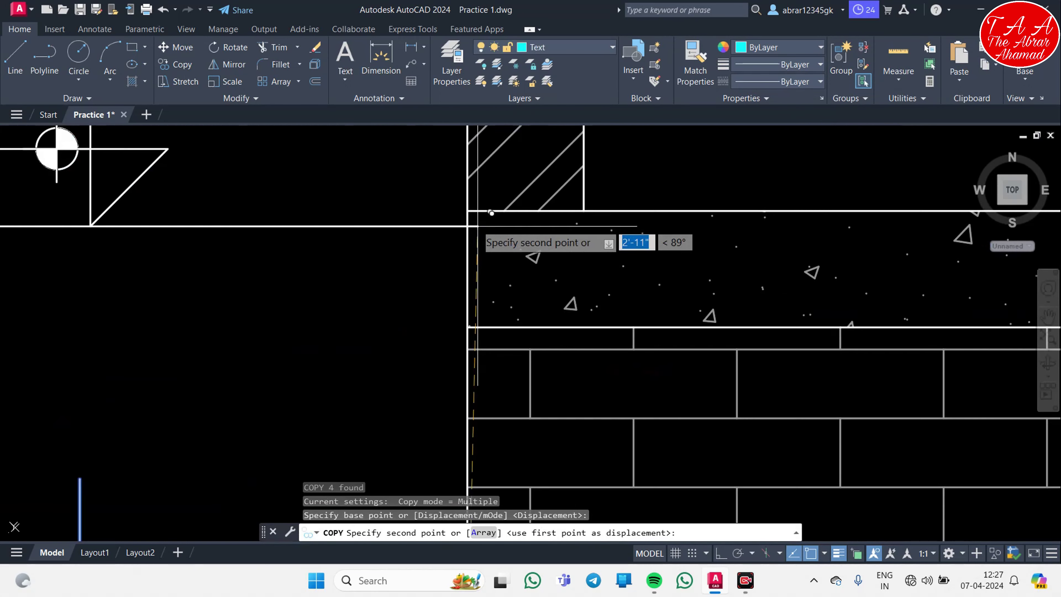
scroll(468, 211, down, 4)
scroll(434, 267, up, 4)
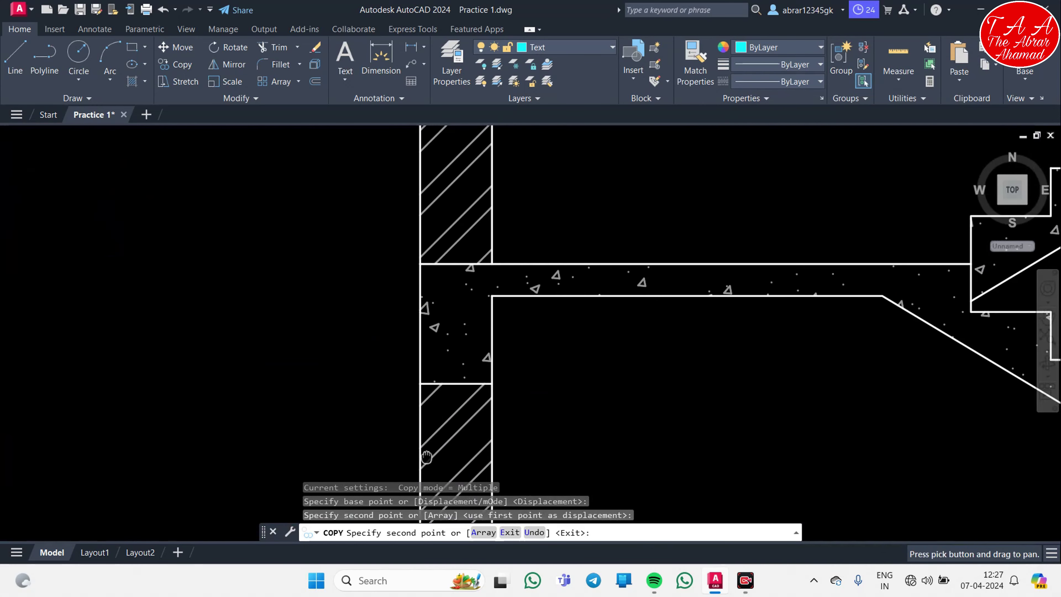
click(428, 273)
scroll(429, 273, down, 1)
click(429, 275)
- Place another left marker copy at the next slab and finish copying
scroll(417, 292, down, 5)
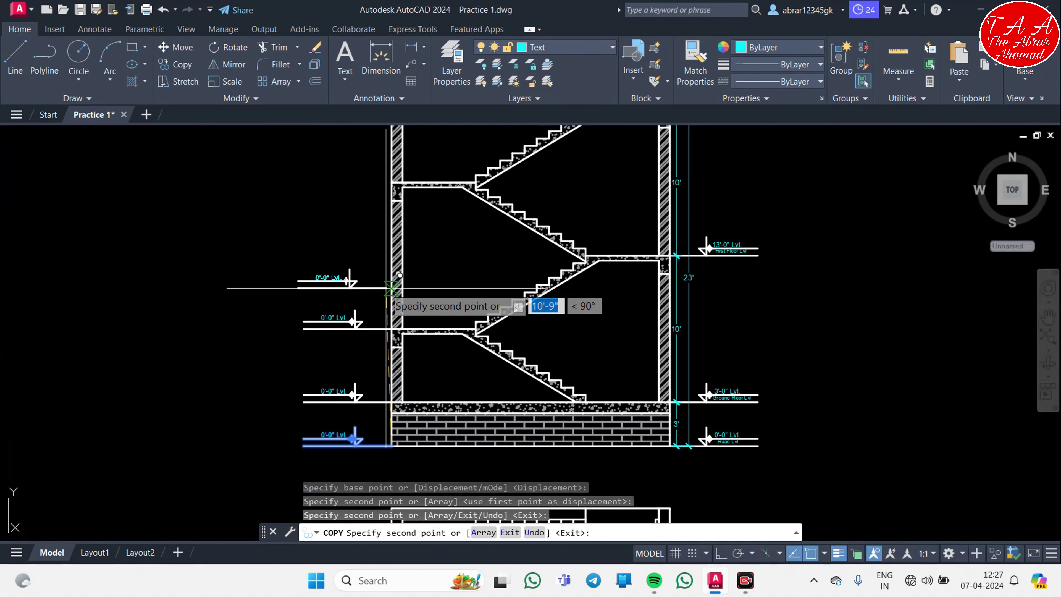
scroll(382, 393, up, 3)
scroll(408, 167, up, 2)
click(415, 223)
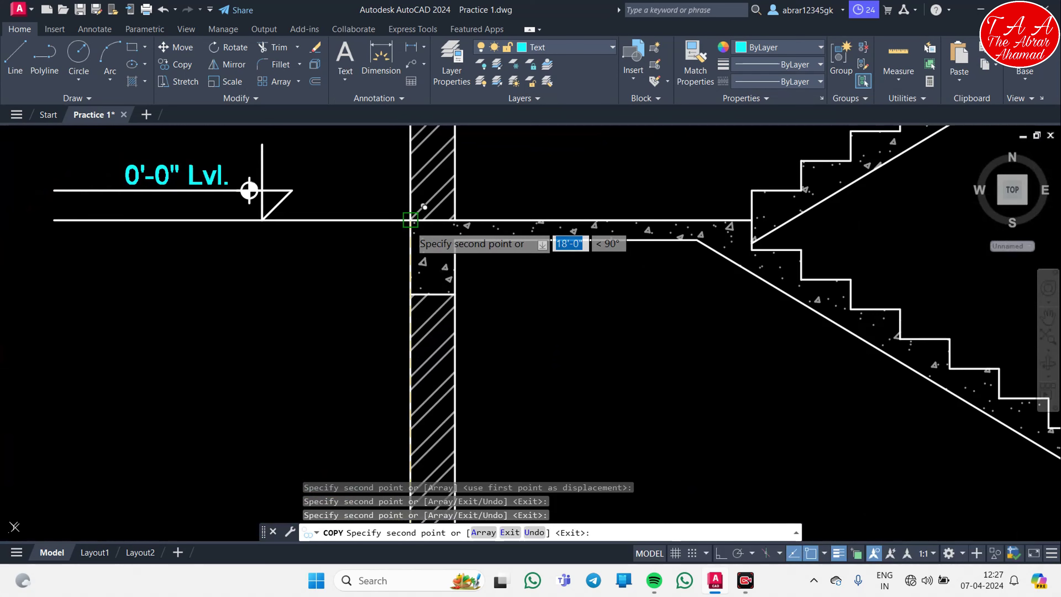
middle_drag(415, 223, 402, 392)
scroll(402, 392, down, 2)
middle_drag(391, 308, 379, 171)
scroll(284, 213, down, 2)
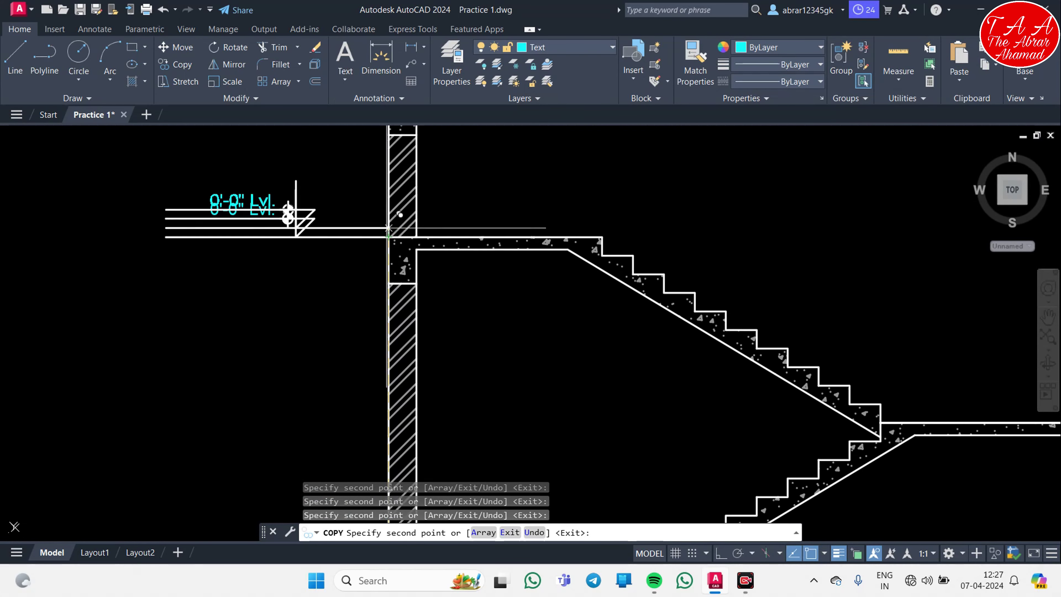
middle_drag(284, 213, 378, 453)
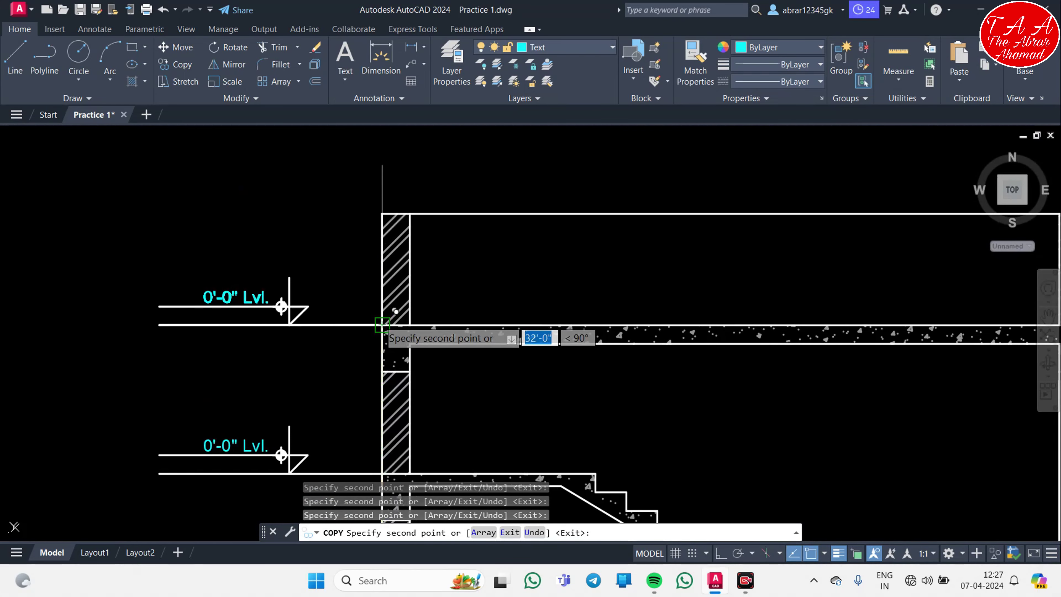
key(Escape)
- Return to the brick plinth and start a linear dimension (DIMLINEAR)
scroll(360, 386, down, 3)
scroll(417, 393, down, 2)
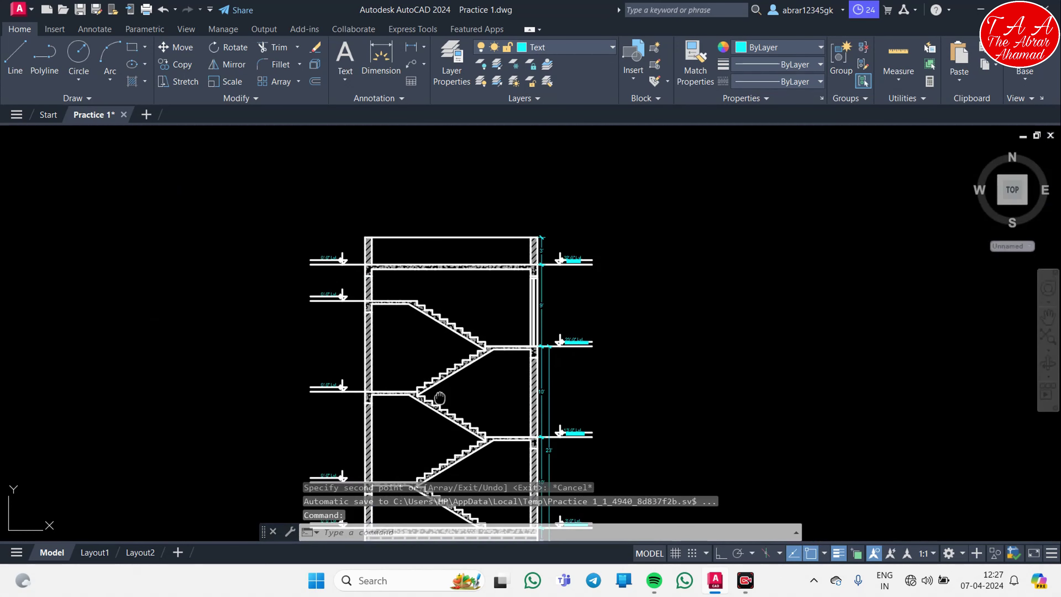
scroll(443, 272, down, 1)
mouse_move(439, 398)
middle_down()
mouse_move(442, 271)
mouse_move(468, 355)
middle_up()
scroll(468, 356, up, 4)
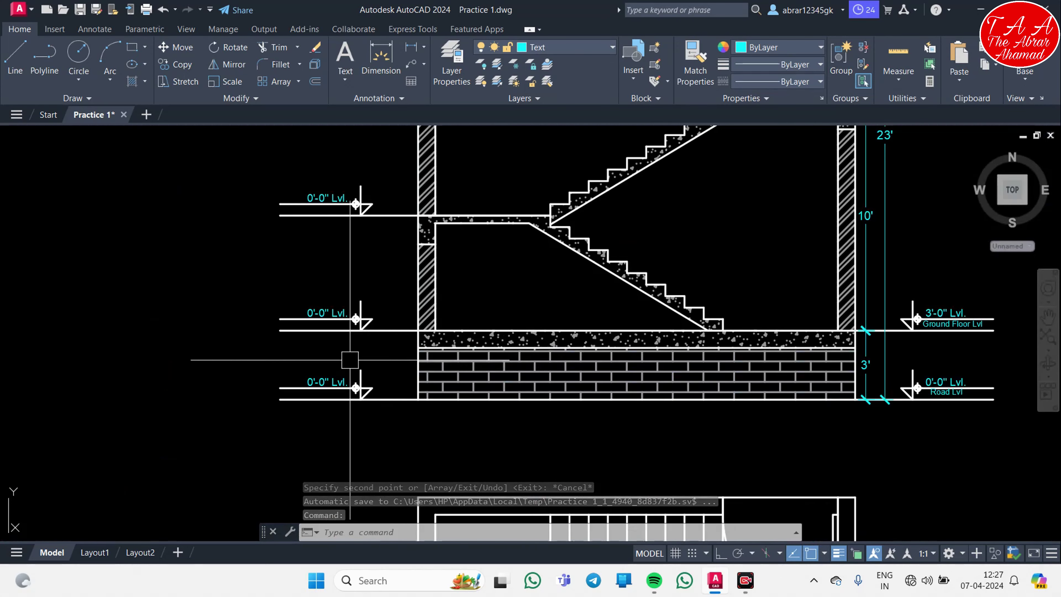
scroll(350, 359, up, 4)
key(Escape)
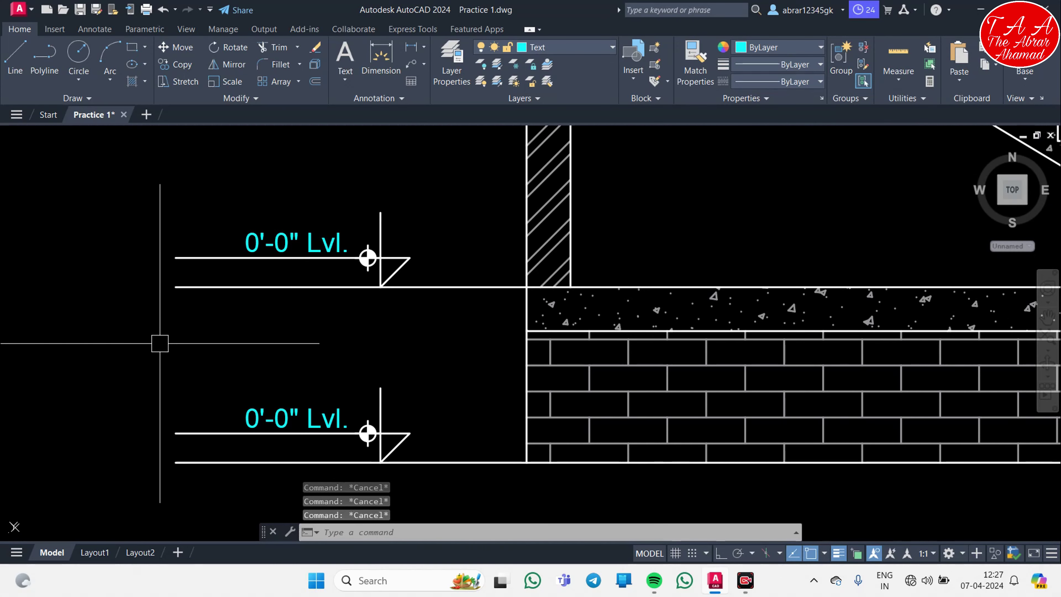
text(dl)
key(Return)
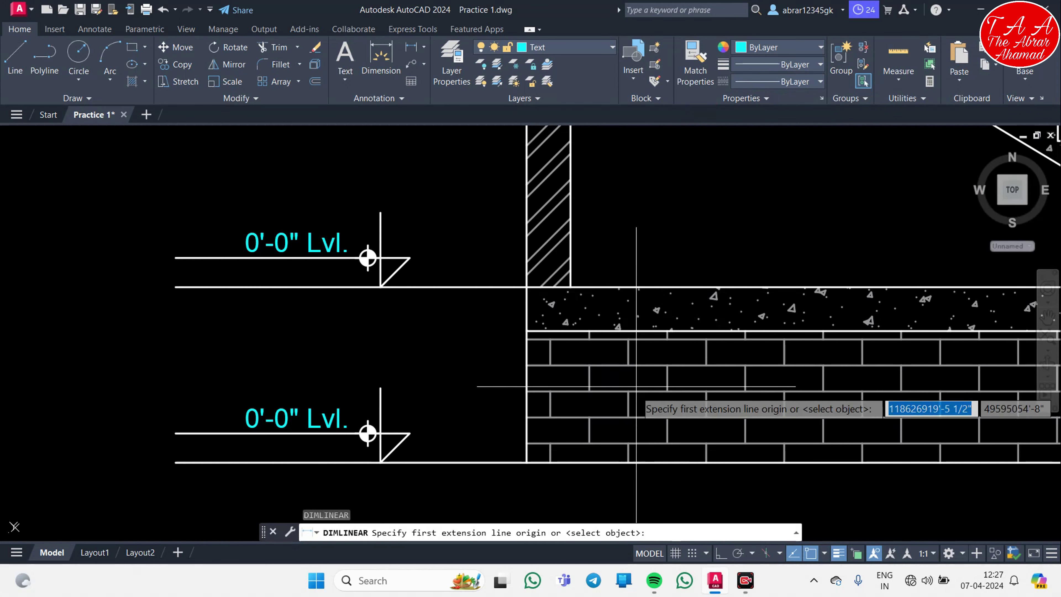
- Dimension the 3' plinth height on the left side and continue the chain with 5'
click(527, 461)
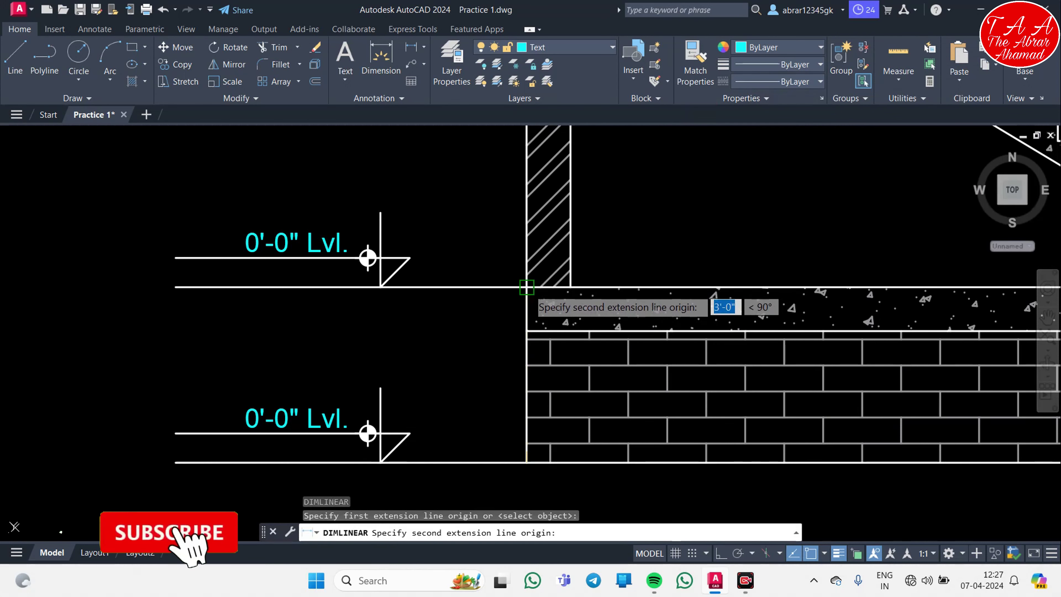
click(527, 287)
click(488, 291)
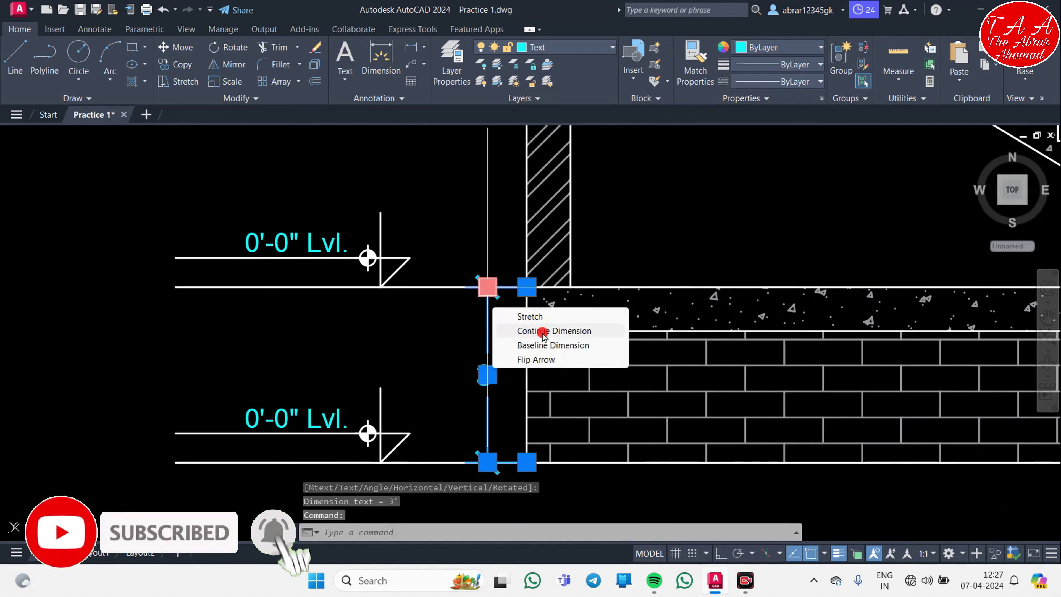
click(502, 330)
middle_drag(483, 247, 483, 310)
scroll(501, 315, down, 2)
click(504, 257)
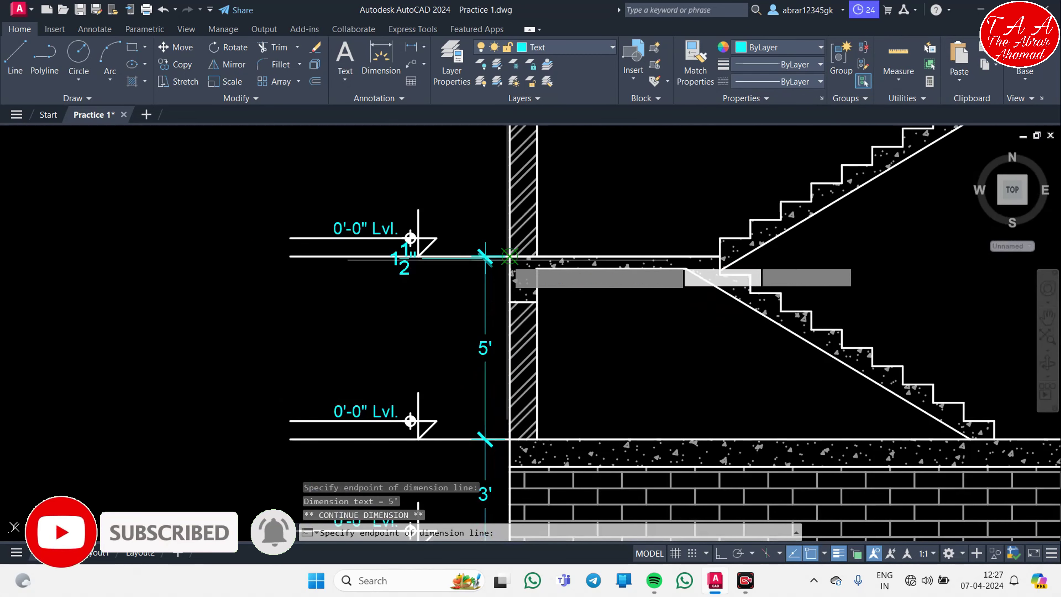
scroll(493, 314, up, 2)
- Extend the dimension chain with 10' and 4' up to the top level
middle_drag(491, 345, 494, 440)
click(361, 484)
scroll(481, 343, up, 2)
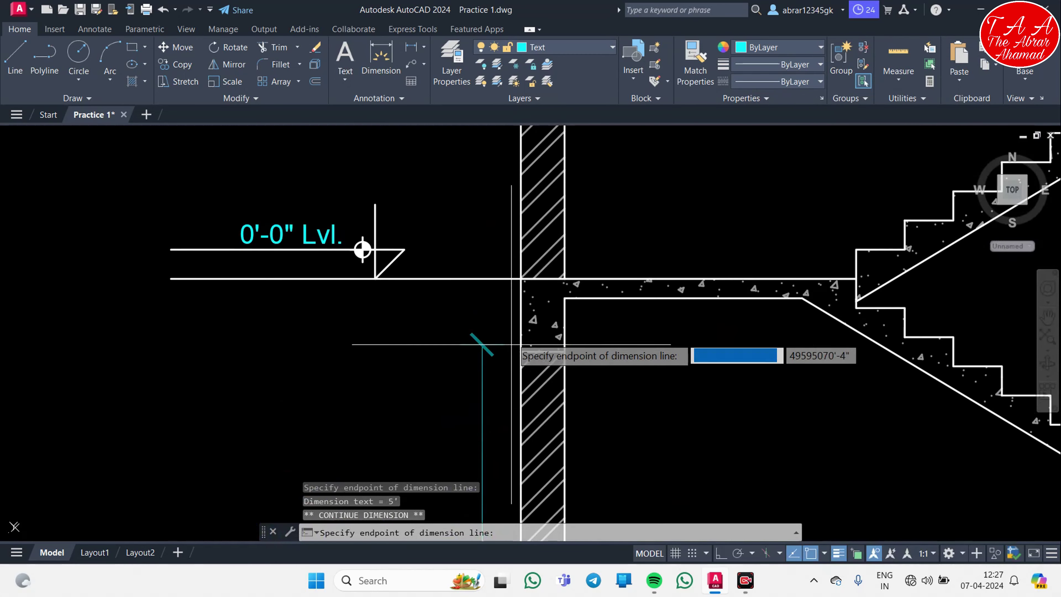
middle_drag(499, 319, 494, 409)
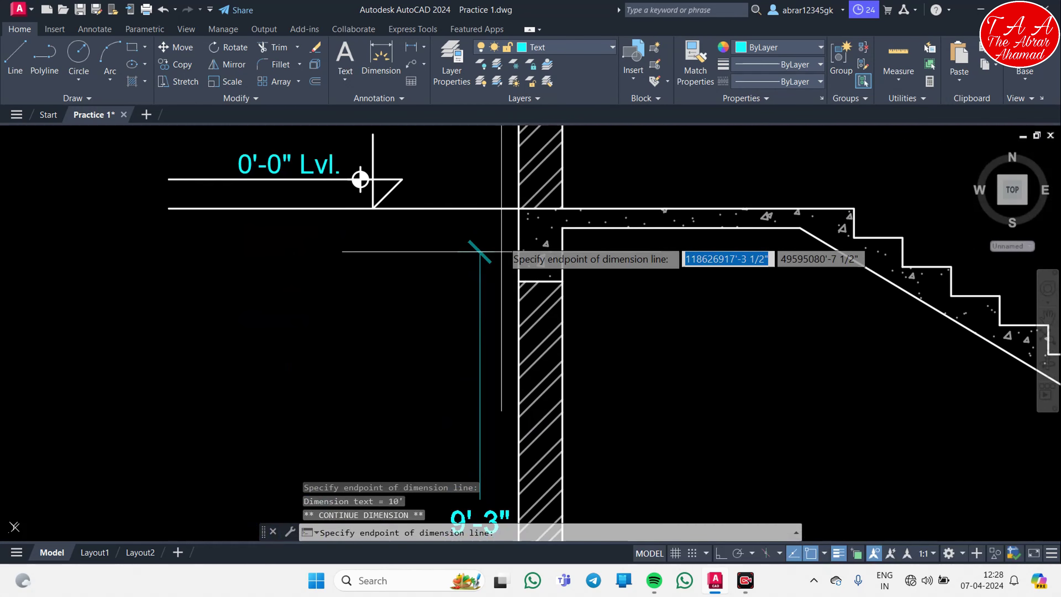
middle_drag(519, 208, 529, 436)
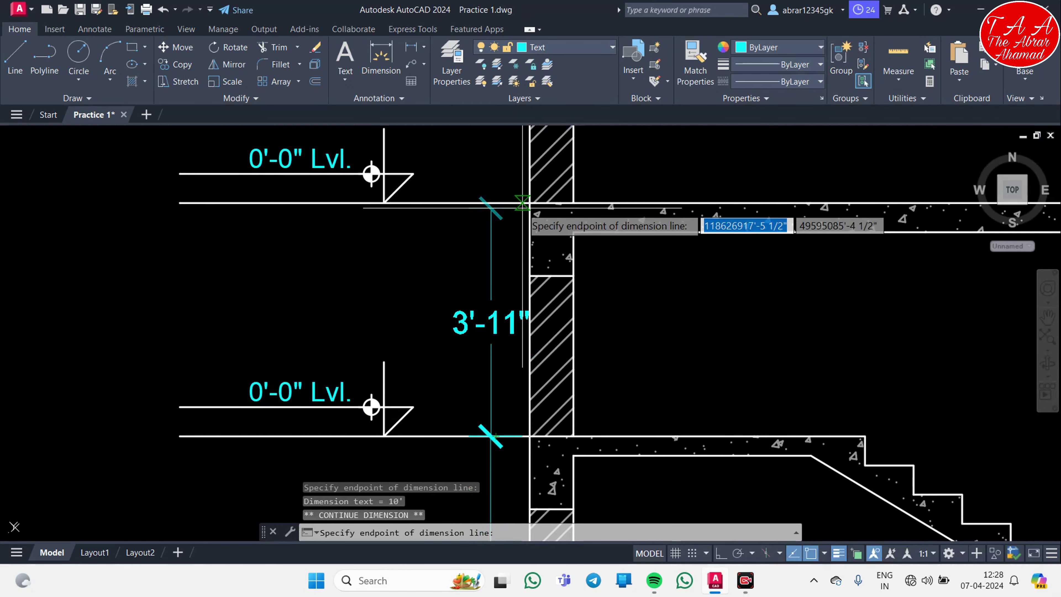
click(530, 436)
key(Escape)
key(Escape)
key(Escape)
scroll(460, 300, down, 4)
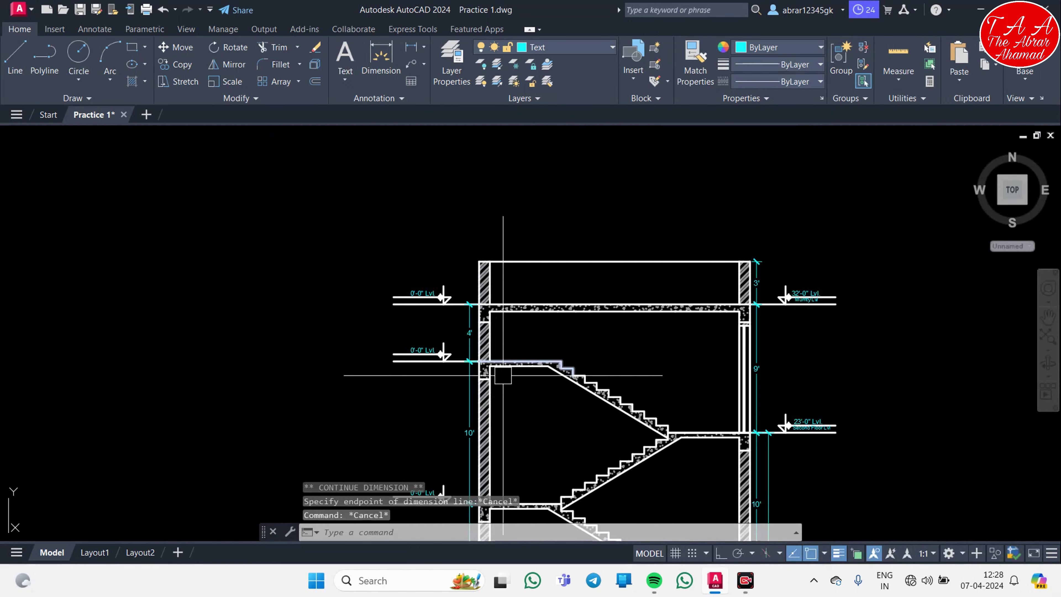
scroll(509, 373, up, 2)
scroll(508, 373, up, 5)
scroll(501, 305, down, 2)
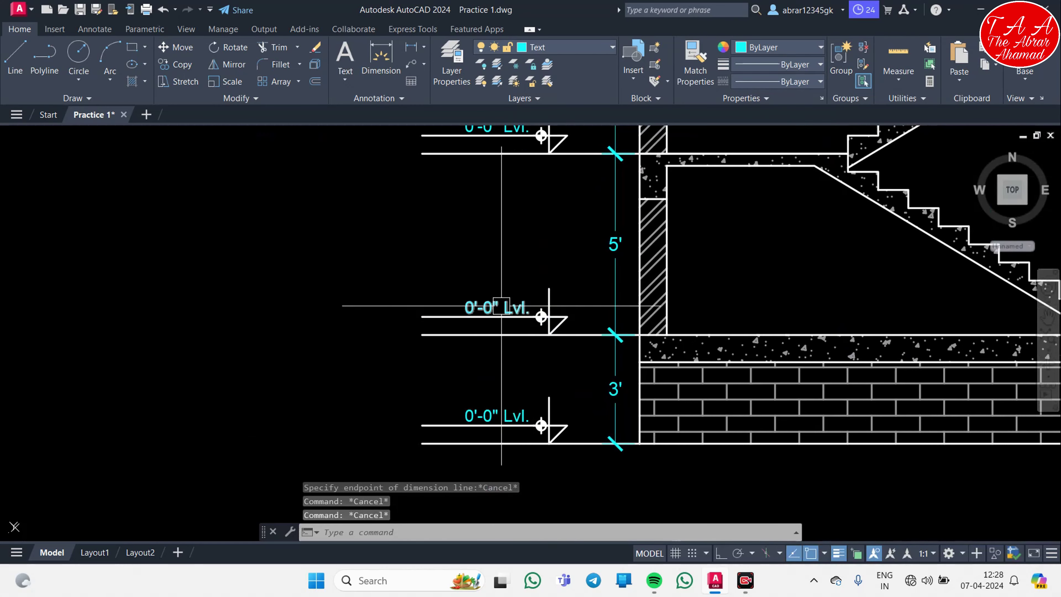
scroll(534, 353, up, 5)
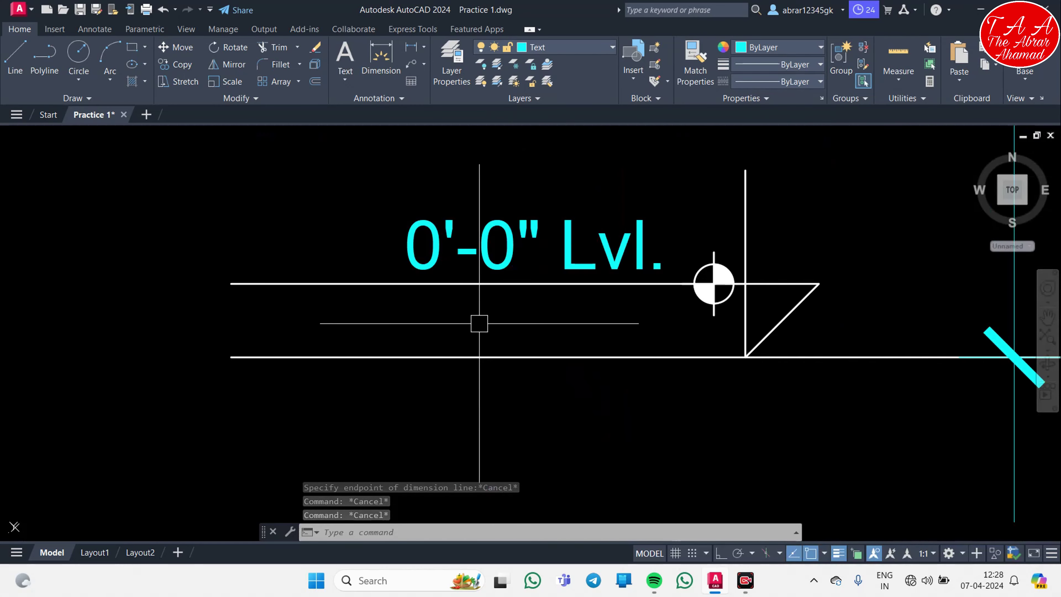
- Relabel the two lowest left level markers as 3'-0" and 8'-0" Lvl
double_click(430, 238)
text(3)
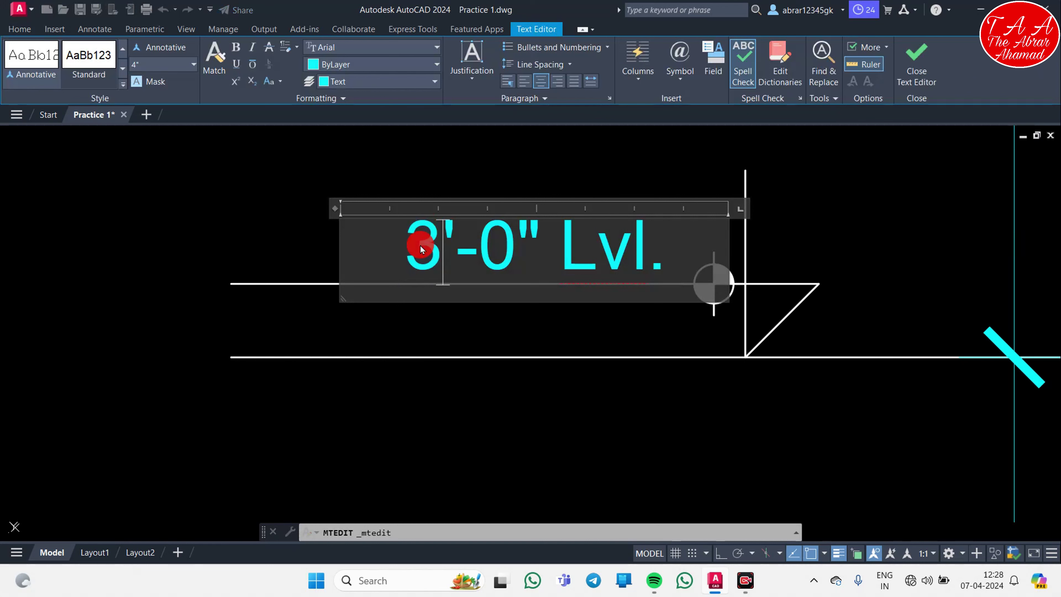
click(409, 176)
scroll(561, 279, down, 3)
scroll(563, 351, down, 1)
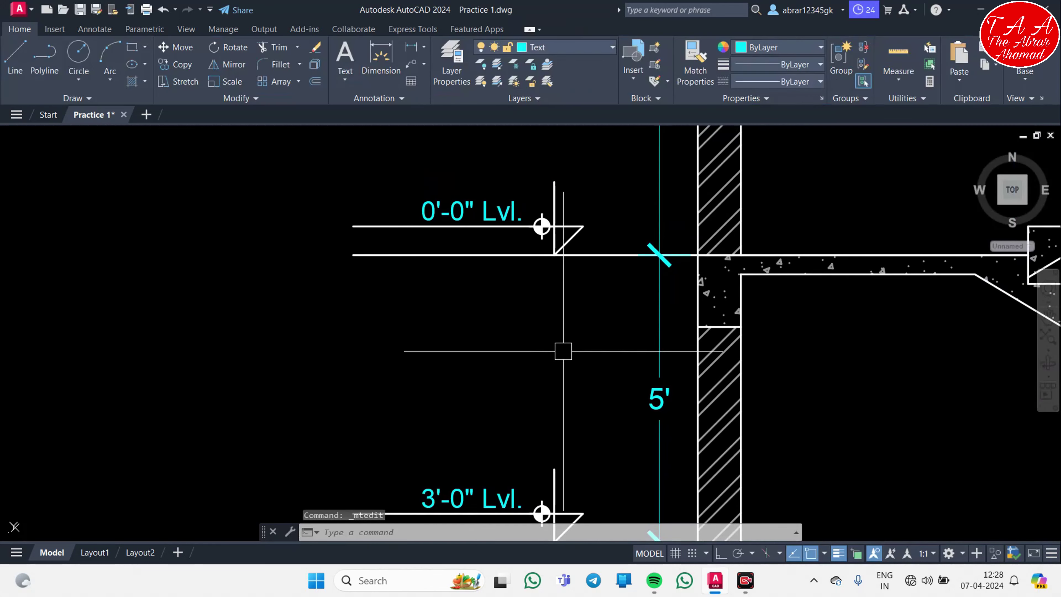
middle_drag(590, 399, 593, 448)
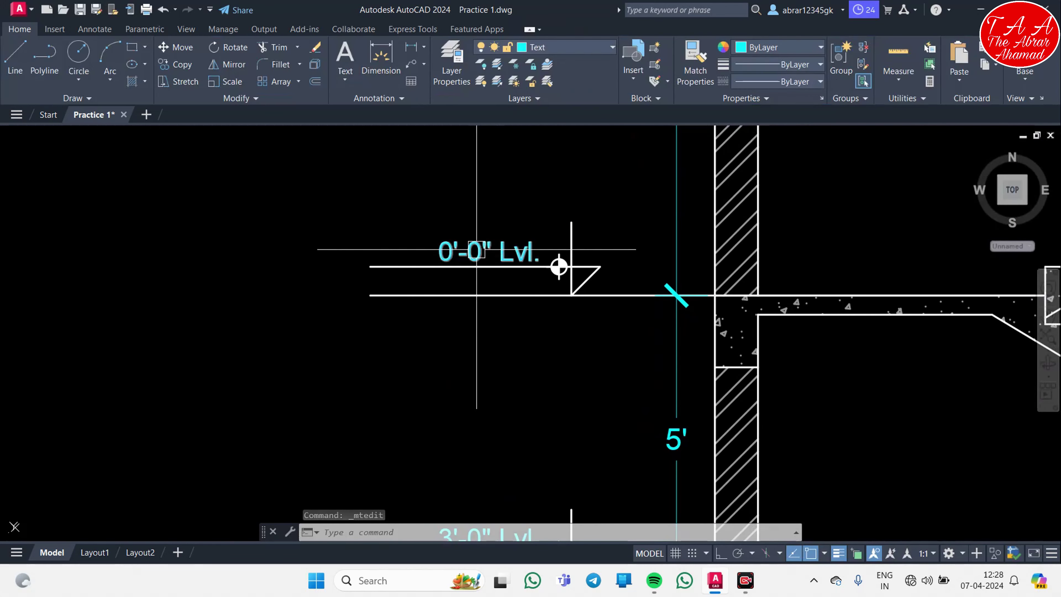
scroll(476, 249, up, 4)
click(389, 254)
double_click(409, 262)
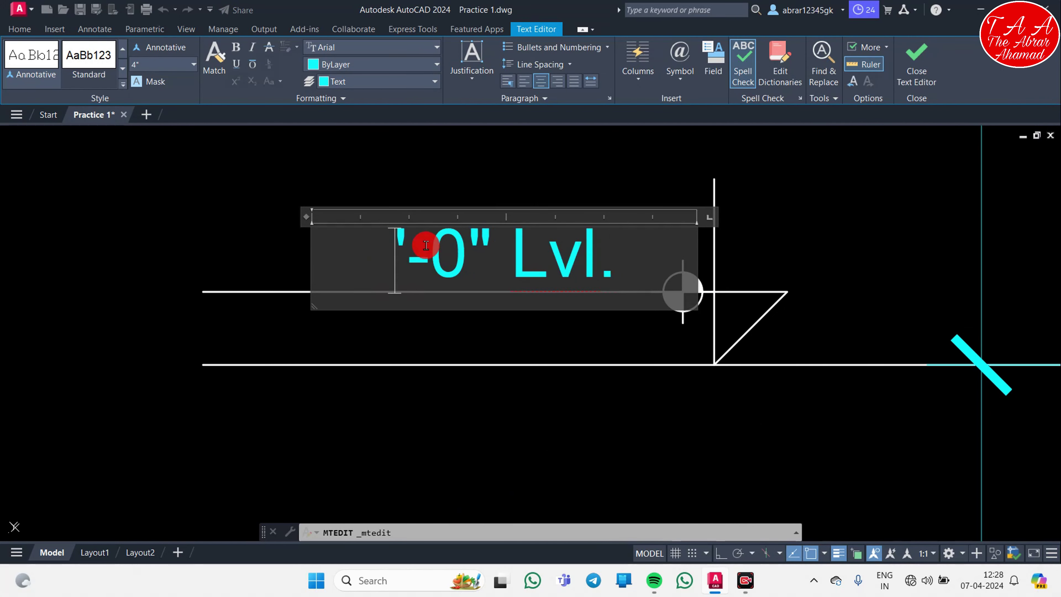
text(8)
click(415, 188)
- Change the next level marker up to read 18'-0" Lvl
scroll(414, 189, down, 5)
scroll(575, 386, up, 3)
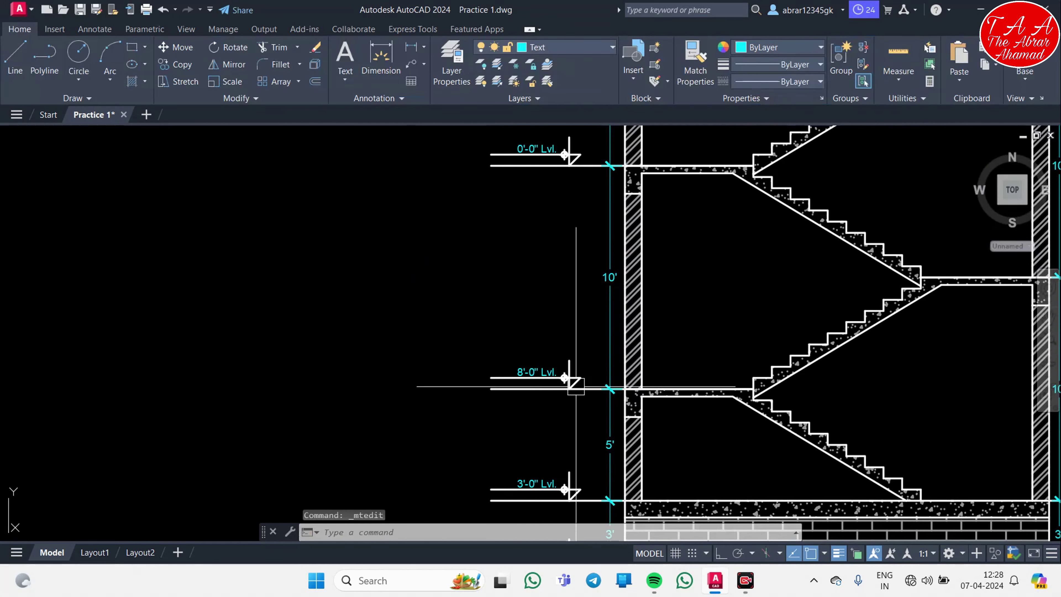
scroll(601, 289, up, 2)
middle_drag(600, 289, 591, 389)
scroll(549, 191, up, 6)
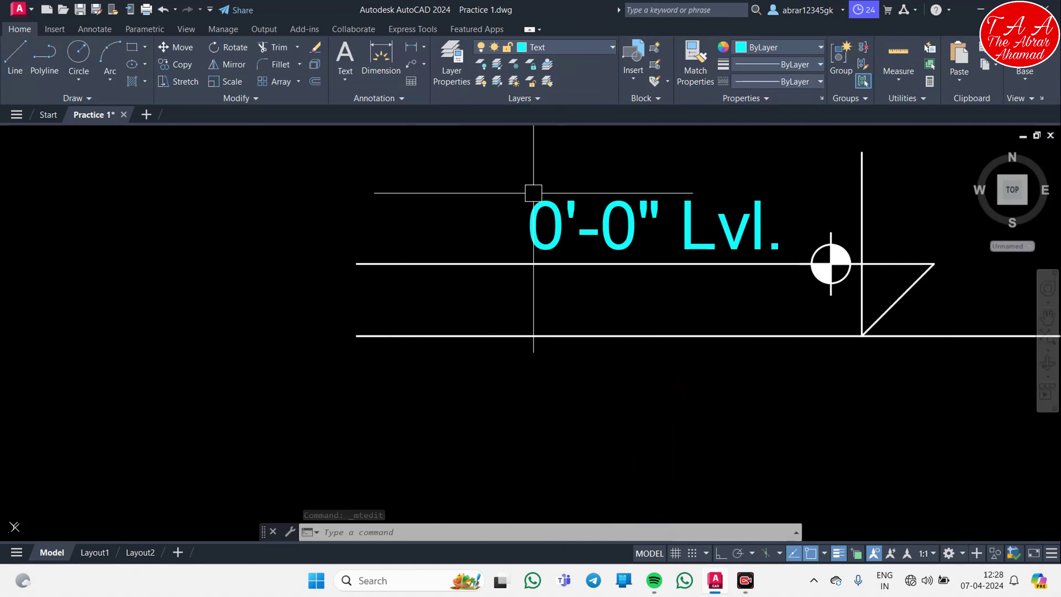
double_click(542, 225)
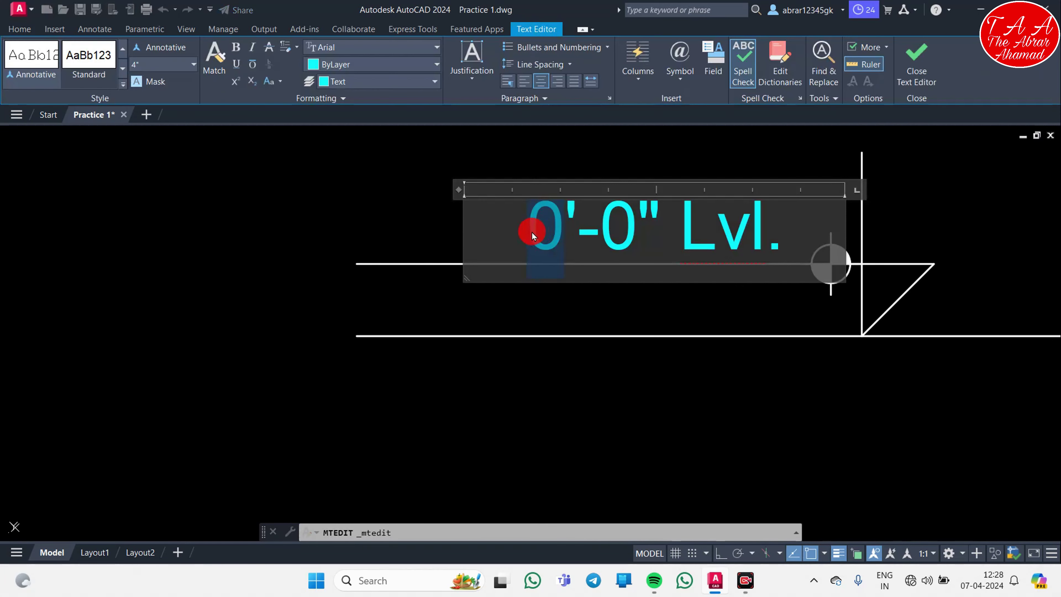
text(18)
click(379, 208)
- Change the following level marker to read 28'-0" Lvl
scroll(542, 279, down, 4)
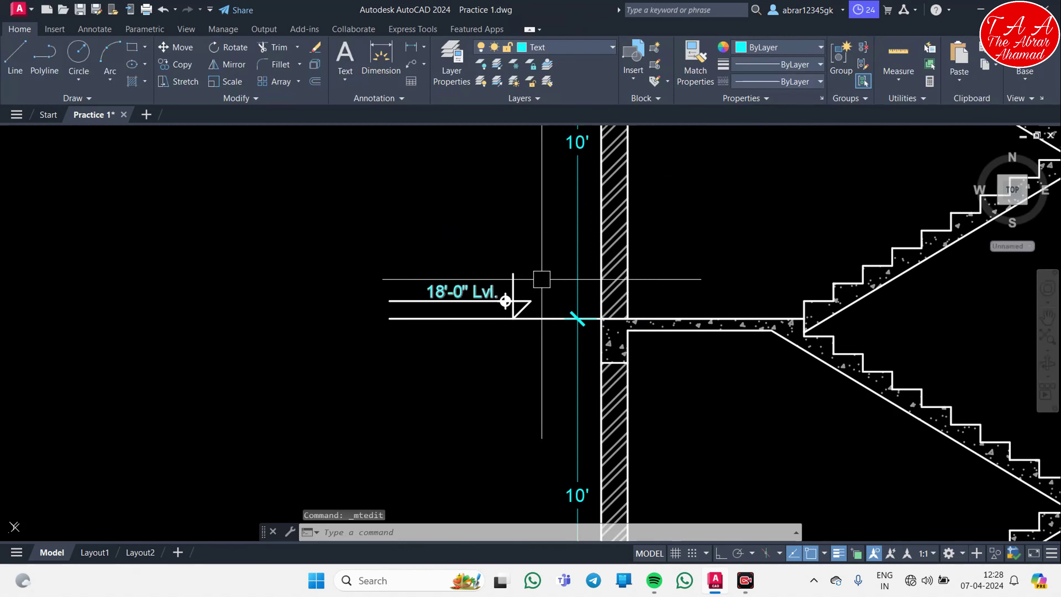
middle_drag(541, 279, 574, 495)
middle_drag(568, 356, 535, 478)
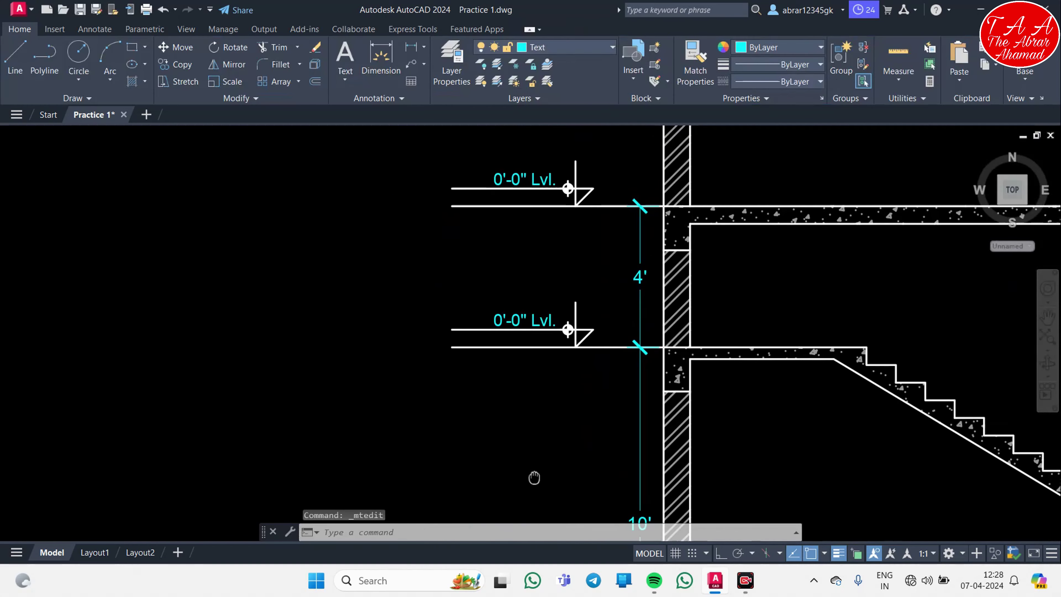
scroll(476, 319, up, 5)
click(489, 292)
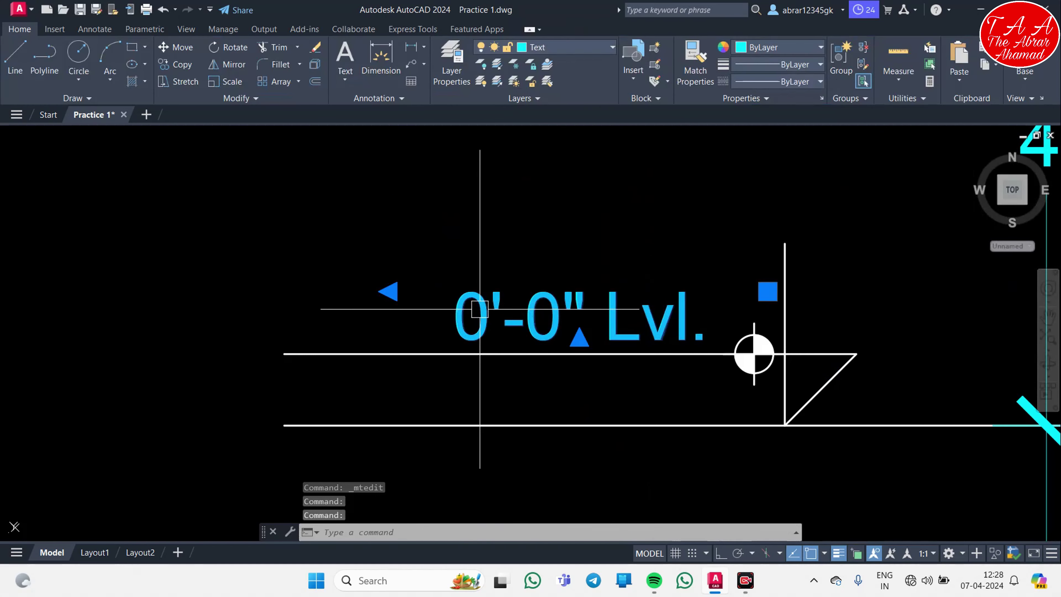
double_click(479, 315)
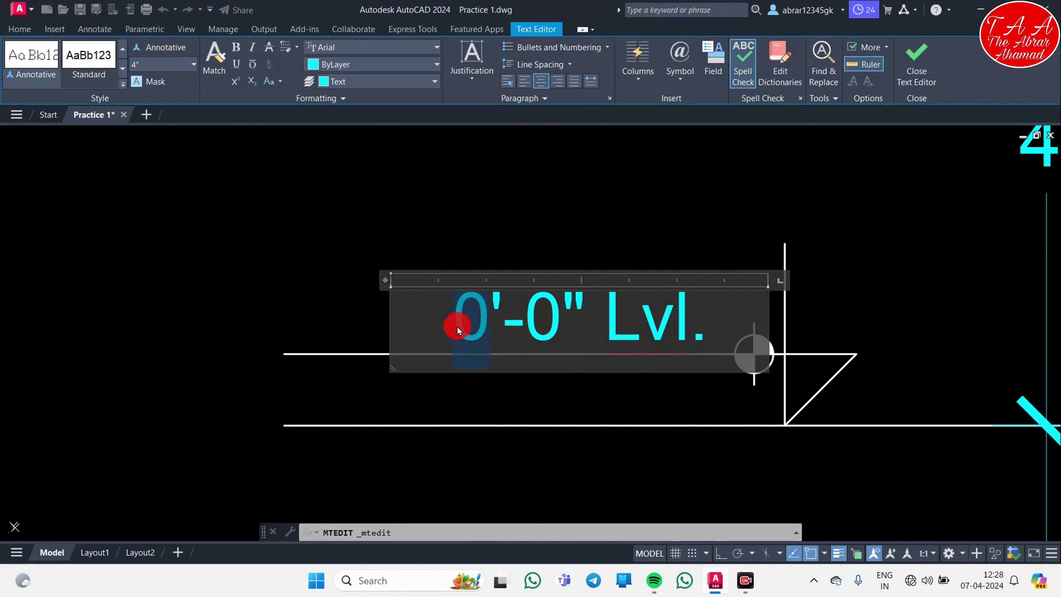
text(28)
click(530, 416)
- Set the topmost level marker to 32'-0" Lvl. and re-centre the stair section
scroll(530, 415, down, 5)
scroll(530, 416, down, 2)
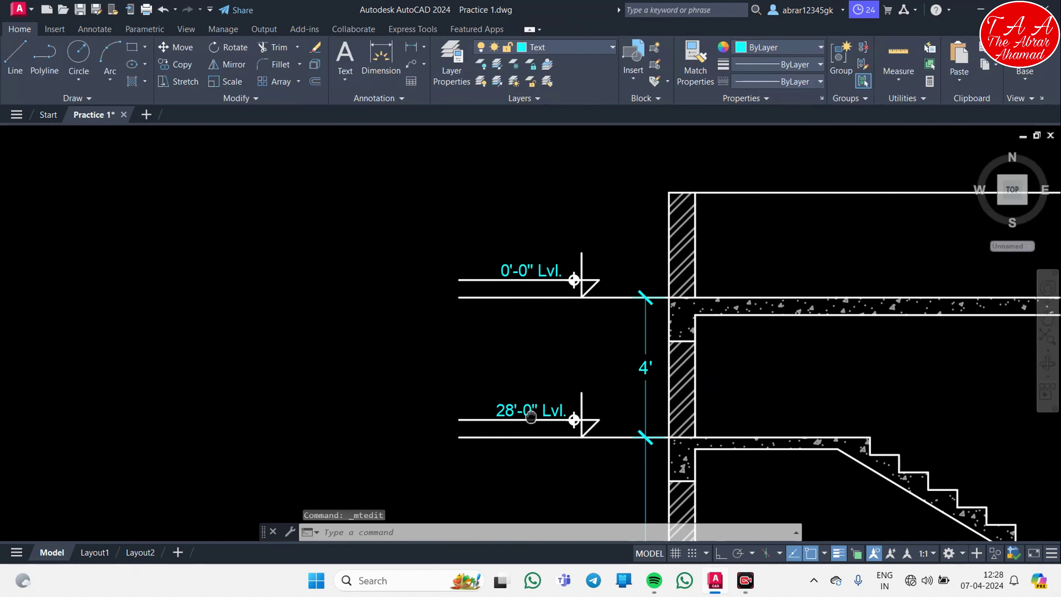
middle_drag(531, 416, 535, 414)
scroll(531, 272, up, 4)
scroll(518, 282, down, 2)
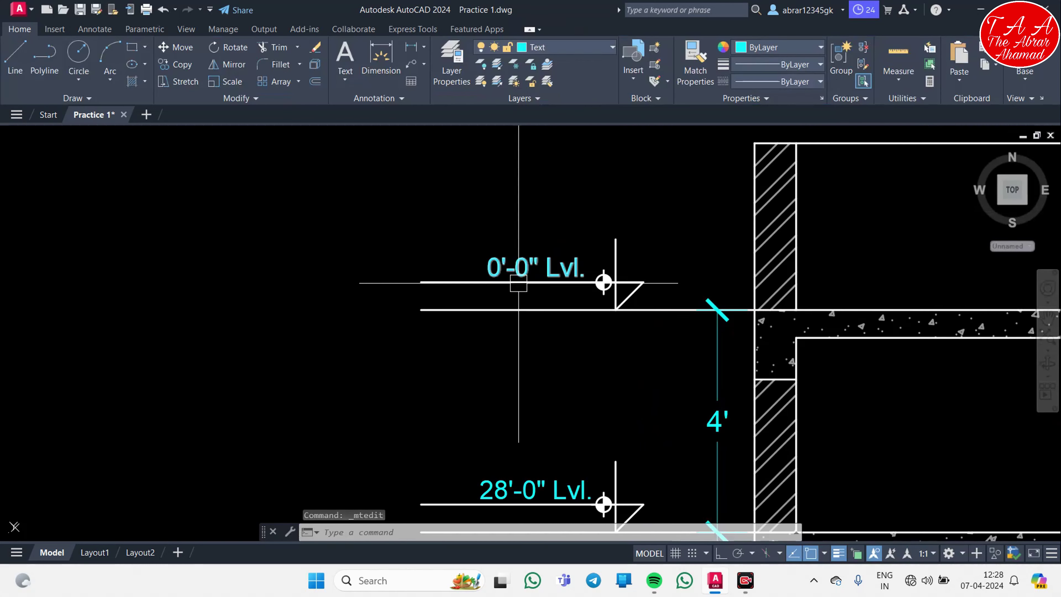
scroll(512, 278, up, 4)
double_click(465, 261)
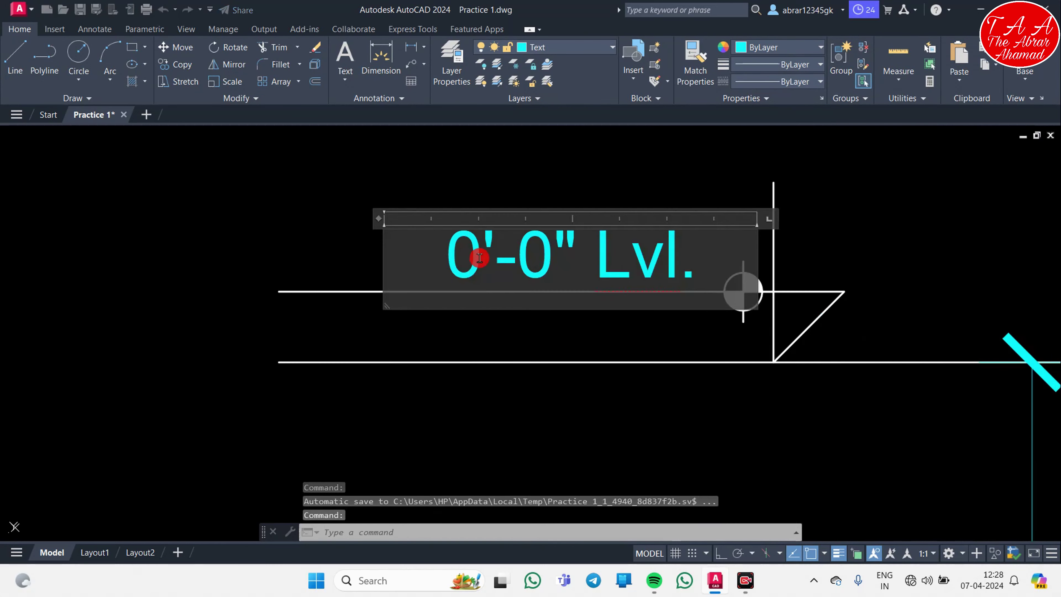
key(Escape)
scroll(455, 272, down, 4)
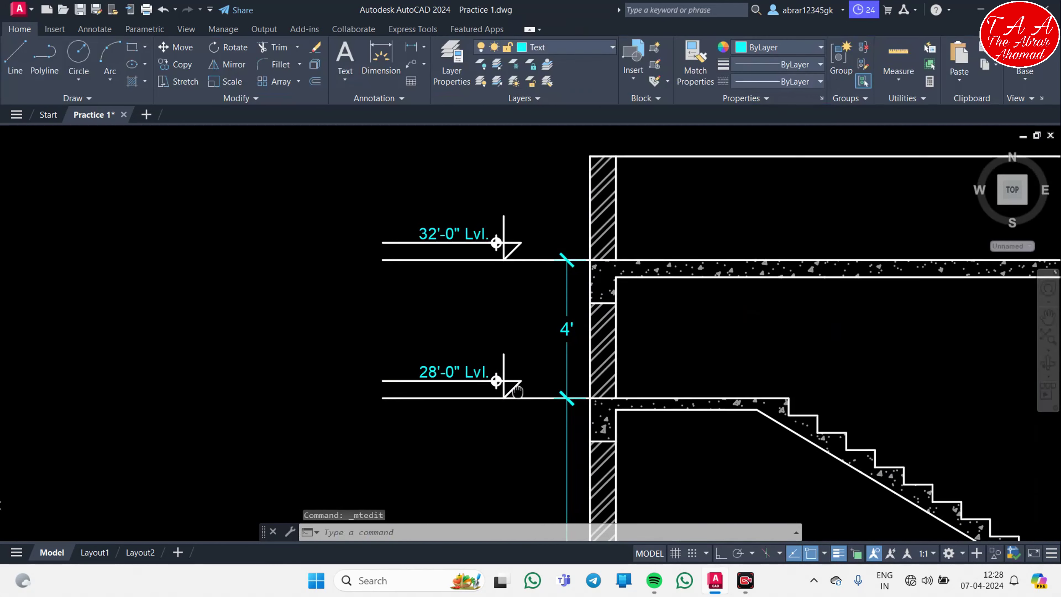
scroll(548, 338, up, 2)
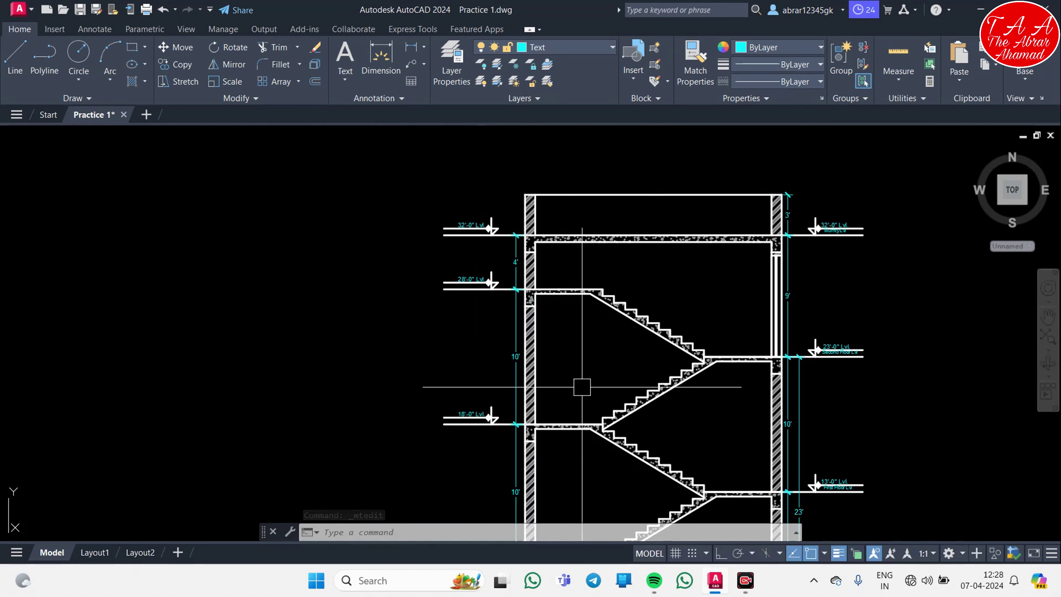
scroll(582, 386, down, 2)
scroll(530, 348, down, 1)
middle_drag(518, 305, 515, 396)
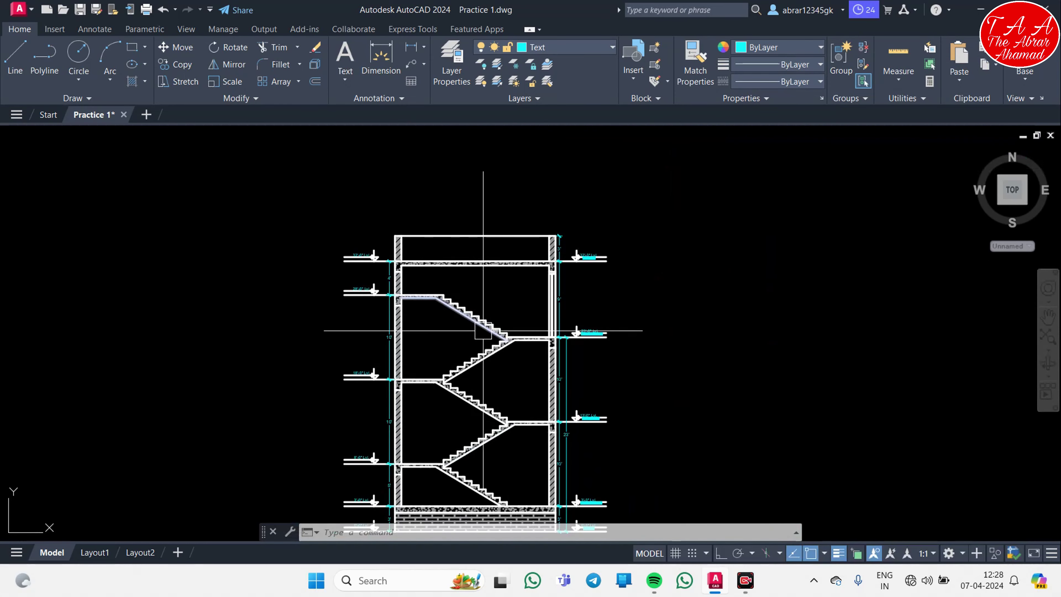
scroll(484, 326, up, 3)
scroll(484, 326, up, 2)
- Copy the Second Floor Lvl text into the mumty room above the top flight
mouse_move(518, 142)
middle_down()
mouse_move(547, 326)
mouse_move(538, 305)
middle_up()
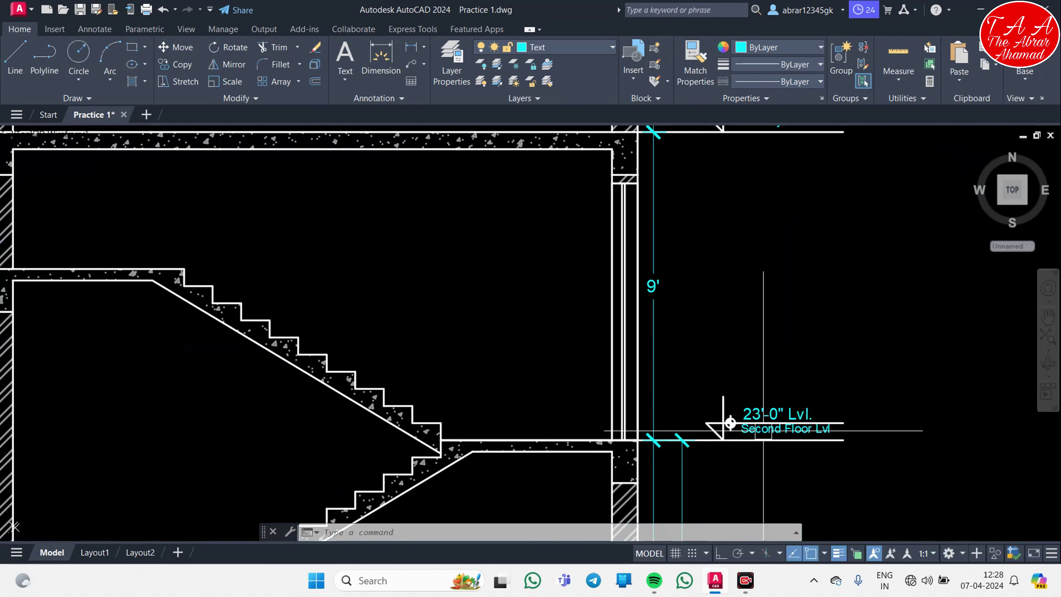
text(o)
key(Return)
click(781, 480)
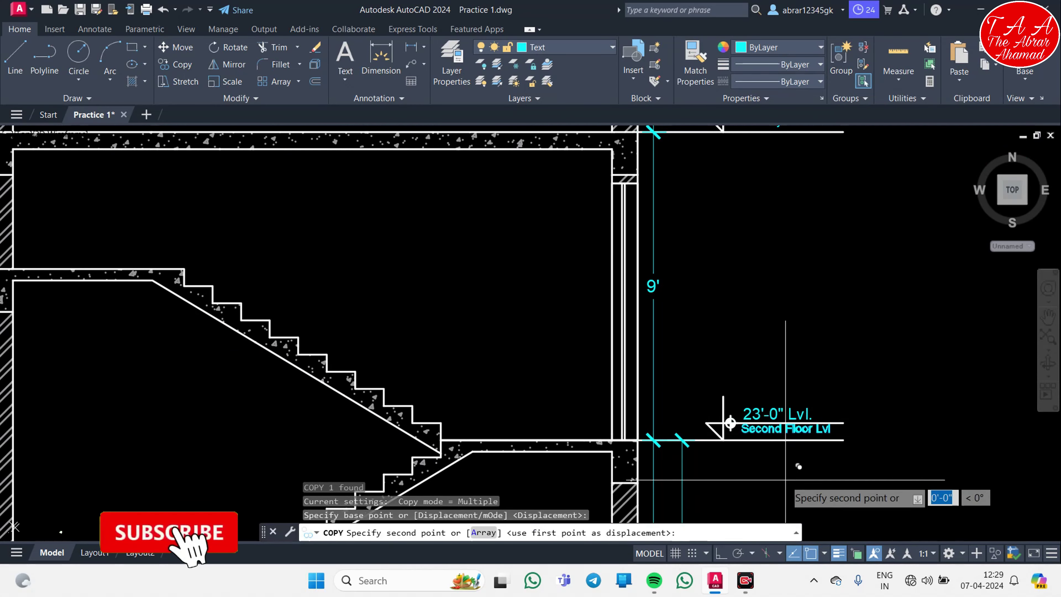
click(346, 238)
scroll(367, 292, down, 2)
scroll(428, 243, up, 2)
key(Escape)
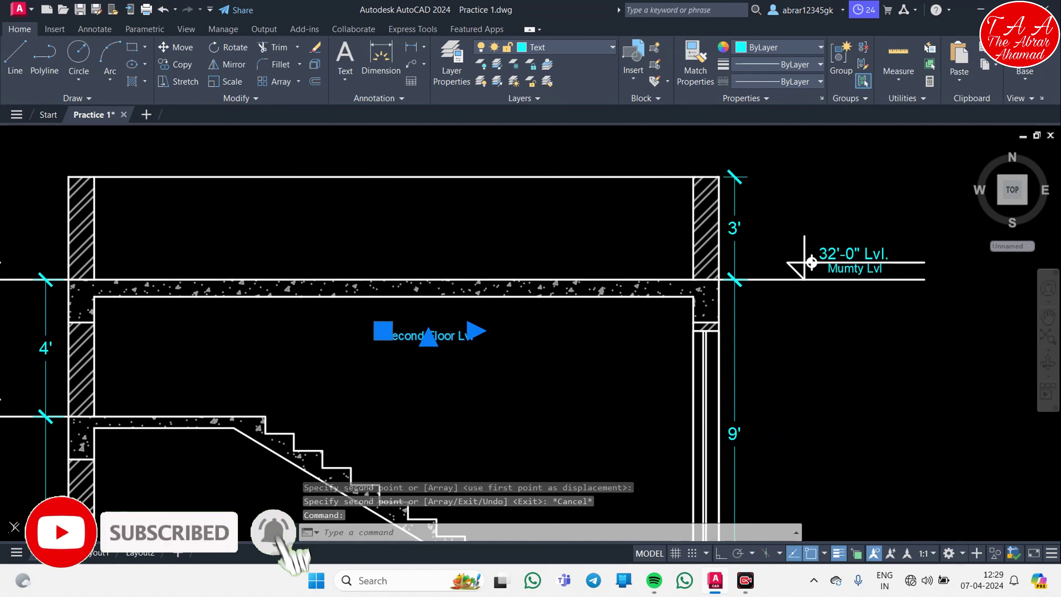
- Reword the copied text to read Mumty, R-6", T-10", W-5'
double_click(432, 330)
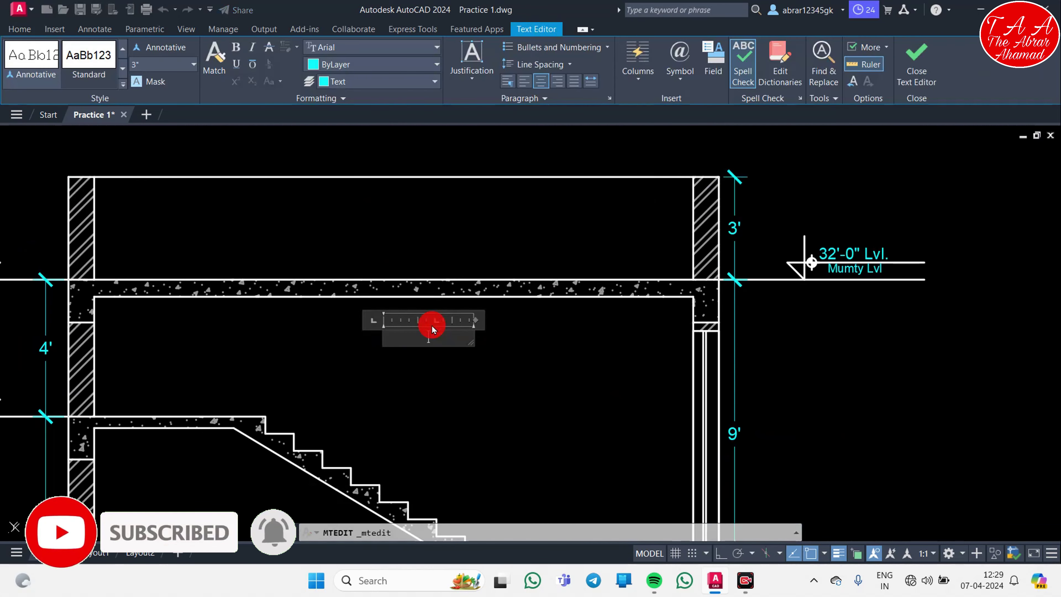
text(Mumty)
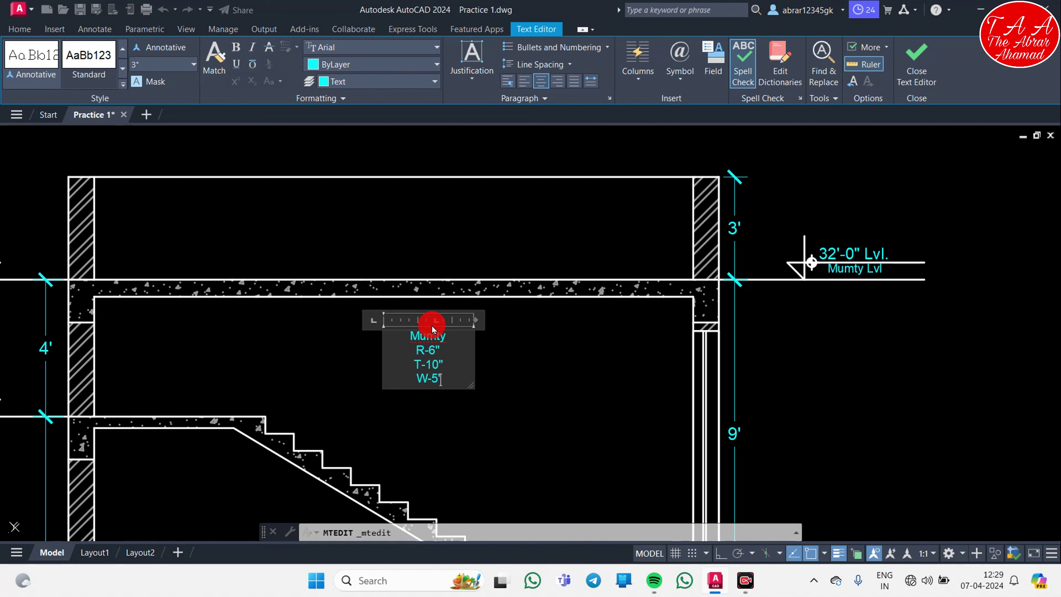
click(498, 419)
- Draw a rectangle enclosing the Mumty note
scroll(465, 367, down, 2)
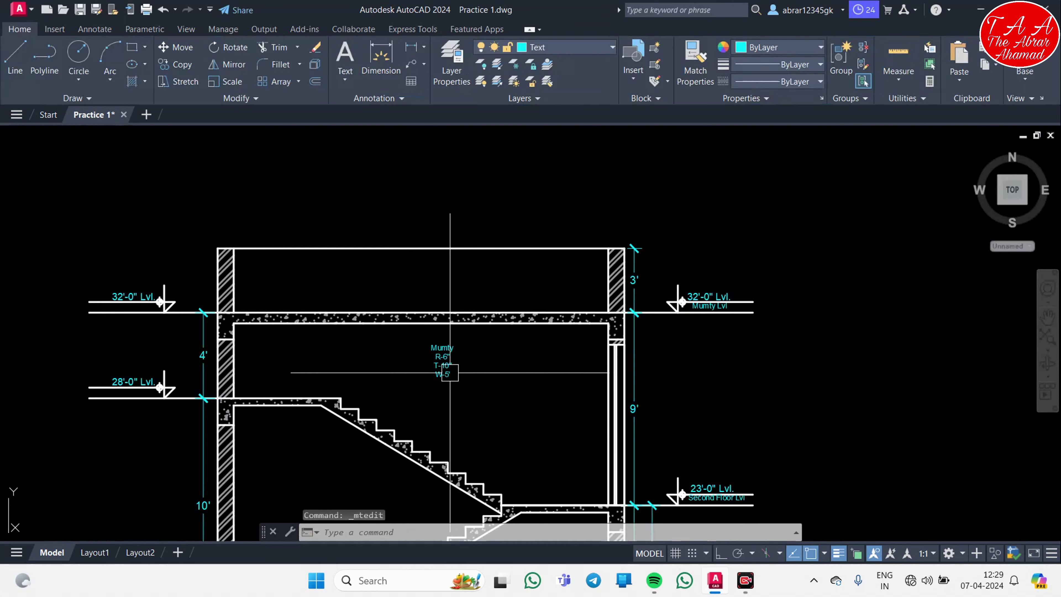
scroll(466, 370, up, 5)
scroll(471, 373, down, 3)
scroll(468, 414, down, 1)
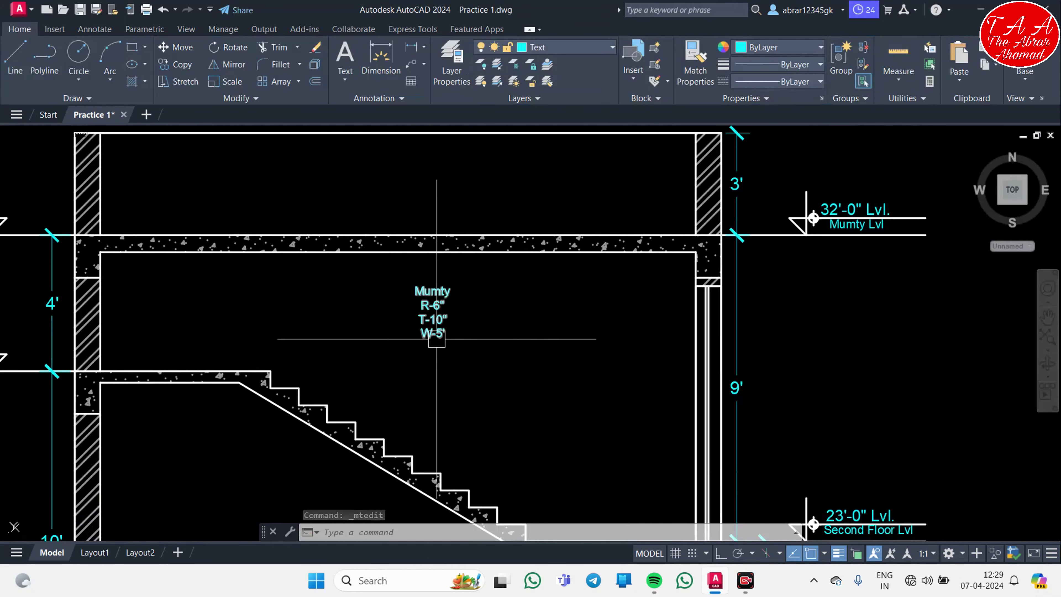
scroll(410, 374, up, 3)
text(rec)
key(Return)
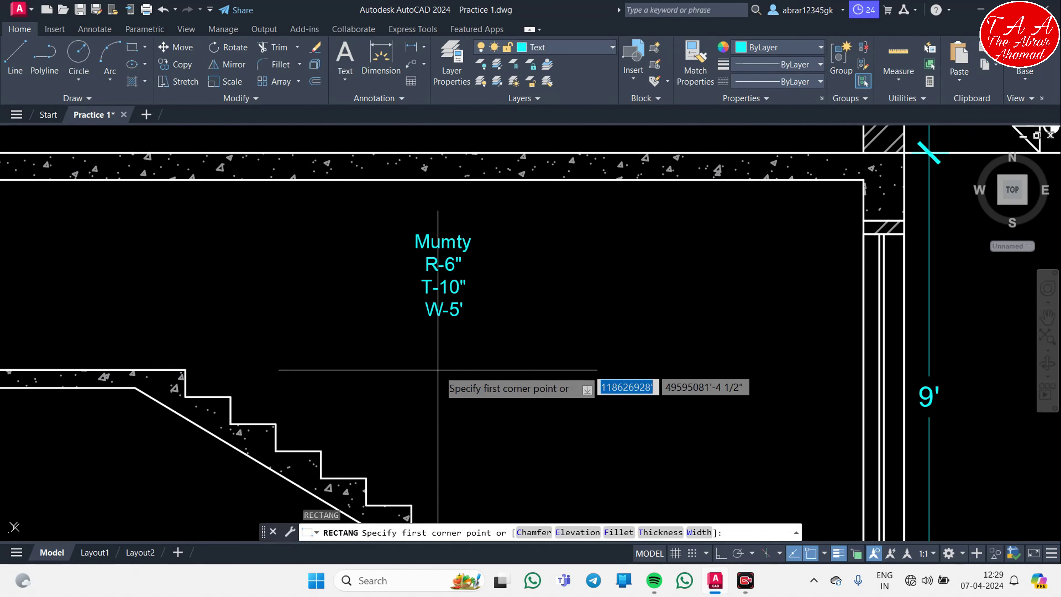
click(403, 210)
click(491, 328)
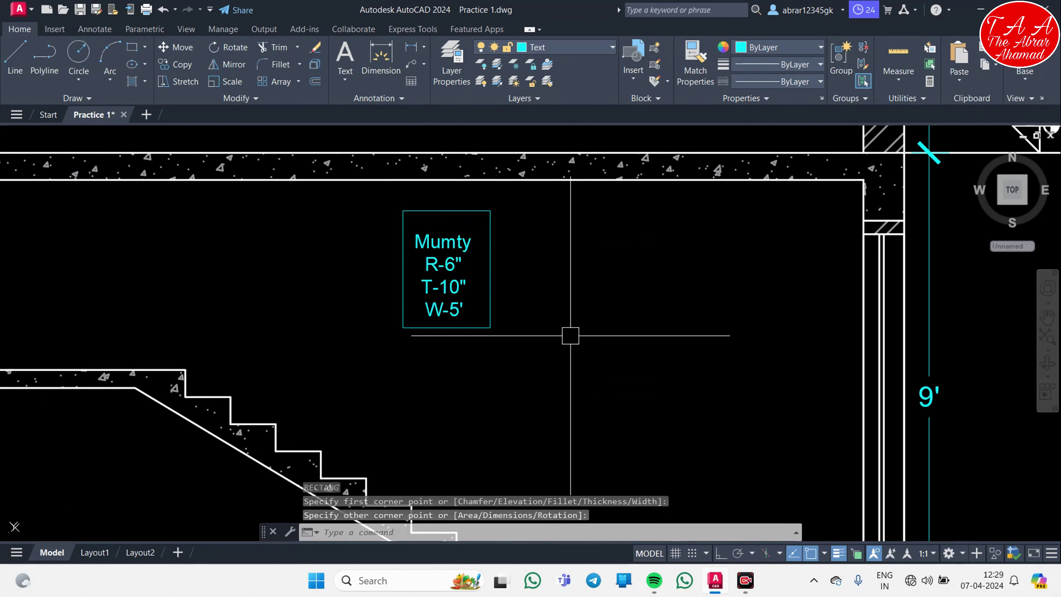
- Offset the rectangle outward by 2 to form a second border
text(o)
key(Return)
text(2)
key(Return)
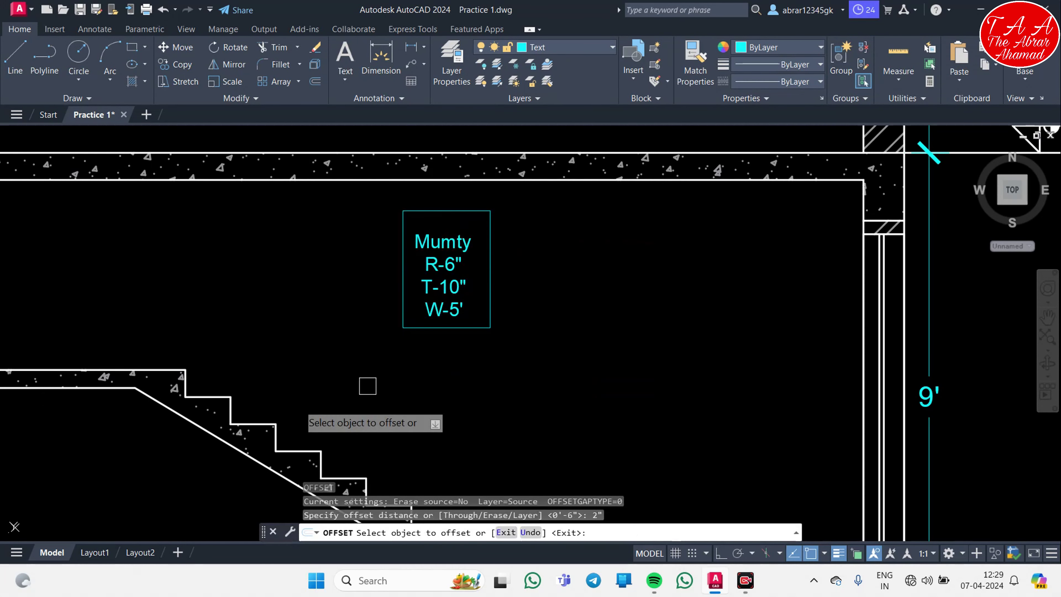
click(490, 316)
click(563, 318)
key(Escape)
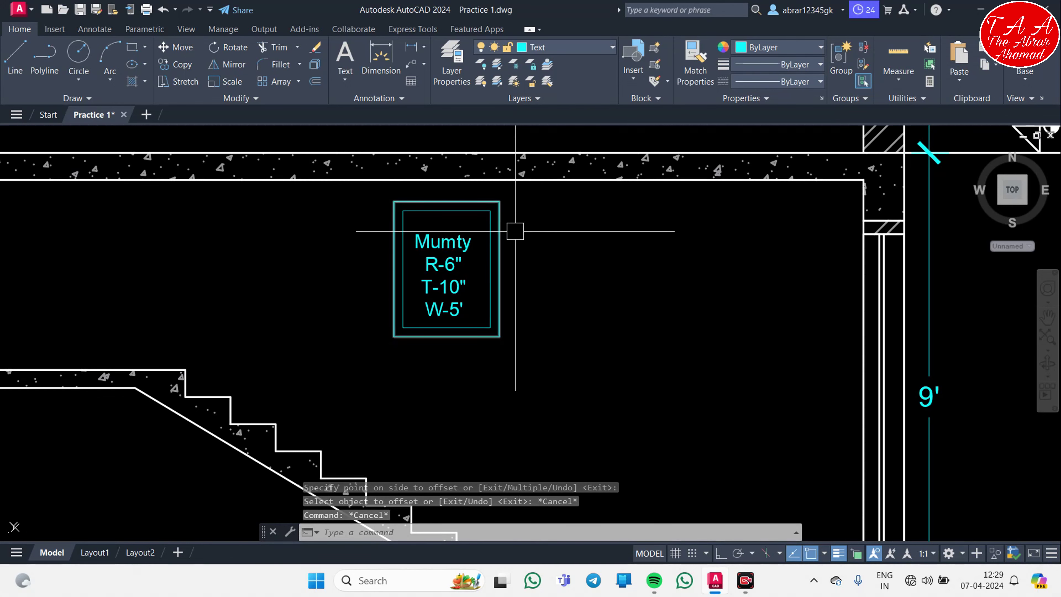
- Fillet the outer box's top-left and top-right corners with a 4-inch radius
key(Escape)
key(Escape)
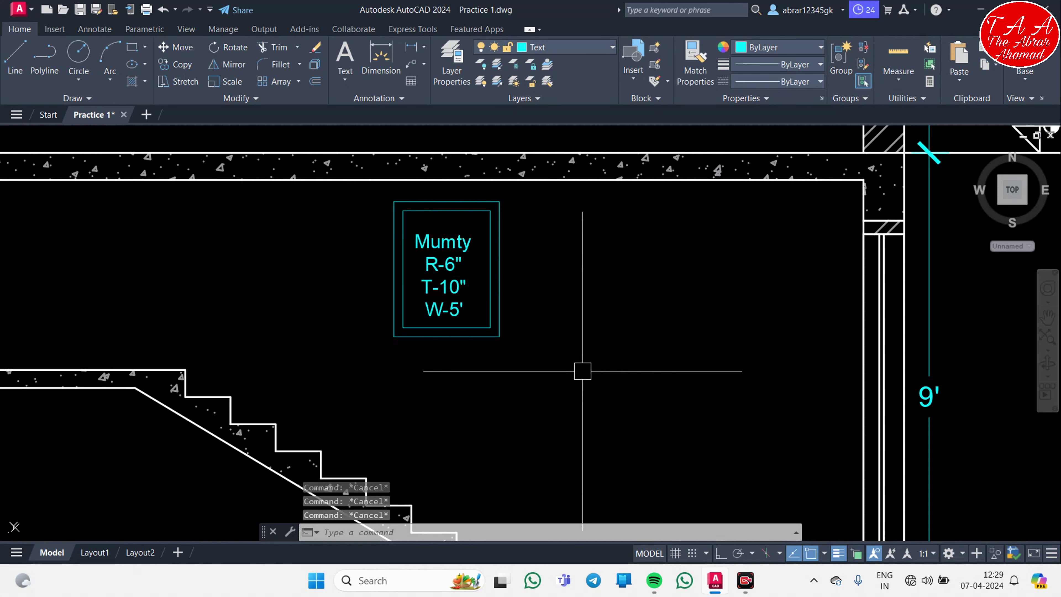
text(f)
key(Return)
text(r)
key(Return)
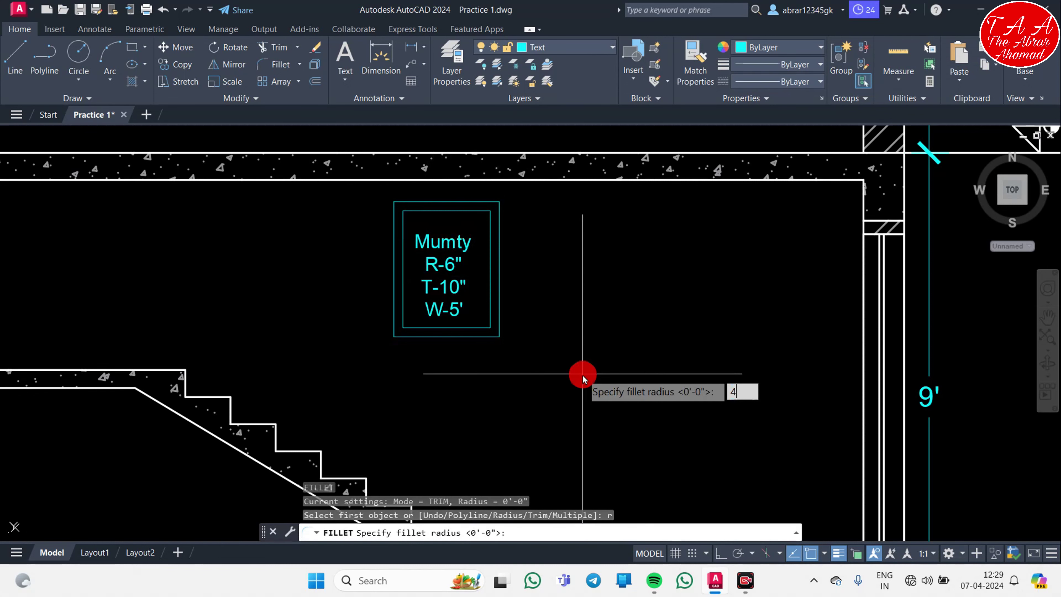
key(Return)
scroll(418, 226, up, 3)
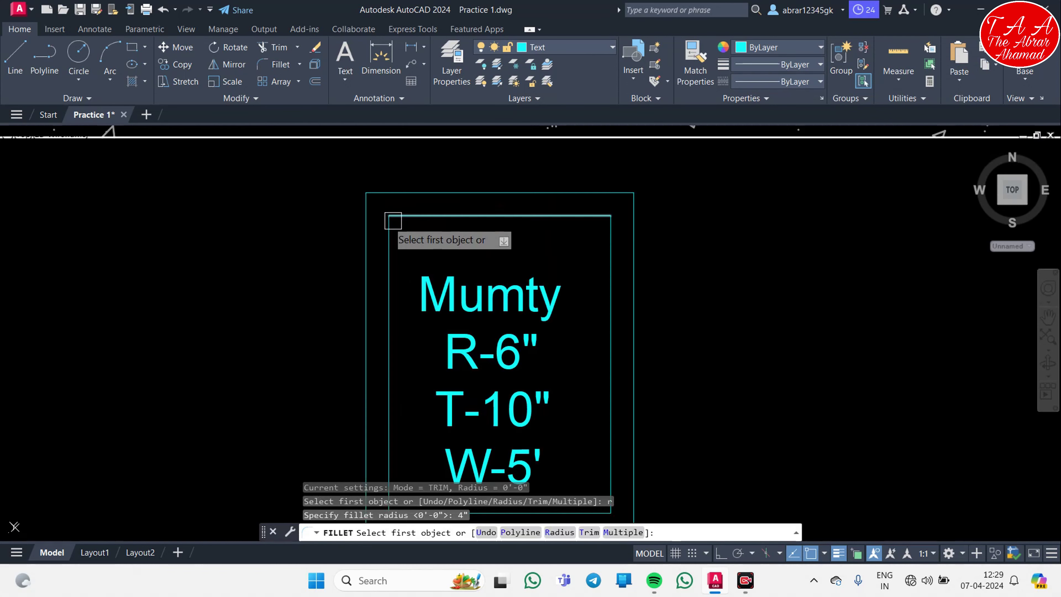
scroll(360, 225, up, 1)
click(359, 225)
click(417, 194)
key(Return)
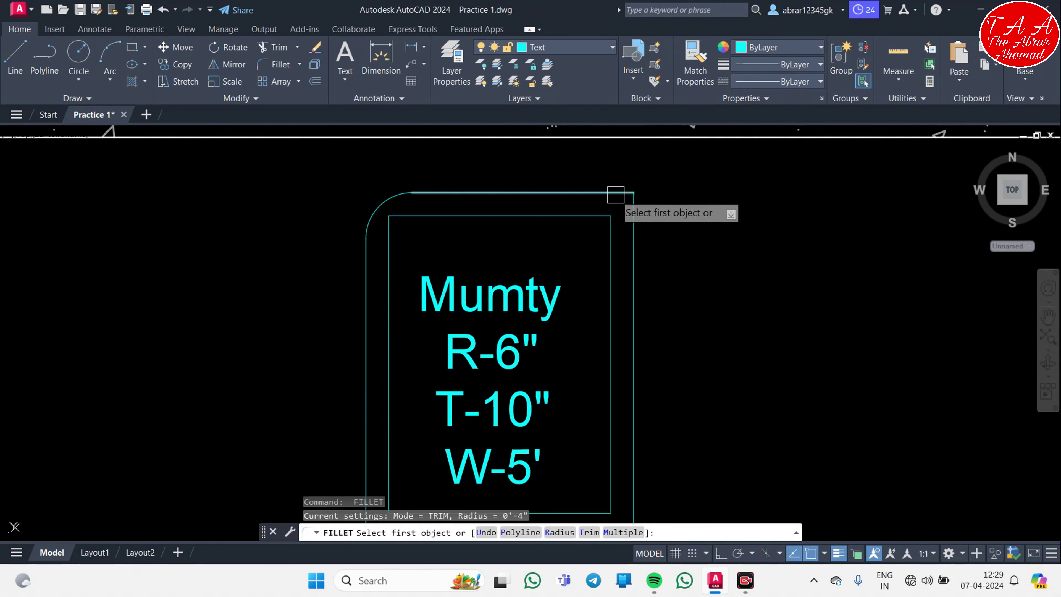
click(618, 193)
click(638, 240)
- Round all four corners of the inner box with the 4-inch fillet
key(Return)
click(388, 242)
click(459, 216)
key(Return)
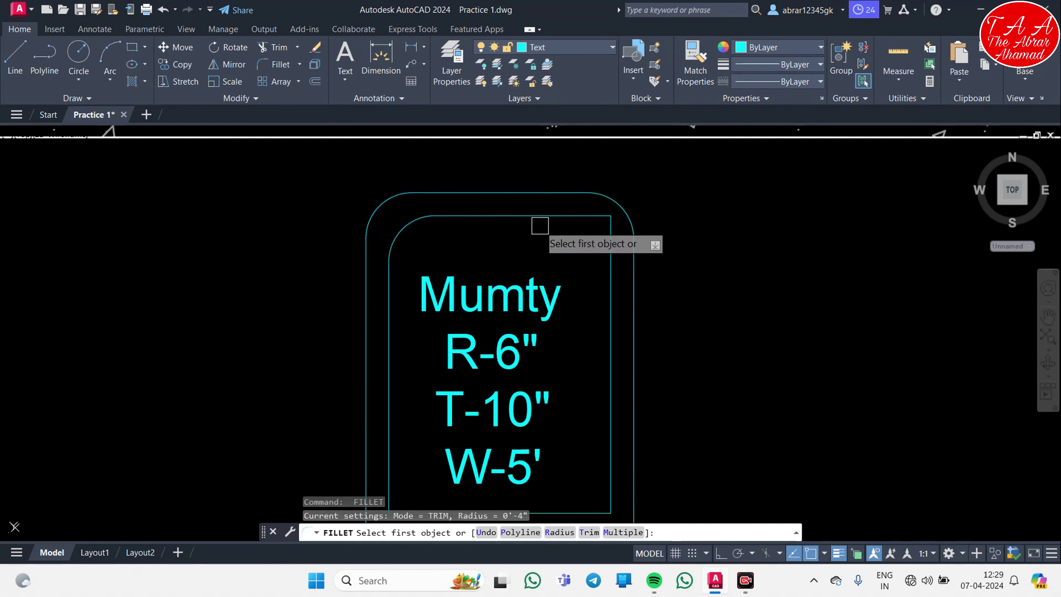
click(555, 217)
click(610, 226)
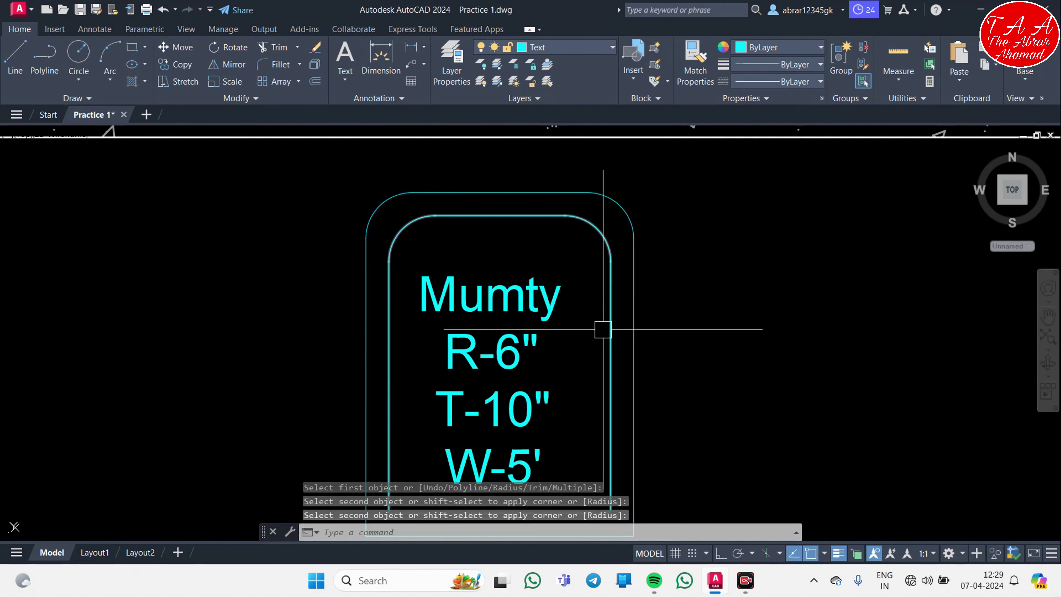
middle_drag(601, 367, 588, 245)
key(Return)
click(396, 355)
click(433, 387)
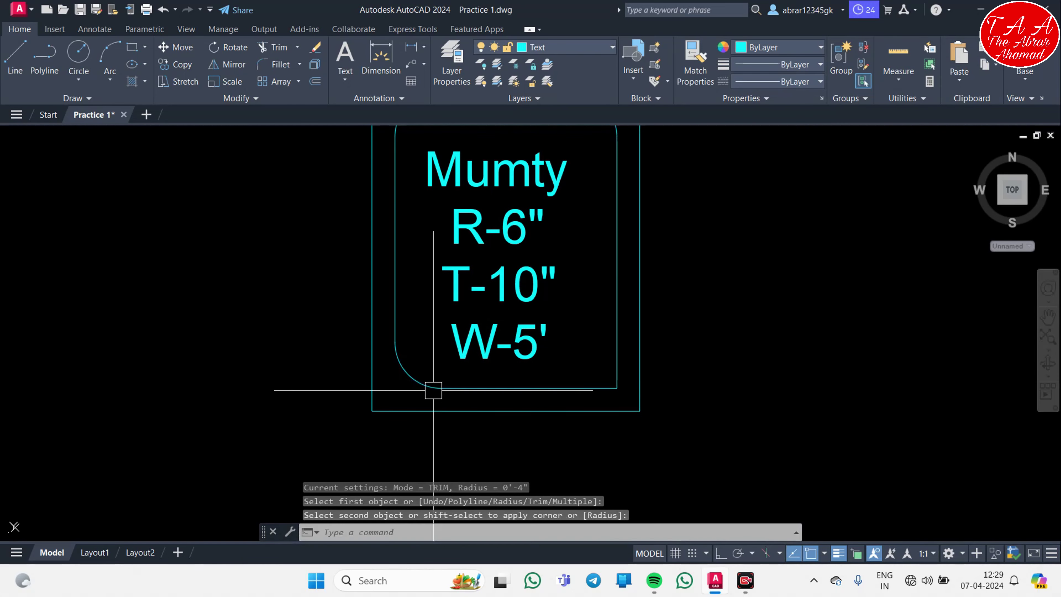
key(Return)
click(622, 325)
click(600, 388)
- Fillet the outer box's bottom-left and bottom-right corners to finish the rounded frame
key(Return)
scroll(580, 398, down, 3)
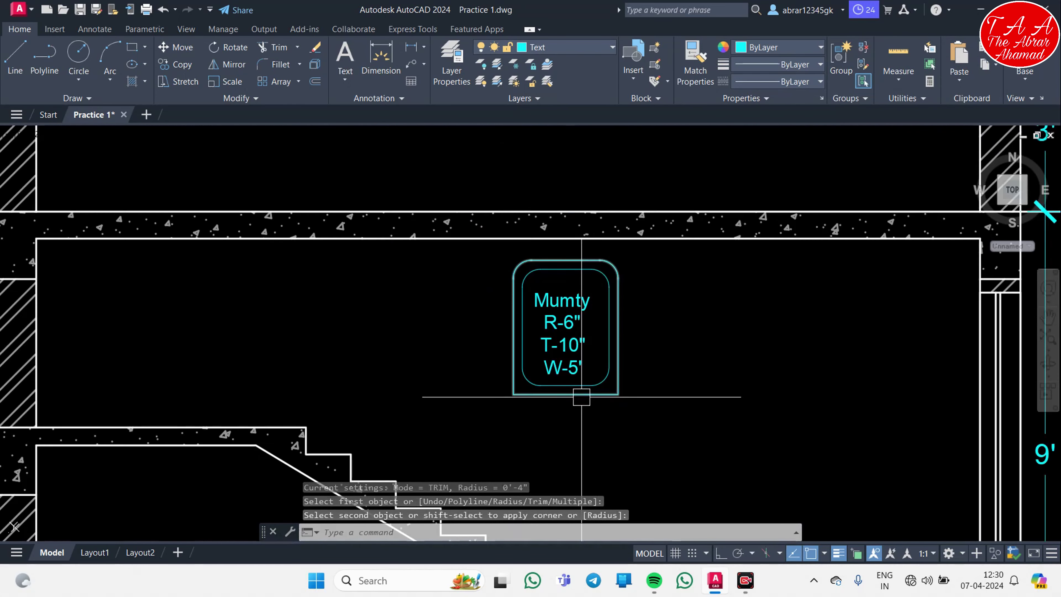
scroll(317, 322, up, 5)
click(317, 322)
click(398, 385)
key(Return)
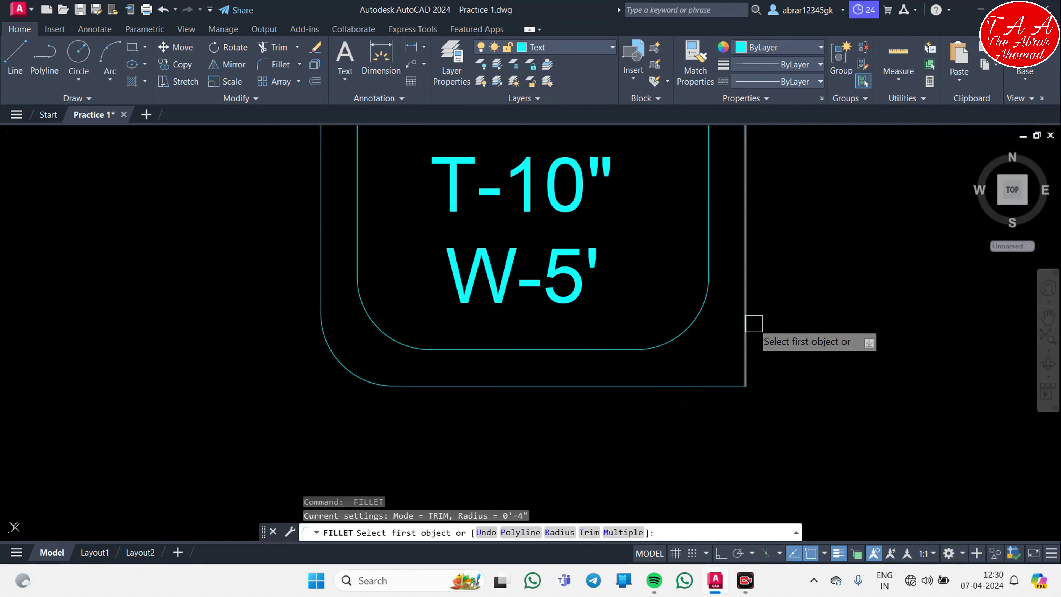
click(737, 322)
click(689, 386)
scroll(681, 389, down, 6)
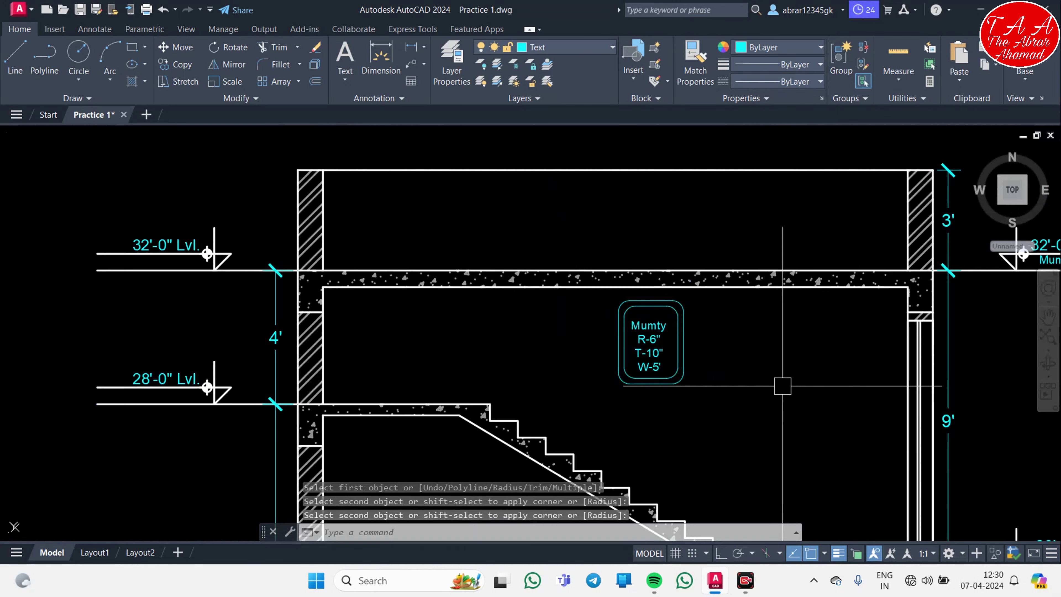
key(Escape)
scroll(584, 418, up, 3)
scroll(605, 460, down, 5)
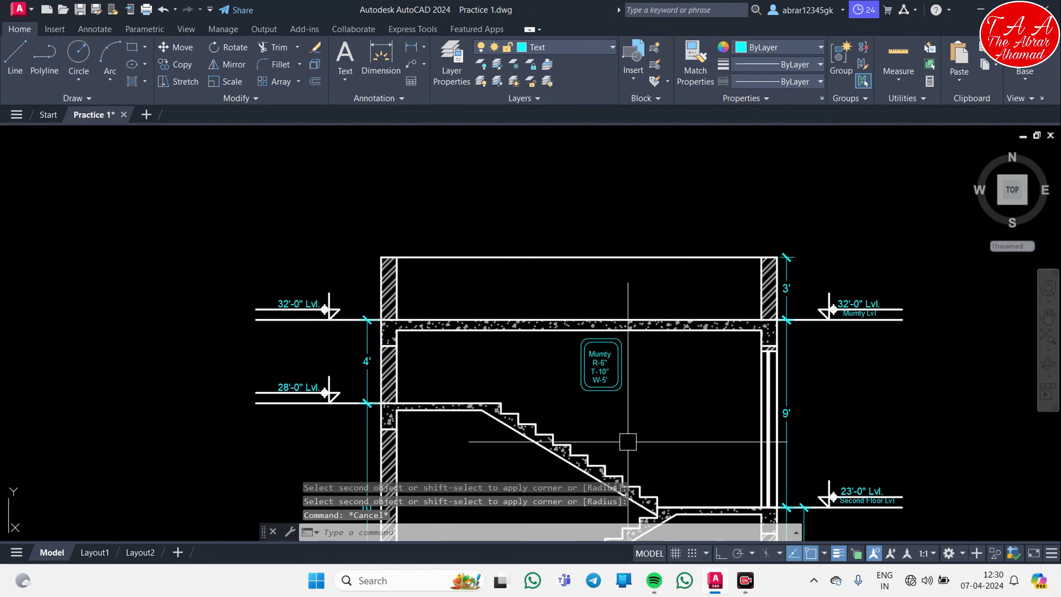
scroll(627, 443, up, 2)
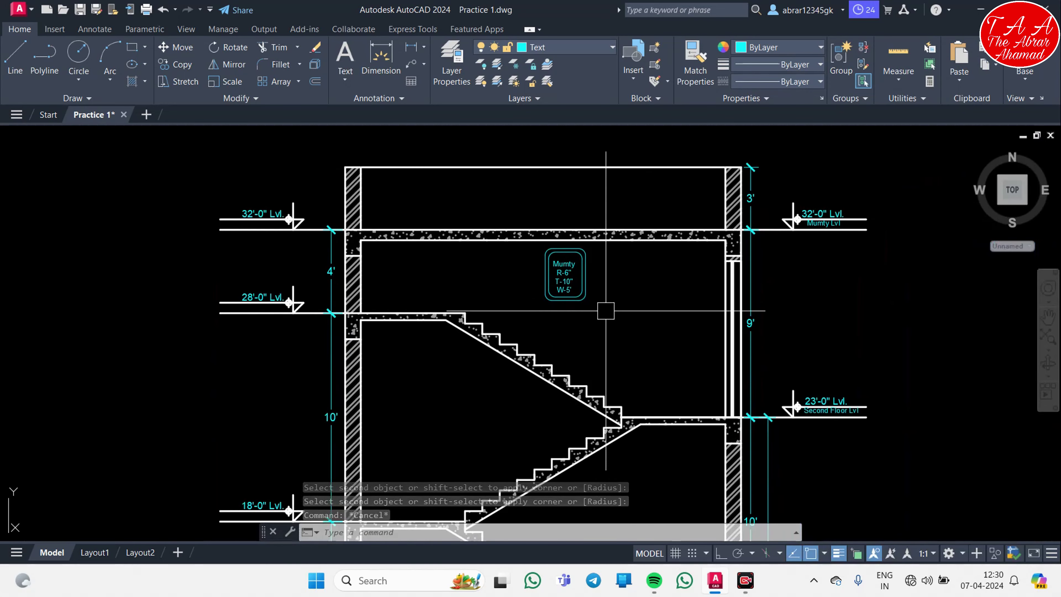
middle_drag(639, 395, 527, 292)
scroll(527, 383, down, 3)
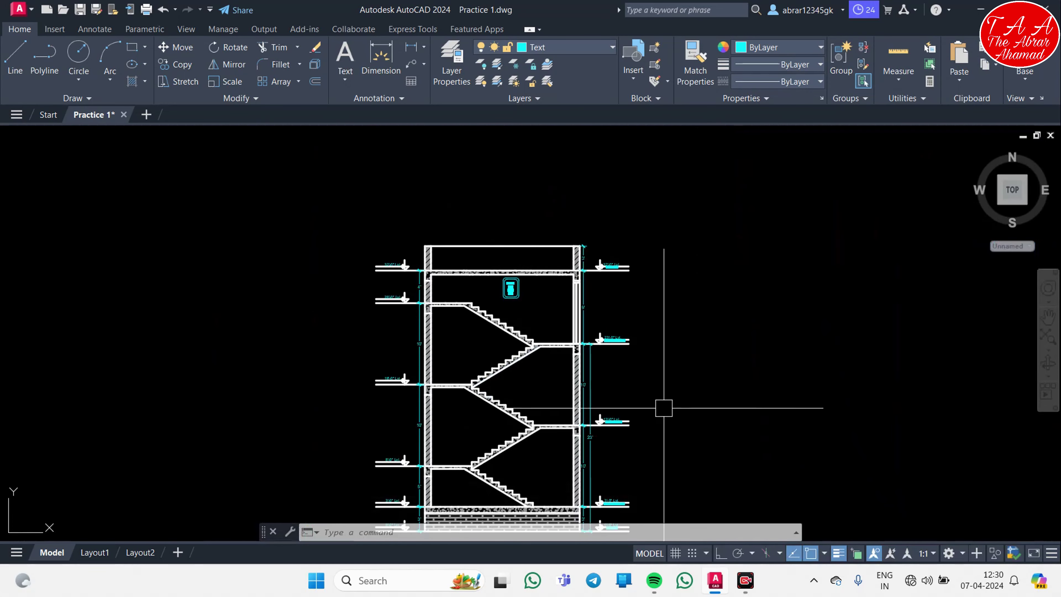
- Copy the Mumty note up into the parapet space above the roof slab and clear its text
scroll(543, 314, up, 4)
scroll(505, 272, up, 3)
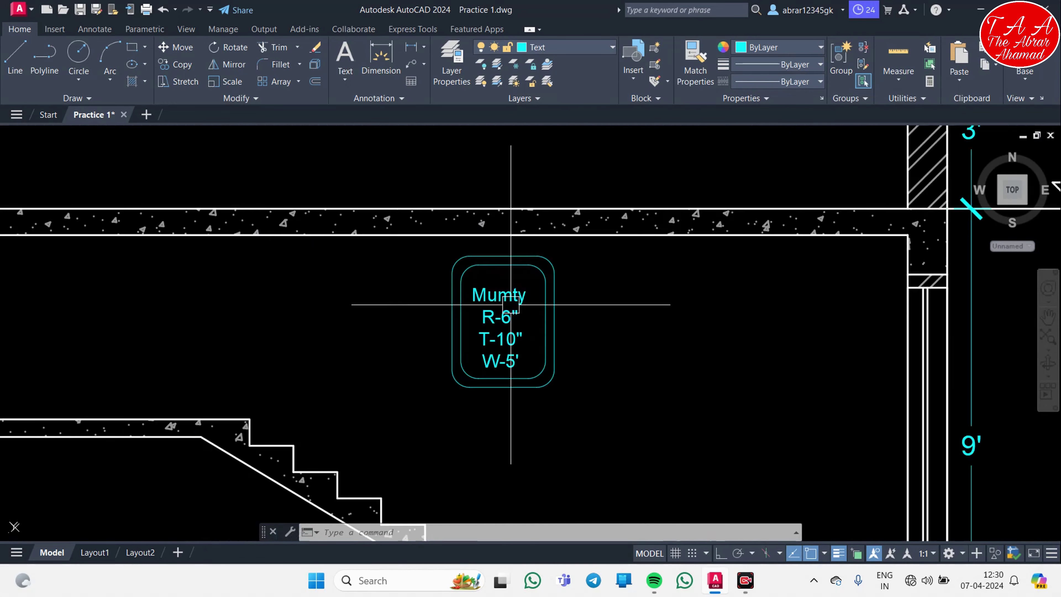
scroll(507, 267, up, 4)
click(506, 284)
key(Return)
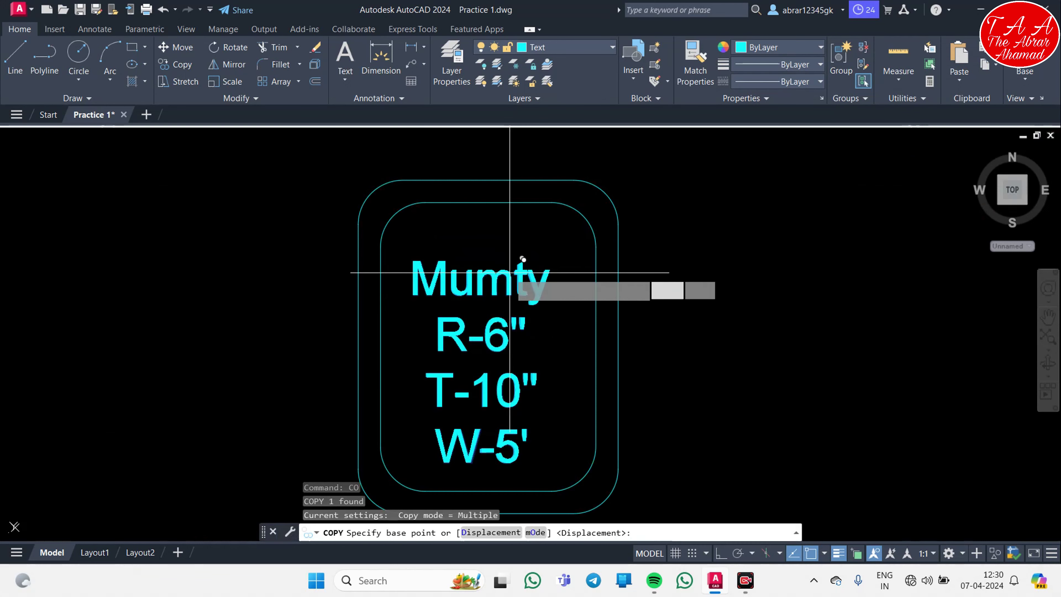
click(509, 272)
scroll(509, 273, down, 5)
middle_drag(459, 209, 459, 339)
click(431, 237)
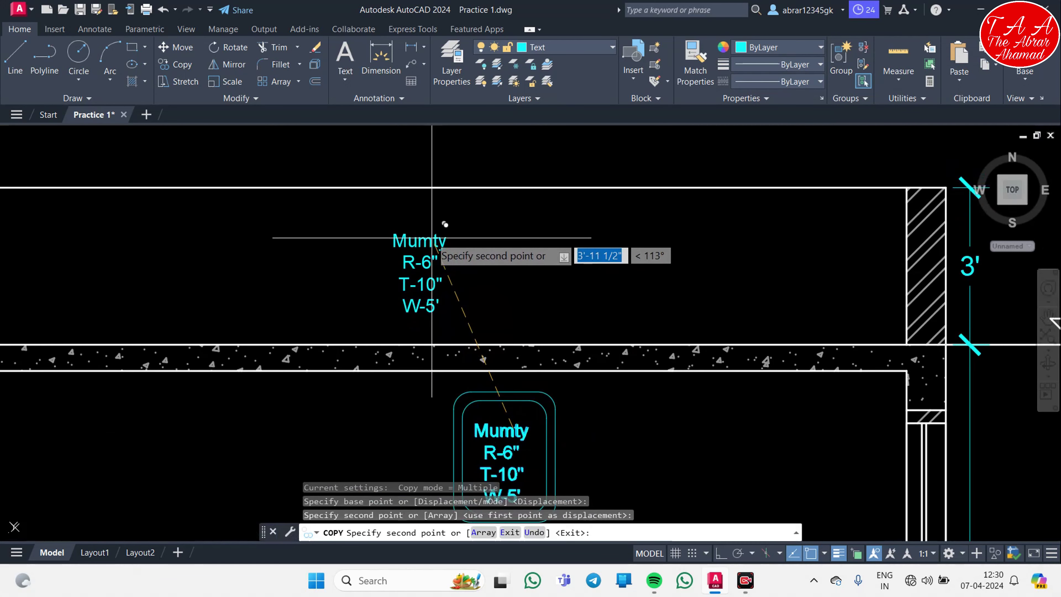
key(Escape)
double_click(422, 238)
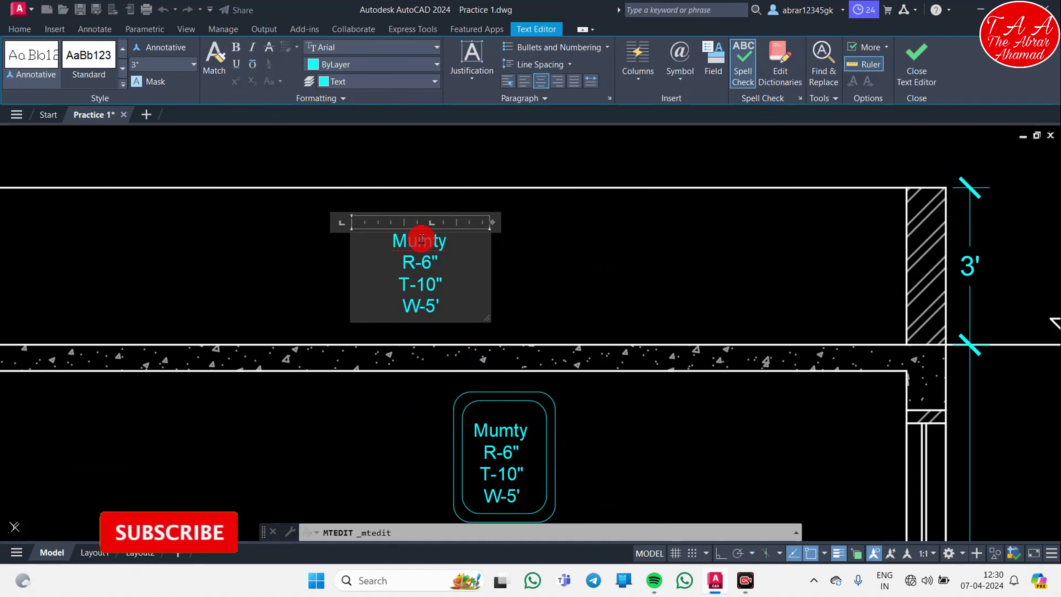
key(Delete)
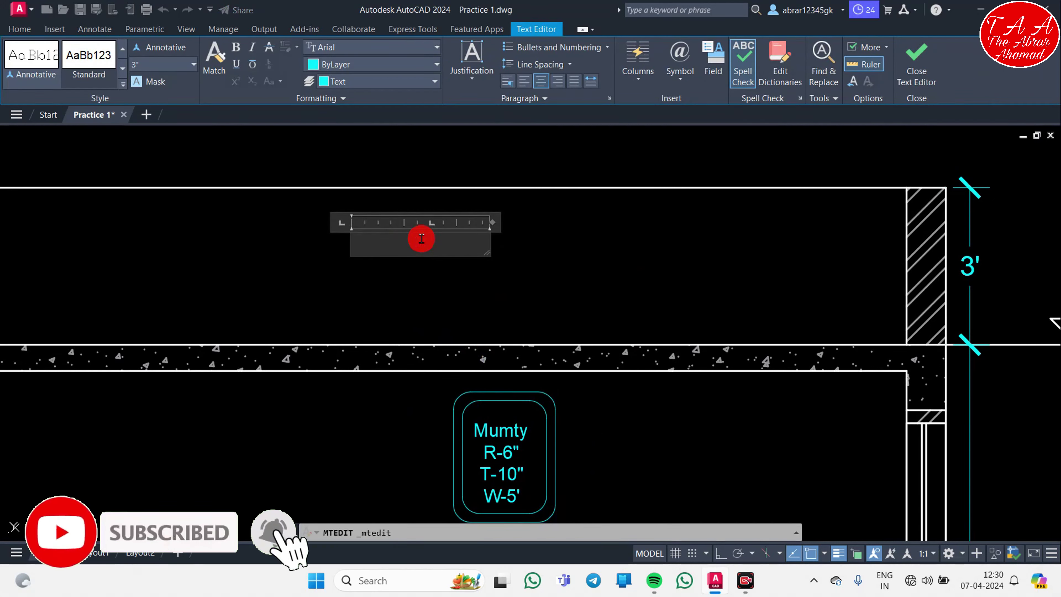
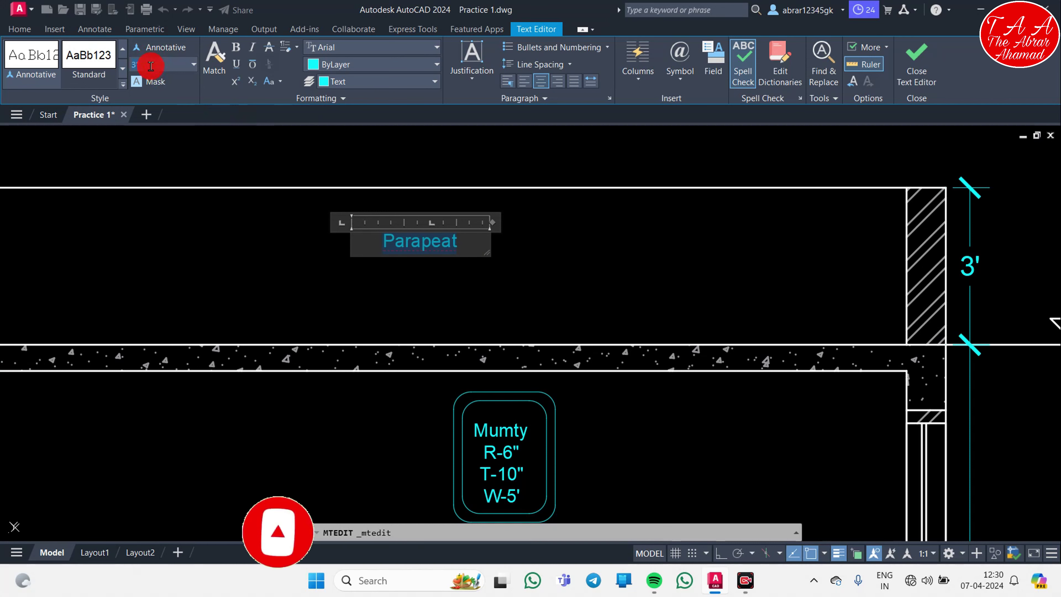
text(6")
- Apply the 6" height to the Parapeat label above the roof slab and close the Text Editor
key(Return)
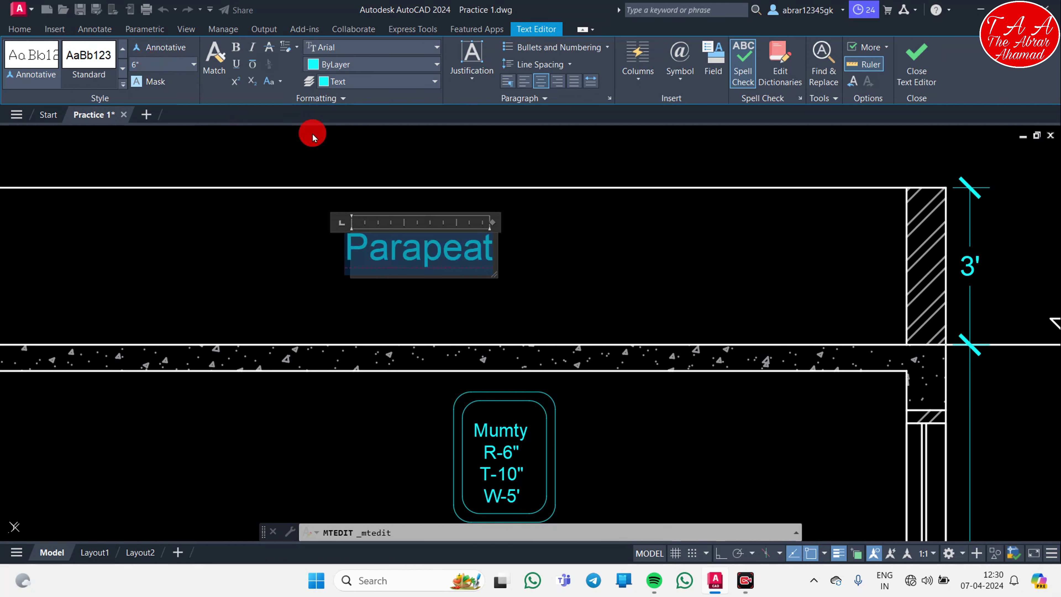
click(928, 62)
scroll(459, 319, down, 3)
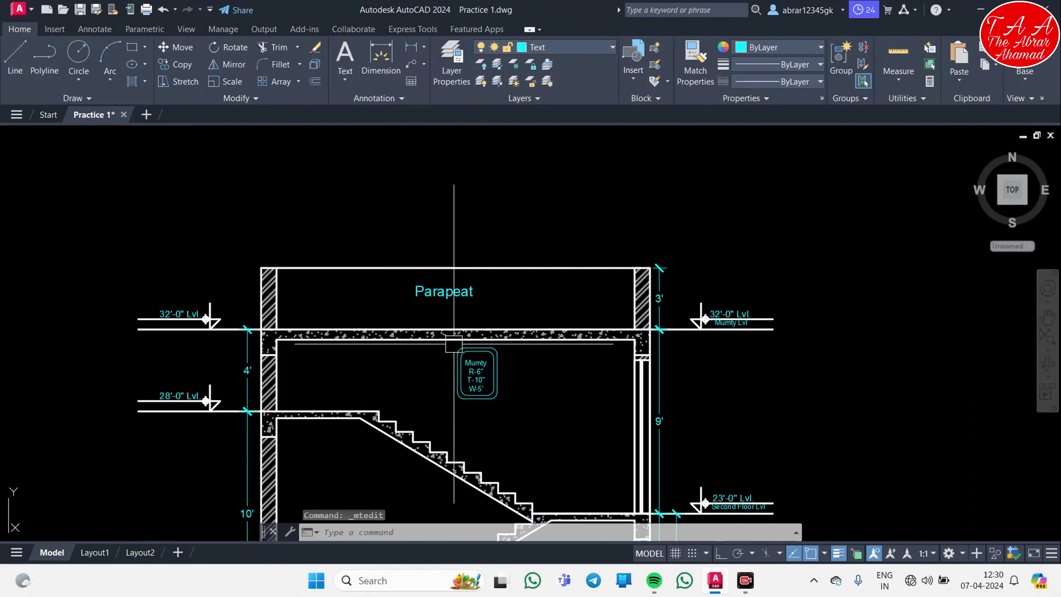
scroll(531, 256, down, 2)
scroll(535, 244, down, 2)
scroll(537, 350, down, 2)
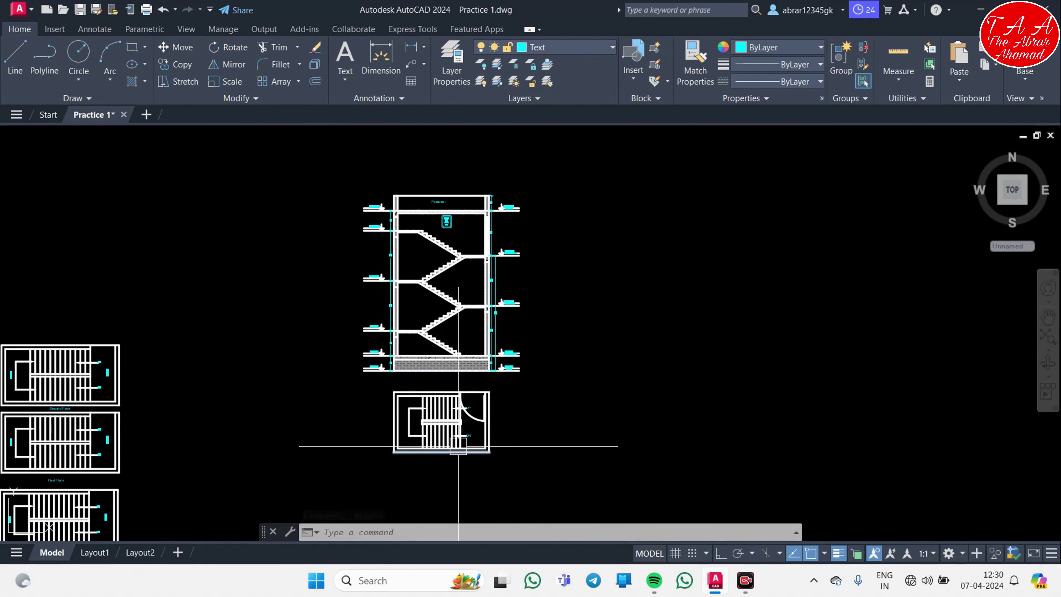
scroll(458, 446, up, 4)
- Copy the lower stair plan twice, stacking both copies to the right of the staircase section
click(551, 494)
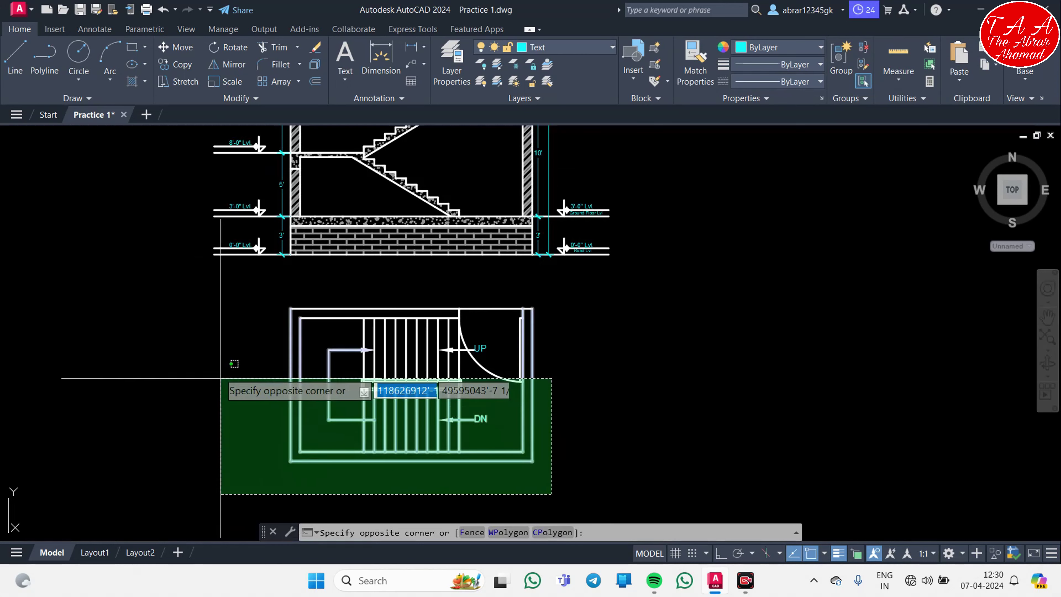
click(235, 287)
text(co)
key(Return)
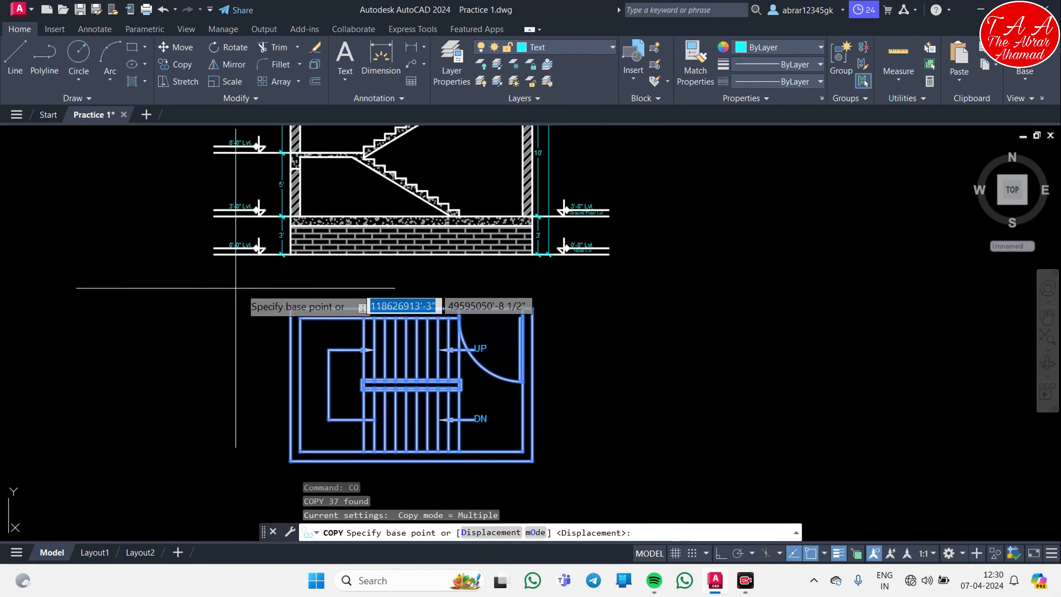
click(291, 460)
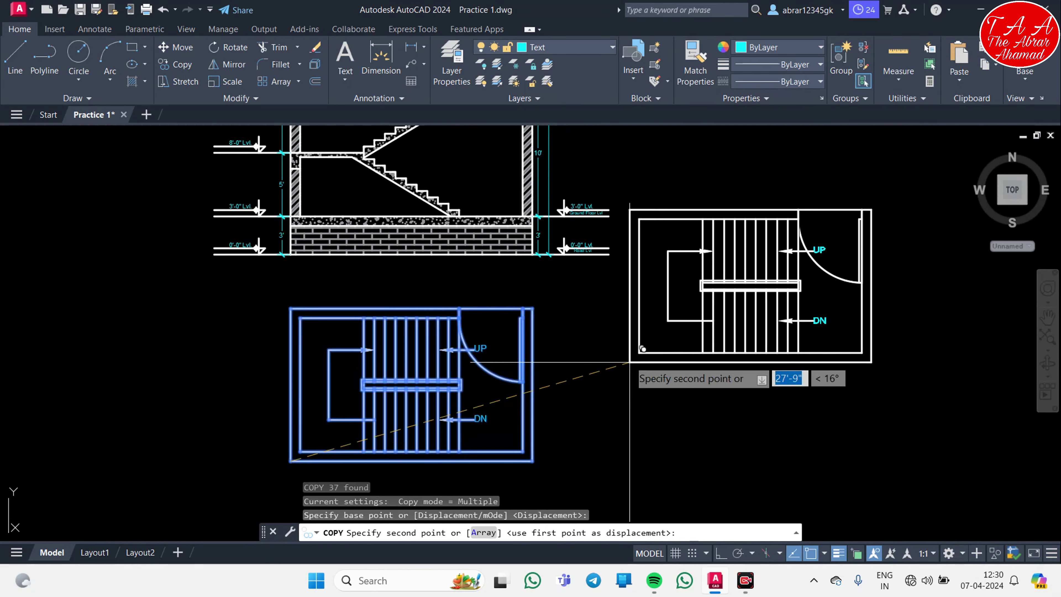
middle_drag(632, 350, 464, 460)
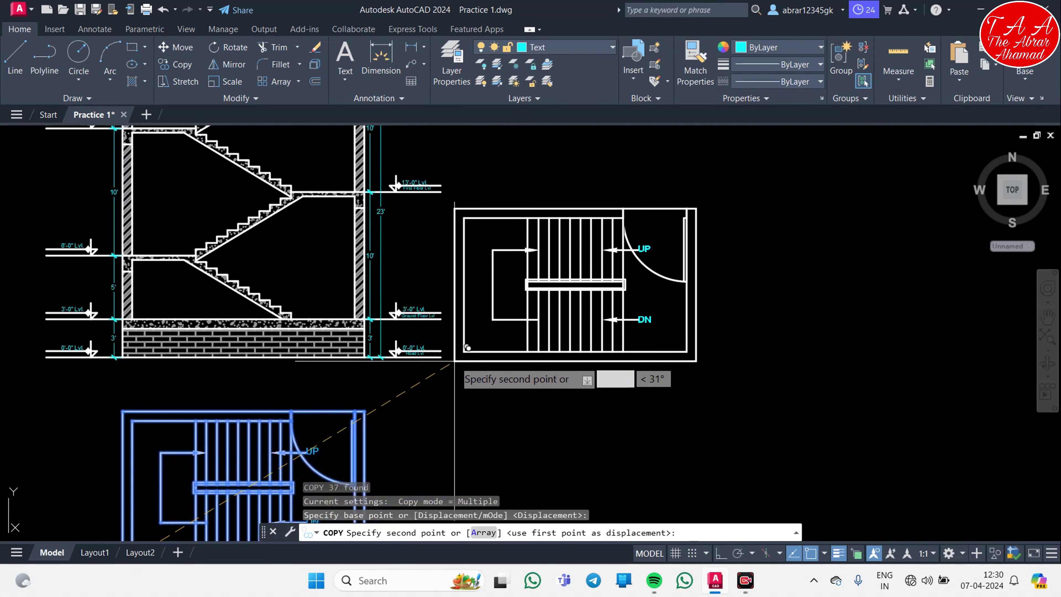
click(464, 358)
middle_drag(458, 258, 470, 466)
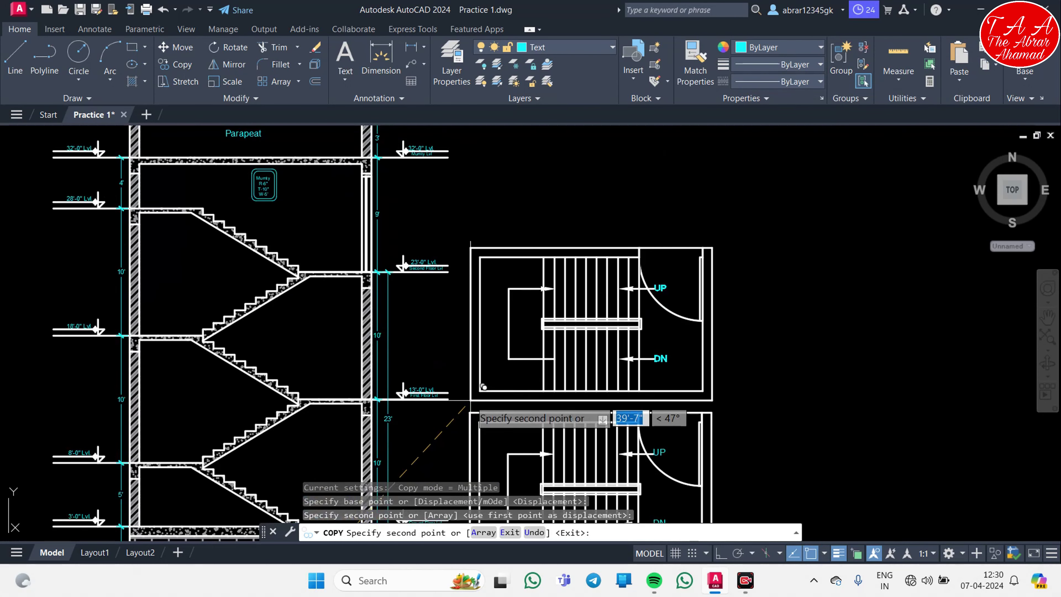
click(470, 400)
middle_drag(465, 267, 468, 369)
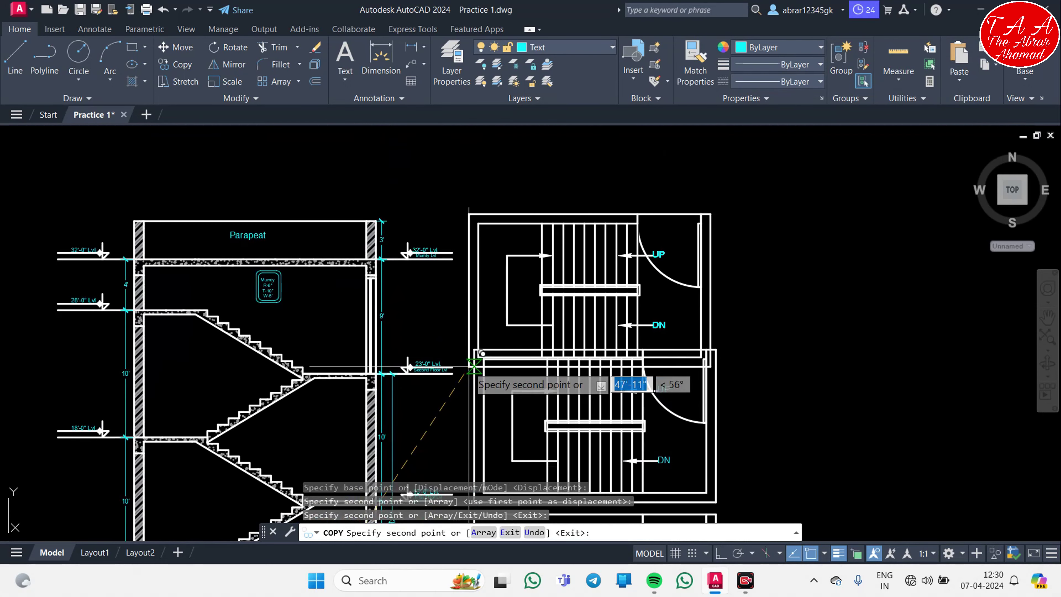
key(Escape)
middle_drag(464, 323, 465, 245)
scroll(455, 283, down, 2)
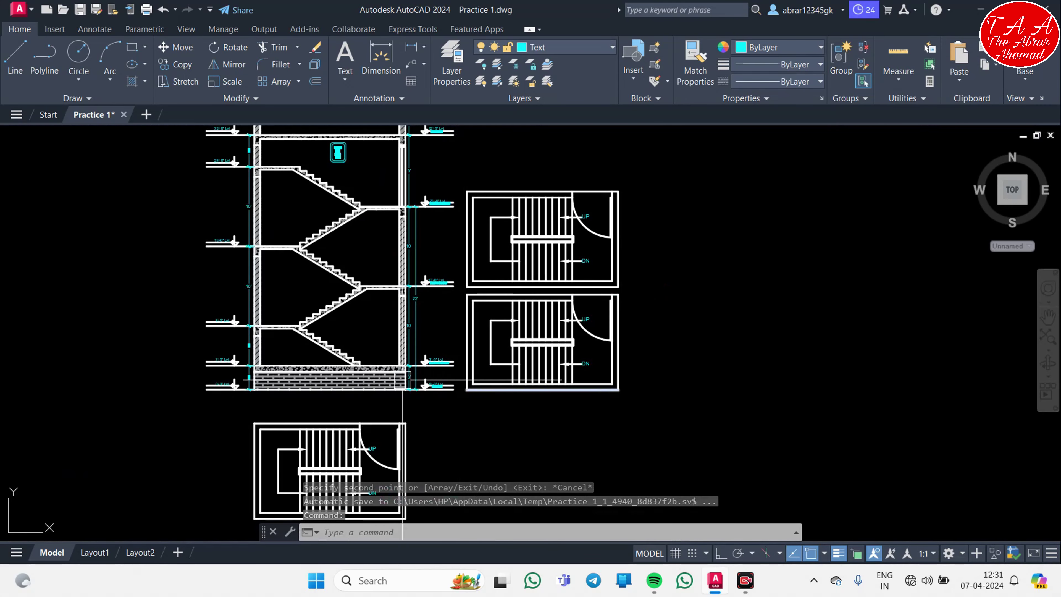
- Copy the road-level 0'-0" Lvl. text to just below the stair plan
scroll(531, 374, up, 4)
scroll(578, 390, down, 1)
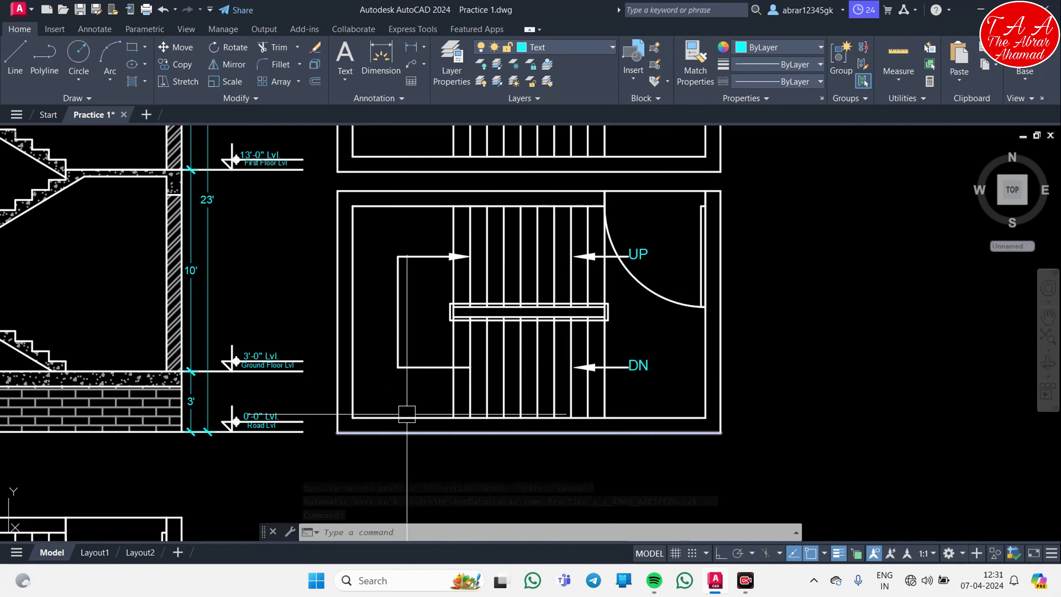
scroll(578, 390, down, 2)
scroll(292, 418, up, 5)
click(285, 402)
key(Escape)
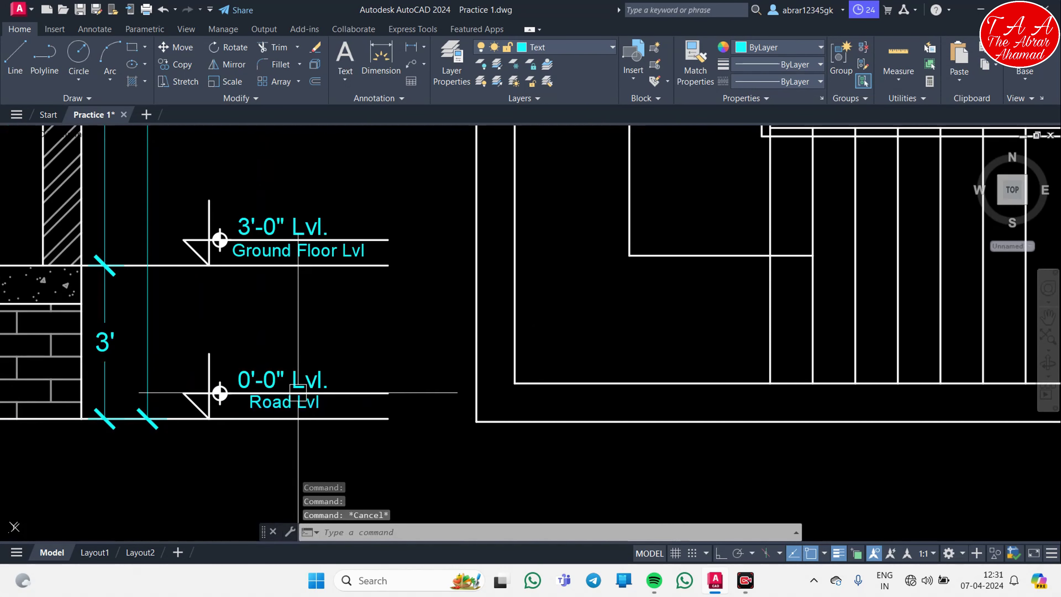
click(311, 378)
key(Return)
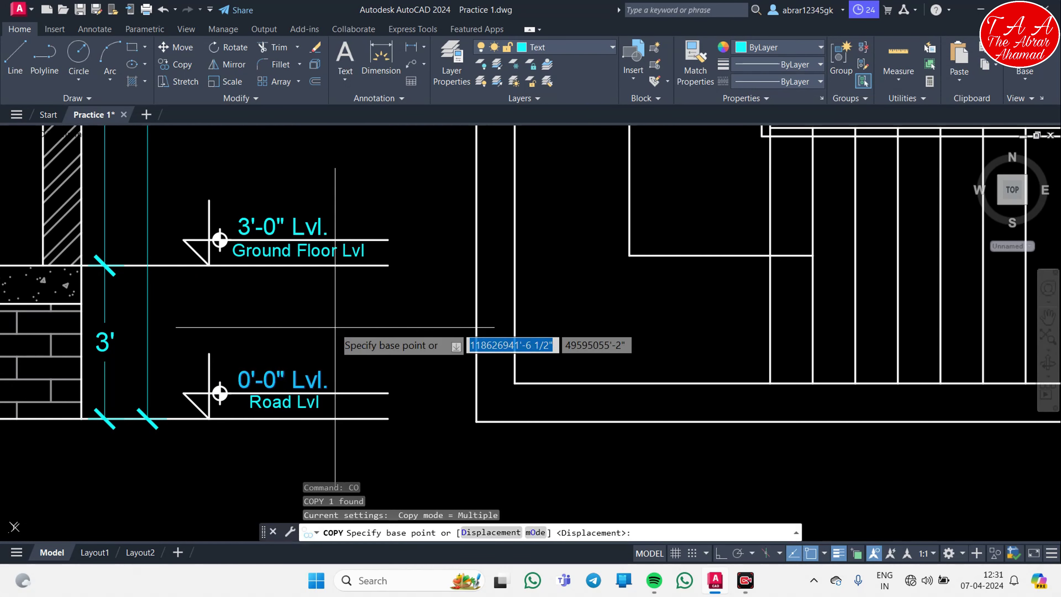
click(332, 261)
scroll(501, 367, up, 3)
click(491, 371)
key(Escape)
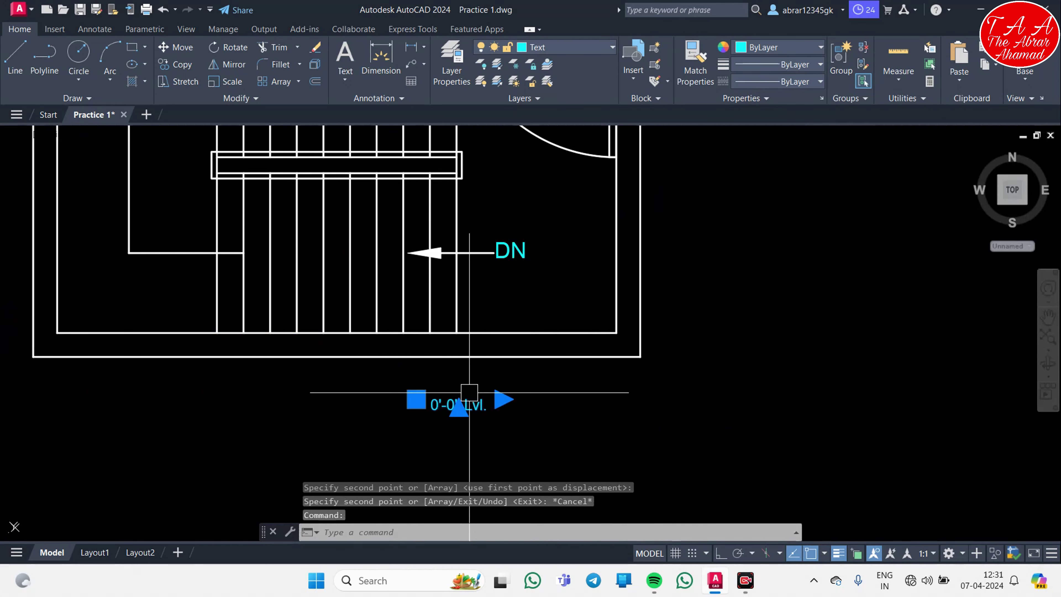
- Rotate the copied 0'-0" Lvl. text 90° so it stands vertical
text(ro)
key(Return)
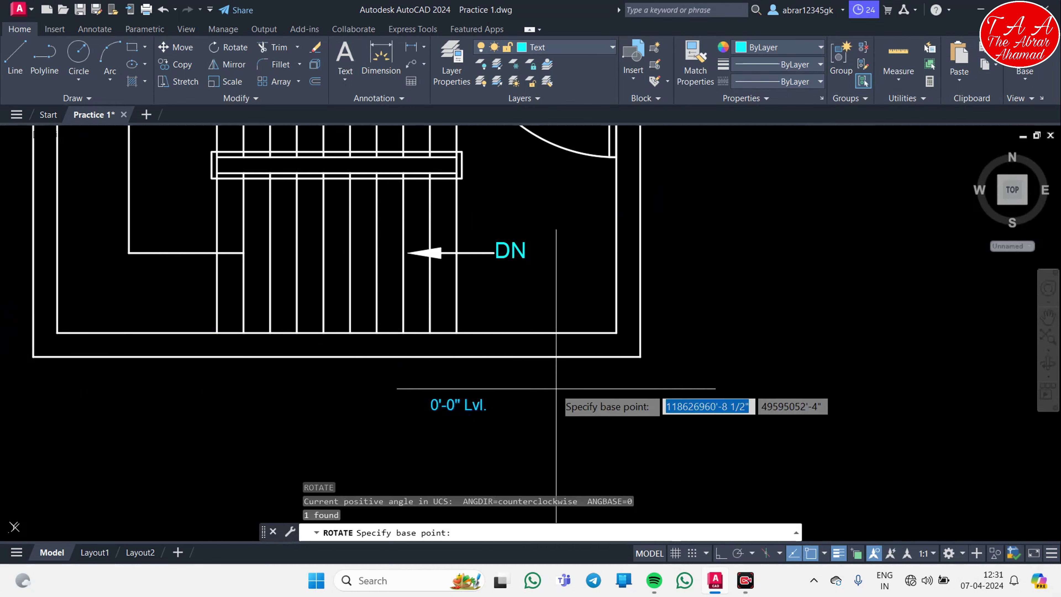
click(518, 408)
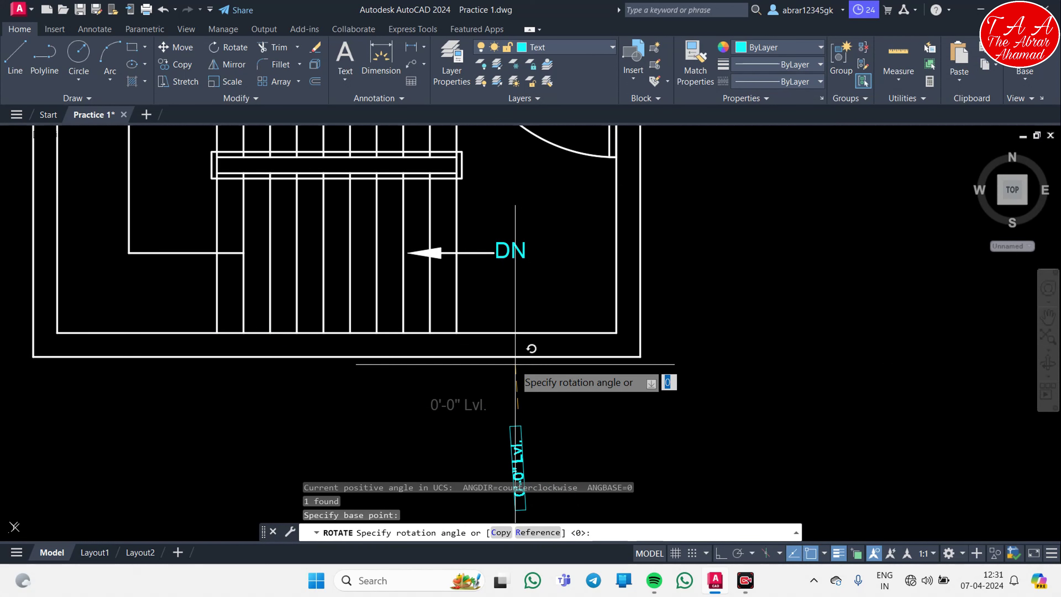
click(514, 364)
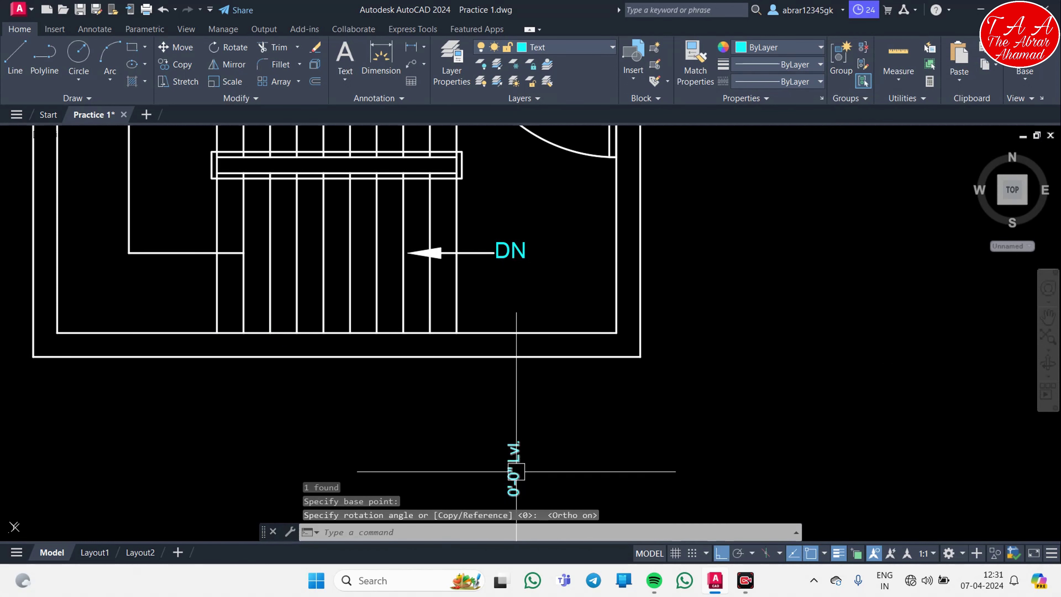
- Move the vertical 0'-0" Lvl. label into the stair plan beside the DN arrow
click(517, 471)
text(m)
key(Return)
click(564, 443)
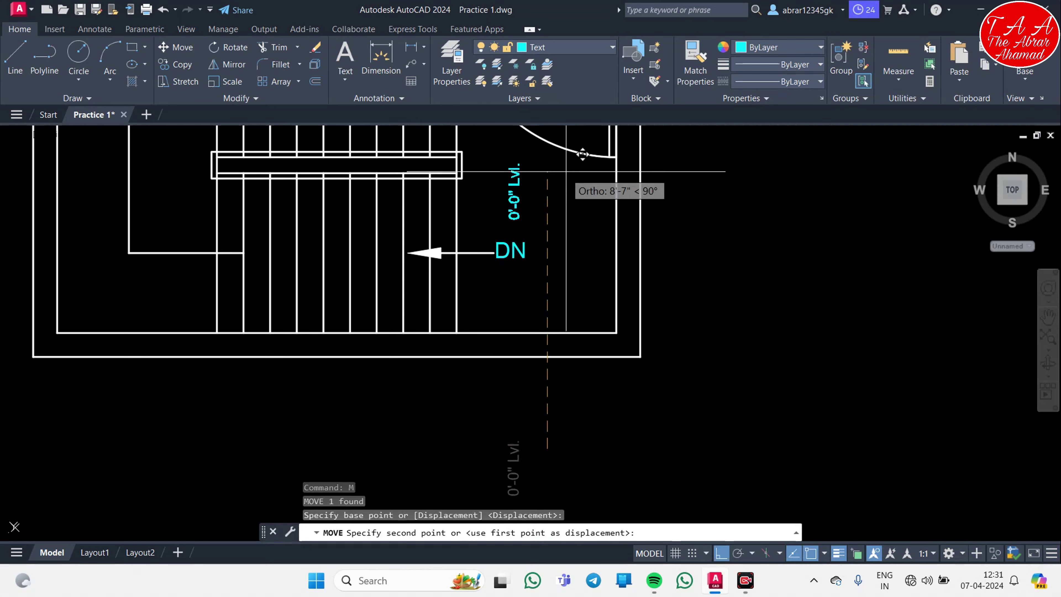
scroll(582, 154, down, 1)
click(568, 200)
scroll(591, 303, down, 3)
mouse_move(564, 499)
middle_down()
mouse_move(564, 449)
mouse_move(596, 415)
middle_up()
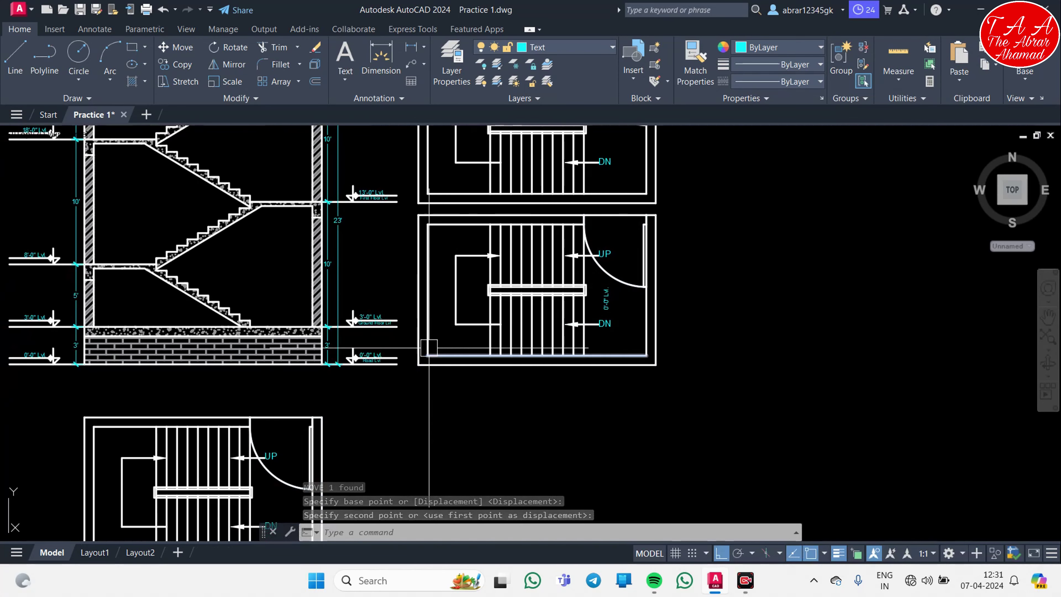
scroll(311, 314, up, 4)
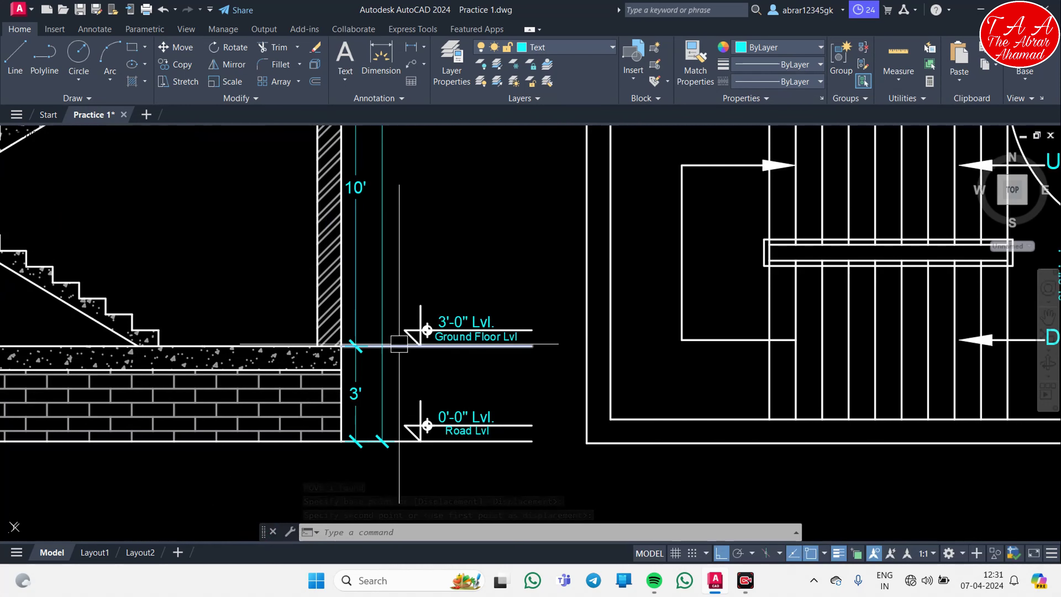
middle_drag(659, 516, 329, 531)
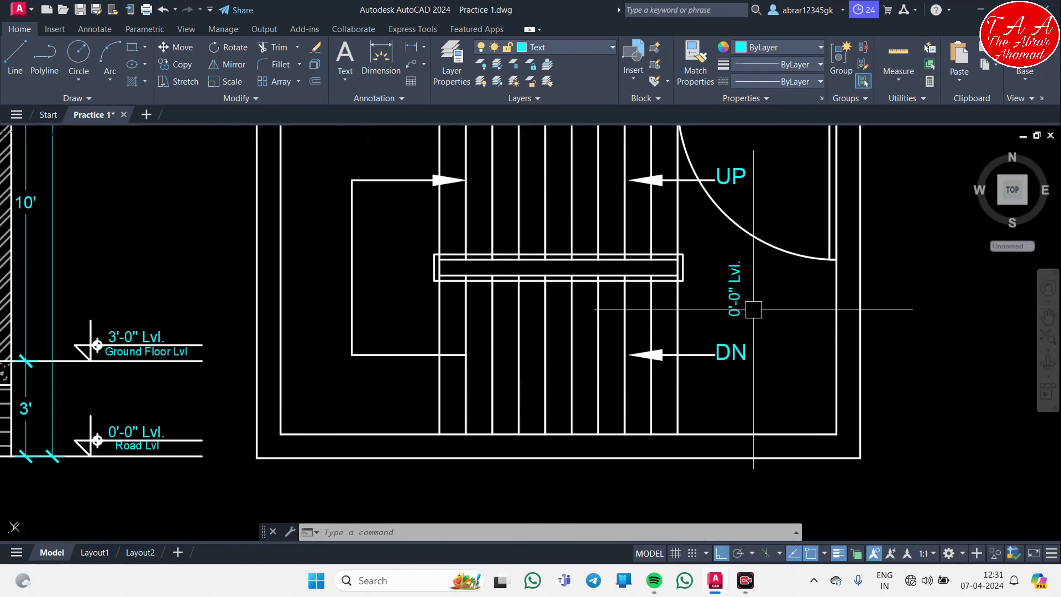
scroll(734, 328, up, 2)
- Change the plan's 0'-0" Lvl. label to read 3'-0" Lvl
double_click(723, 259)
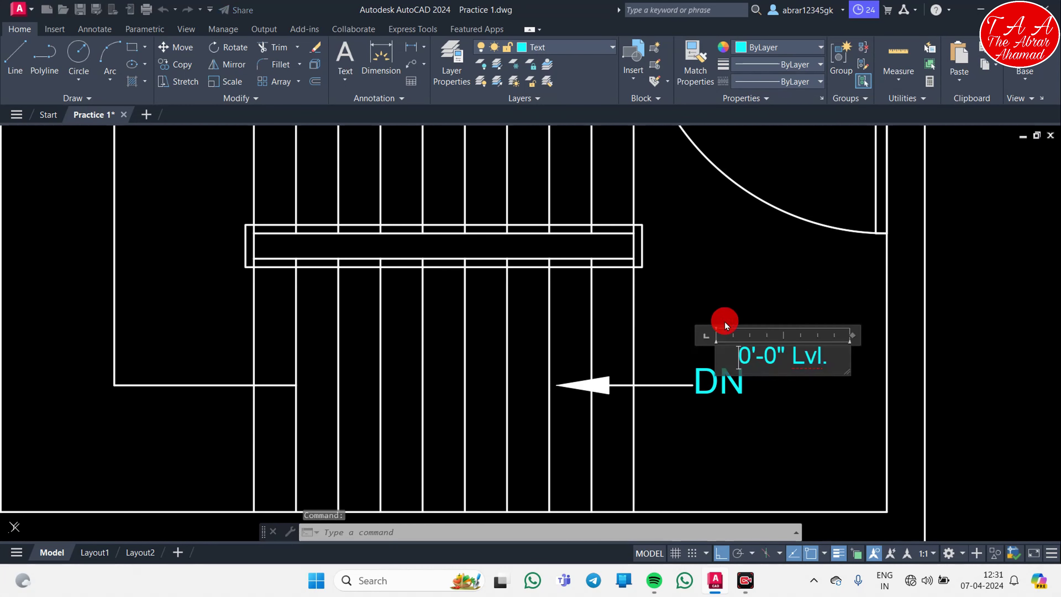
click(751, 355)
click(736, 324)
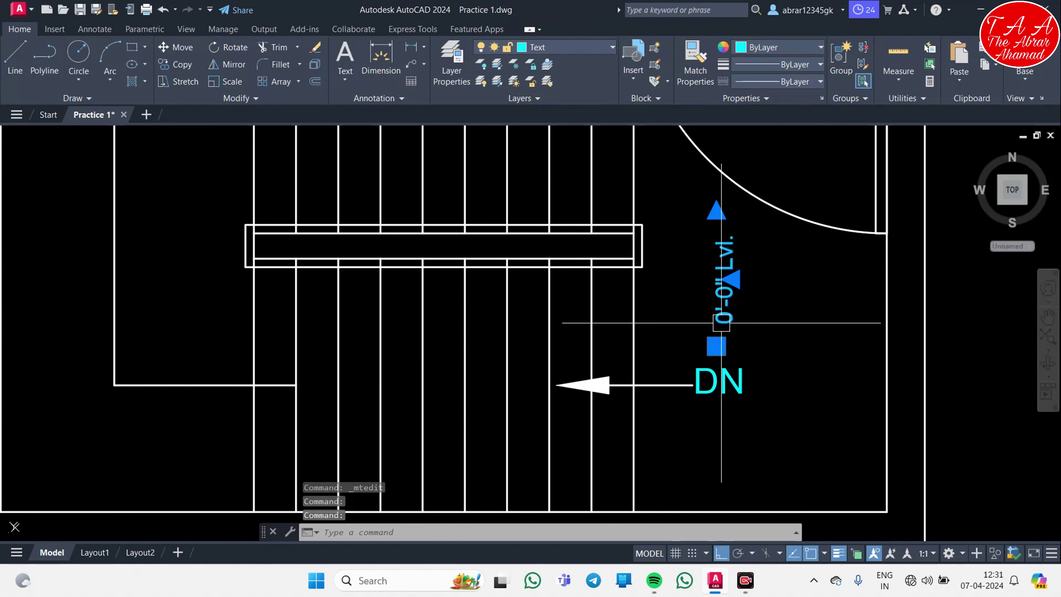
double_click(724, 289)
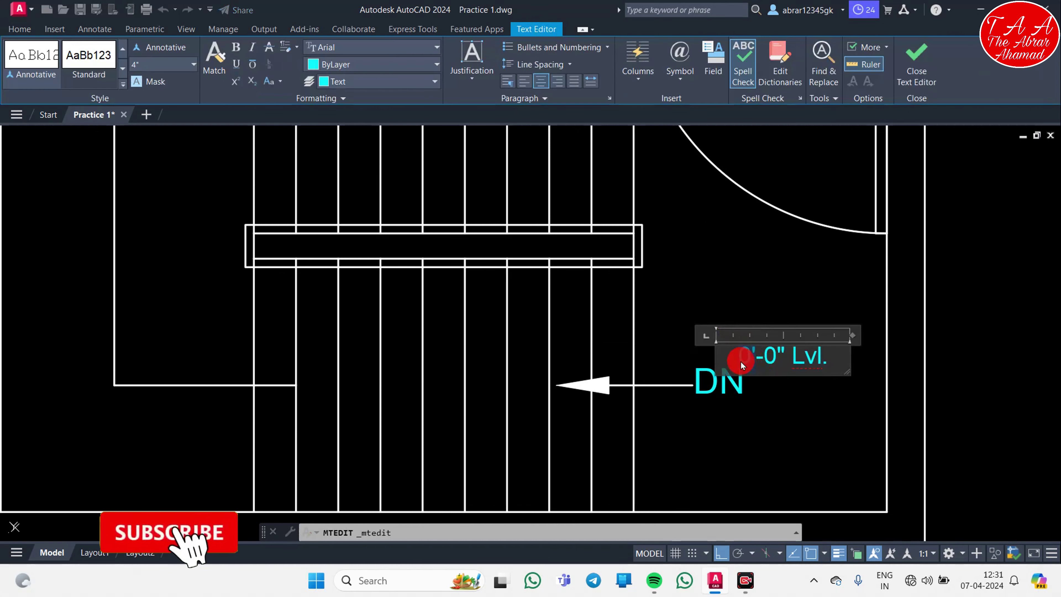
text(3)
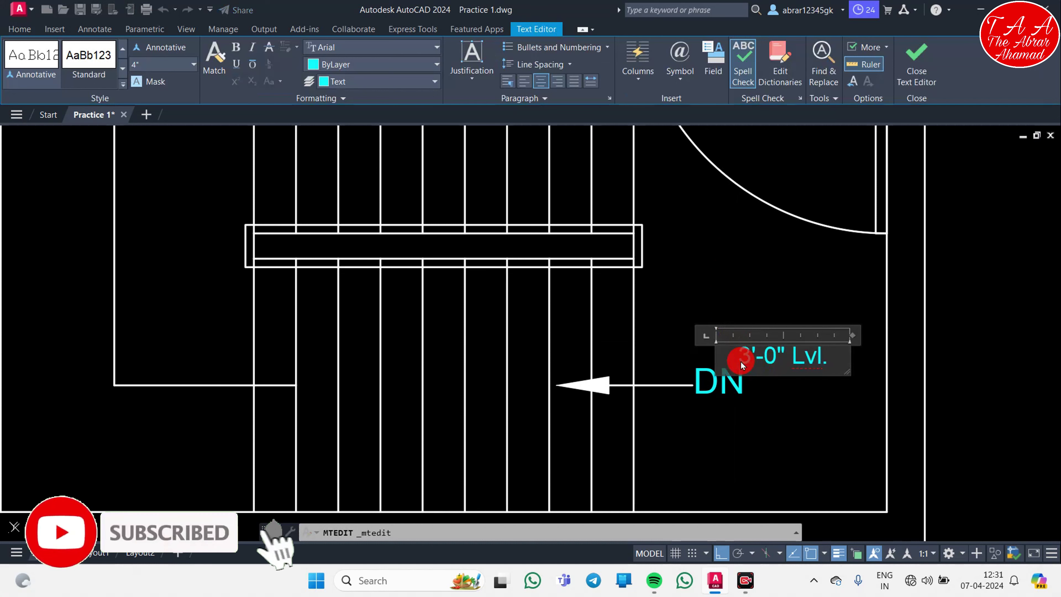
click(755, 322)
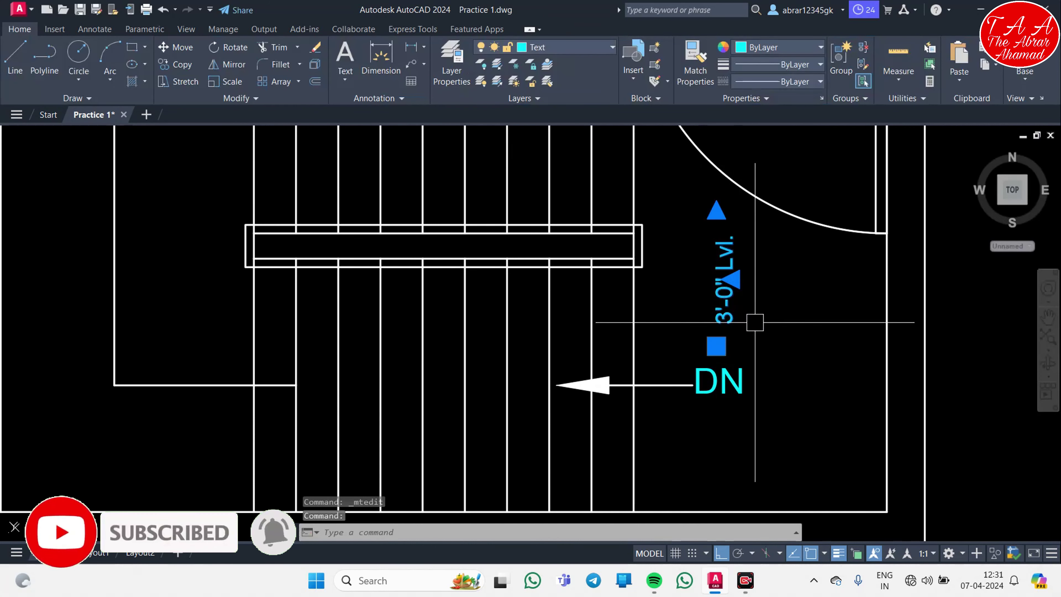
text(co)
- Copy the 3'-0" Lvl. label to the left side of the stair plan
key(Return)
click(755, 322)
middle_drag(606, 300, 689, 300)
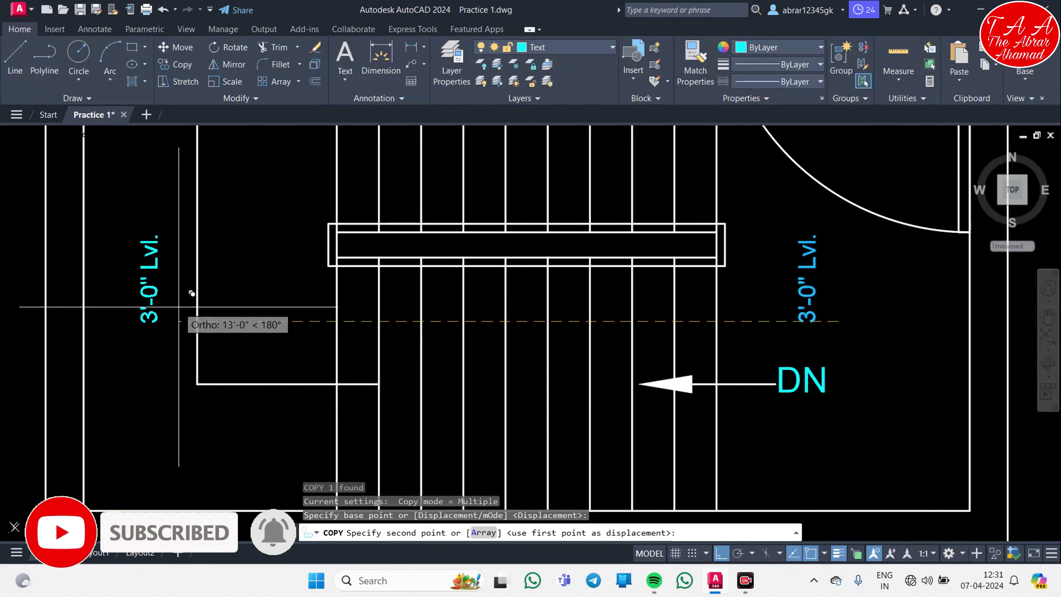
scroll(231, 301, down, 4)
key(Escape)
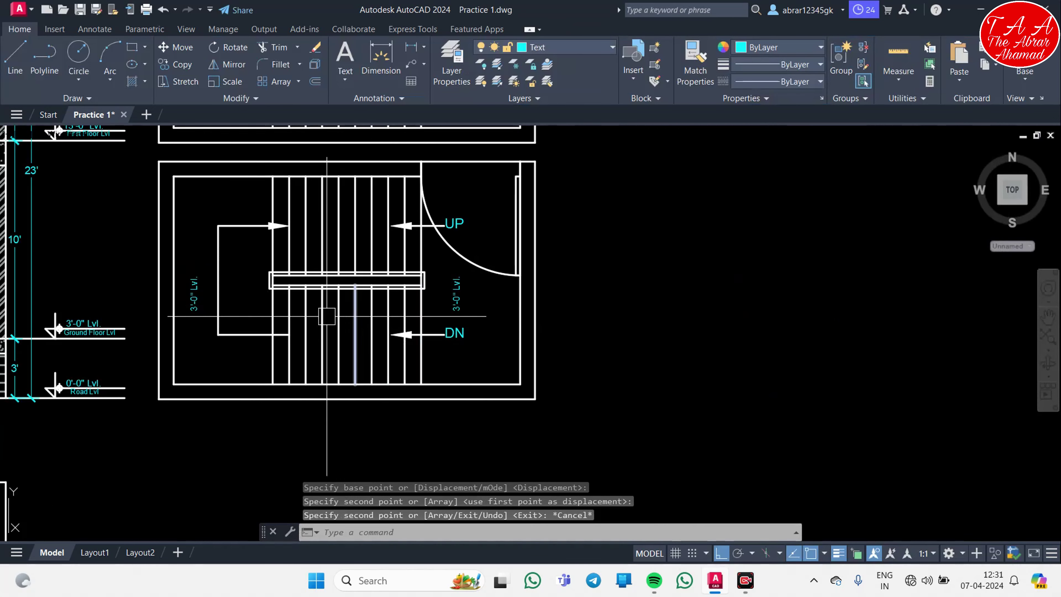
- Edit the left-side copy so it reads 8'-0" Lvl
scroll(184, 311, down, 2)
scroll(184, 311, down, 2)
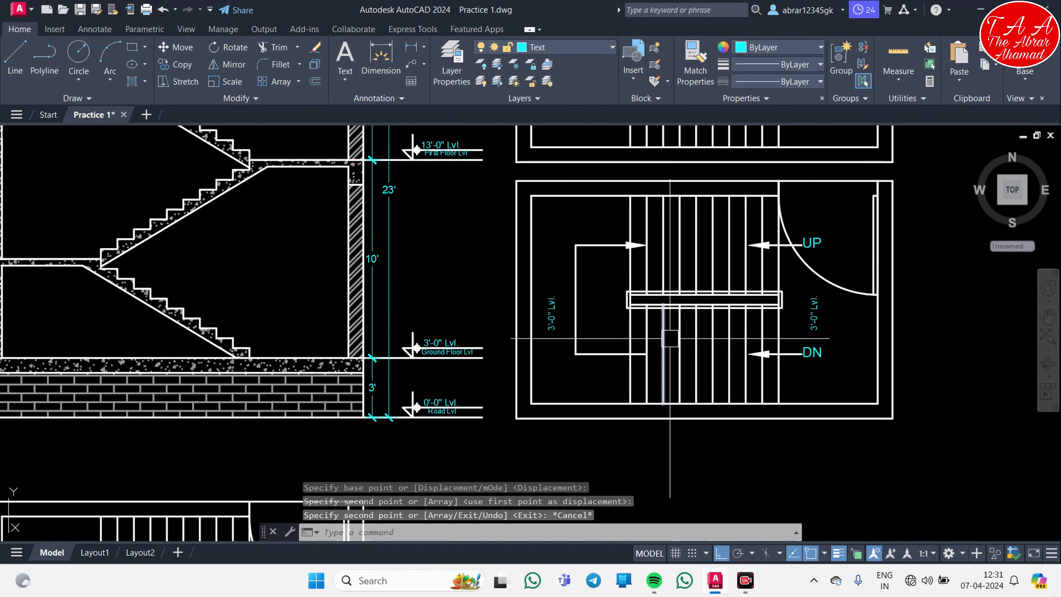
middle_drag(184, 310, 202, 286)
scroll(201, 286, up, 3)
scroll(605, 272, down, 3)
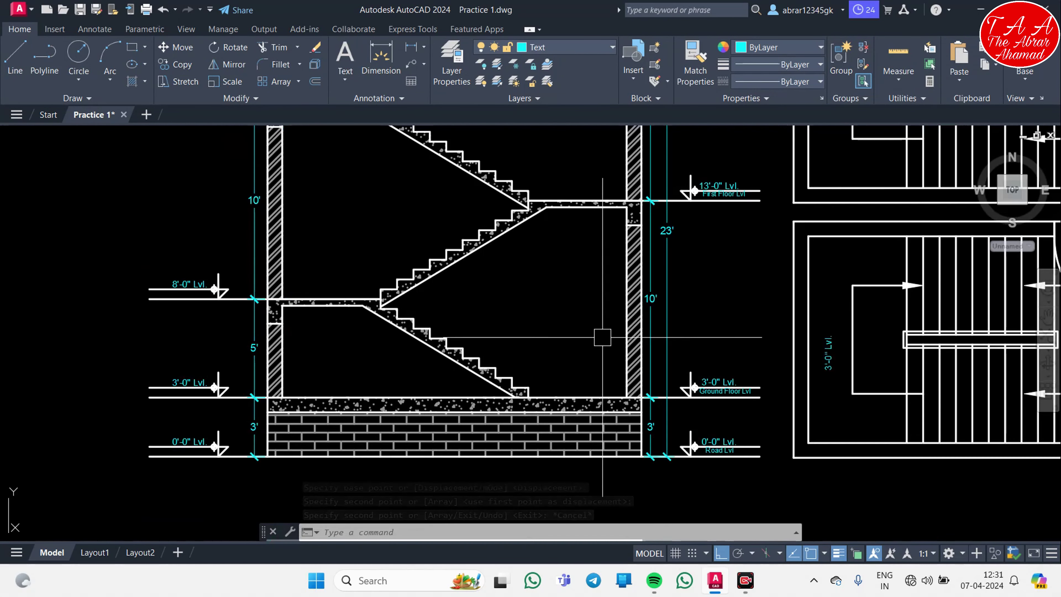
scroll(685, 360, up, 2)
middle_drag(847, 360, 505, 363)
scroll(383, 366, up, 5)
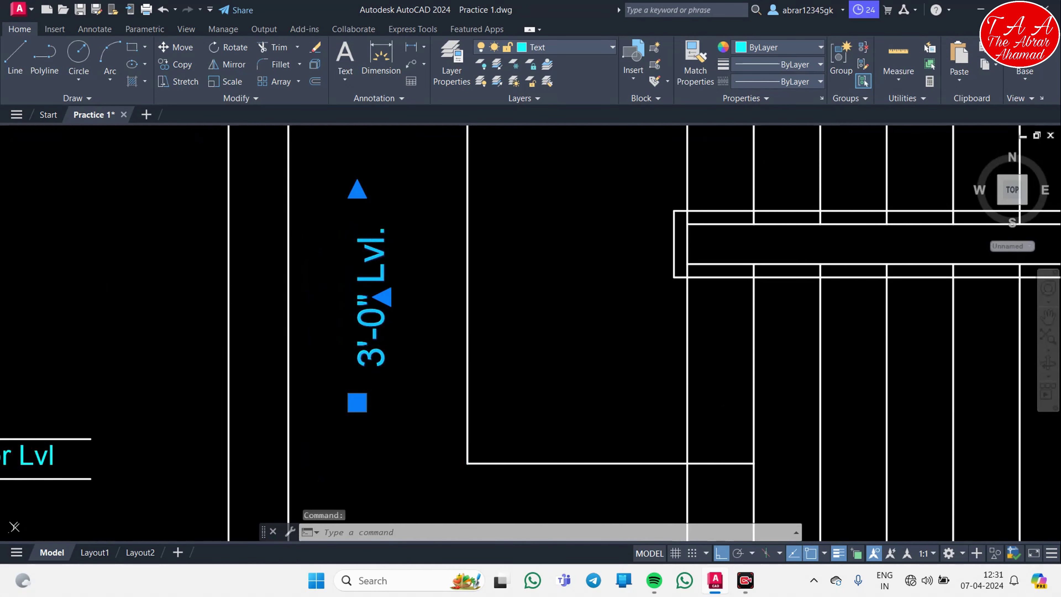
double_click(375, 352)
key(Escape)
double_click(381, 360)
text(8)
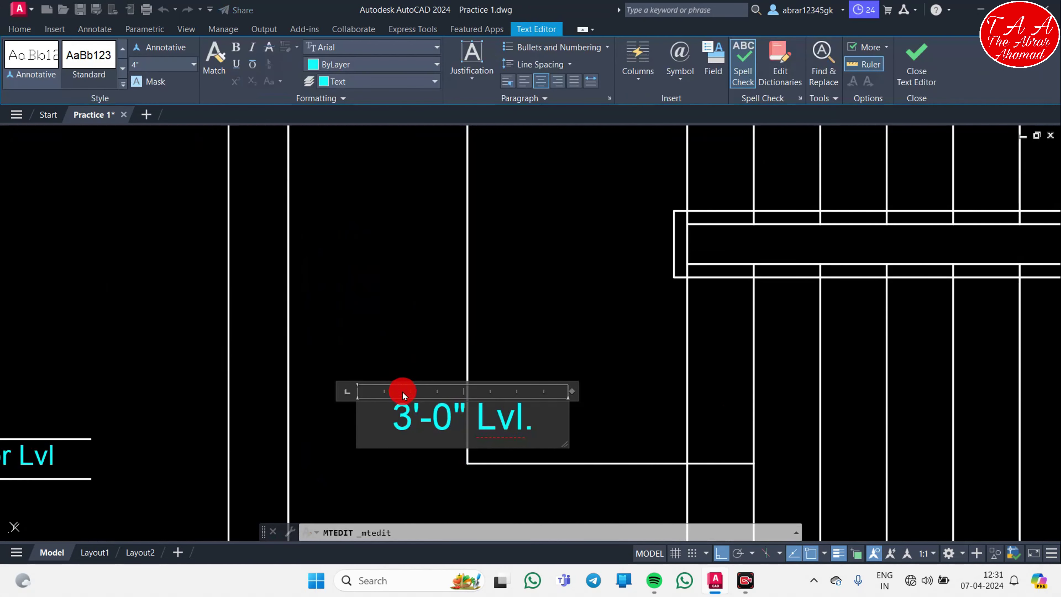
click(419, 377)
scroll(419, 377, down, 5)
- Copy the 8'-0" and 3'-0" Lvl. labels into the upper stair plan
scroll(534, 446, up, 5)
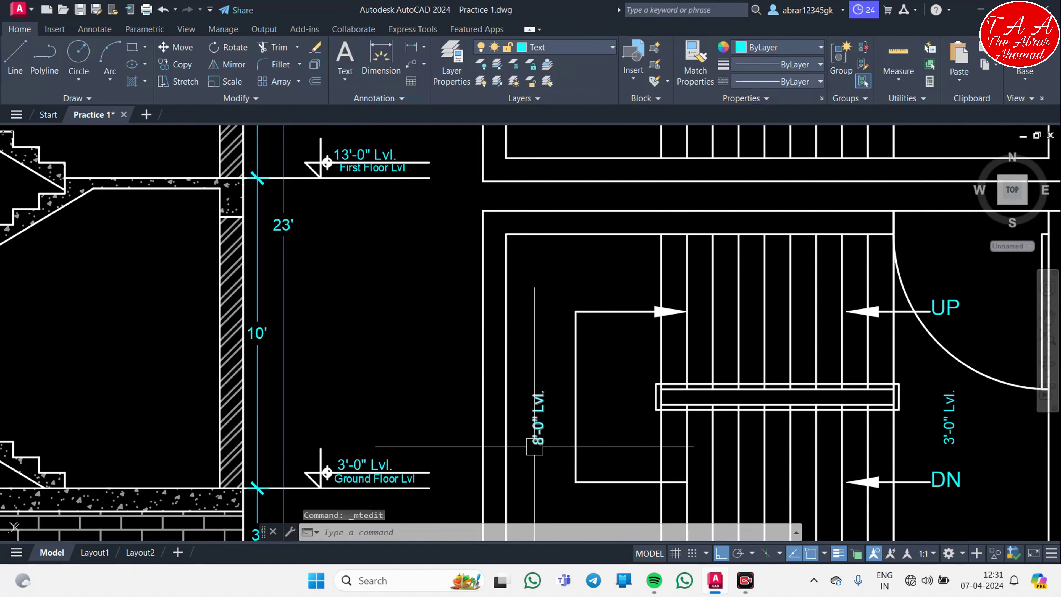
click(534, 447)
click(936, 420)
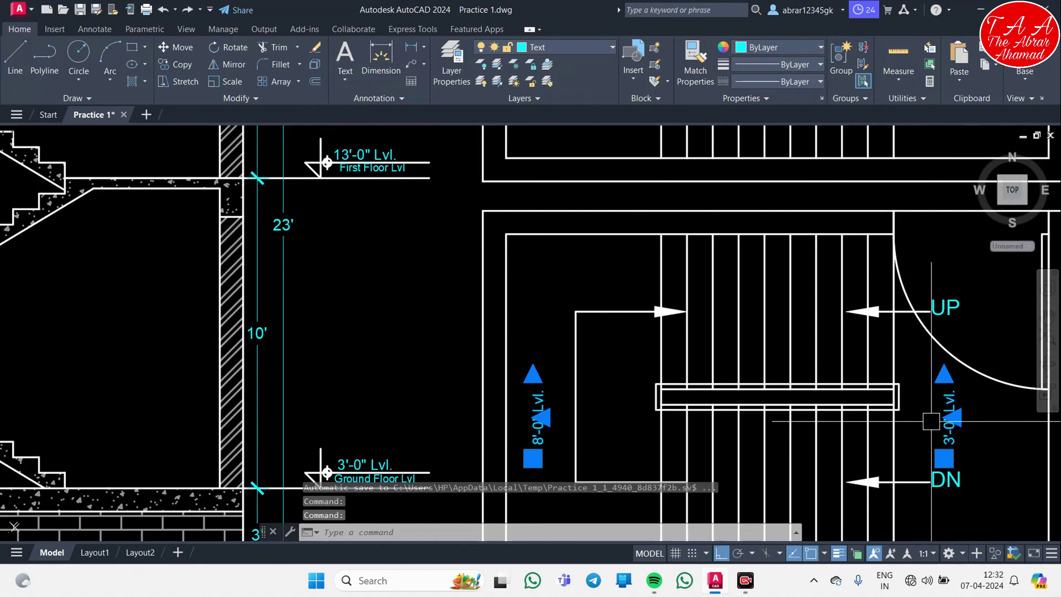
text(co)
key(Return)
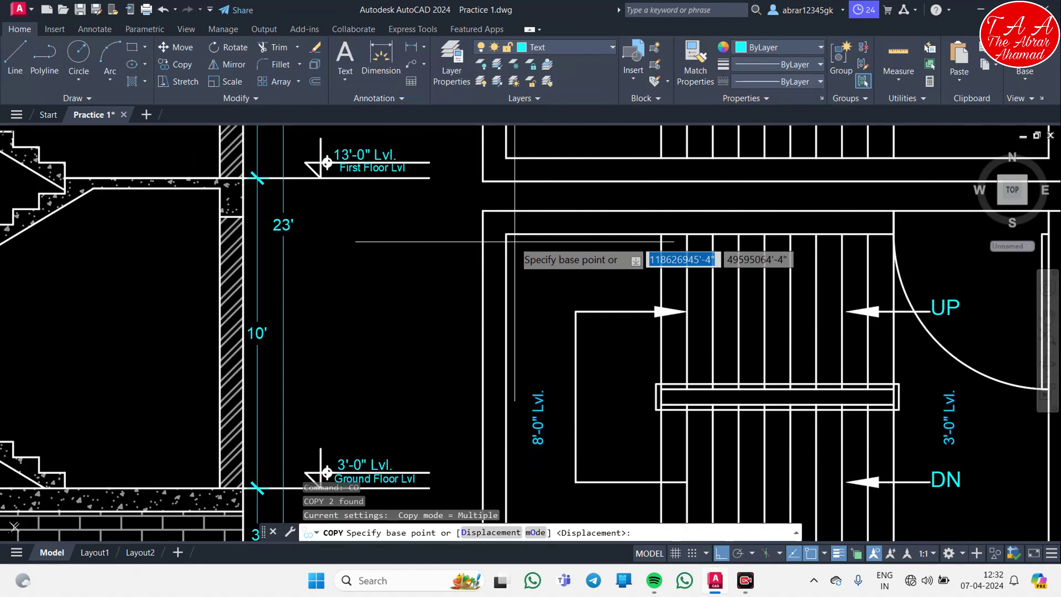
click(498, 232)
middle_drag(498, 232, 486, 379)
click(484, 293)
scroll(521, 244, down, 3)
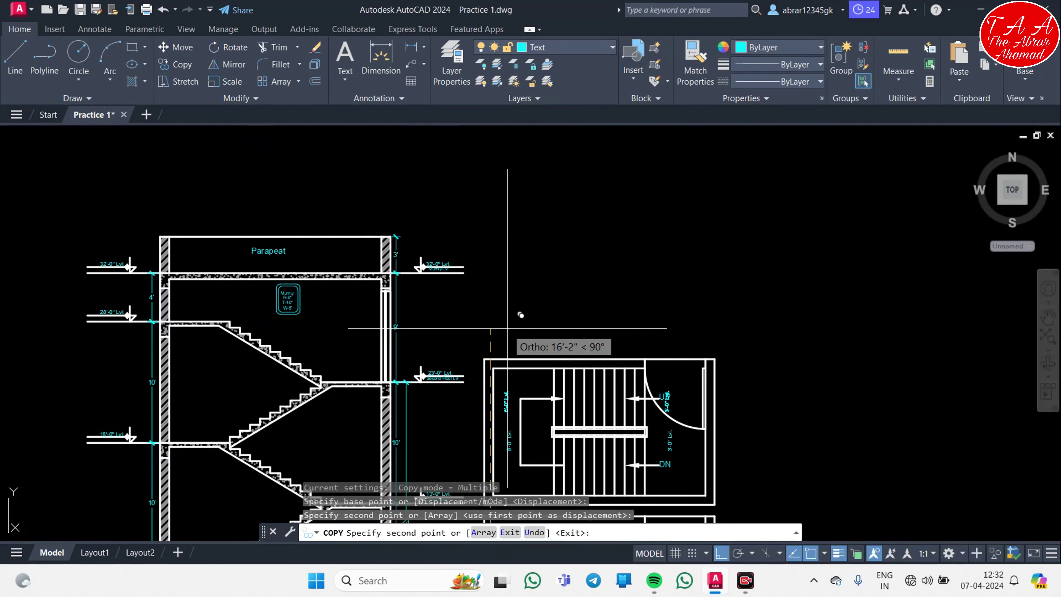
scroll(614, 299, down, 2)
key(Escape)
scroll(459, 343, up, 3)
scroll(438, 265, down, 2)
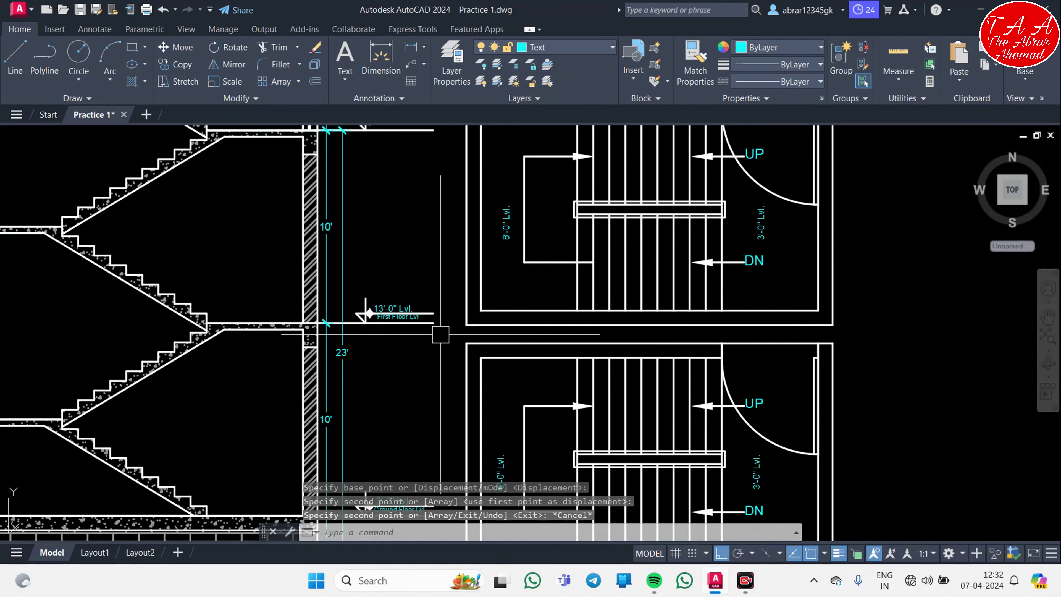
scroll(755, 249, up, 5)
- Change the upper plan's right label to 13'-0" Lvl
double_click(740, 249)
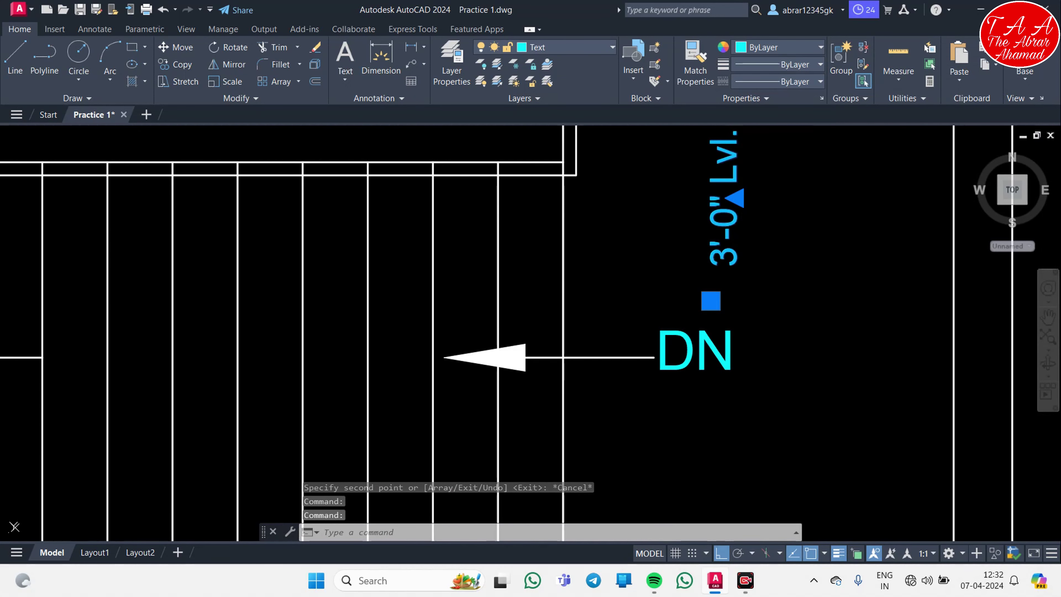
click(814, 320)
text(1)
scroll(738, 301, down, 2)
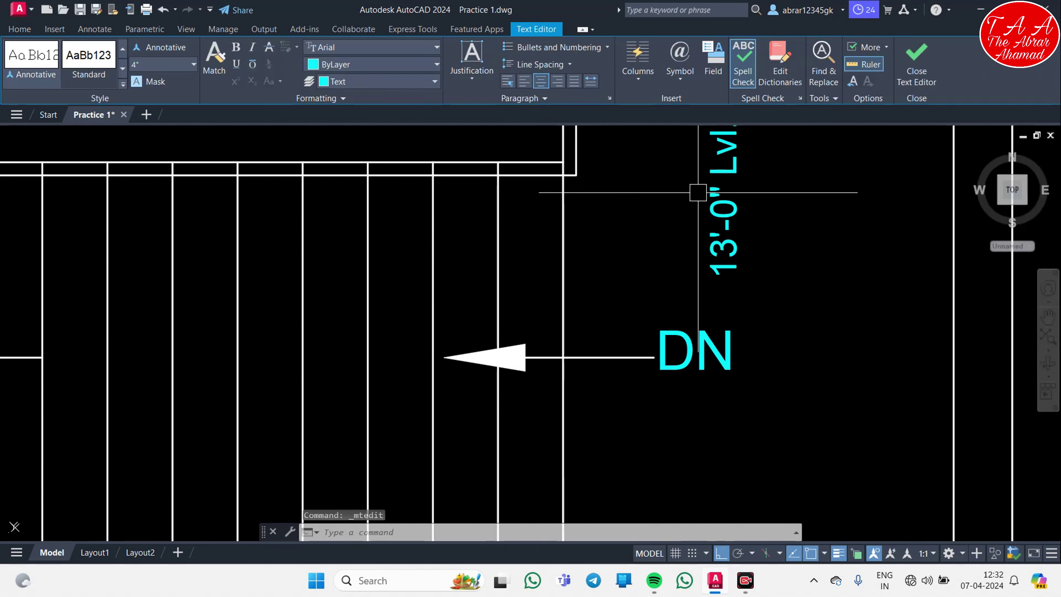
click(698, 194)
scroll(445, 317, down, 2)
scroll(343, 350, down, 3)
scroll(344, 350, down, 5)
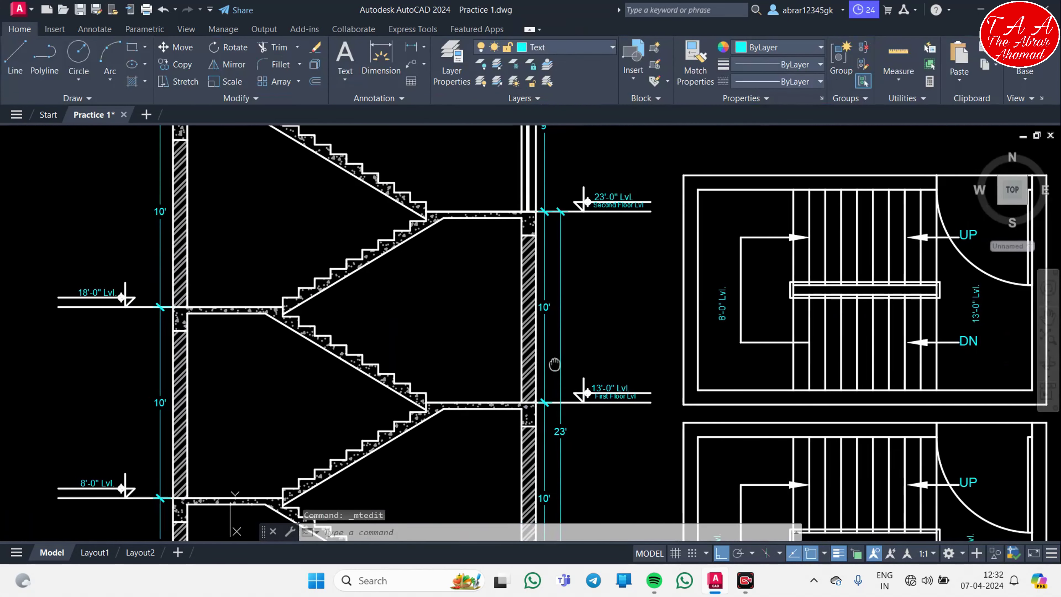
scroll(257, 345, up, 5)
scroll(501, 326, up, 3)
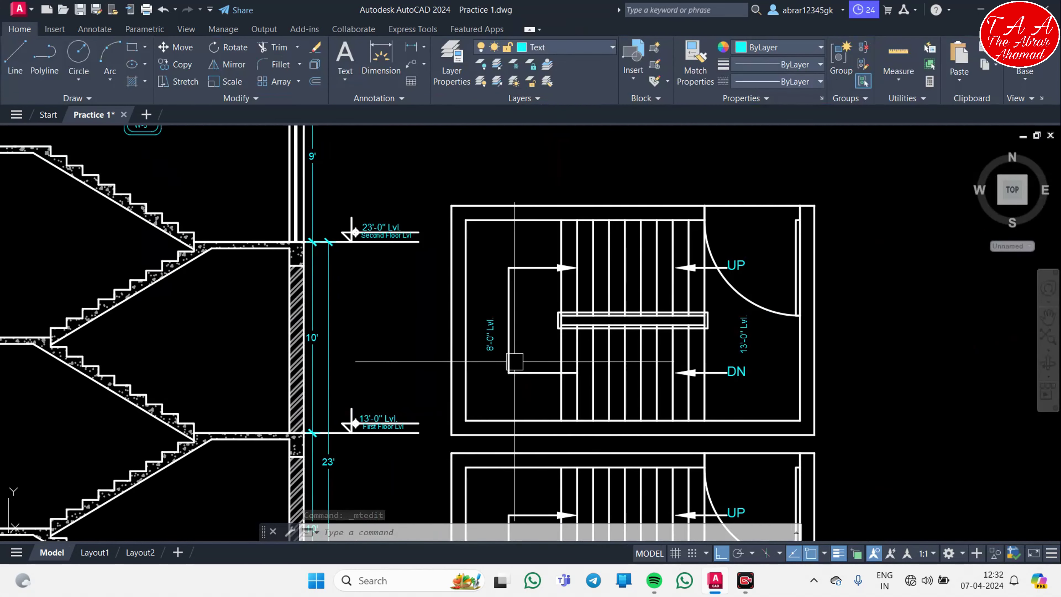
scroll(500, 317, up, 4)
- Change the upper plan's left label to 18'-0" Lvl
click(500, 318)
double_click(525, 346)
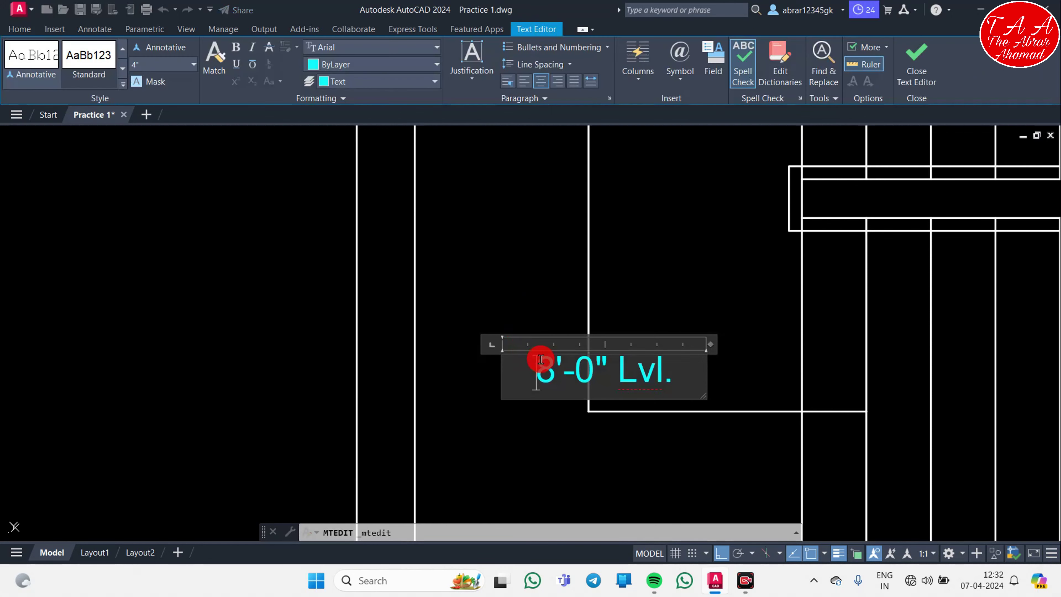
text(1)
key(Escape)
scroll(562, 366, down, 10)
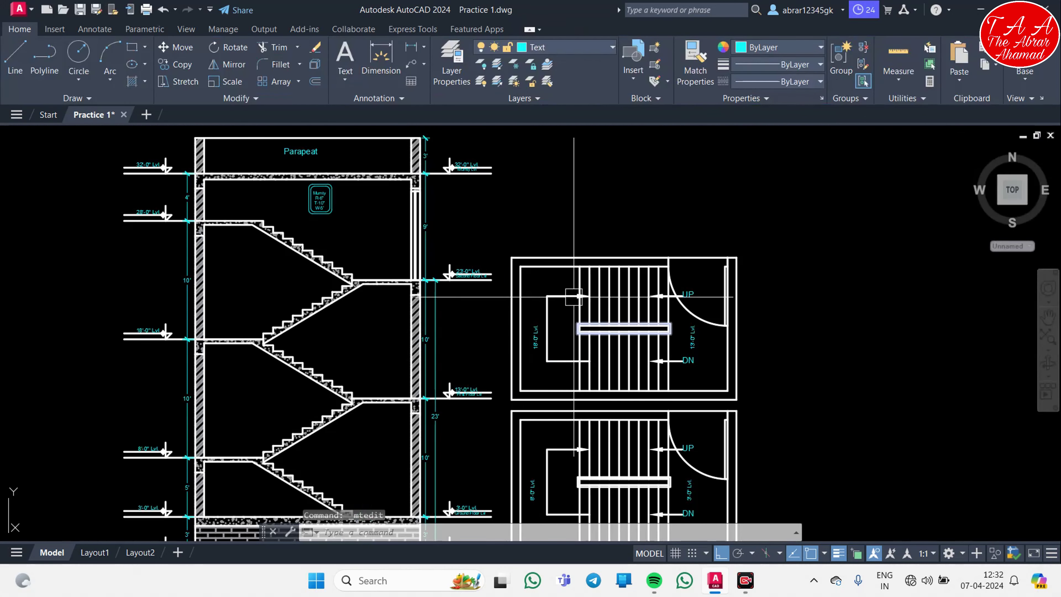
- Copy the whole upper stair plan about 14' straight upward
click(485, 220)
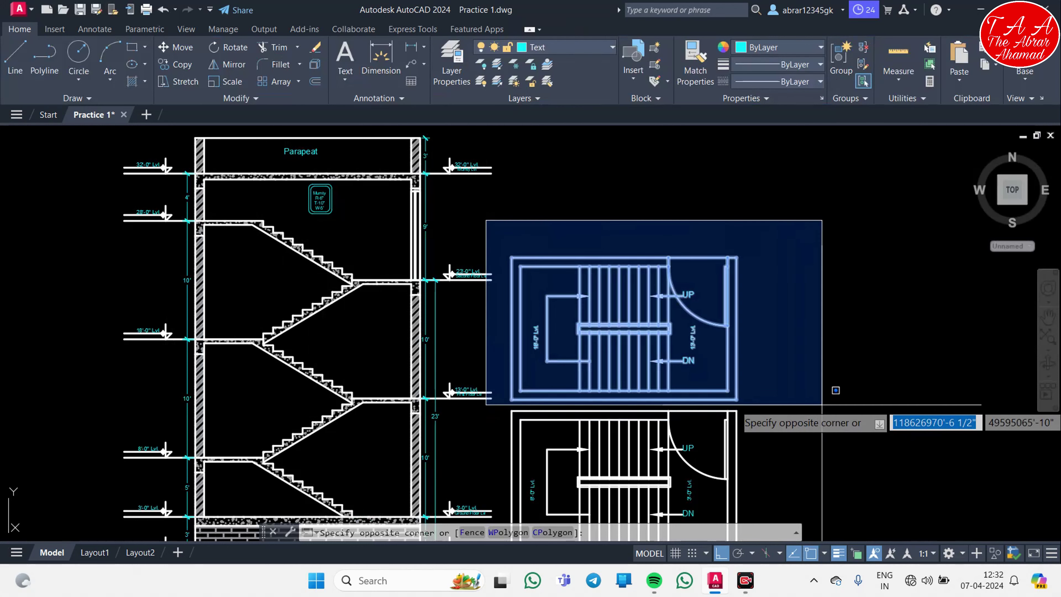
click(821, 405)
key(Return)
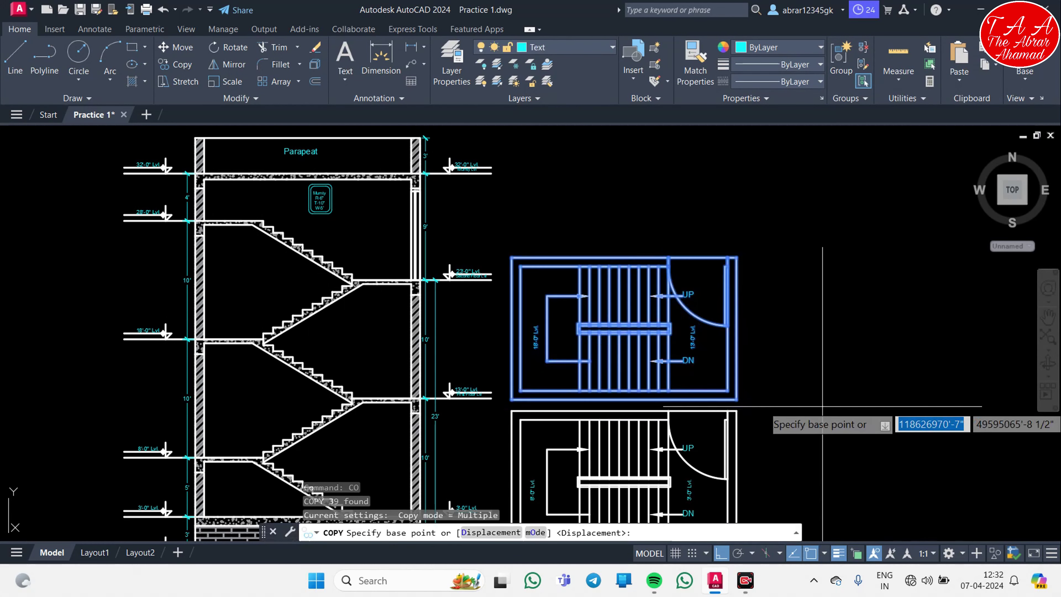
click(822, 405)
middle_drag(814, 262, 811, 371)
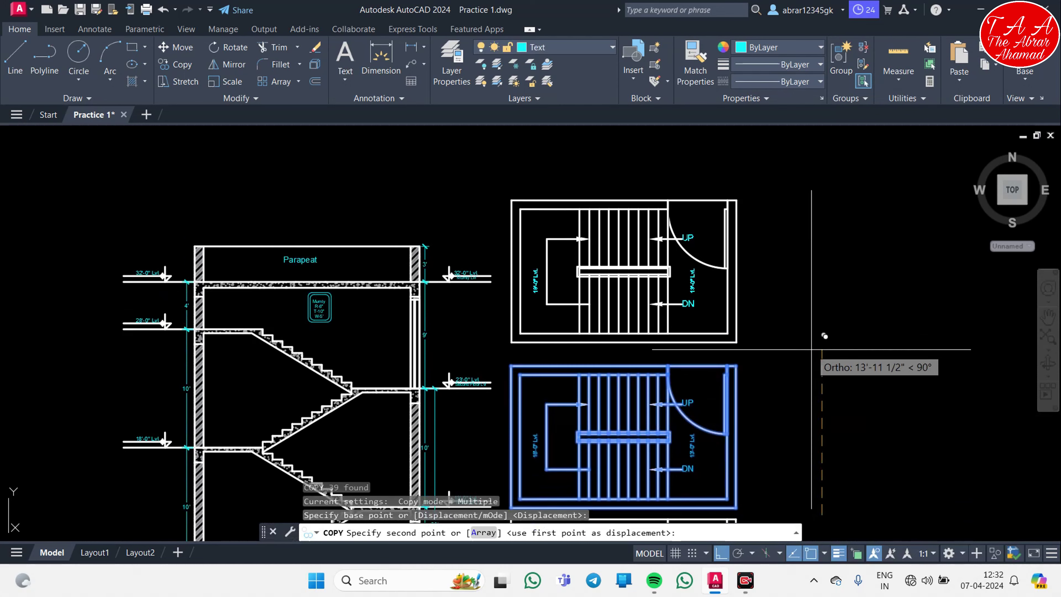
click(810, 349)
key(Escape)
scroll(809, 348, up, 4)
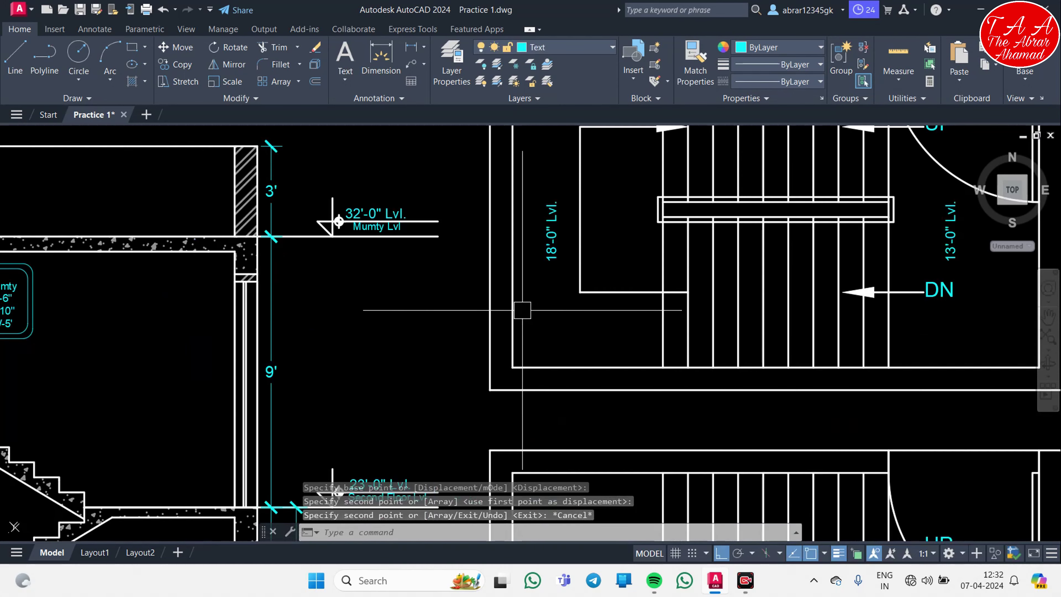
scroll(721, 339, down, 2)
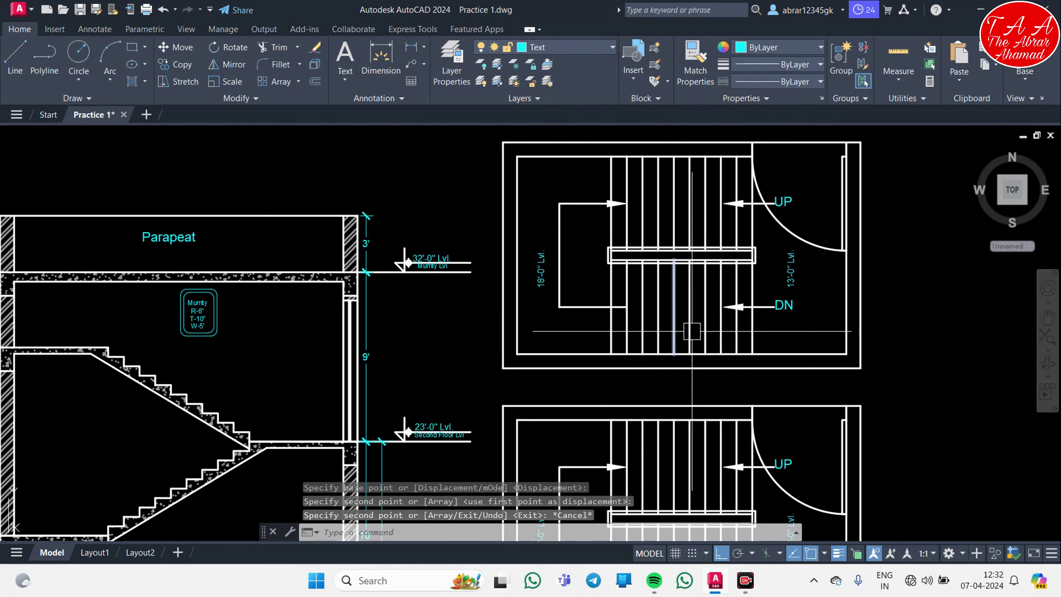
scroll(778, 301, up, 4)
- Relabel the new plan's right level text from 13'-0" to 23'-0" Lvl
click(818, 250)
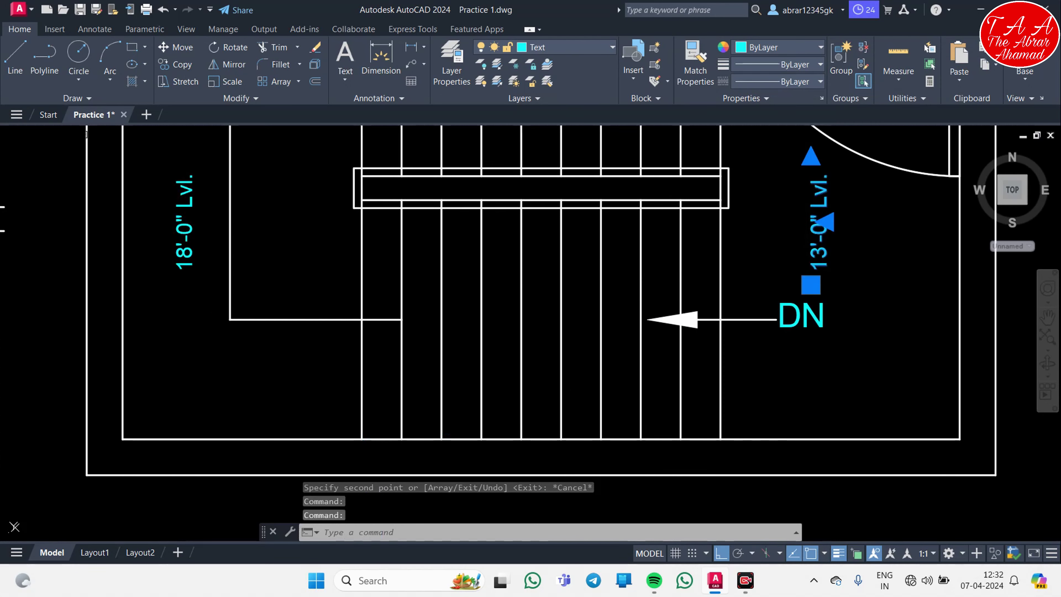
double_click(810, 267)
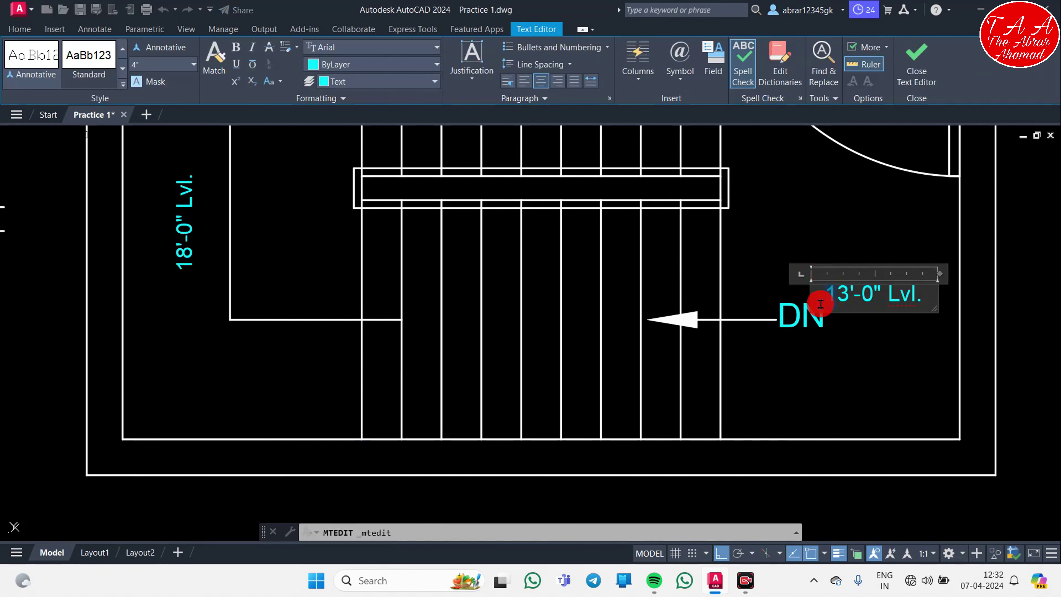
text(23)
click(326, 213)
scroll(327, 213, down, 5)
scroll(350, 226, down, 2)
mouse_move(125, 293)
middle_down()
mouse_move(365, 360)
mouse_move(475, 361)
middle_up()
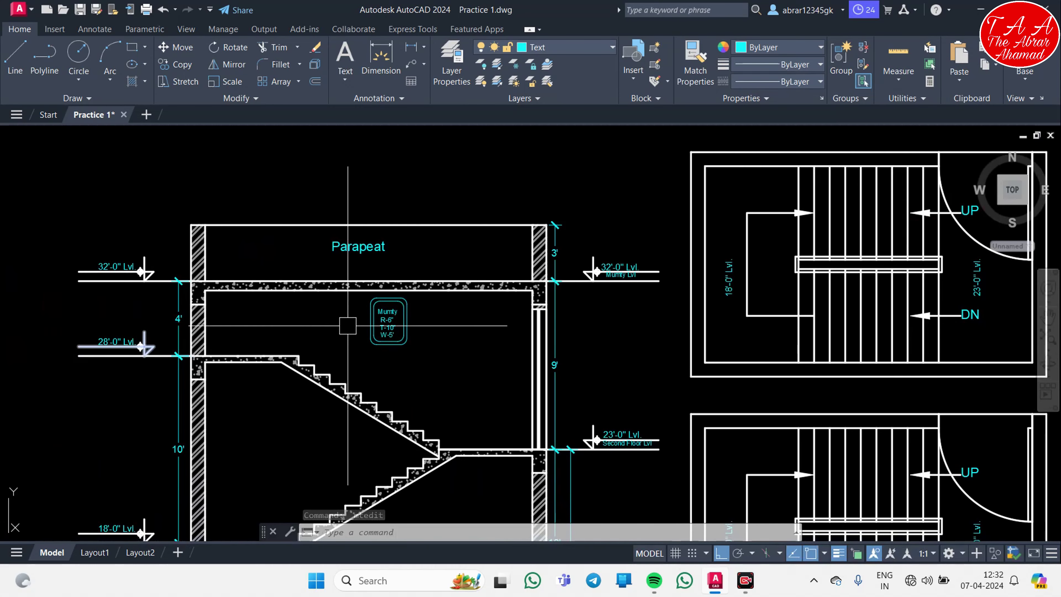
scroll(735, 305, up, 3)
scroll(706, 271, up, 3)
- Relabel the new plan's left level text from 18'-0" to 28'-0" Lvl
click(676, 264)
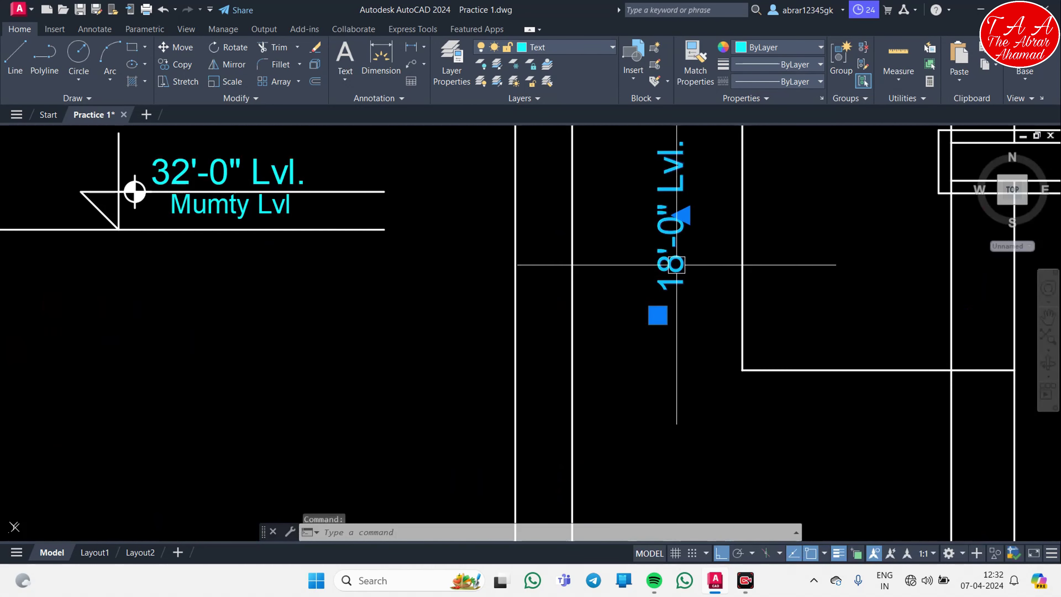
click(670, 269)
click(687, 320)
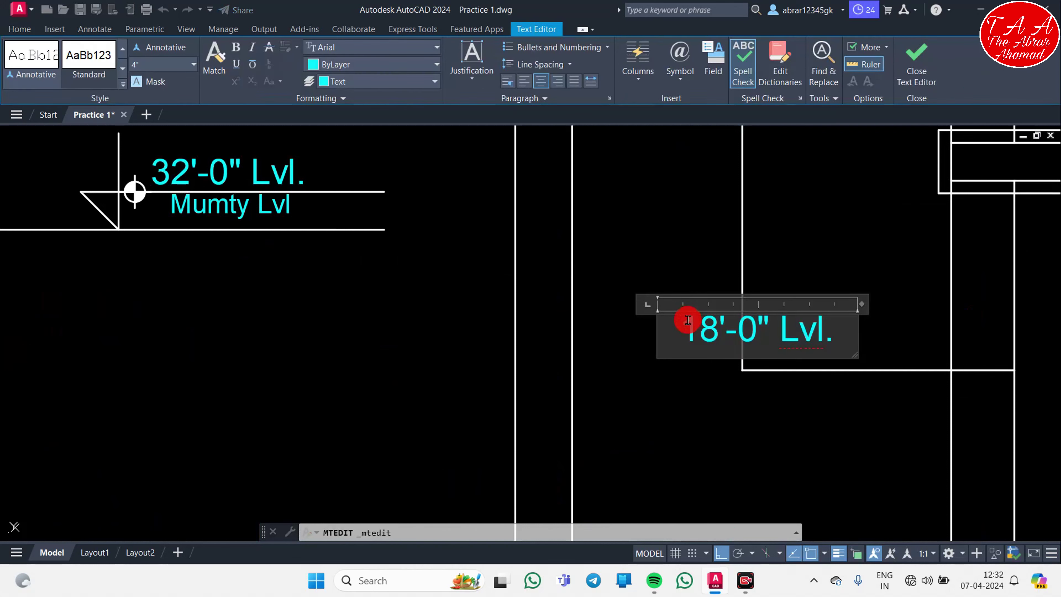
text(2)
click(651, 265)
scroll(639, 334, down, 3)
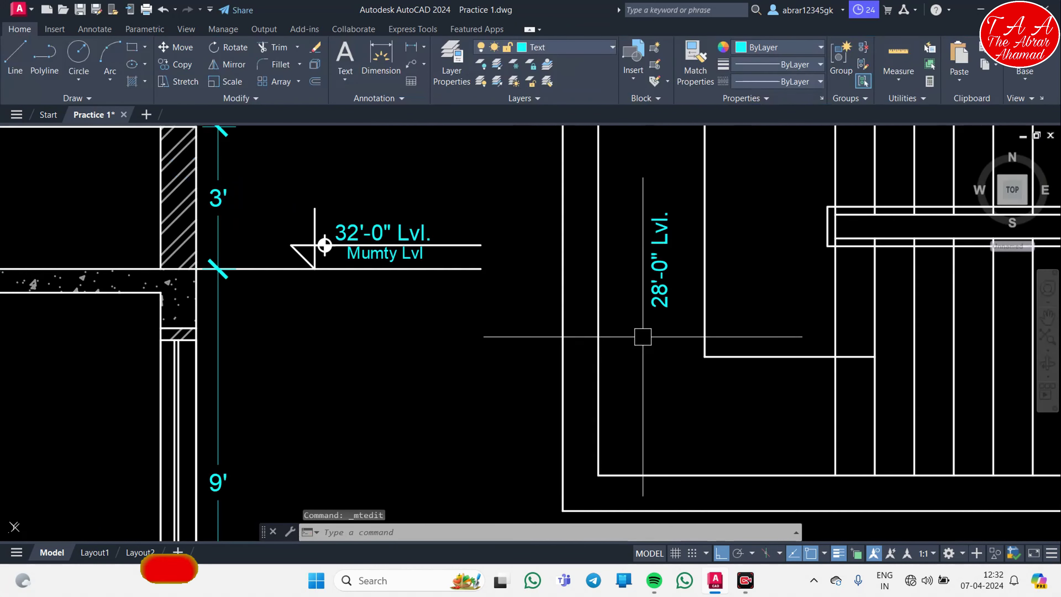
scroll(640, 334, down, 3)
middle_drag(706, 418, 631, 416)
scroll(630, 416, down, 3)
middle_drag(572, 485, 559, 403)
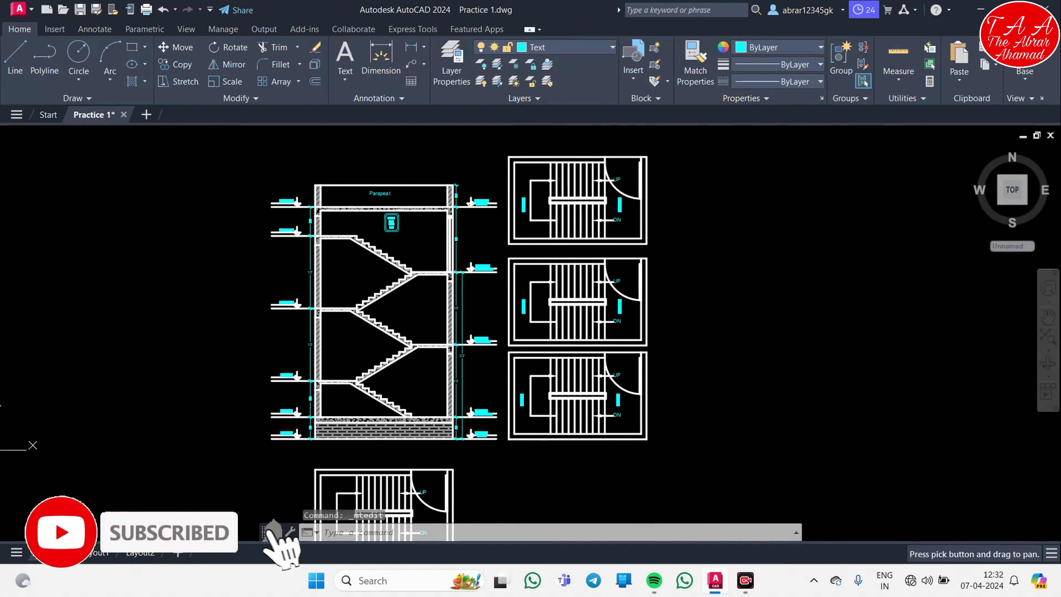
scroll(696, 485, up, 2)
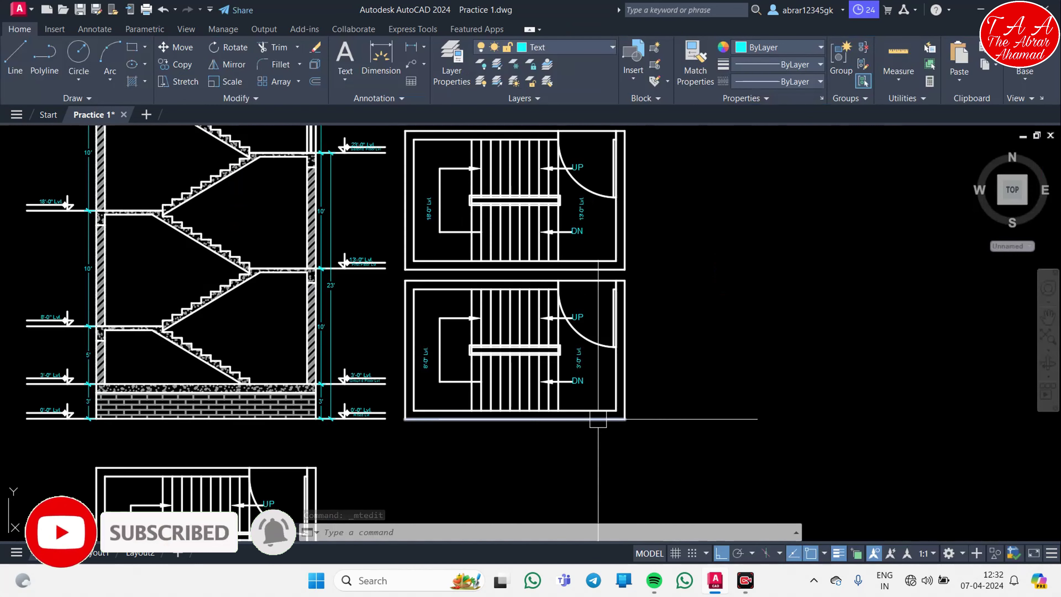
- Move the lower stair plan slightly down into position
click(649, 425)
click(395, 277)
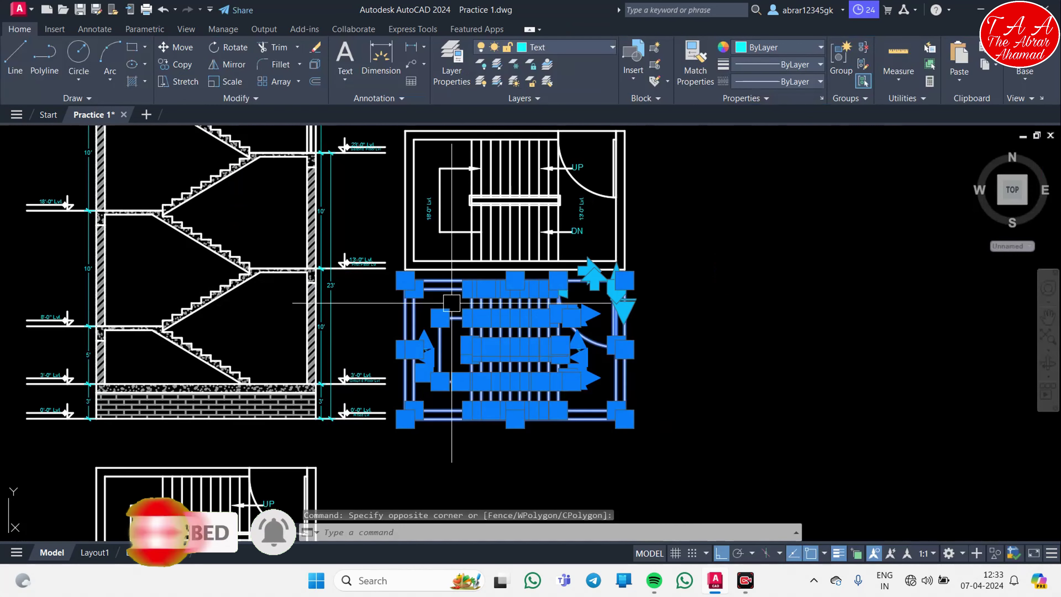
text(m)
key(Return)
click(786, 382)
click(785, 401)
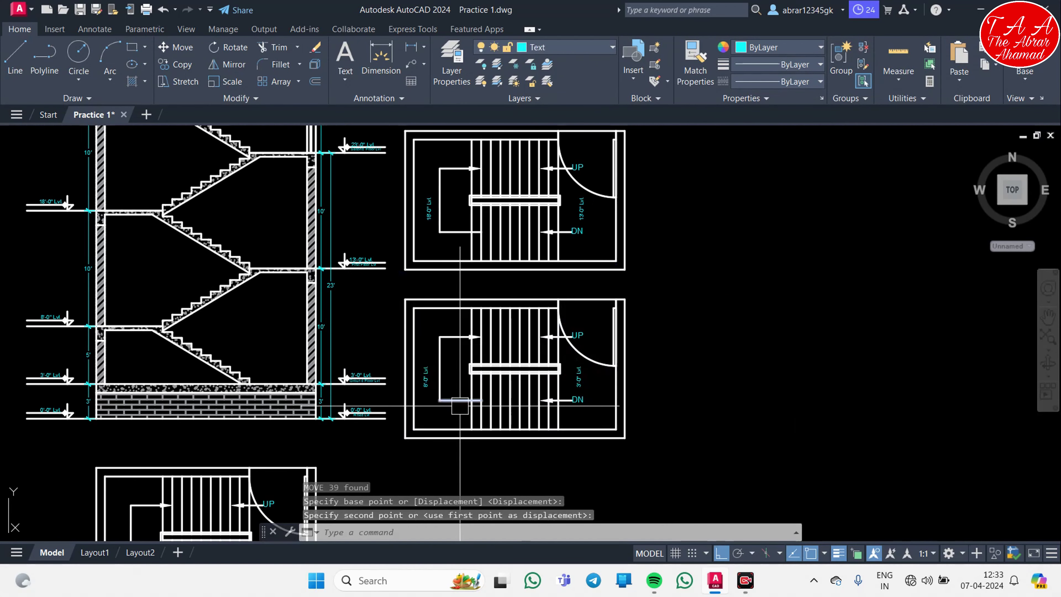
- Start copying the Ground Floor Lvl caption with Ortho off, then cancel the copy
scroll(321, 403, up, 3)
scroll(321, 403, up, 5)
click(559, 263)
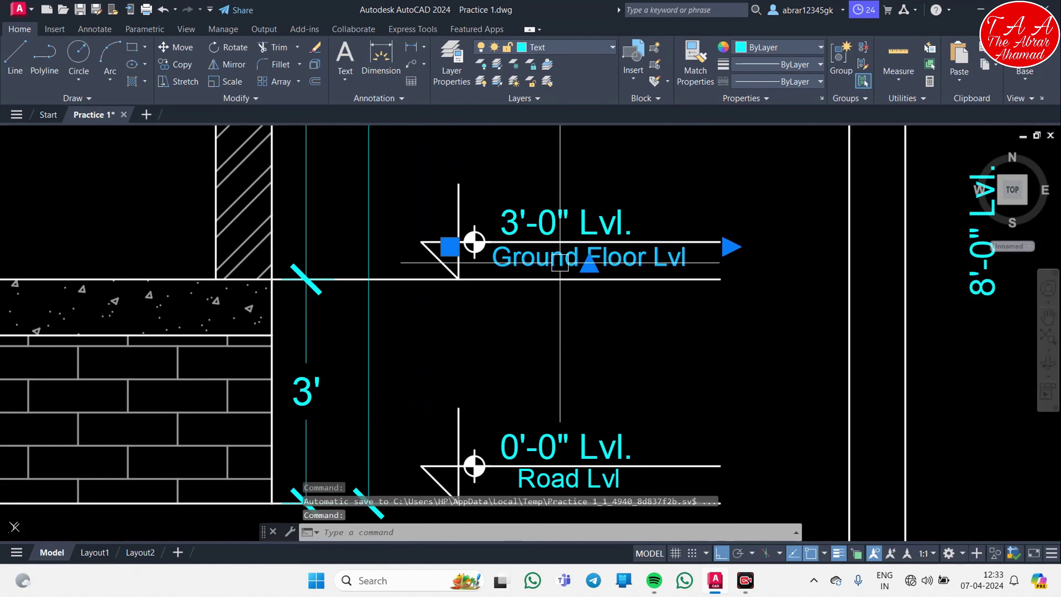
text(co)
key(Return)
click(529, 356)
scroll(529, 356, down, 5)
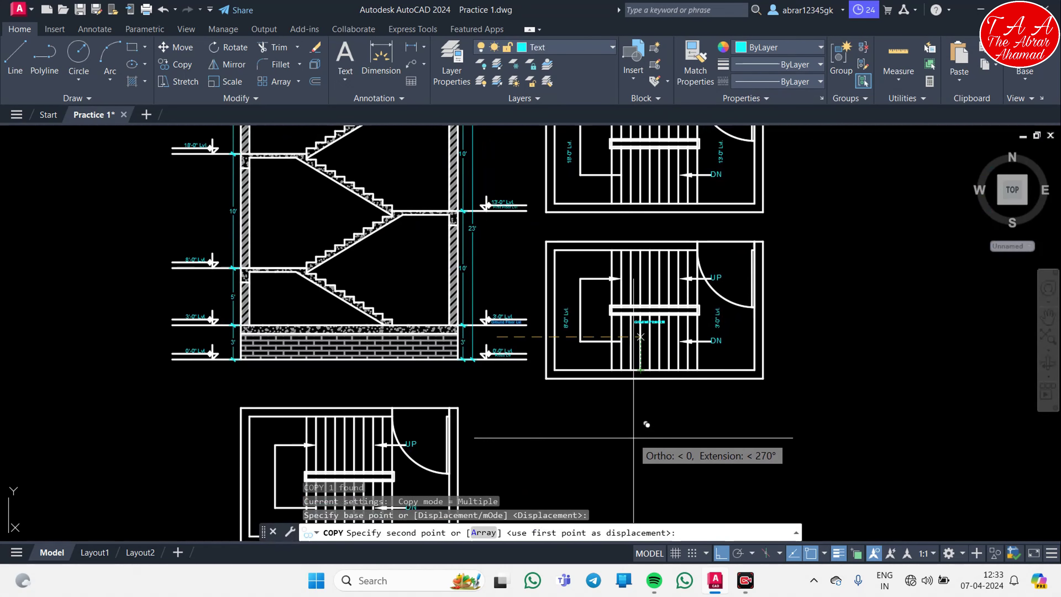
key(F8)
scroll(634, 434, up, 3)
scroll(634, 409, up, 4)
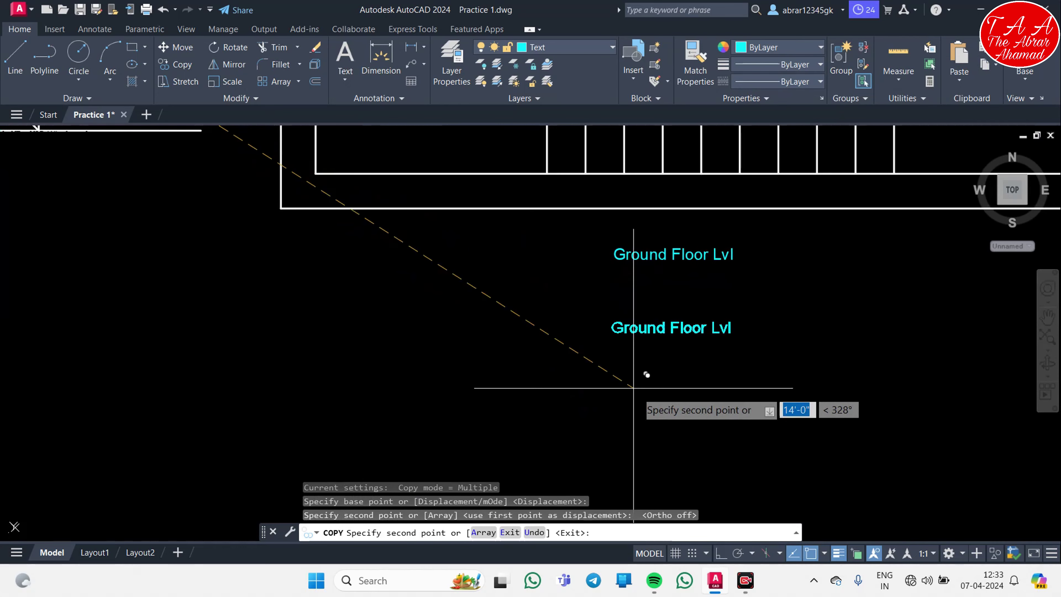
middle_drag(667, 283, 586, 389)
key(Escape)
- Change the caption to 'Ground Floor Stair' with a 6" text height
click(586, 356)
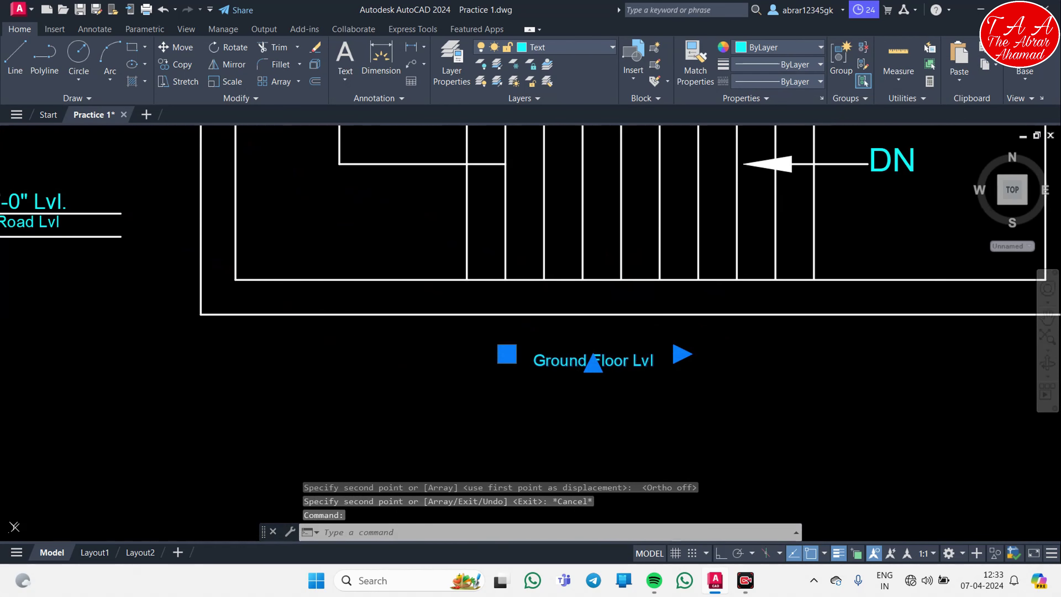
double_click(586, 355)
double_click(639, 360)
text(Stair)
key(ctrl+Return)
double_click(560, 361)
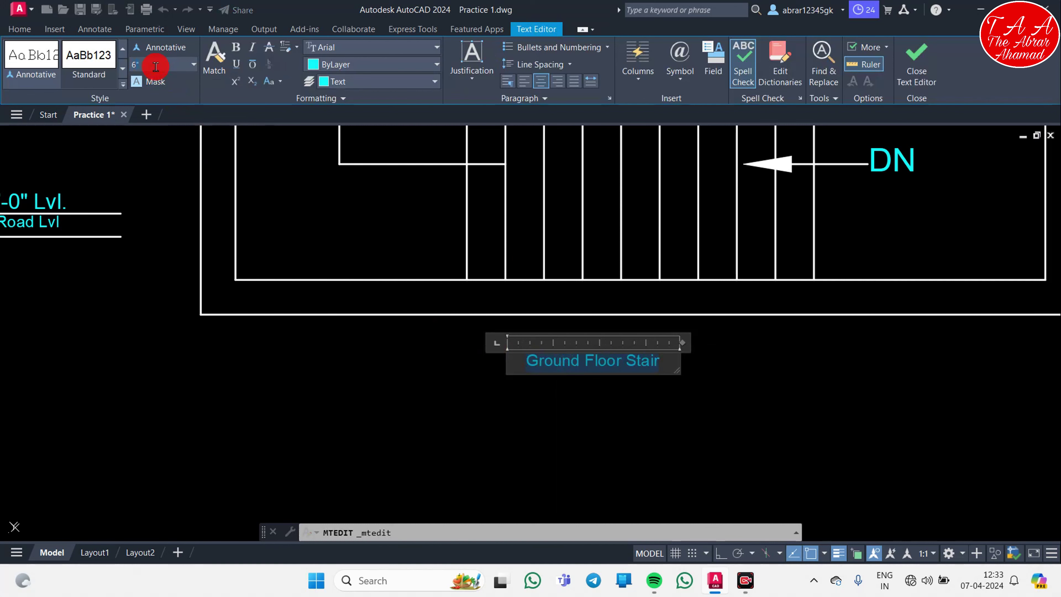
key(Return)
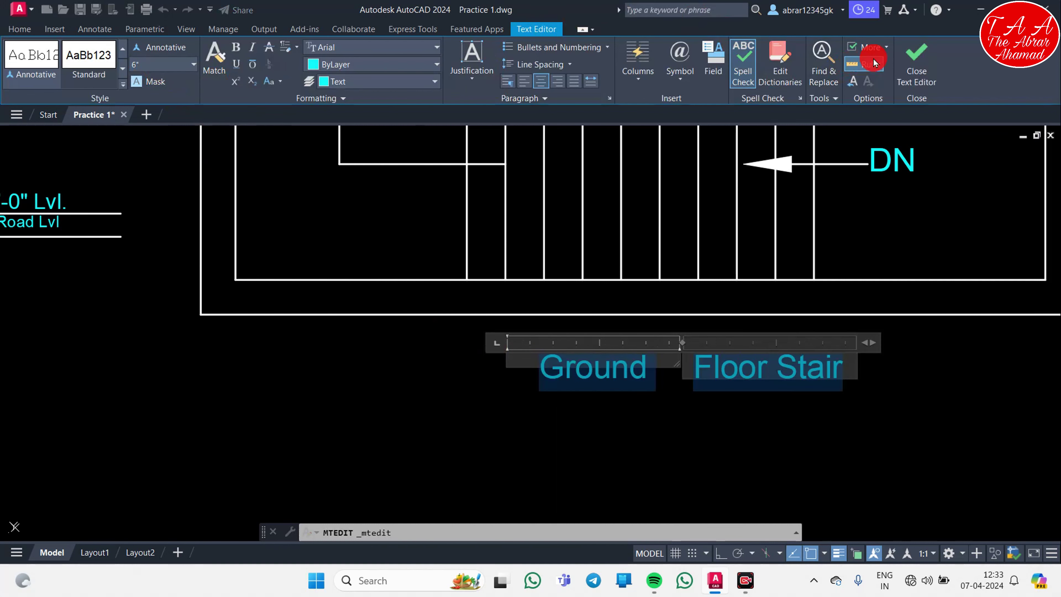
click(916, 62)
- Rejoin 'Ground Floor' and widen the caption's text box so it fits on one line
middle_drag(694, 358, 539, 334)
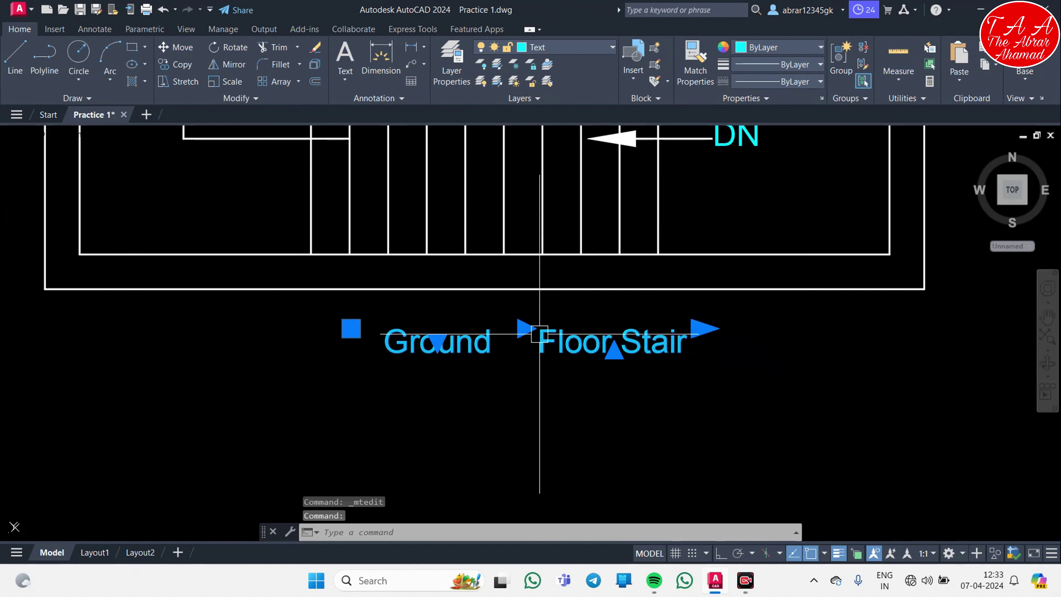
scroll(513, 334, up, 5)
scroll(305, 454, down, 5)
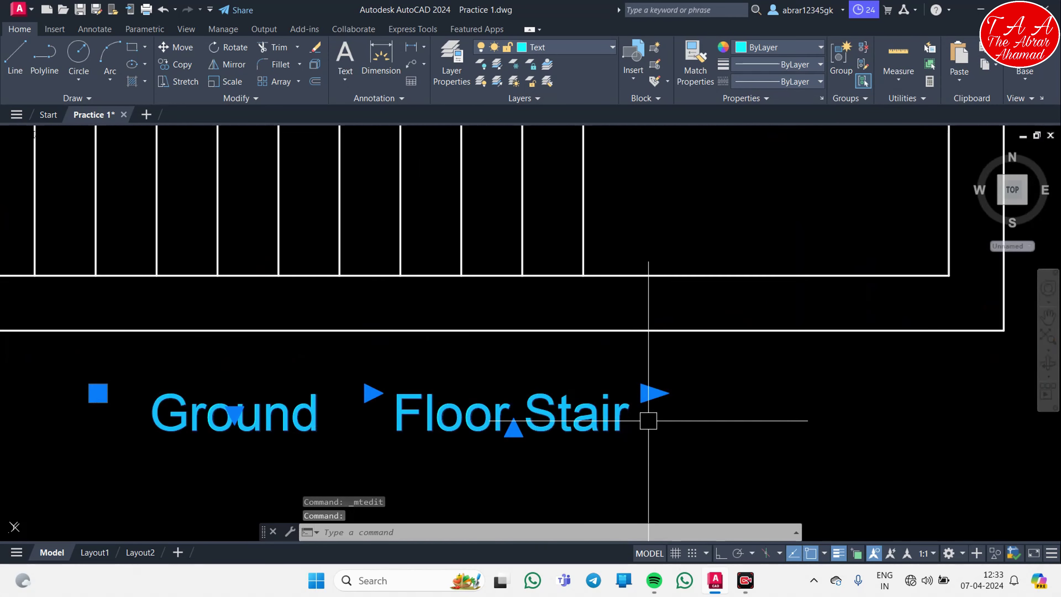
click(653, 392)
key(Escape)
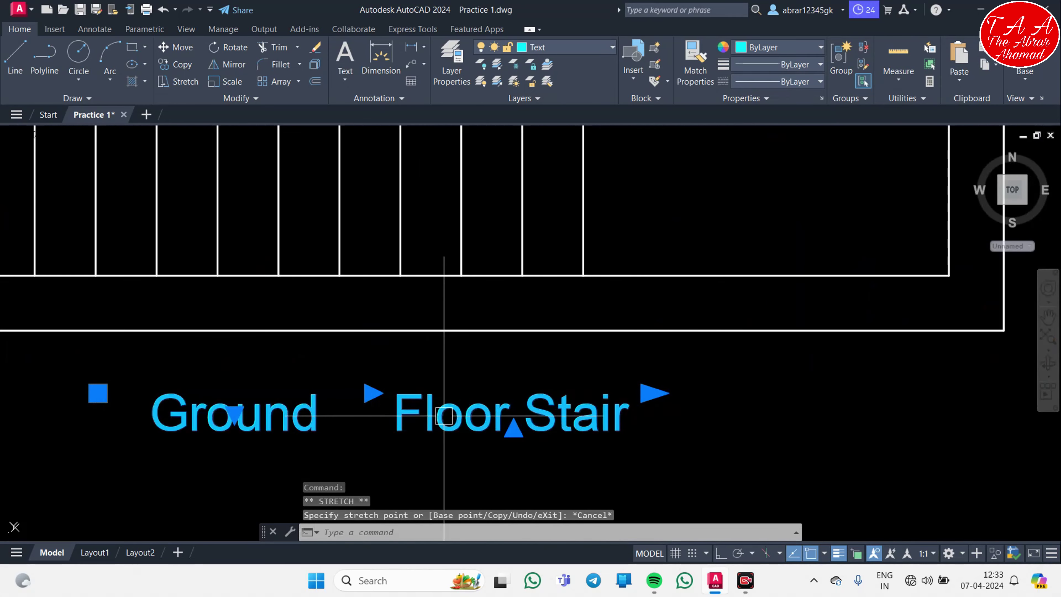
middle_drag(446, 413, 497, 392)
double_click(500, 391)
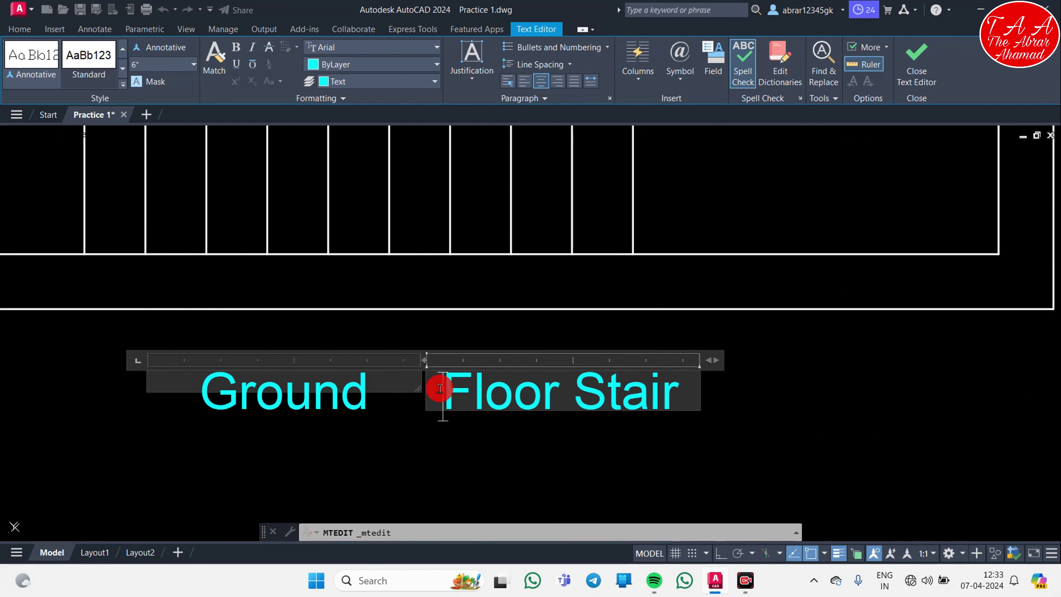
key(BackSpace)
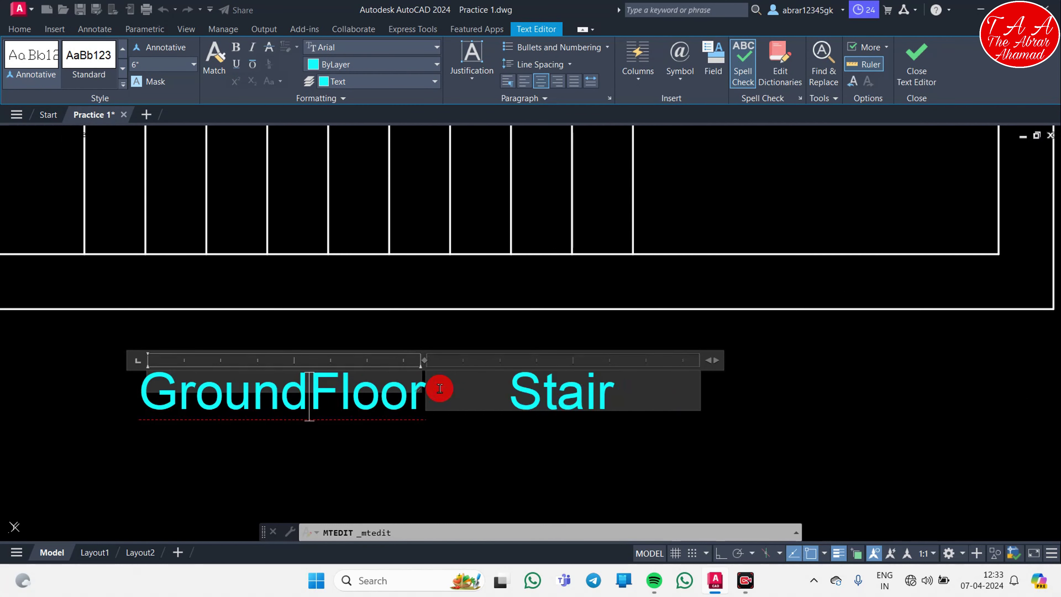
key(BackSpace)
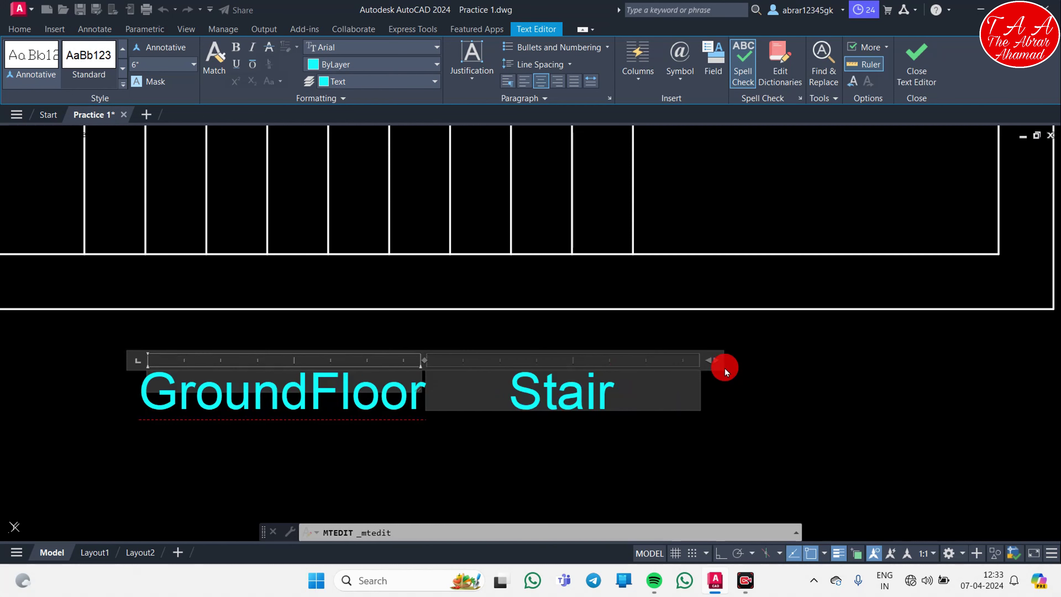
drag(716, 360, 841, 365)
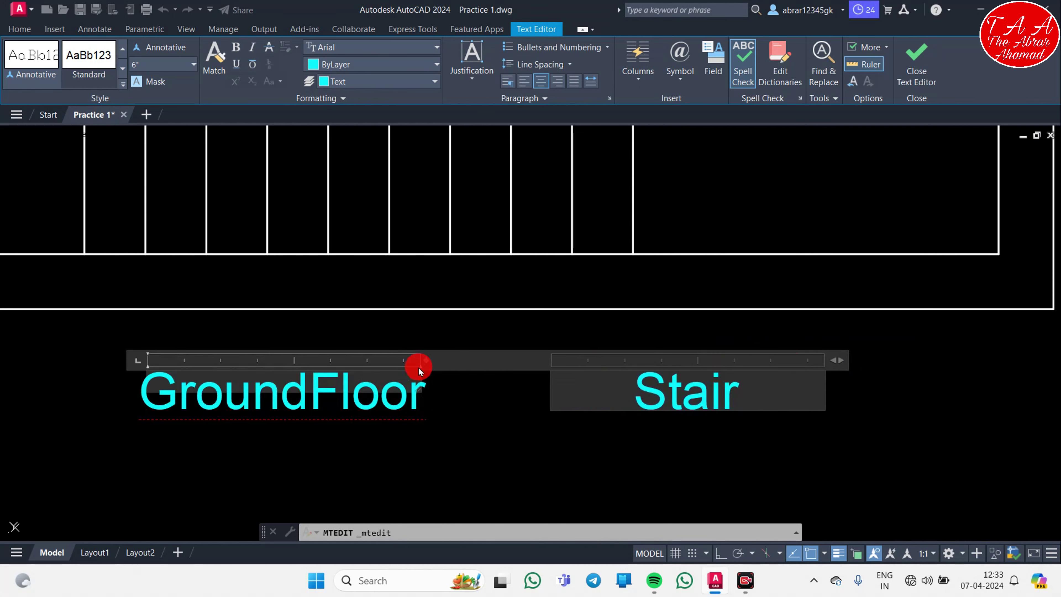
drag(426, 359, 610, 360)
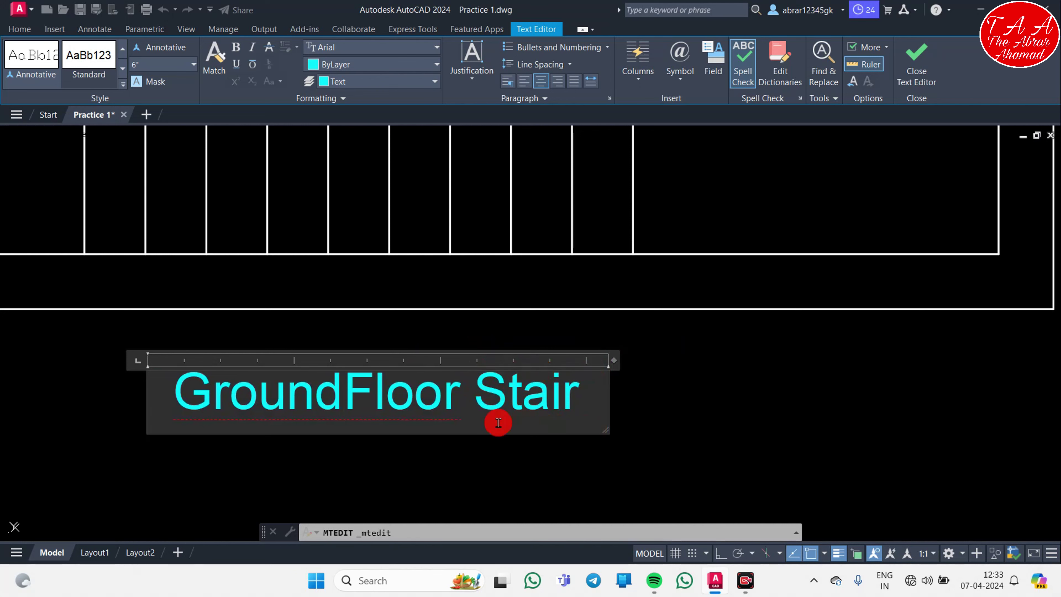
- Copy the Ground Floor Stair caption straight up beneath the upper stair plan with Ortho on
click(719, 388)
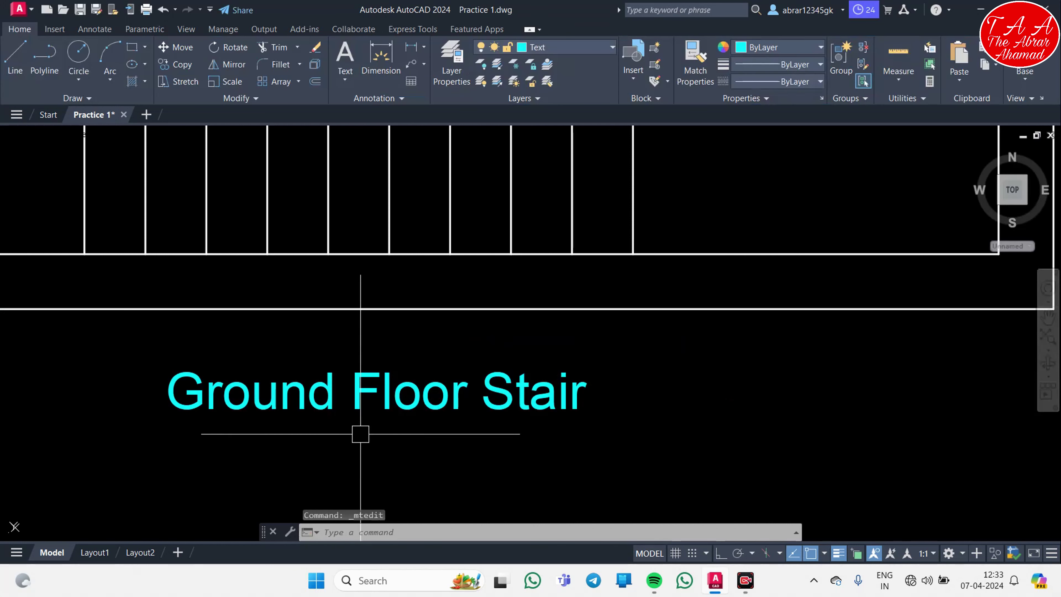
text(co)
key(Return)
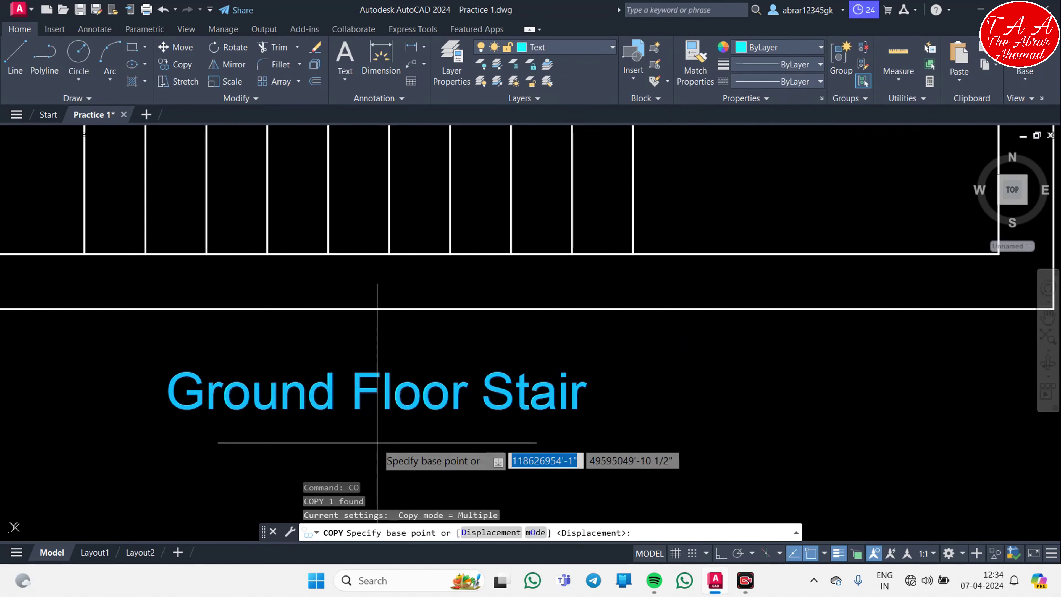
scroll(469, 463, down, 3)
middle_drag(381, 203, 404, 464)
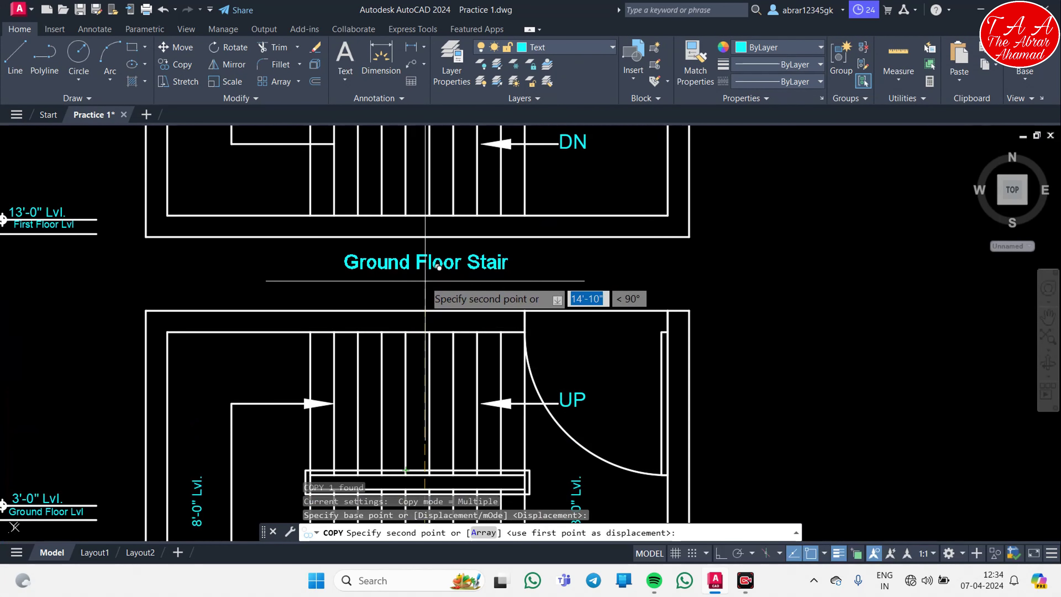
key(F8)
click(417, 283)
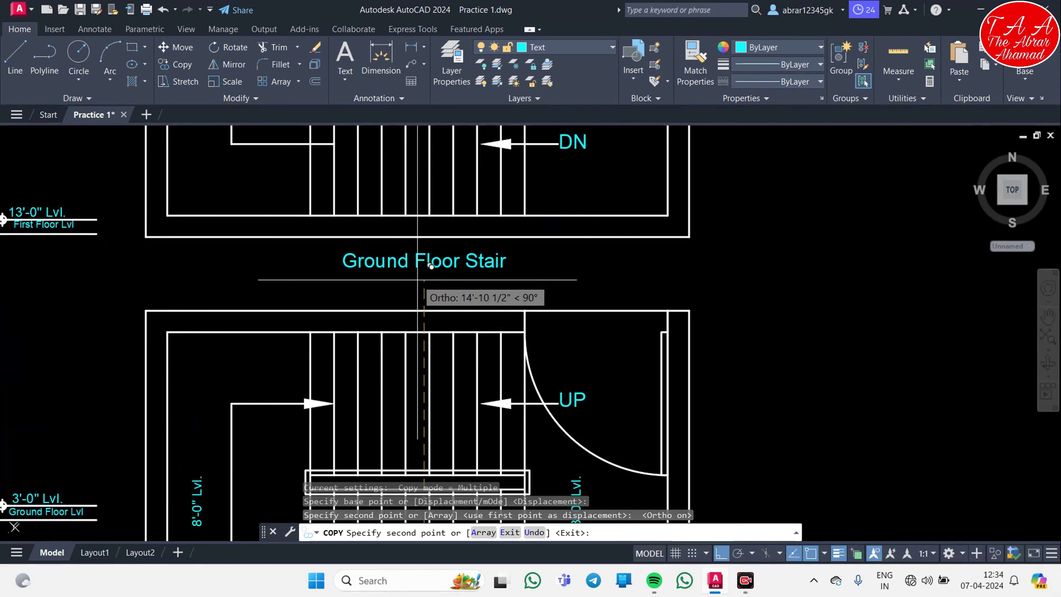
- End the copy, then open and close the Ground Floor Stair caption's editor
scroll(434, 288, down, 2)
scroll(445, 289, down, 2)
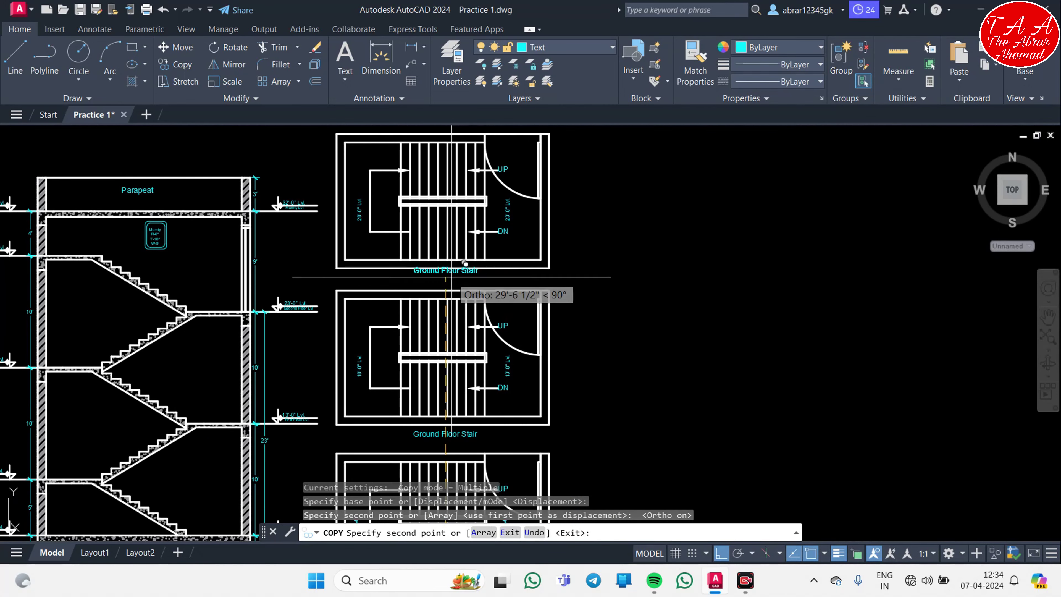
scroll(460, 368, up, 3)
key(Escape)
scroll(468, 377, up, 6)
middle_drag(467, 377, 478, 382)
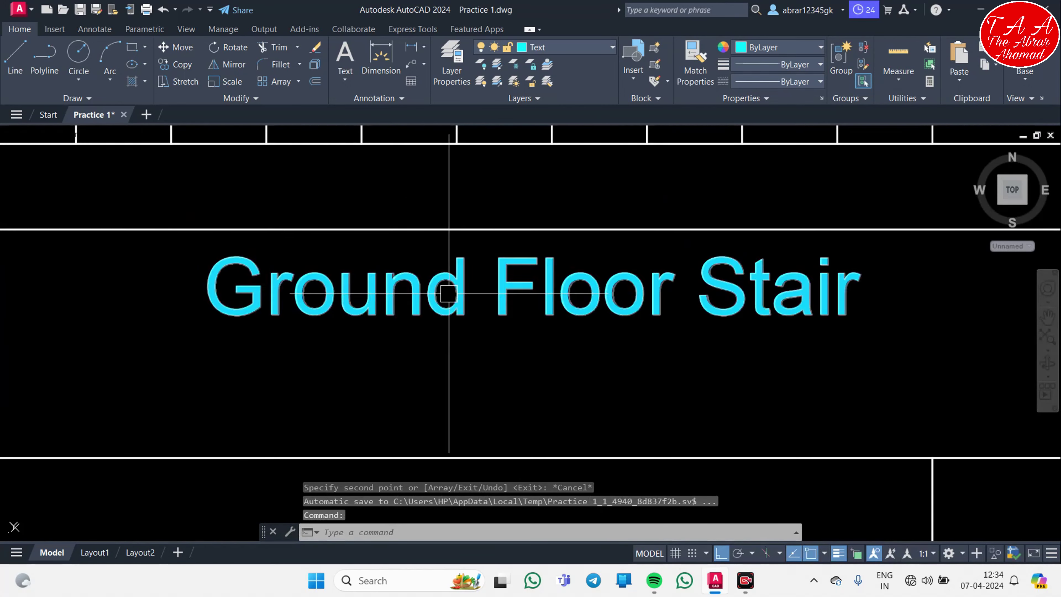
double_click(556, 293)
key(Escape)
- Navigate up toward the upper stair plans, briefly opening and closing a caption editor
scroll(501, 320, down, 8)
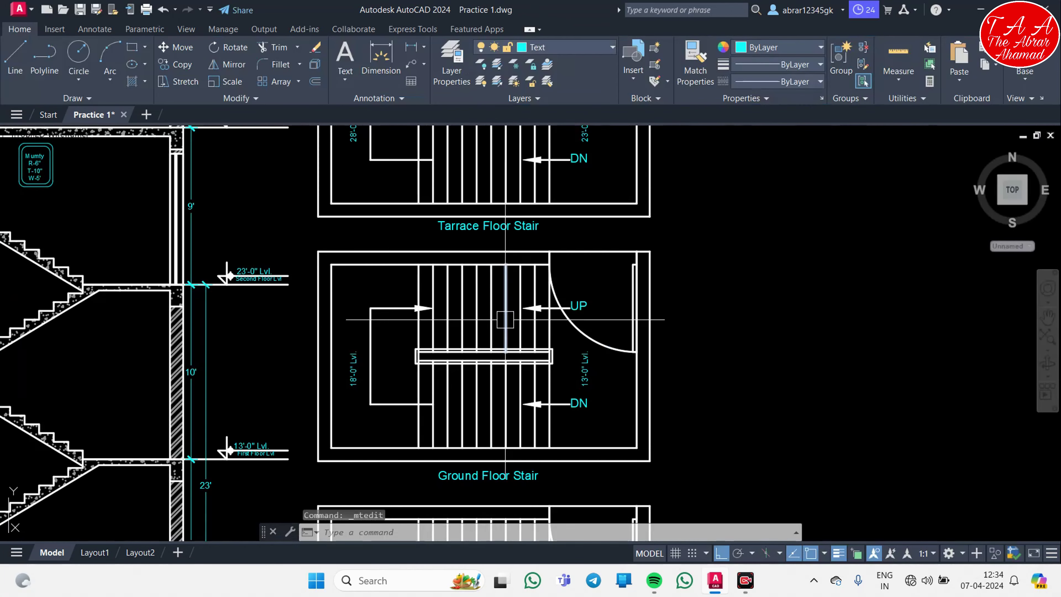
scroll(476, 473, up, 8)
double_click(474, 483)
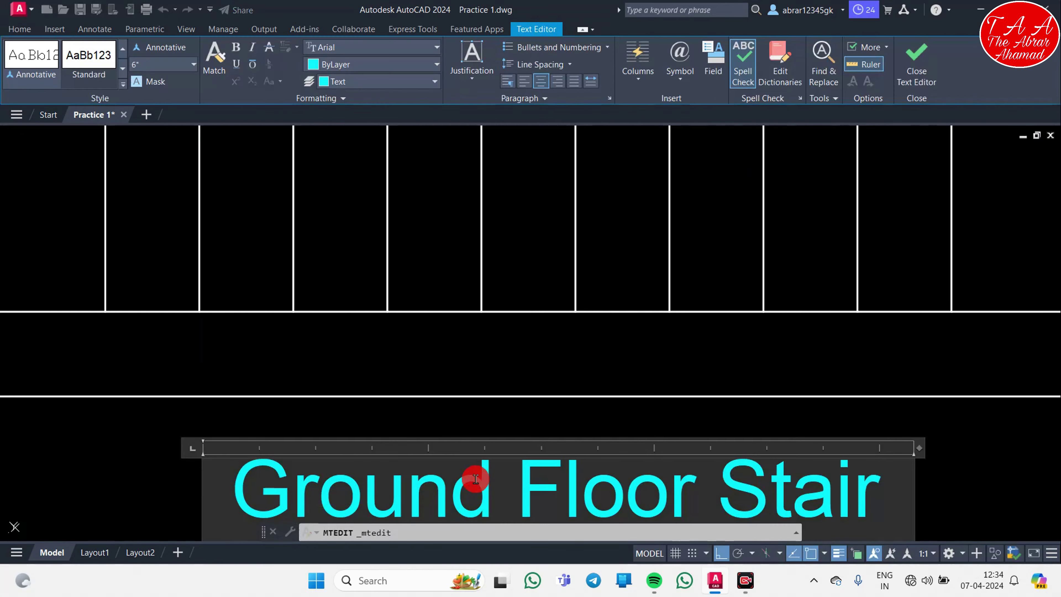
mouse_move(474, 483)
middle_down()
mouse_move(494, 373)
mouse_move(481, 493)
middle_up()
key(Escape)
scroll(462, 398, down, 5)
scroll(480, 401, up, 2)
scroll(477, 170, up, 1)
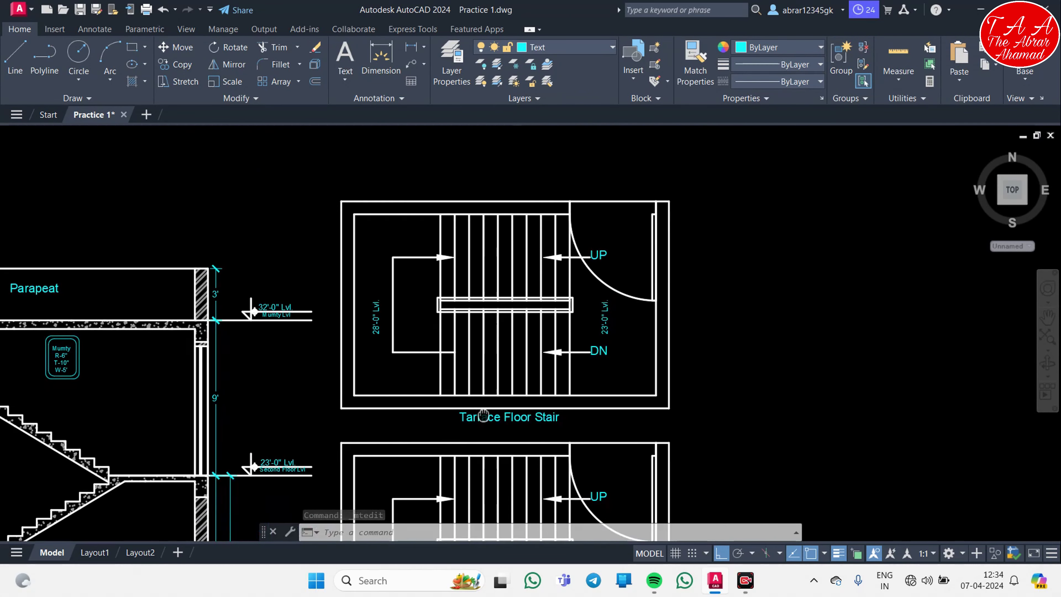
scroll(477, 170, down, 1)
scroll(489, 268, up, 2)
scroll(489, 267, up, 2)
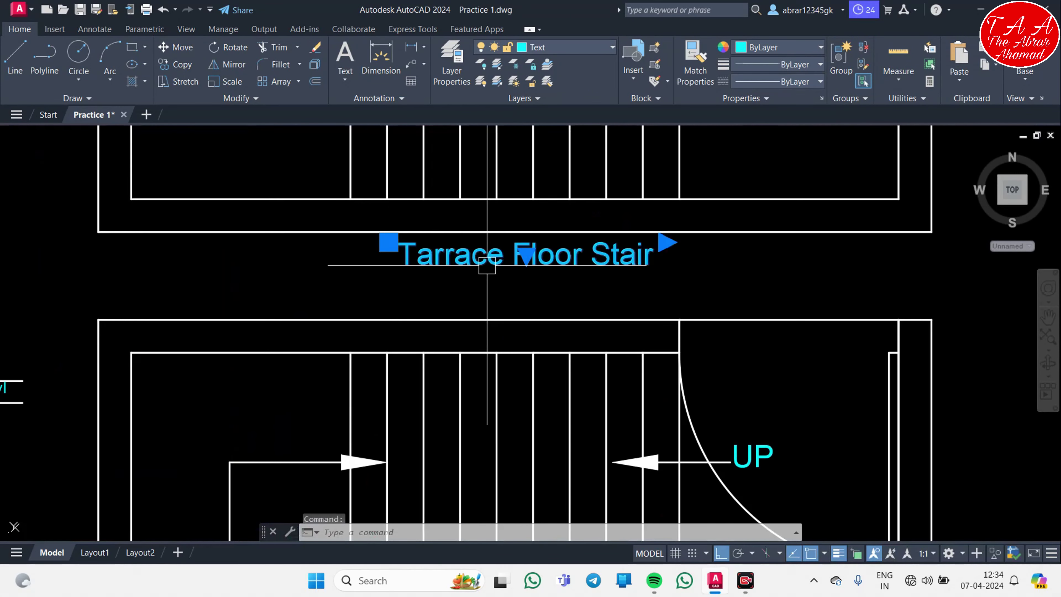
- Capitalise 'second' so the upper caption reads 'Second Floor Stair'
double_click(488, 266)
text(second)
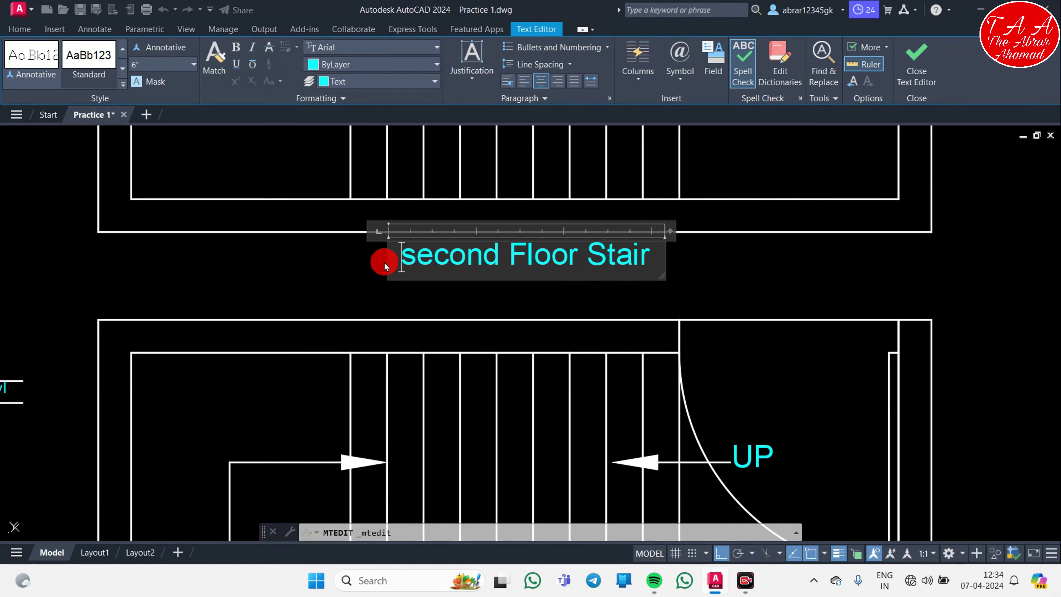
key(Delete)
text(S)
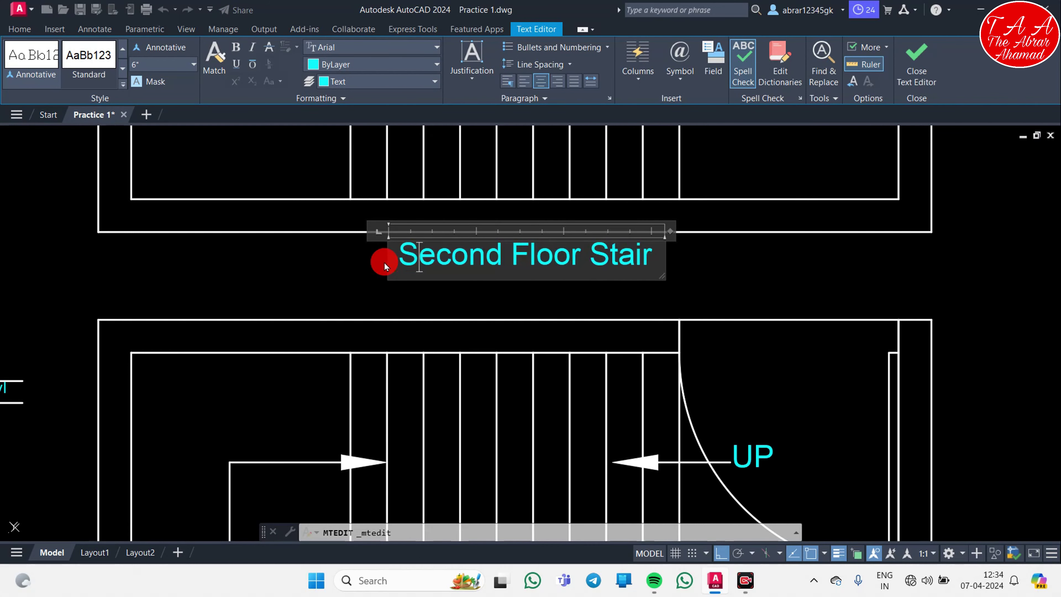
click(384, 262)
scroll(384, 262, down, 10)
scroll(499, 338, up, 8)
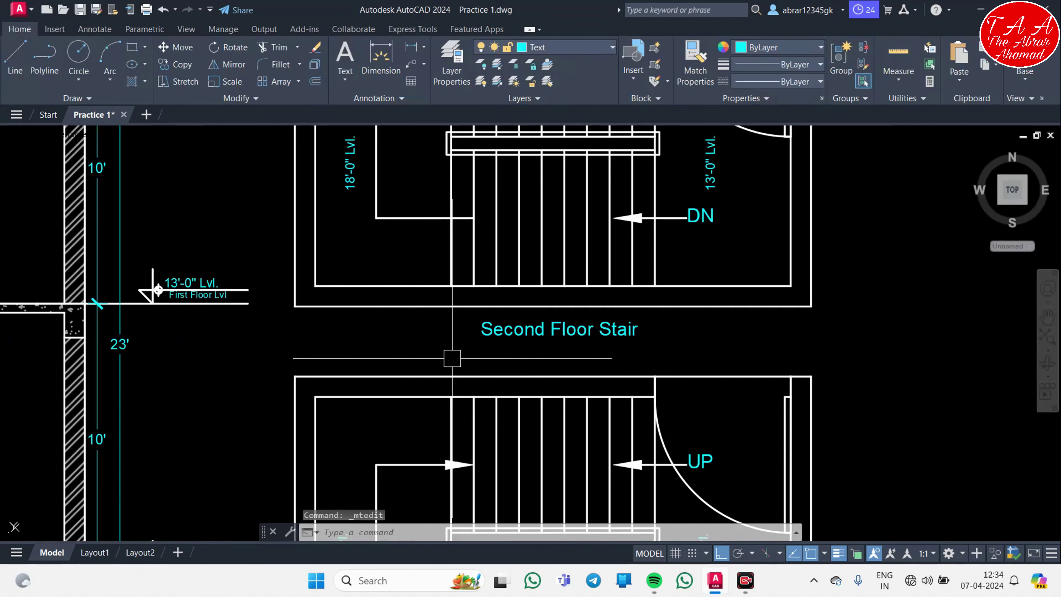
double_click(499, 337)
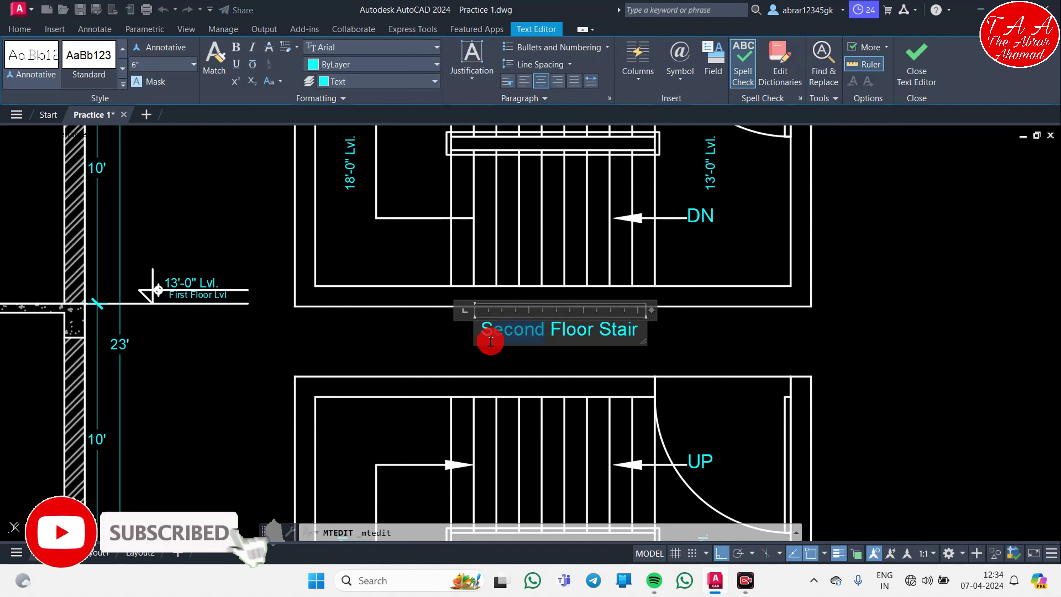
key(Escape)
key(Escape)
scroll(482, 346, down, 5)
scroll(376, 363, down, 3)
scroll(374, 365, up, 5)
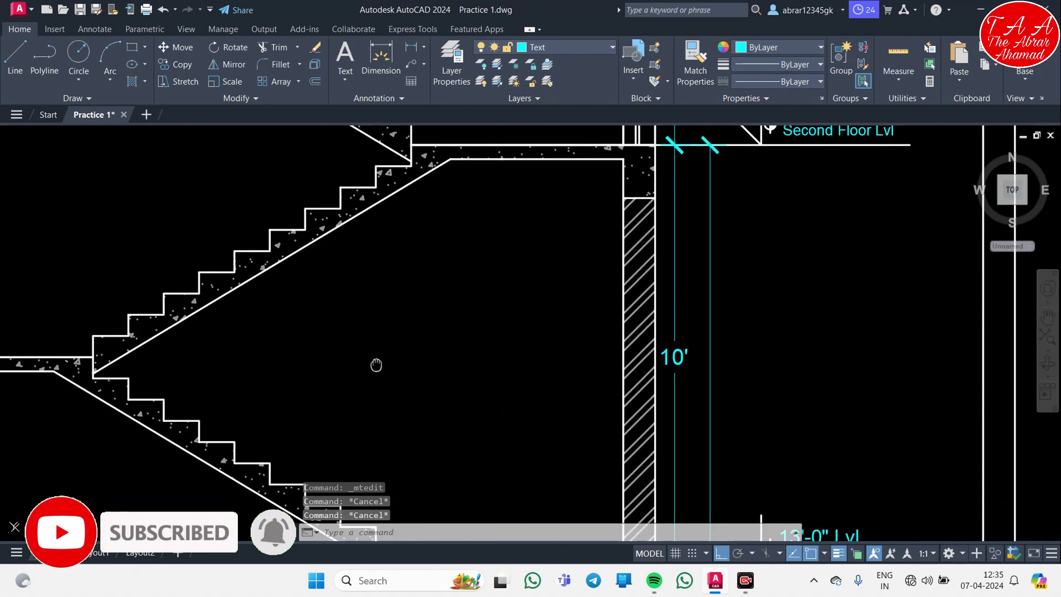
scroll(403, 363, up, 3)
scroll(399, 370, down, 2)
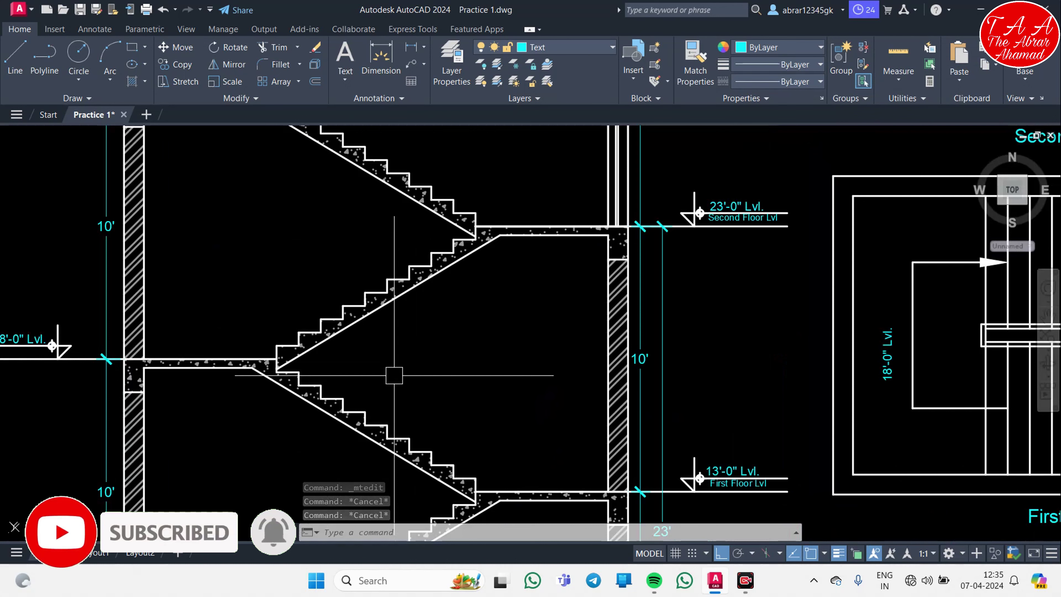
scroll(431, 358, up, 2)
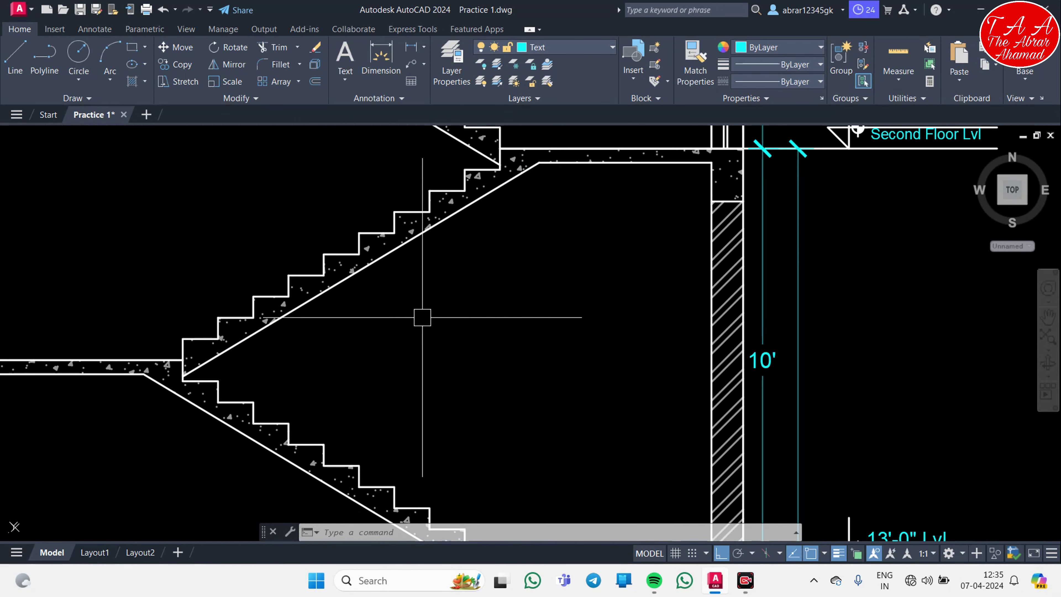
key(Escape)
key(Escape)
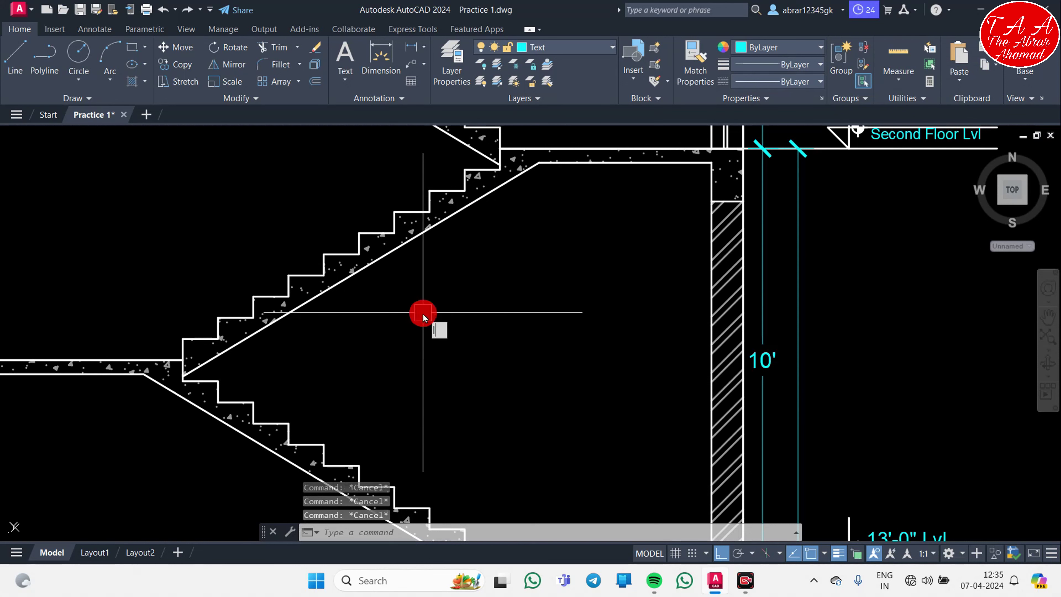
text(l)
key(Return)
click(425, 287)
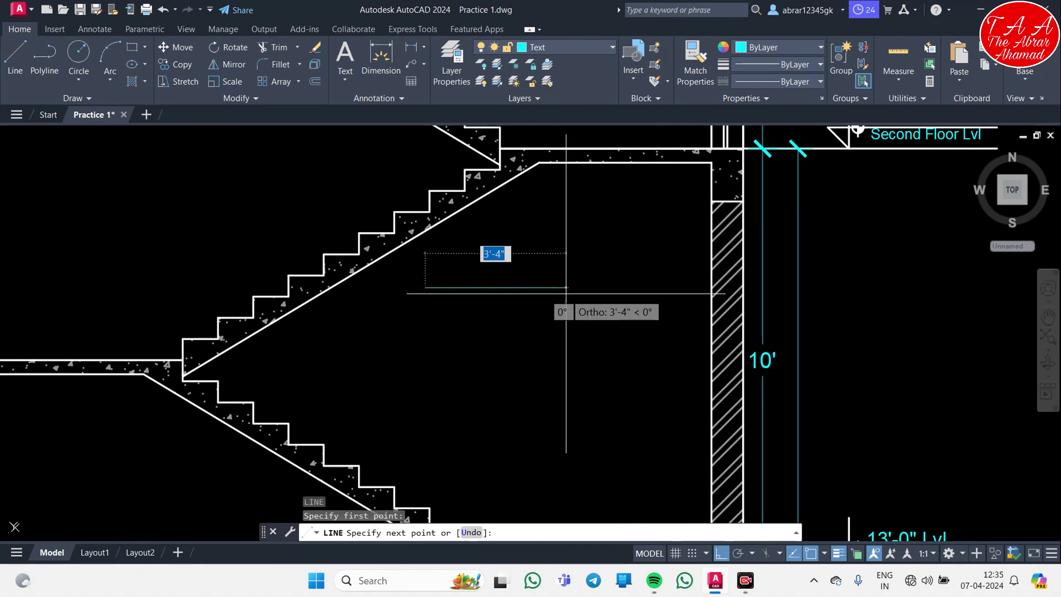
key(Escape)
scroll(566, 287, down, 5)
scroll(499, 172, up, 6)
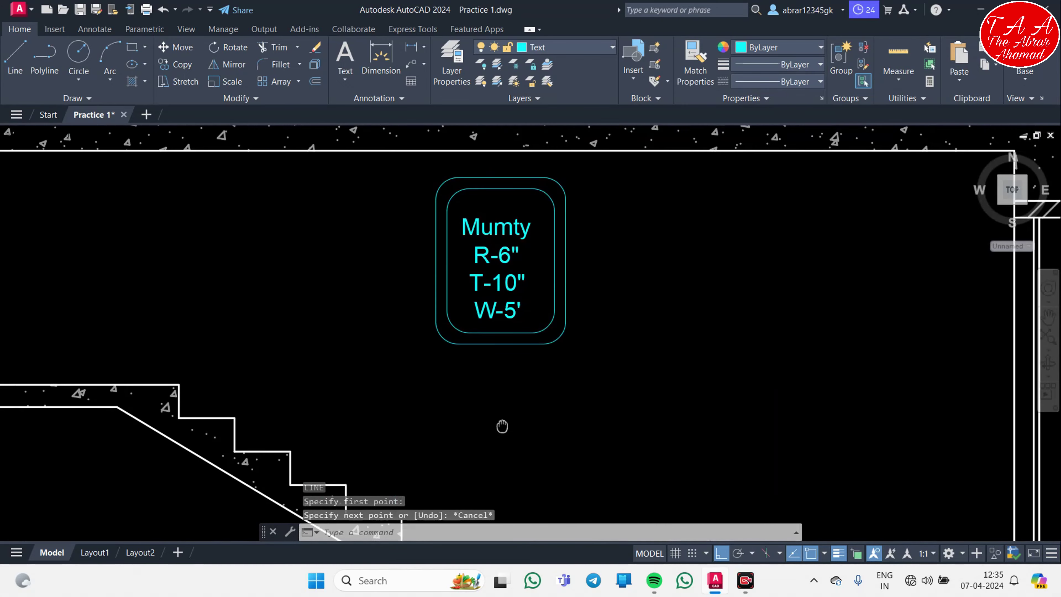
- Copy the Mumty callout text into the staircase section
click(494, 259)
key(Return)
click(494, 259)
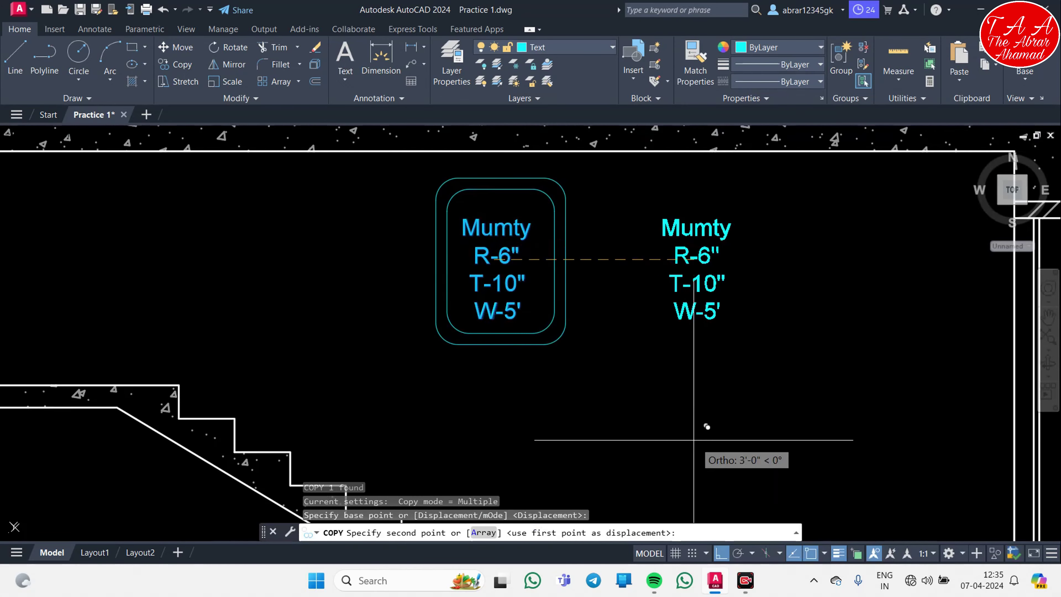
scroll(615, 325, down, 2)
scroll(564, 472, down, 2)
scroll(564, 472, down, 2)
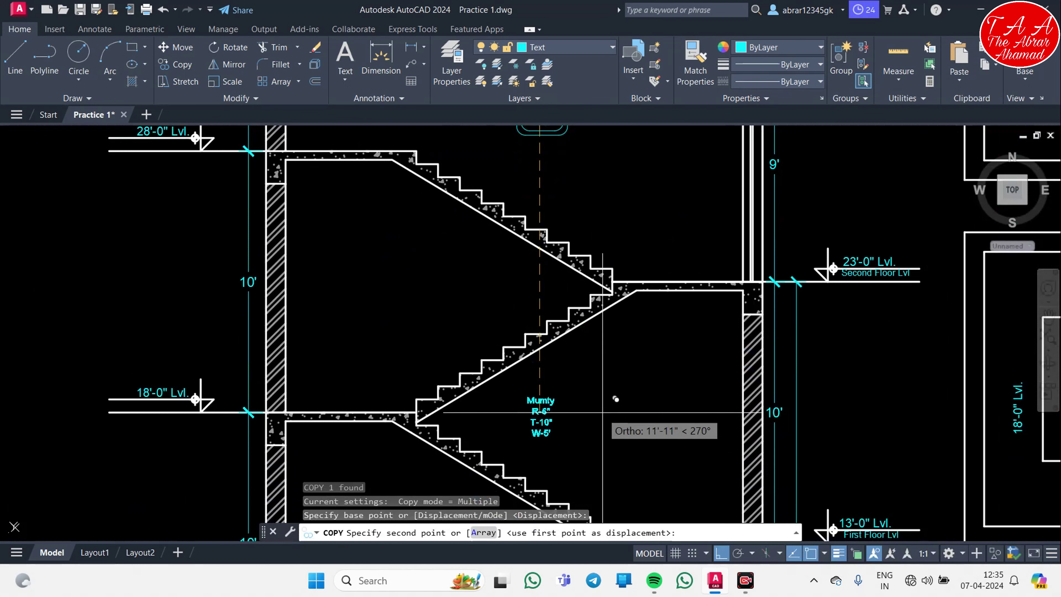
click(609, 420)
key(Escape)
scroll(556, 443, up, 6)
- Edit the copy into Riser-6", Tread-10", Width-5' lines and centre-align them
double_click(520, 388)
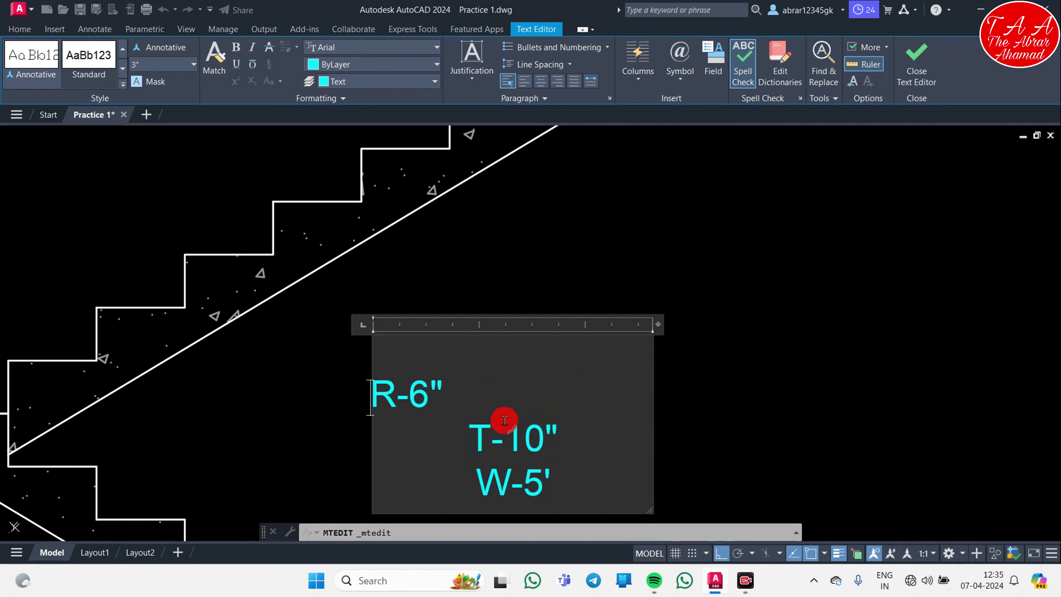
click(536, 84)
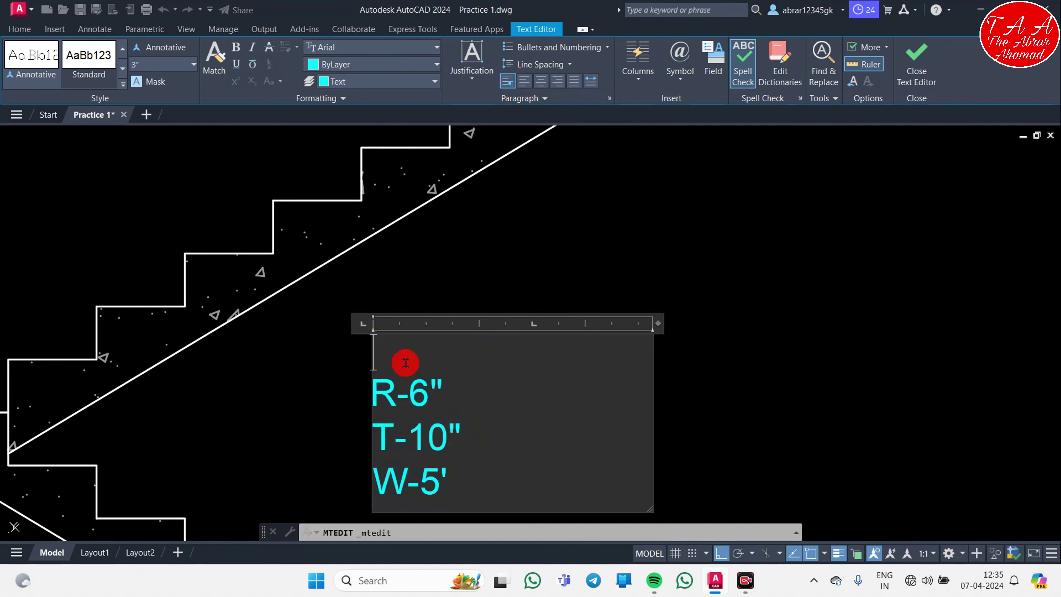
key(BackSpace)
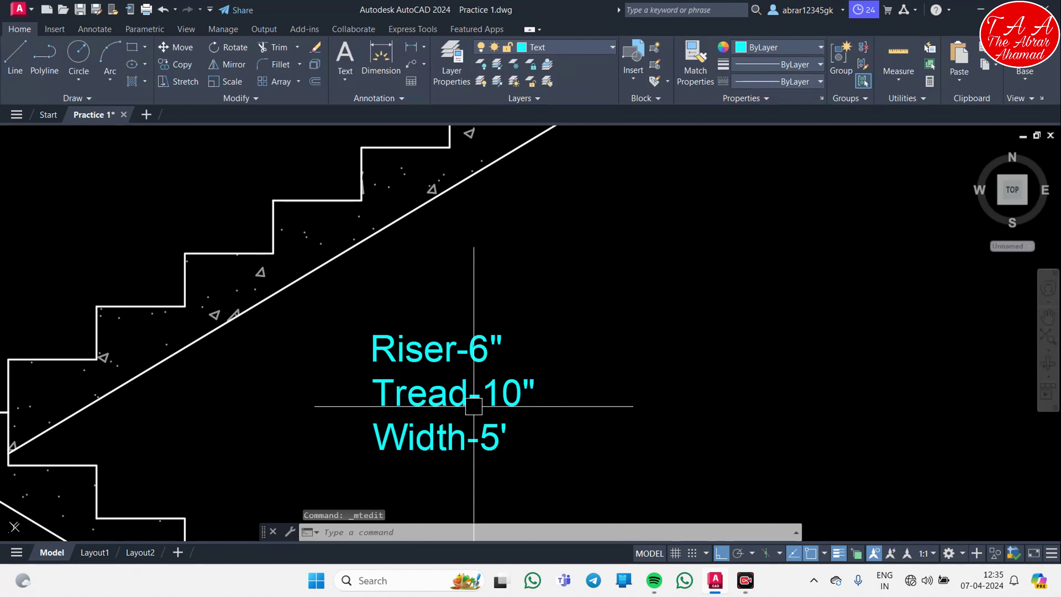
click(387, 396)
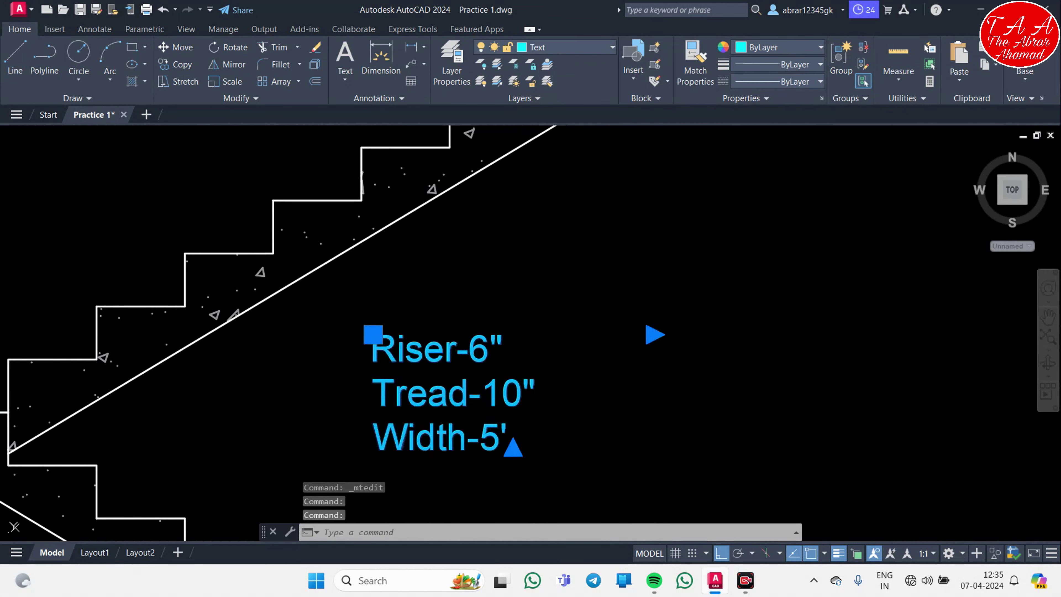
double_click(525, 426)
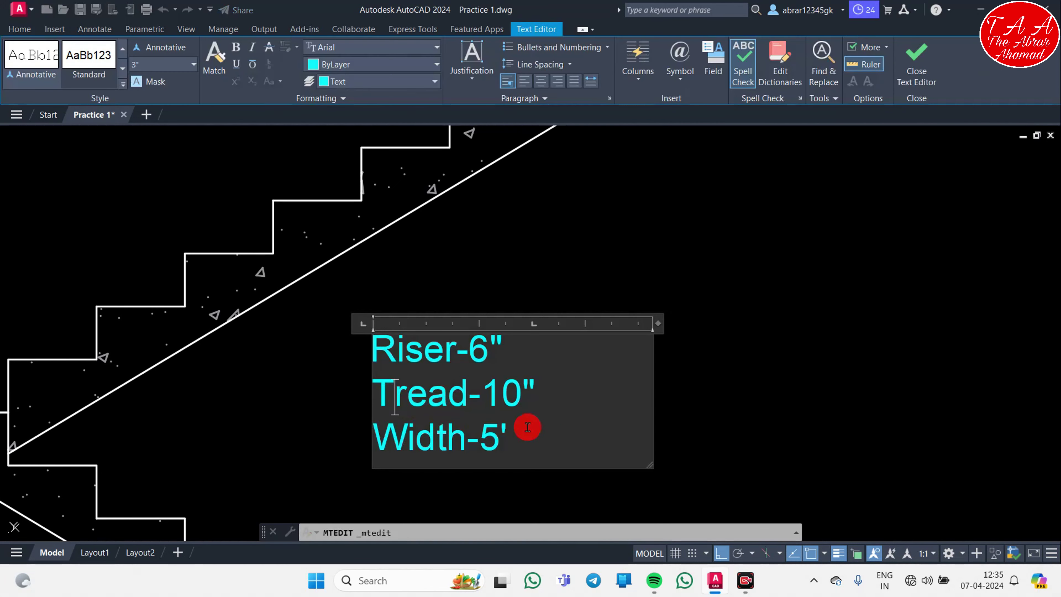
click(541, 85)
click(611, 249)
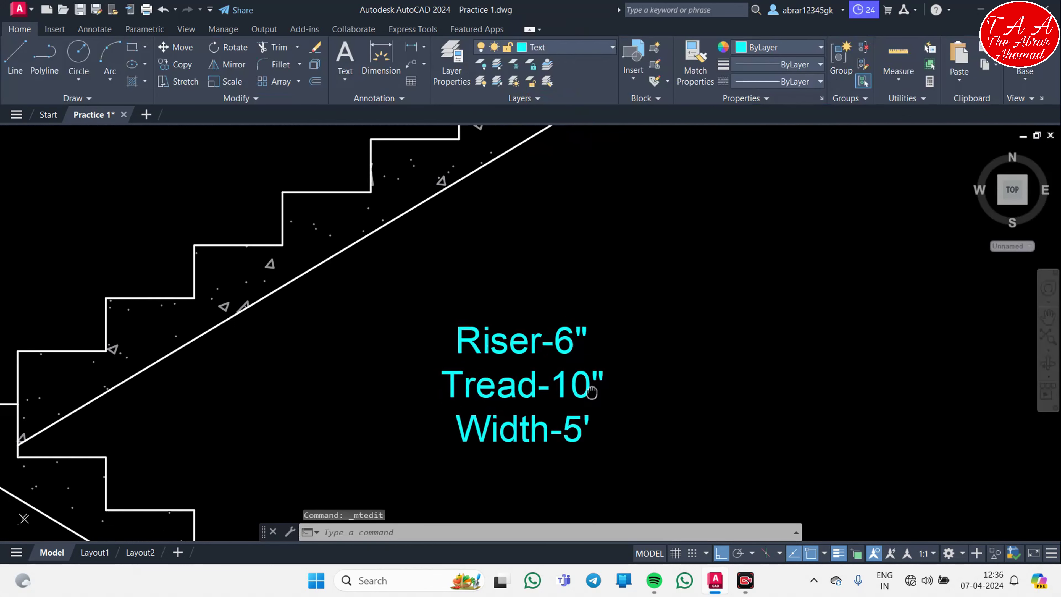
- Start a line above the Riser/Tread/Width note, then cancel it
scroll(617, 386, down, 2)
scroll(583, 382, down, 2)
scroll(594, 398, up, 4)
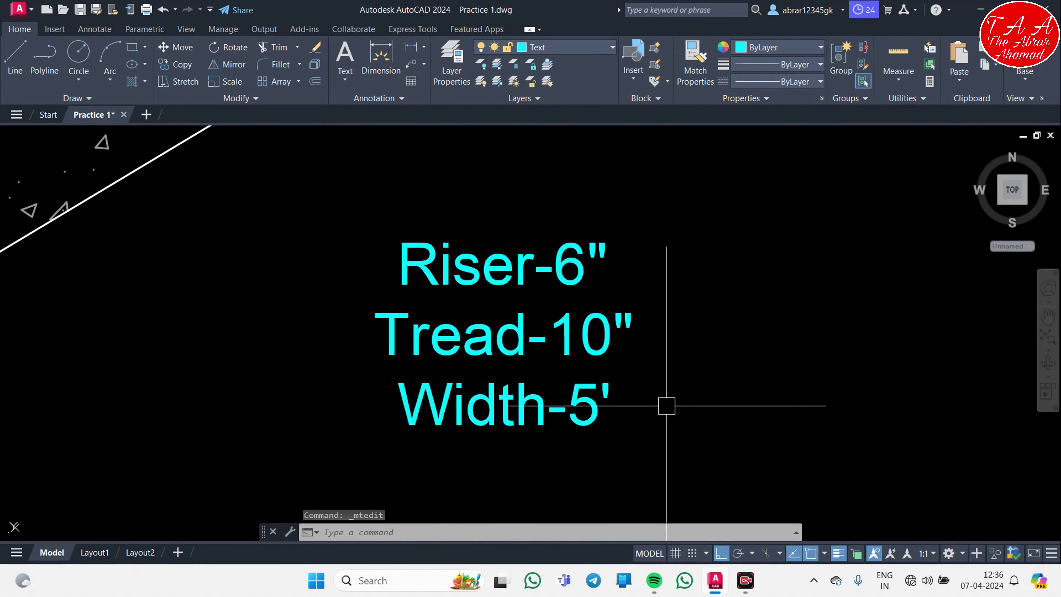
scroll(627, 405, down, 4)
text(l)
key(Return)
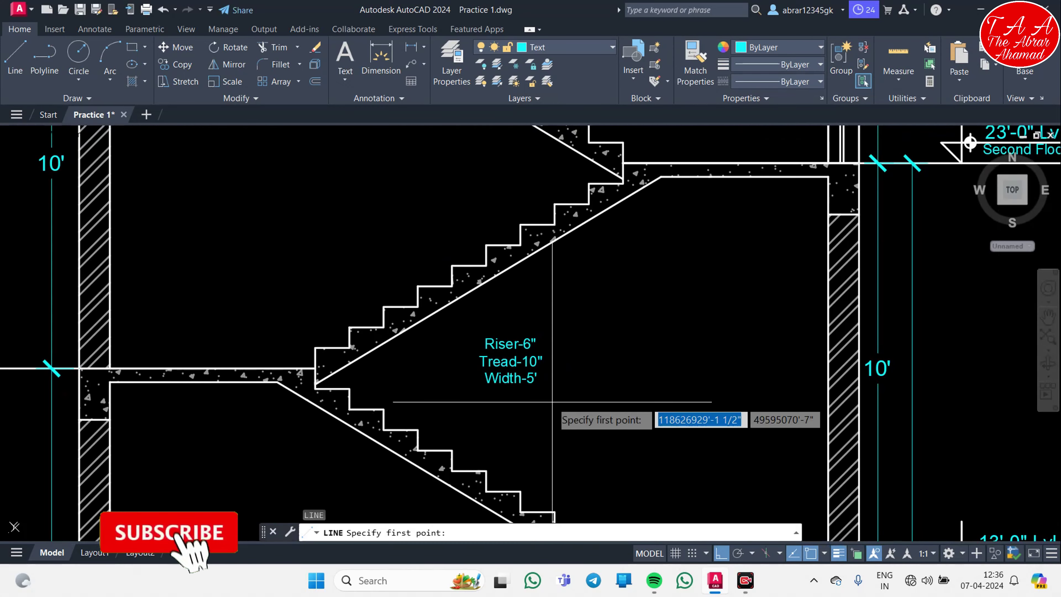
scroll(507, 424, up, 5)
scroll(401, 389, down, 3)
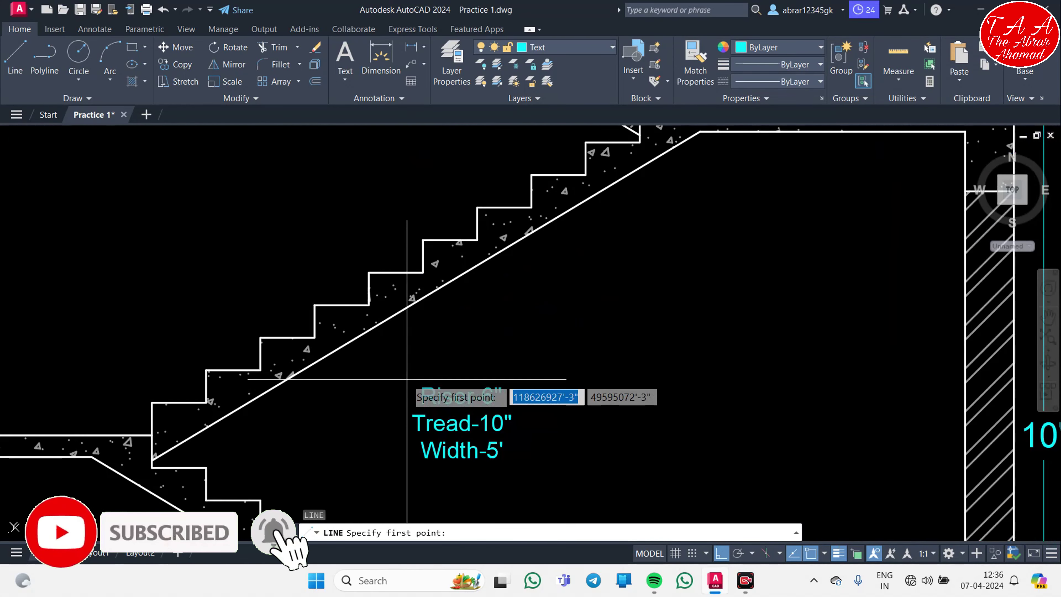
click(399, 382)
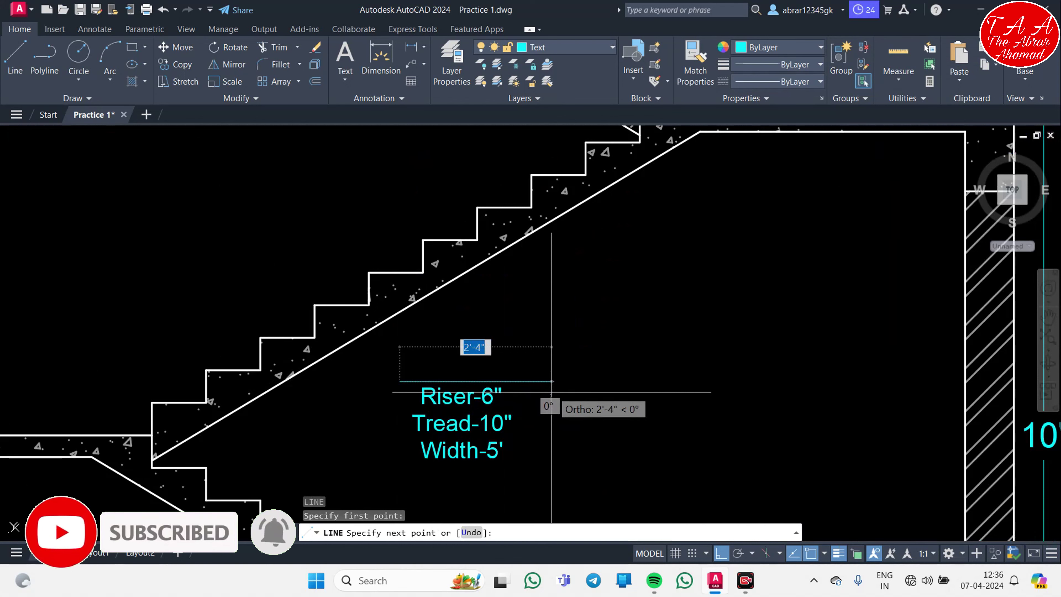
key(Escape)
key(Escape)
key(Escape)
text(re)
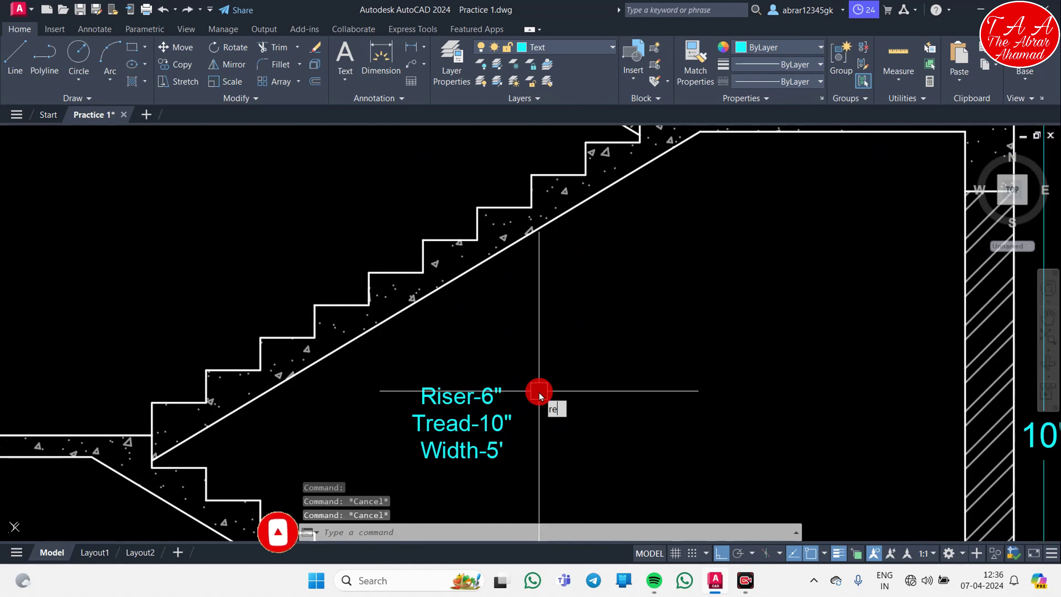
- Draw a rectangle framing the Riser/Tread/Width note
text(c)
key(Return)
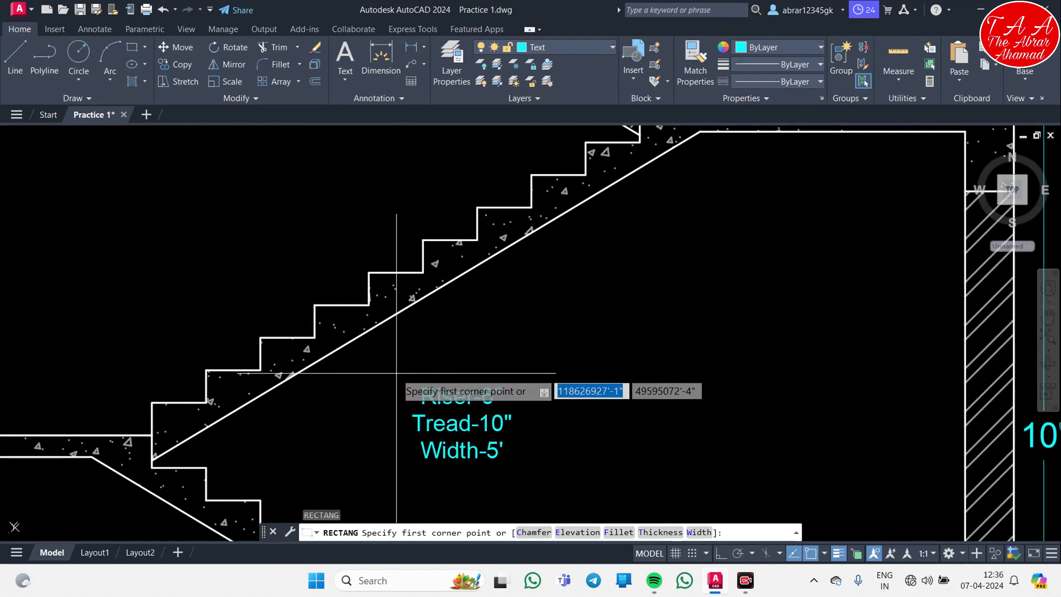
click(389, 362)
middle_drag(556, 476, 631, 402)
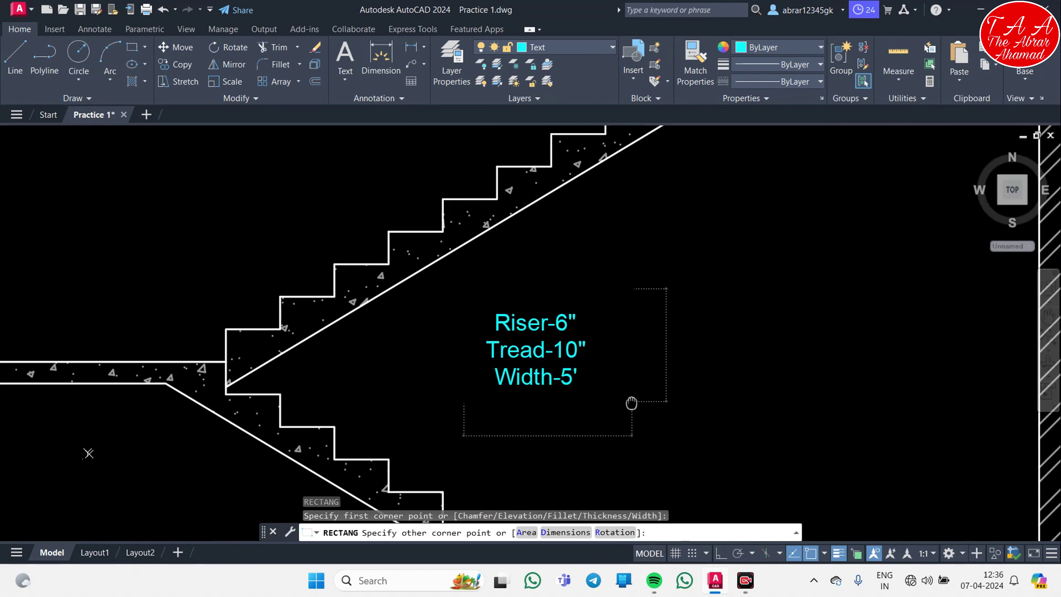
click(625, 407)
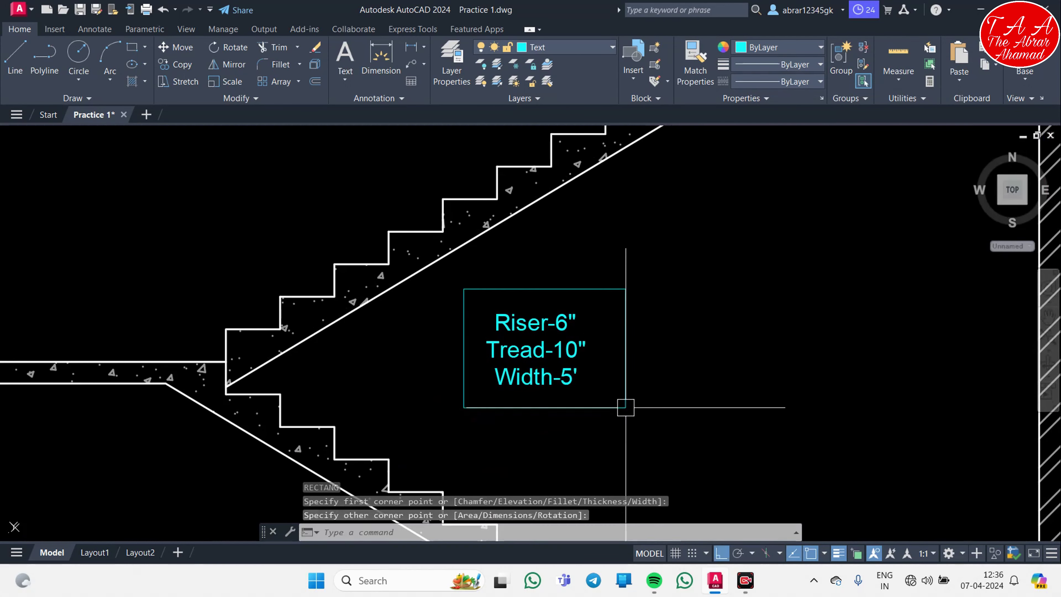
- Widen the box on both sides with grips, undoing an accidental corner skew
click(622, 360)
click(625, 347)
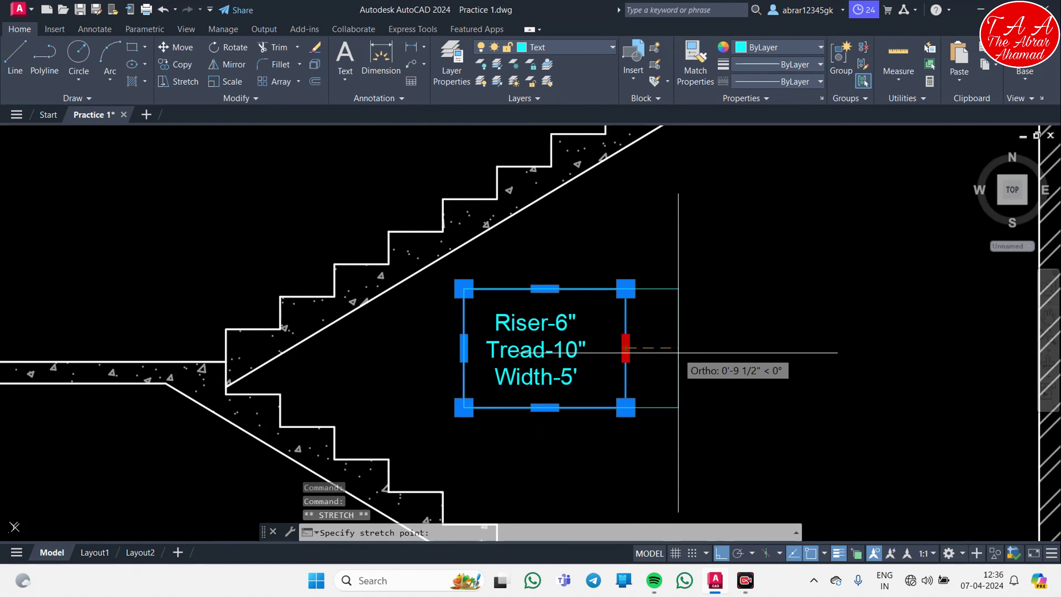
click(678, 353)
click(467, 356)
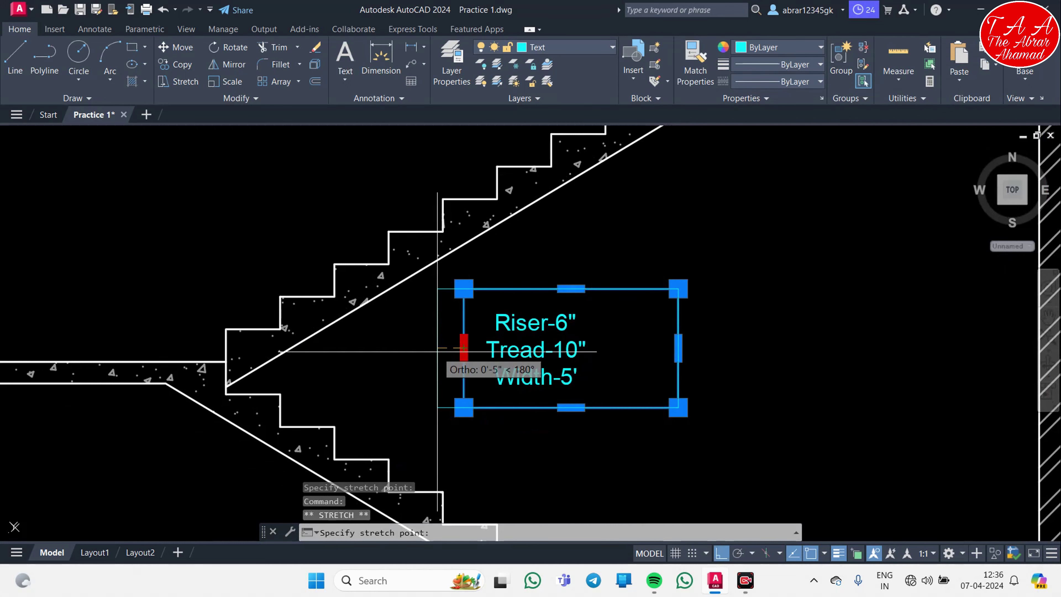
click(463, 348)
click(556, 407)
click(621, 385)
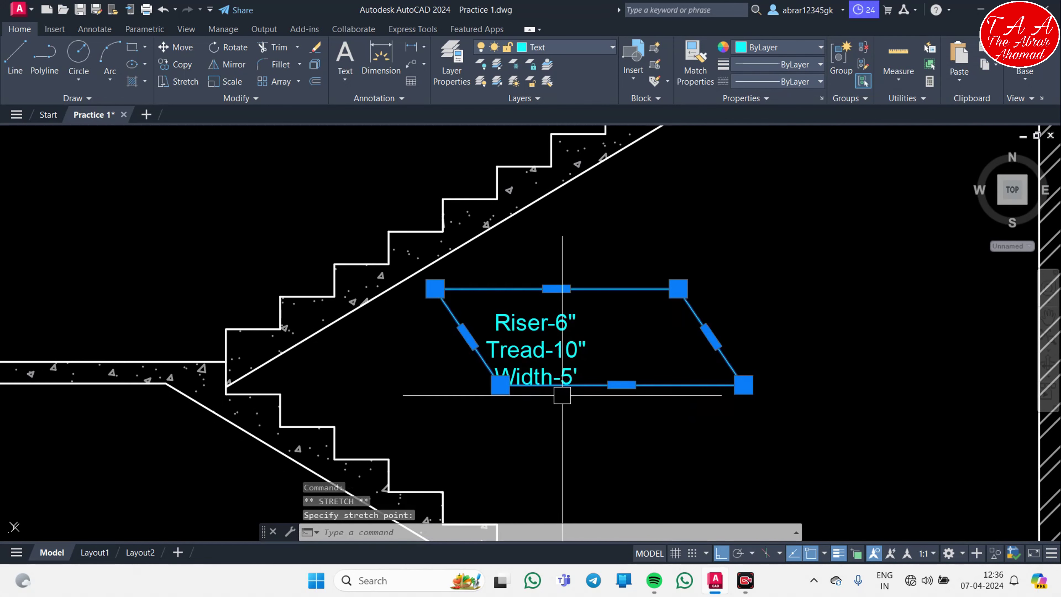
key(ctrl+z)
- Raise the box's bottom edge and pull its right edge in to fit the text
scroll(585, 460, up, 3)
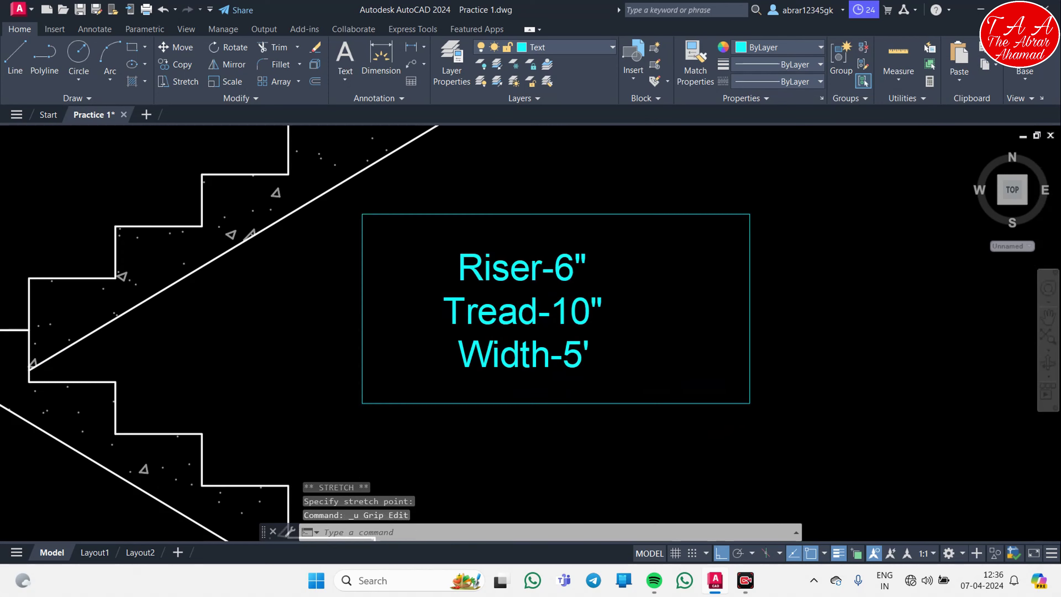
scroll(552, 401, up, 2)
click(550, 396)
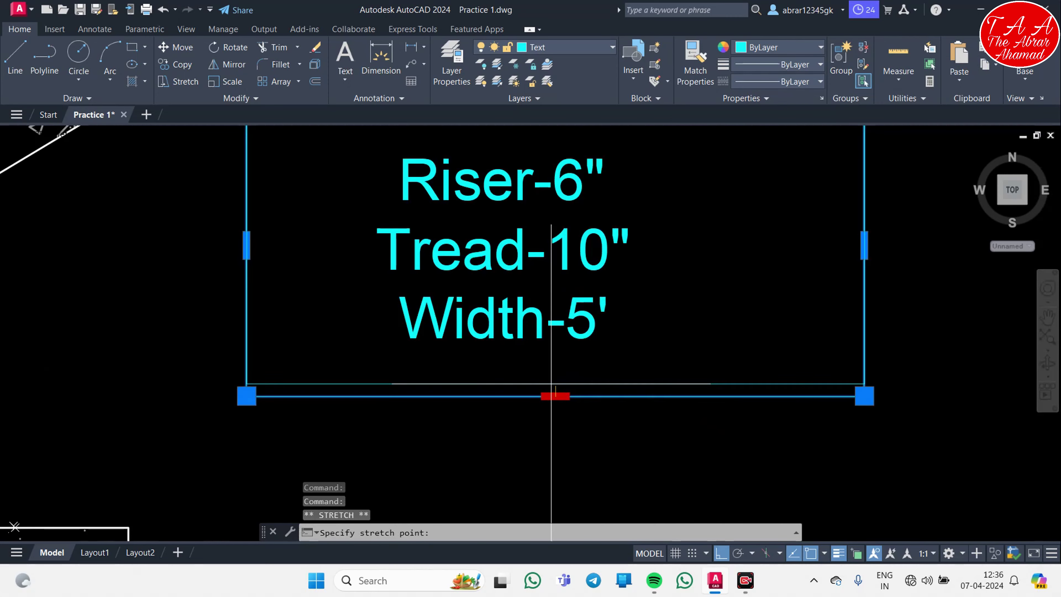
click(550, 358)
scroll(683, 408, down, 5)
click(728, 360)
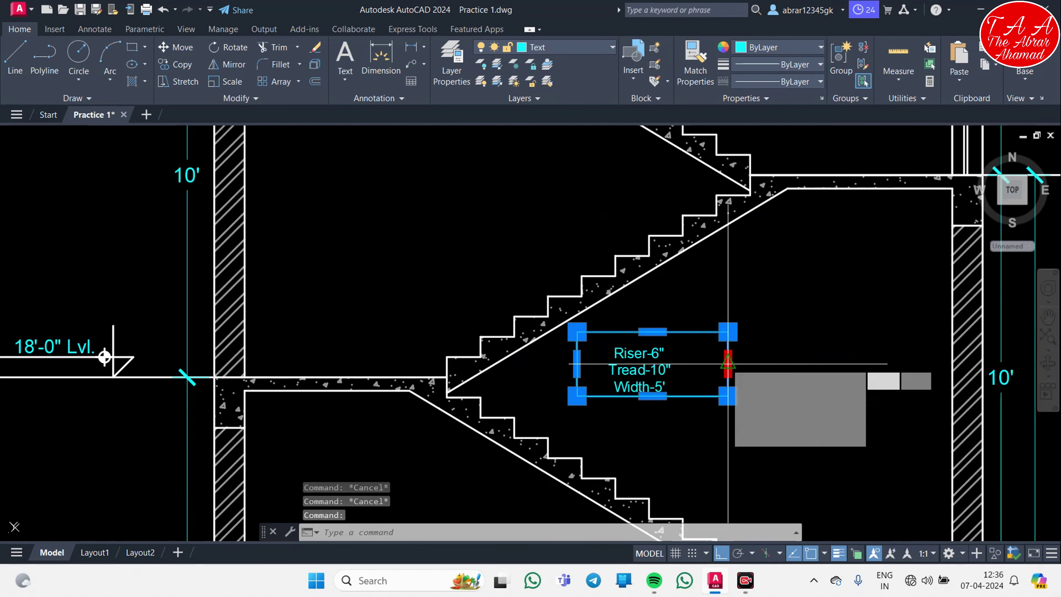
click(712, 363)
key(Escape)
key(Escape)
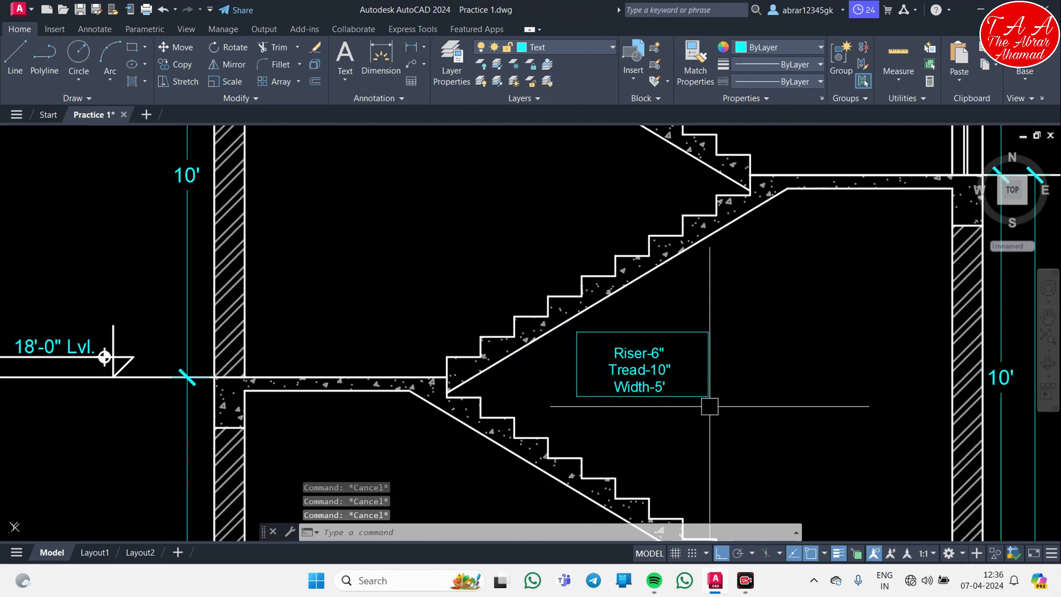
- Fillet the box's bottom-right and top-right corners with a 6" radius
key(Return)
text(r)
key(Return)
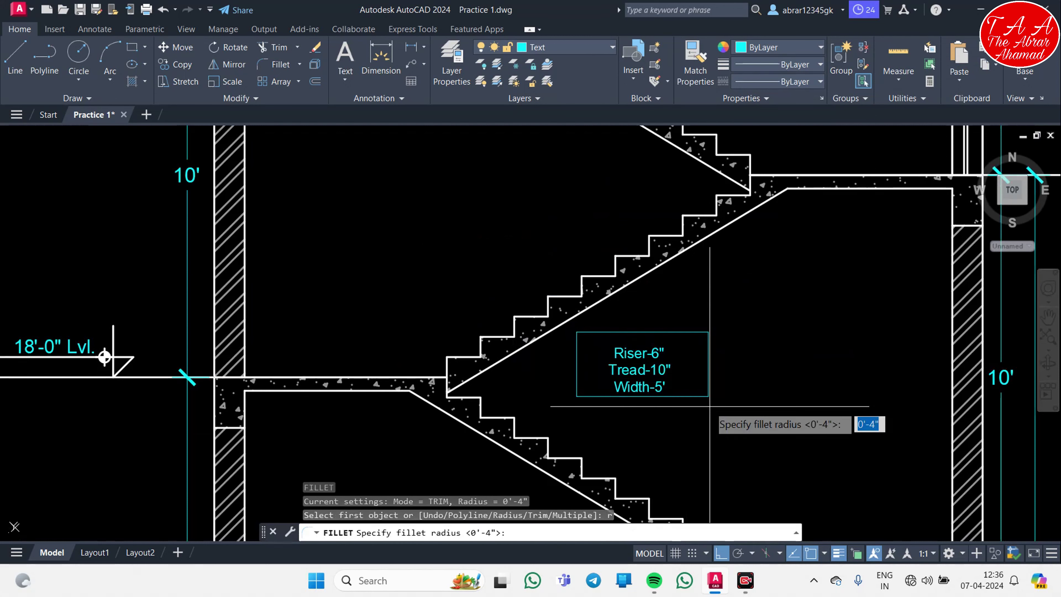
key(Return)
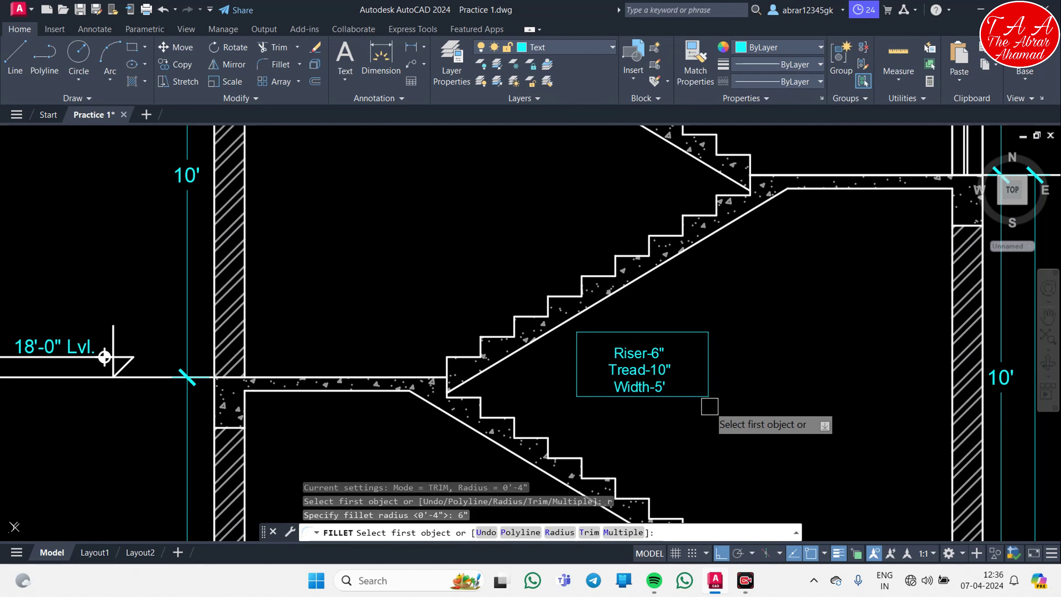
scroll(715, 423, up, 4)
click(653, 407)
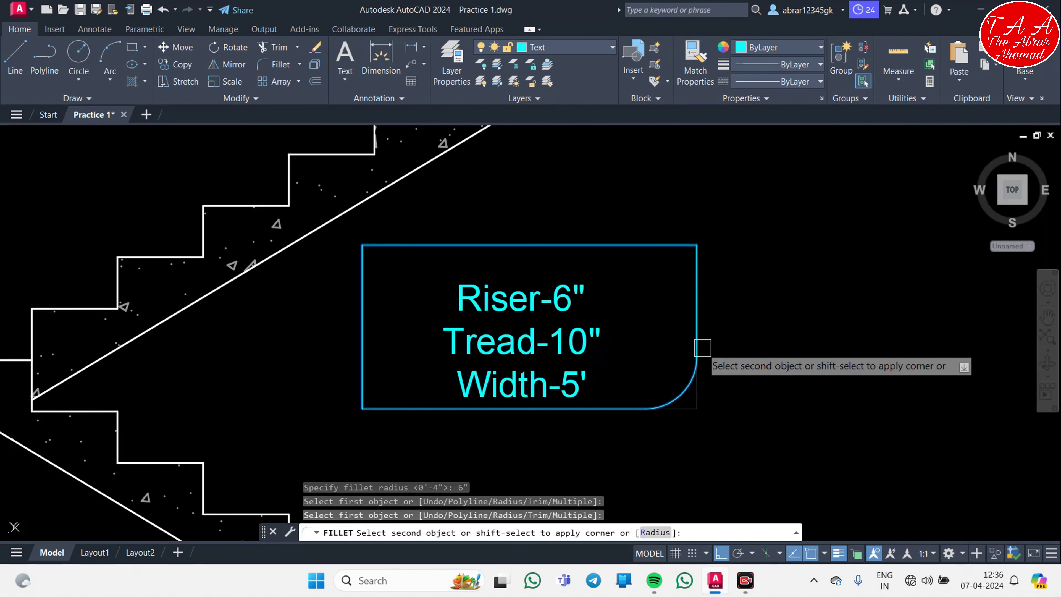
click(701, 353)
key(Return)
click(677, 245)
click(696, 275)
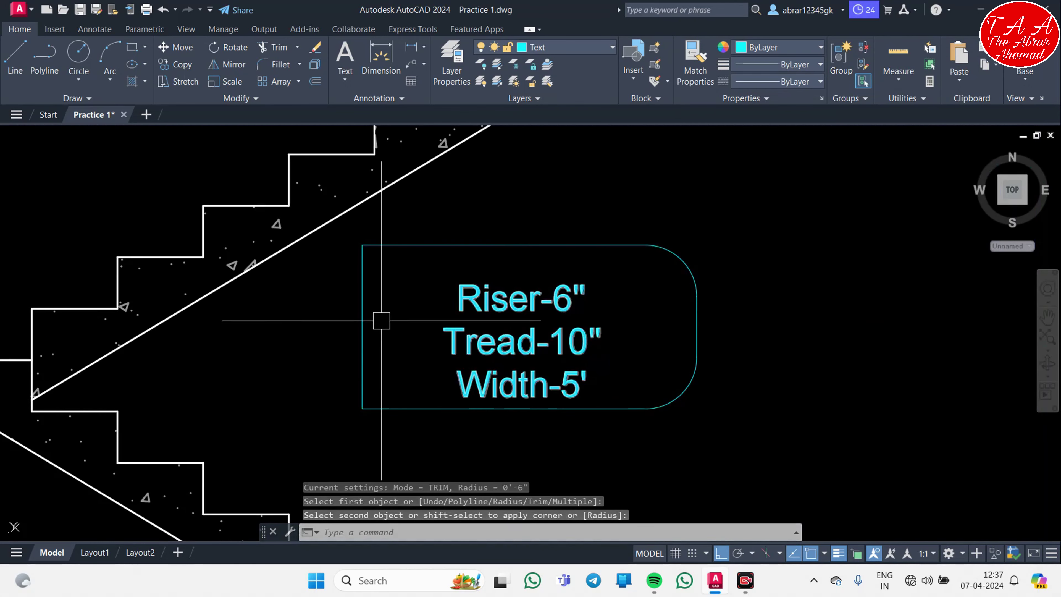
- Fillet the top-left and bottom-left corners, then recentre the view and select the note
key(Return)
click(354, 304)
click(430, 246)
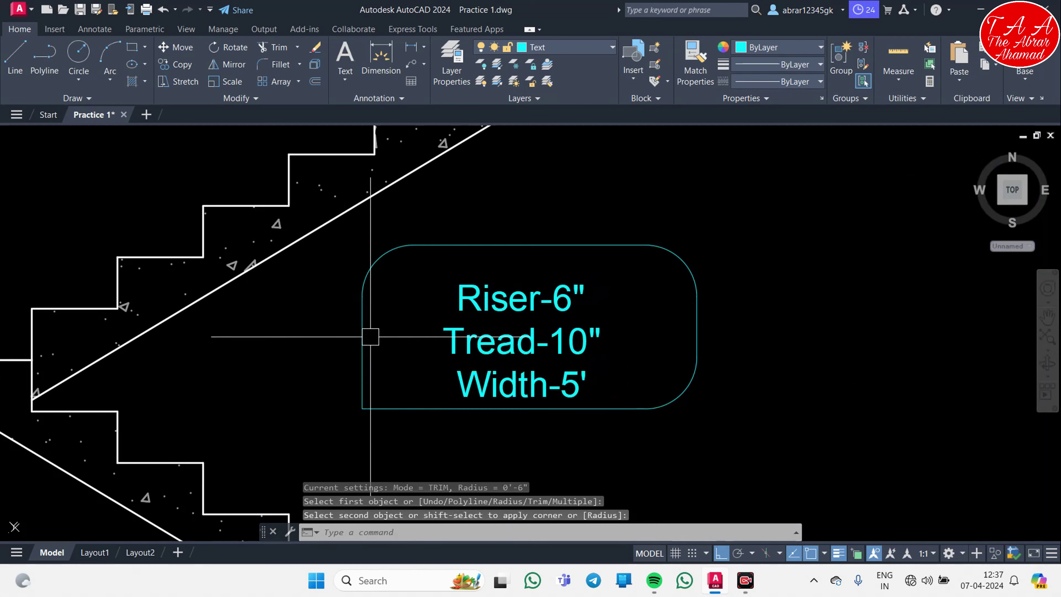
key(Return)
click(365, 364)
click(419, 408)
scroll(776, 412, down, 2)
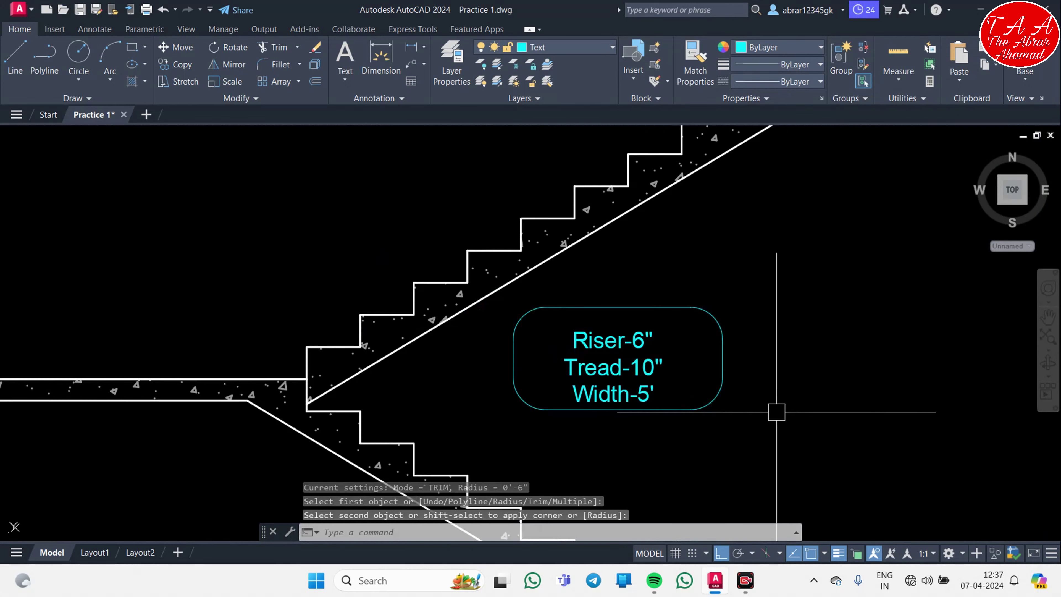
middle_drag(683, 456, 688, 385)
click(645, 313)
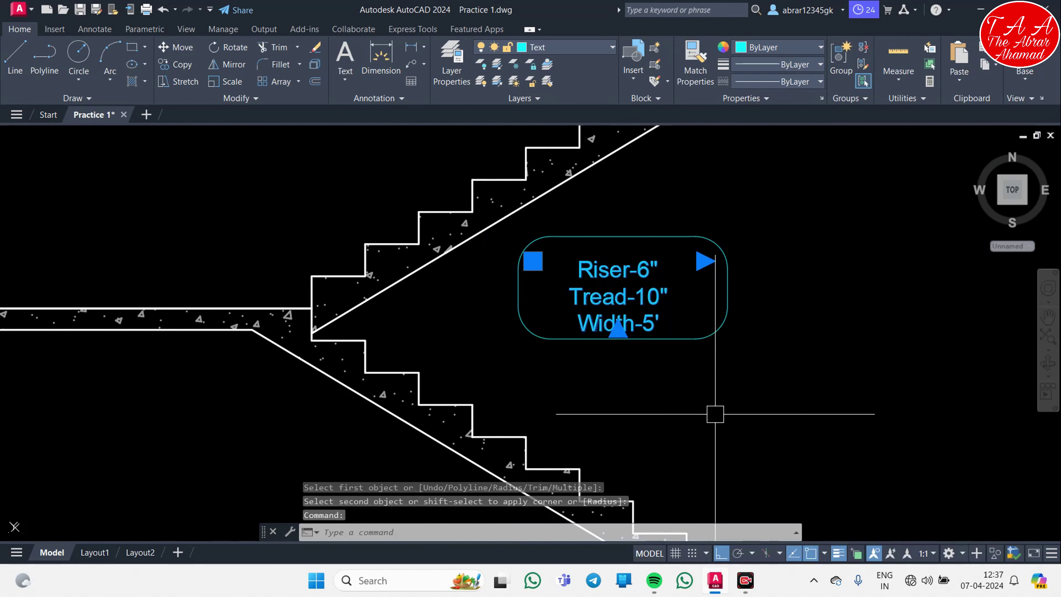
text(m)
- Draw two converging leader lines from the note box's bottom edge to the stair slope, with Ortho off
key(Return)
click(735, 437)
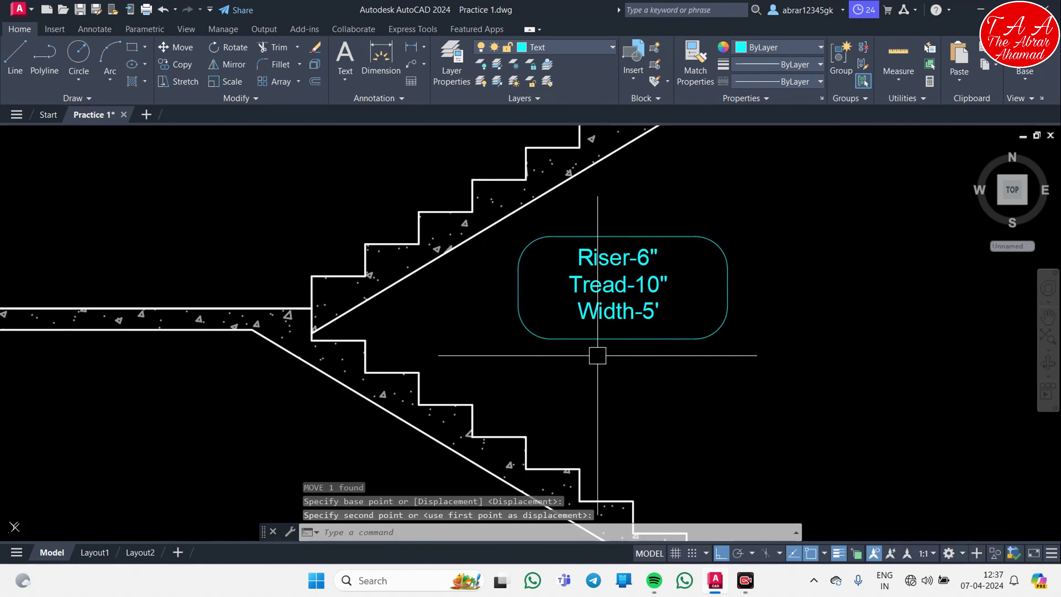
key(Escape)
key(Escape)
key(Escape)
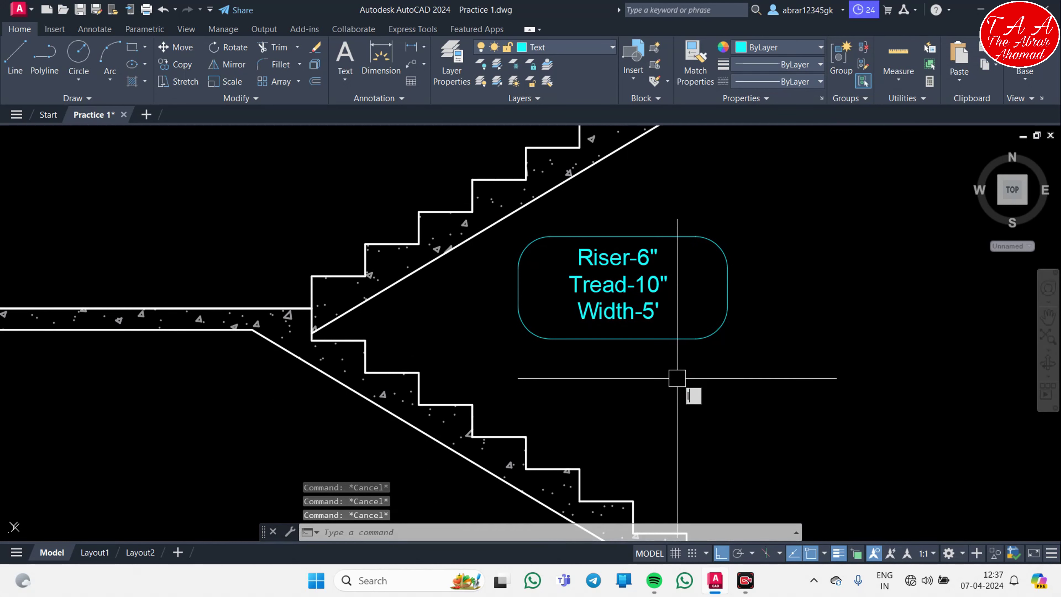
key(l)
key(Return)
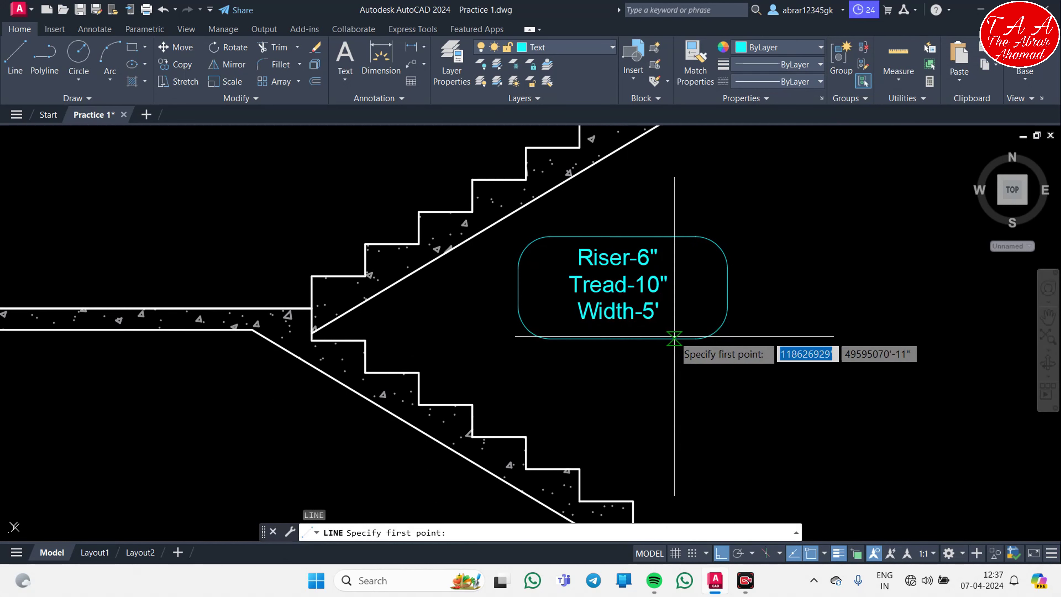
click(622, 339)
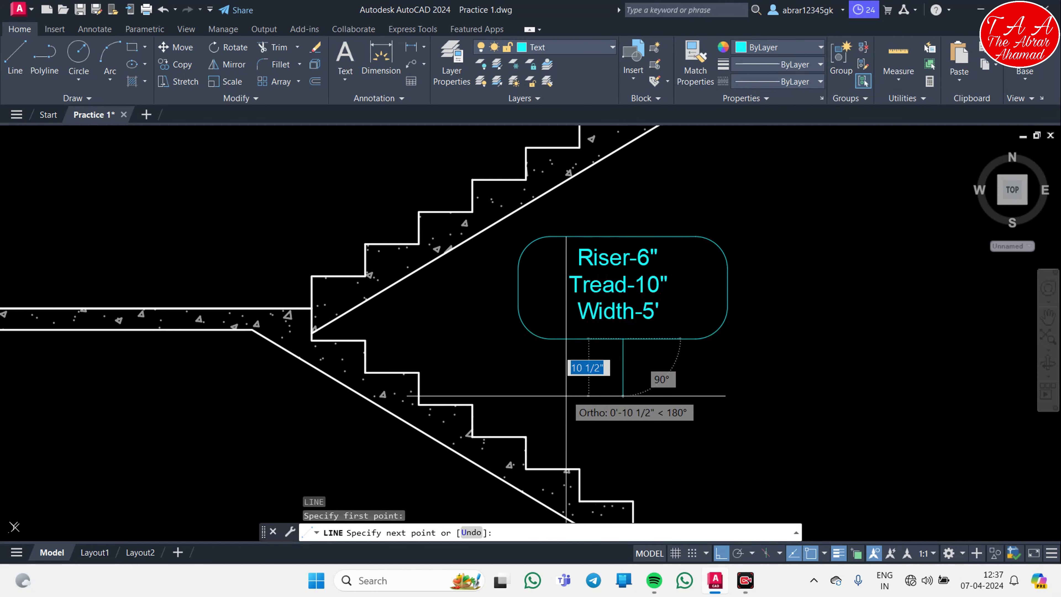
key(F8)
middle_drag(612, 423, 646, 330)
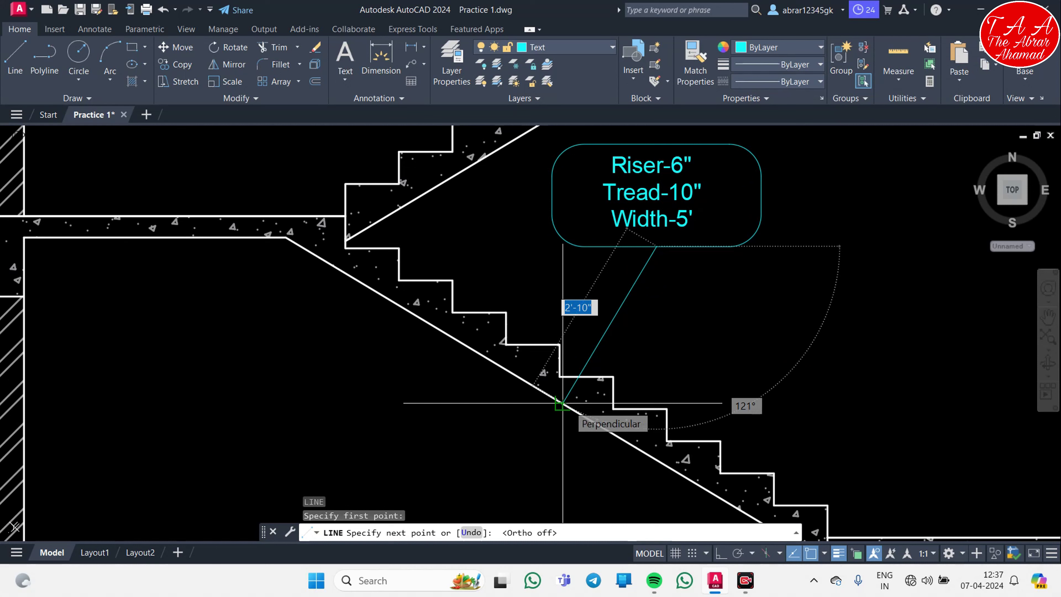
click(562, 403)
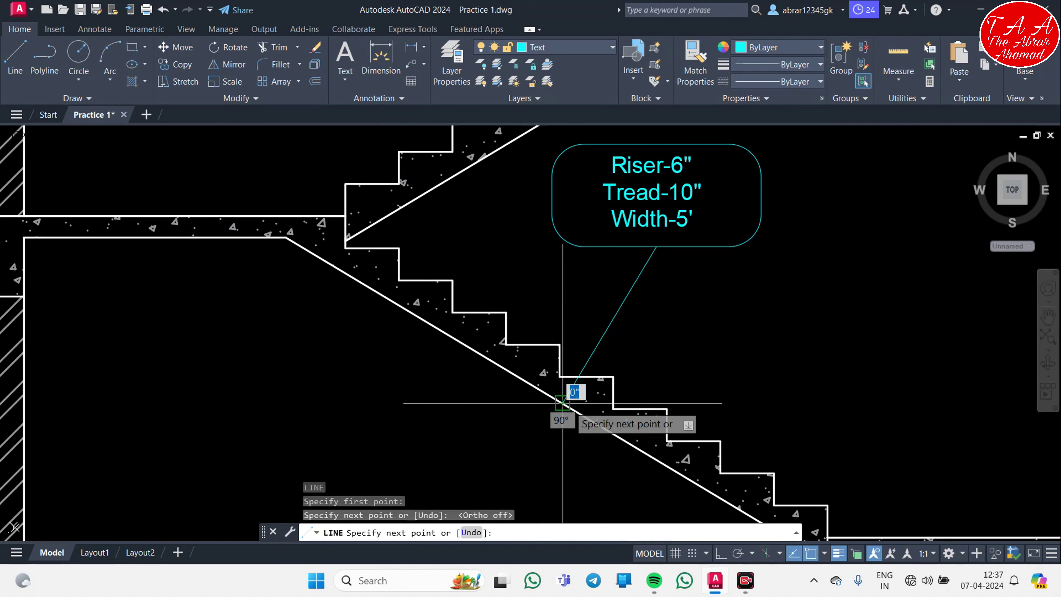
click(696, 246)
key(Escape)
- Trim the box edge between the two leaders to form the speech-bubble tail
text(tr)
key(Return)
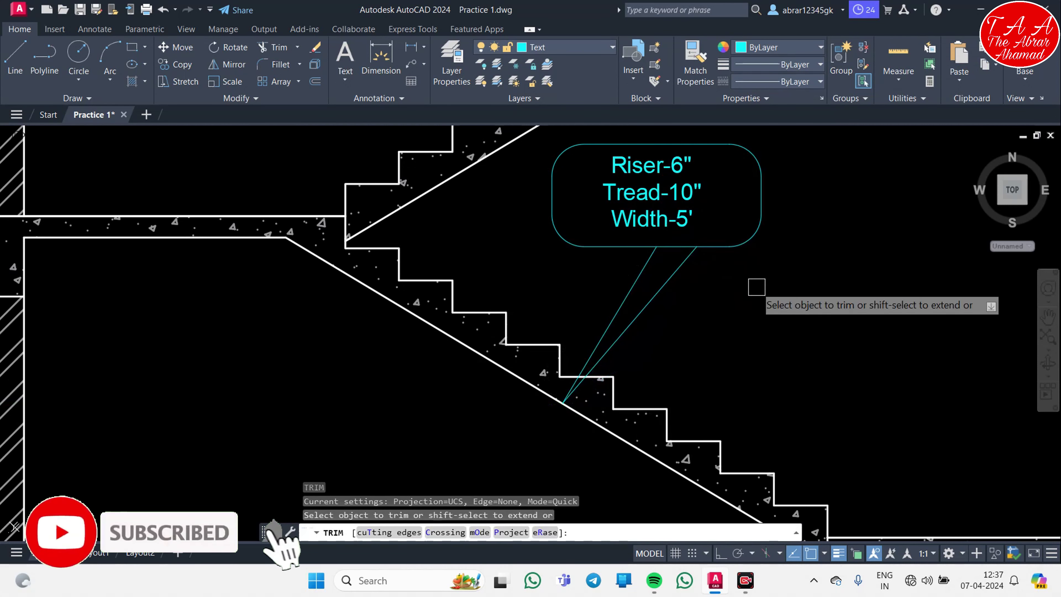
scroll(756, 287, up, 4)
click(689, 204)
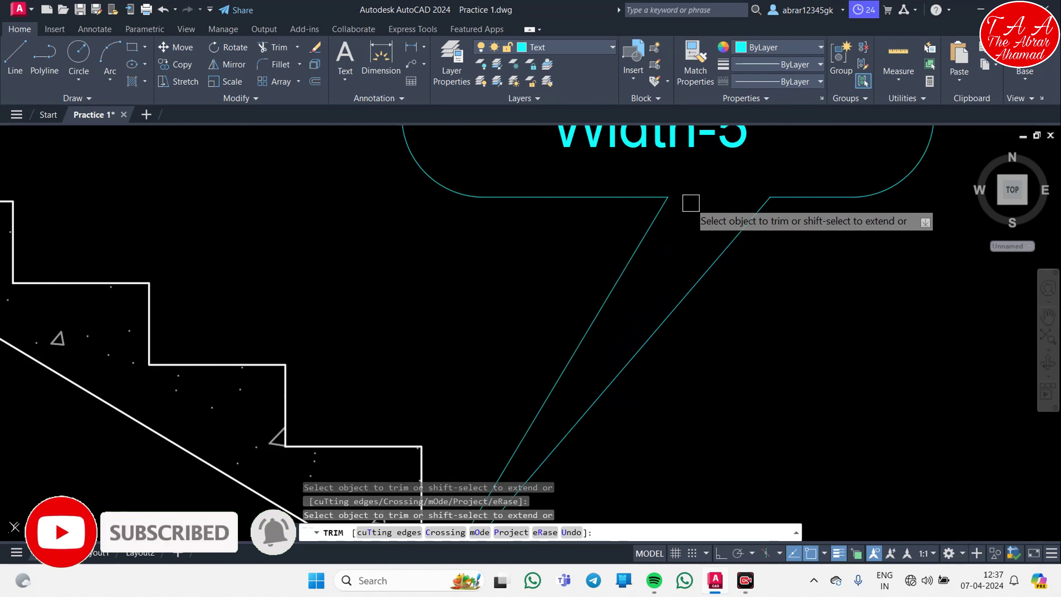
scroll(728, 278, down, 6)
key(Escape)
click(761, 272)
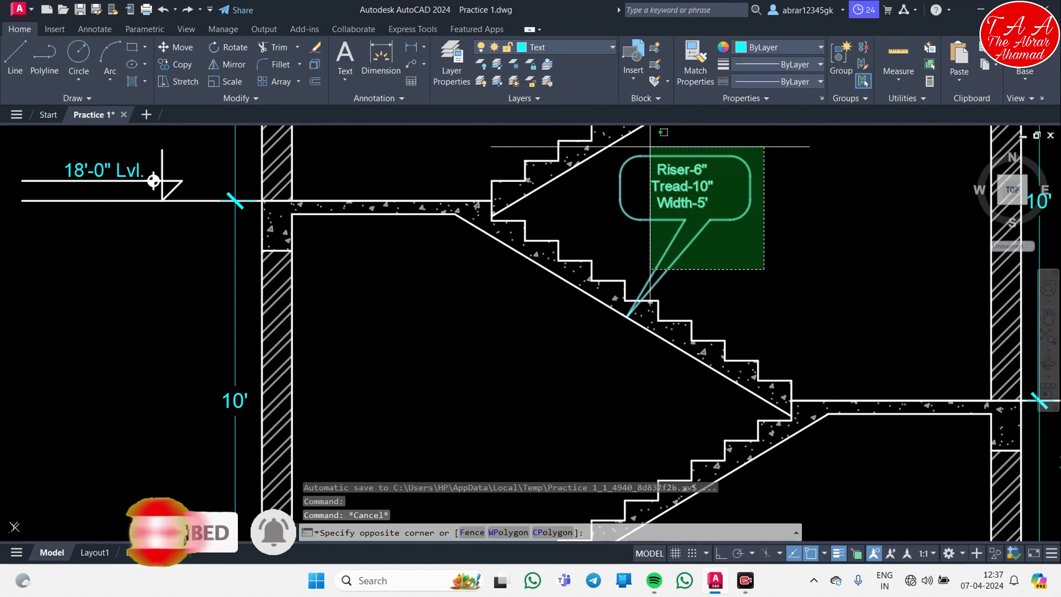
- Convert the whole callout into a block named 'heuwhfruh'
click(651, 162)
middle_drag(664, 219, 678, 302)
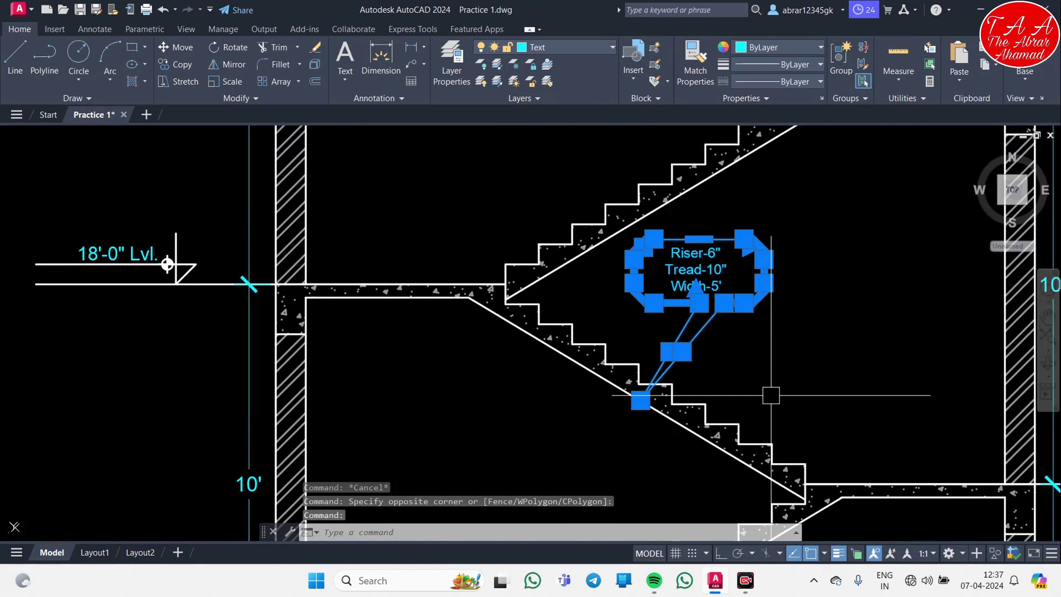
text(b)
key(Return)
text(heuwhfruh)
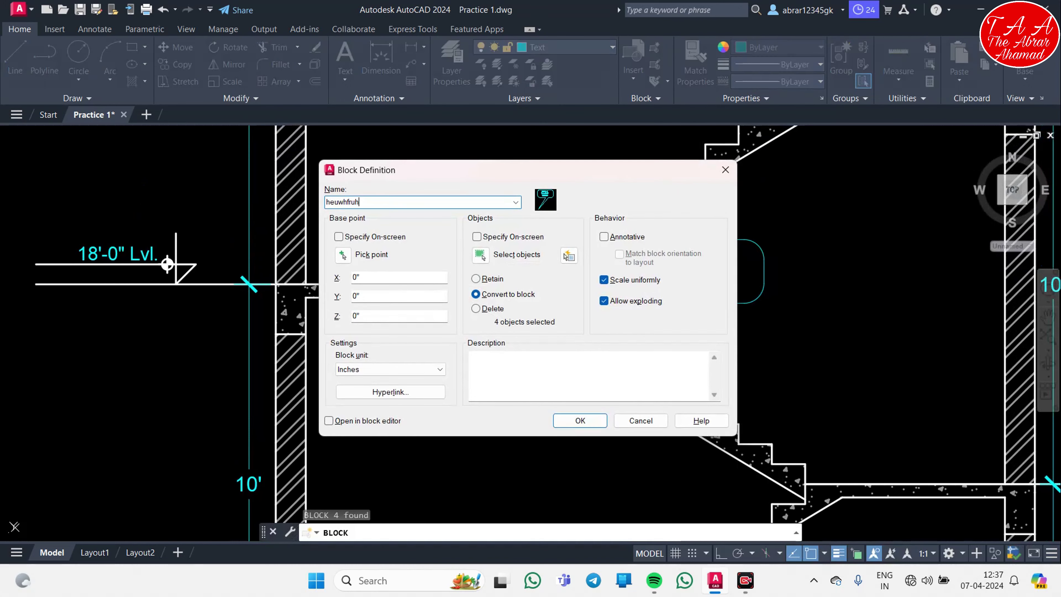
click(586, 425)
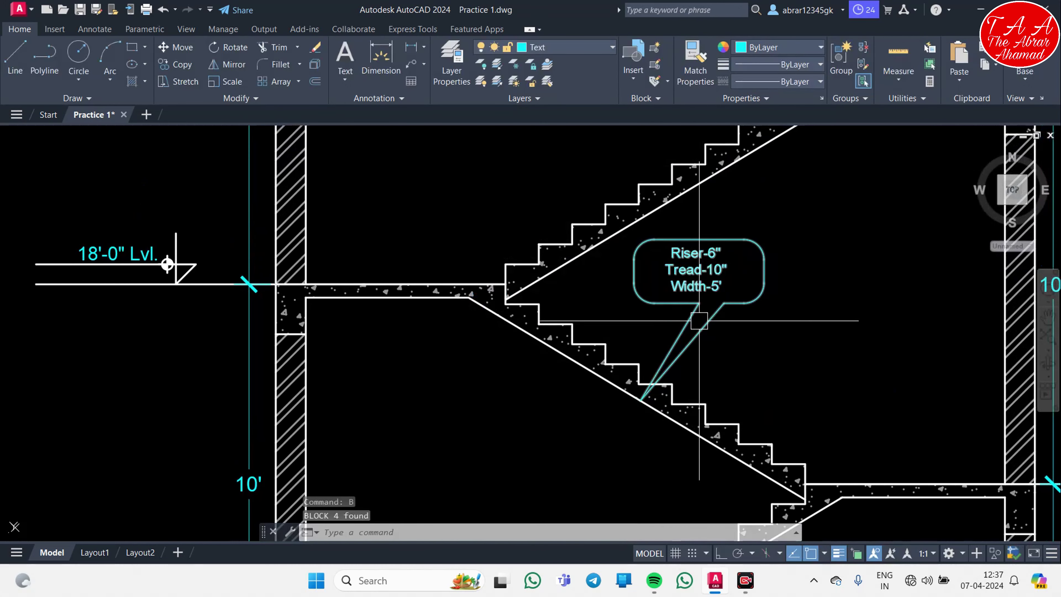
- Copy the callout from its leader tip onto the lower stair flight
text(o)
key(Return)
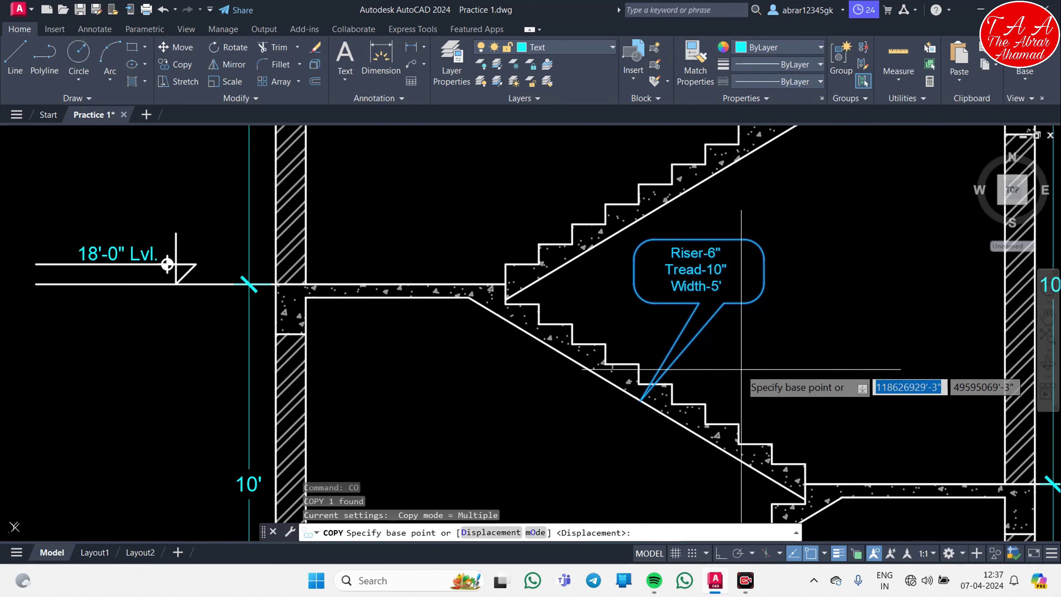
click(640, 400)
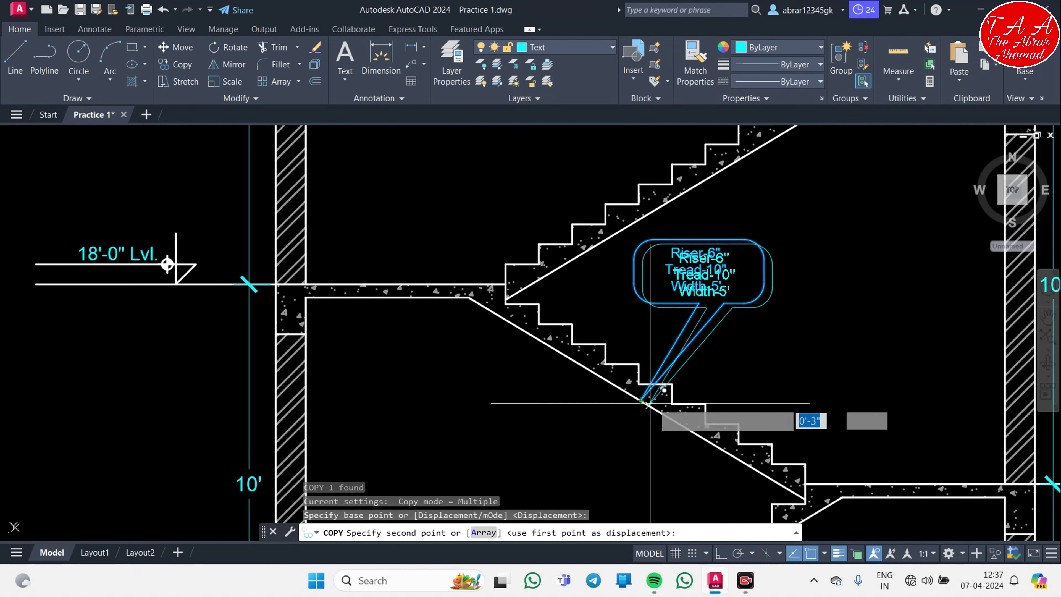
middle_drag(675, 130, 639, 349)
middle_drag(627, 274, 622, 371)
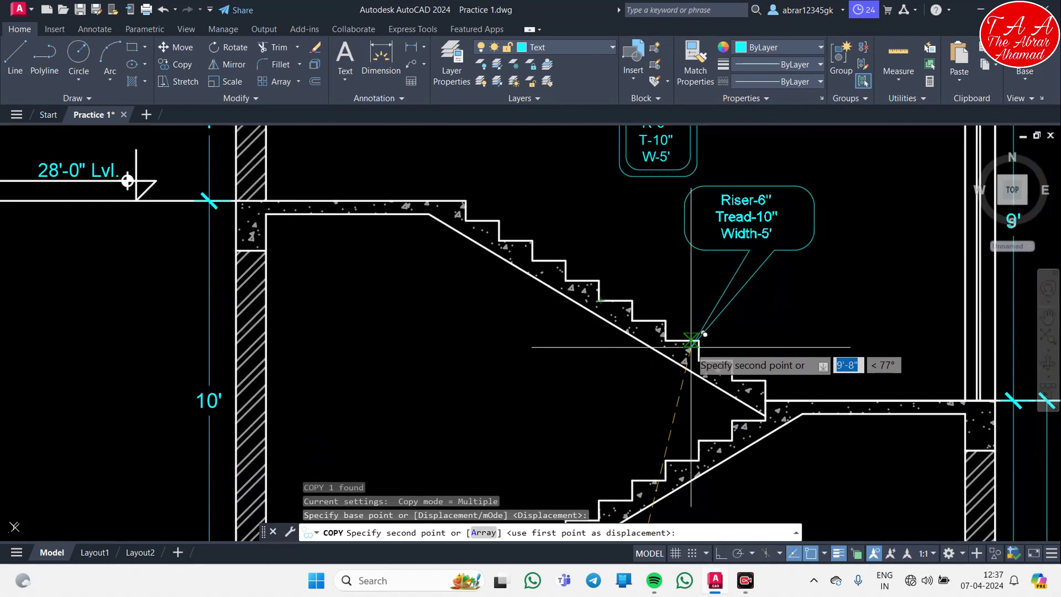
scroll(691, 344, down, 3)
click(577, 368)
scroll(623, 362, down, 3)
middle_drag(623, 362, 595, 270)
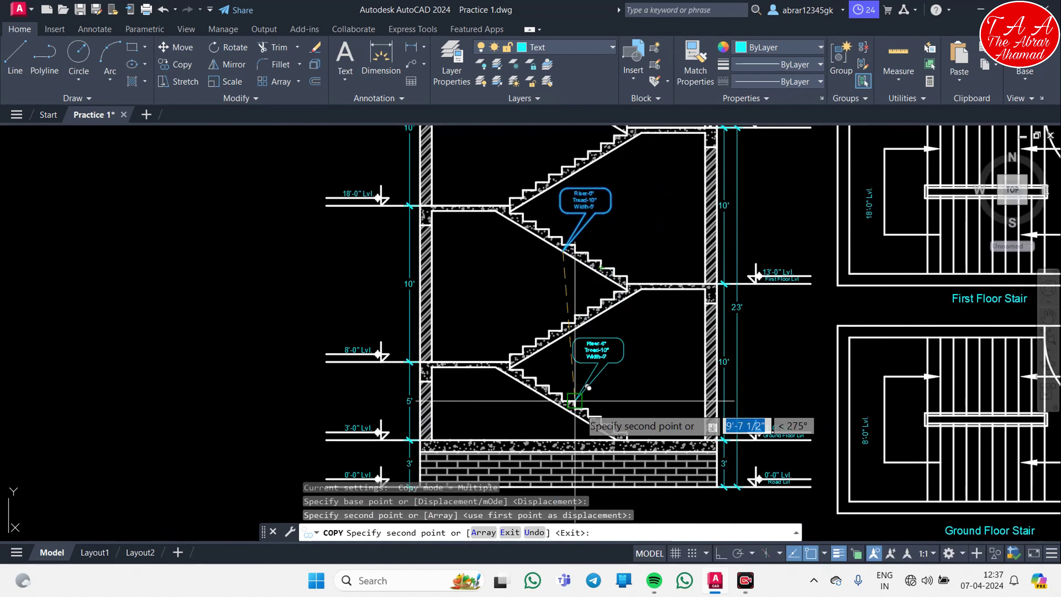
key(Escape)
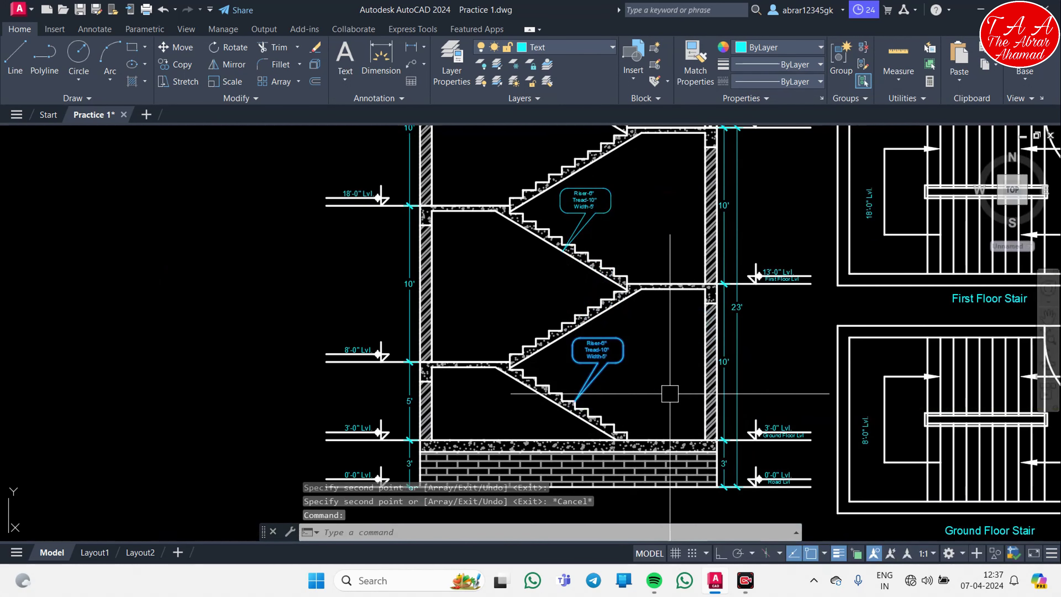
text(mi)
- Mirror the callout about a vertical line through its leader tip, keeping the original
key(Return)
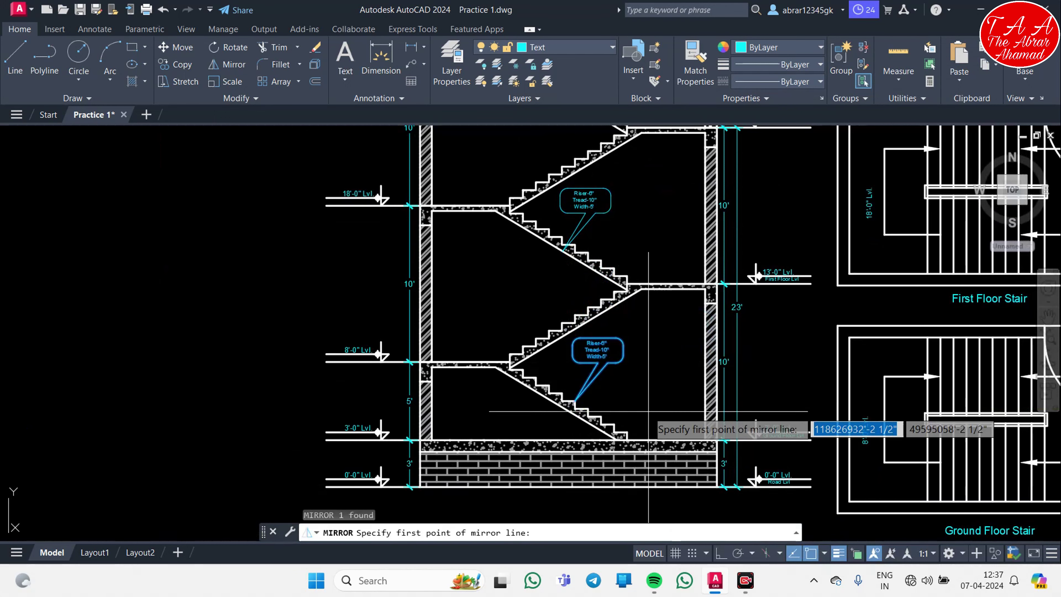
scroll(627, 416, up, 3)
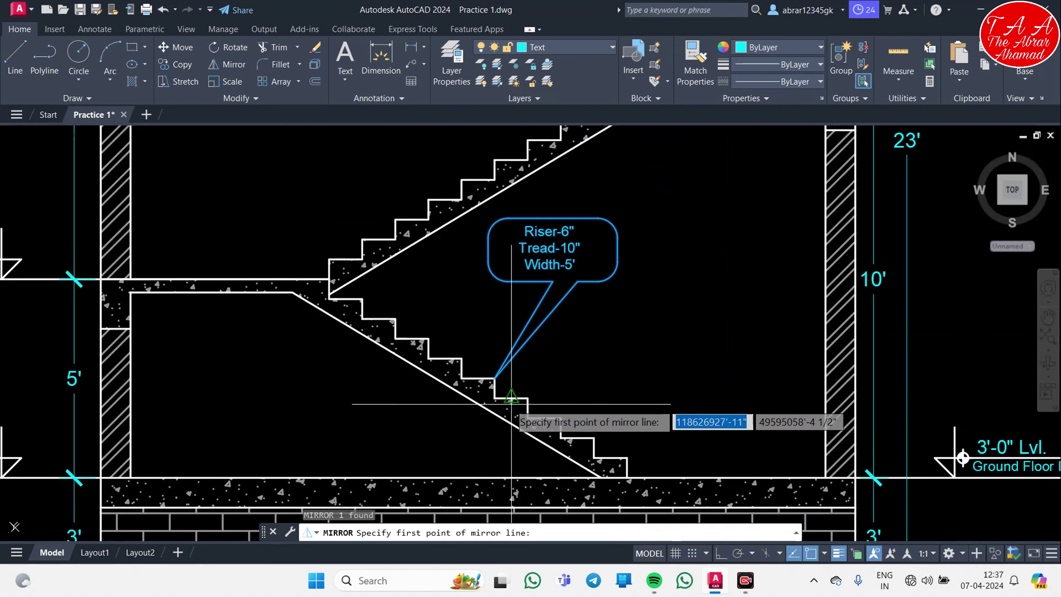
click(494, 377)
click(525, 446)
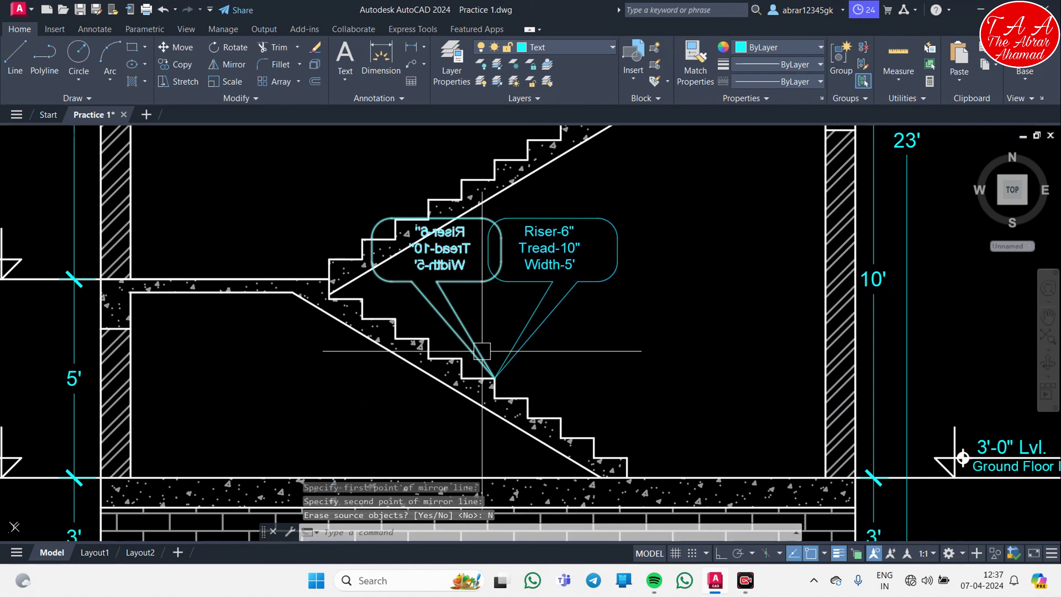
- Copy the mirrored callout onto the upper stair flight
text(co)
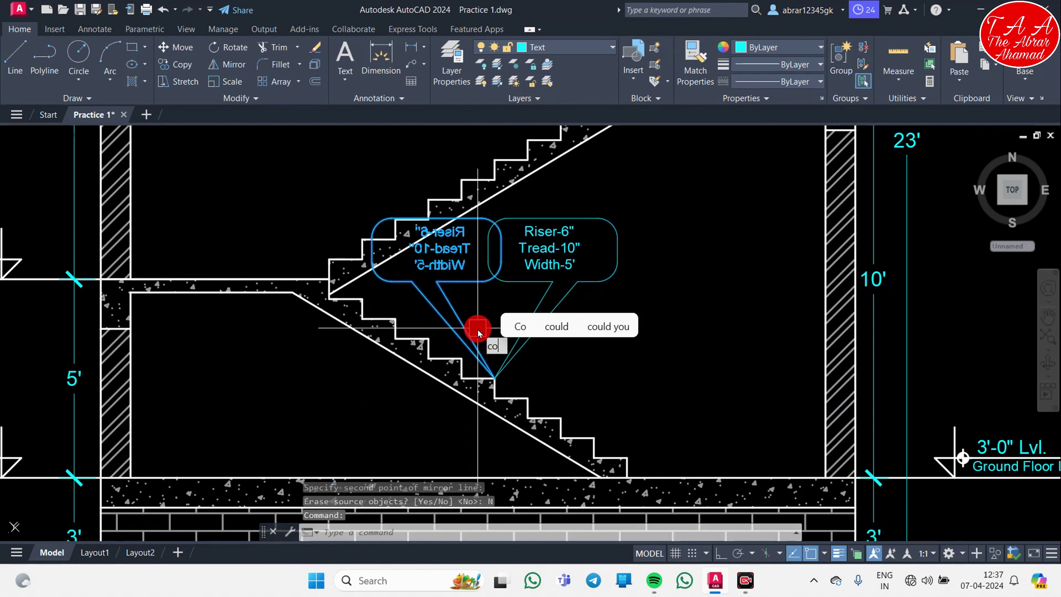
key(Return)
click(494, 378)
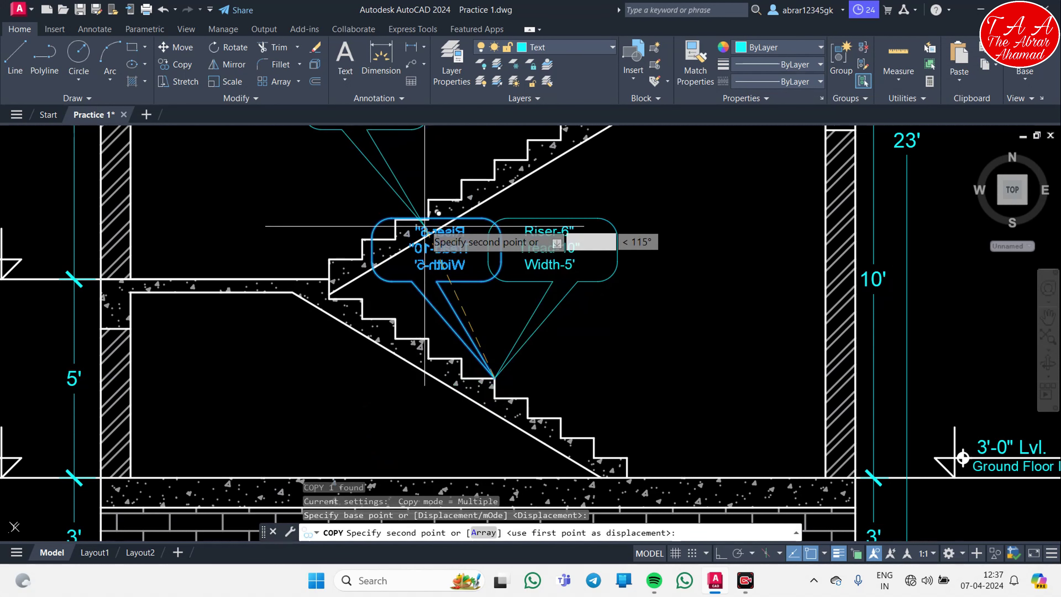
click(445, 199)
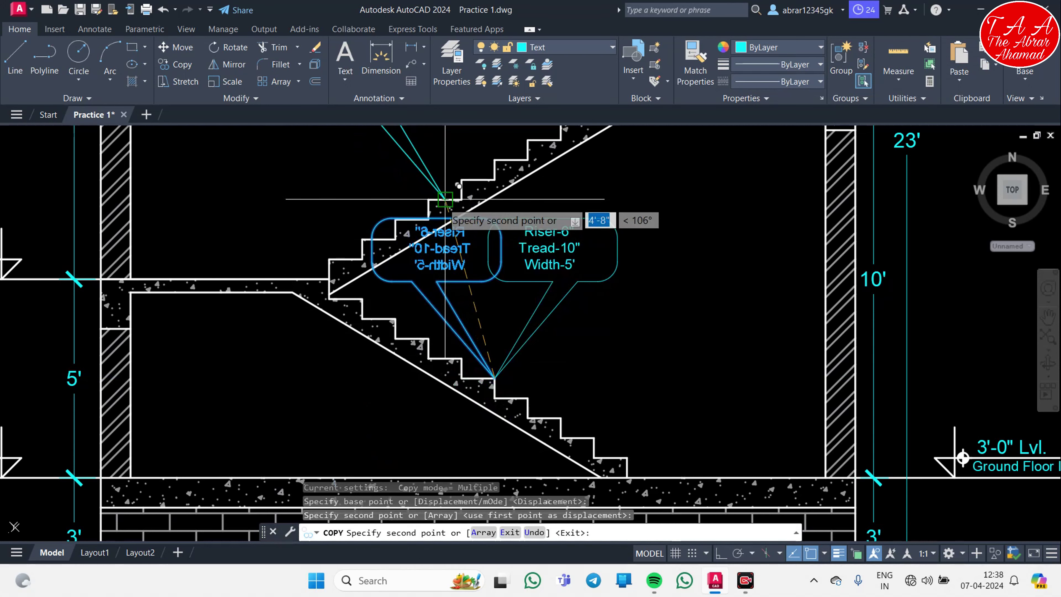
scroll(445, 199, down, 3)
mouse_move(453, 211)
middle_down()
mouse_move(501, 276)
mouse_move(558, 531)
mouse_move(388, 226)
middle_up()
click(561, 456)
key(Escape)
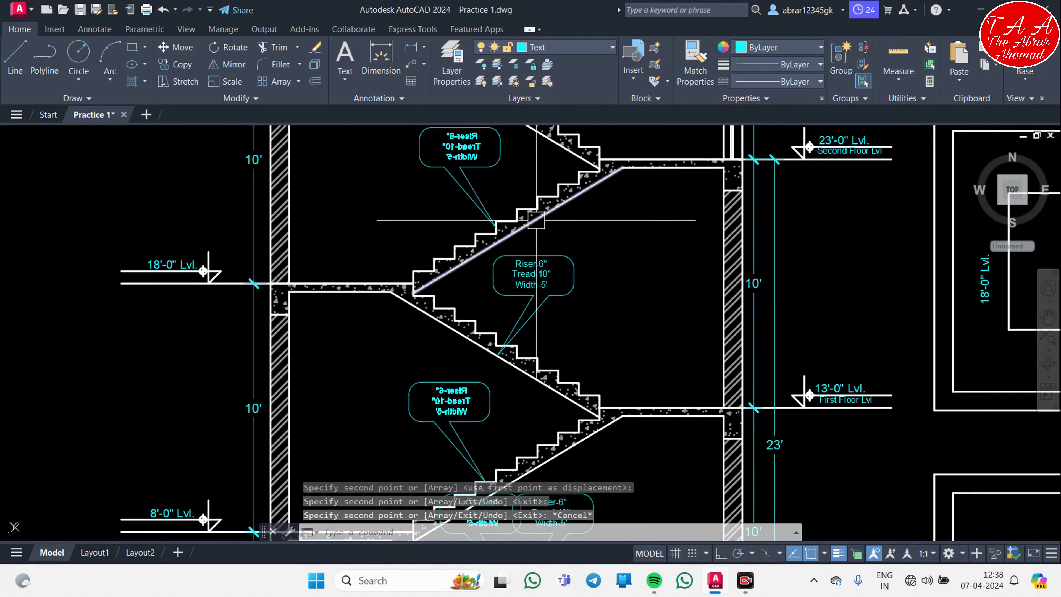
- Erase the extra mirrored callout near the ground-floor flight
middle_drag(390, 321, 459, 376)
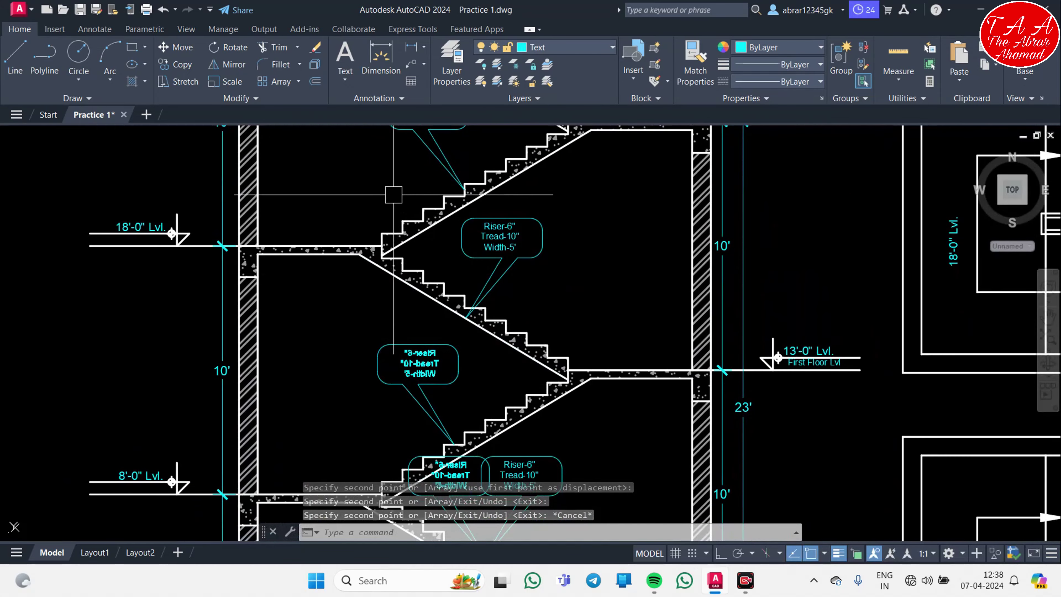
middle_drag(439, 503, 376, 252)
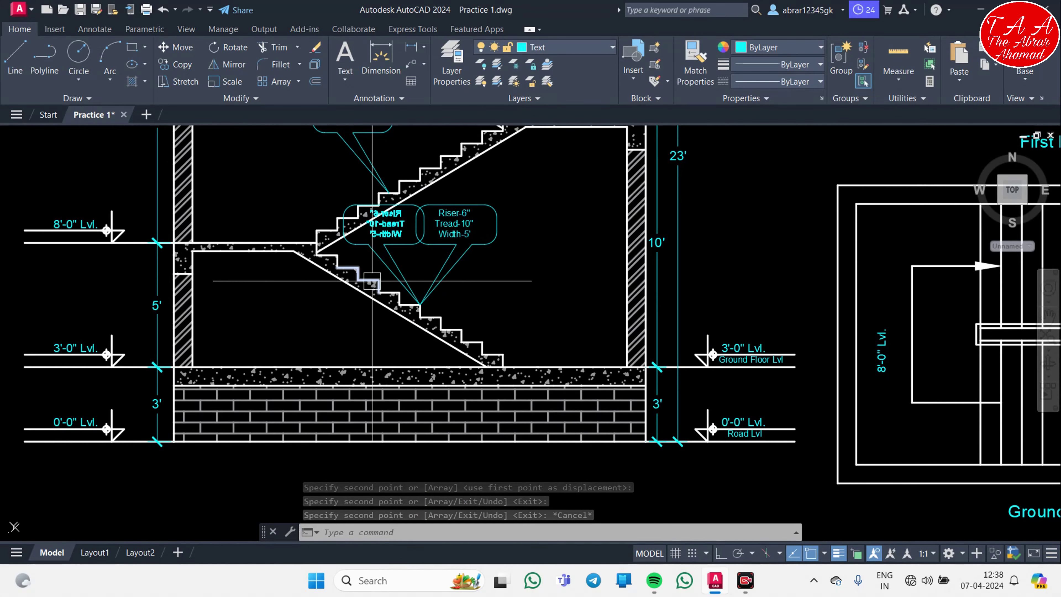
click(398, 289)
text(E)
key(Return)
scroll(398, 288, down, 2)
scroll(497, 255, down, 3)
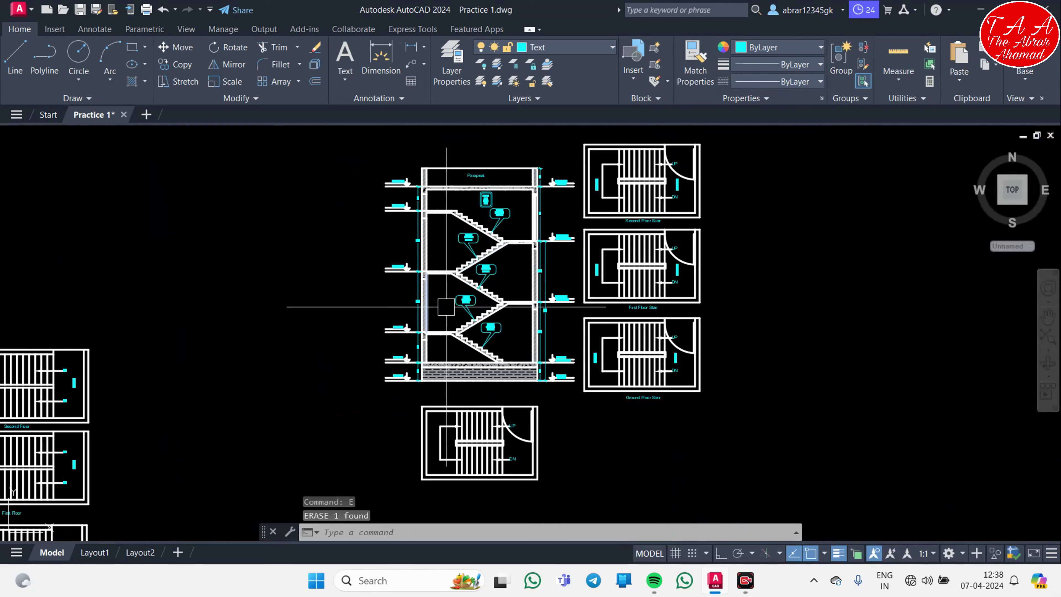
scroll(446, 307, up, 4)
- Move the chosen callout by its leader tip onto the stair flight
middle_drag(539, 169, 492, 323)
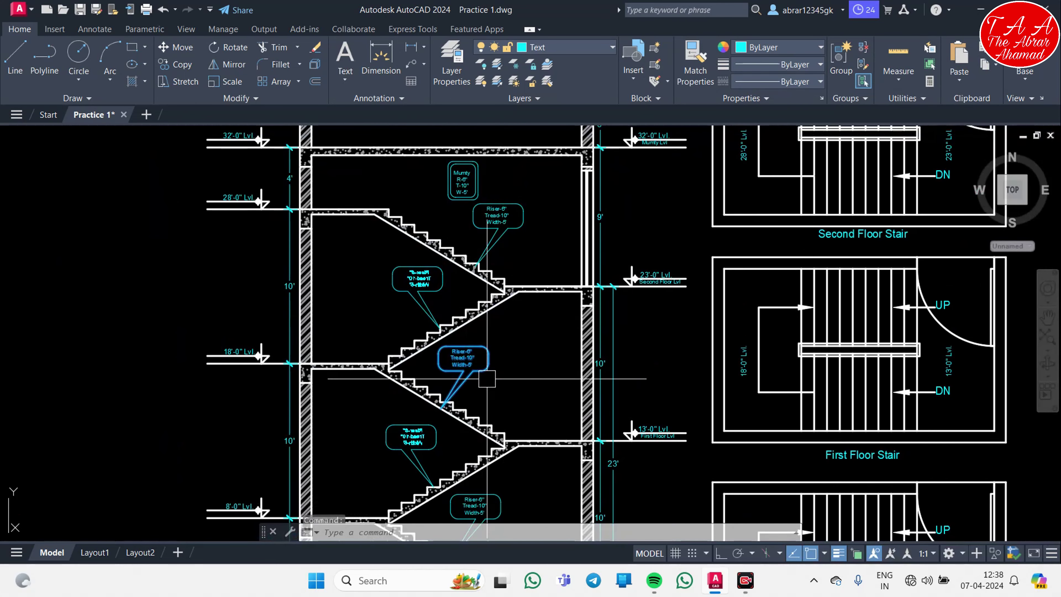
text(m)
key(Return)
scroll(508, 386, up, 3)
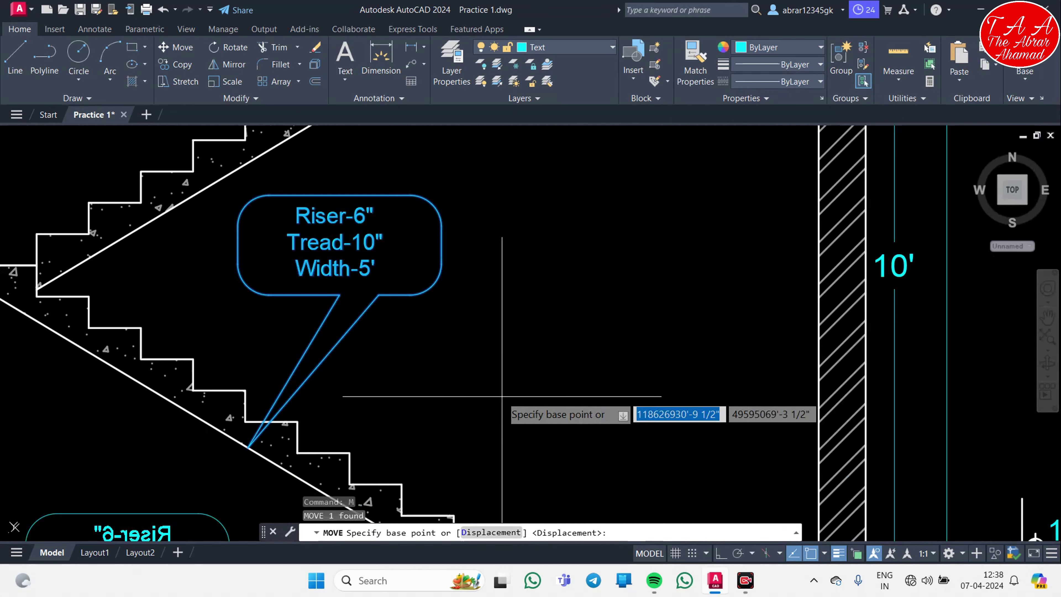
scroll(459, 376, up, 2)
click(263, 368)
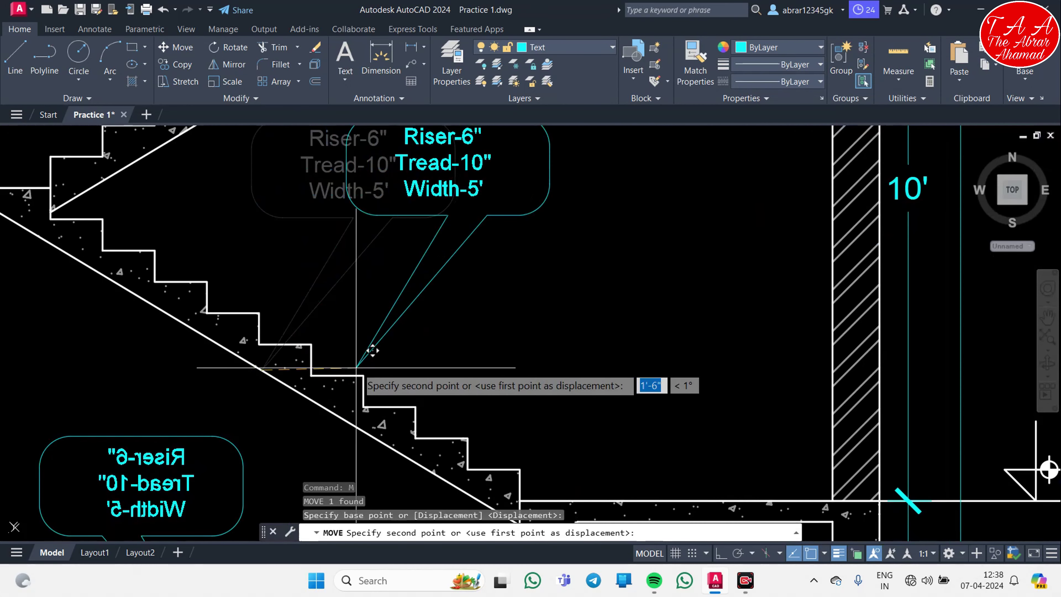
click(417, 430)
- Move the lower flight's callout to a new spot beside it, then zoom out to review the section
scroll(559, 414, down, 3)
middle_drag(559, 413, 547, 268)
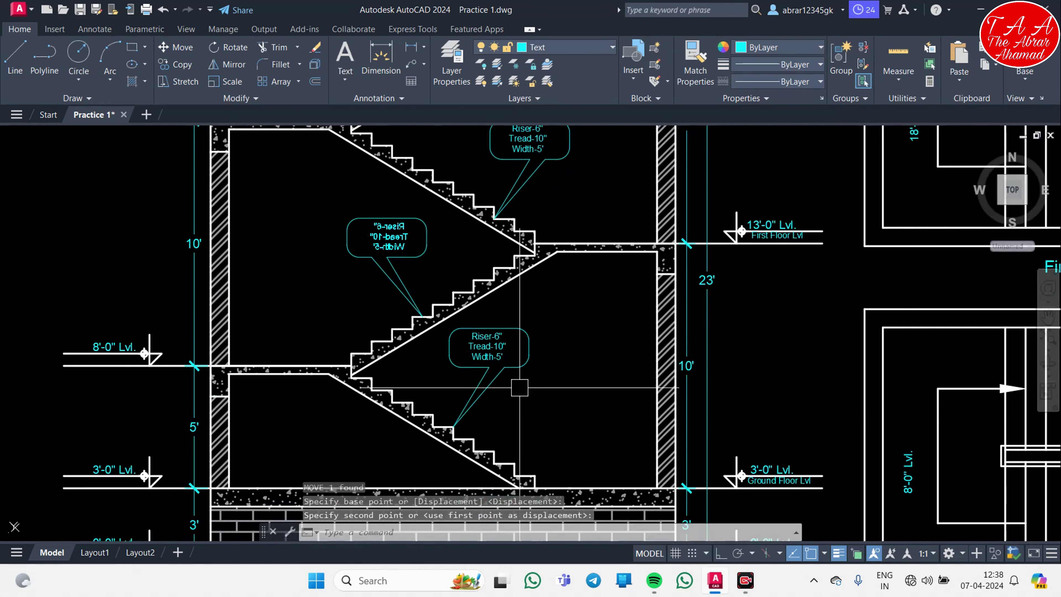
middle_drag(498, 399, 507, 354)
click(489, 350)
text(m)
key(Return)
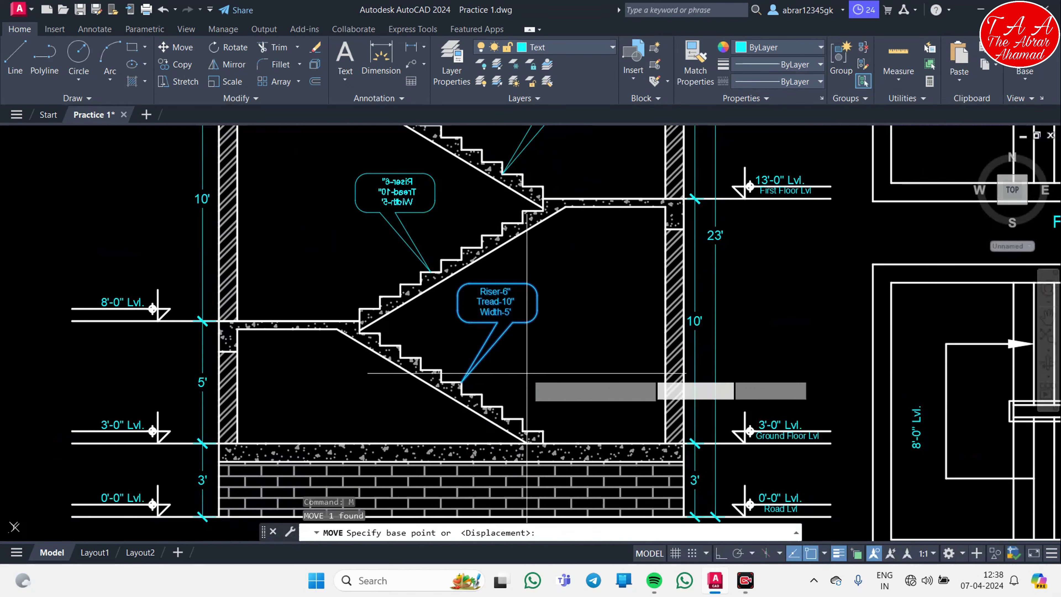
click(462, 382)
click(493, 406)
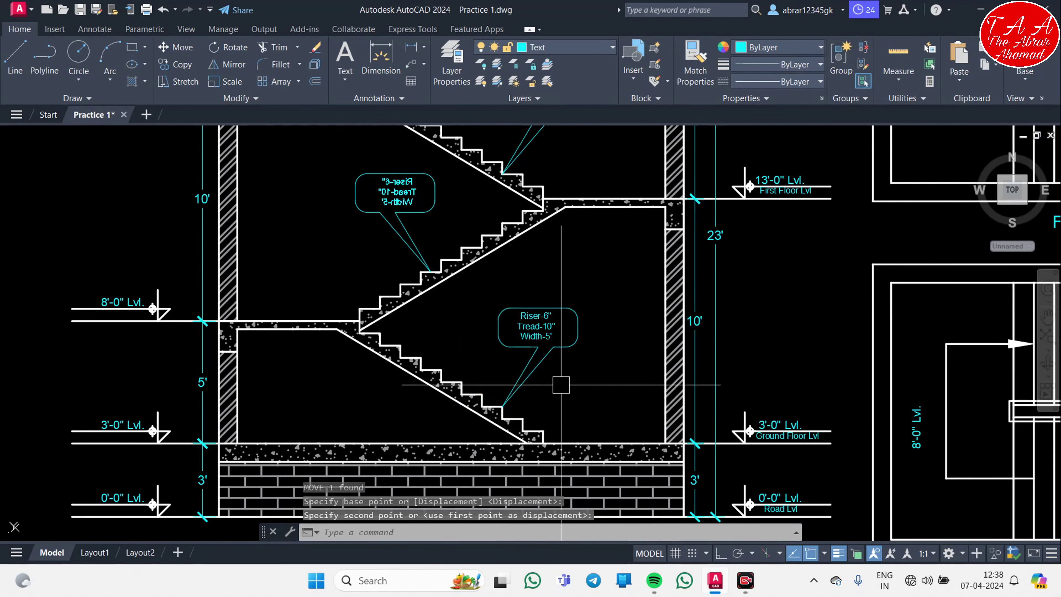
scroll(561, 379, down, 3)
middle_drag(520, 240, 474, 360)
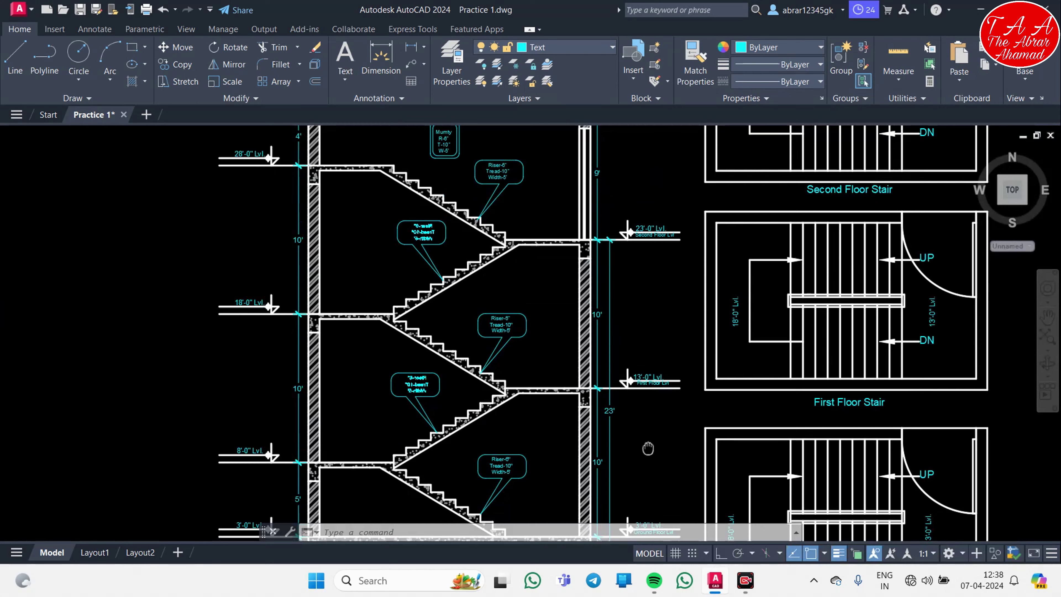
- Draw a rectangle enclosing the stair section and the three floor plans
middle_drag(668, 206, 650, 337)
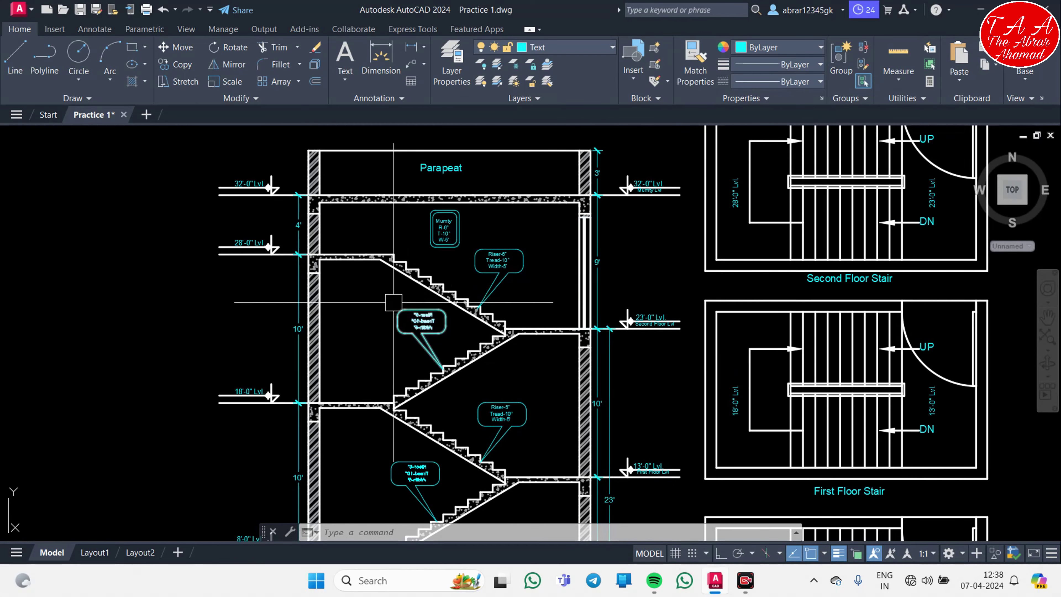
scroll(557, 346, down, 1)
scroll(556, 347, down, 1)
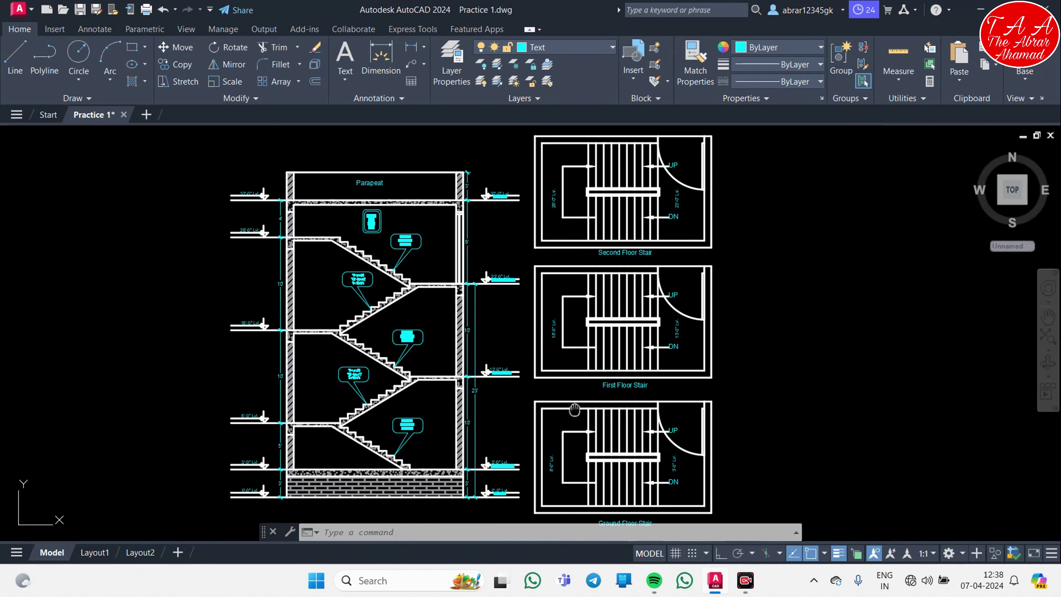
scroll(560, 351, down, 2)
text(rec)
key(Return)
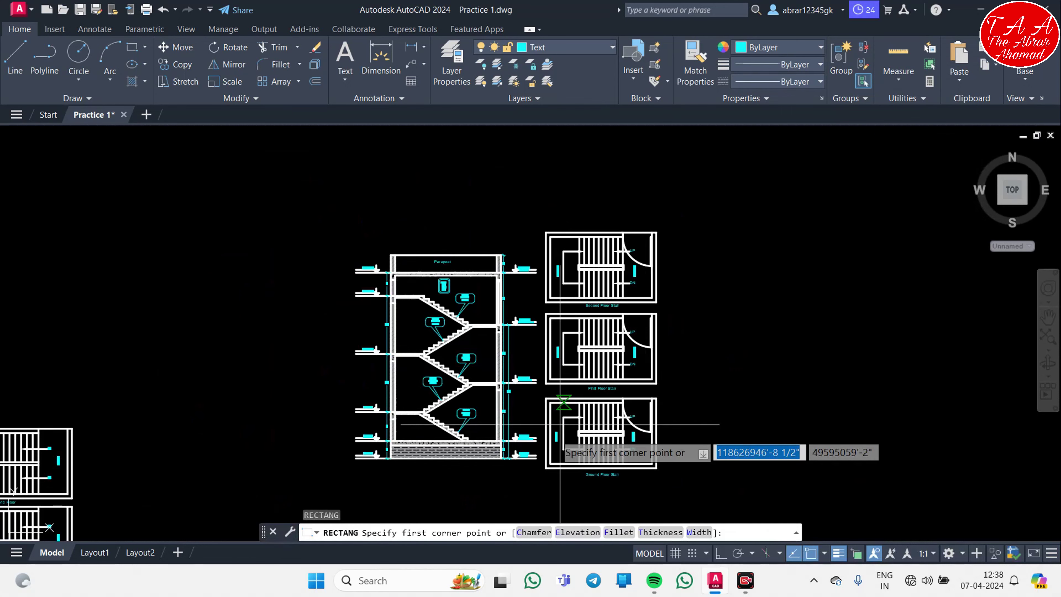
click(323, 193)
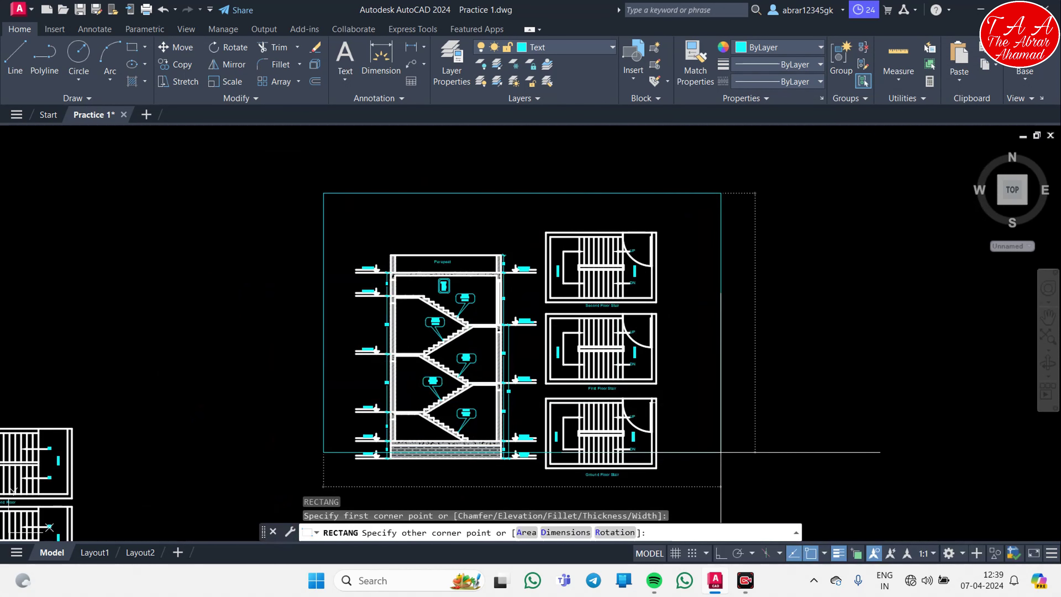
middle_drag(713, 449, 675, 345)
click(654, 391)
- Grip-stretch the frame's left and top edges inward toward the section and Parapet
scroll(644, 418, down, 2)
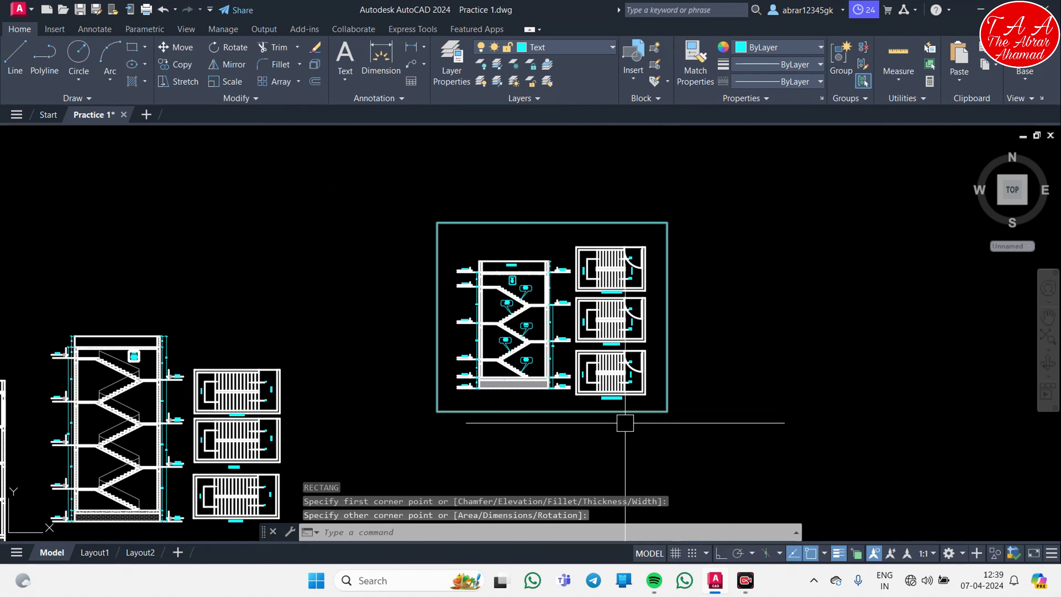
click(623, 411)
text(M)
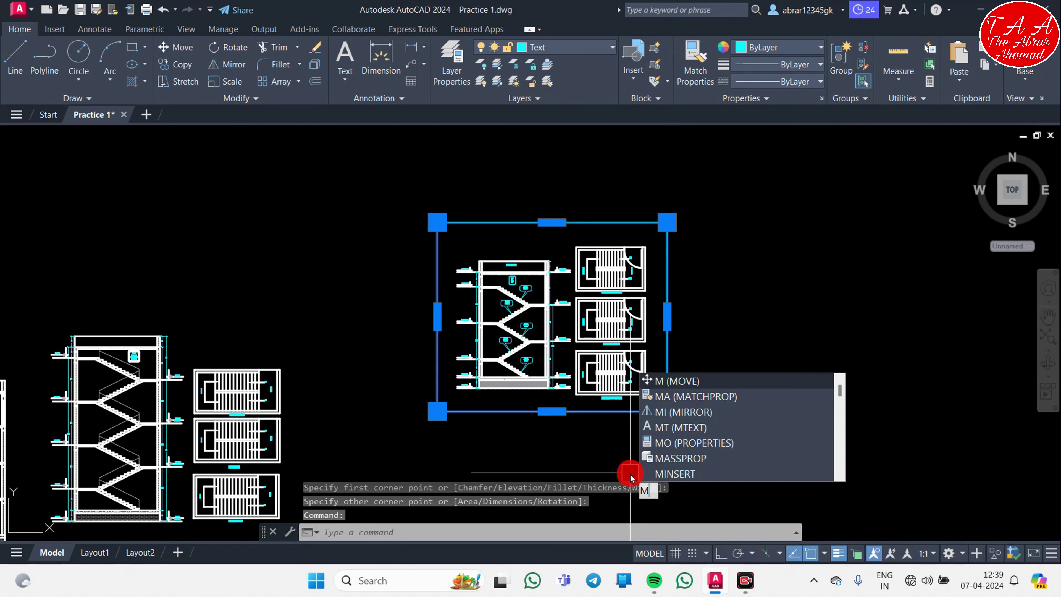
key(Return)
click(722, 403)
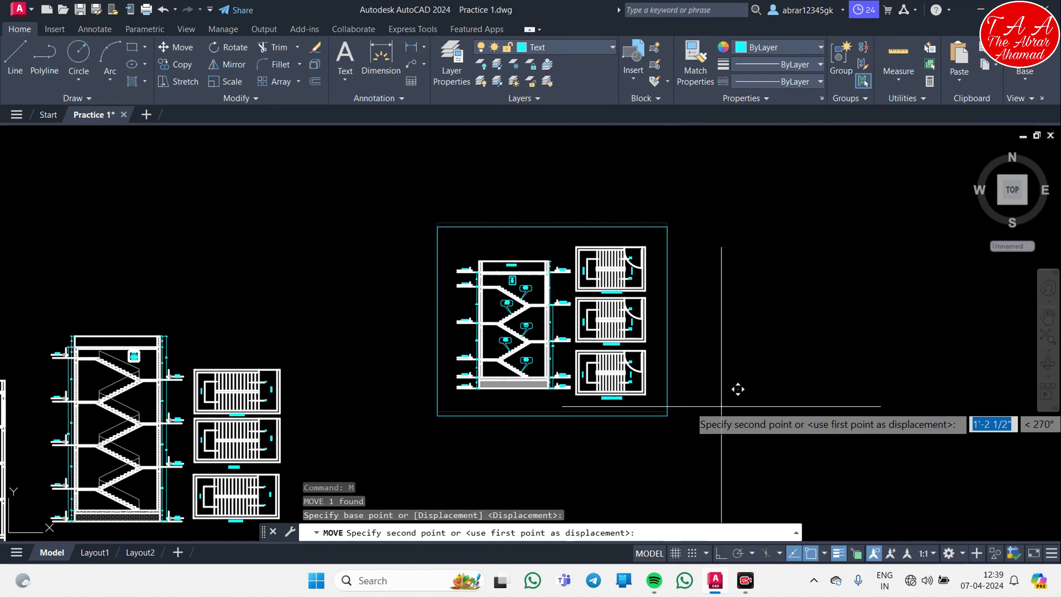
key(Escape)
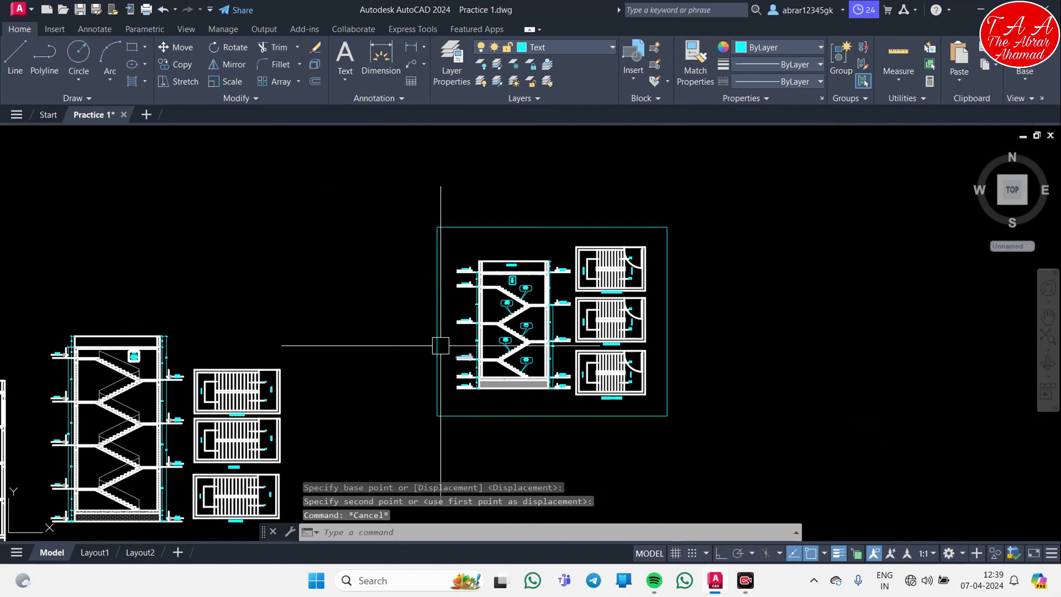
scroll(440, 345, up, 2)
click(436, 299)
click(437, 333)
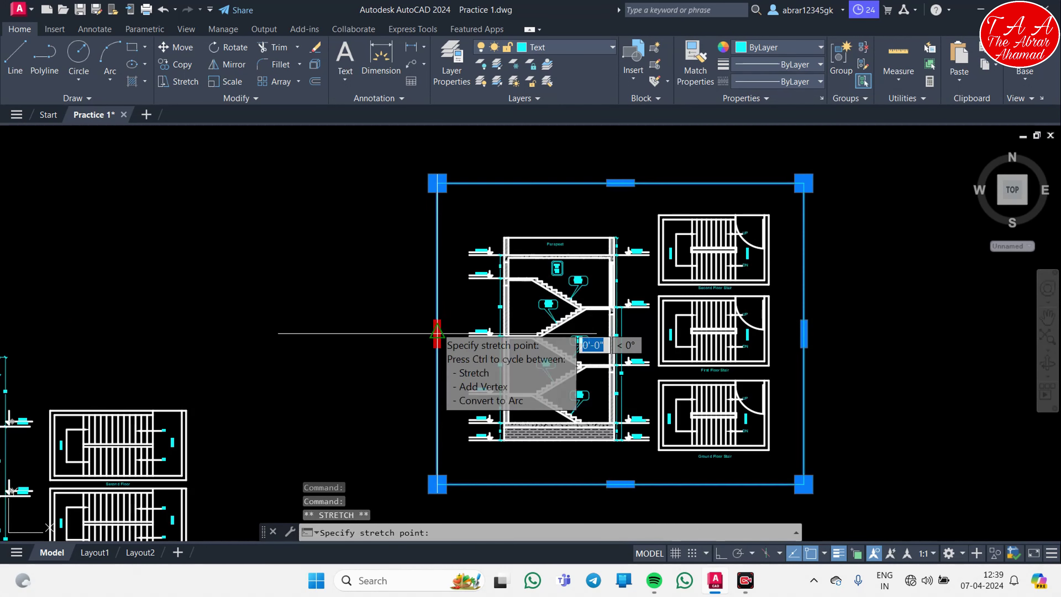
click(459, 333)
click(631, 182)
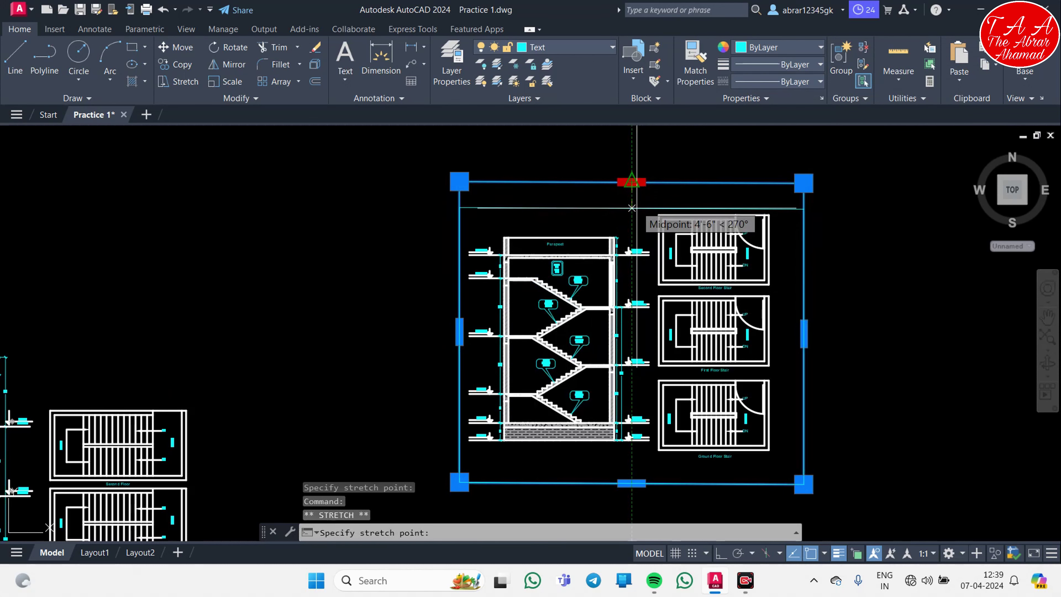
click(632, 204)
- Grip-stretch the frame's bottom and right edges inward toward the drawings
middle_drag(810, 367, 790, 286)
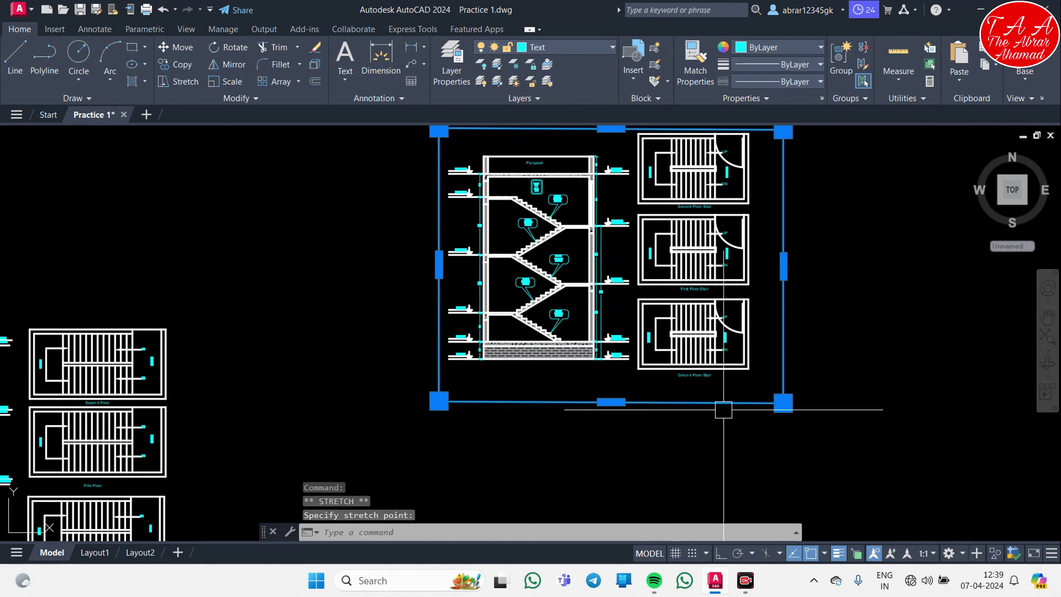
click(610, 402)
click(612, 383)
click(784, 254)
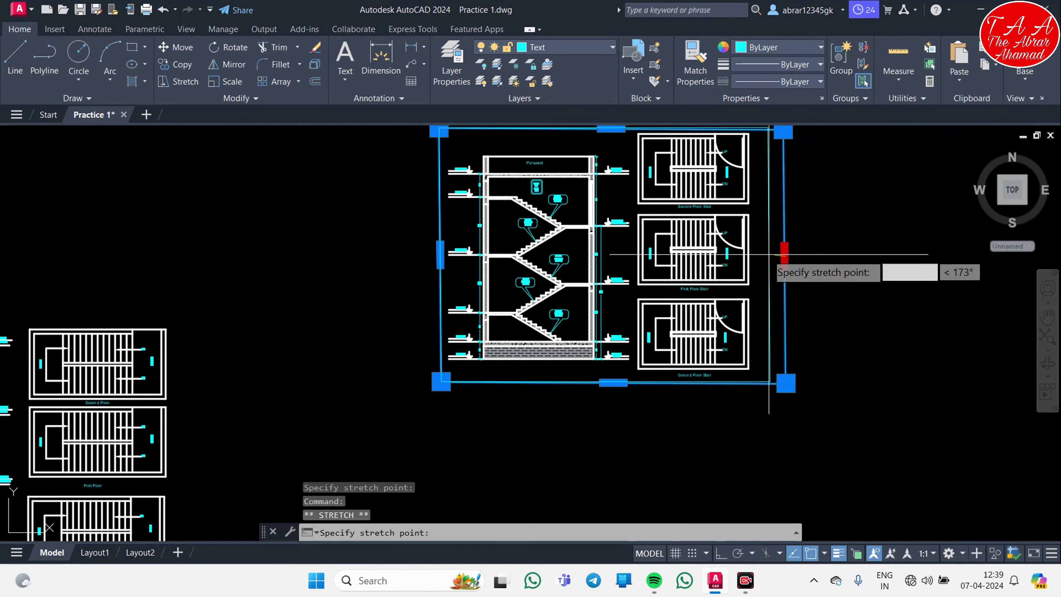
click(766, 256)
middle_drag(769, 255, 771, 355)
key(Escape)
key(Escape)
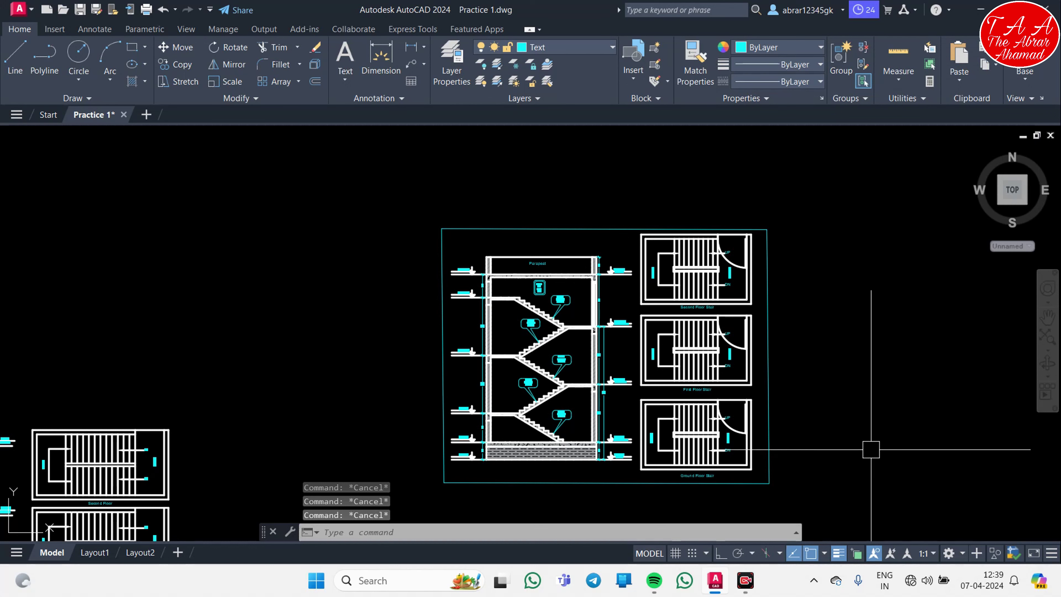
- Turn on Show Lineweight display from the status bar
click(833, 569)
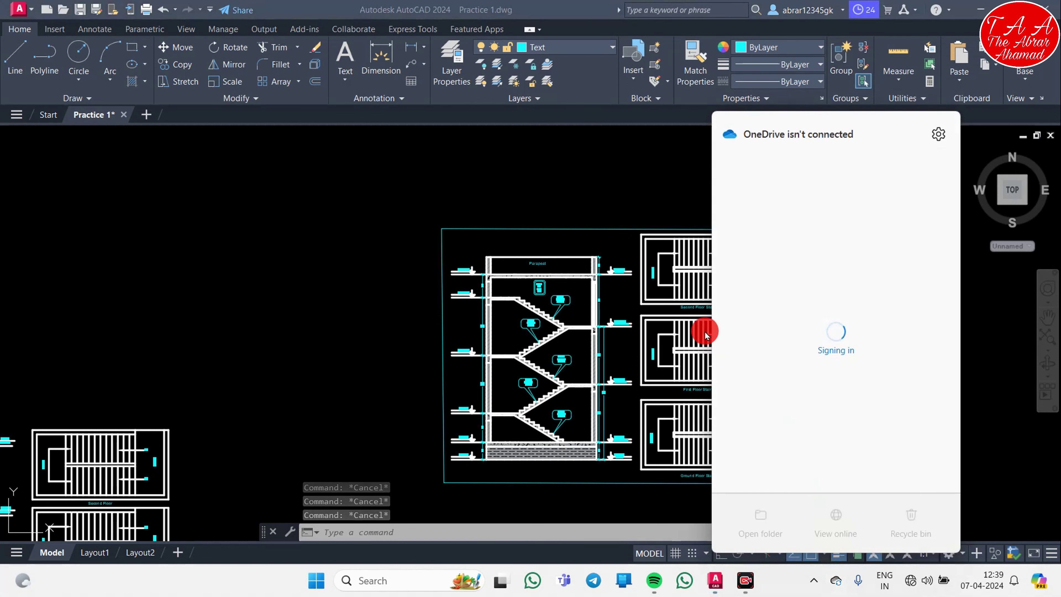
click(705, 334)
click(836, 553)
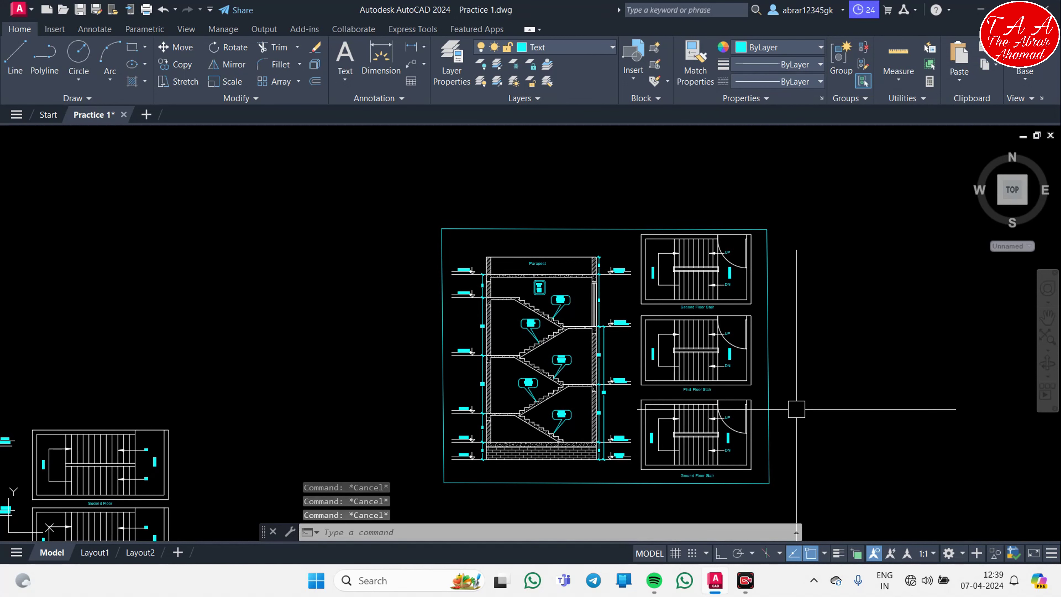
text(la)
- In Layer Properties, set Staircases and Staircase lineweights to 0.13 mm and Wall to 0.18 mm
key(Return)
click(376, 211)
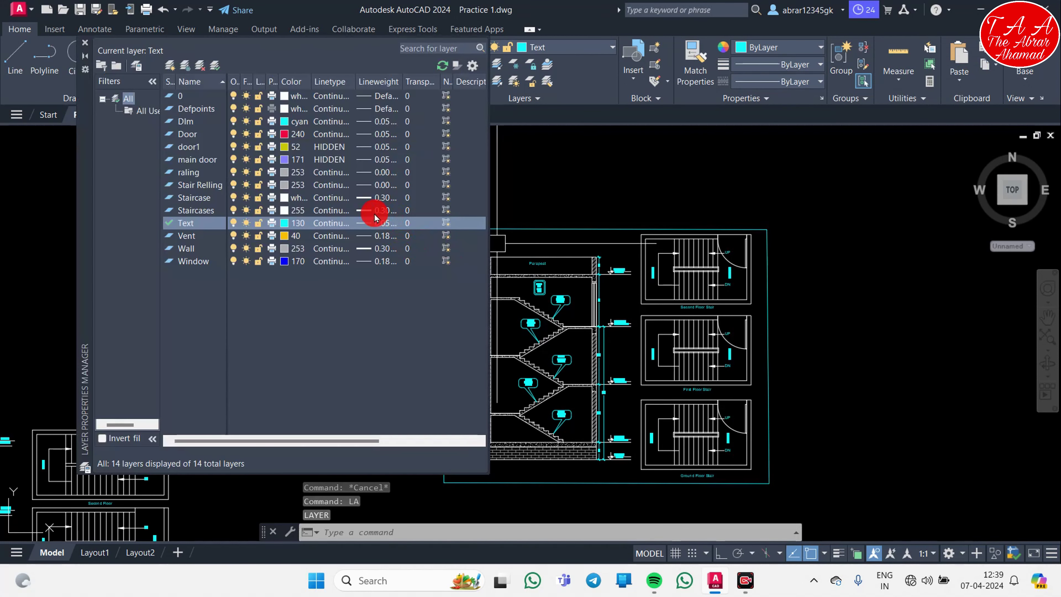
click(377, 211)
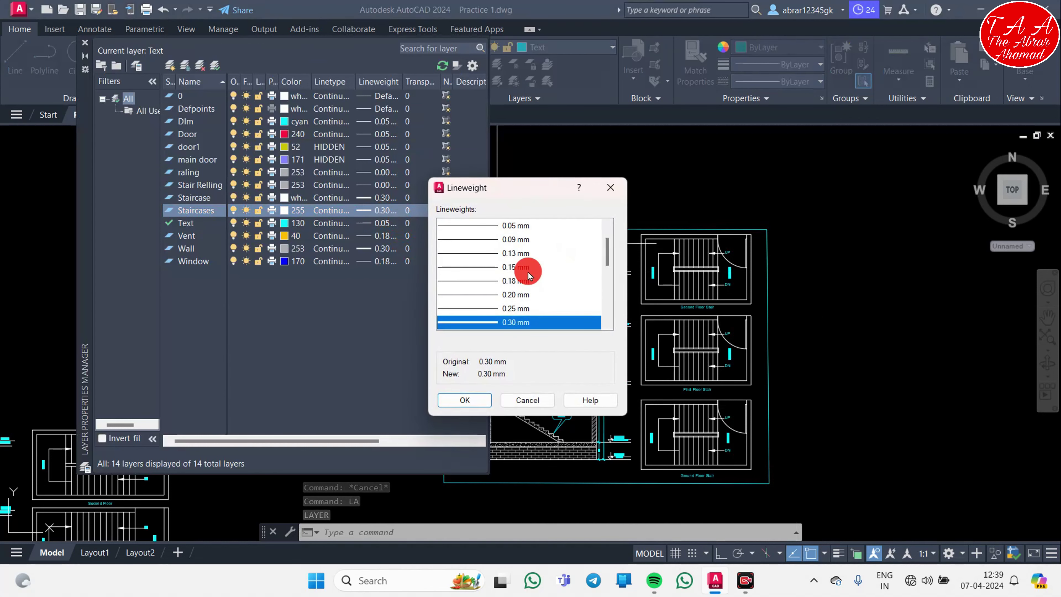
click(523, 281)
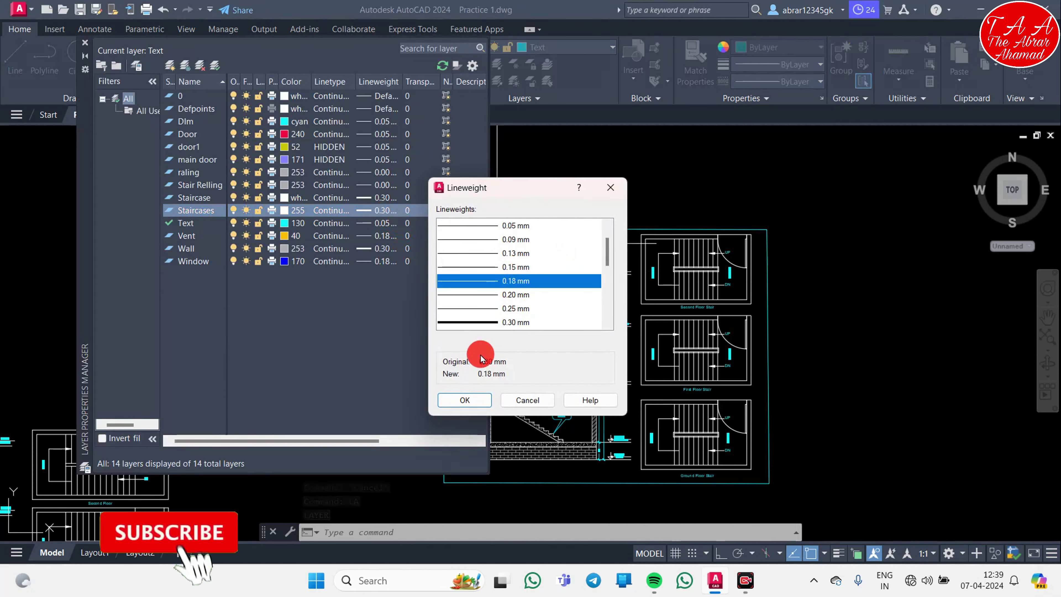
click(525, 267)
click(465, 400)
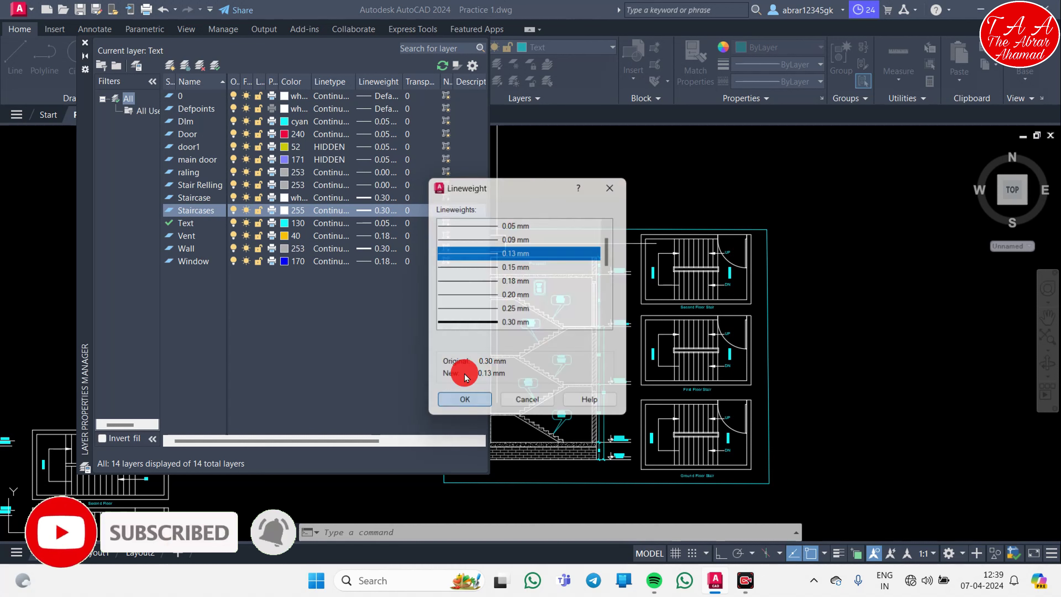
click(384, 197)
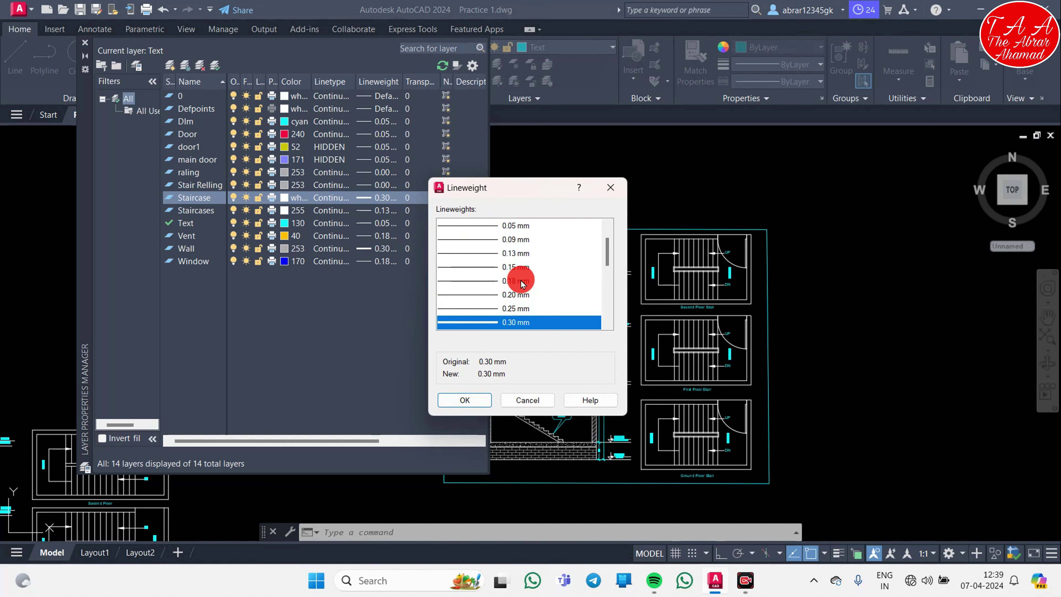
click(525, 253)
click(467, 400)
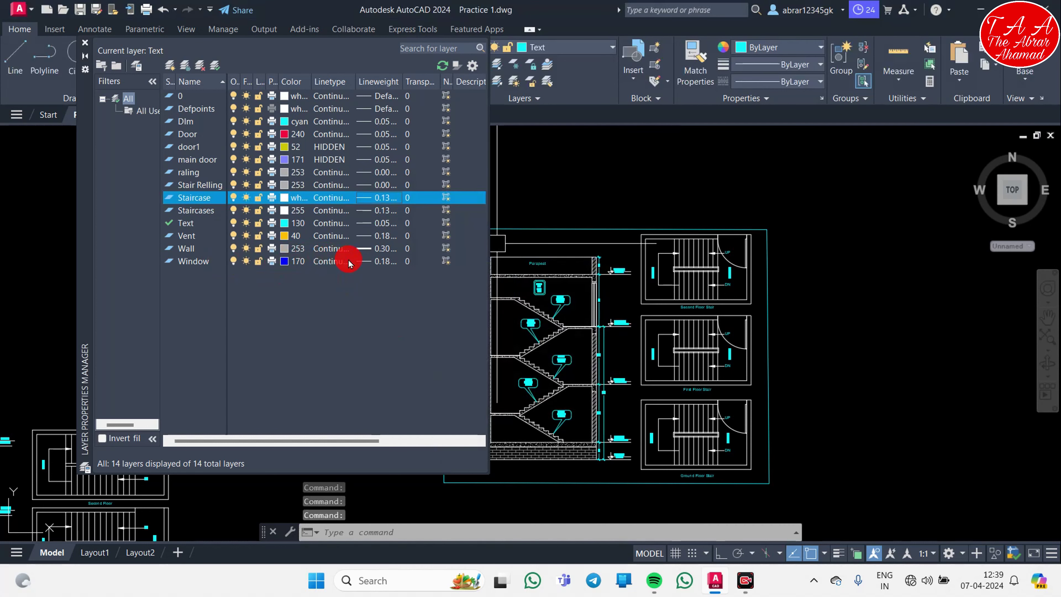
click(364, 250)
click(530, 282)
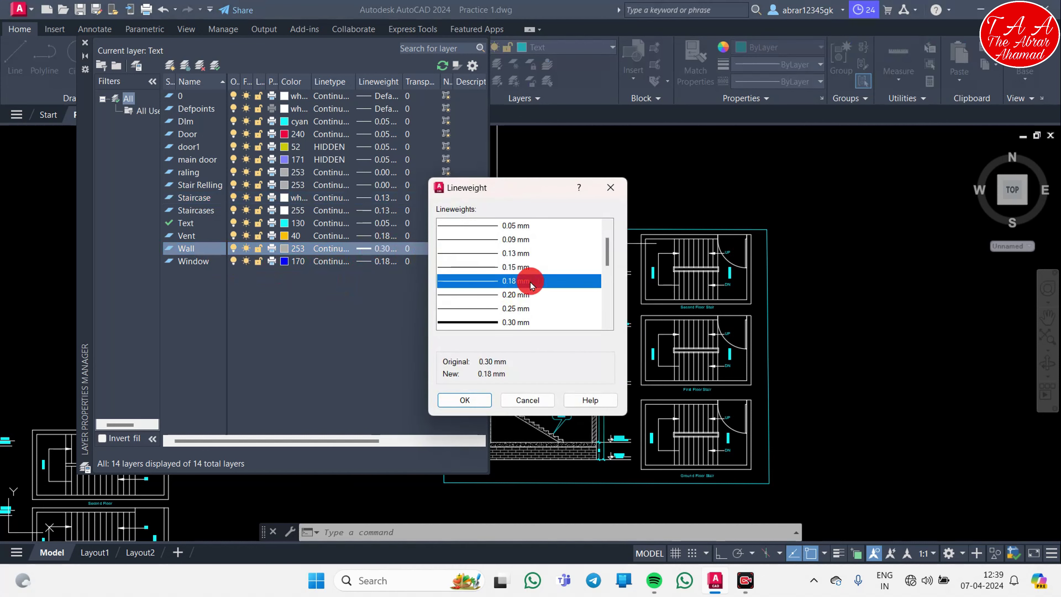
click(447, 399)
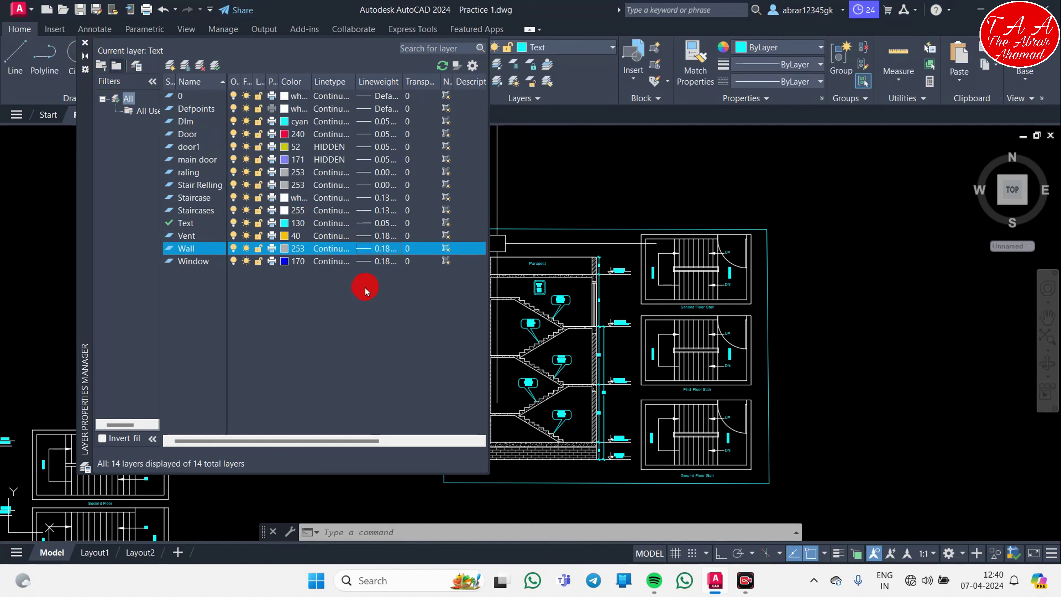
- Draw a vertical post line from the riser midpoint at the foot of the lower flight
scroll(585, 410, up, 3)
scroll(573, 389, up, 1)
scroll(572, 384, up, 1)
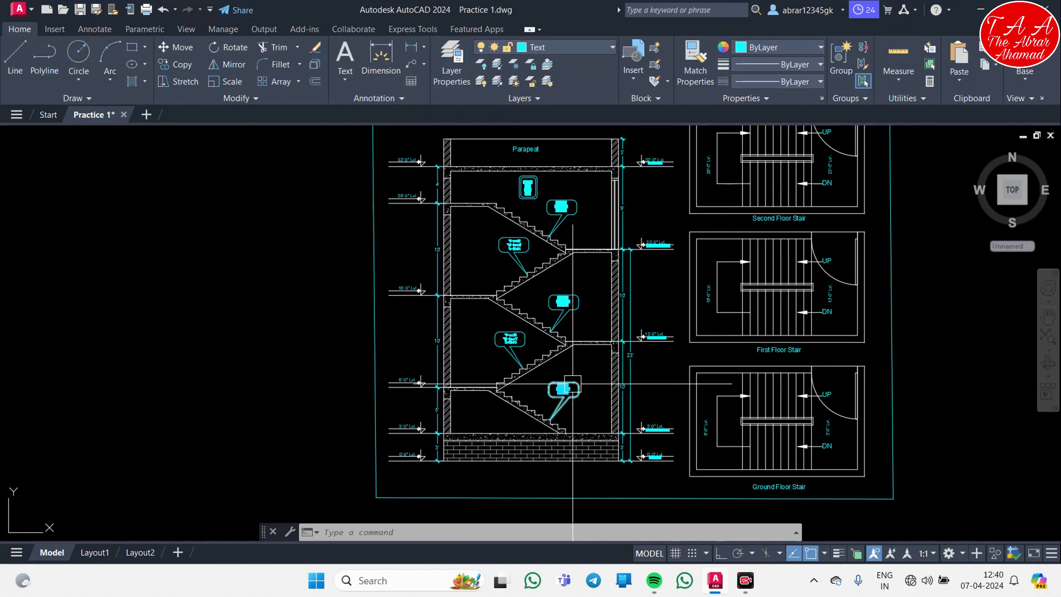
scroll(572, 384, up, 2)
scroll(543, 422, up, 1)
scroll(522, 364, up, 1)
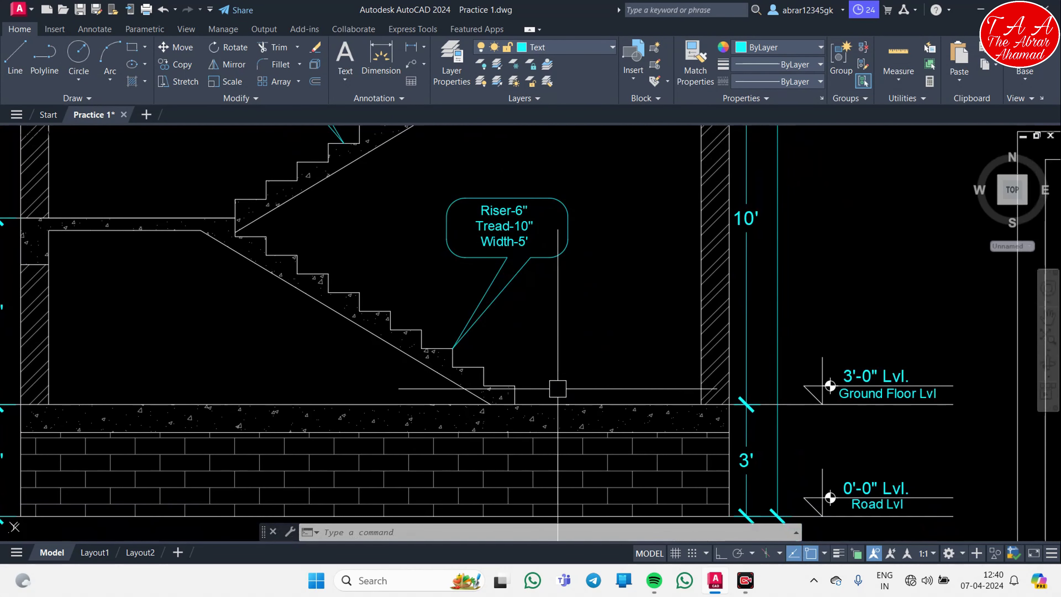
key(l)
key(Return)
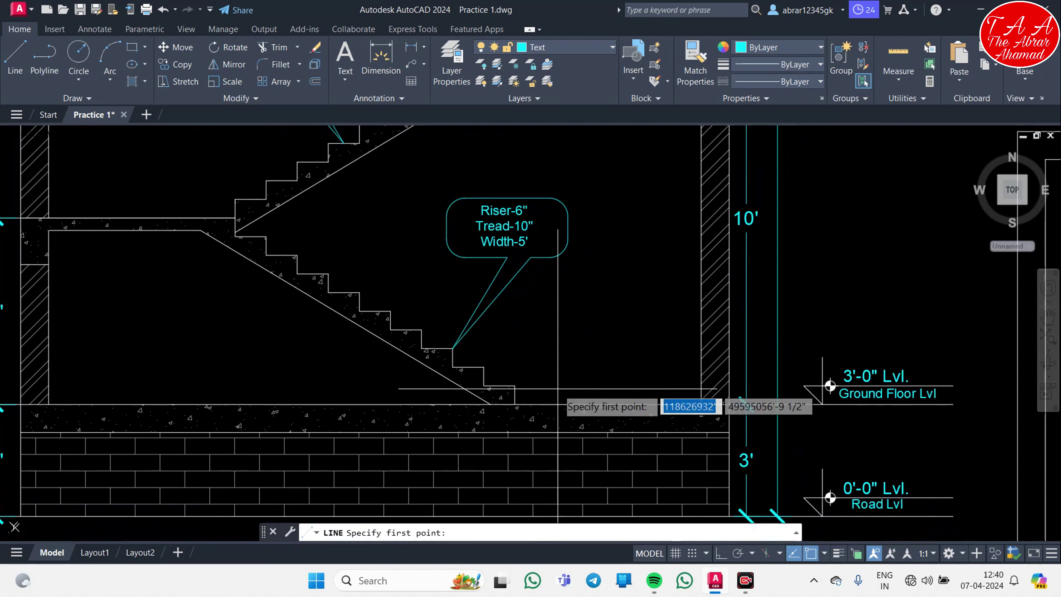
click(515, 394)
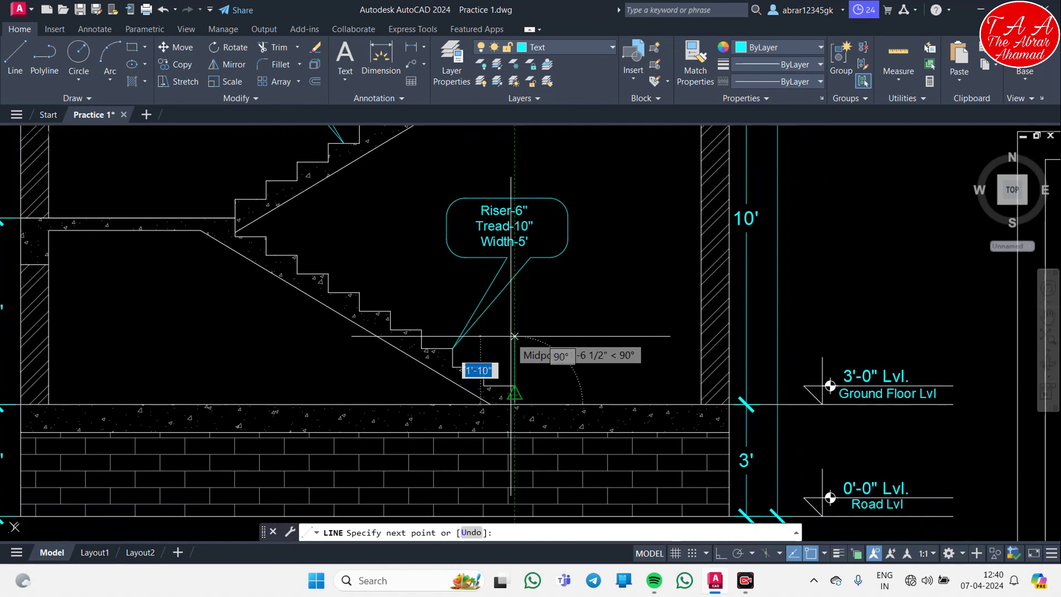
key(Return)
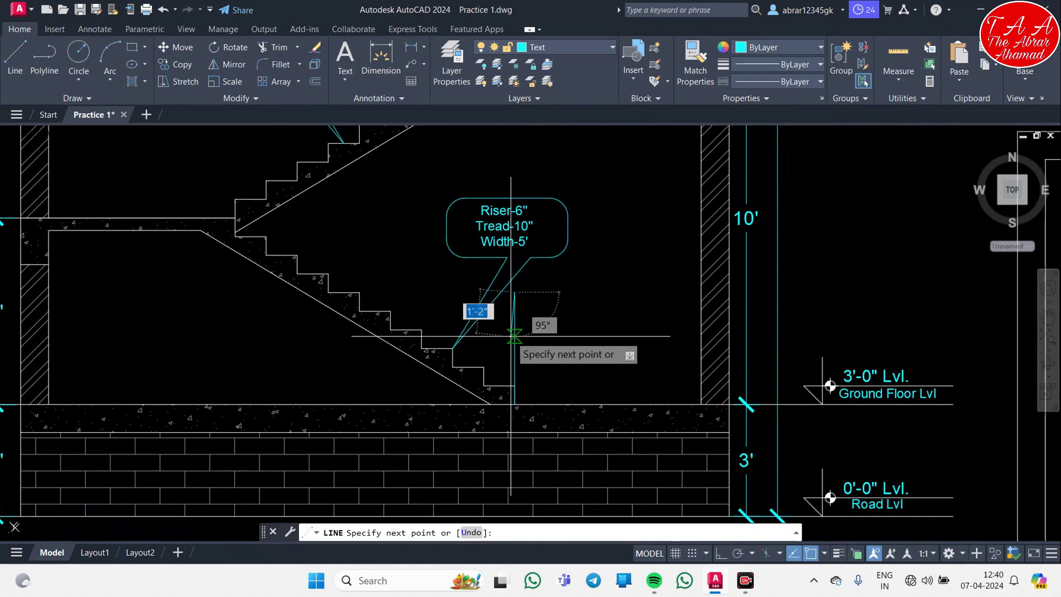
key(Return)
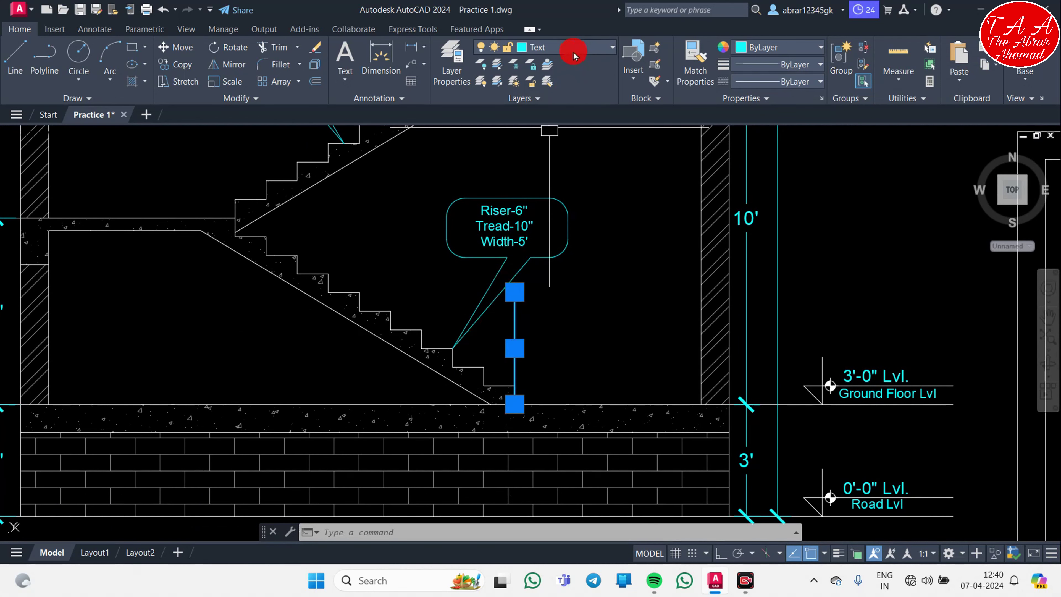
- Put the vertical post line on the raling layer and reselect it
click(573, 56)
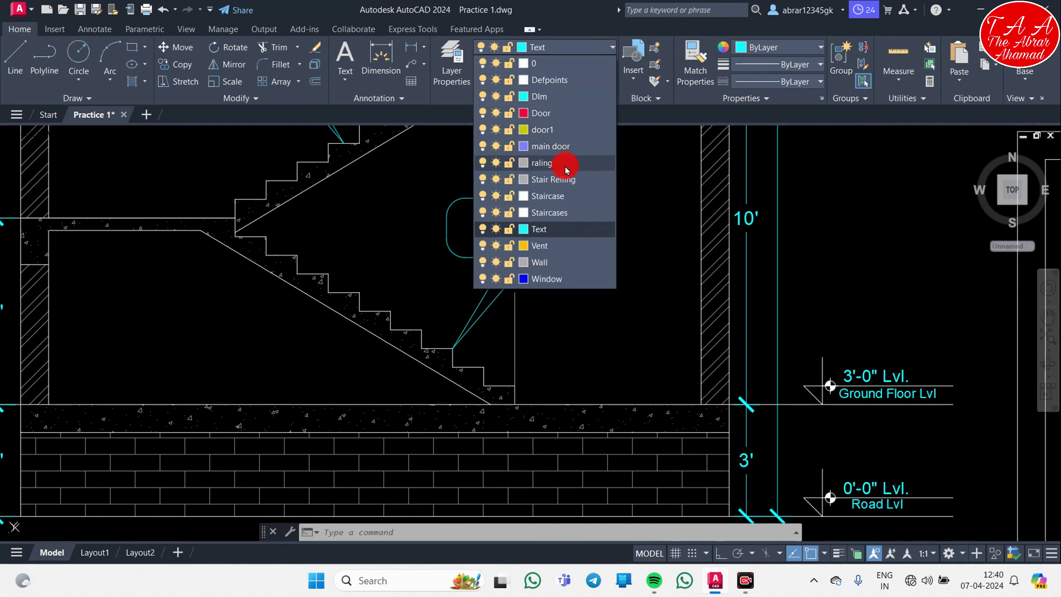
click(566, 169)
key(Escape)
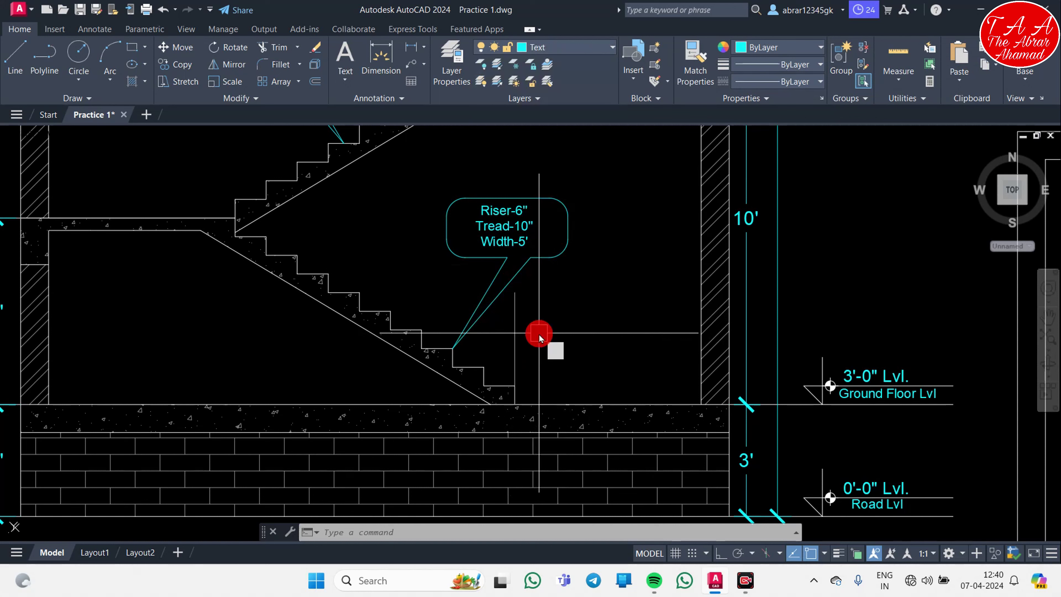
text(l)
key(Return)
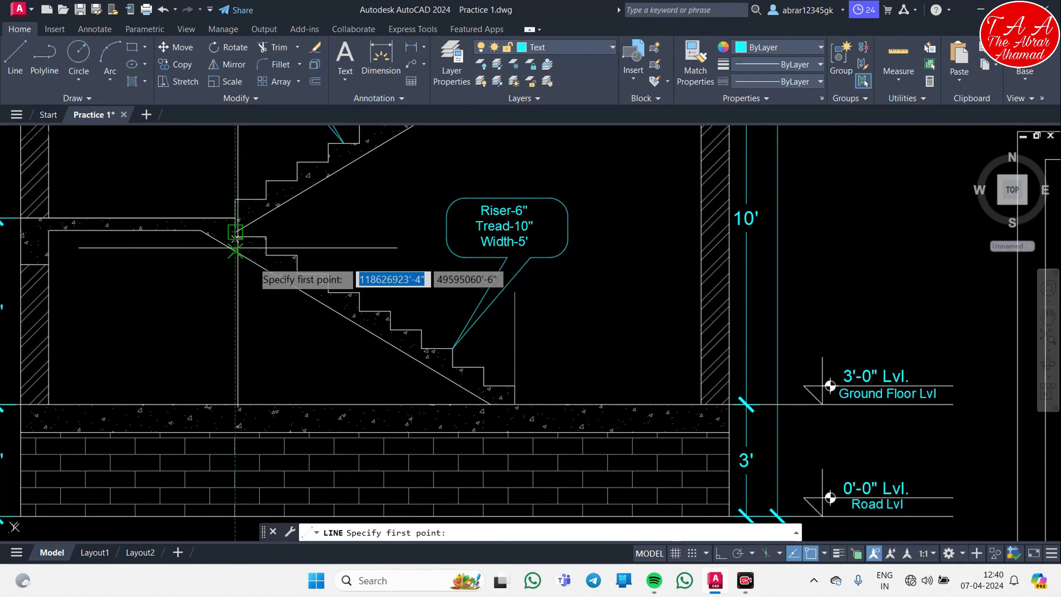
key(Escape)
click(515, 348)
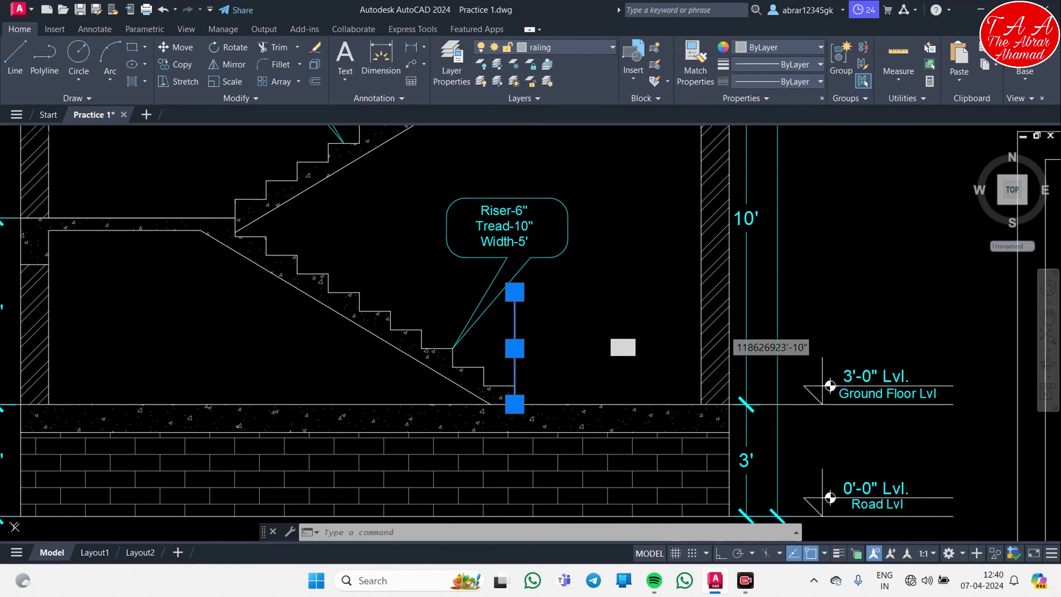
text(co)
key(Return)
- Copy the railing post line from its bottom endpoint to the stair-flight corner
click(515, 404)
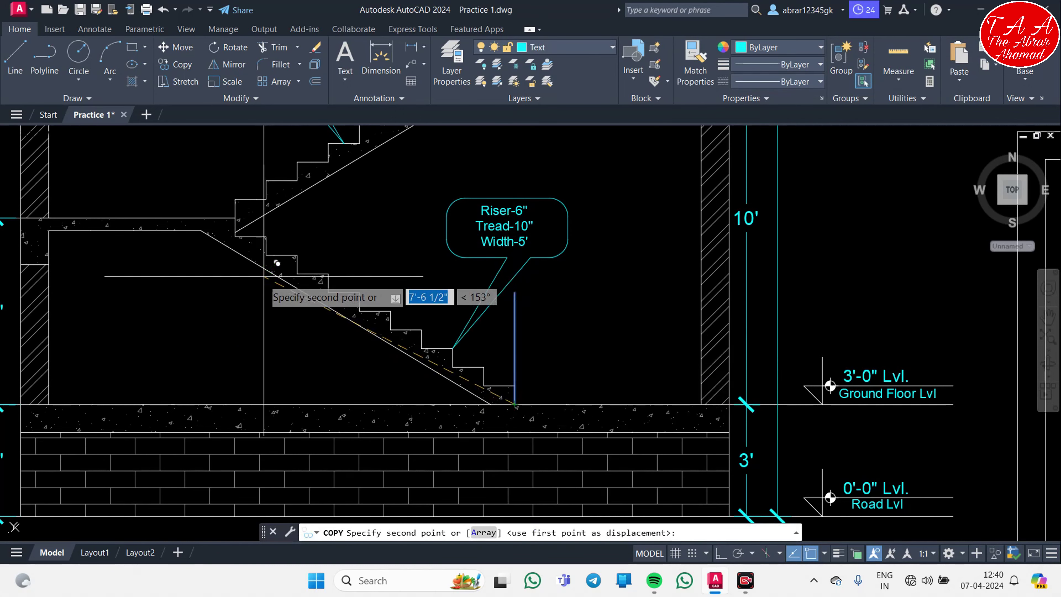
scroll(276, 263, down, 2)
scroll(284, 248, up, 5)
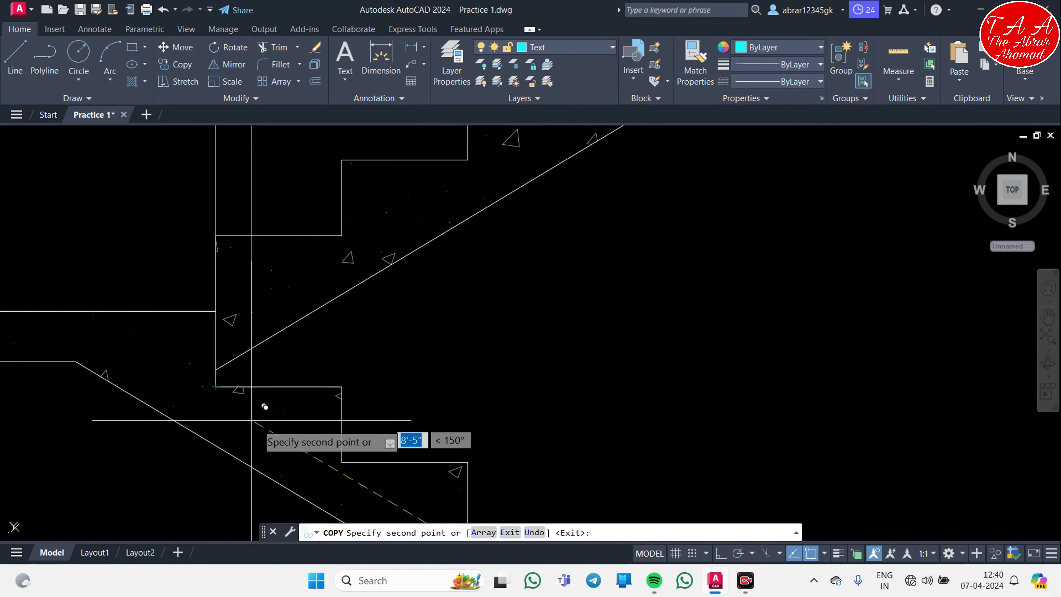
scroll(267, 418, down, 4)
middle_drag(413, 357, 42, 334)
scroll(418, 357, down, 3)
scroll(501, 357, up, 3)
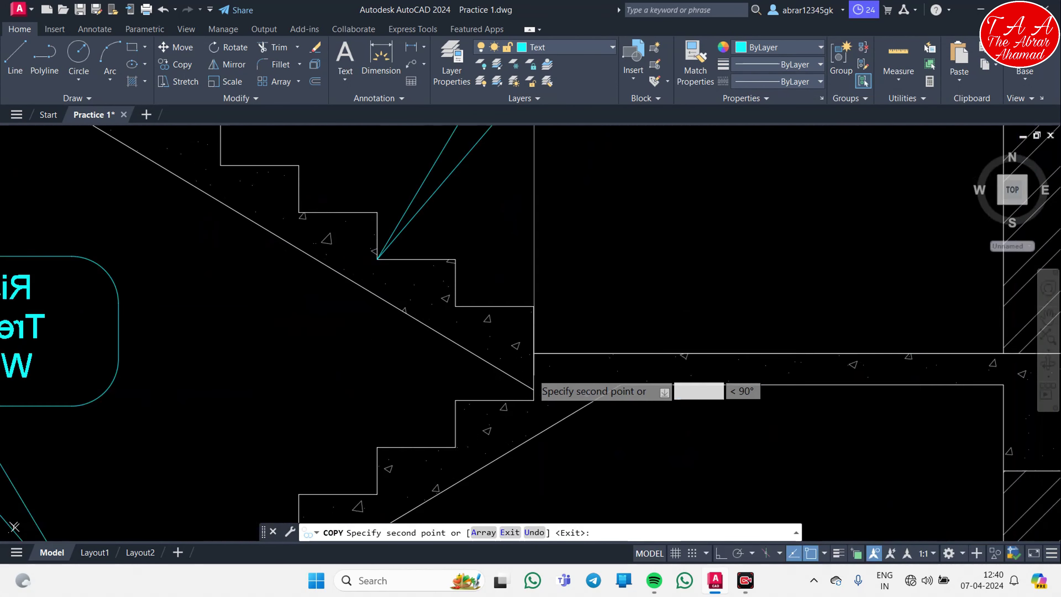
scroll(546, 358, up, 3)
middle_drag(540, 412, 467, 304)
scroll(466, 303, down, 4)
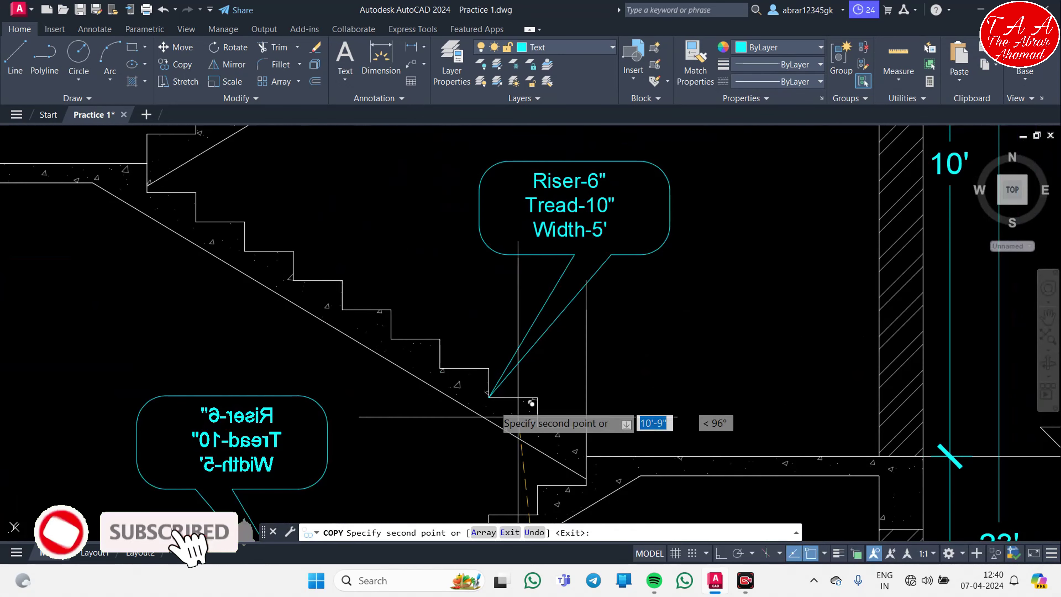
scroll(530, 398, up, 2)
mouse_move(531, 398)
middle_down()
mouse_move(515, 487)
mouse_move(480, 474)
middle_up()
scroll(325, 309, up, 3)
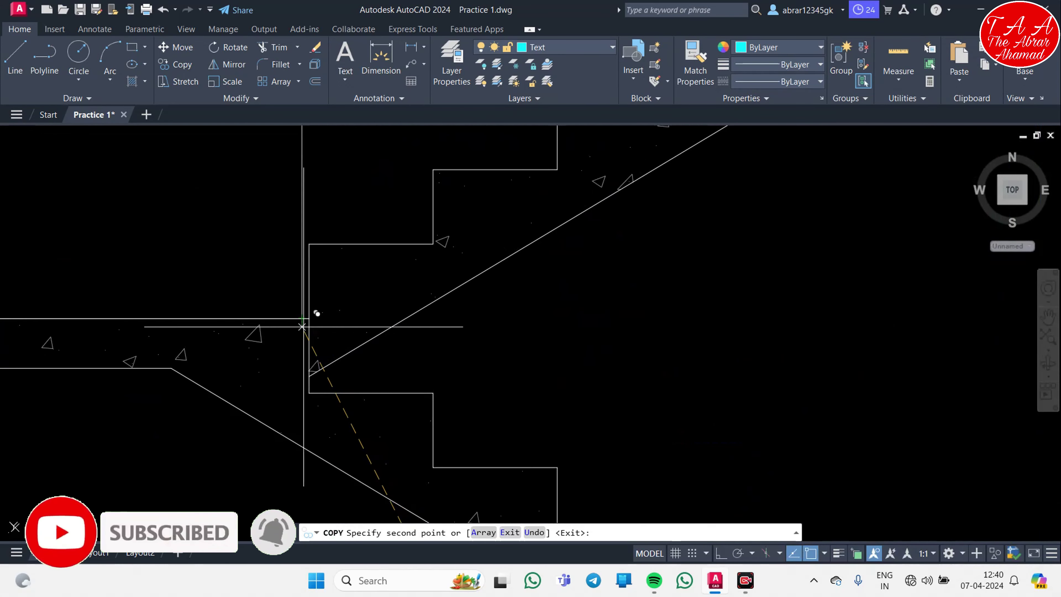
middle_drag(332, 331, 359, 225)
scroll(603, 319, down, 3)
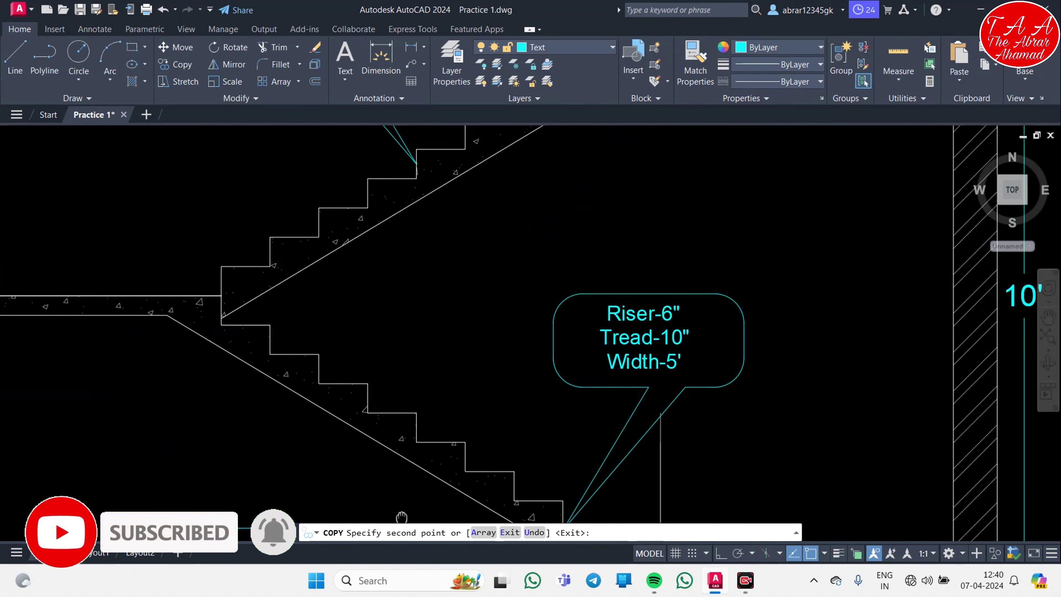
middle_drag(267, 384, 372, 397)
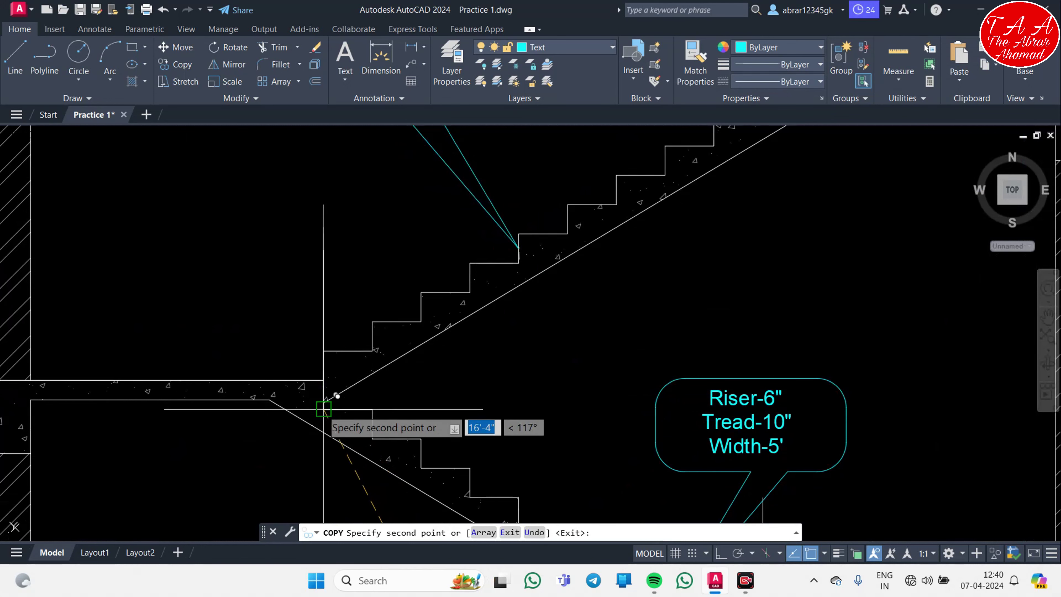
middle_drag(446, 336, 436, 371)
scroll(436, 371, down, 5)
scroll(511, 379, up, 3)
scroll(493, 438, up, 2)
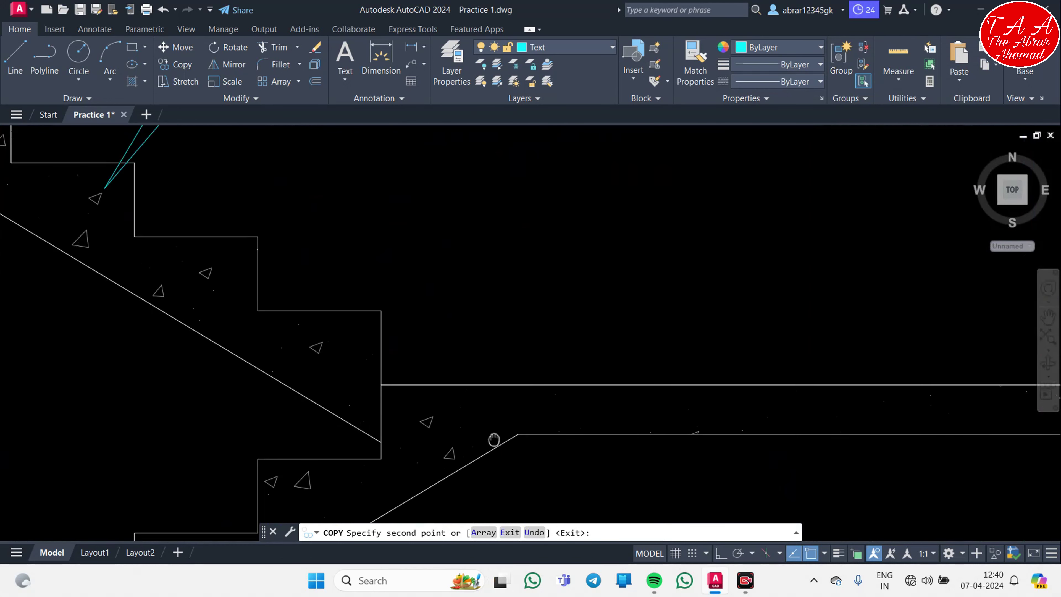
scroll(451, 370, up, 2)
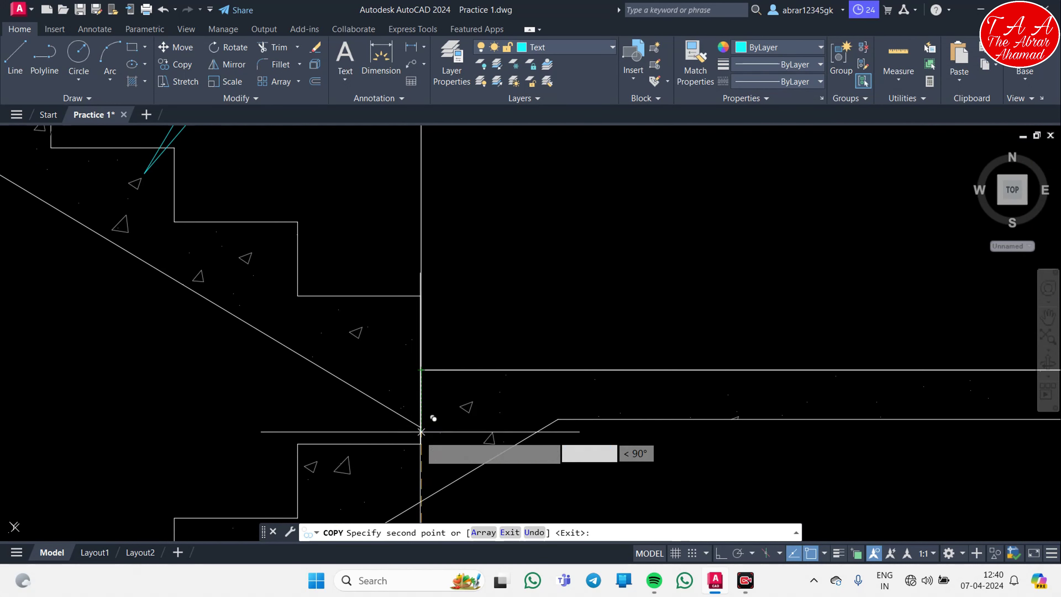
scroll(421, 444, down, 4)
scroll(331, 379, up, 4)
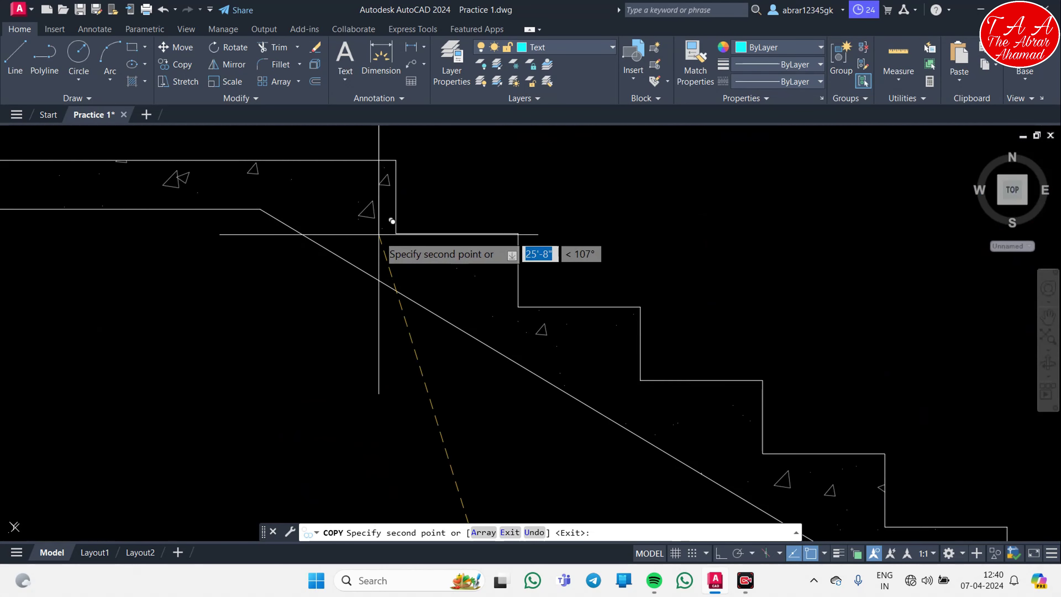
click(395, 234)
key(Return)
- Pan and zoom out to view the full staircase section
scroll(513, 321, down, 3)
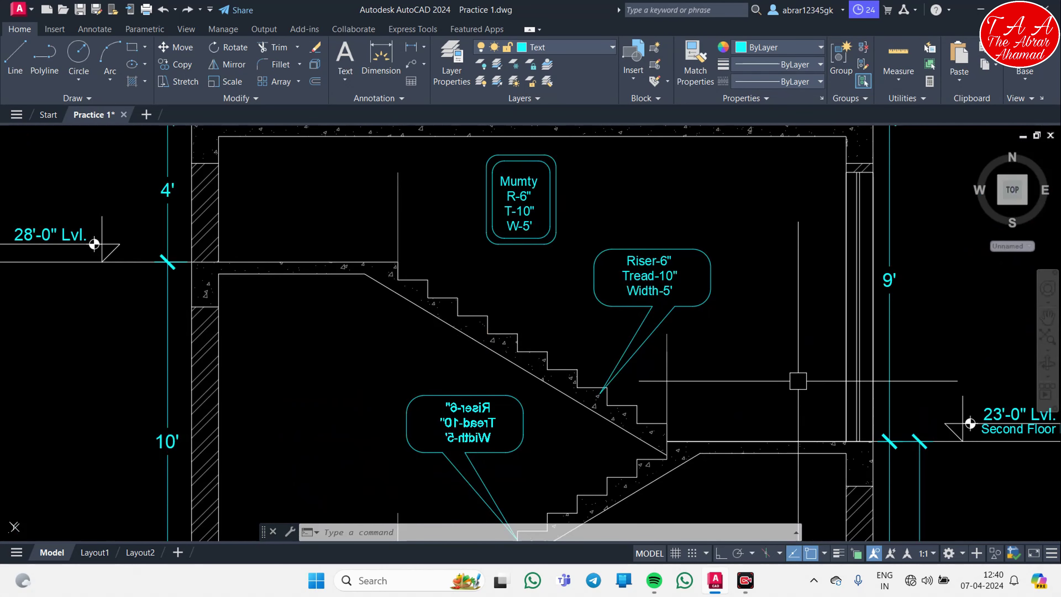
scroll(730, 398, down, 2)
middle_drag(604, 526, 543, 326)
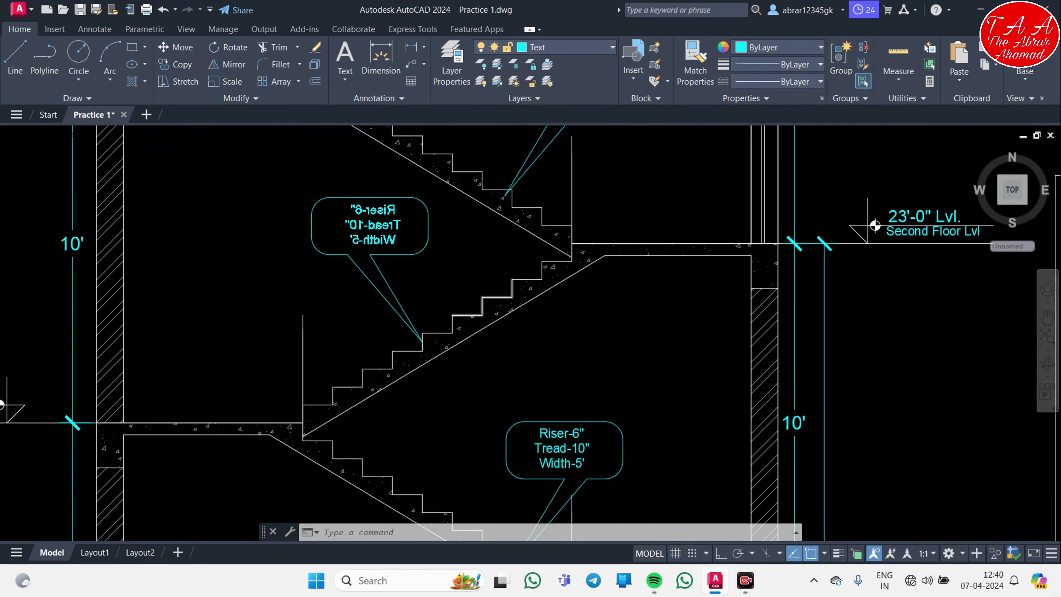
scroll(535, 377, down, 3)
scroll(535, 378, up, 5)
scroll(540, 445, up, 2)
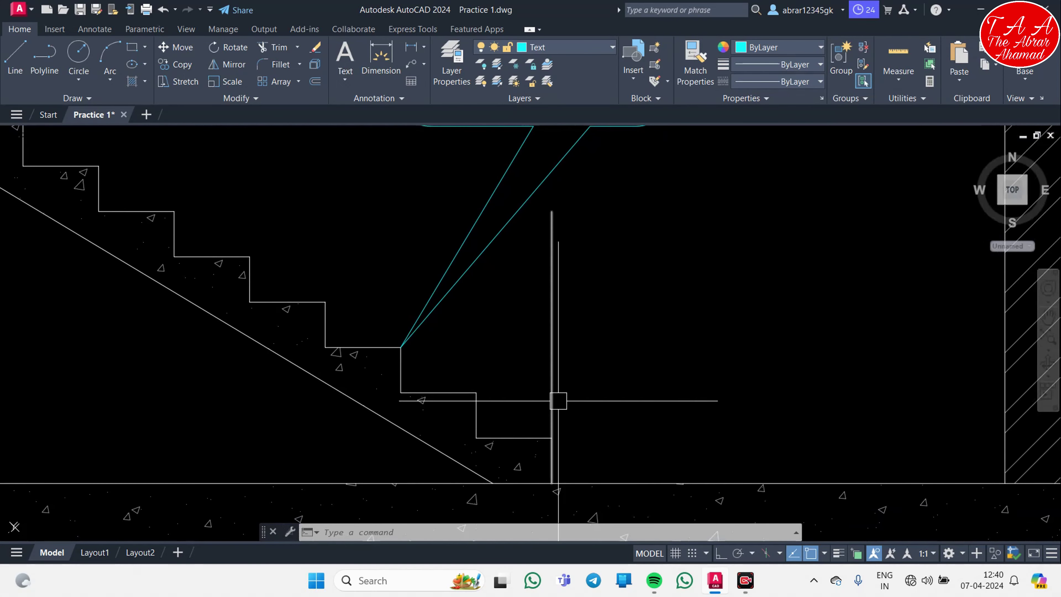
scroll(559, 398, down, 3)
- Draw the first two sloping railing polylines starting from the stair corner posts
key(Return)
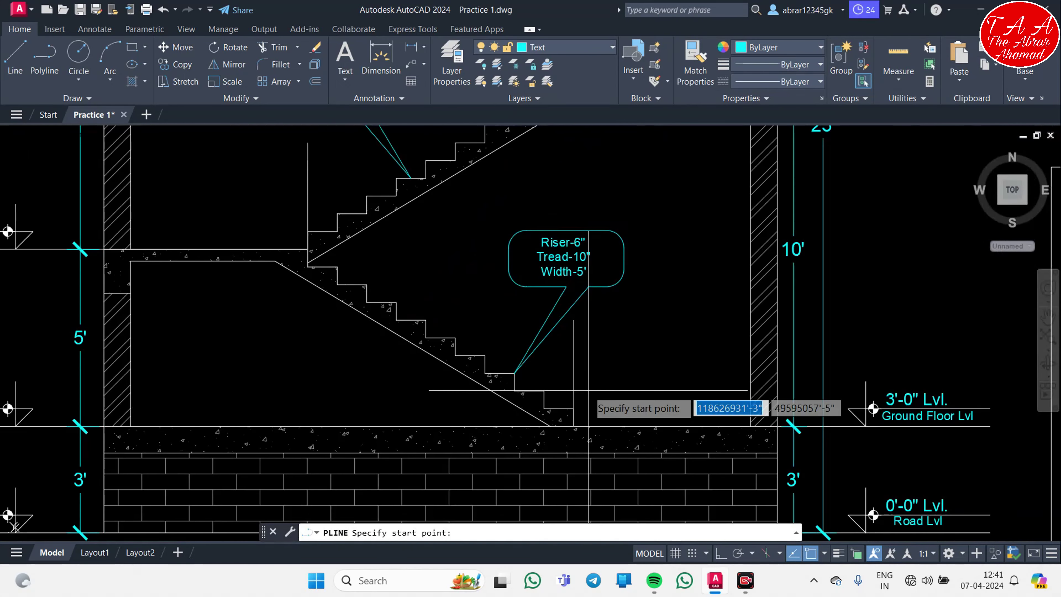
click(573, 319)
scroll(388, 237, down, 3)
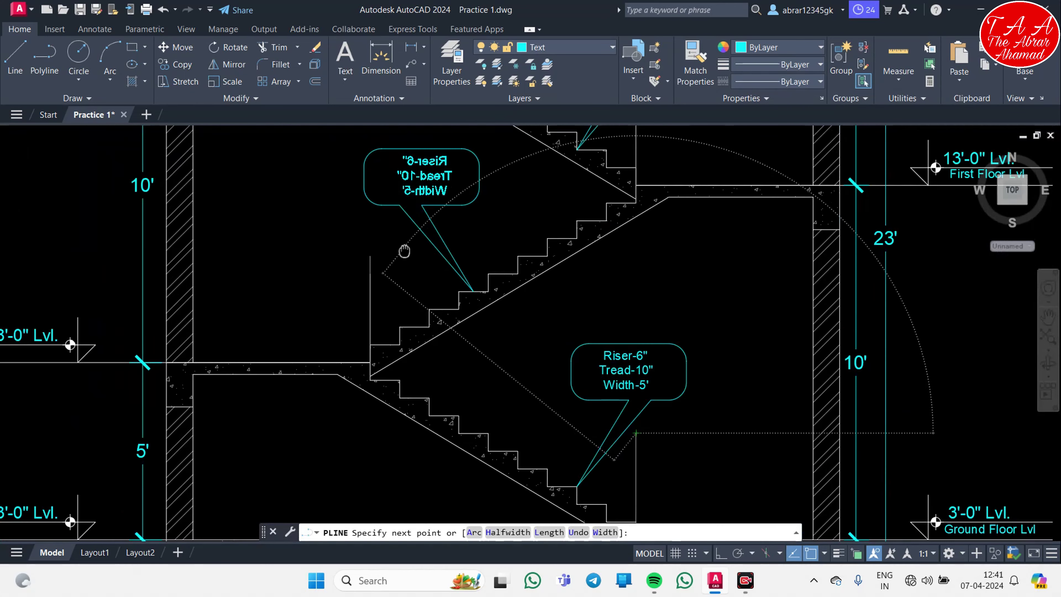
scroll(402, 244, up, 5)
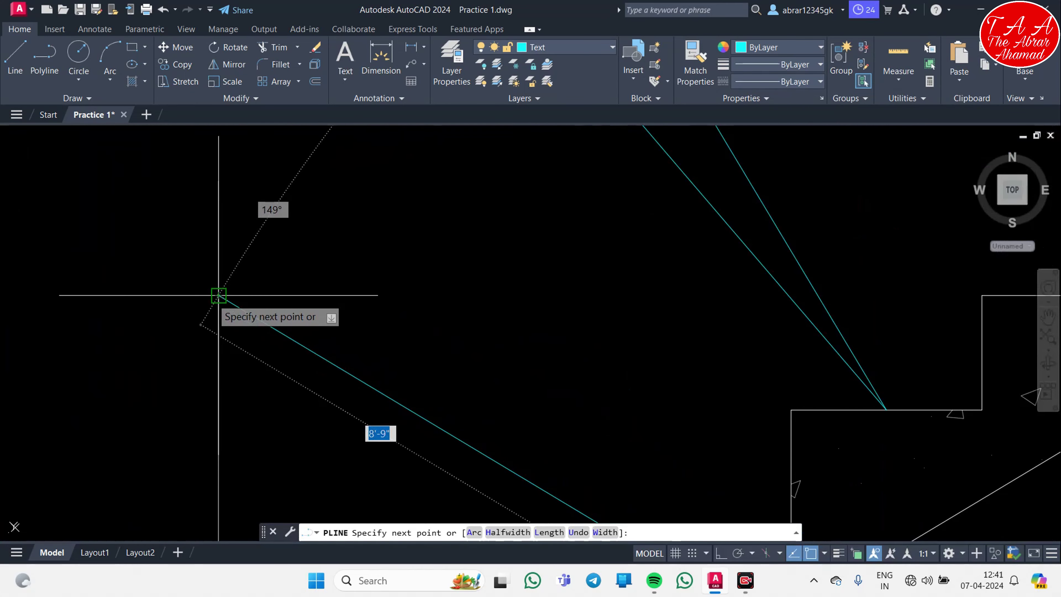
key(Escape)
middle_drag(298, 182, 280, 303)
key(Return)
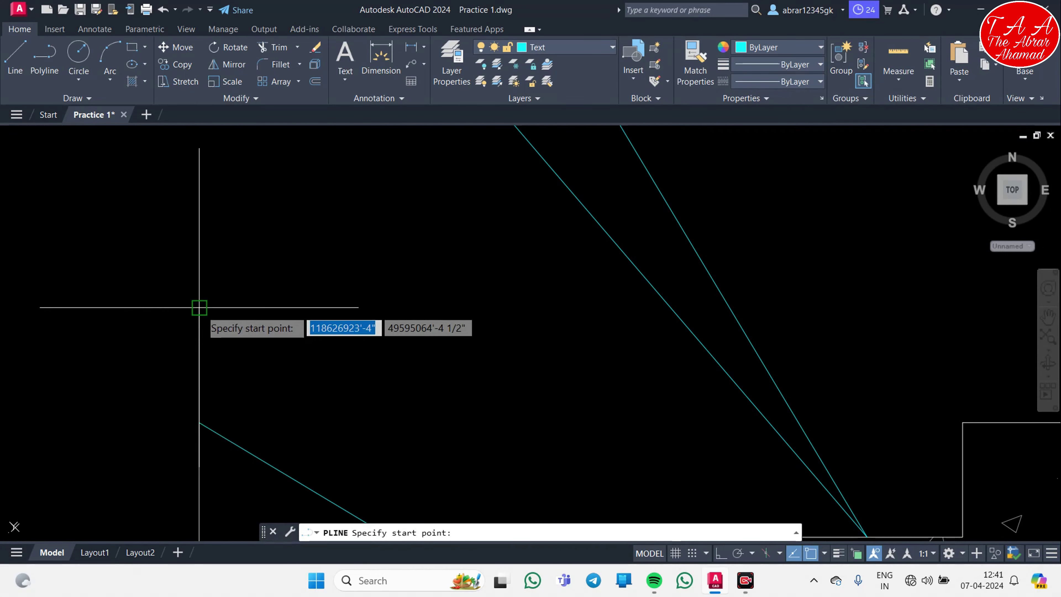
click(199, 308)
scroll(374, 345, down, 8)
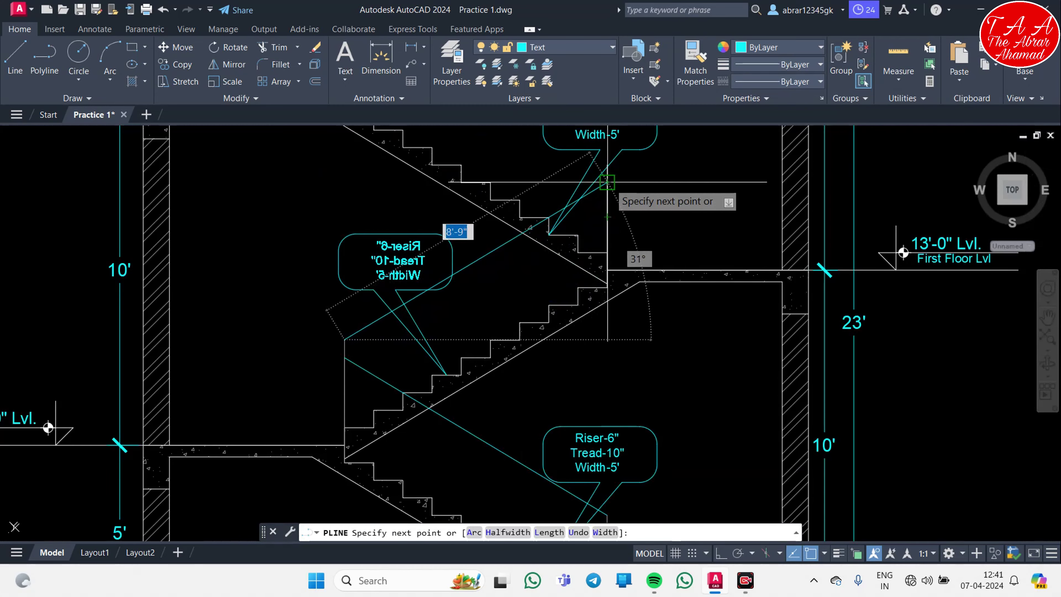
middle_drag(607, 182, 632, 307)
scroll(632, 256, up, 5)
key(Escape)
- Draw three more railing polylines from the post tops, including the upper flight
key(Return)
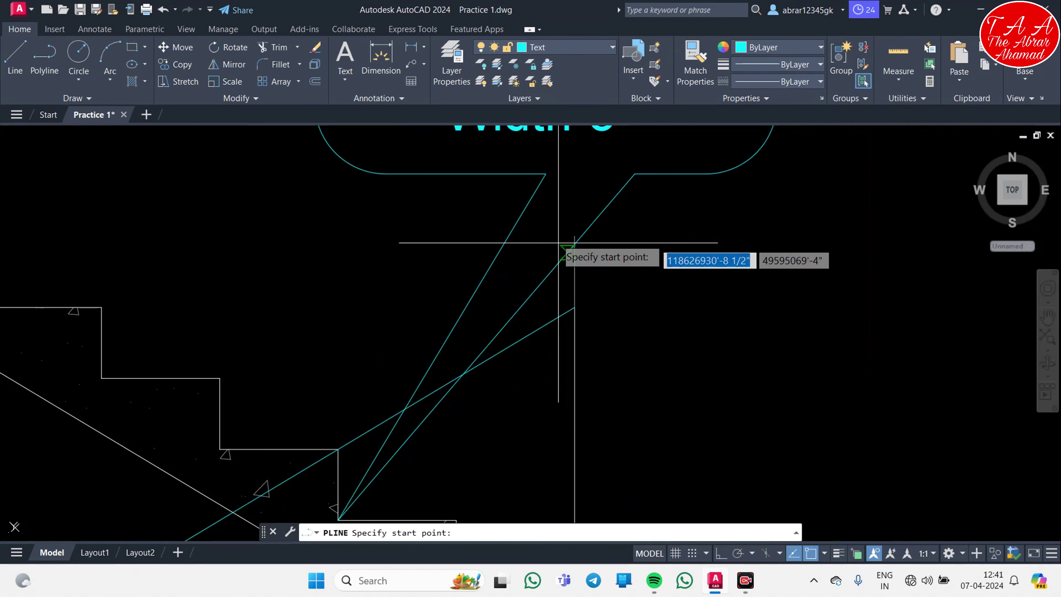
click(572, 234)
scroll(532, 149, down, 3)
scroll(355, 195, down, 2)
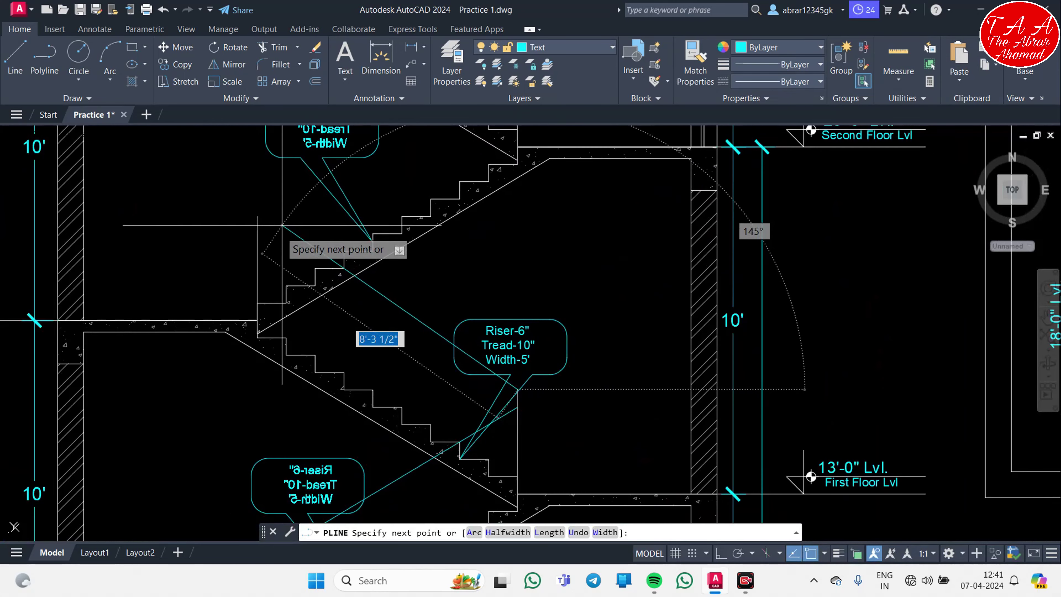
key(Escape)
key(Return)
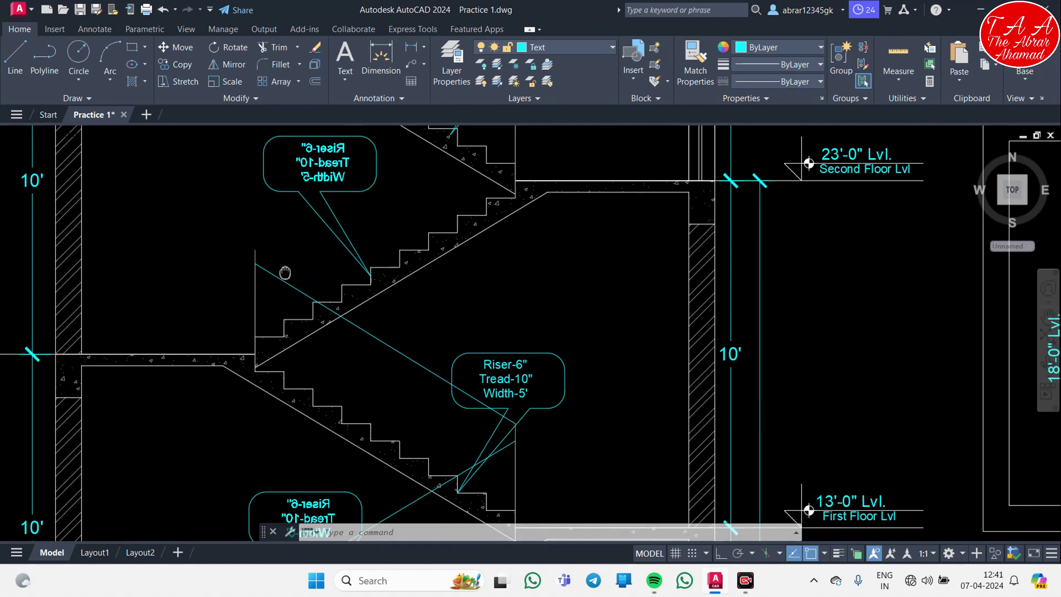
middle_drag(244, 235, 241, 306)
click(241, 294)
middle_drag(485, 267, 456, 440)
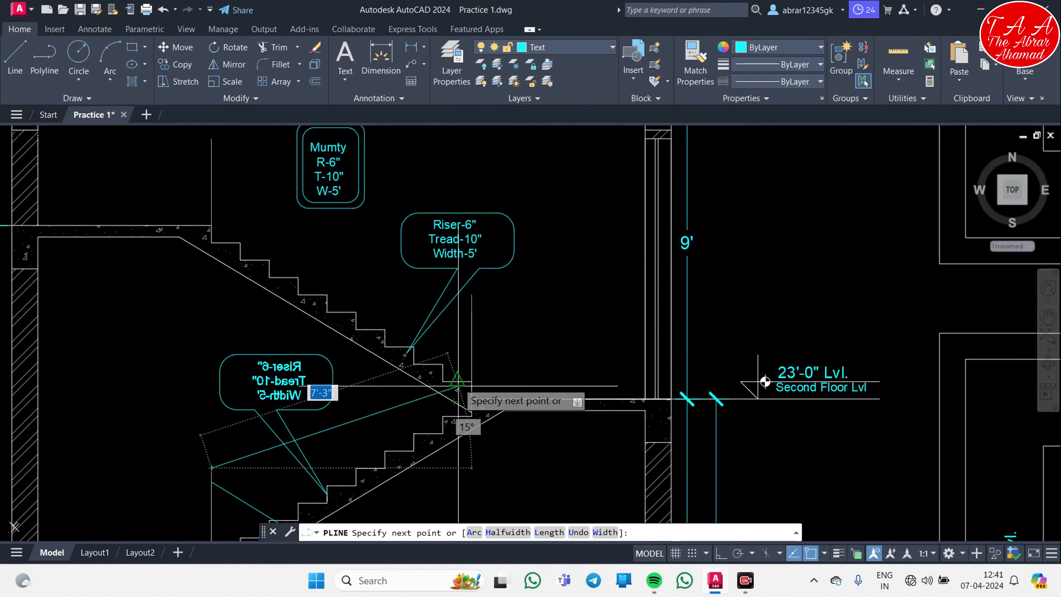
key(Escape)
key(Return)
scroll(470, 302, up, 4)
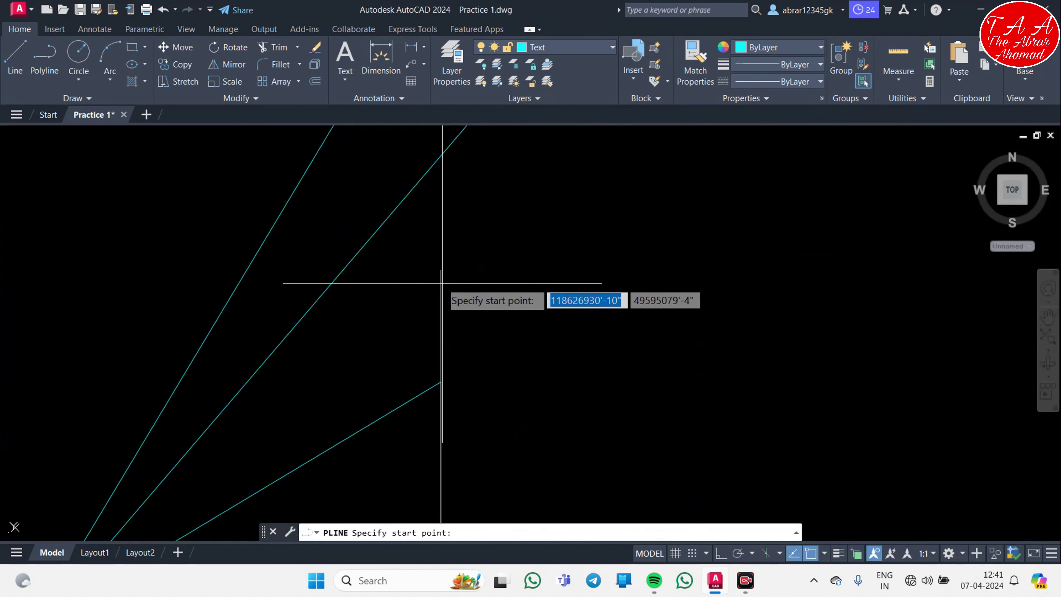
click(445, 270)
scroll(447, 284, down, 5)
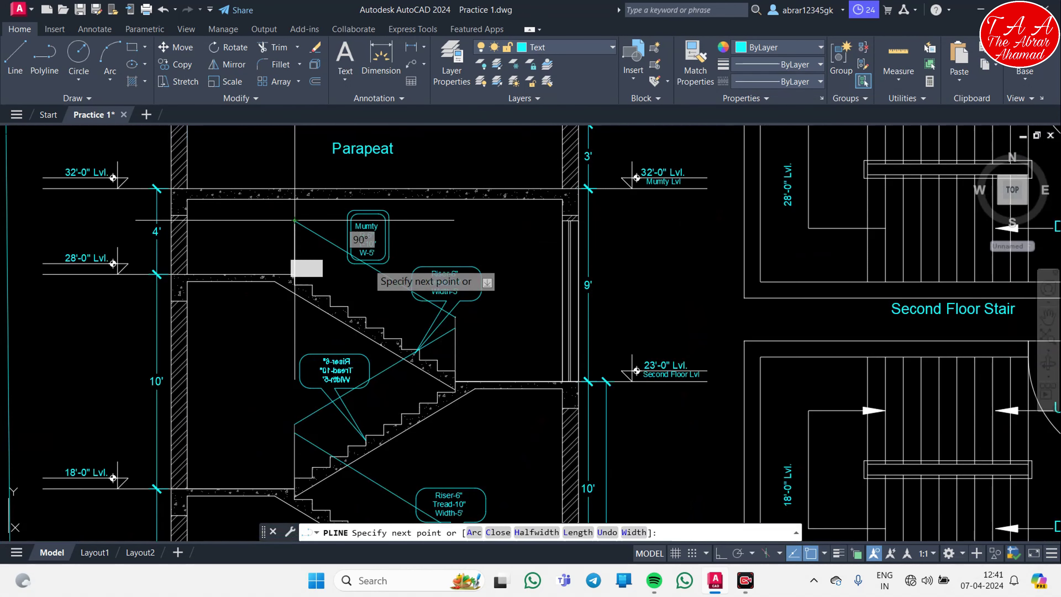
key(Escape)
middle_drag(473, 347, 505, 293)
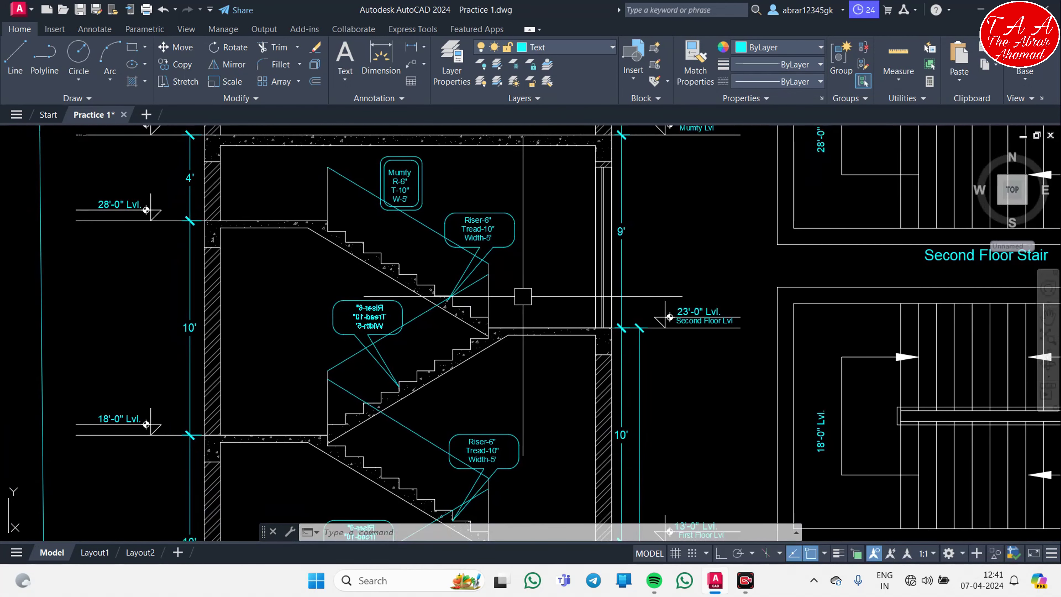
click(556, 52)
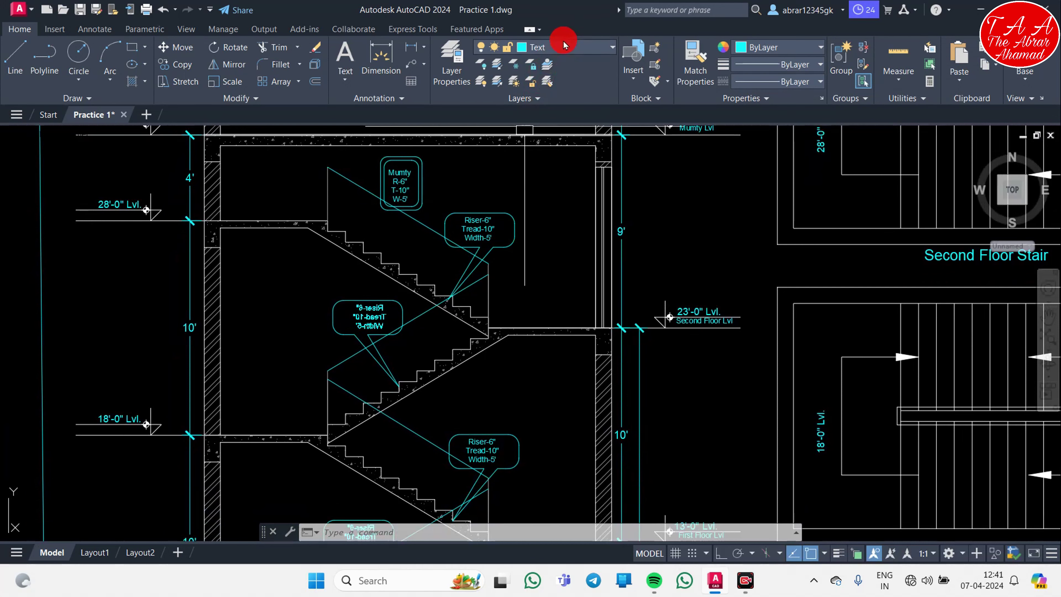
key(Escape)
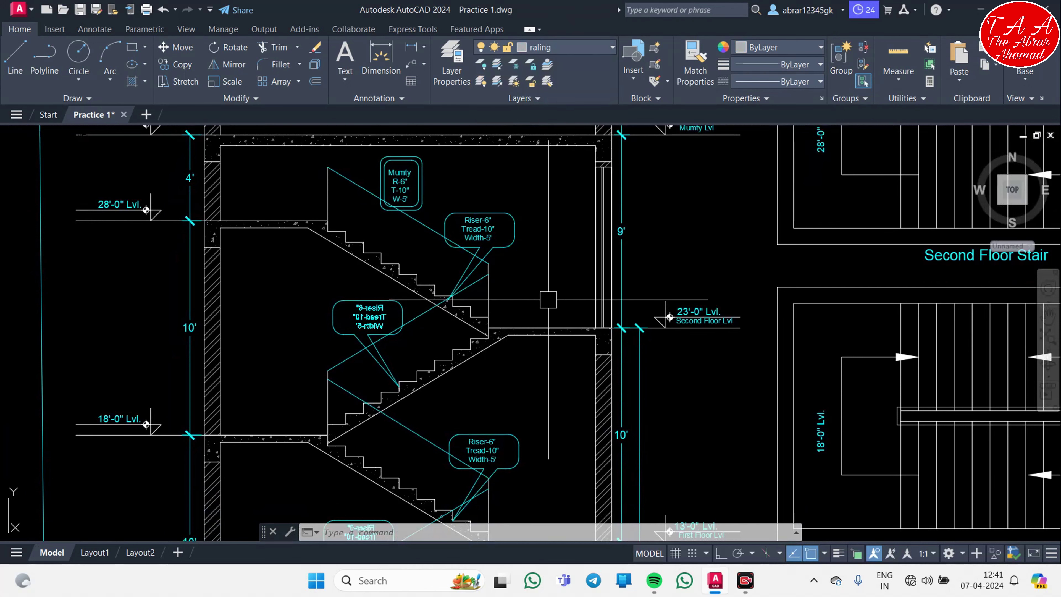
key(Escape)
key(Escape)
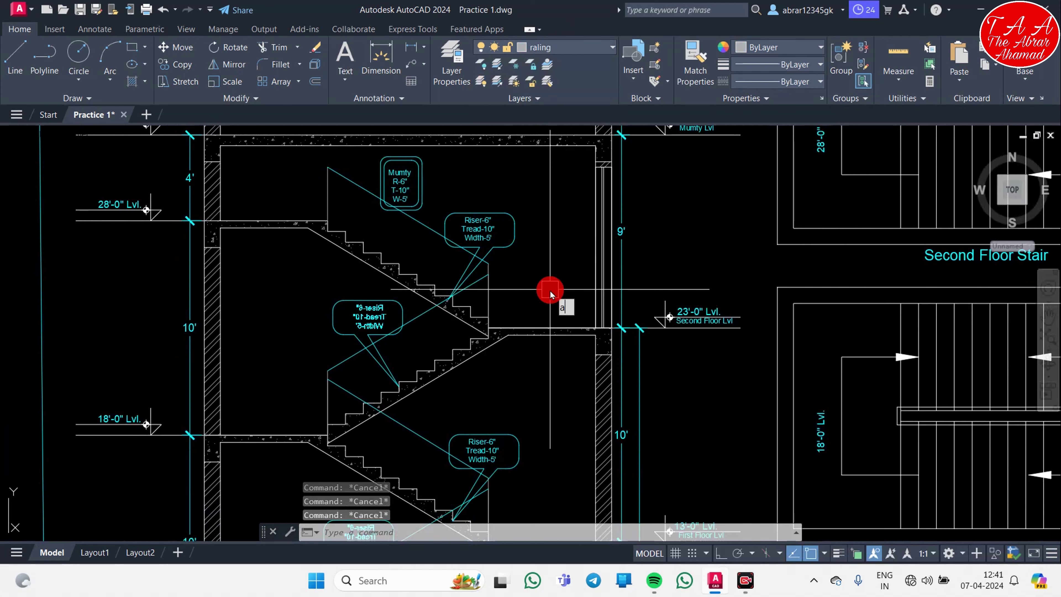
key(Escape)
key(Return)
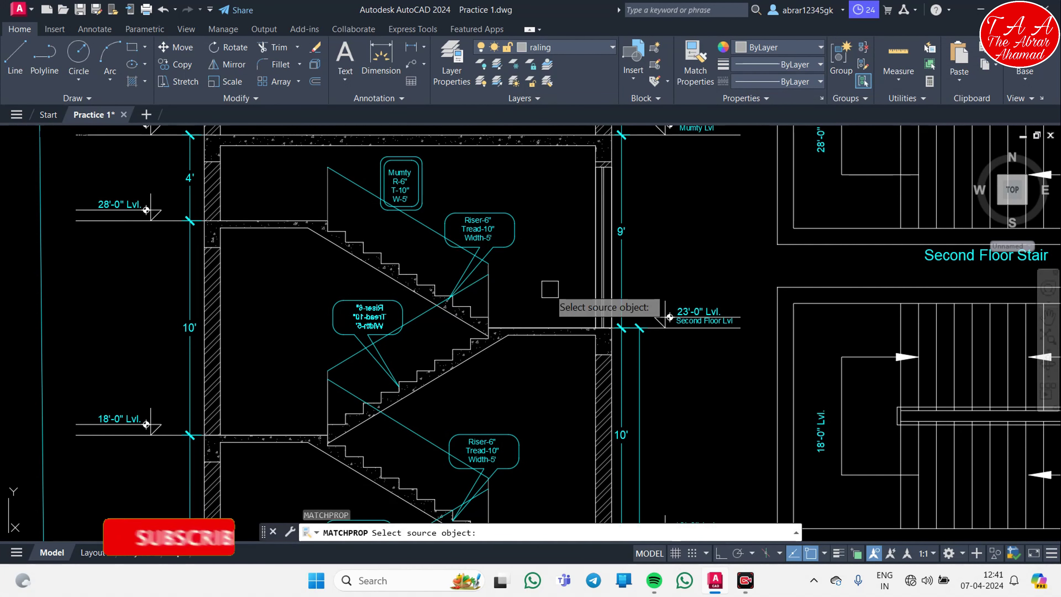
scroll(488, 291, up, 5)
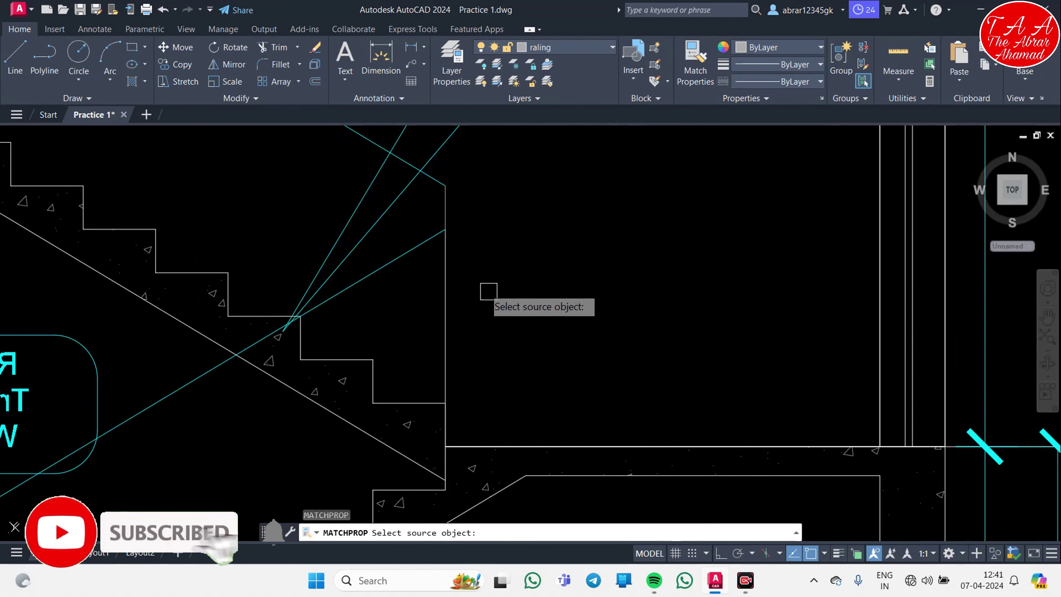
click(452, 292)
middle_drag(322, 176, 501, 268)
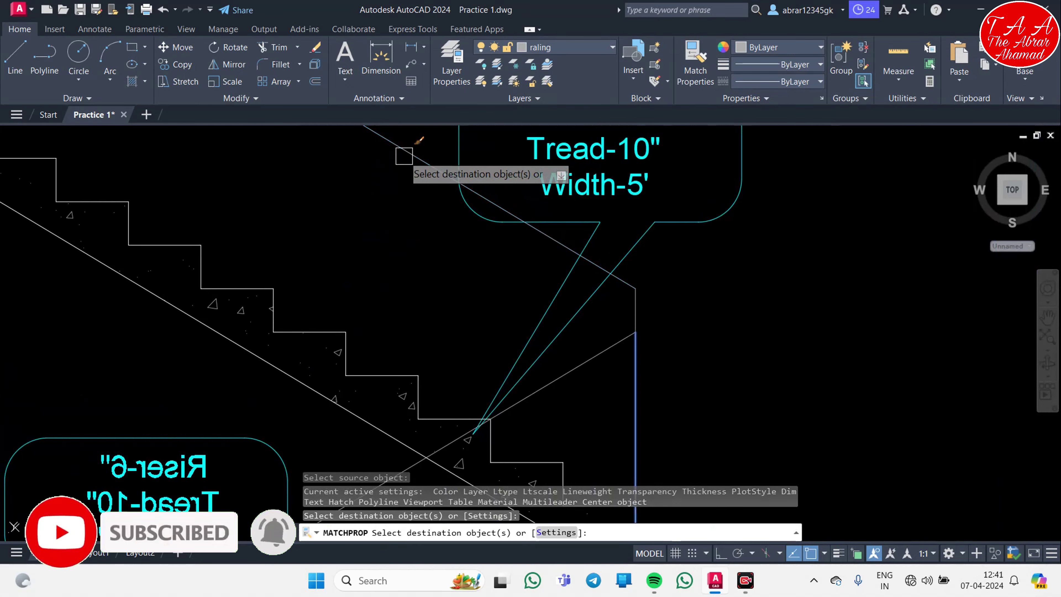
scroll(404, 156, down, 5)
middle_drag(481, 418, 387, 345)
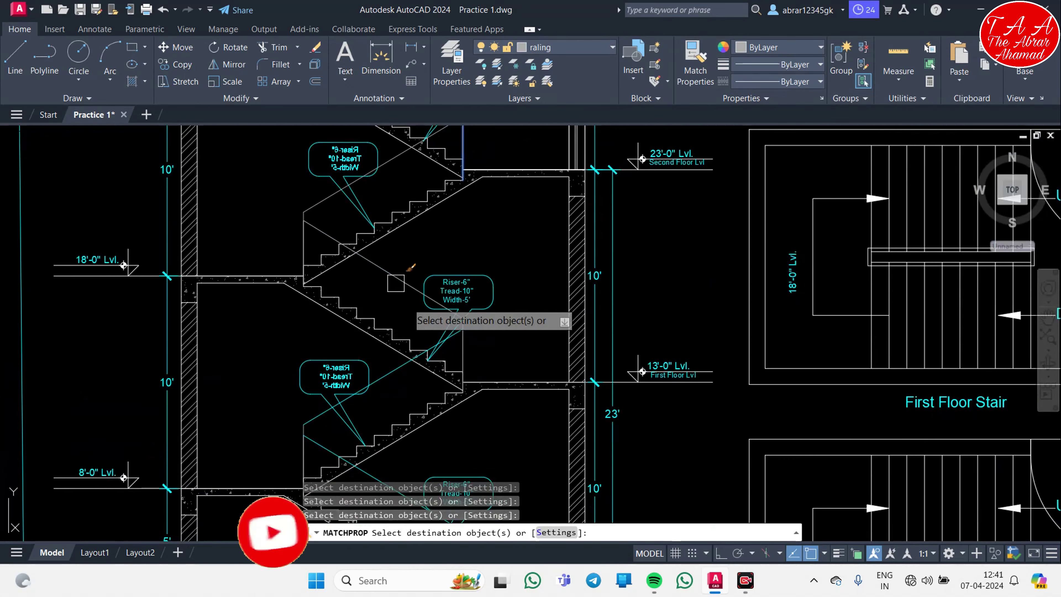
middle_drag(408, 477, 383, 310)
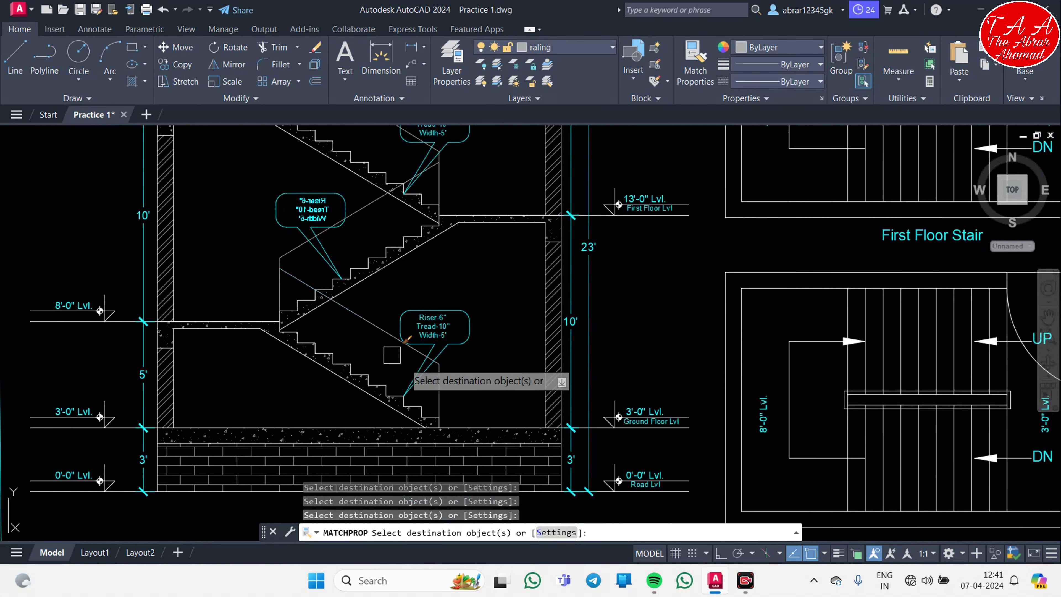
key(Escape)
scroll(516, 339, down, 4)
middle_drag(497, 374, 480, 296)
scroll(480, 297, up, 4)
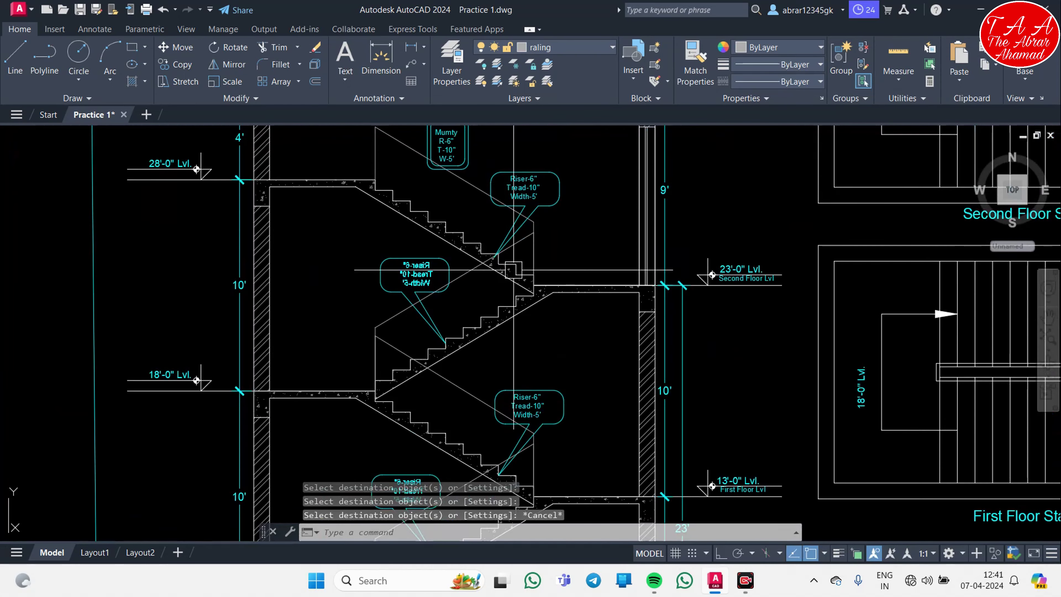
scroll(539, 234, up, 4)
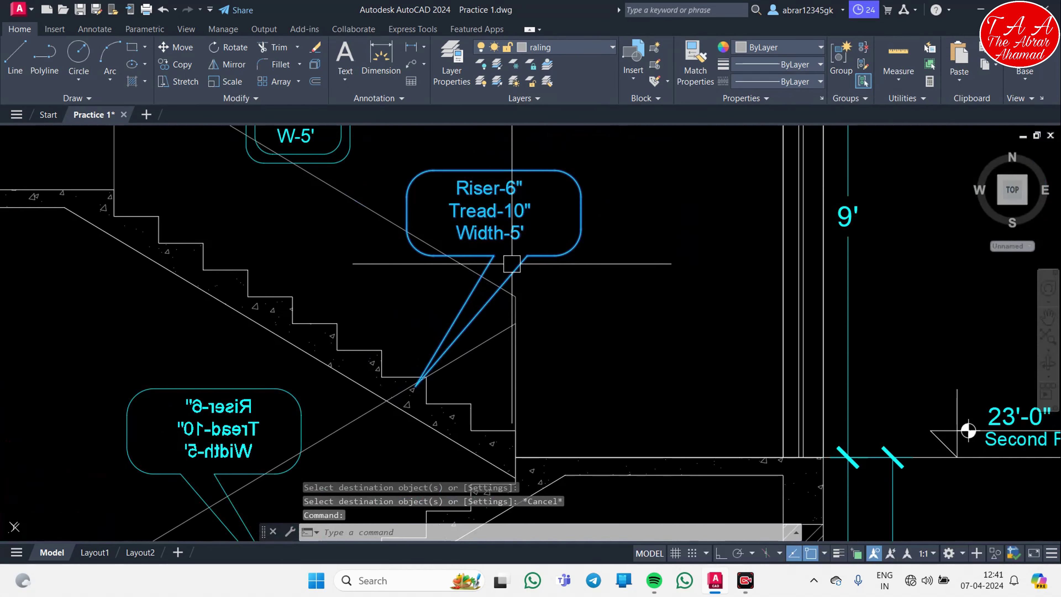
- Move the upper Riser/Tread callout and its mirrored copy onto the stair corners by their leader tips
click(542, 256)
key(Return)
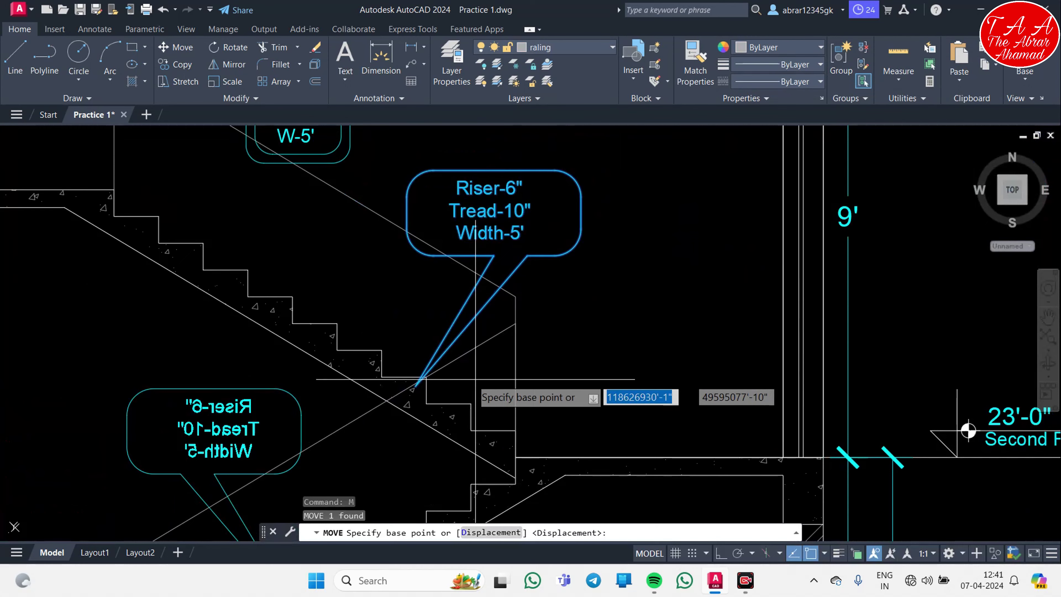
click(417, 385)
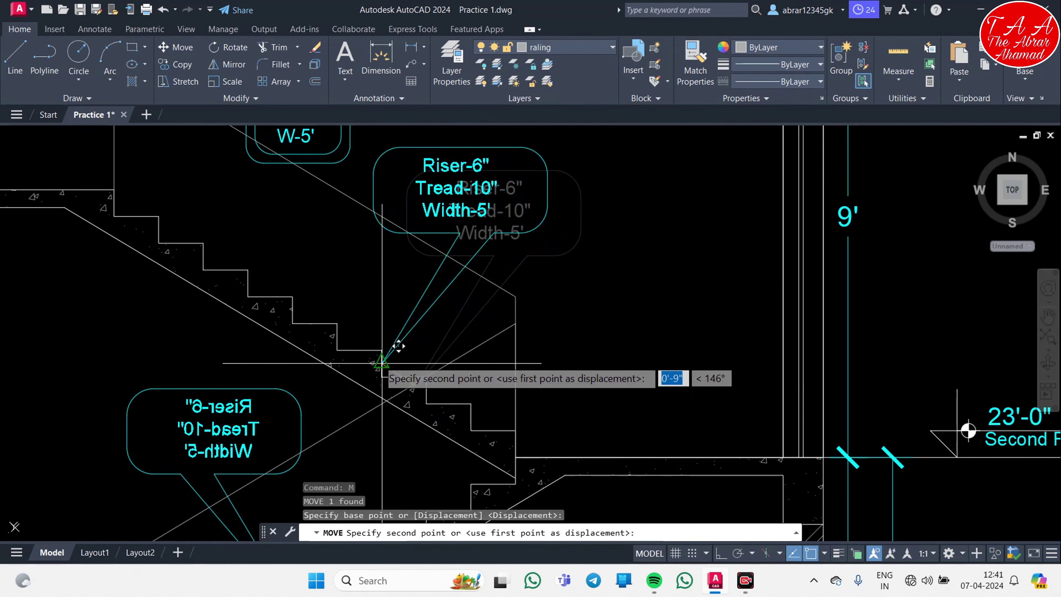
click(381, 350)
scroll(381, 350, down, 6)
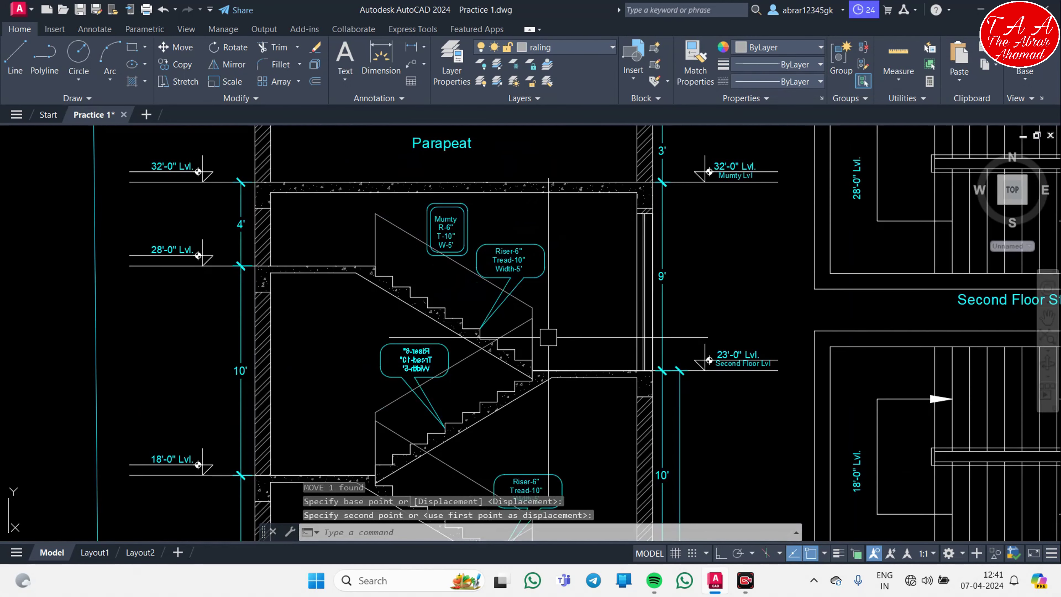
scroll(455, 340, up, 1)
scroll(455, 341, up, 5)
click(413, 366)
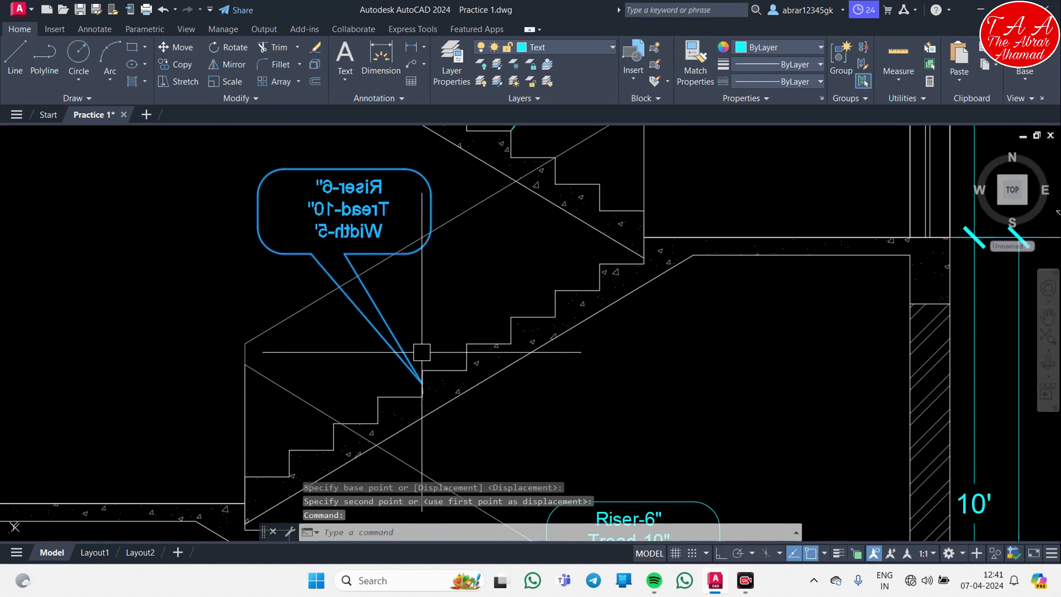
text(m)
key(Return)
click(422, 384)
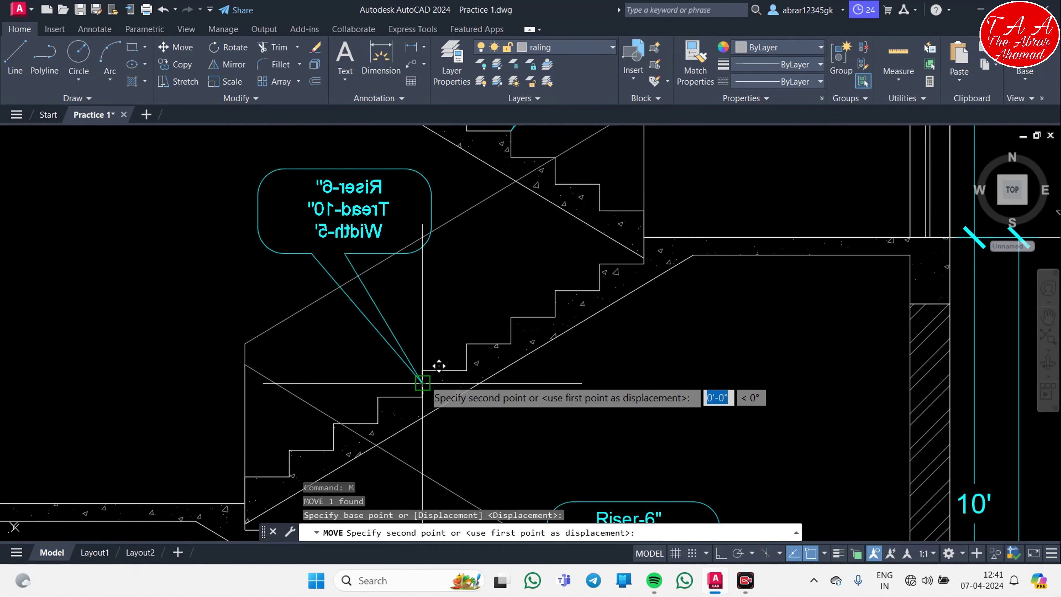
click(422, 370)
scroll(422, 369, down, 2)
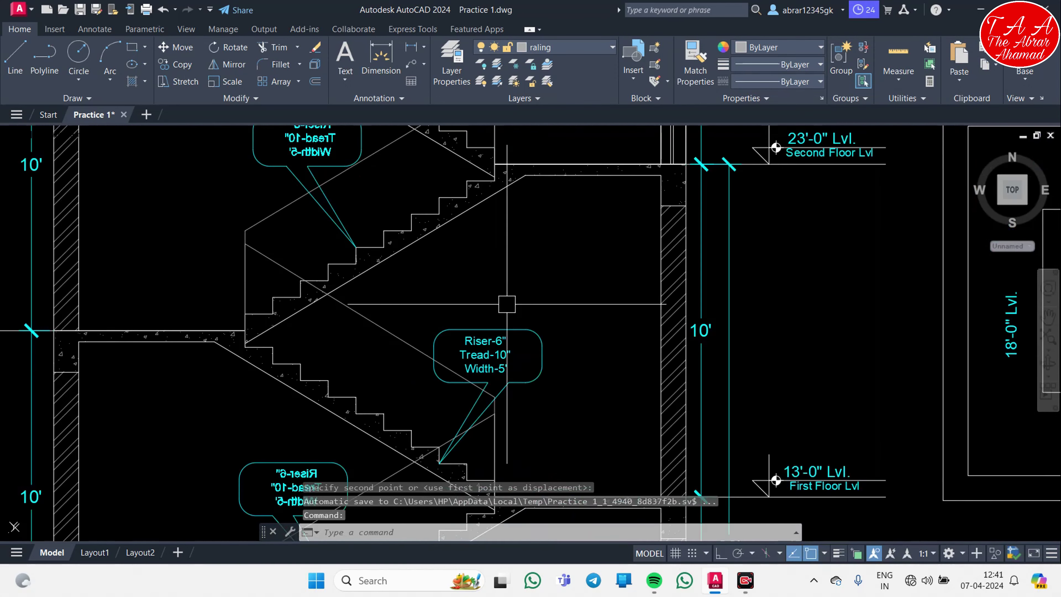
- Move two more callouts so each leader tip snaps onto its stair-flight corner
click(542, 364)
text(m)
key(Return)
scroll(438, 460, up, 5)
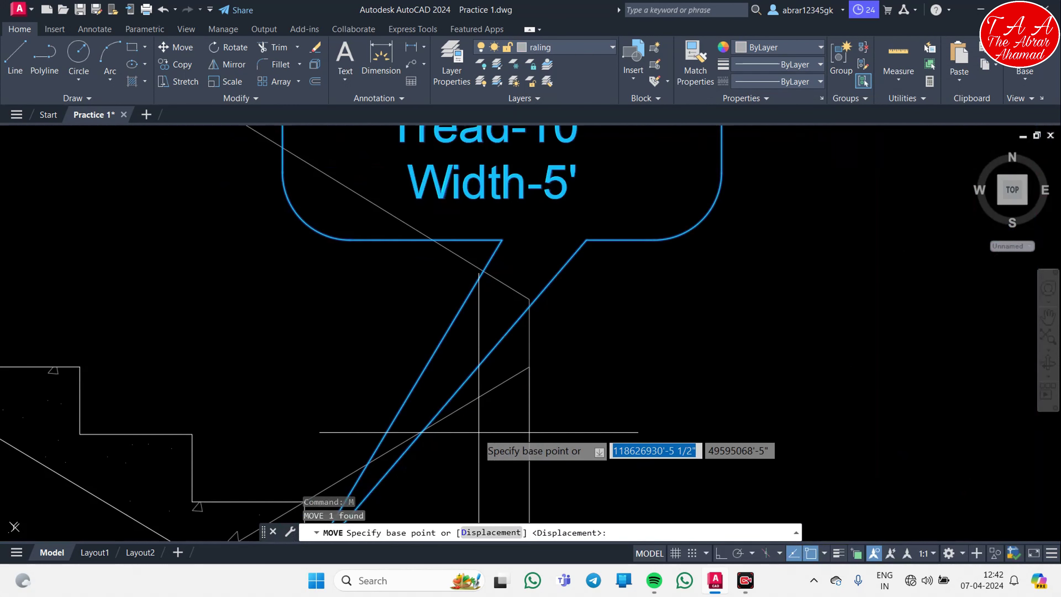
scroll(347, 429, up, 3)
click(347, 429)
scroll(355, 360, down, 3)
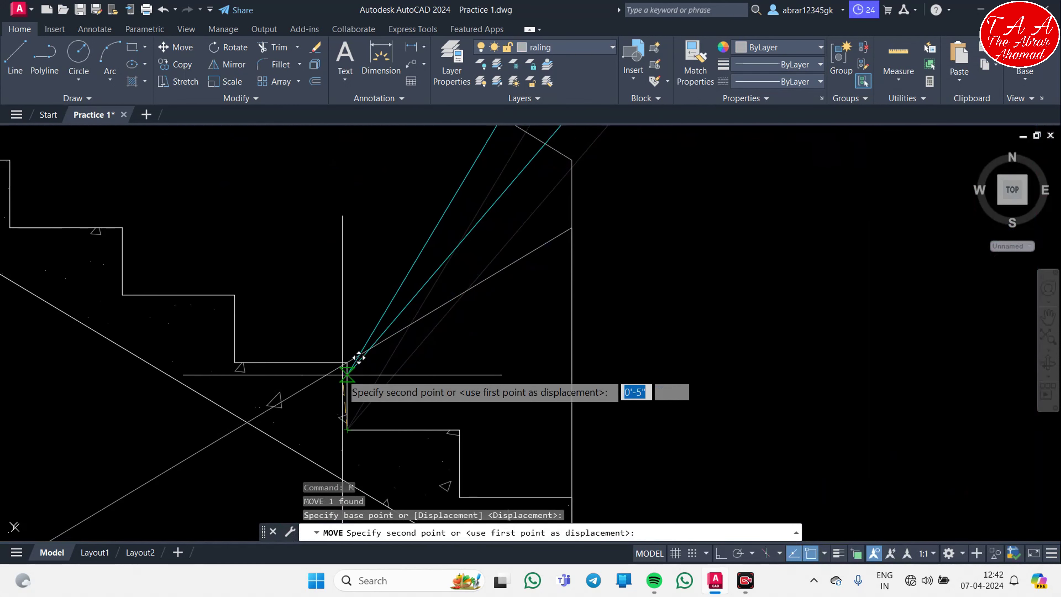
click(362, 346)
scroll(497, 364, down, 2)
scroll(497, 365, down, 2)
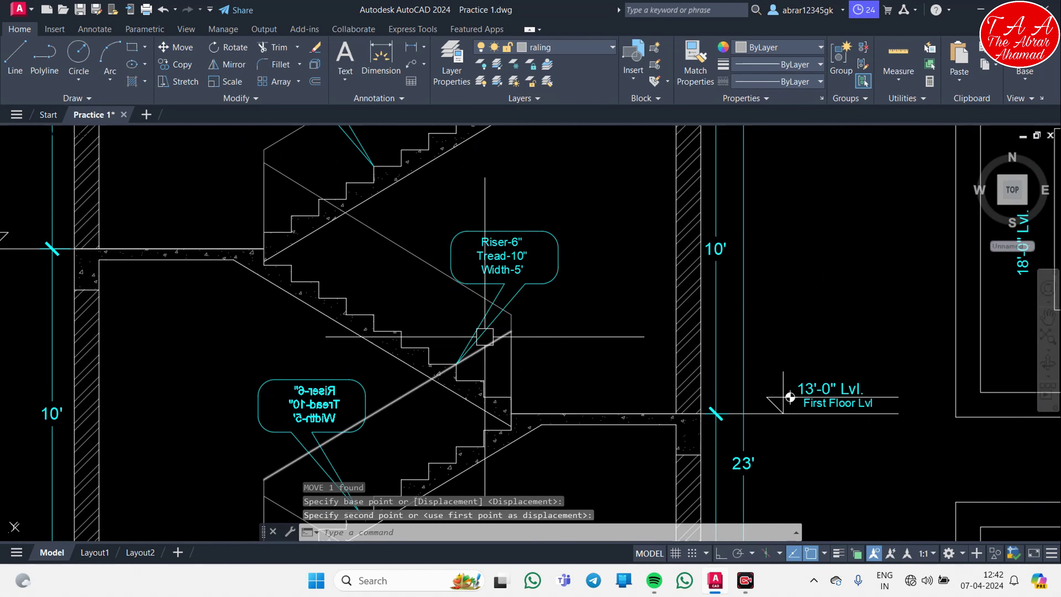
click(469, 356)
text(m)
key(Return)
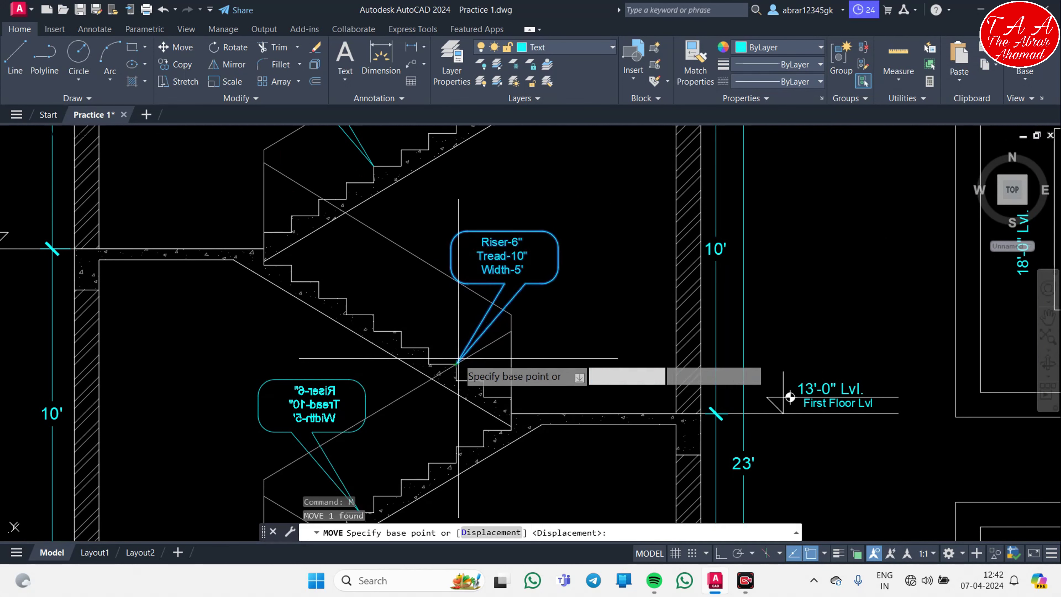
scroll(459, 356, up, 4)
click(449, 371)
scroll(417, 346, down, 3)
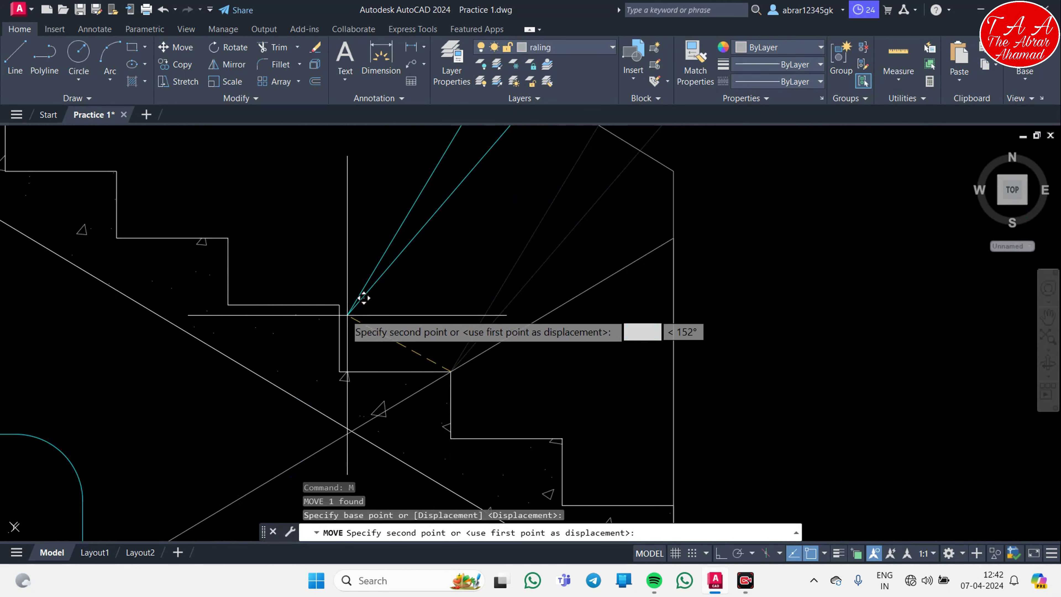
click(339, 306)
- Pan and zoom across the section to check the repositioned callouts
scroll(459, 382, up, 4)
scroll(473, 422, down, 2)
middle_drag(564, 446, 540, 314)
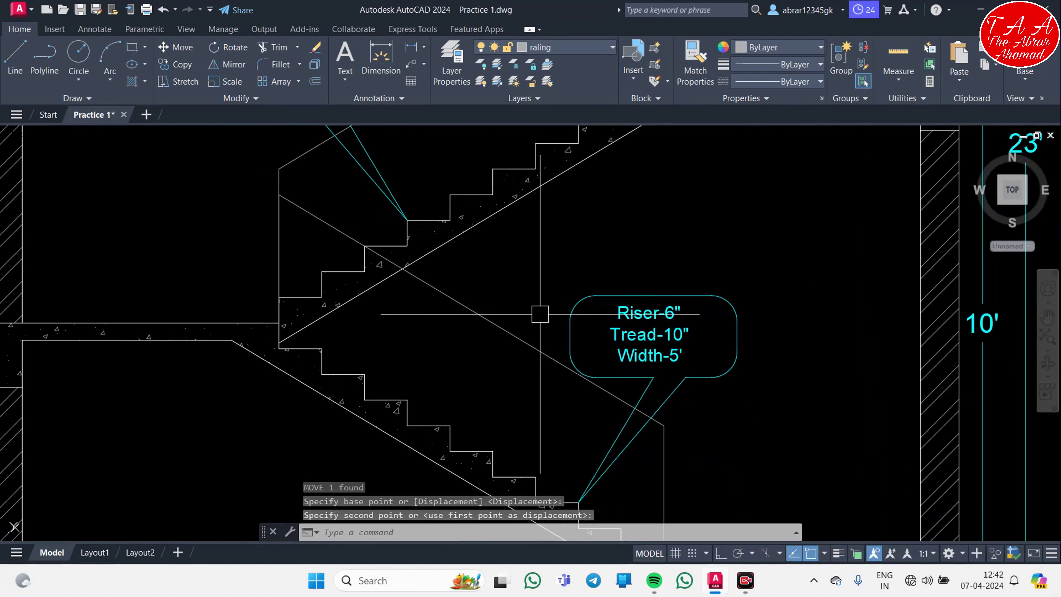
scroll(540, 314, down, 3)
scroll(509, 348, down, 2)
middle_drag(519, 383, 518, 437)
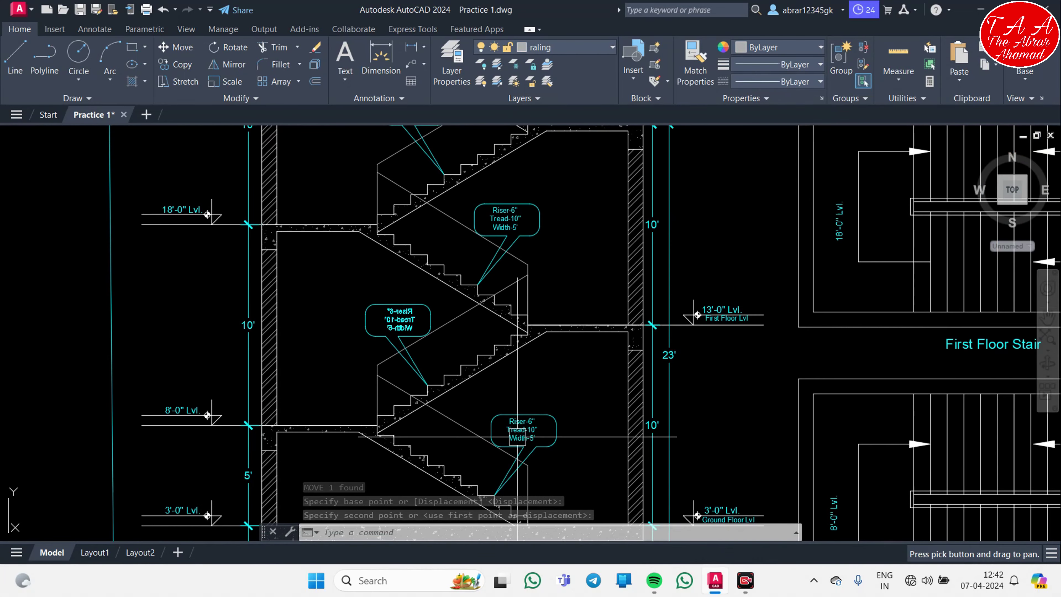
scroll(517, 438, down, 4)
middle_drag(529, 307, 524, 367)
scroll(499, 377, up, 4)
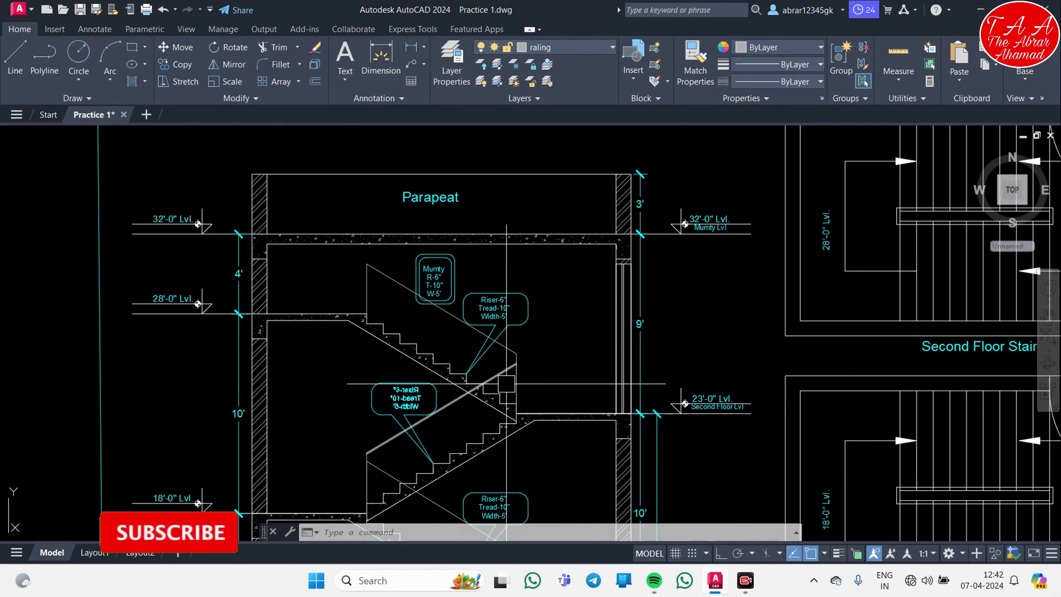
scroll(506, 383, up, 2)
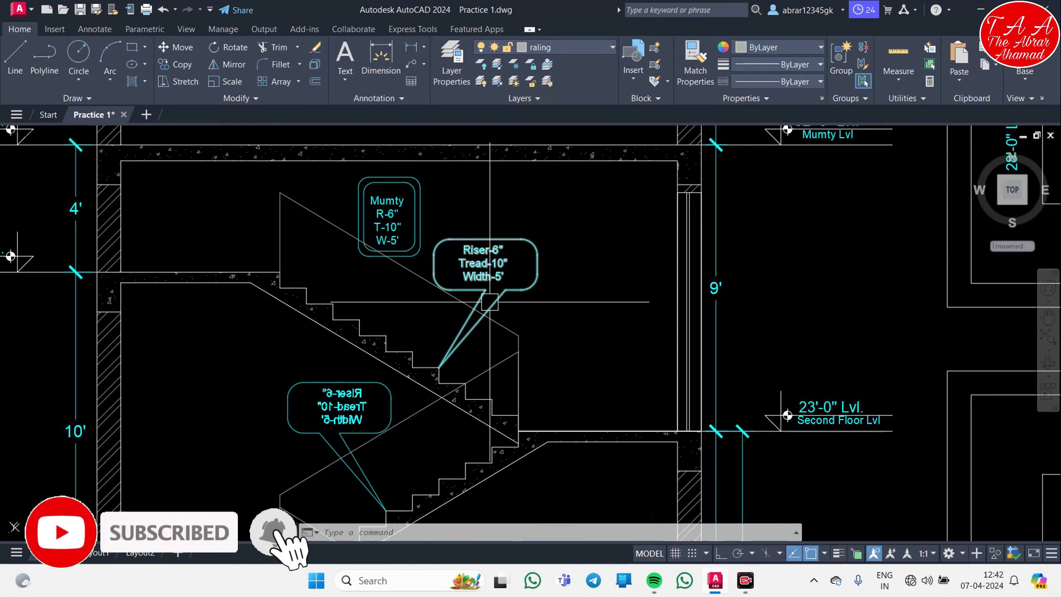
scroll(552, 376, up, 4)
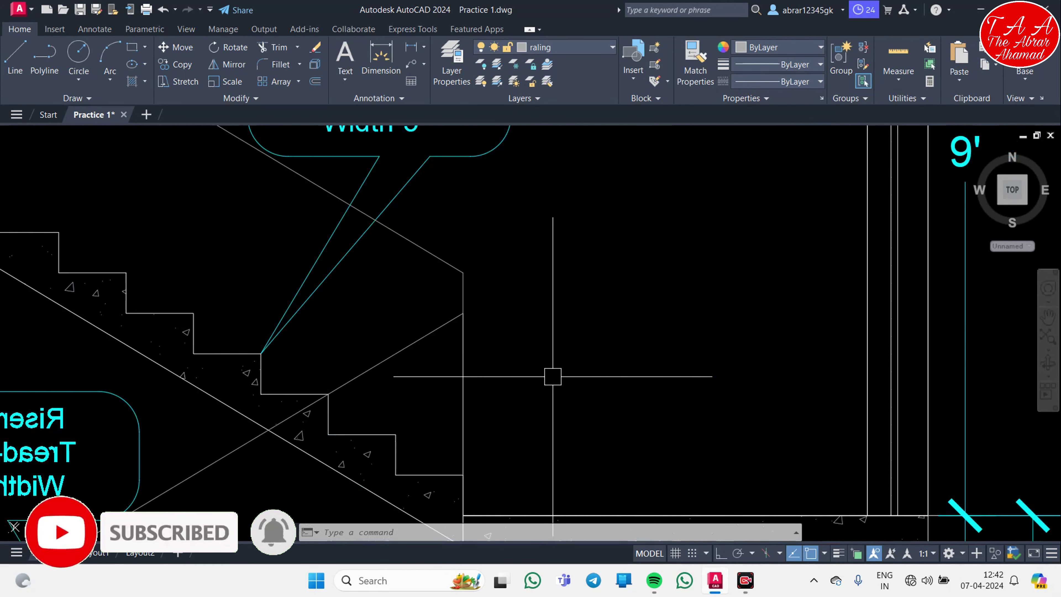
scroll(472, 355, down, 2)
- Draw a horizontal test line from the landing corner with L
text(l)
key(Return)
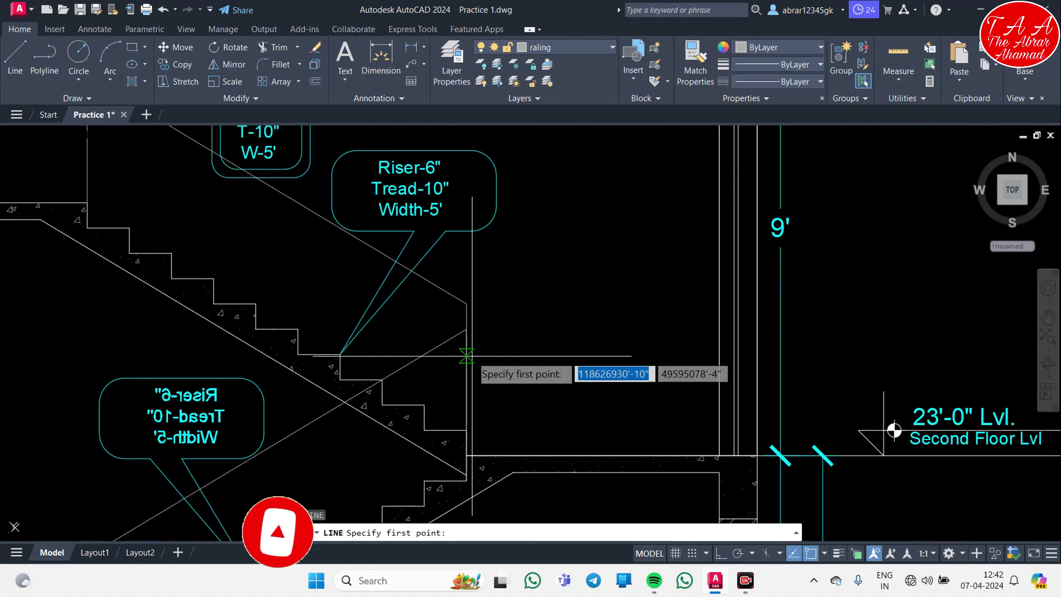
click(467, 329)
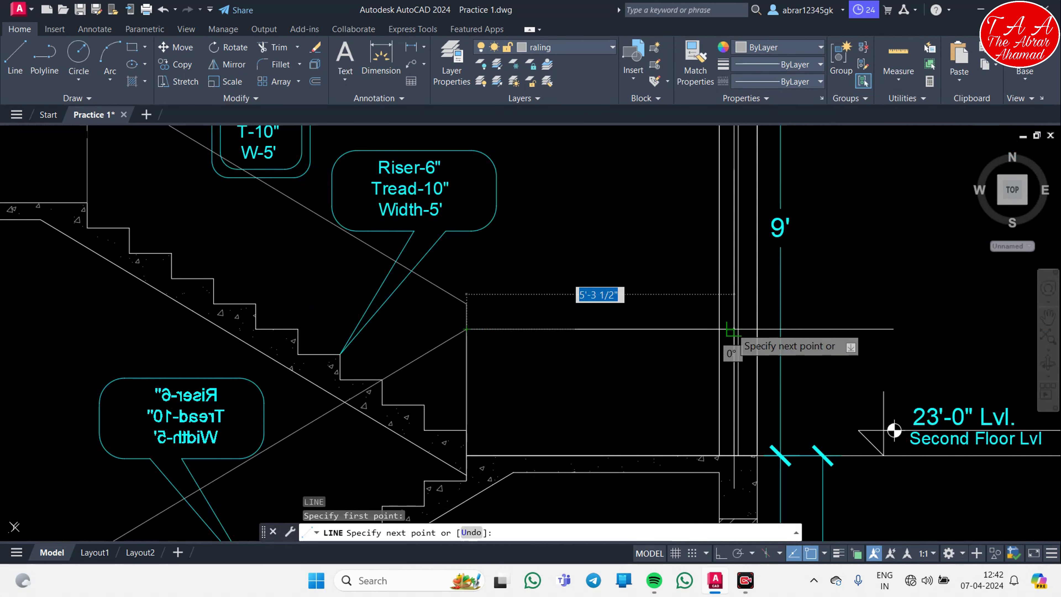
click(731, 329)
key(Escape)
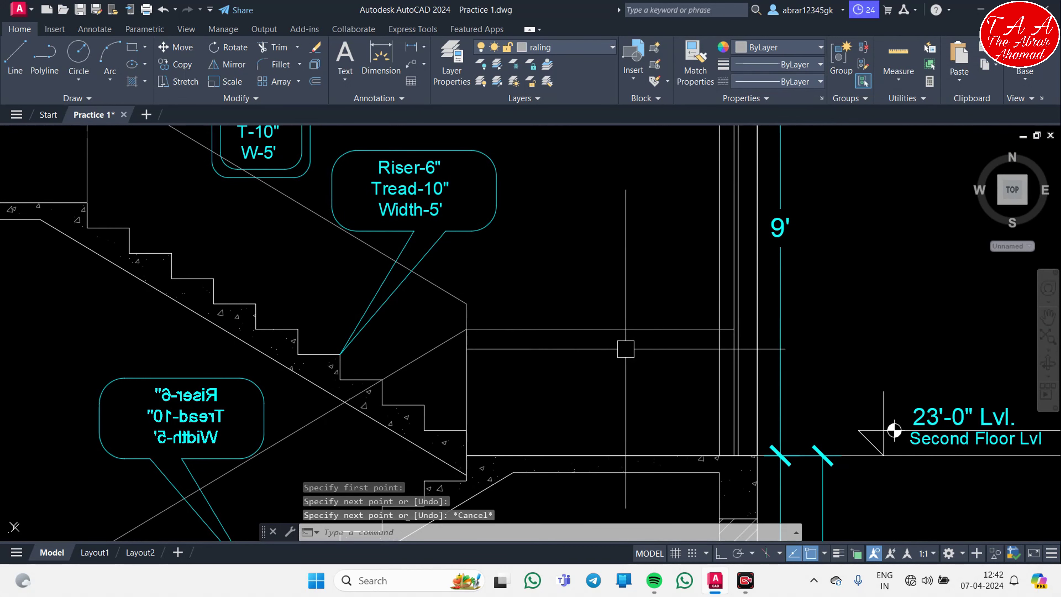
- Erase the test line and bring up the Plot - Model dialog
click(614, 329)
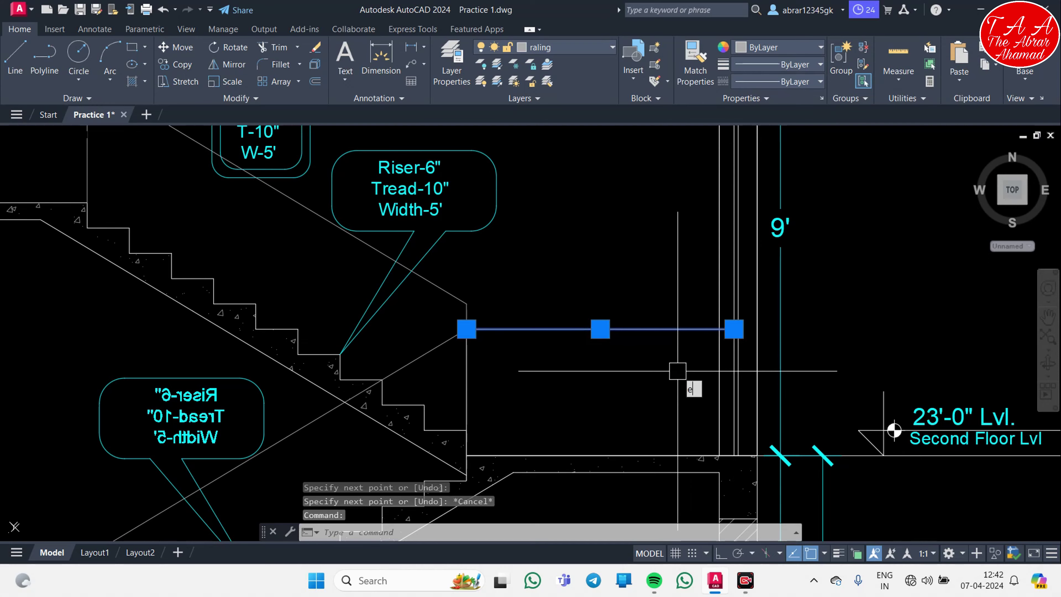
text(e)
key(Return)
scroll(685, 372, down, 5)
scroll(606, 344, down, 2)
key(Escape)
key(Escape)
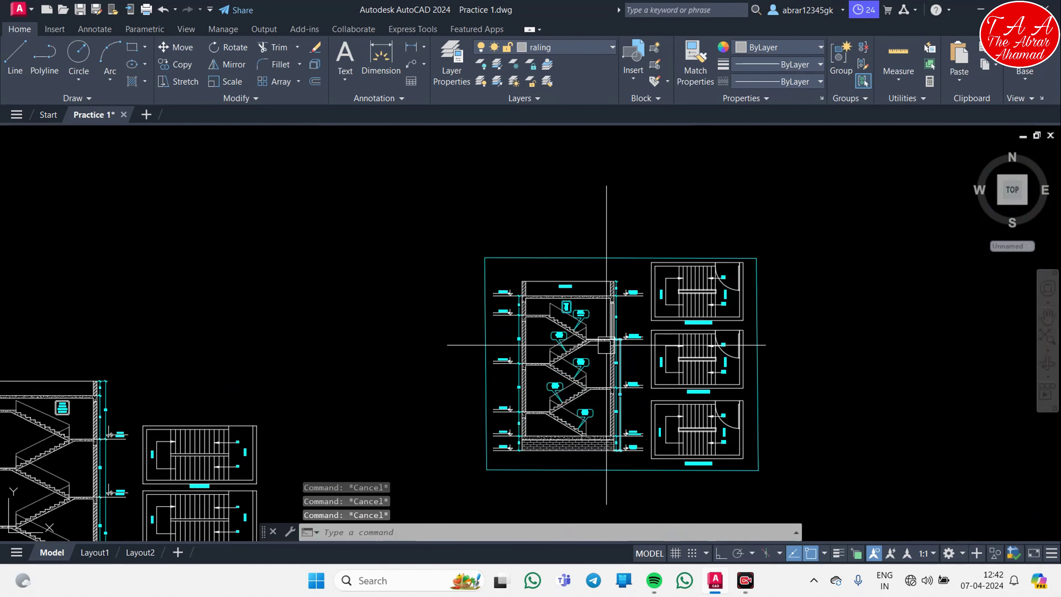
key(ctrl+p)
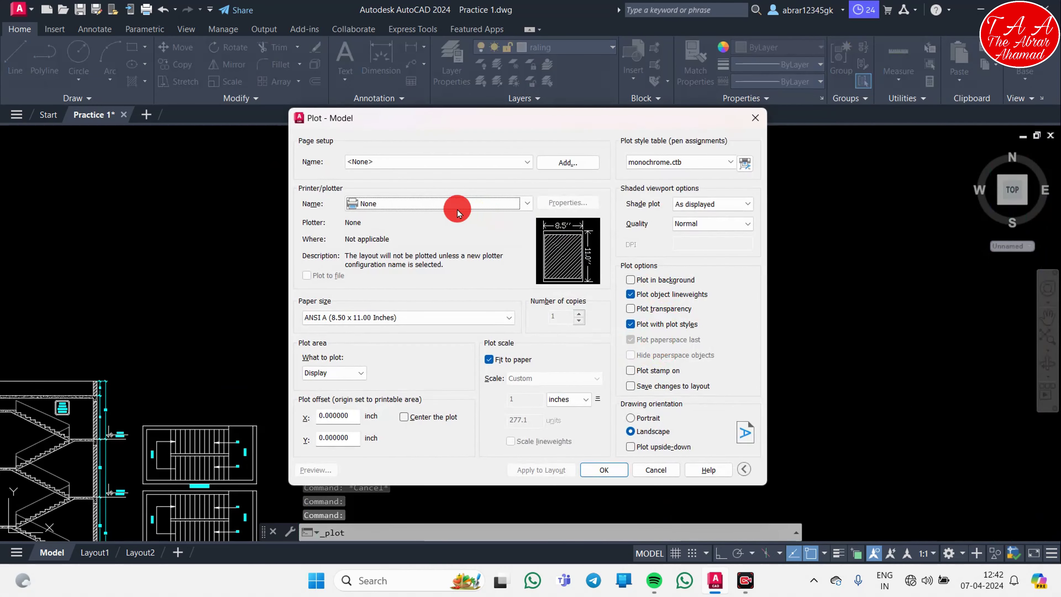
- Use DWG To PDF.pc3 with ISO expand A4 (210 x 297 MM) paper and a Window plot area
click(457, 205)
click(401, 364)
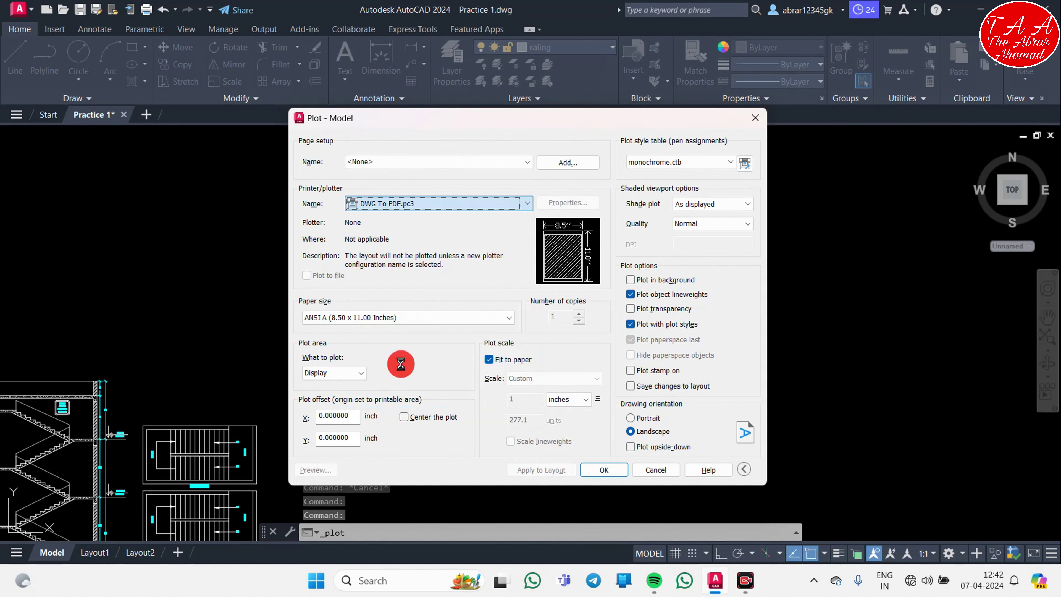
click(372, 204)
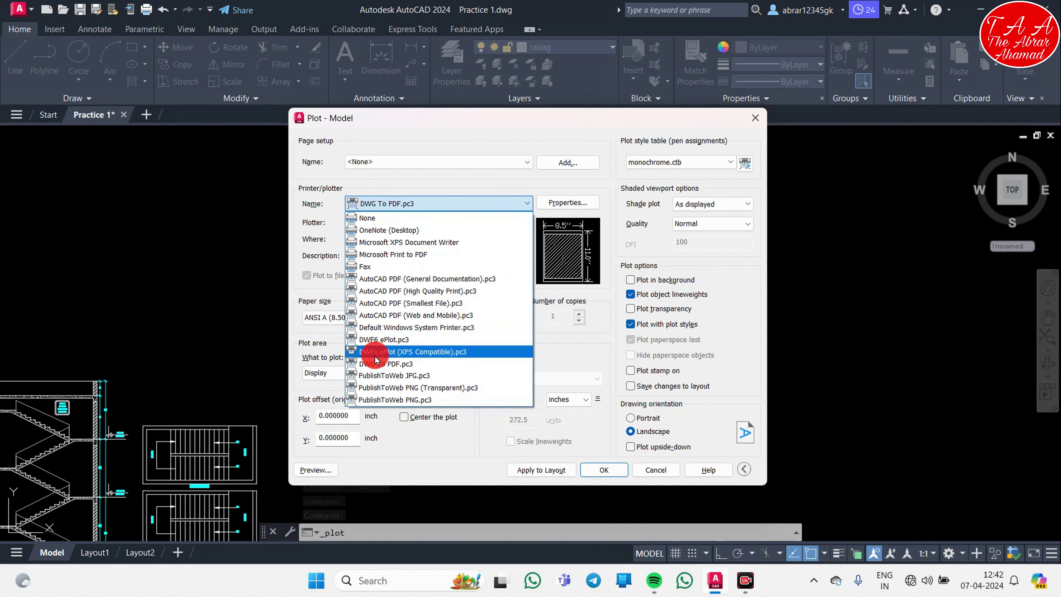
click(388, 353)
click(379, 317)
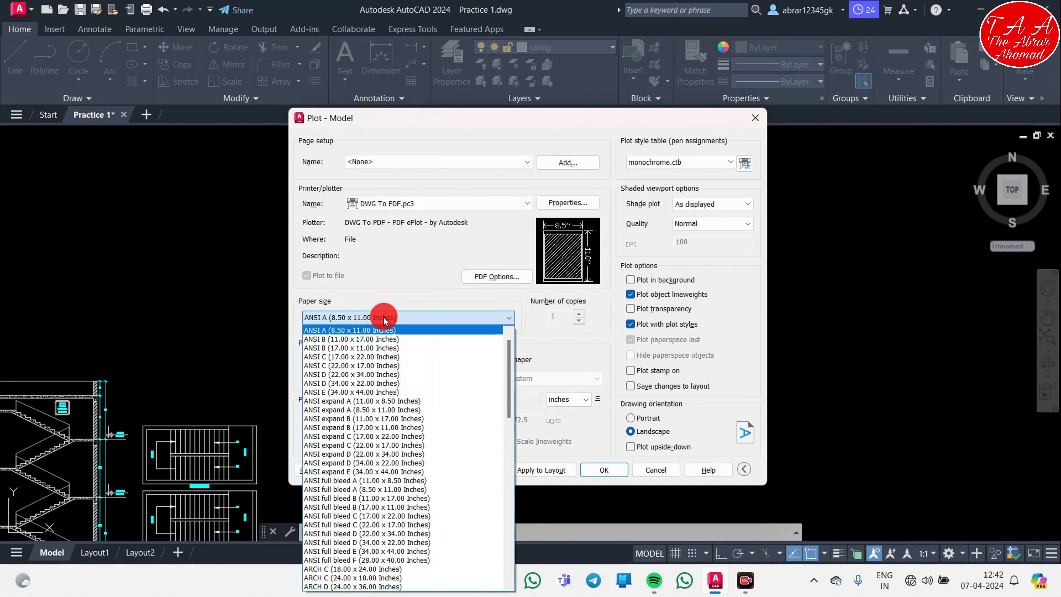
scroll(352, 463, down, 7)
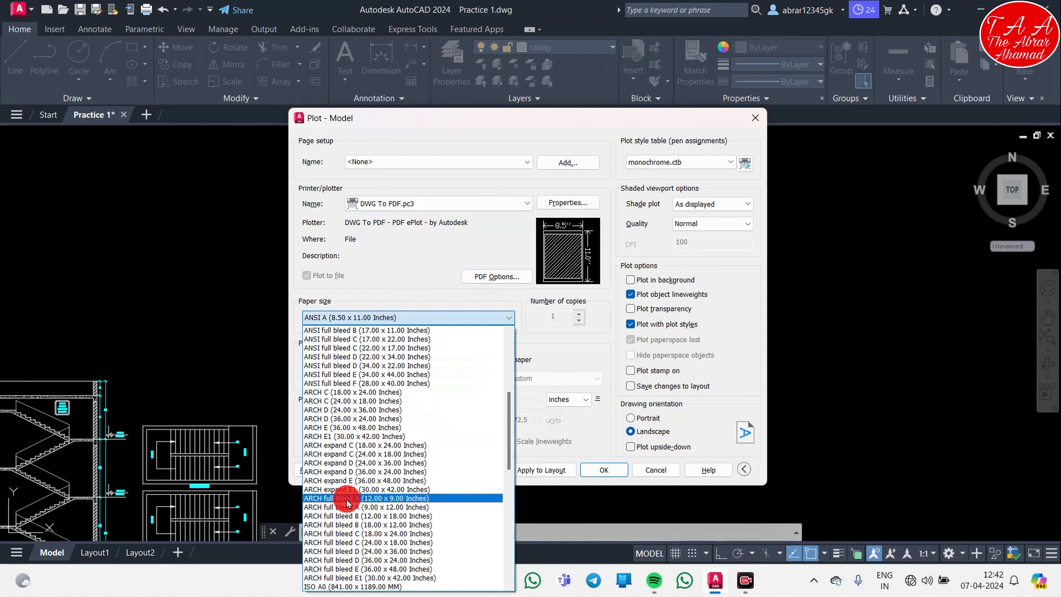
scroll(353, 514, down, 7)
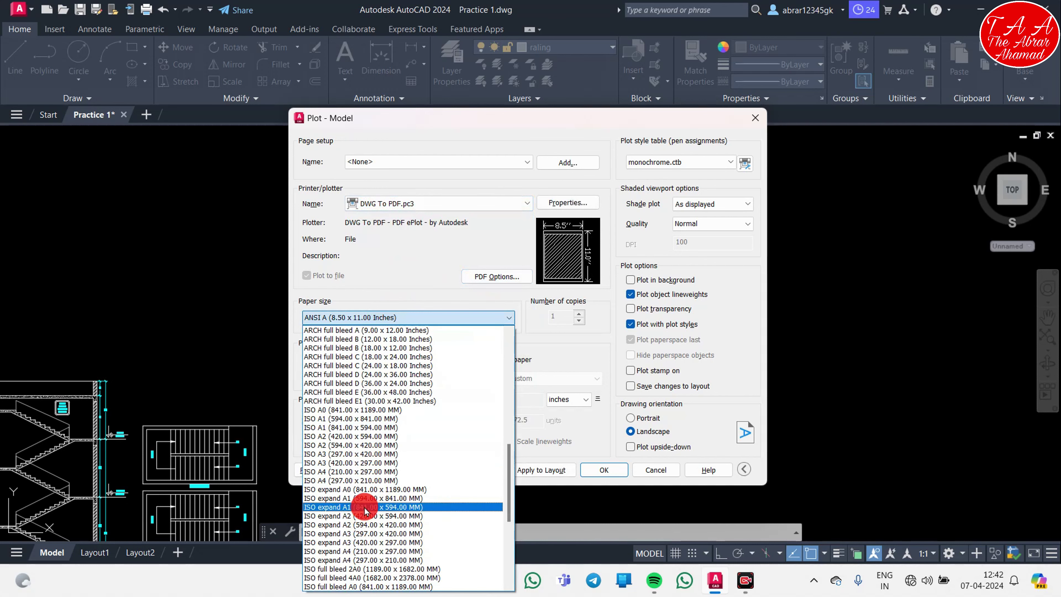
click(371, 552)
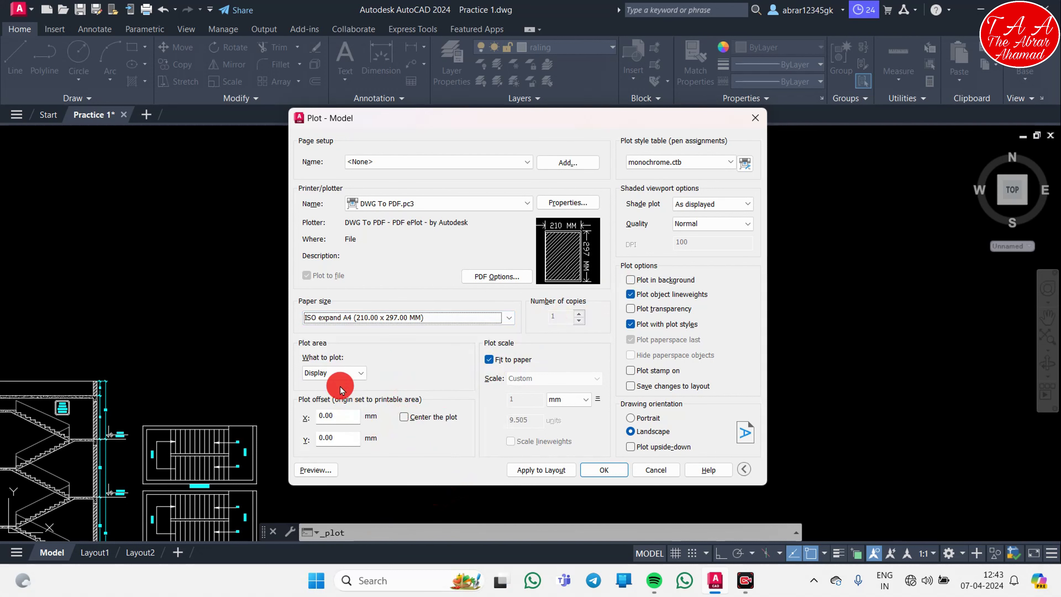
click(337, 371)
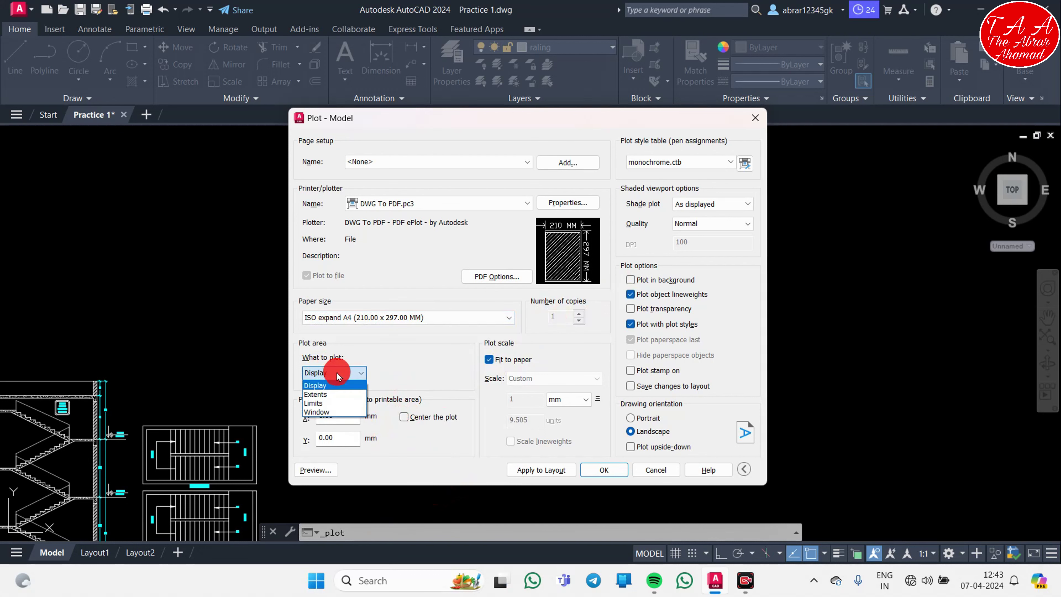
click(319, 412)
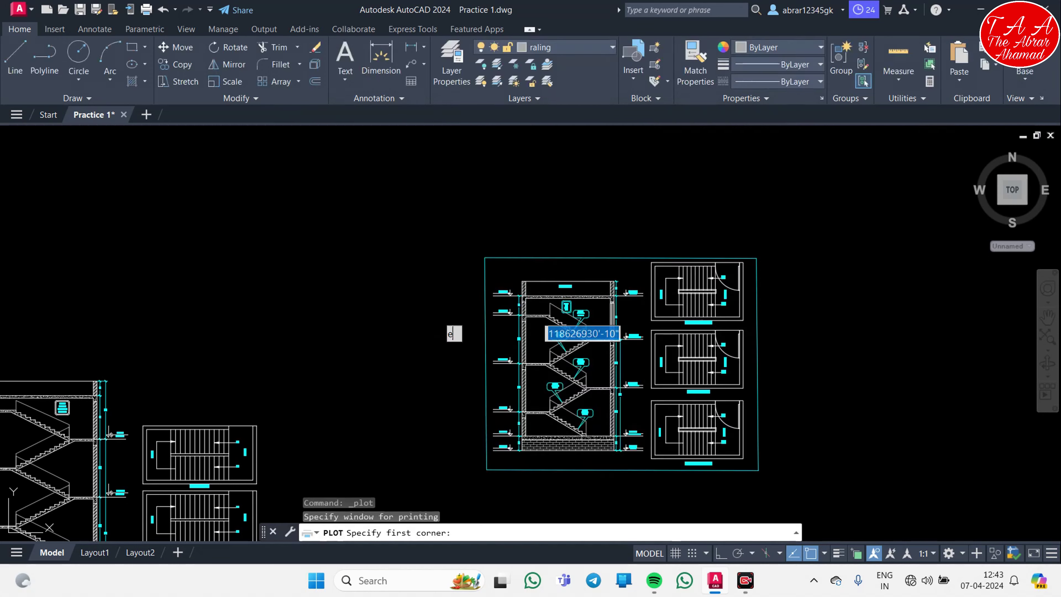
- Pick a plot window around the staircase section and centre it on the paper
click(484, 256)
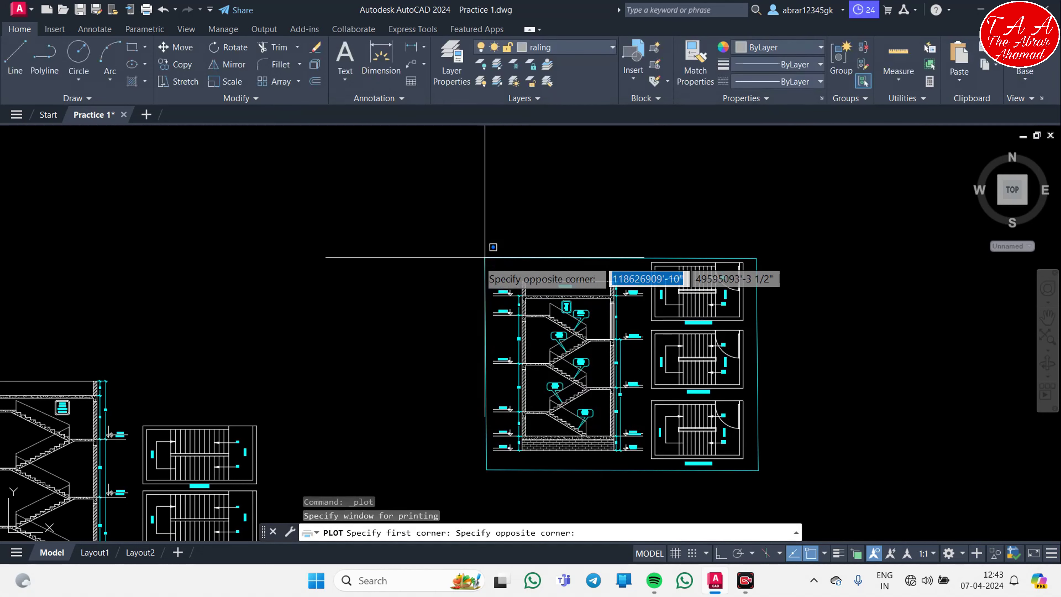
click(761, 471)
click(404, 418)
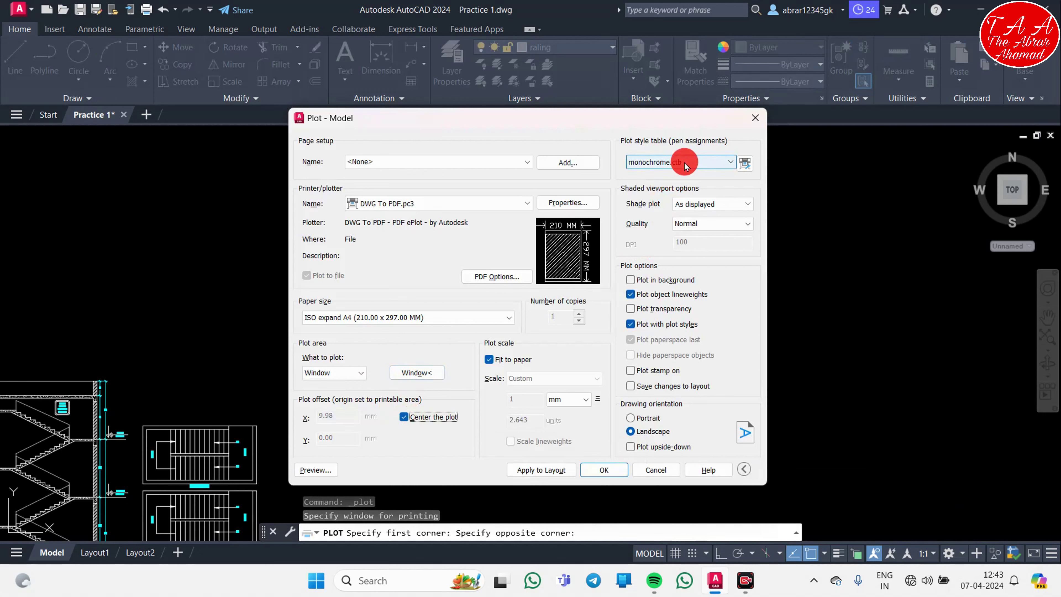
- Apply monochrome.ctb pens, Realistic shading and Draft quality, then preview the plot
click(730, 162)
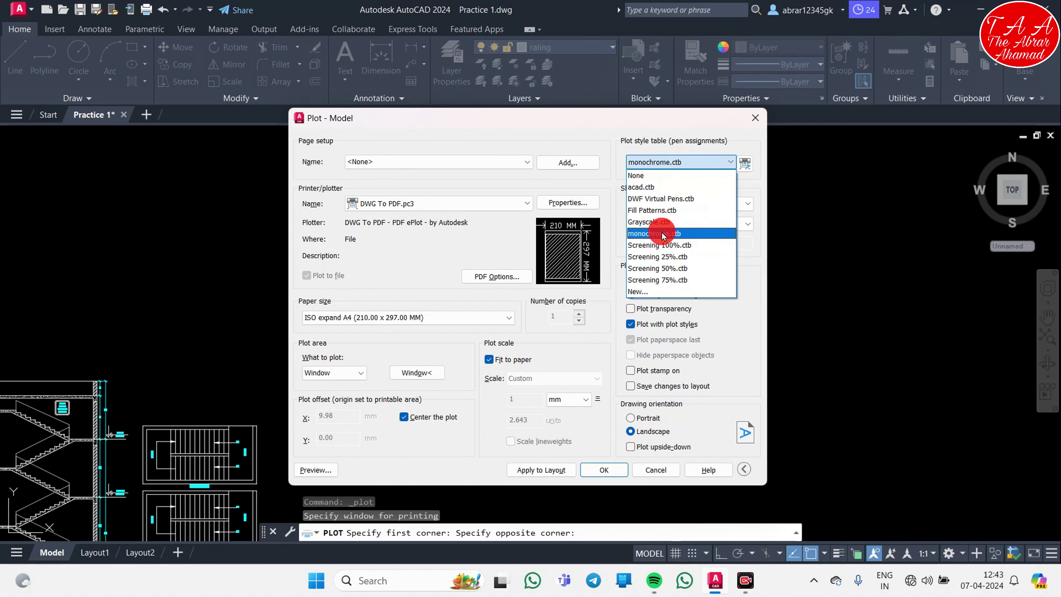
click(662, 236)
click(524, 340)
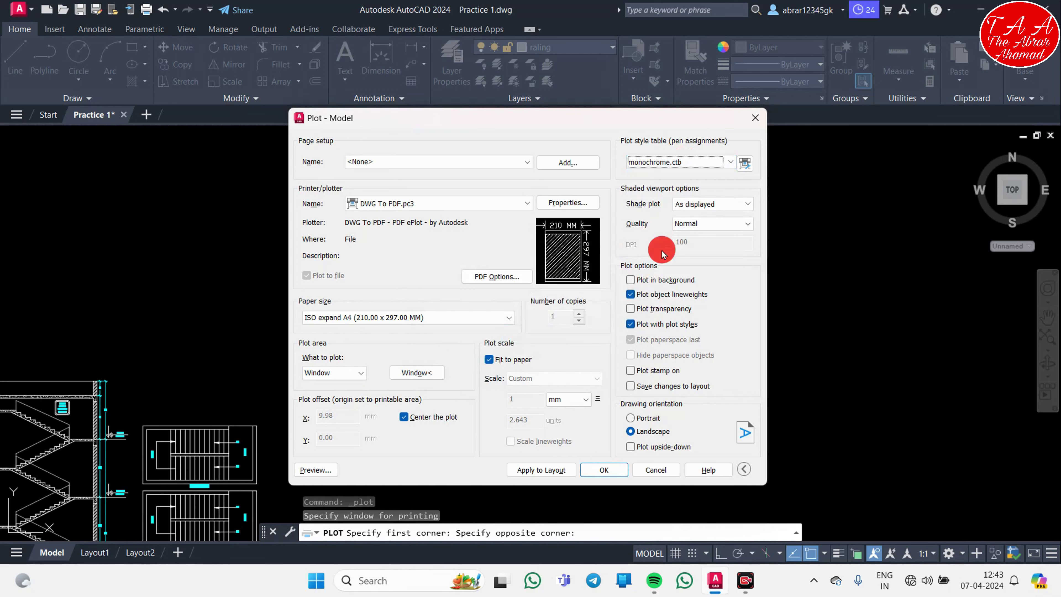
click(713, 205)
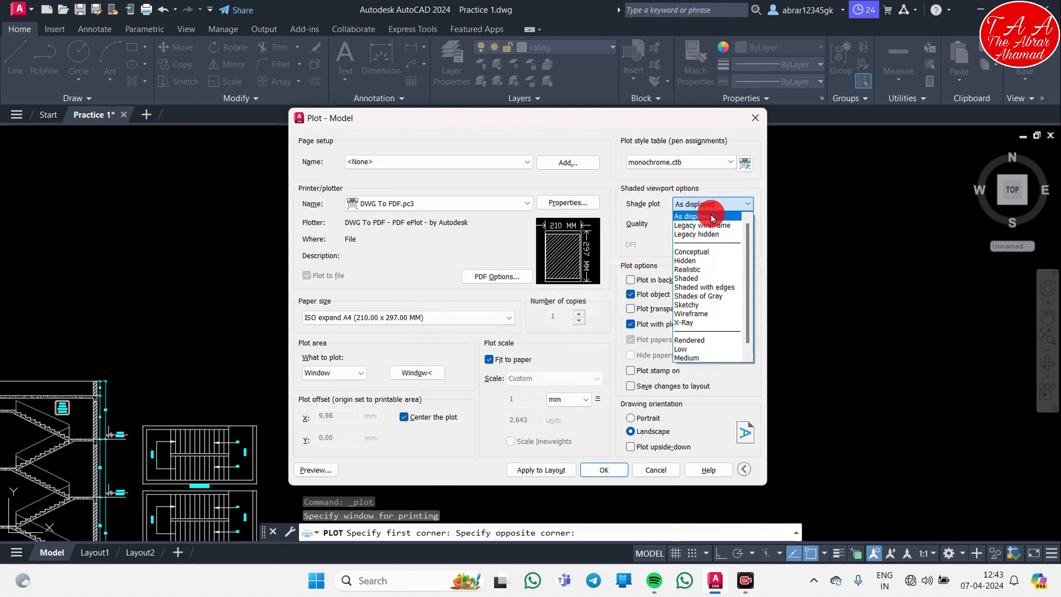
click(707, 272)
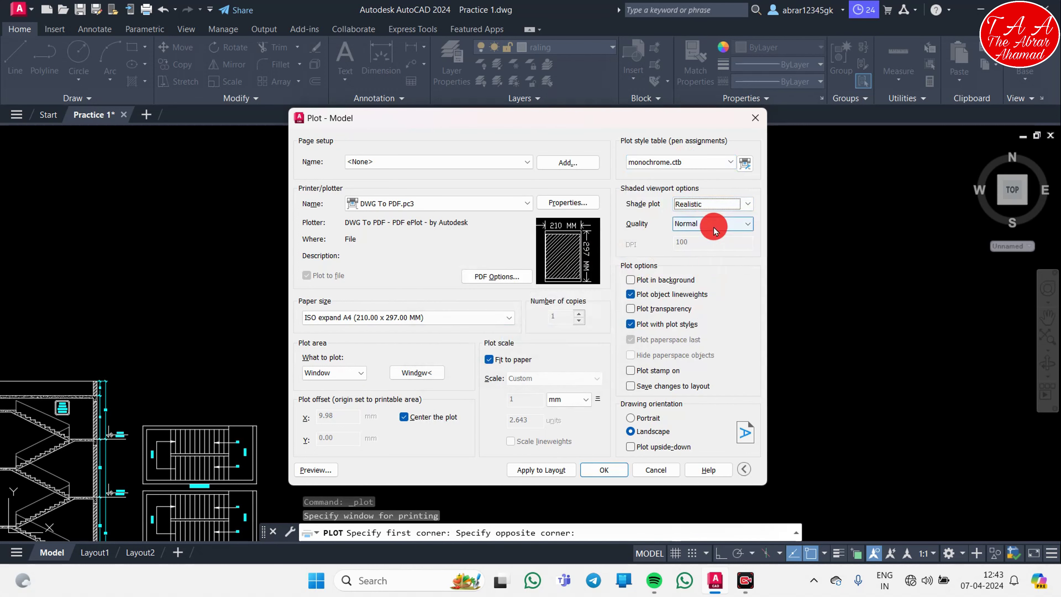
click(706, 224)
click(702, 237)
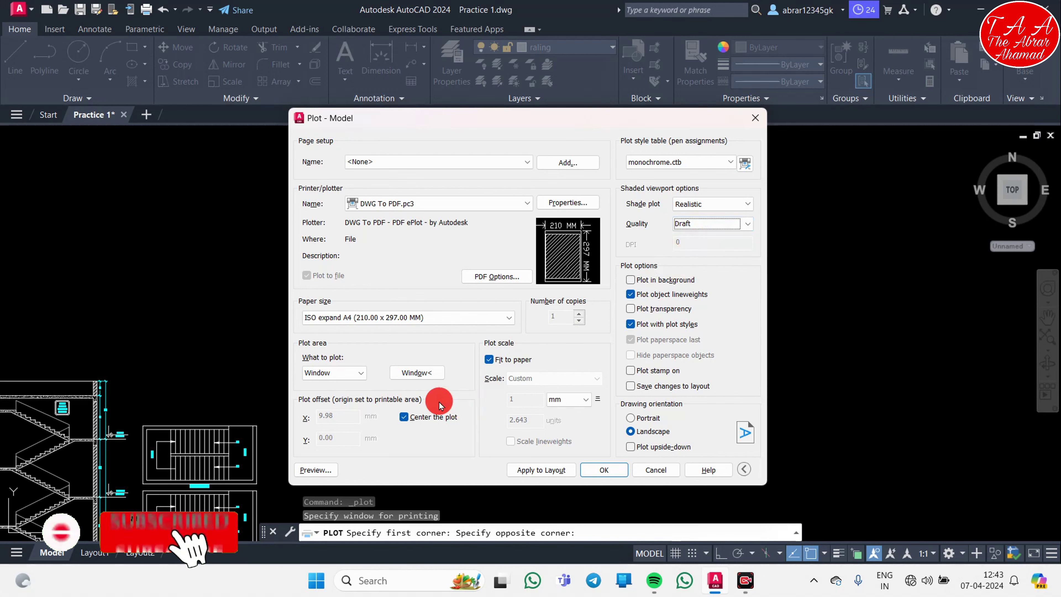
click(325, 472)
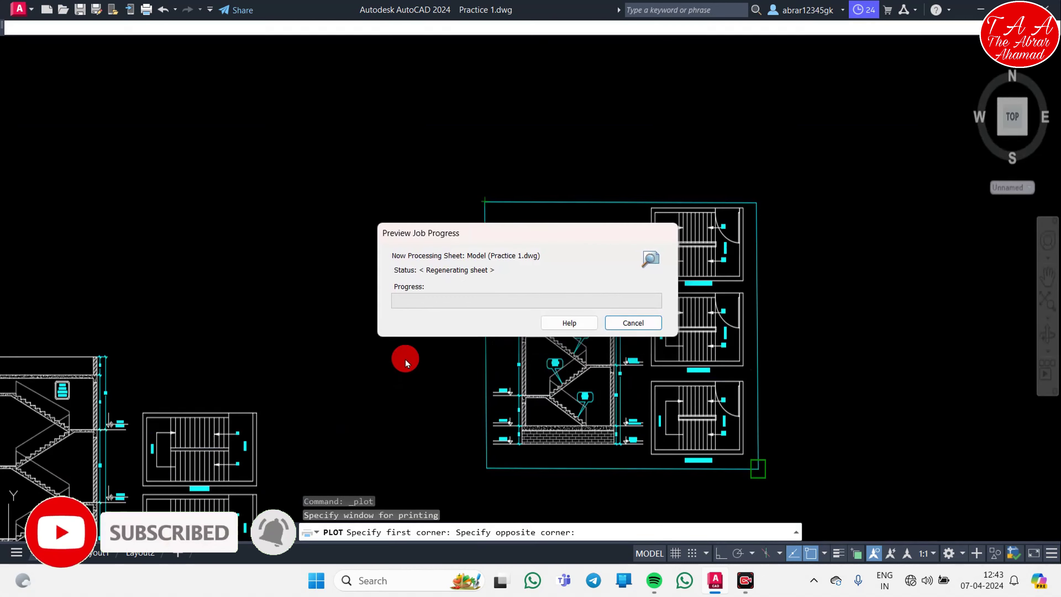
- Inspect the A4 staircase sheet's Riser/Tread callouts in the plot preview, then proceed to plot
scroll(414, 339, up, 2)
scroll(462, 237, up, 4)
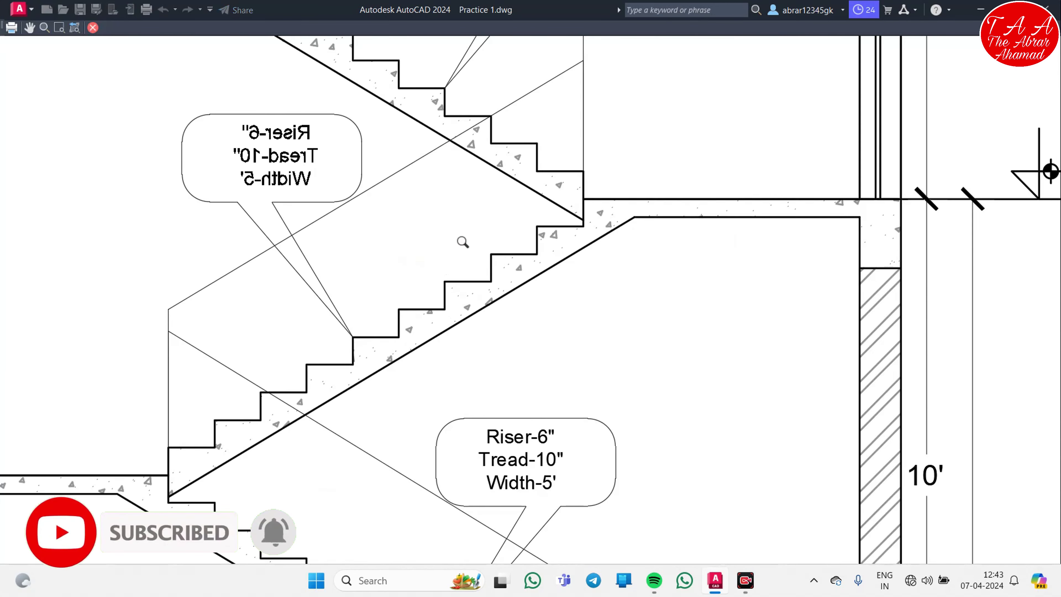
middle_drag(385, 237, 444, 261)
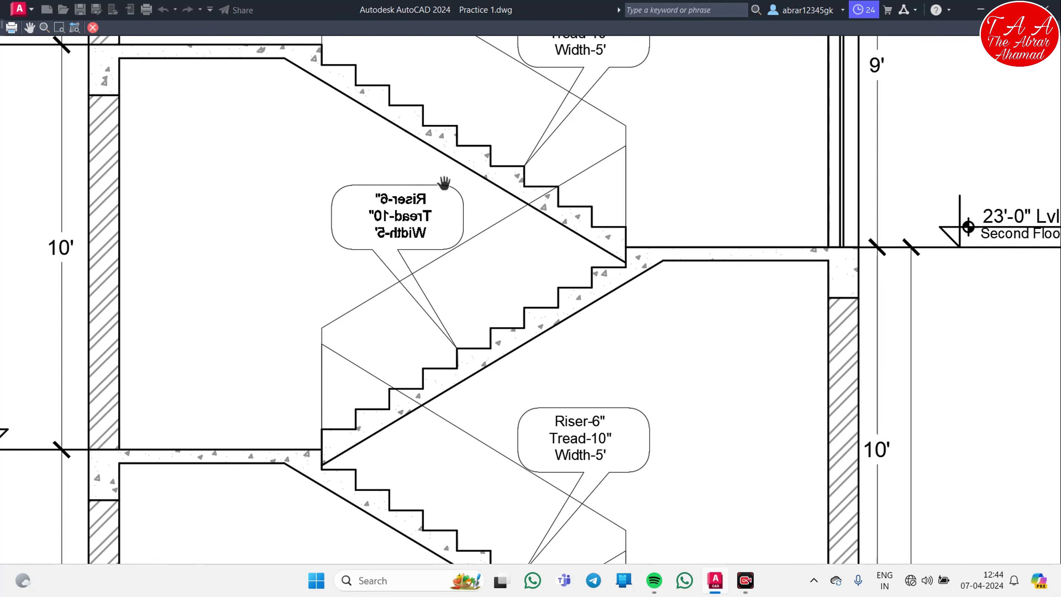
scroll(391, 289, down, 4)
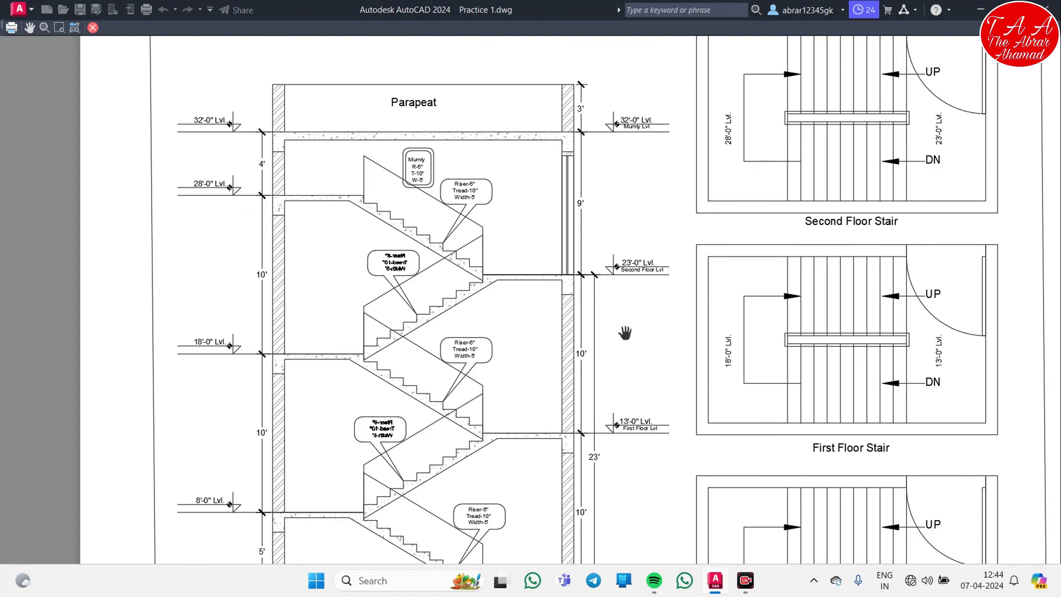
scroll(409, 332, down, 2)
scroll(410, 322, down, 1)
scroll(412, 322, down, 2)
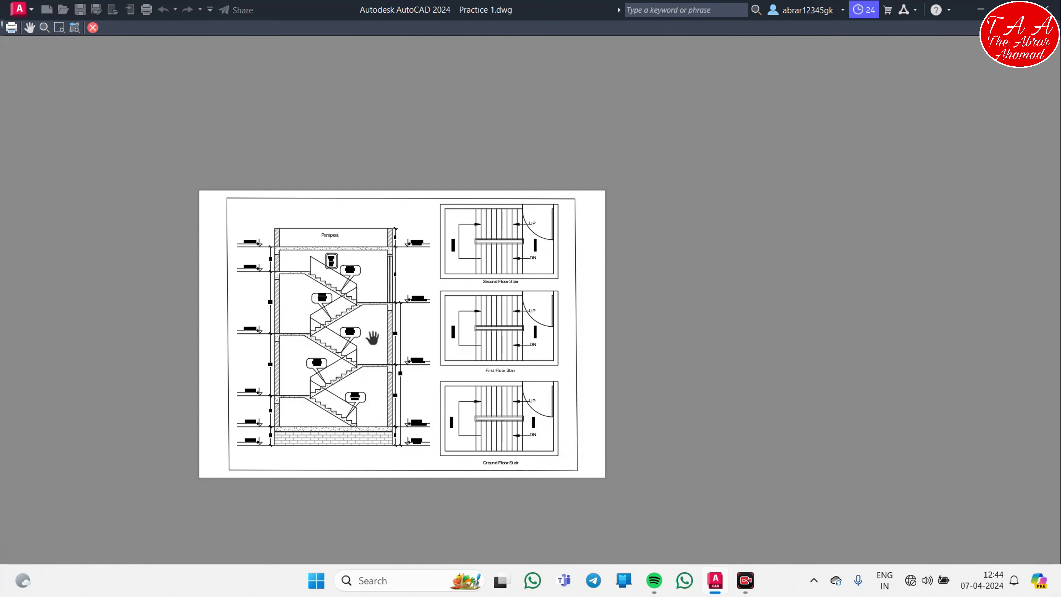
scroll(372, 337, up, 5)
drag(369, 329, 461, 406)
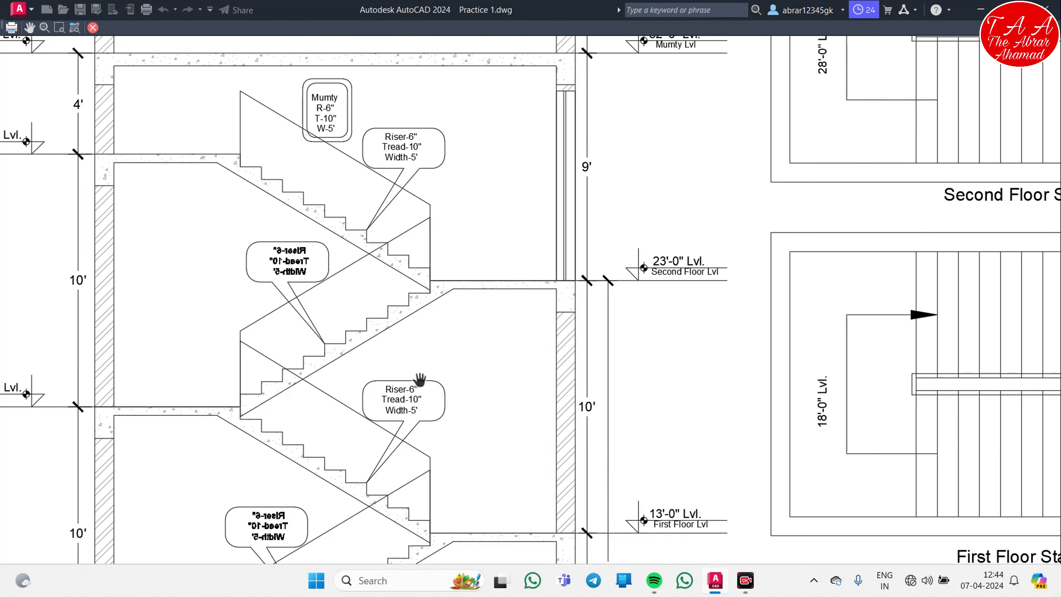
scroll(419, 379, down, 4)
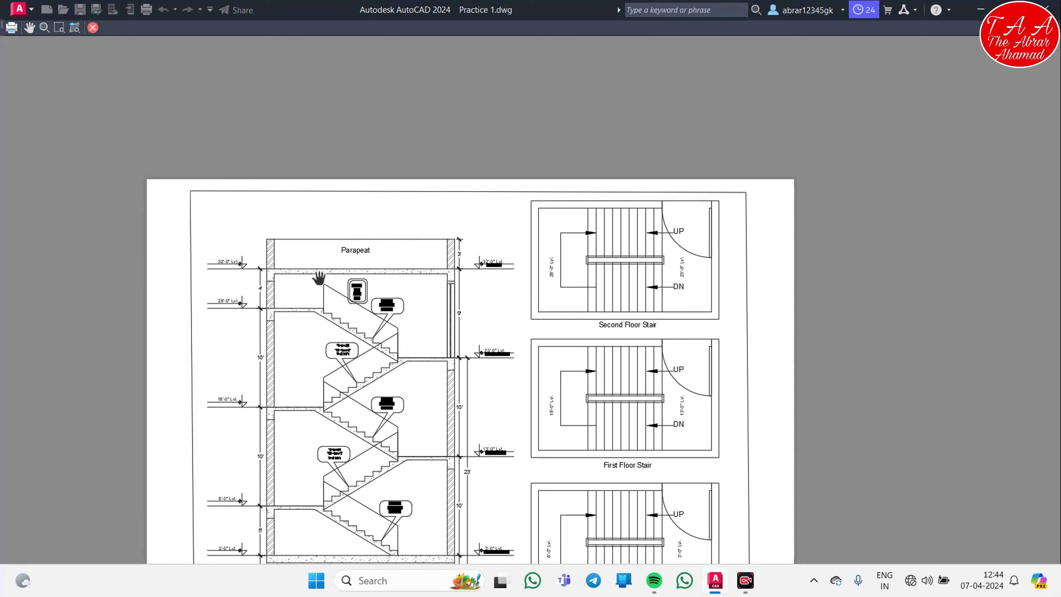
click(89, 29)
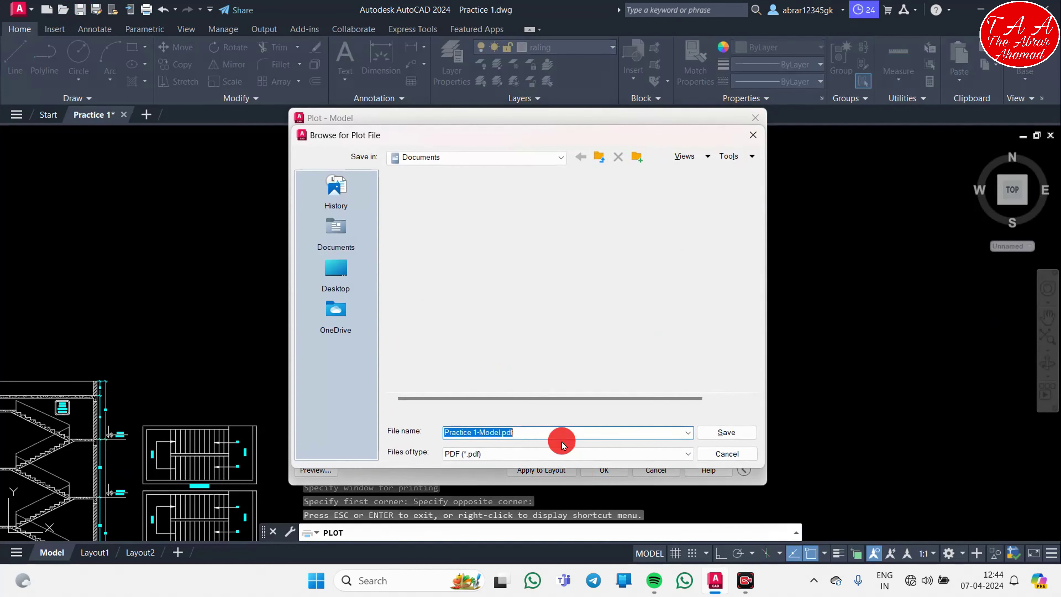
- Save the plot as Practice 1-Model.pdf in Documents
click(727, 432)
click(604, 470)
scroll(450, 296, down, 5)
right_click(455, 315)
- Save the drawing as Practice 1 in the AutoCad DWG File folder, replacing the existing file
key(ctrl+shift+s)
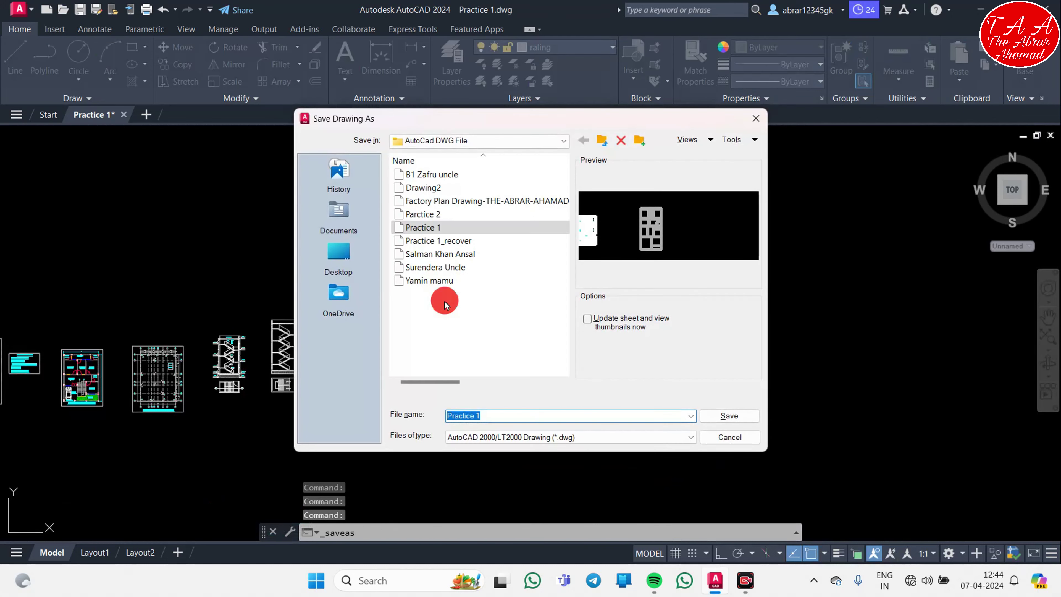
key(Return)
key(Return)
scroll(504, 320, up, 1)
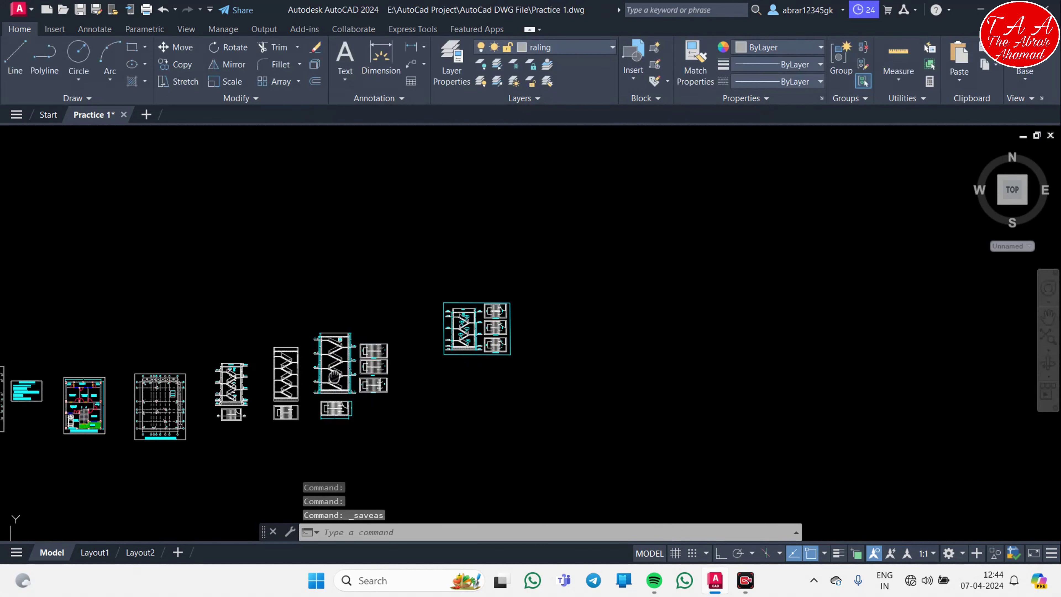
middle_drag(505, 320, 575, 319)
scroll(575, 320, down, 3)
scroll(355, 384, up, 6)
middle_drag(355, 384, 417, 263)
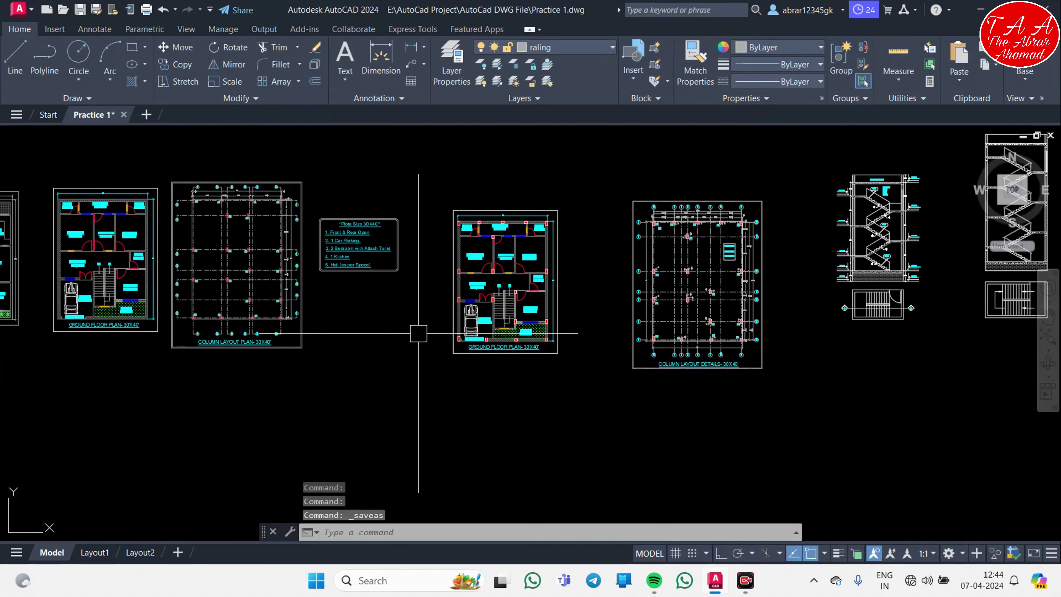
scroll(413, 381, down, 6)
scroll(413, 381, up, 1)
scroll(412, 359, up, 1)
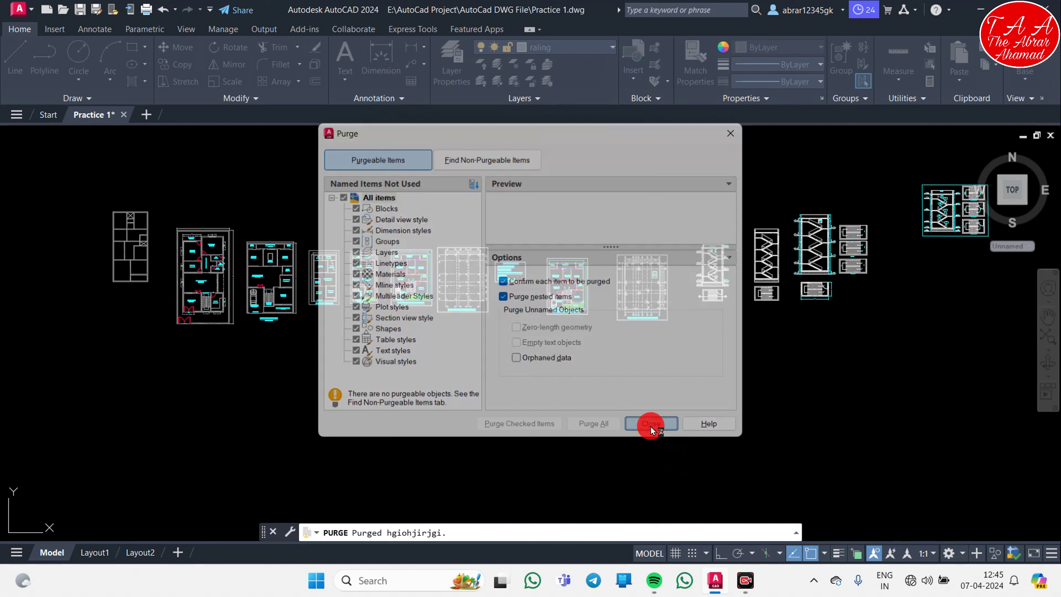
- Zoom in and out over the staircase sheets to review the purged drawing
scroll(471, 315, down, 6)
scroll(552, 331, up, 8)
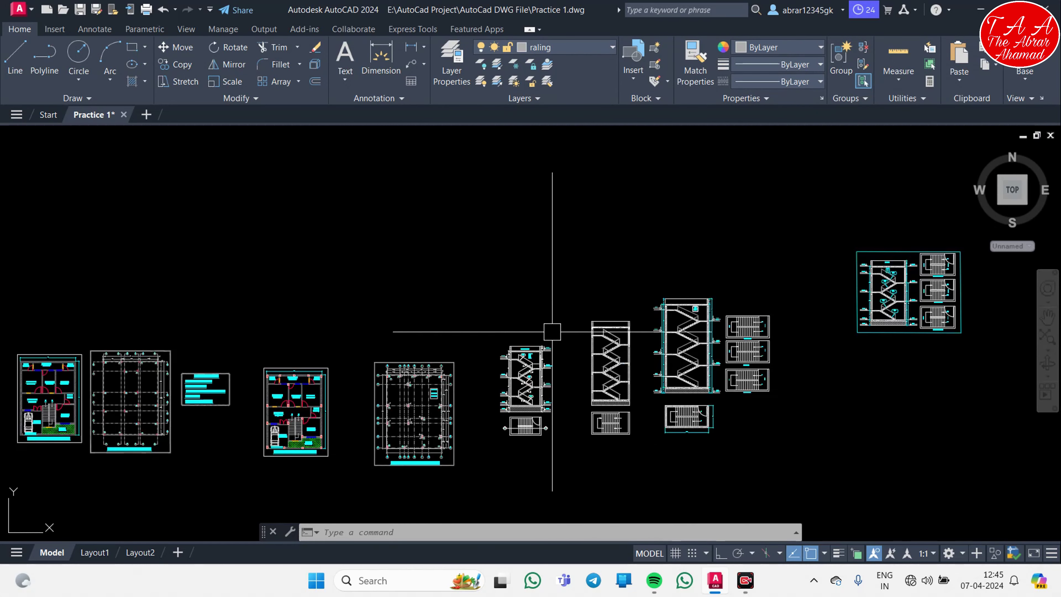
scroll(547, 339, down, 2)
scroll(569, 315, down, 4)
scroll(592, 361, up, 4)
scroll(588, 390, down, 2)
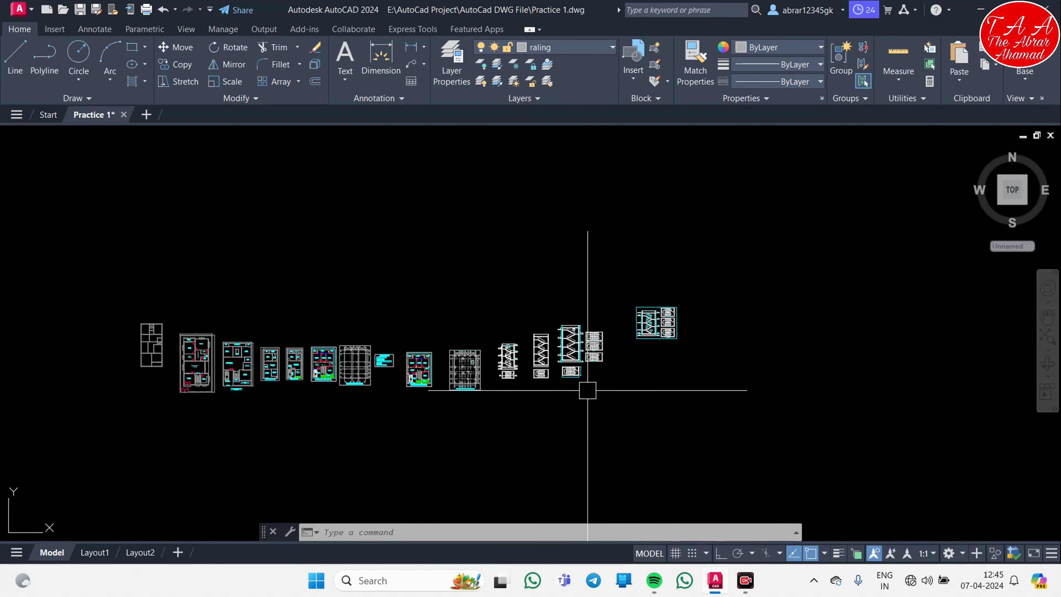